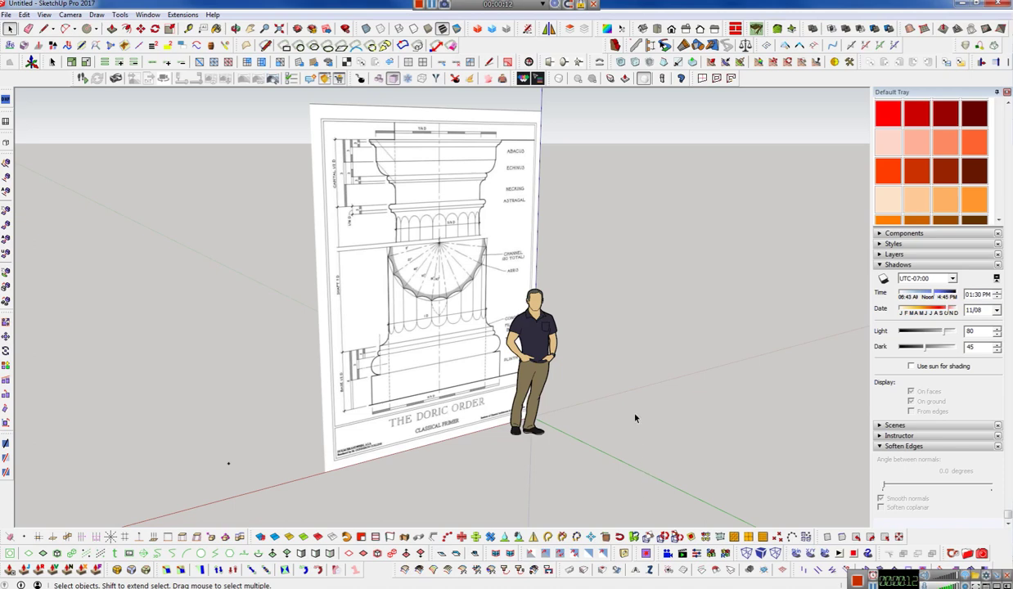
- Orbit around the drawing board and scale figure toward a frontal view of the Doric drawing
middle_click_drag(636, 415, 634, 364)
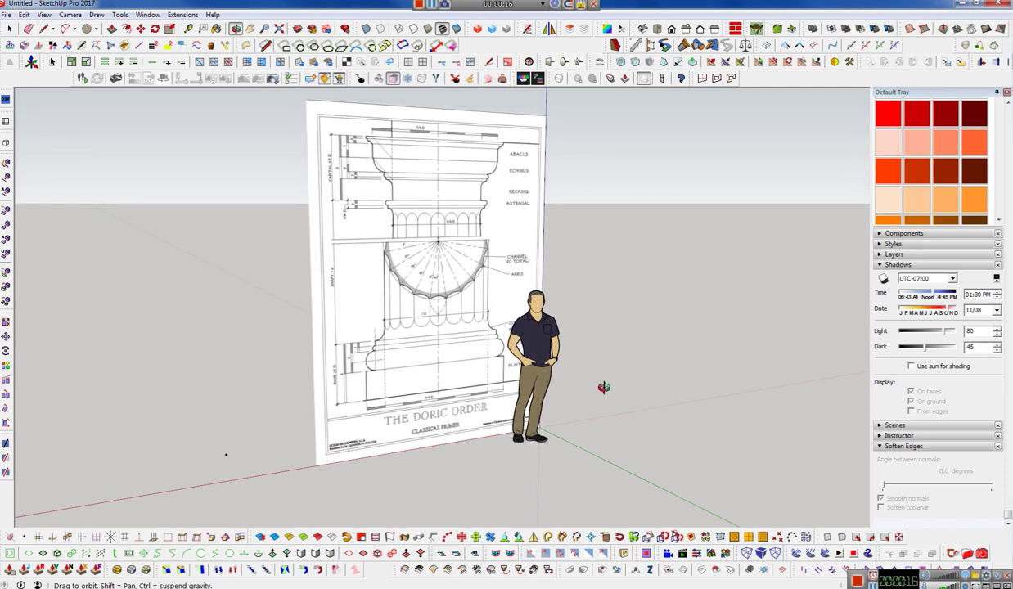
middle_click_drag(636, 365, 626, 437)
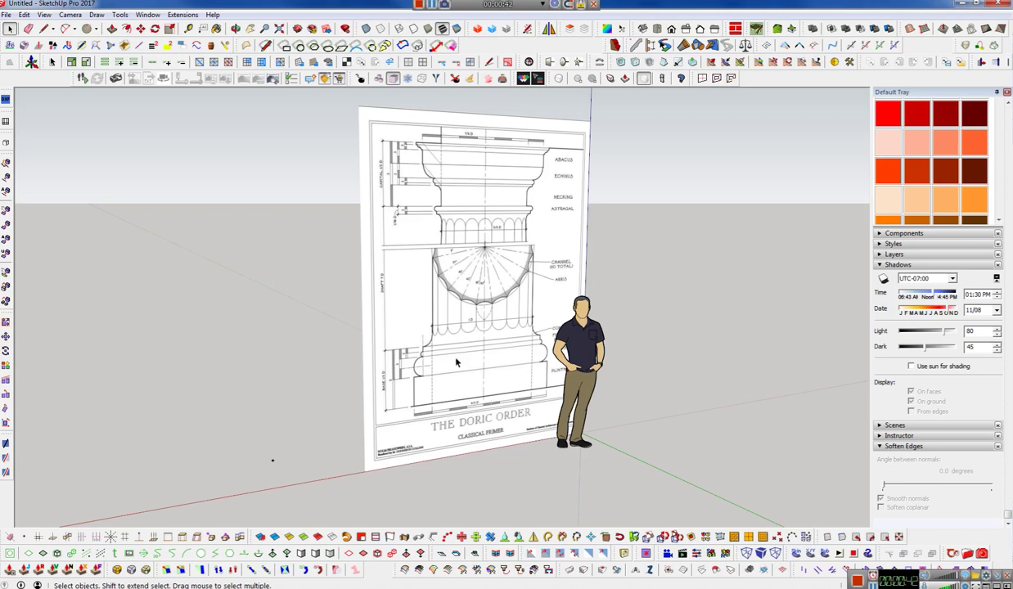
mouse_move(555, 421)
middle_mouse_down()
mouse_move(527, 434)
mouse_move(537, 399)
middle_mouse_up()
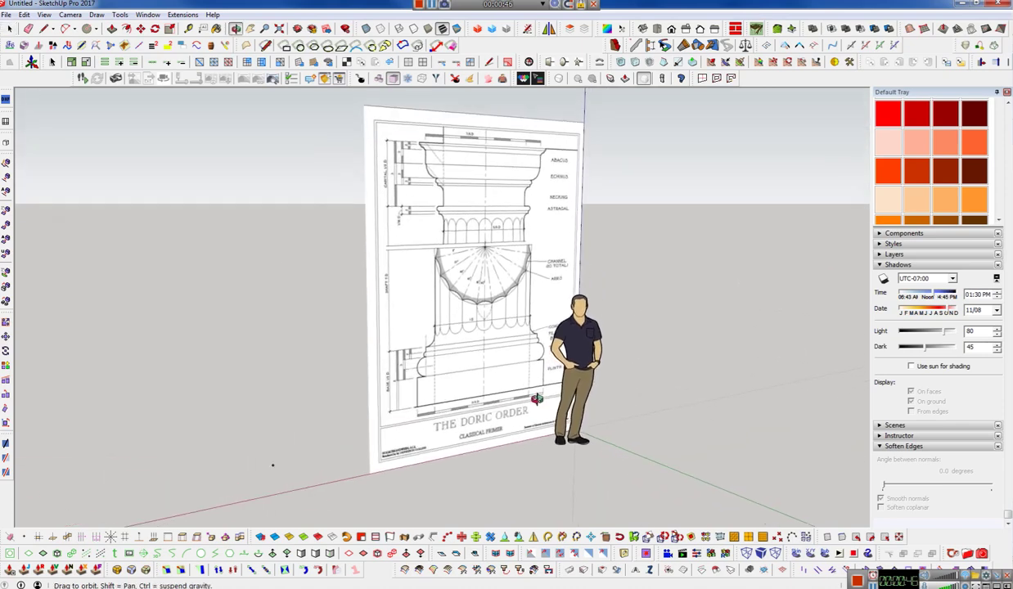
key("space")
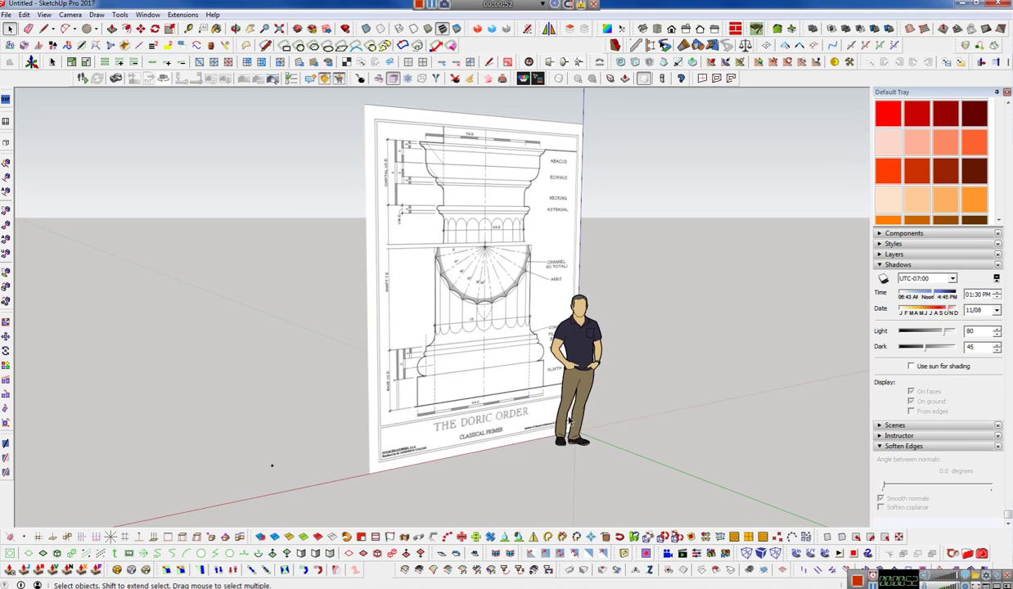
middle_click_drag(570, 420, 505, 390)
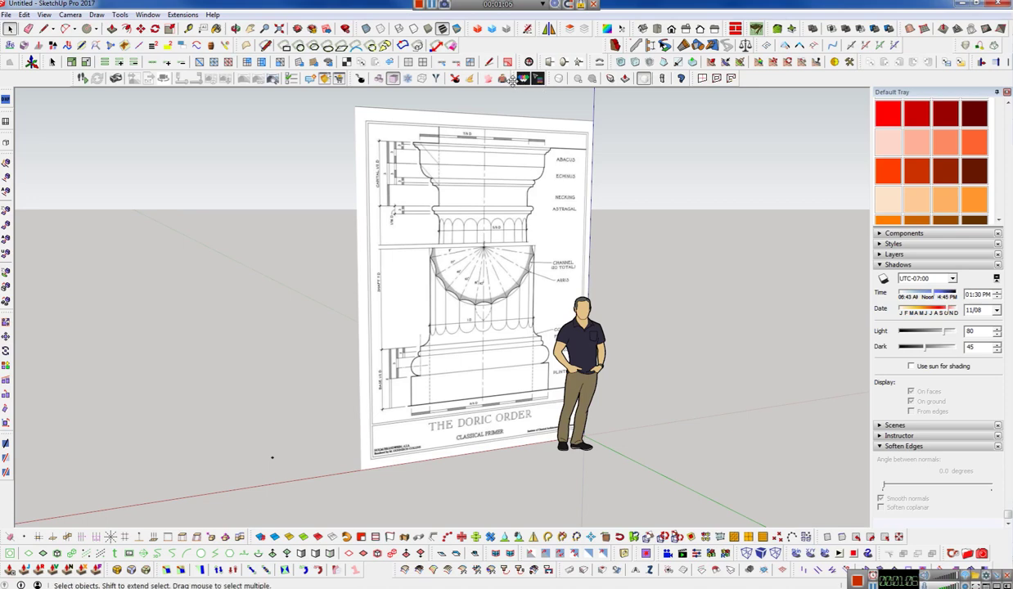
mouse_move(691, 76)
left_mouse_down()
mouse_move(779, 196)
mouse_move(703, 77)
left_mouse_up()
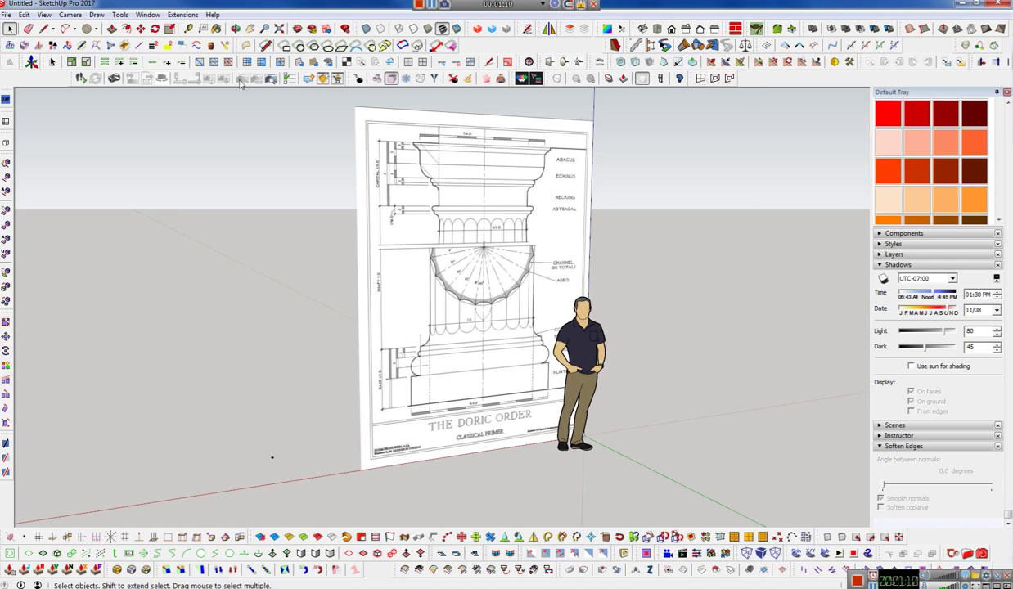
mouse_move(585, 328)
middle_mouse_down()
mouse_move(559, 383)
mouse_move(573, 376)
middle_mouse_up()
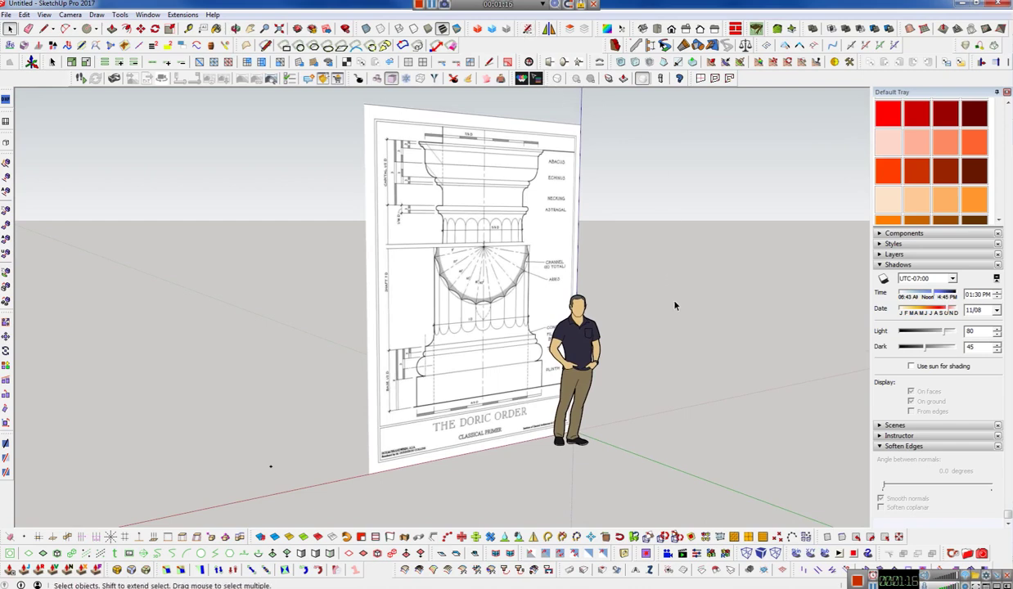
middle_click_drag(553, 370, 554, 394)
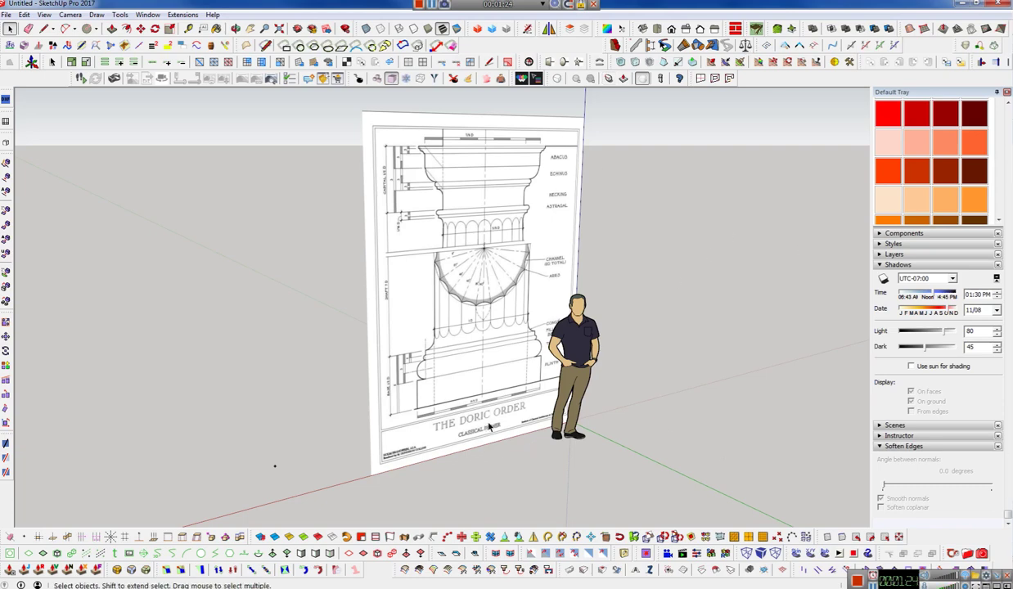
scroll(489, 426, "up", 2)
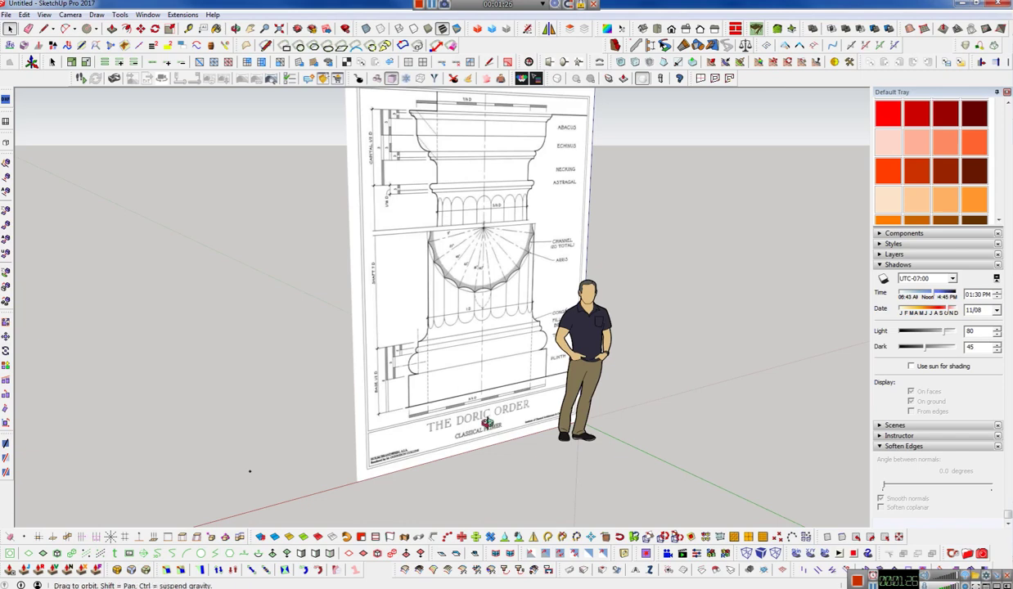
middle_click_drag(487, 426, 516, 448, "shift")
key("space")
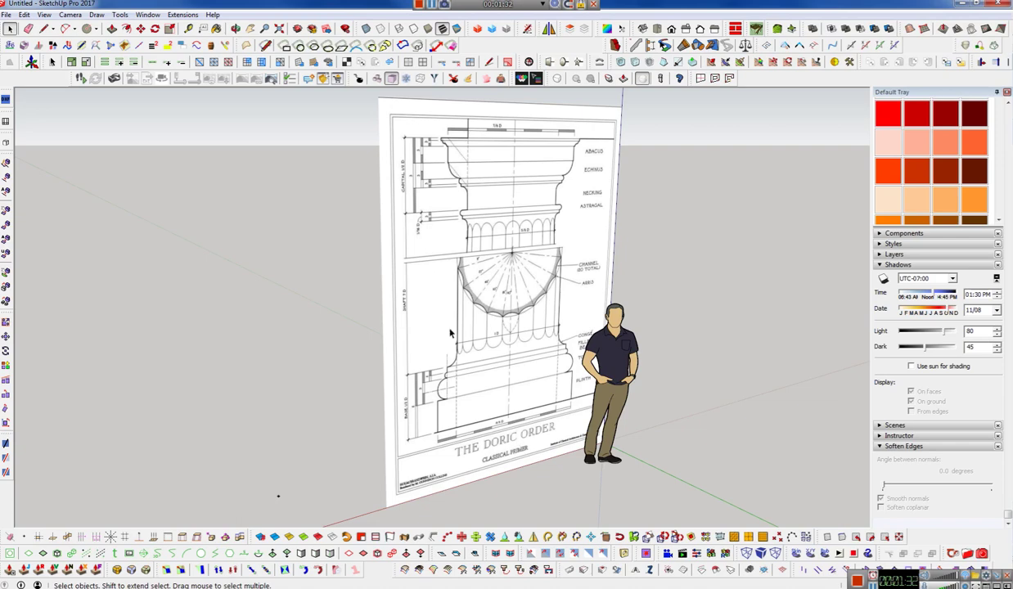
mouse_move(550, 441)
middle_mouse_down()
mouse_move(512, 363)
mouse_move(502, 372)
mouse_move(509, 441)
middle_mouse_up()
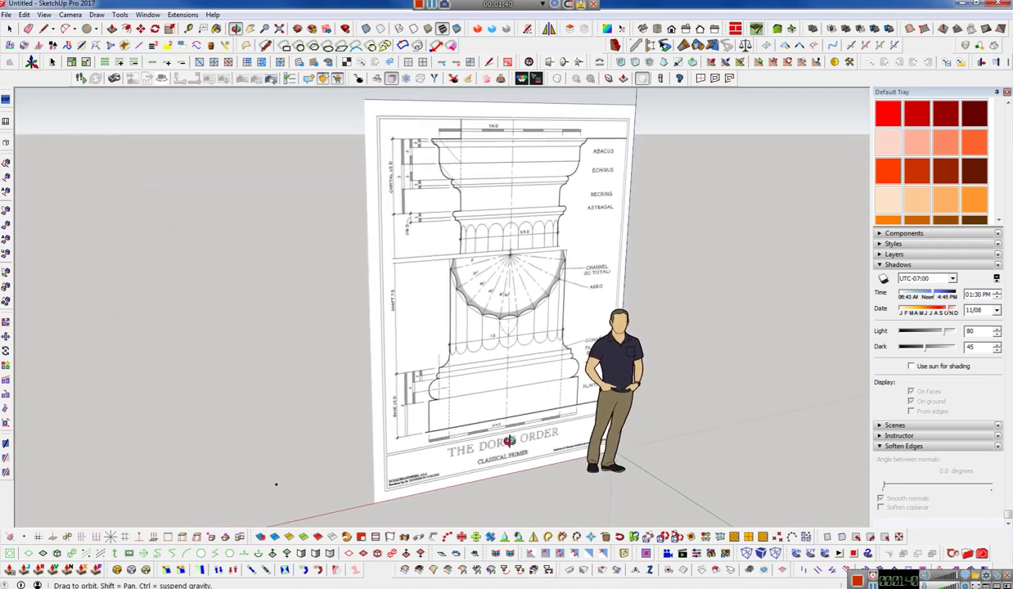
key("space")
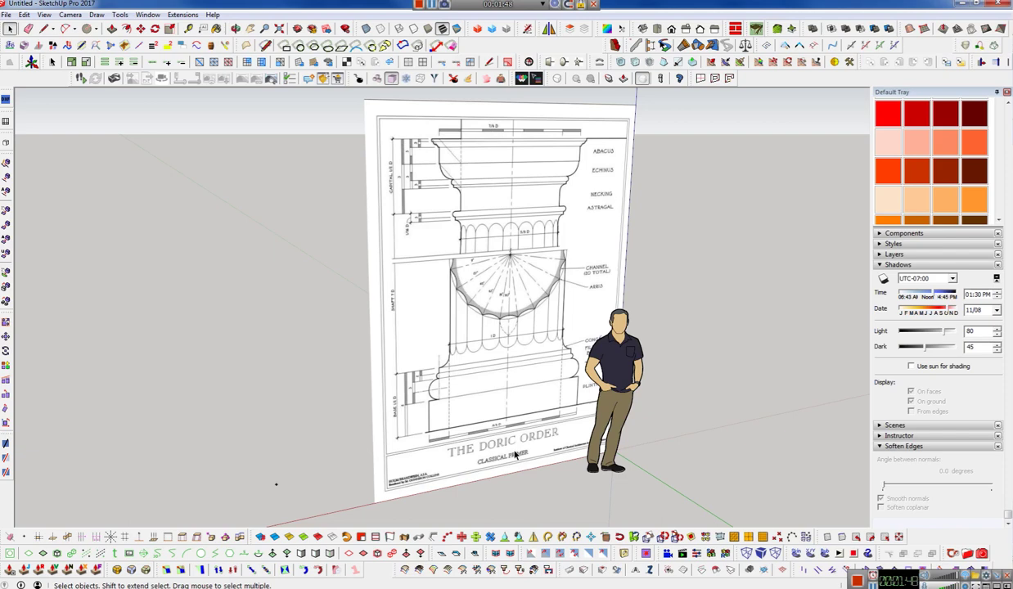
- Zoom and orbit to a near-frontal view of the Doric panel and figure
key("m")
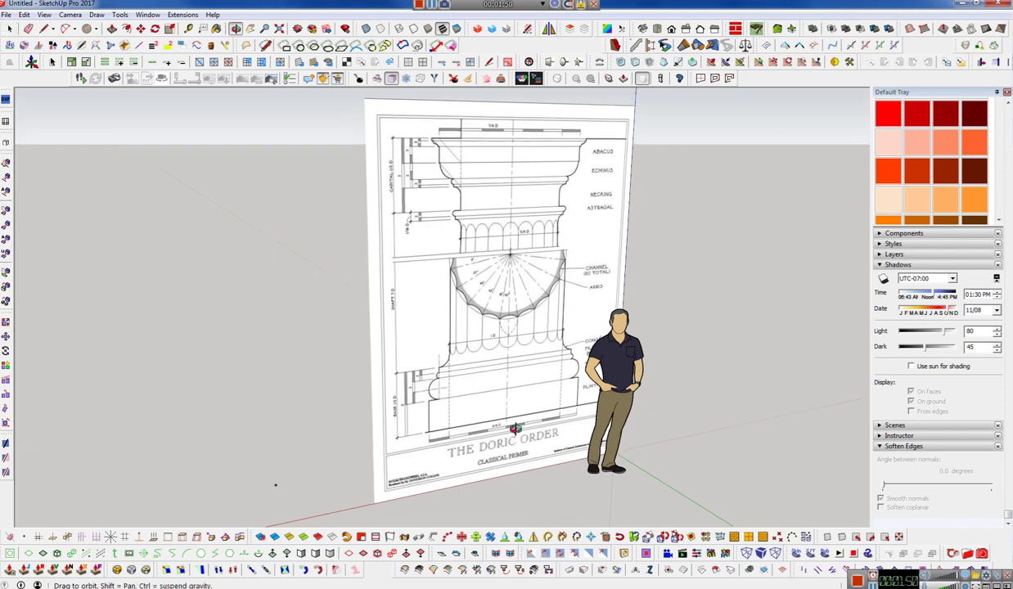
scroll(508, 431, "up", 5)
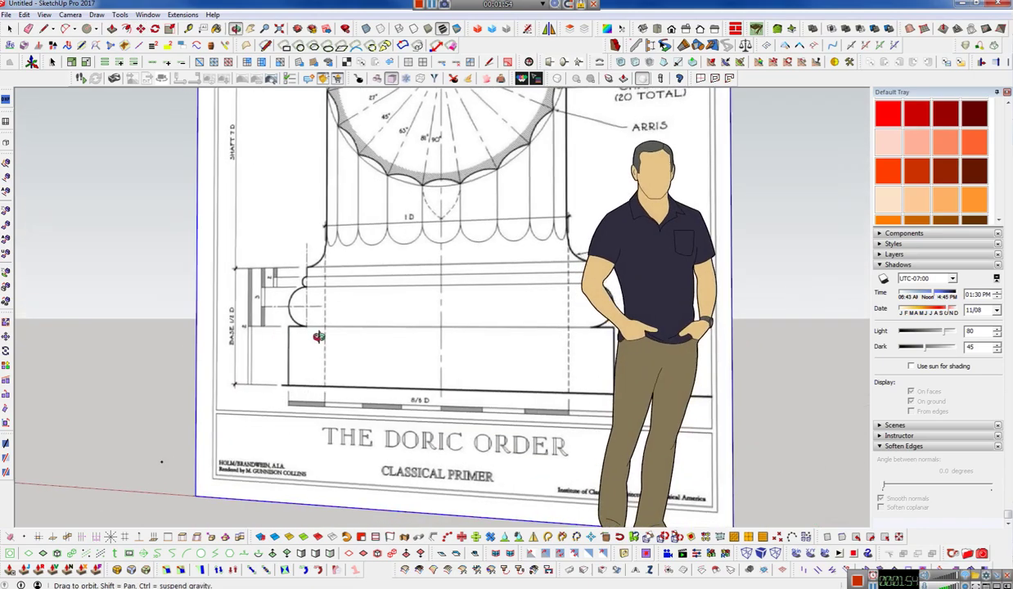
scroll(491, 394, "up", 3)
scroll(441, 366, "up", 2)
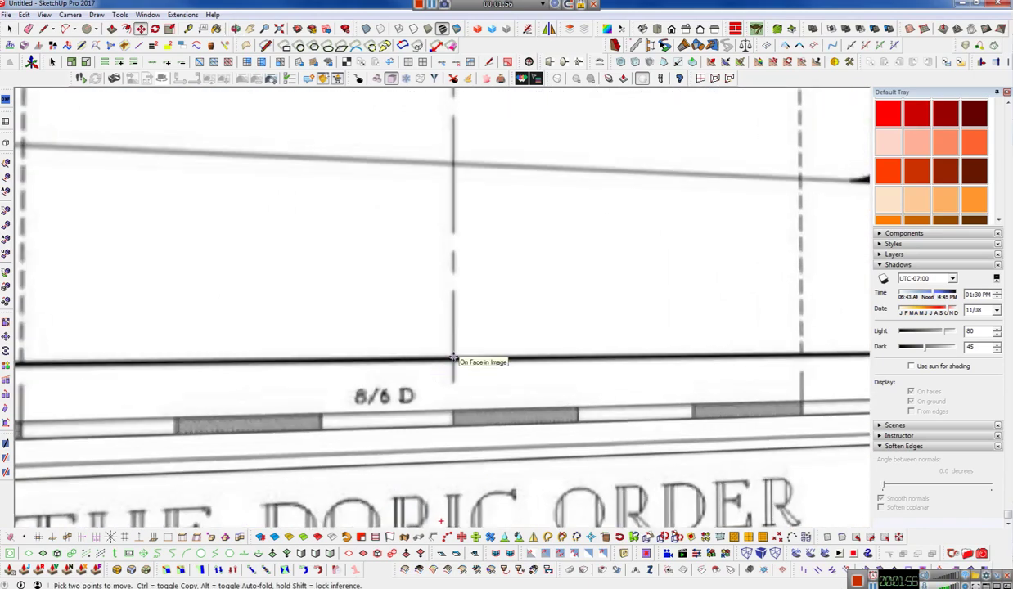
scroll(428, 335, "down", 4)
scroll(369, 301, "down", 2)
scroll(369, 301, "down", 2)
mouse_move(369, 301)
middle_mouse_down()
mouse_move(506, 436)
mouse_move(528, 421)
middle_mouse_up()
scroll(532, 420, "up", 3)
scroll(530, 420, "down", 2)
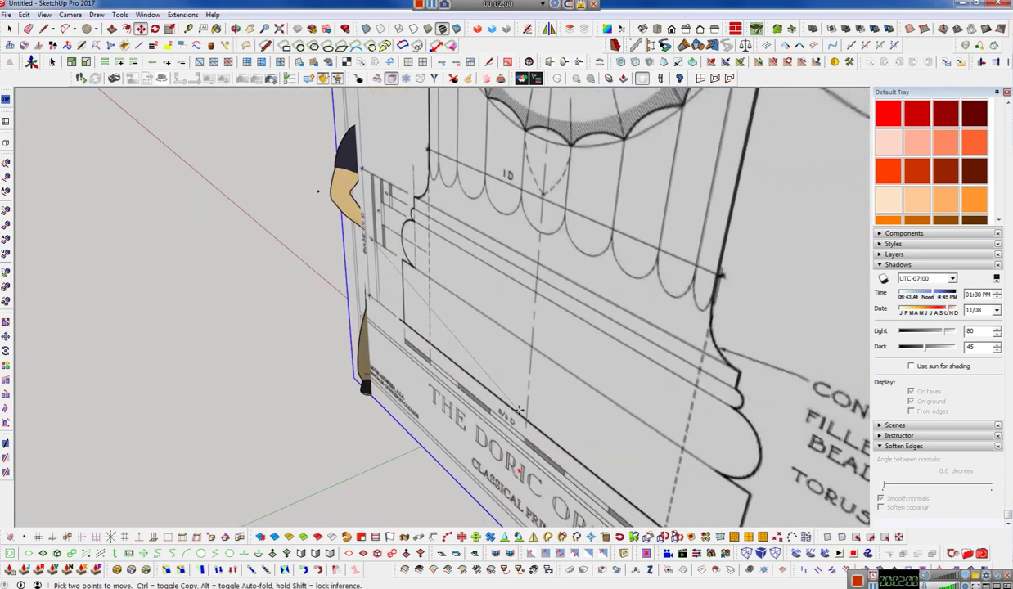
scroll(503, 403, "down", 2)
scroll(486, 409, "down", 2)
middle_click_drag(518, 442, 555, 275)
key("space")
- Move the scale figure to the left of the Doric drawing panel along the red axis
left_click(544, 310)
scroll(629, 360, "down", 2)
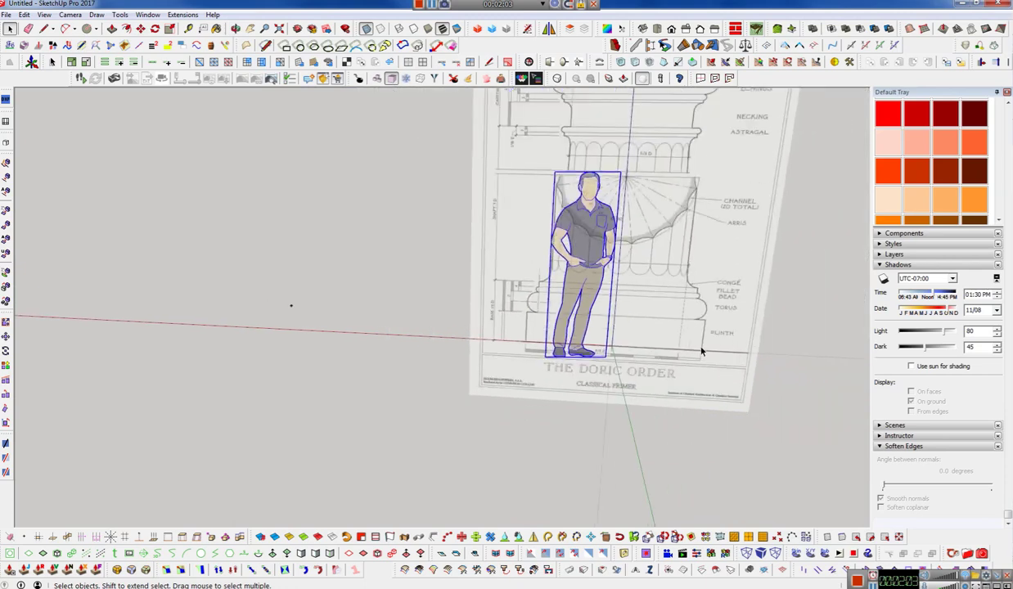
middle_click_drag(701, 352, 615, 350)
key("m")
left_click(655, 344)
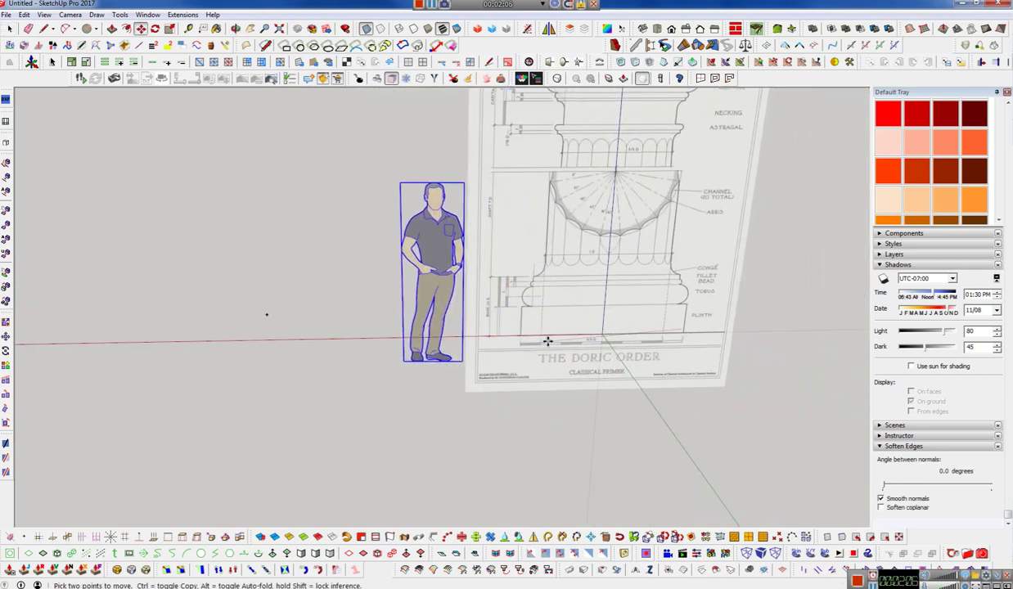
left_click(520, 328)
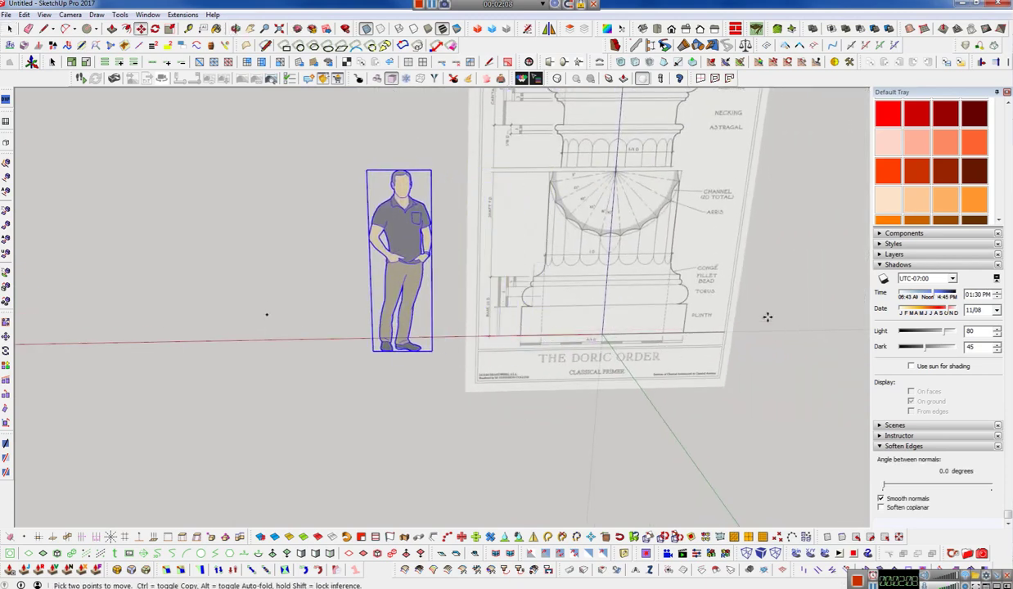
- Orbit and zoom to bring the column base area of the drawing into view
scroll(637, 357, "up", 3)
mouse_move(693, 419)
middle_mouse_down()
mouse_move(660, 371)
mouse_move(686, 338)
middle_mouse_up()
scroll(621, 299, "up", 3)
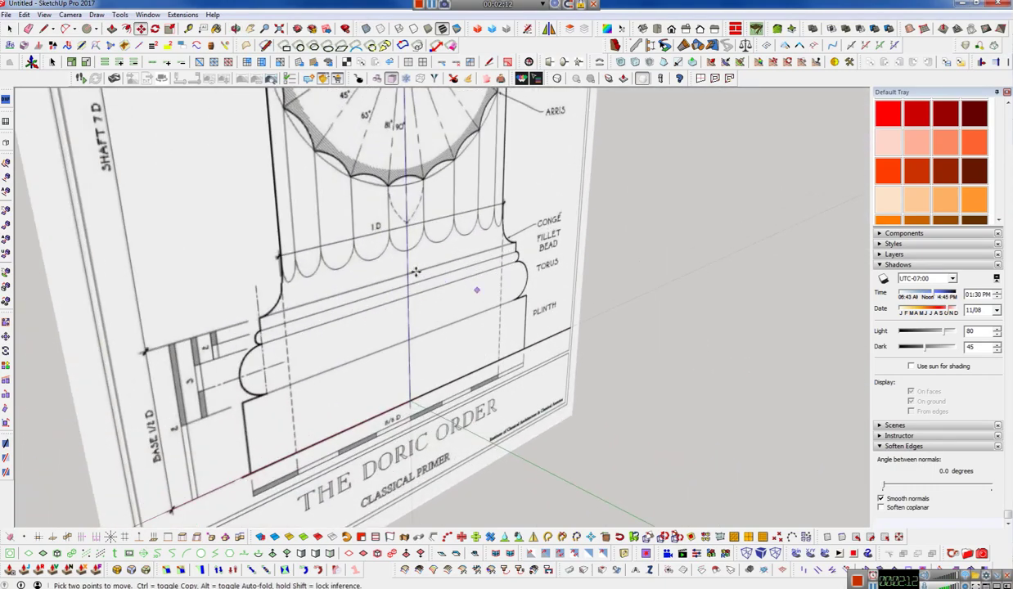
scroll(573, 270, "up", 2)
scroll(556, 260, "up", 2)
scroll(552, 256, "up", 2)
scroll(509, 147, "down", 2)
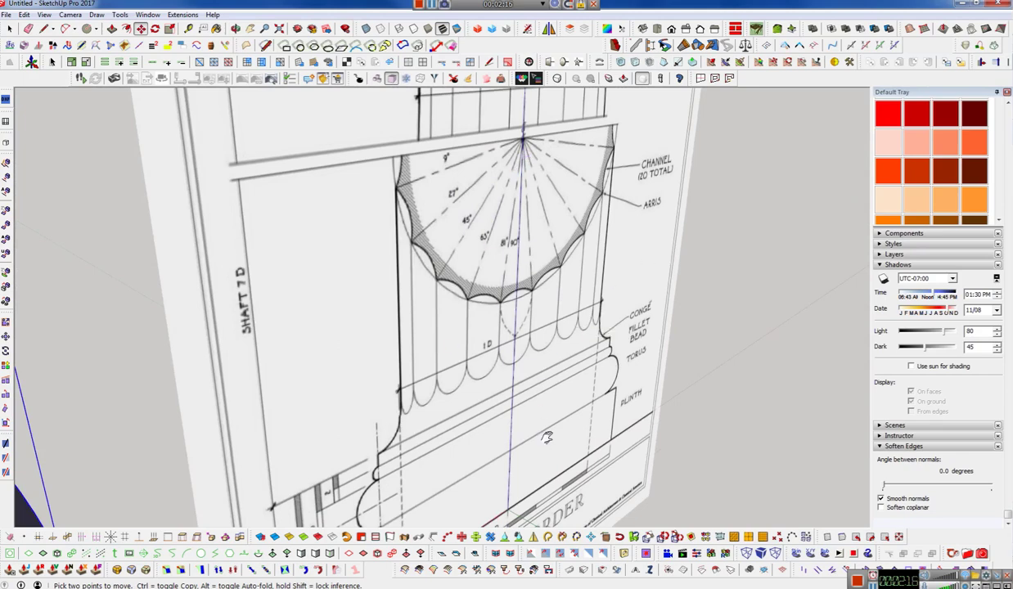
middle_click_drag(543, 440, 523, 450)
- Draw the vertical centre axis line up from the column base
key("l")
left_click(511, 342)
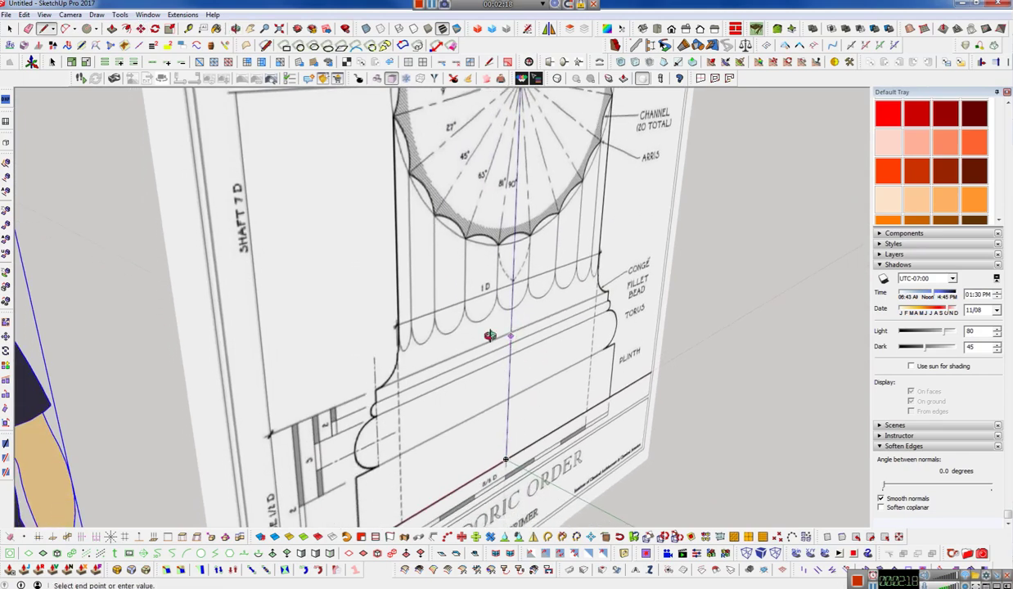
scroll(461, 344, "up", 2)
scroll(458, 294, "up", 2)
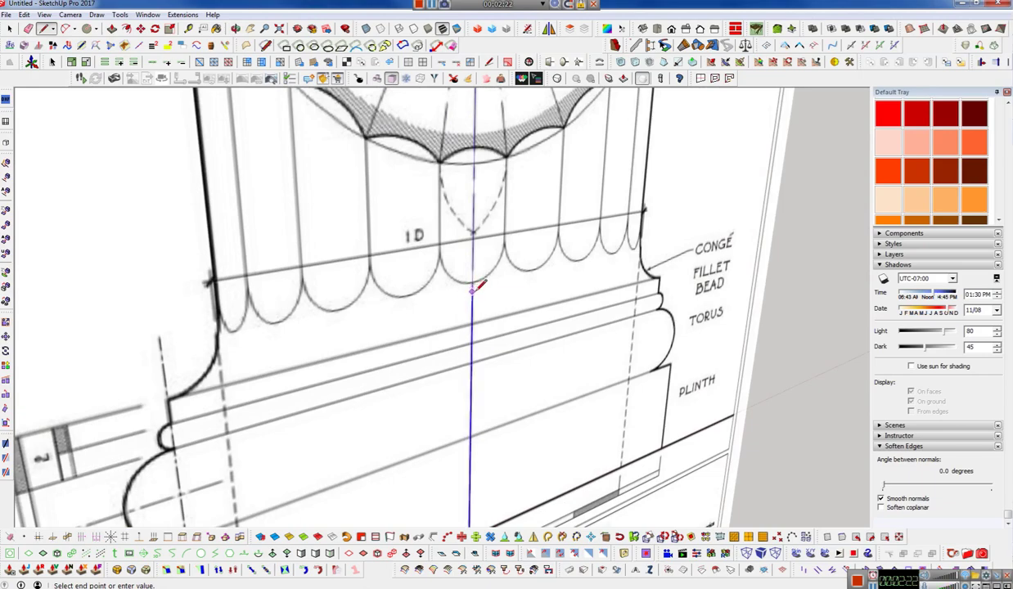
scroll(473, 283, "down", 3)
scroll(473, 283, "down", 3)
middle_click_drag(473, 283, 677, 447)
- Draw a 20-sided circle centred on the axis with its edge at the fillet, forming a disc
key("c")
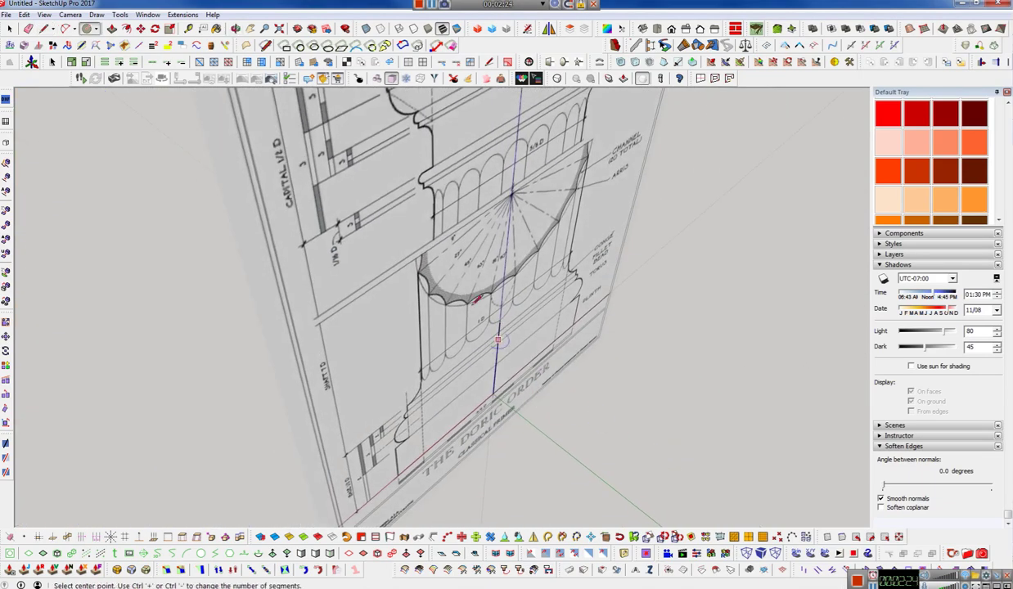
scroll(504, 298, "up", 3)
left_click(481, 329)
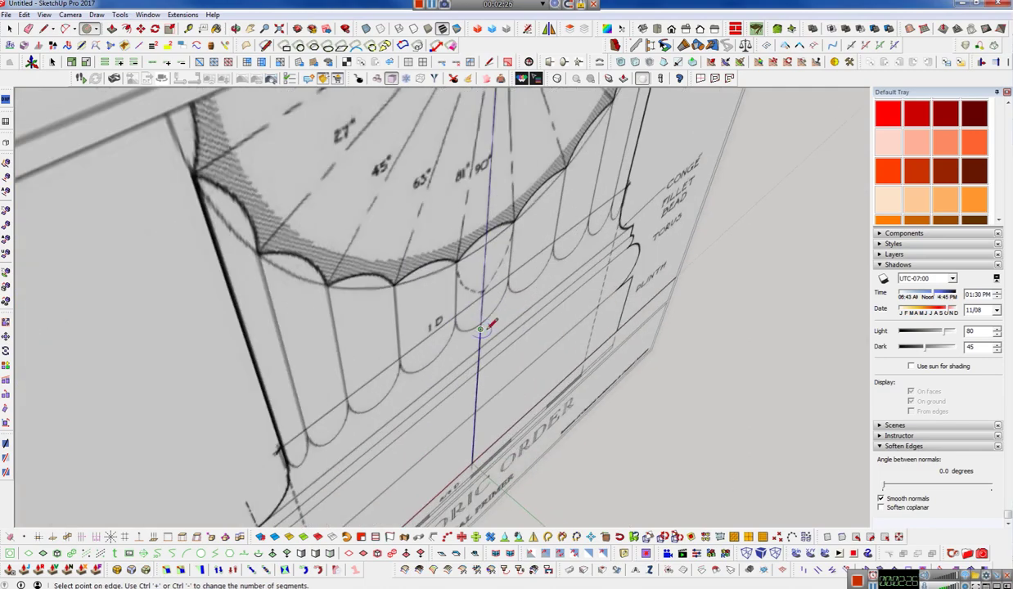
middle_click_drag(480, 329, 499, 242)
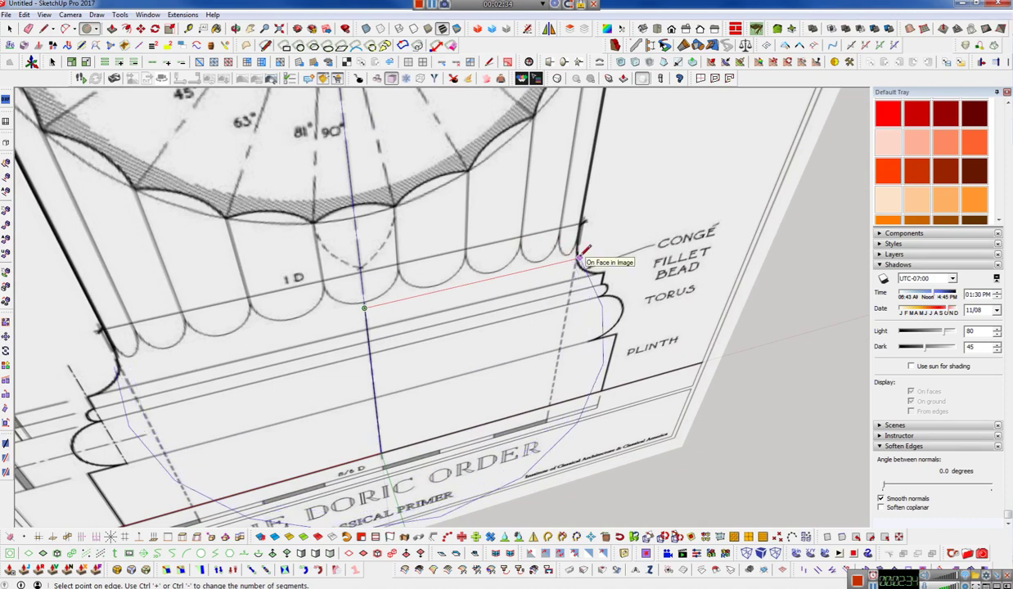
key("ctrl+minus")
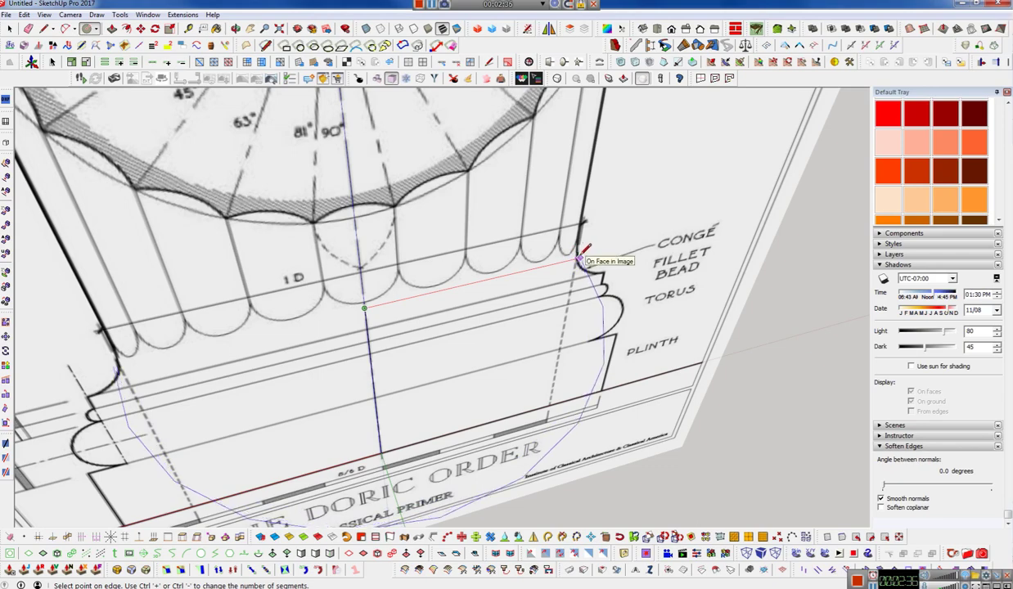
middle_click_drag(579, 260, 555, 152)
left_click(549, 157)
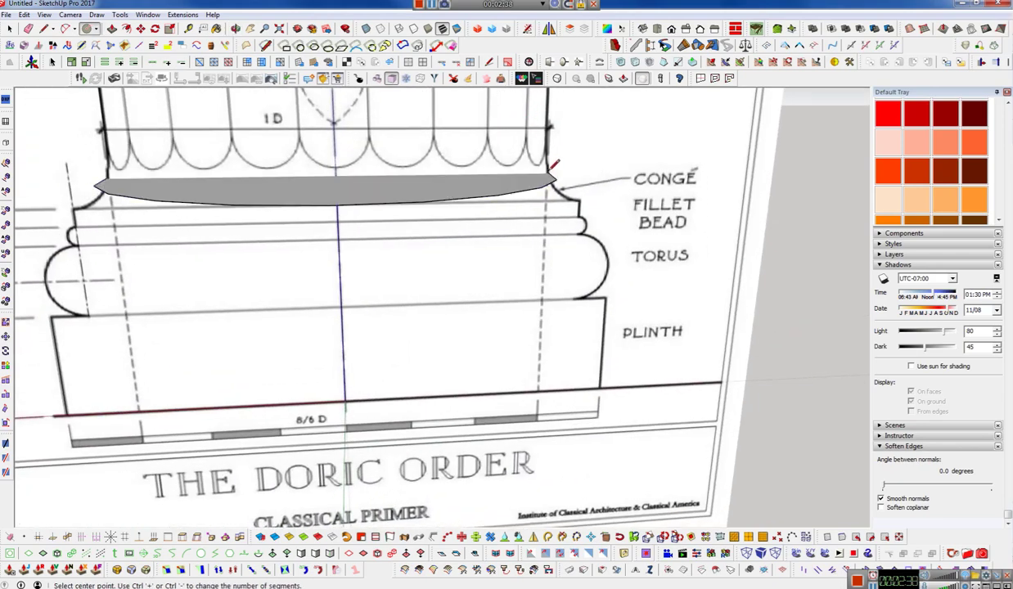
- Orbit around to inspect the new disc, then select the Doric drawing sheet
scroll(658, 335, "down", 2)
mouse_move(658, 335)
middle_mouse_down()
mouse_move(507, 374)
mouse_move(558, 452)
mouse_move(502, 452)
middle_mouse_up()
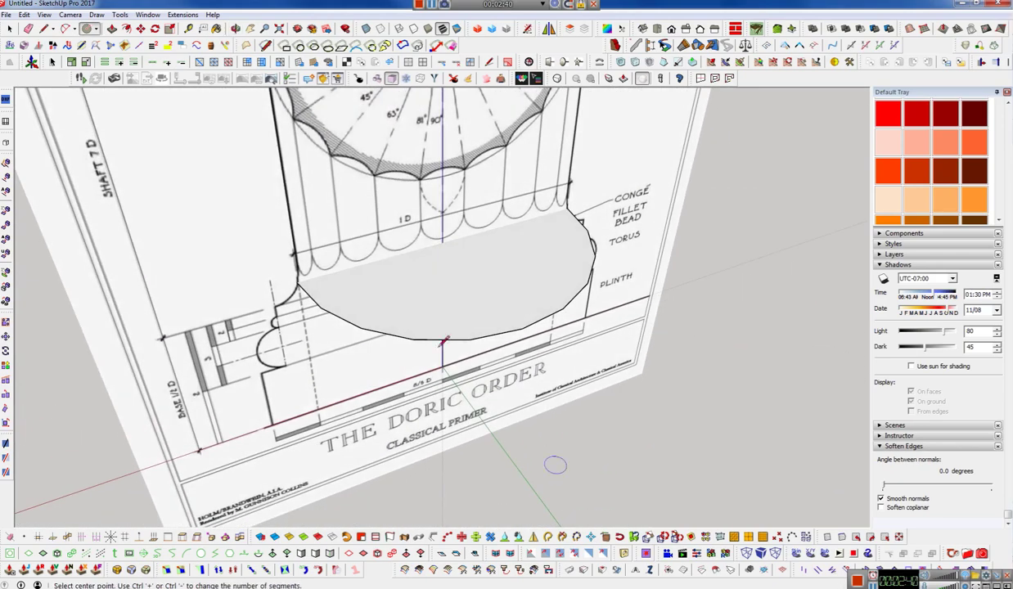
scroll(509, 251, "up", 2)
scroll(604, 273, "up", 2)
mouse_move(603, 273)
middle_mouse_down()
mouse_move(491, 140)
mouse_move(640, 280)
middle_mouse_up()
scroll(418, 447, "down", 2)
scroll(435, 453, "down", 2)
scroll(435, 453, "down", 3)
mouse_move(452, 389)
middle_mouse_down()
mouse_move(418, 373)
mouse_move(380, 252)
mouse_move(359, 386)
middle_mouse_up()
key("space")
left_click(358, 386)
scroll(489, 409, "down", 3)
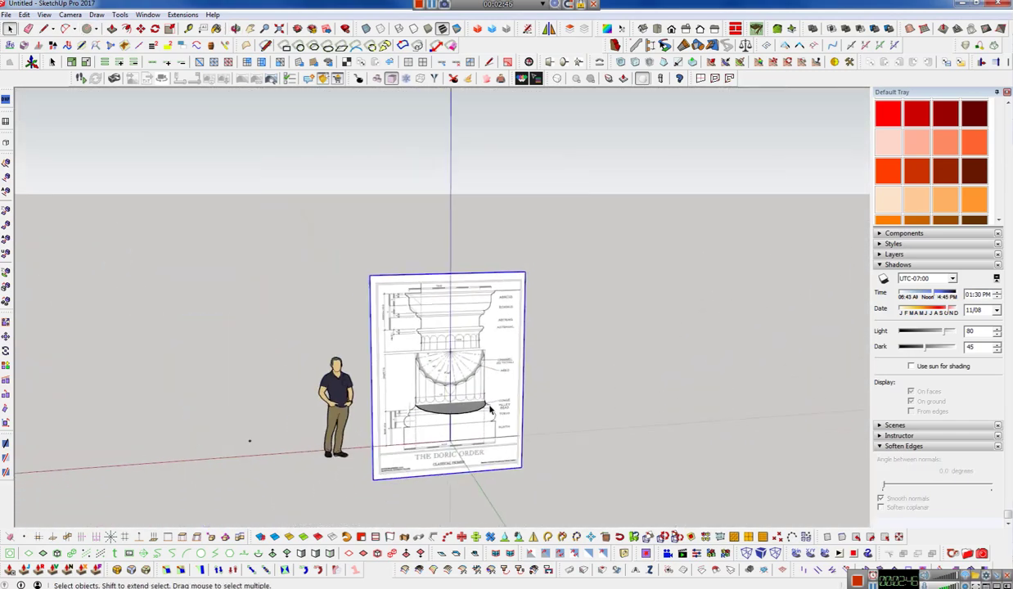
- Copy the Doric drawing sheet straight up so it stacks directly above the original
scroll(458, 344, "up", 2)
scroll(463, 350, "up", 1)
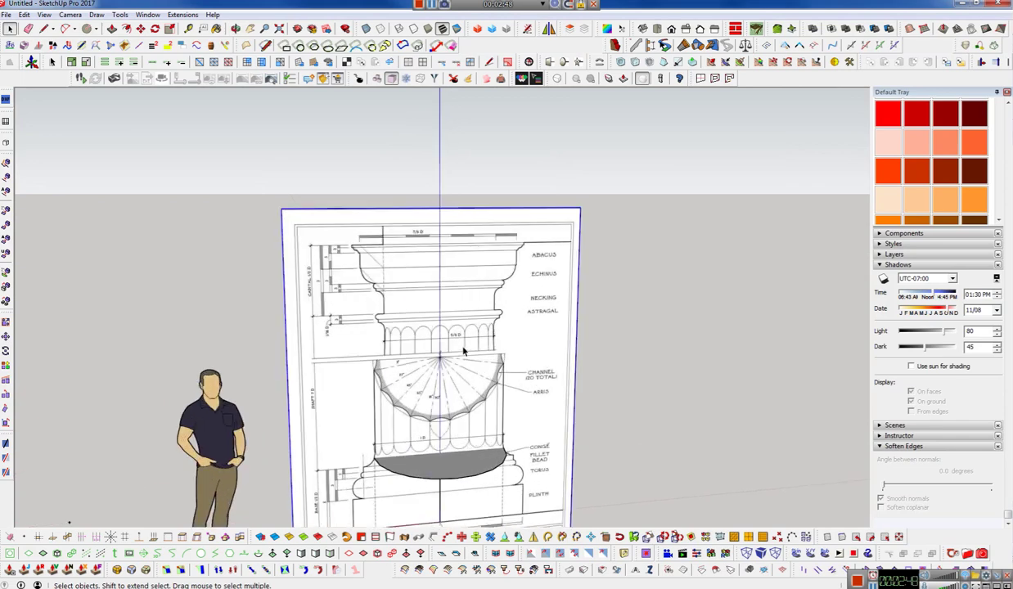
scroll(483, 409, "down", 2)
key("m")
scroll(508, 401, "down", 2)
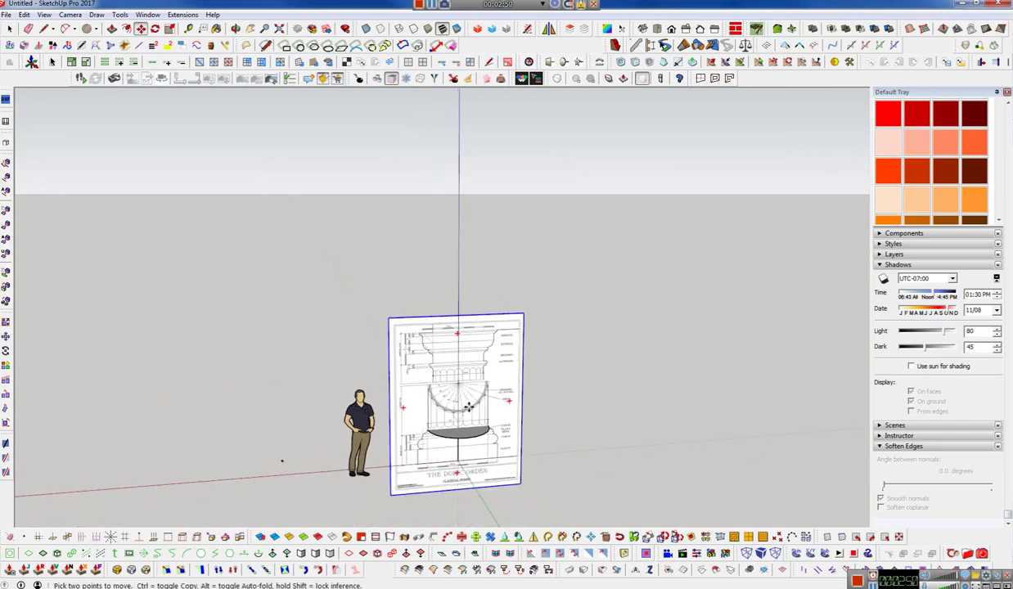
left_click(456, 405)
key("ctrl")
middle_click_drag(477, 170, 481, 191, "shift")
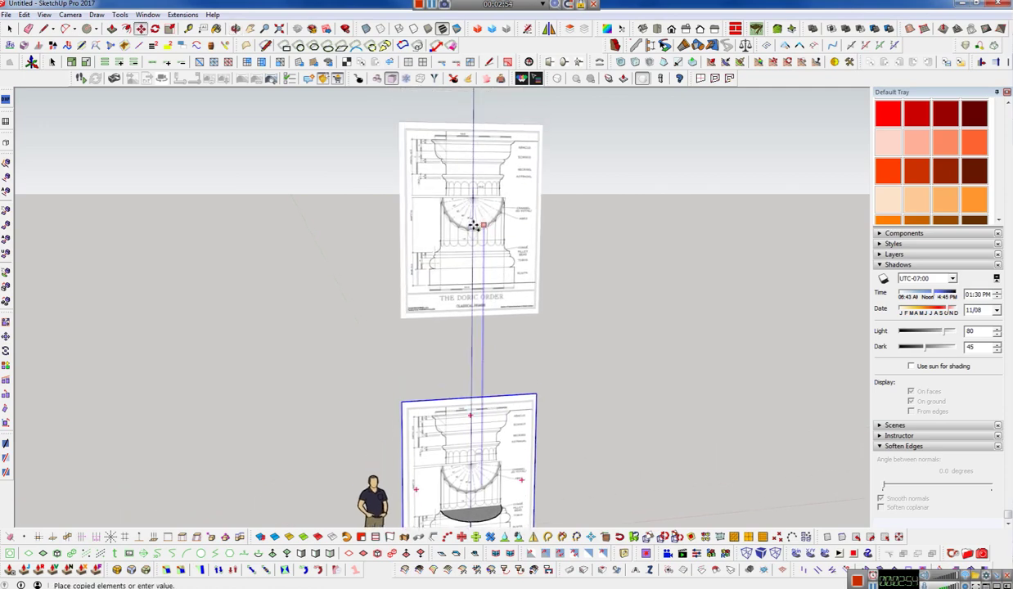
left_click(473, 225)
- Pull the circle face up into a tall cylinder
middle_click_drag(474, 226, 507, 388)
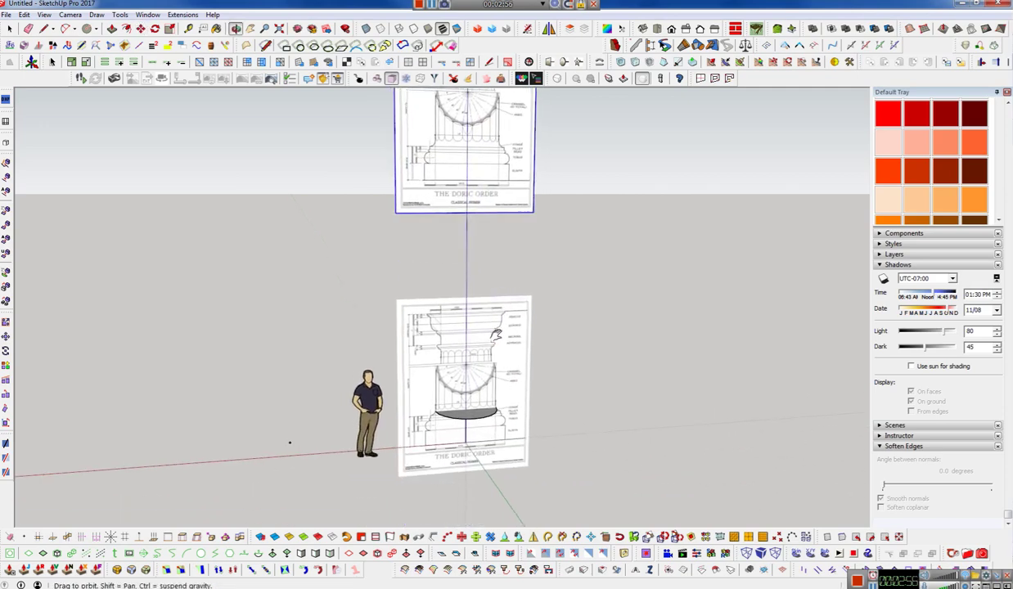
key("p")
left_click(477, 468)
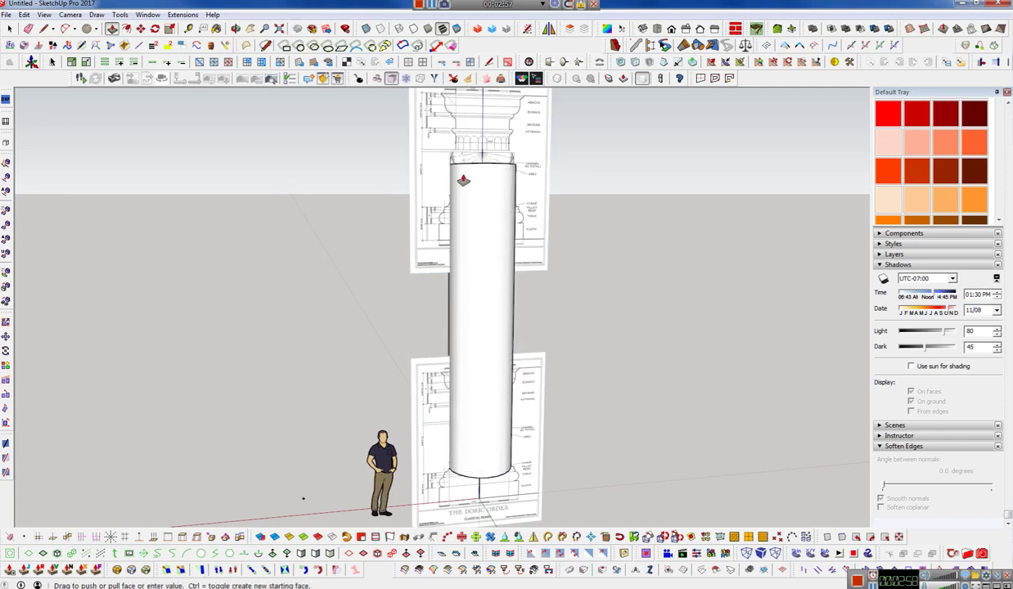
- Set the cylinder's height, then push its top face further up toward the astragal
left_click(450, 140)
mouse_move(451, 141)
middle_mouse_down()
mouse_move(496, 272)
mouse_move(463, 264)
middle_mouse_up()
scroll(492, 296, "up", 5)
left_click(494, 300)
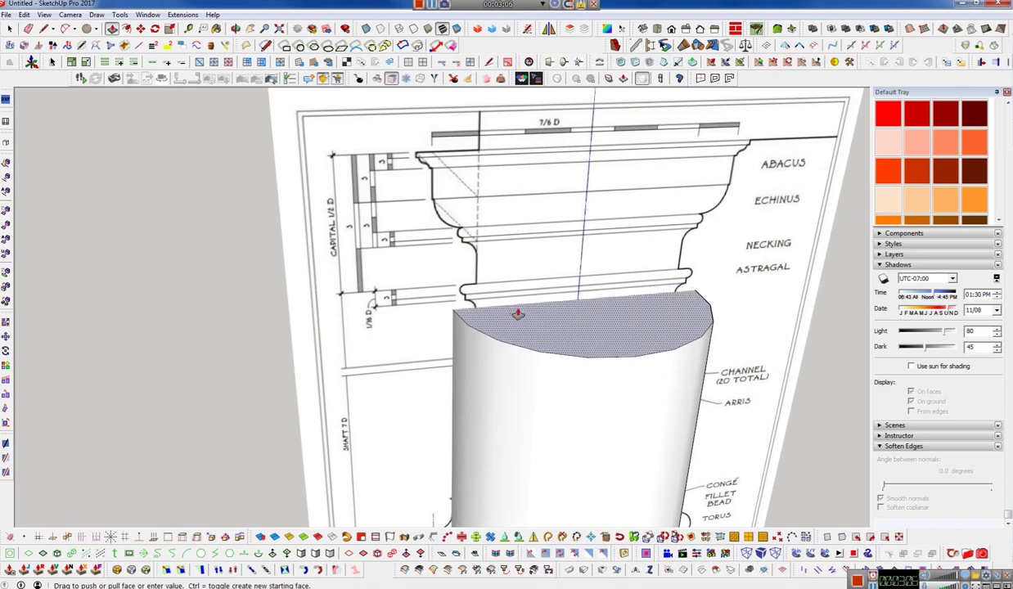
left_click(517, 312)
scroll(492, 163, "down", 3)
scroll(485, 171, "down", 2)
mouse_move(506, 430)
middle_mouse_down()
mouse_move(481, 397)
mouse_move(506, 350)
mouse_move(535, 335)
mouse_move(510, 436)
mouse_move(489, 224)
middle_mouse_up()
- Orbit and zoom around the column to check its top against the upper sheet's astragal
scroll(510, 436, "down", 3)
scroll(478, 343, "up", 3)
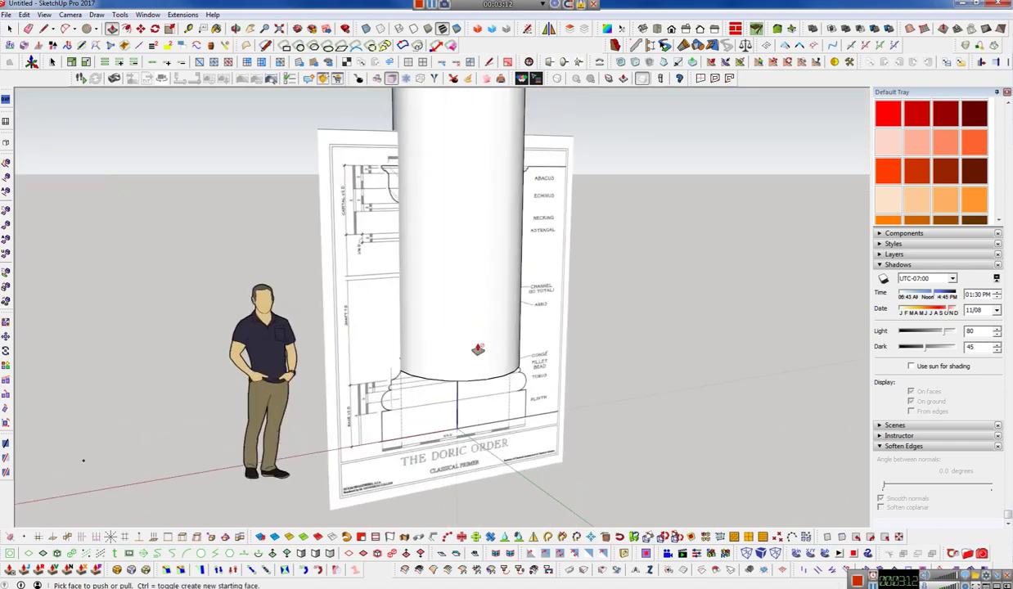
scroll(482, 350, "up", 2)
scroll(459, 237, "up", 2)
scroll(578, 218, "up", 1)
middle_click_drag(578, 218, 438, 333)
key("p")
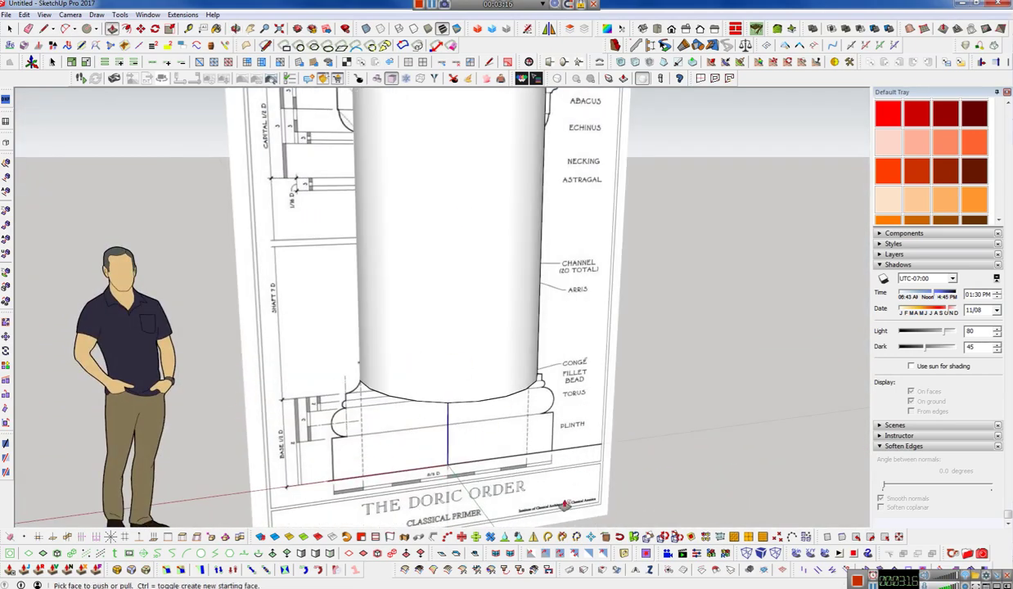
scroll(502, 481, "down", 2)
scroll(511, 425, "down", 2)
scroll(523, 113, "up", 3)
scroll(544, 119, "up", 3)
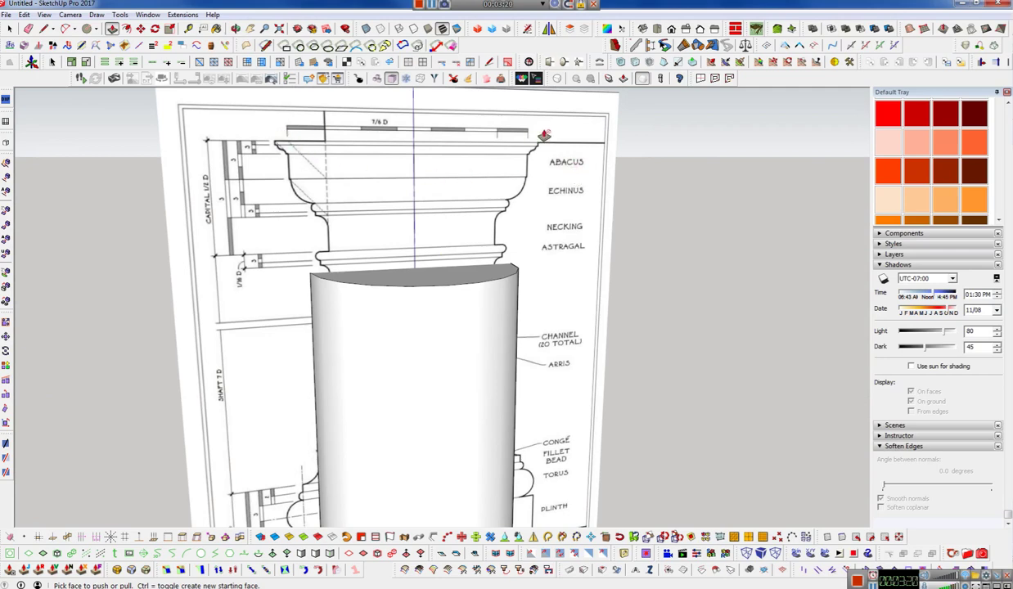
scroll(544, 134, "down", 3)
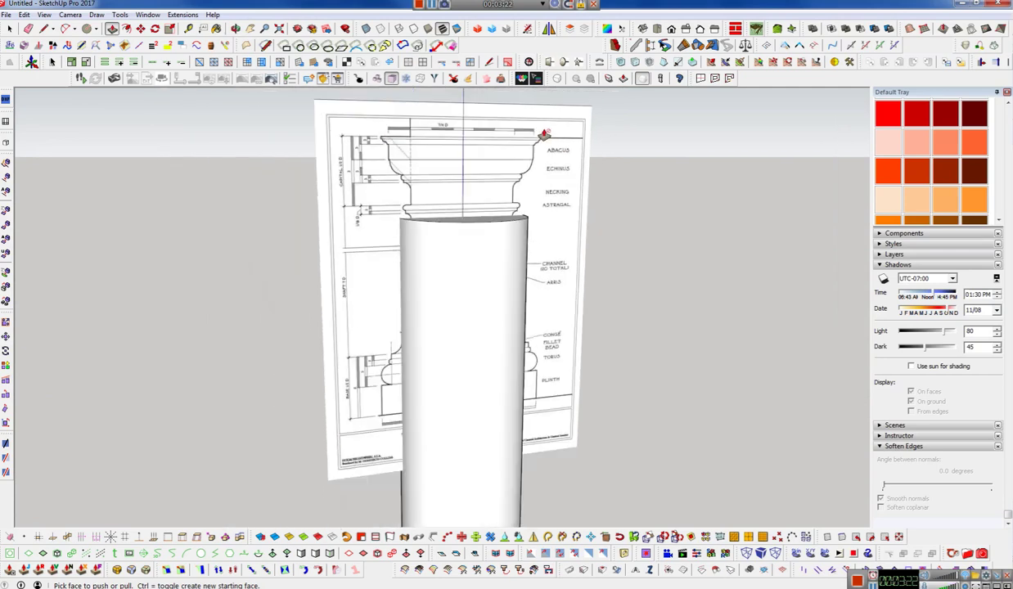
scroll(544, 134, "down", 3)
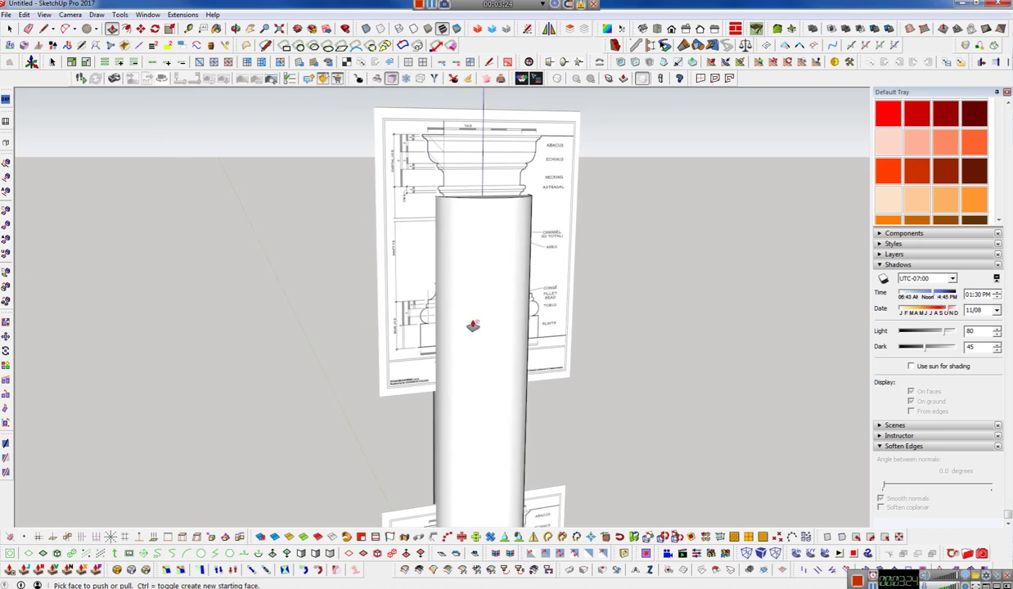
middle_click_drag(486, 460, 475, 133)
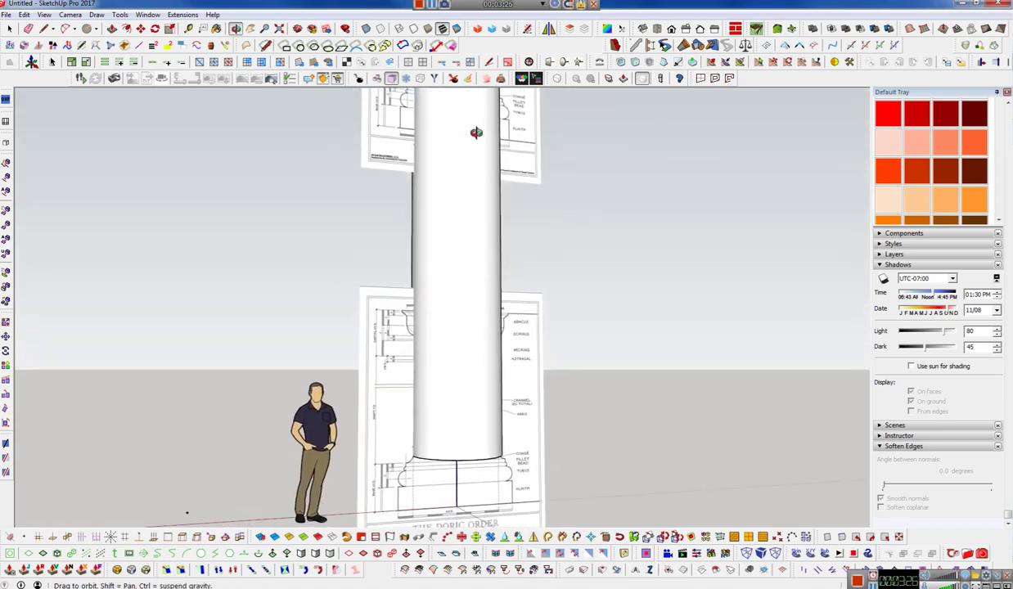
mouse_move(465, 455)
middle_mouse_down()
mouse_move(375, 379)
mouse_move(429, 314)
mouse_move(463, 471)
mouse_move(474, 465)
middle_mouse_up()
key("p")
scroll(453, 450, "down", 2)
scroll(453, 447, "down", 1)
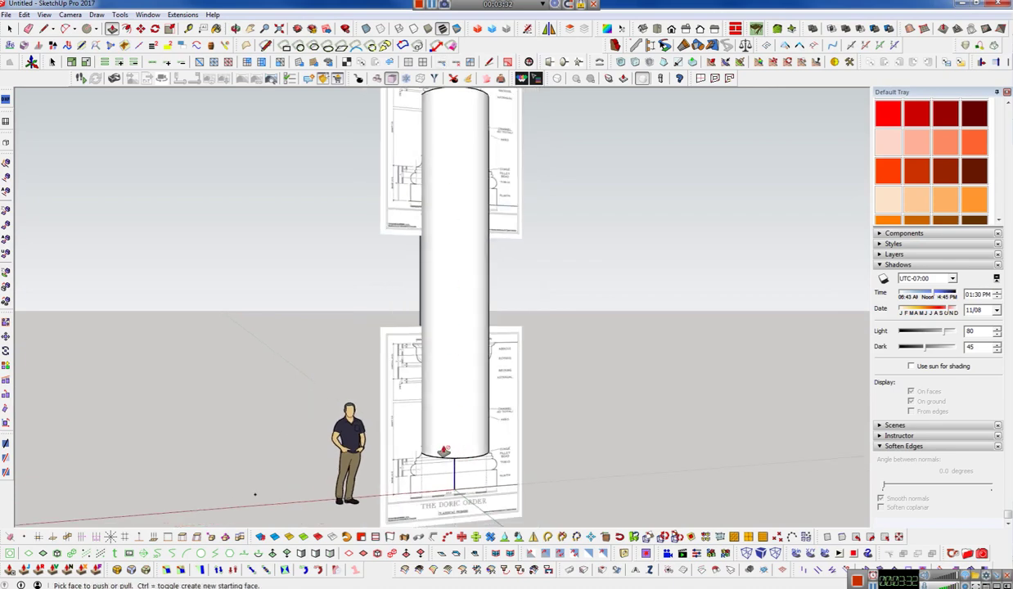
scroll(428, 437, "up", 2)
scroll(453, 455, "up", 2)
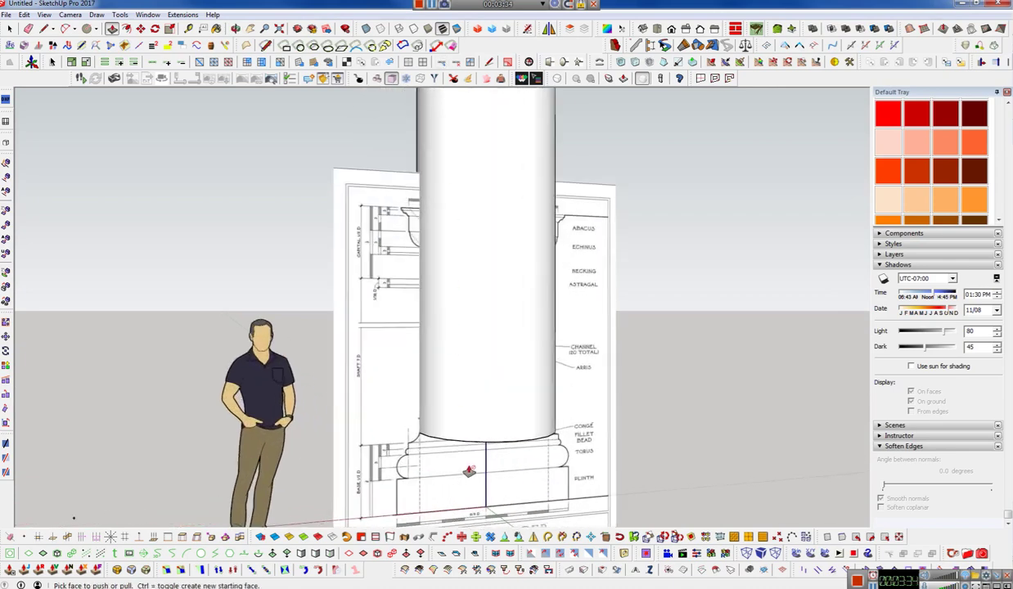
scroll(507, 423, "up", 2)
mouse_move(507, 423)
middle_mouse_down()
mouse_move(507, 318)
mouse_move(536, 291)
mouse_move(420, 309)
mouse_move(530, 318)
middle_mouse_up()
- Switch to the front view and select the entire column shaft
key("space")
left_click(514, 402)
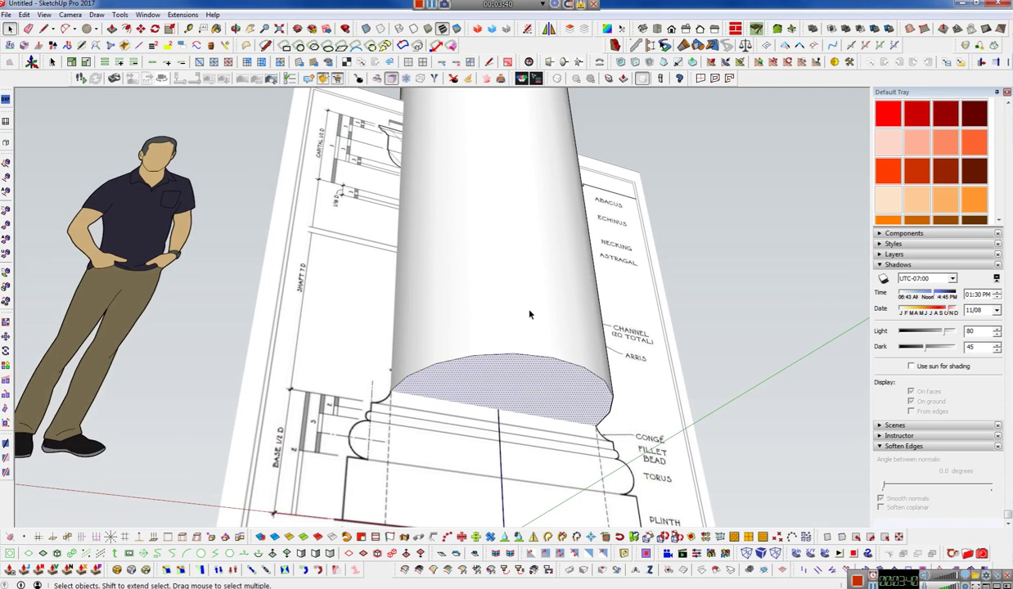
key("F3")
triple_click(422, 226)
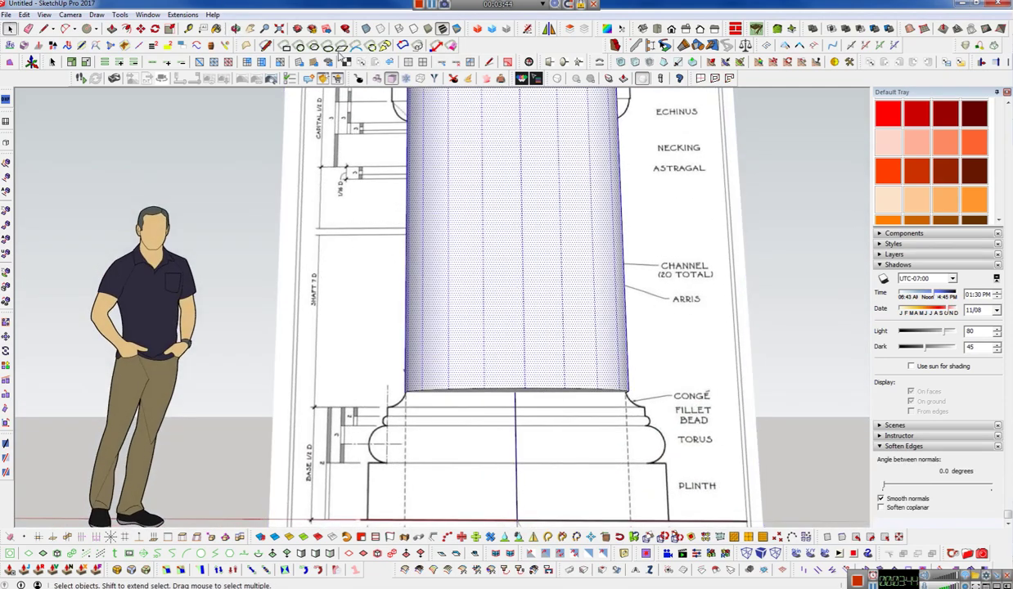
- Show the shaft's facet edges as solid lines and inspect the column from below
left_click(423, 65)
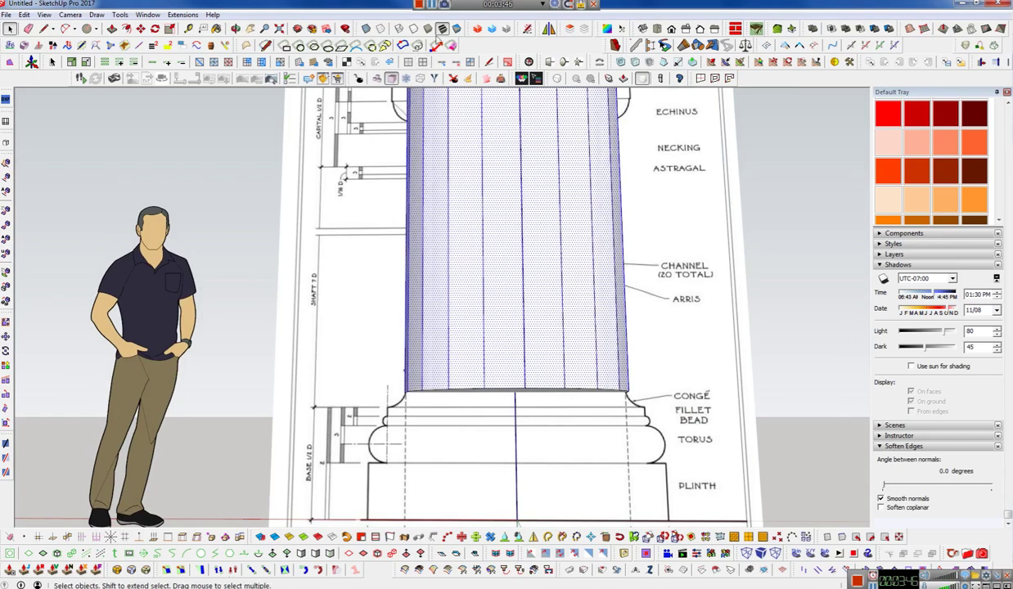
mouse_move(419, 353)
middle_mouse_down()
mouse_move(521, 192)
mouse_move(510, 371)
middle_mouse_up()
left_click(510, 370)
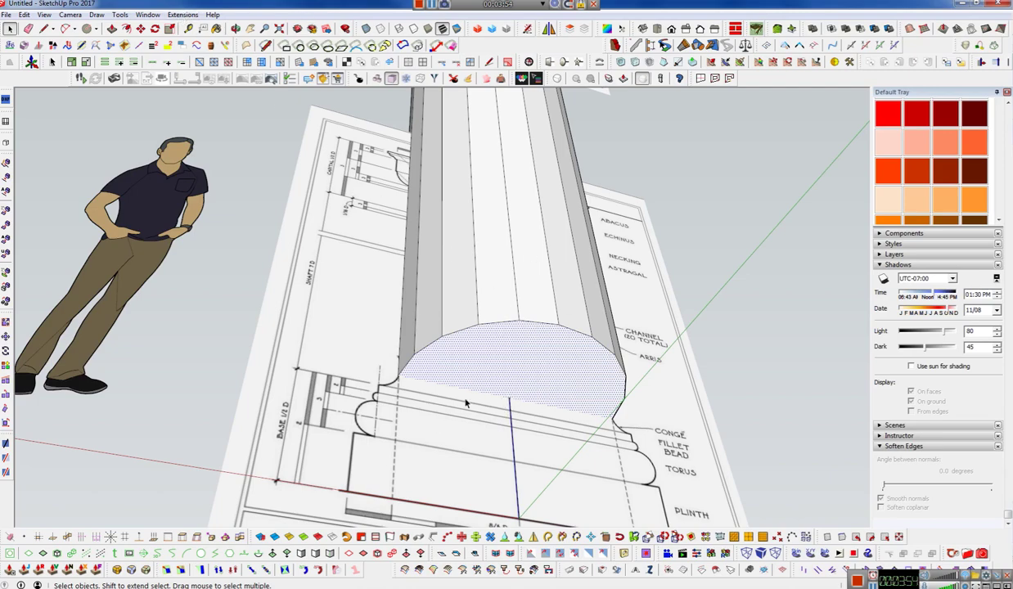
mouse_move(516, 235)
middle_mouse_down()
mouse_move(556, 387)
mouse_move(448, 414)
mouse_move(459, 524)
mouse_move(469, 491)
middle_mouse_up()
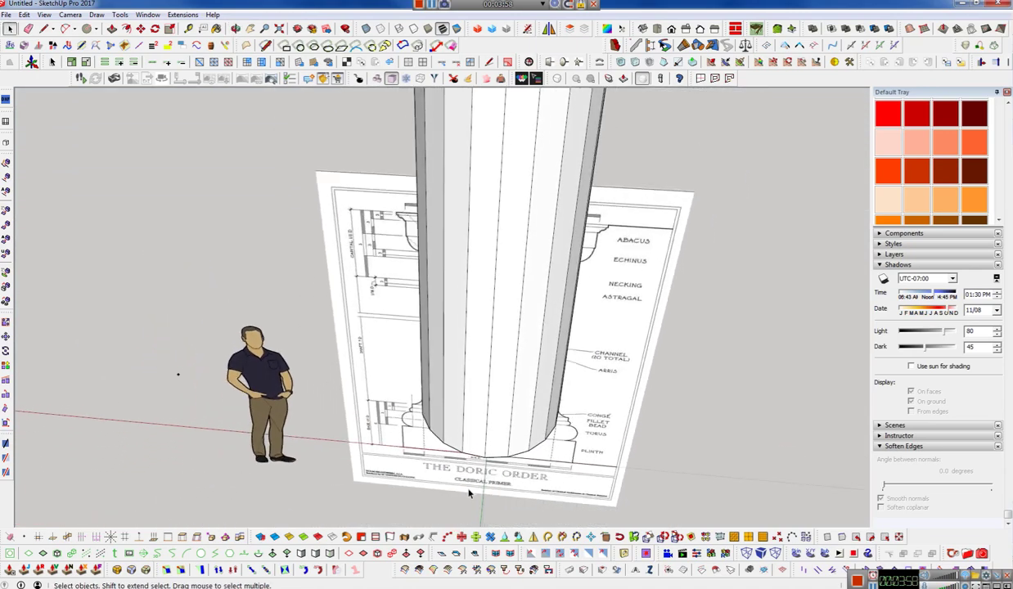
middle_click_drag(430, 413, 459, 468)
- Select the whole column shaft and delete it
left_click(513, 358)
middle_click_drag(456, 350, 475, 409)
triple_click(487, 370)
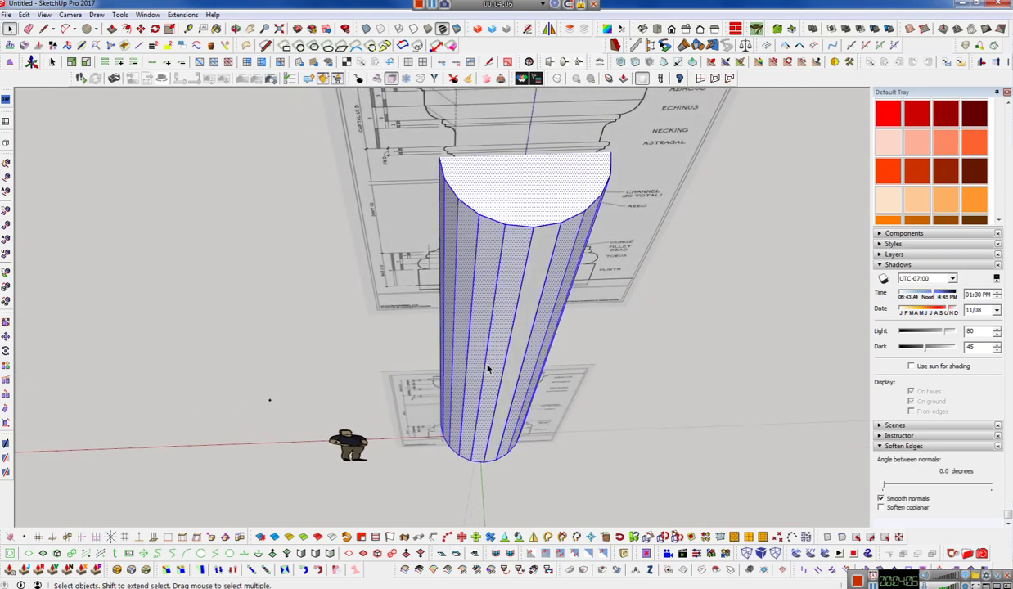
key("Delete")
- Orbit to face the column base drawing and select the thin upright panel
middle_click_drag(492, 477, 528, 400)
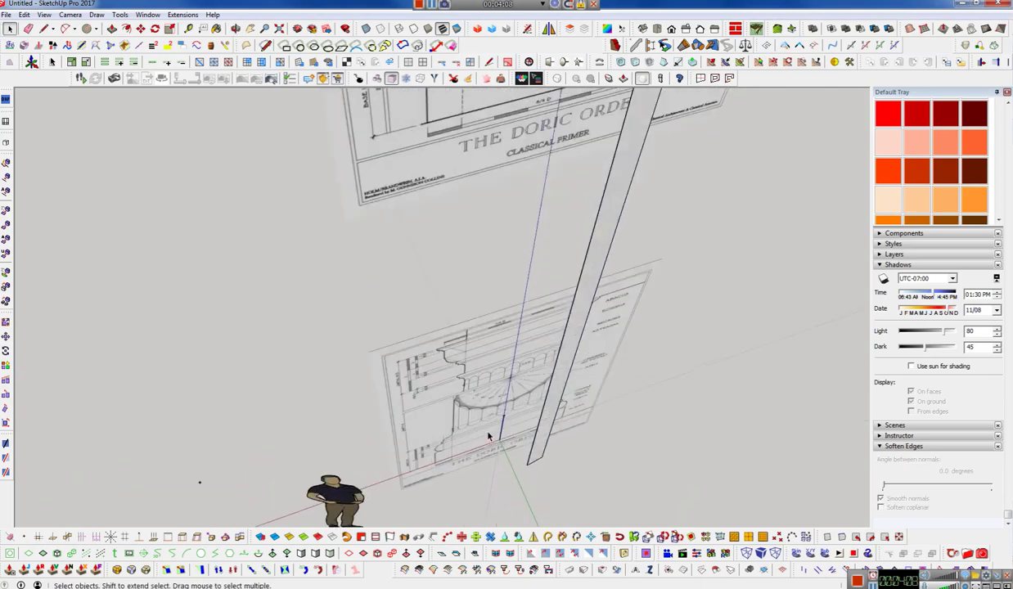
scroll(528, 400, "up", 5)
middle_click_drag(596, 464, 532, 440)
scroll(565, 451, "down", 3)
middle_click_drag(489, 407, 503, 376)
scroll(503, 376, "up", 3)
scroll(524, 311, "up", 3)
middle_click_drag(527, 294, 534, 241)
key("space")
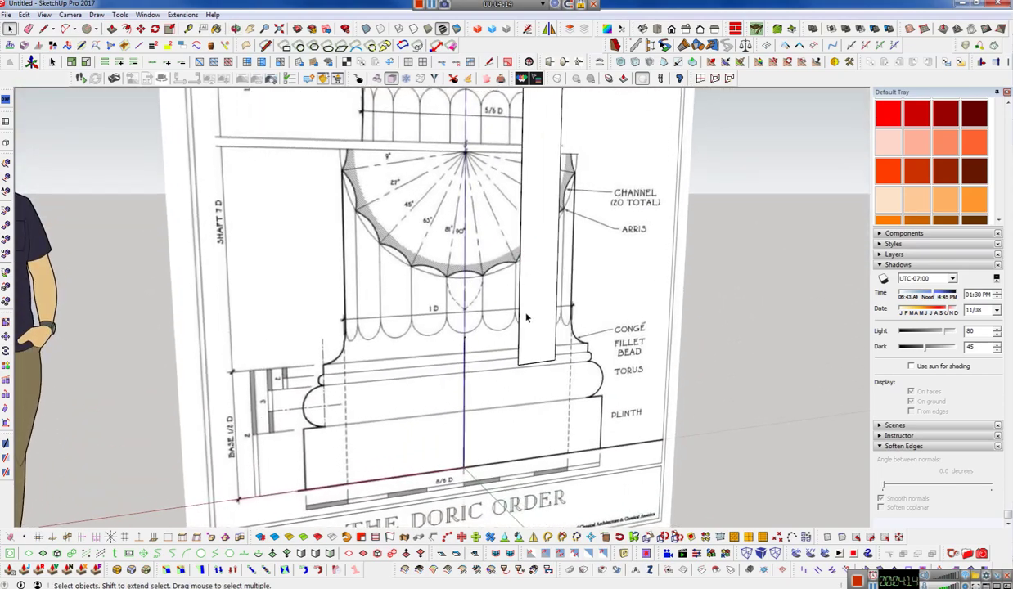
left_click(533, 350)
scroll(517, 333, "up", 3)
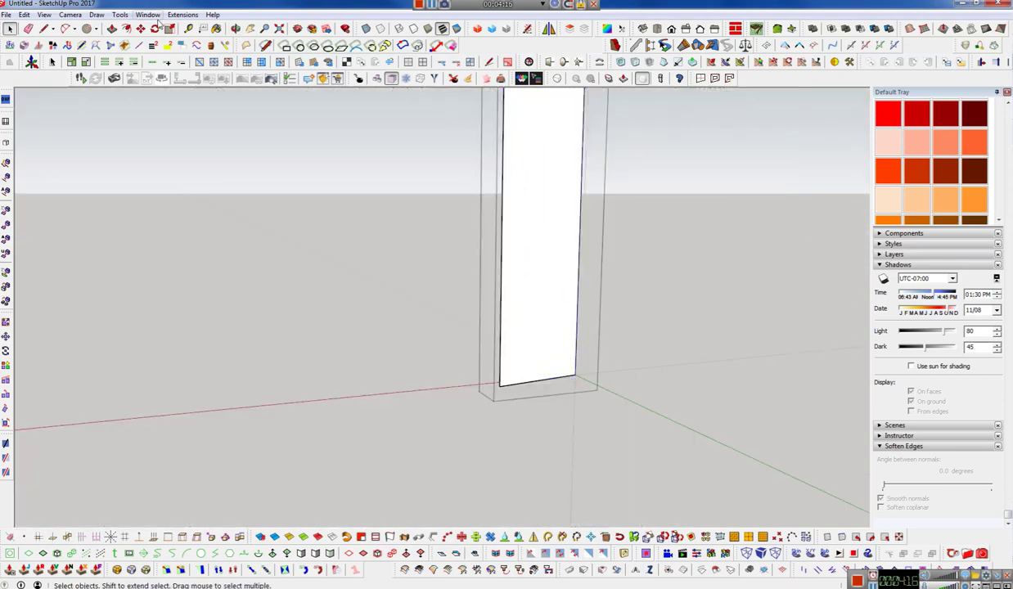
- Reposition the drawing axes to the panel's bottom-left corner, red along its bottom edge
left_click(119, 15)
left_click(144, 197)
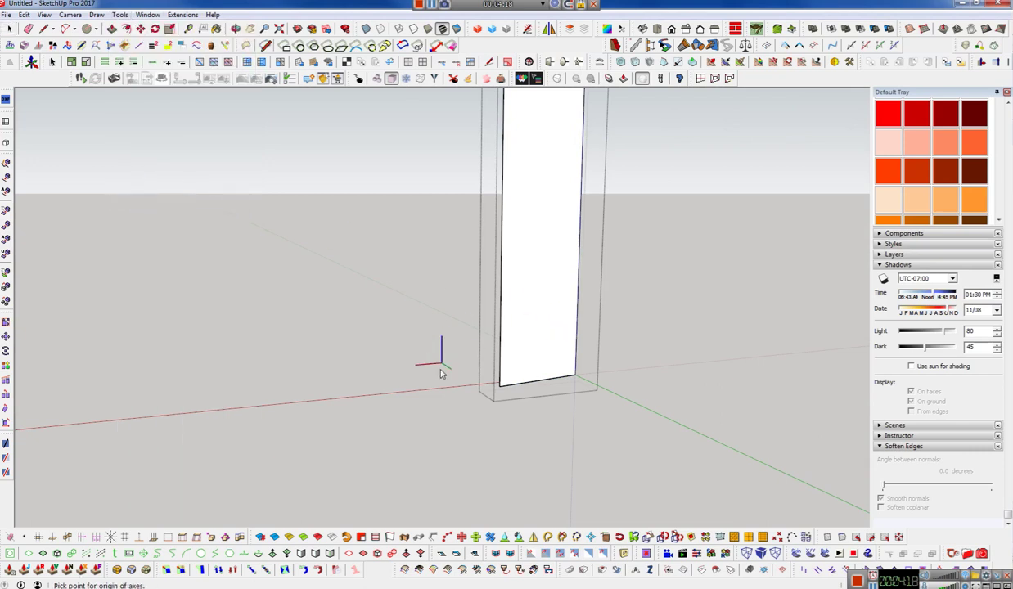
left_click(498, 387)
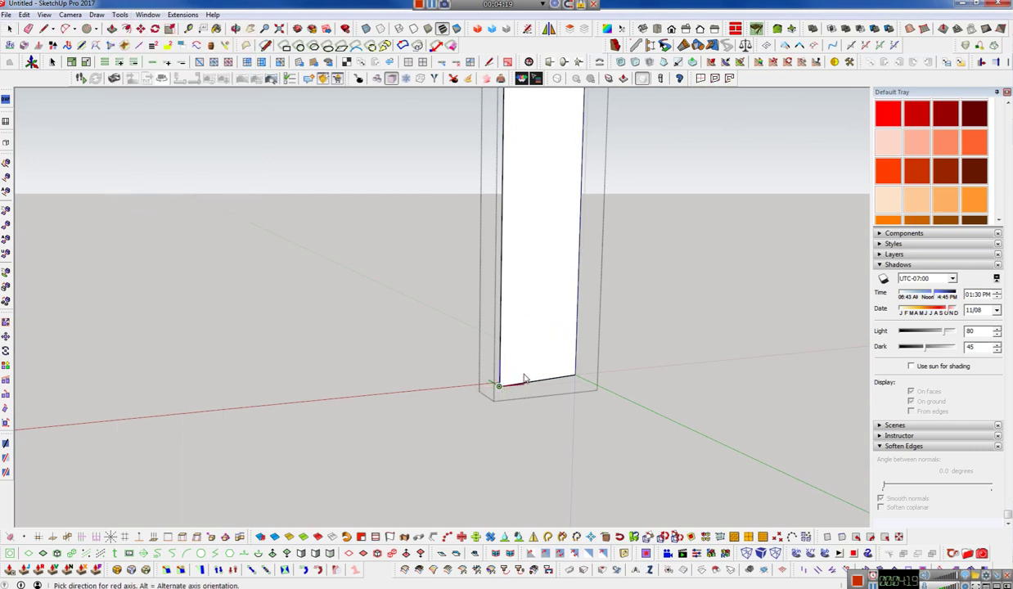
left_click(574, 379)
left_click(565, 363)
- Offset an inset outline inside the white panel
mouse_move(565, 363)
middle_mouse_down()
mouse_move(402, 228)
mouse_move(342, 151)
mouse_move(468, 199)
mouse_move(483, 355)
mouse_move(529, 471)
mouse_move(452, 449)
middle_mouse_up()
scroll(518, 379, "up", 2)
scroll(515, 383, "up", 2)
scroll(515, 382, "down", 3)
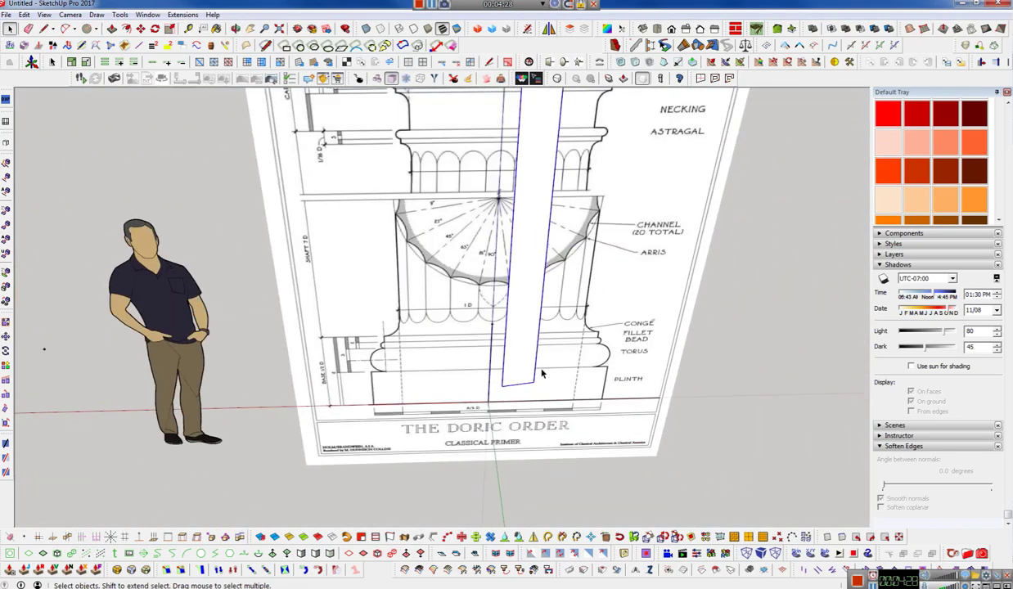
scroll(488, 333, "up", 2)
scroll(491, 344, "up", 2)
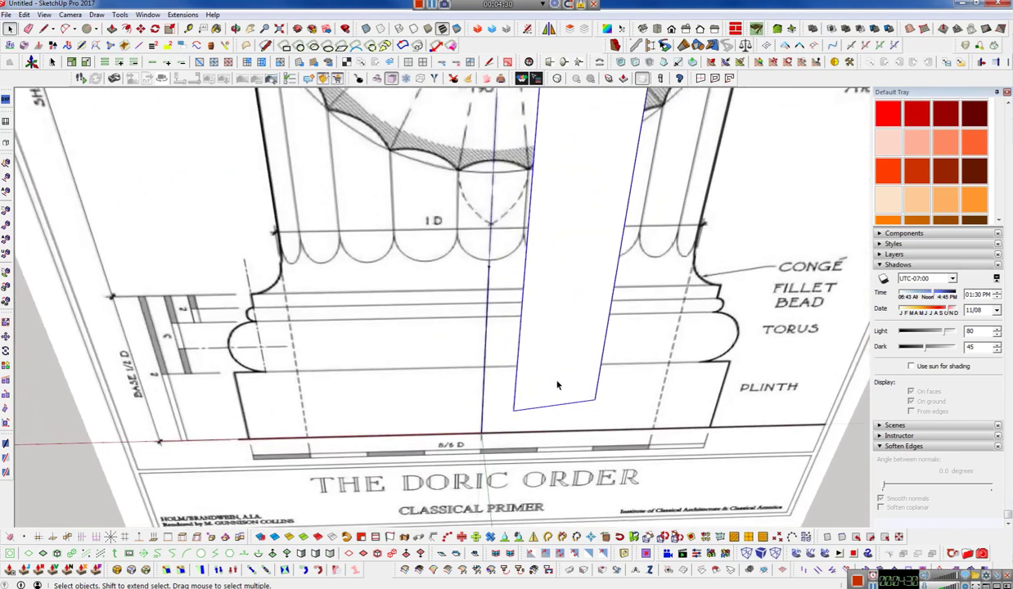
scroll(572, 368, "up", 3)
mouse_move(592, 379)
middle_mouse_down()
mouse_move(508, 297)
mouse_move(523, 344)
middle_mouse_up()
key("f")
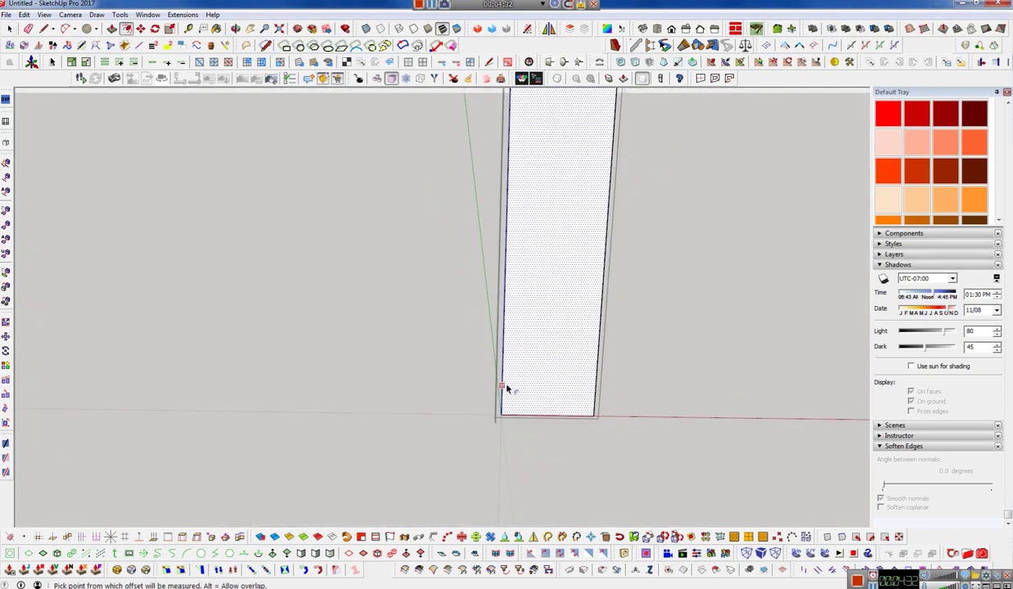
left_click(505, 388)
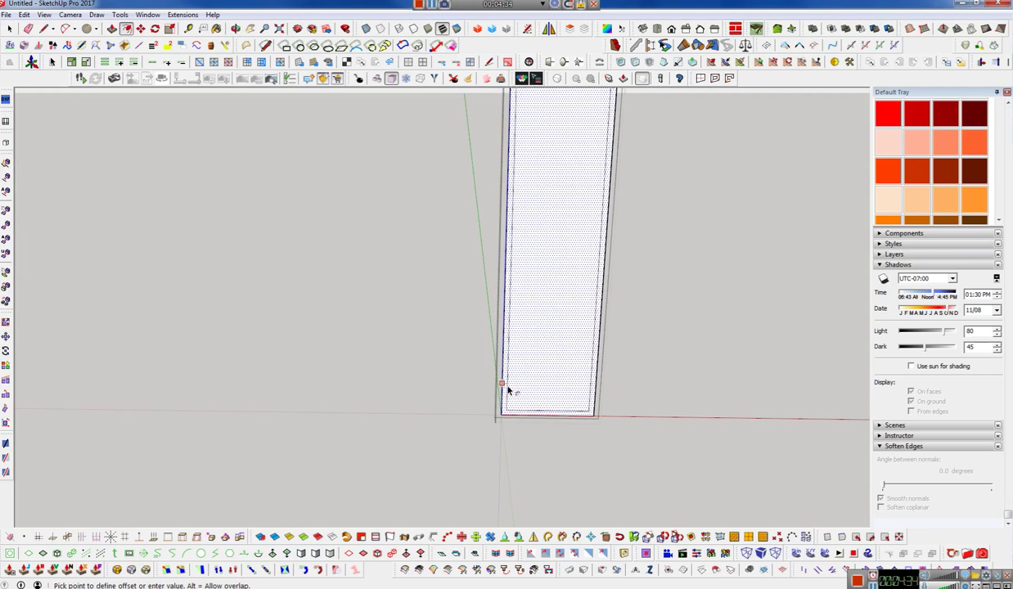
left_click(542, 402)
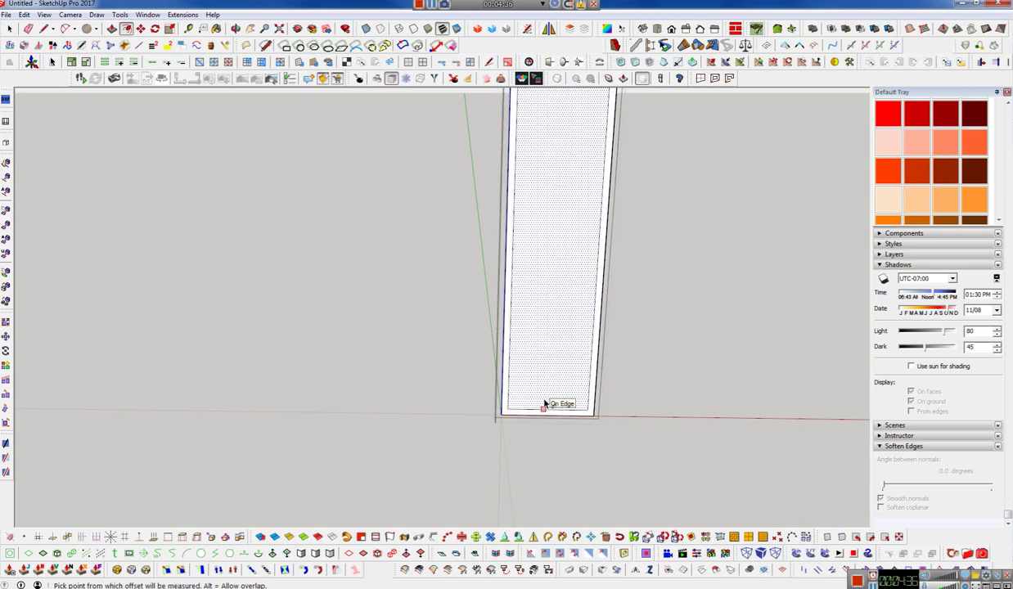
- Scale the inset face up from its bottom so it stops short of the panel's base
key("space")
left_click(545, 399)
scroll(545, 399, "down", 2)
scroll(546, 399, "down", 2)
scroll(546, 400, "up", 1)
scroll(548, 400, "up", 1)
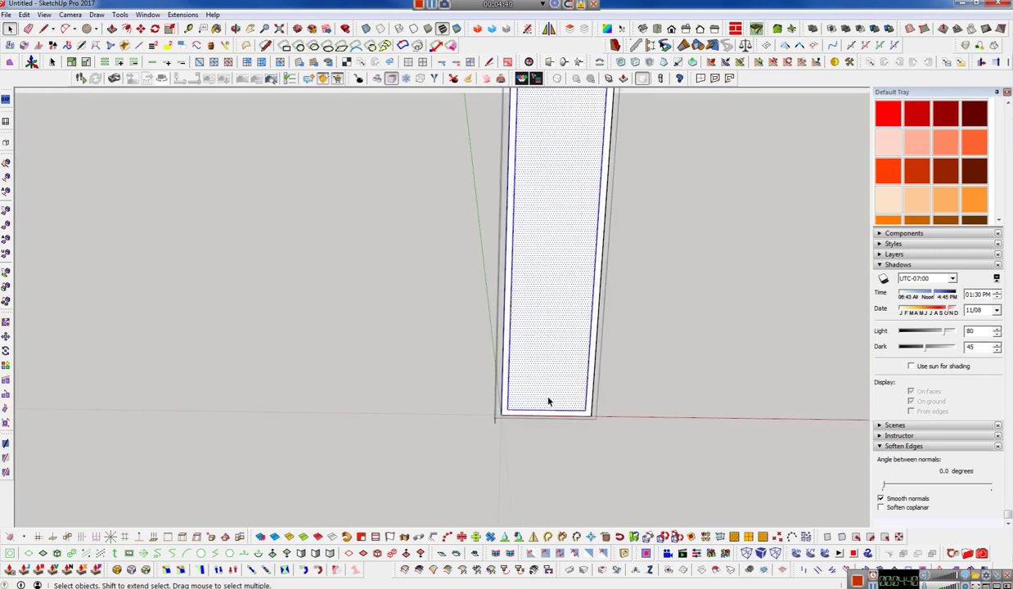
key("s")
mouse_move(547, 407)
left_mouse_down()
mouse_move(552, 326)
mouse_move(550, 354)
left_mouse_up()
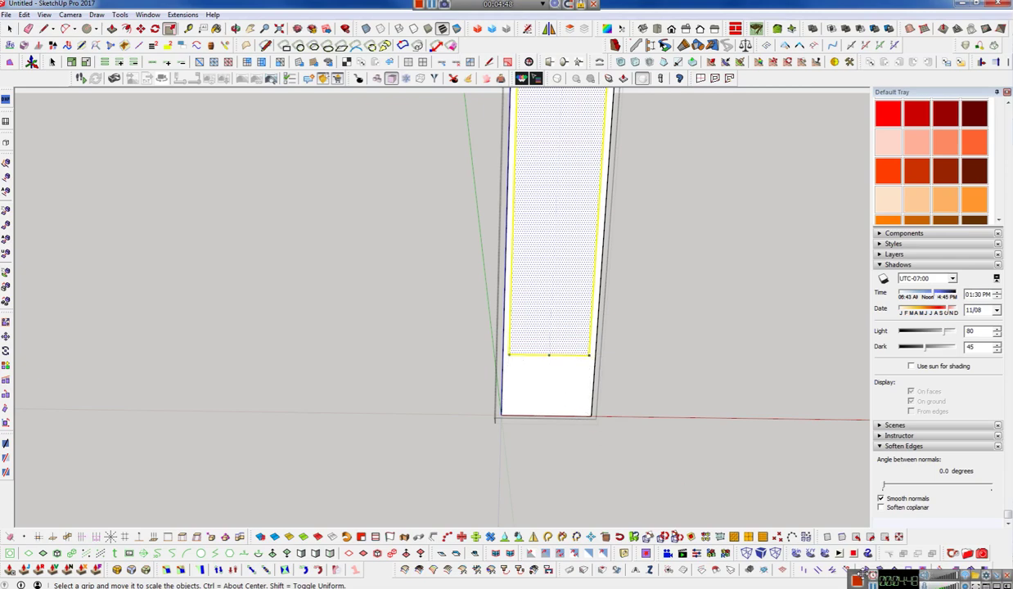
- Draw a 2-point arc between the face's lower corners, bulging downward
key("a")
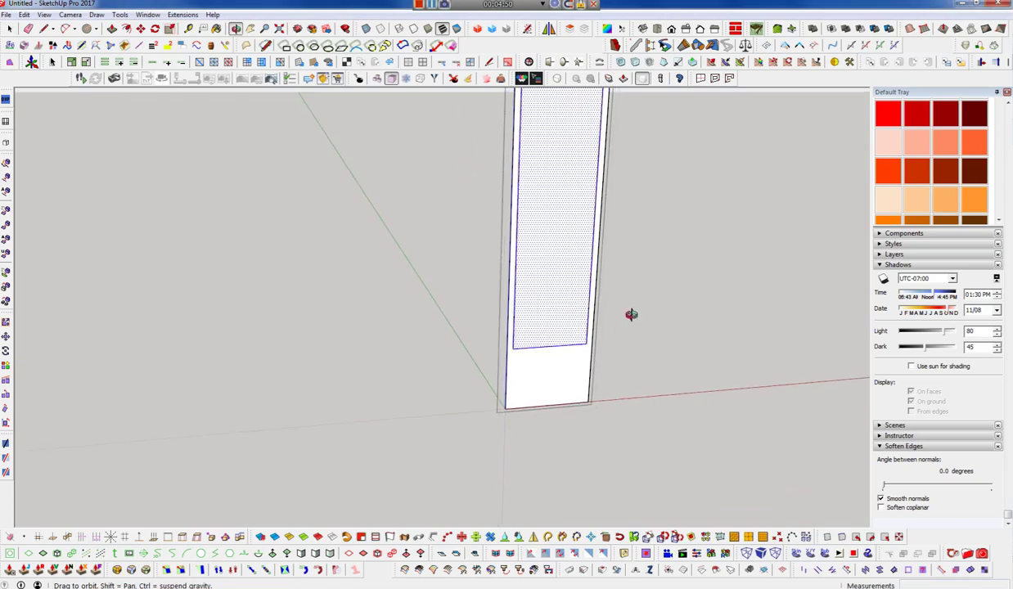
scroll(545, 360, "up", 2)
left_click(498, 327)
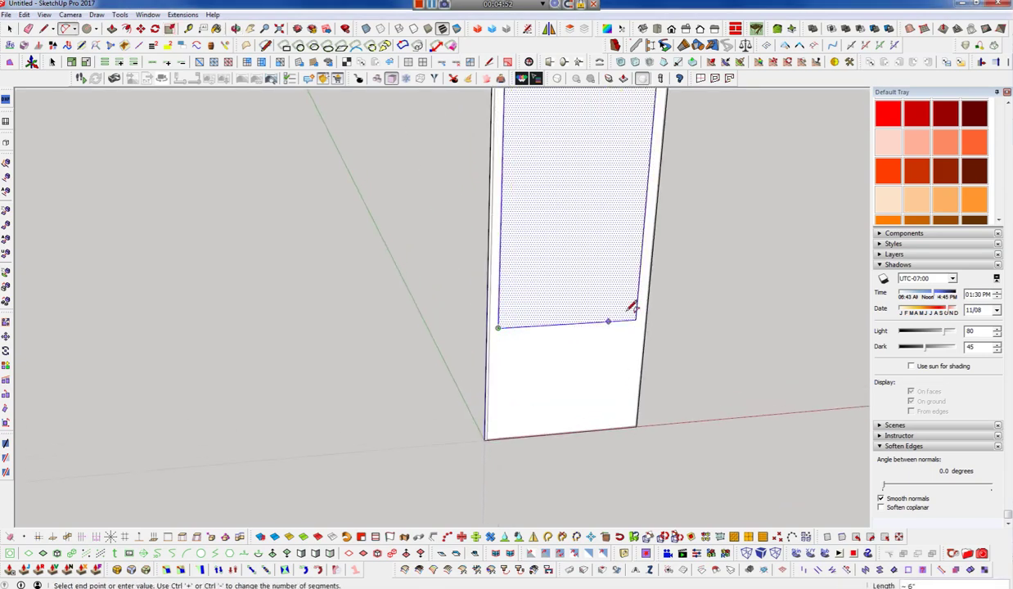
left_click(636, 319)
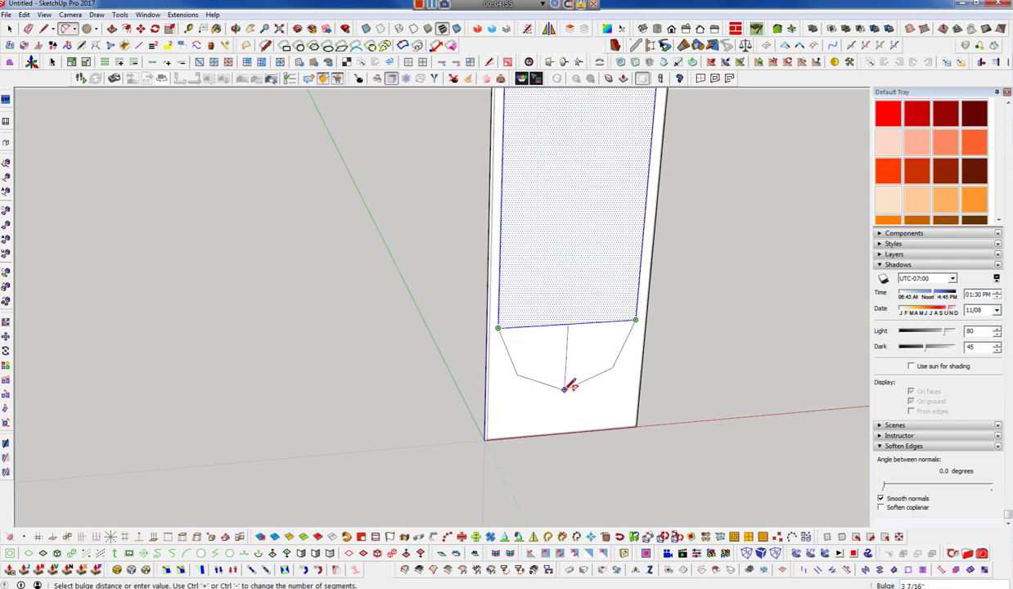
left_click(564, 387)
mouse_move(583, 389)
middle_mouse_down()
mouse_move(468, 355)
mouse_move(572, 400)
mouse_move(560, 404)
middle_mouse_up()
- Move the new arc face down the board
key("space")
left_click(560, 380)
key("m")
left_click(560, 379)
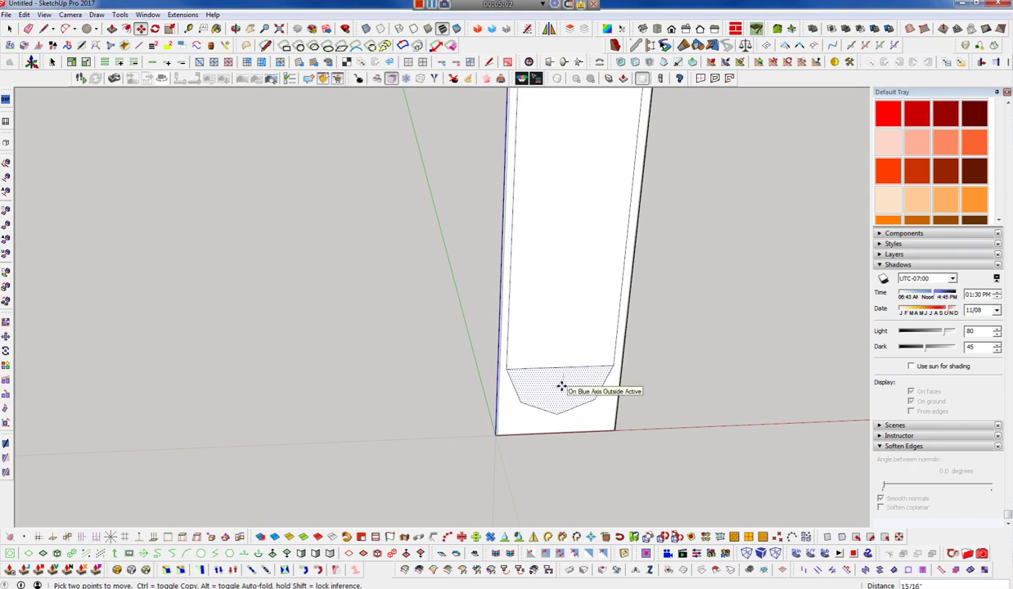
mouse_move(555, 414)
middle_mouse_down()
mouse_move(539, 444)
mouse_move(530, 415)
middle_mouse_up()
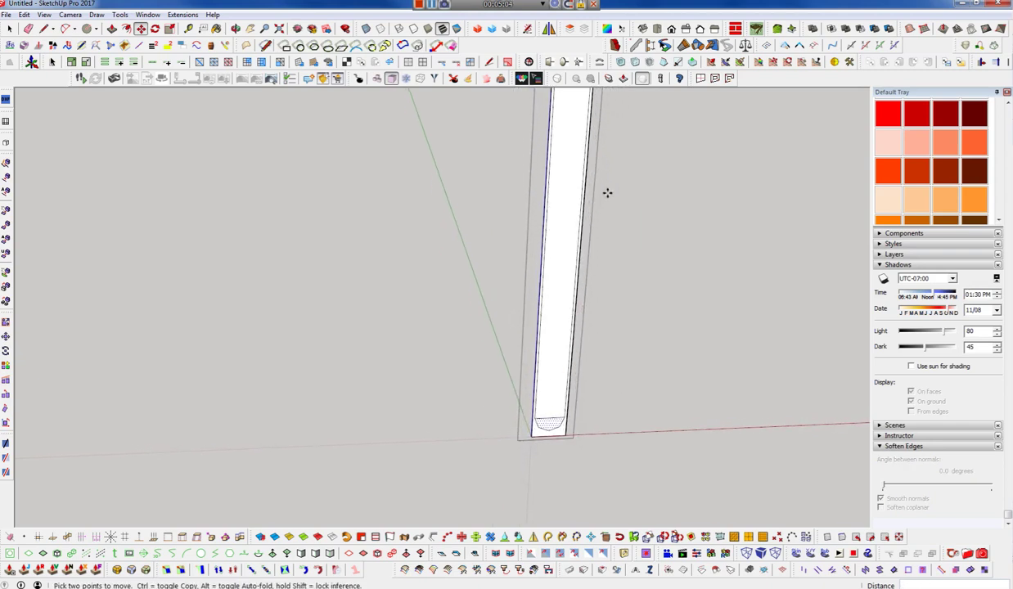
mouse_move(548, 191)
middle_mouse_down()
mouse_move(542, 219)
mouse_move(560, 151)
middle_mouse_up()
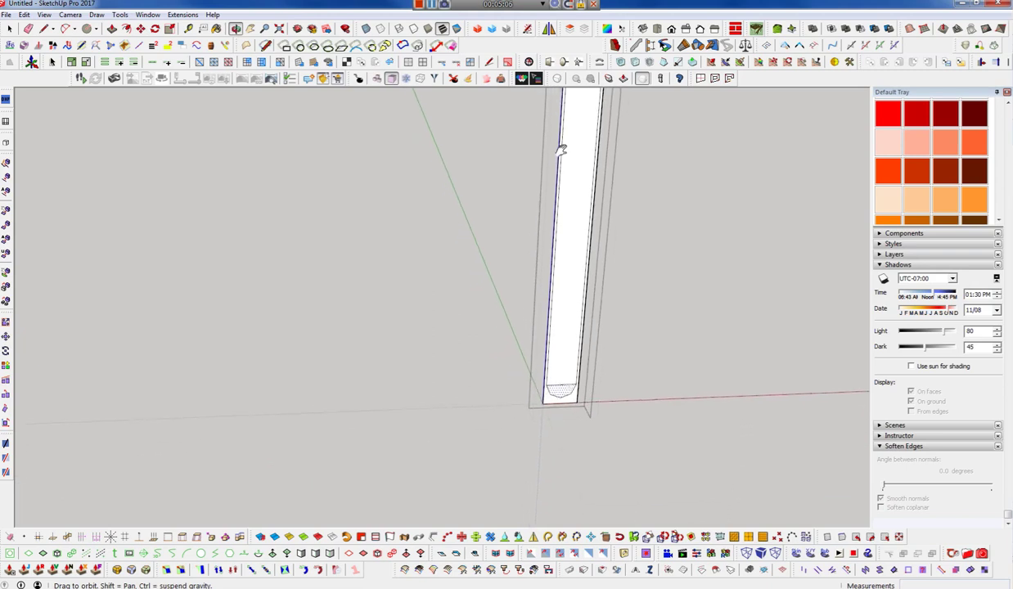
scroll(572, 423, "up", 2)
scroll(565, 355, "up", 2)
scroll(551, 391, "up", 2)
scroll(551, 391, "up", 1)
- Draw an edge along the bulge's top, extending across to the board's right side
key("l")
left_click(444, 323)
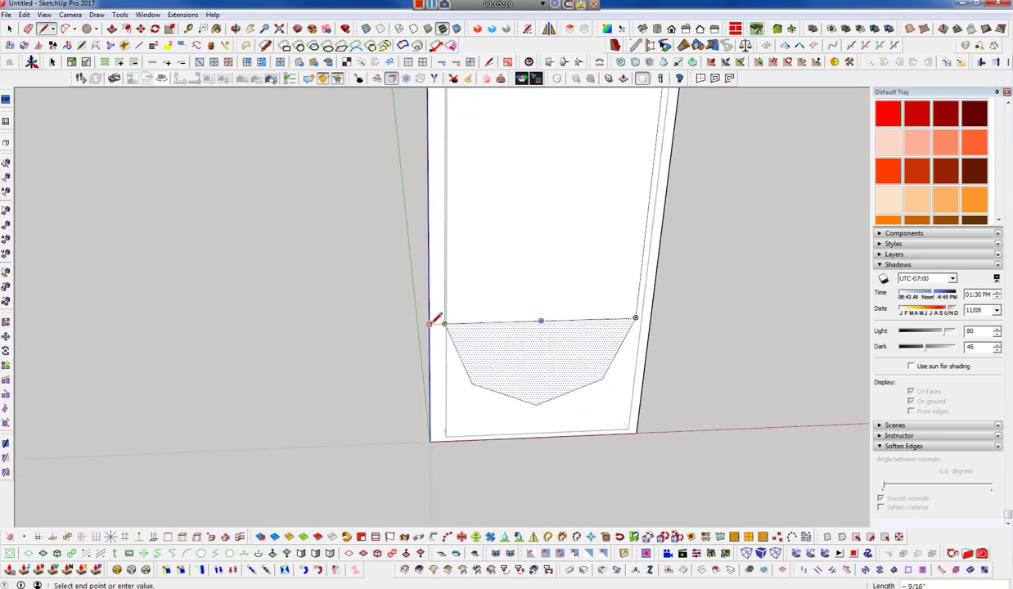
left_click(636, 318)
left_click(652, 315)
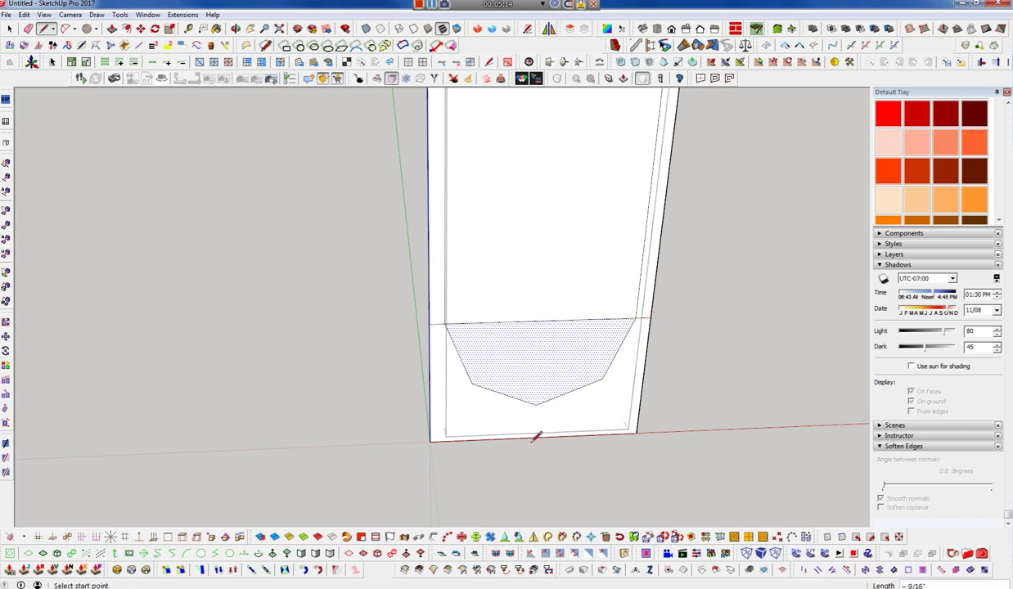
- Connect the bulge's bottom point and both corners to the board's bottom with edges
left_click(536, 403)
left_click(536, 434)
left_click(603, 379)
left_click(623, 432)
left_click(471, 383)
left_click(430, 441)
left_click(536, 403)
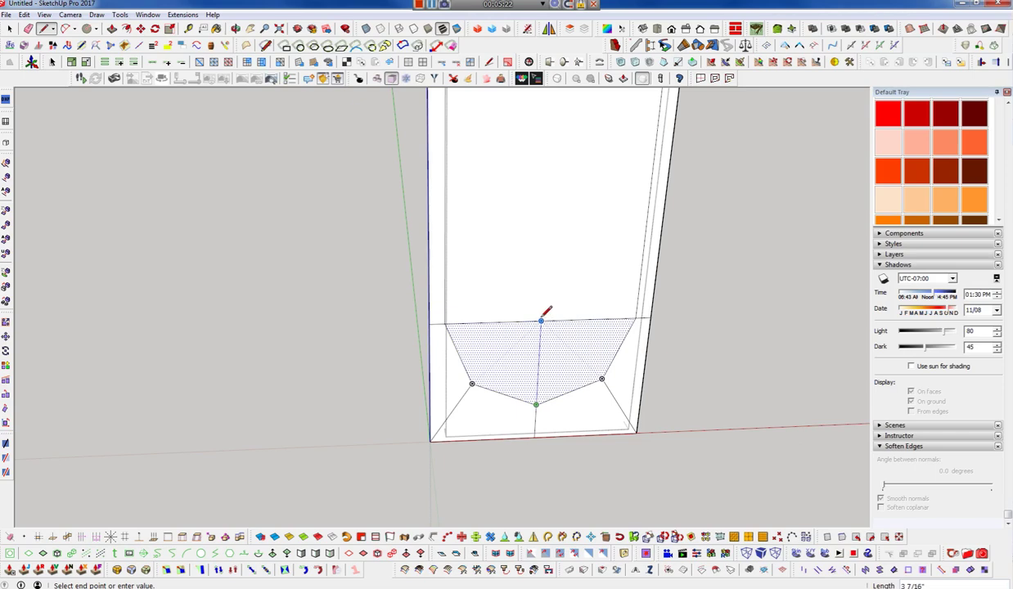
mouse_move(552, 172)
middle_mouse_down()
mouse_move(519, 361)
mouse_move(541, 323)
mouse_move(599, 294)
middle_mouse_up()
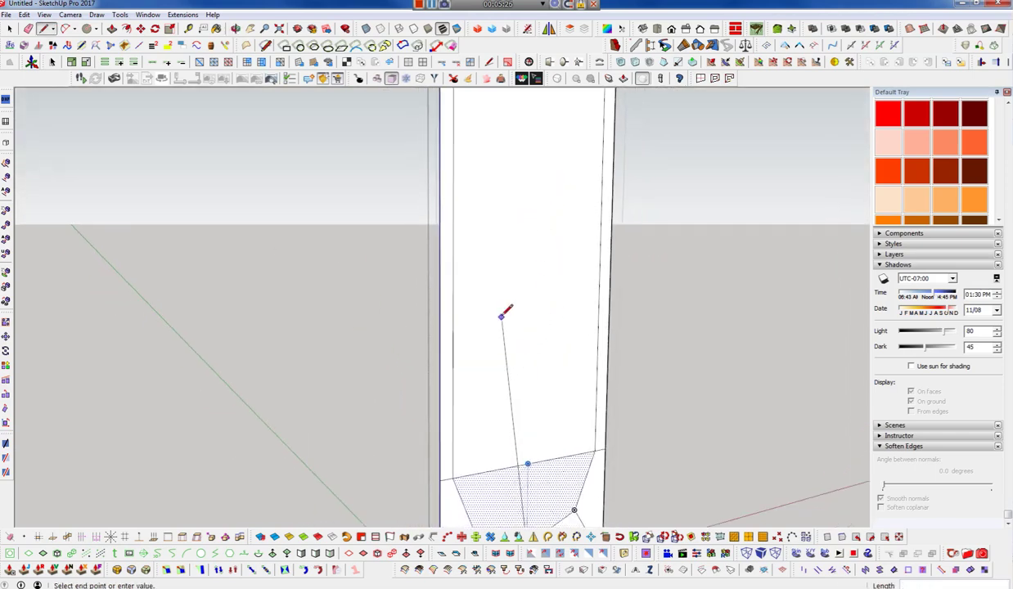
- Draw a vertical edge from the bulge's bottom point up to near the column top
scroll(501, 311, "down", 3)
mouse_move(511, 317)
middle_mouse_down()
mouse_move(563, 328)
mouse_move(542, 380)
mouse_move(728, 361)
mouse_move(371, 394)
mouse_move(492, 463)
middle_mouse_up()
key("l")
left_click(493, 468)
scroll(486, 402, "up", 2)
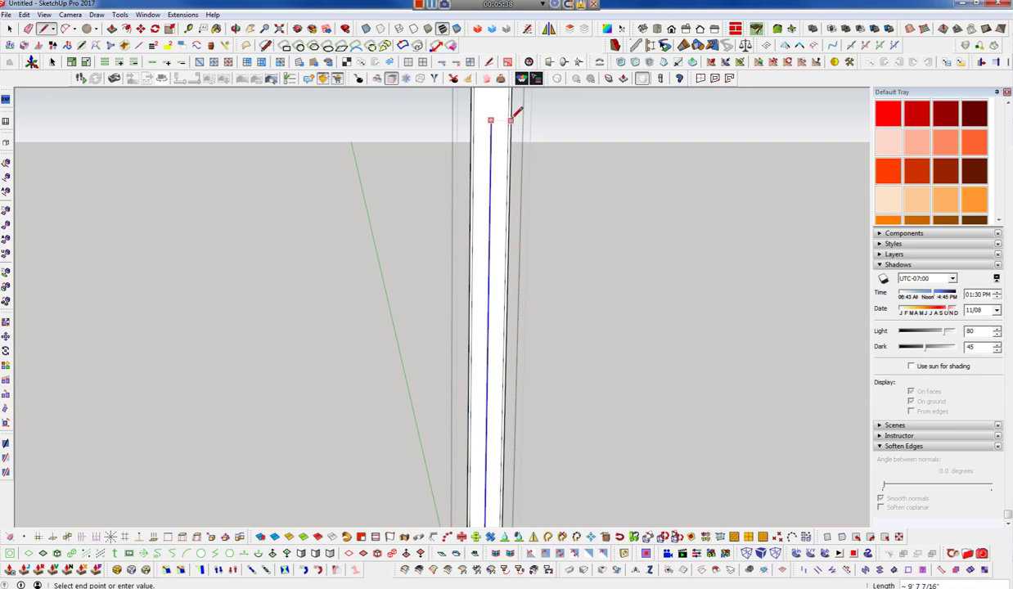
middle_click_drag(516, 114, 473, 268)
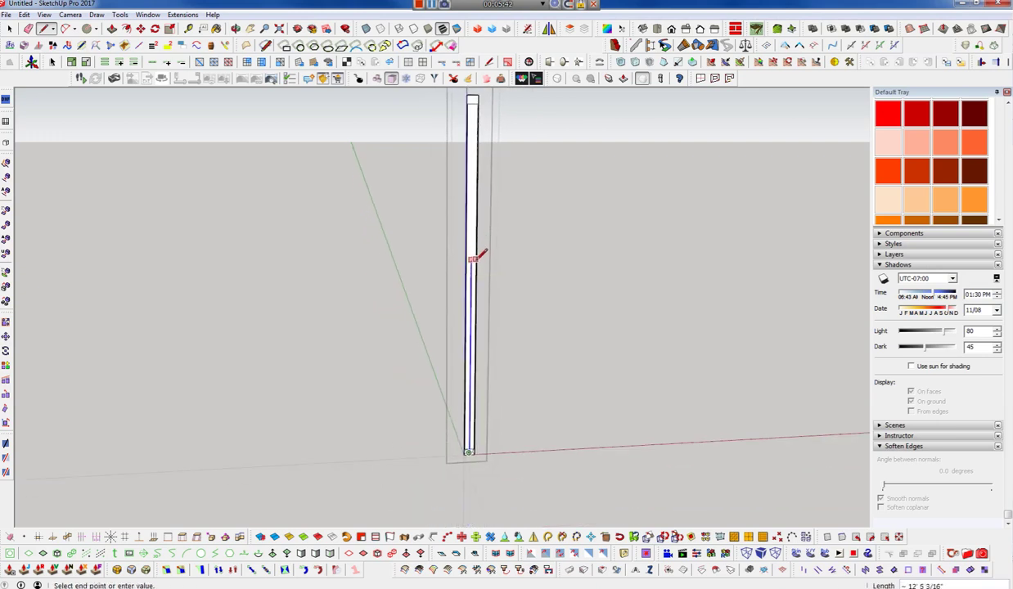
scroll(479, 280, "up", 2)
scroll(480, 280, "up", 2)
scroll(481, 280, "up", 1)
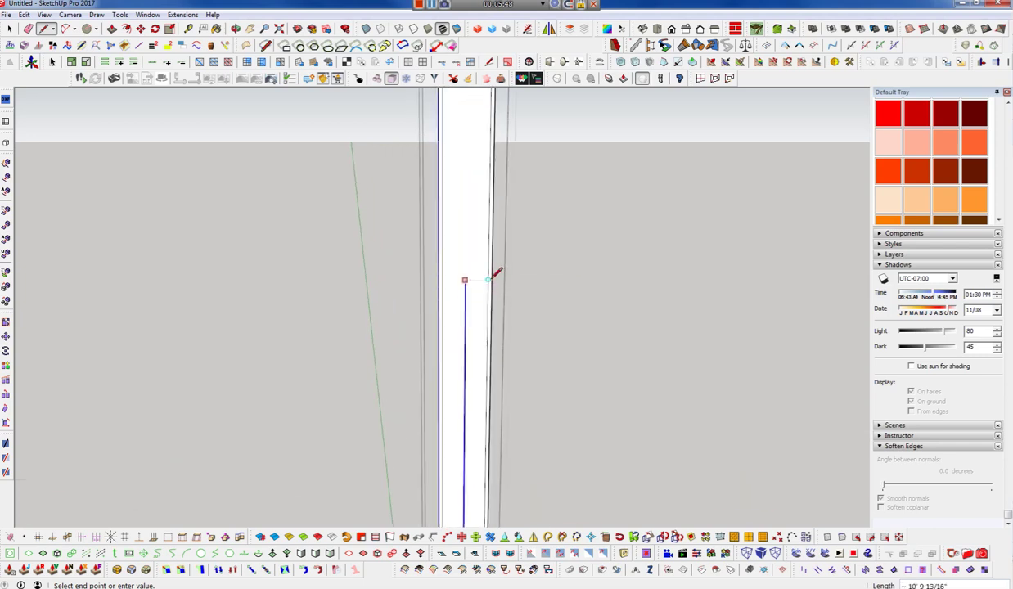
left_click(489, 279)
- Add short horizontal edges at the column top and erase the stray edges
left_click(508, 280)
left_click(464, 279)
left_click(438, 280)
key("e")
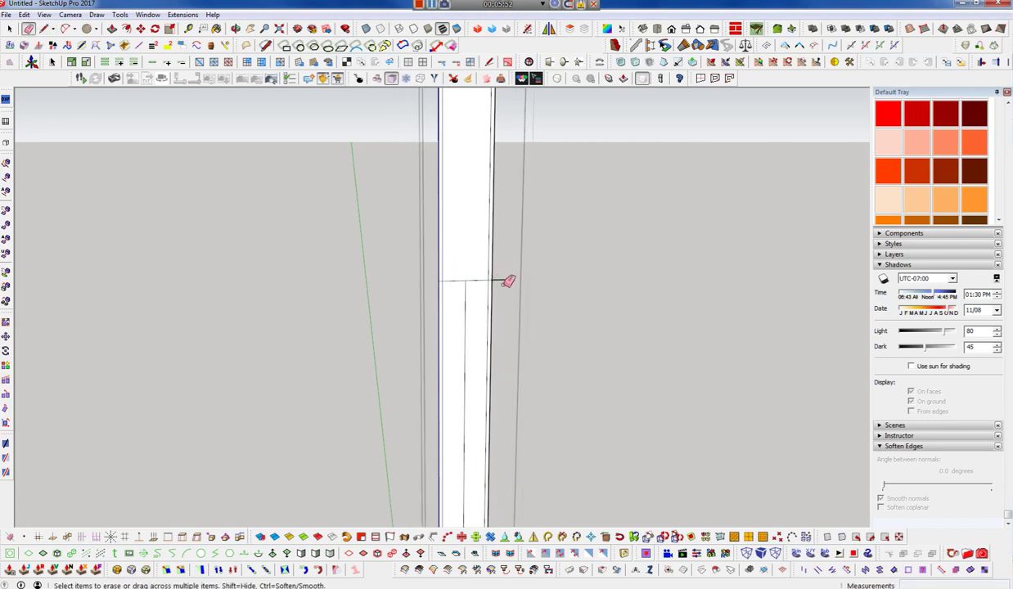
scroll(468, 338, "down", 2)
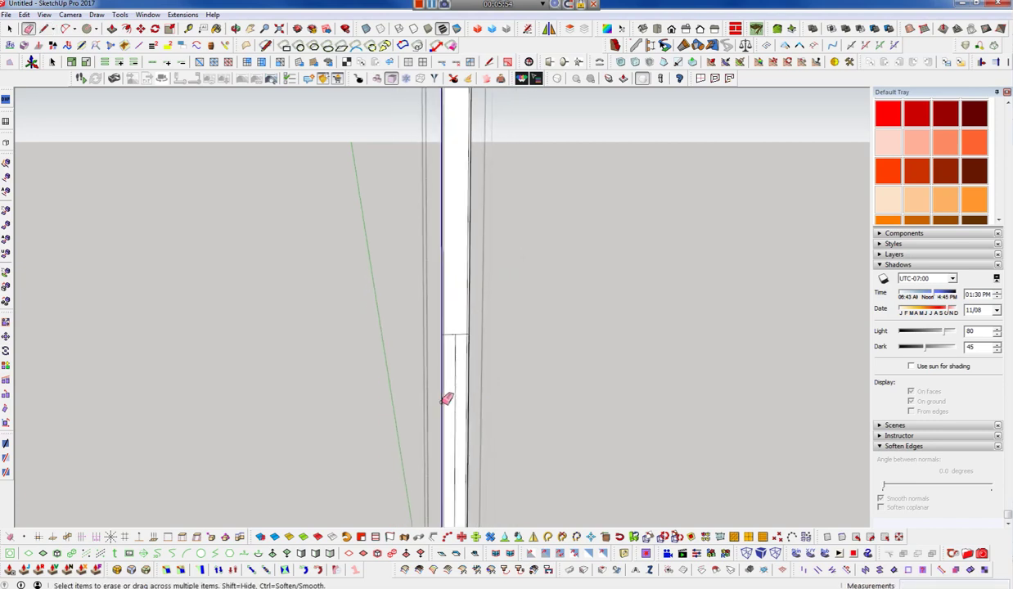
scroll(445, 396, "down", 2)
scroll(447, 396, "down", 2)
- Select the whole profile and recentre the view on the column
key("space")
scroll(415, 360, "down", 2)
scroll(421, 224, "down", 2)
left_click(432, 204)
middle_click_drag(431, 205, 449, 289, "shift")
scroll(455, 228, "up", 2)
scroll(450, 227, "up", 2)
scroll(452, 226, "up", 2)
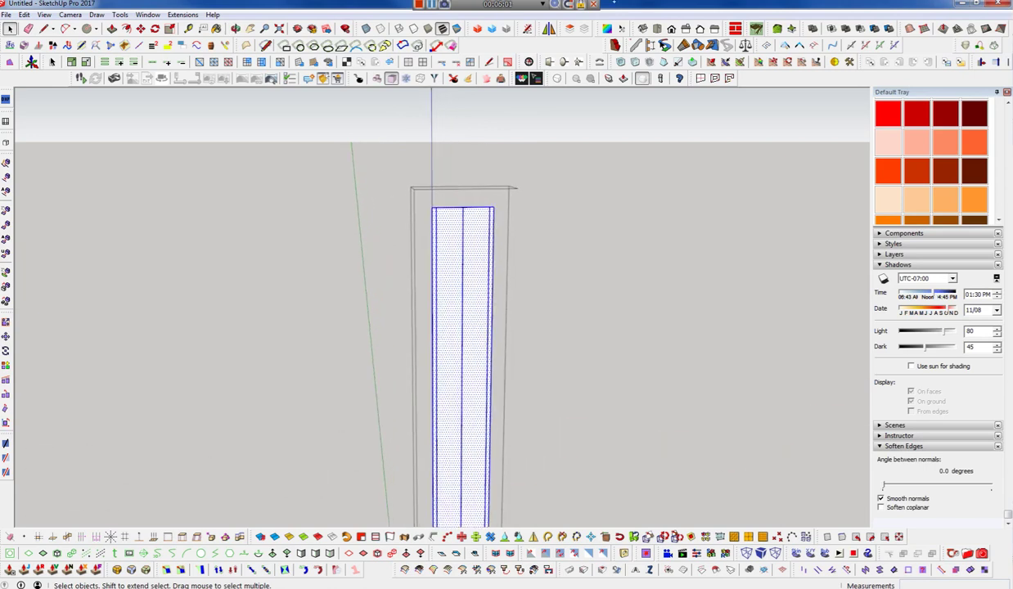
- Mirror the selected profile about two points on the column edge, answering No to erasing the original
left_click(544, 47)
middle_click_drag(470, 226, 441, 256)
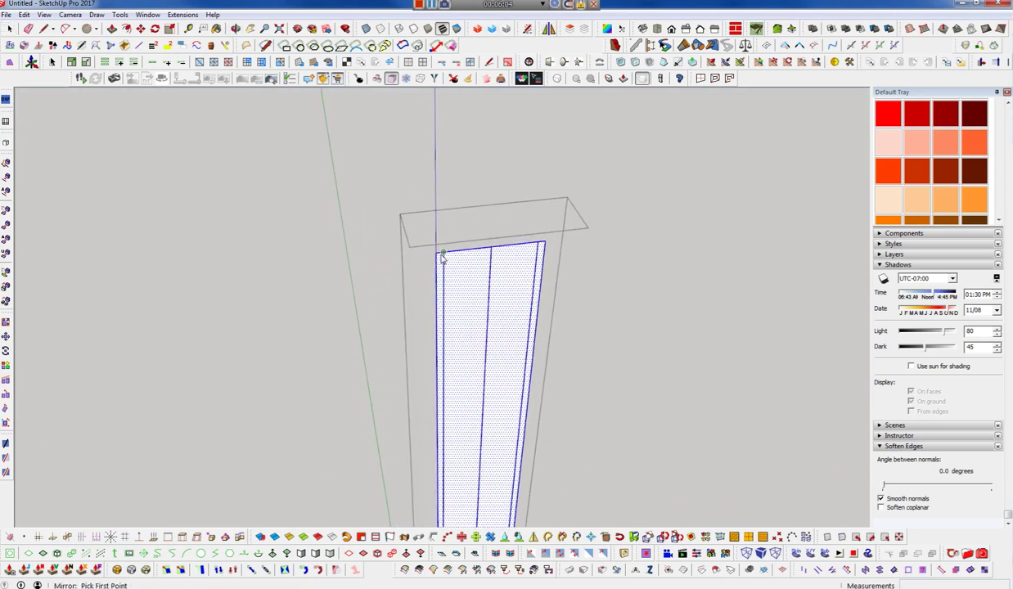
left_click(436, 255)
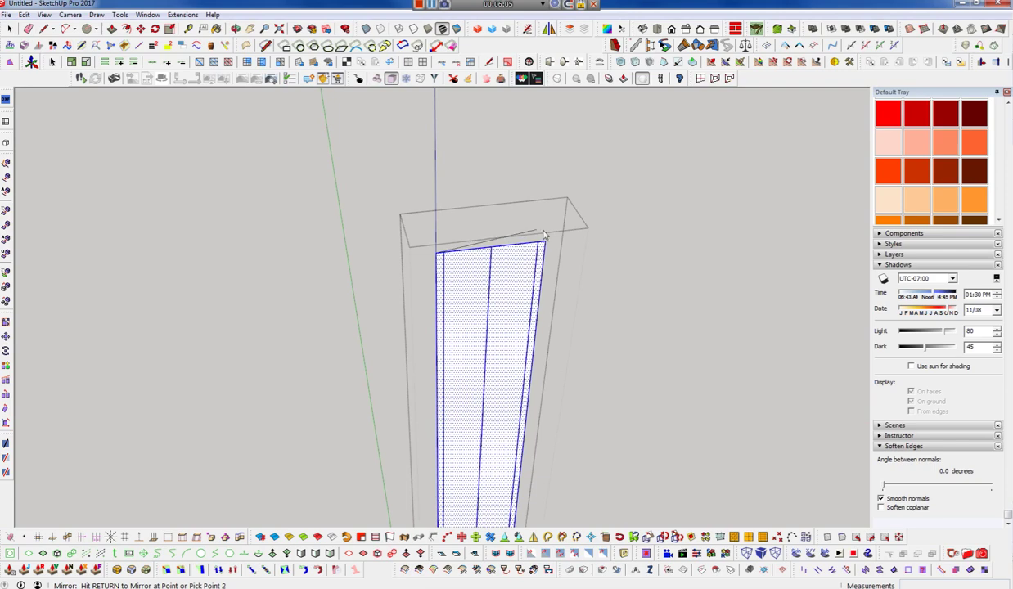
left_click(568, 270)
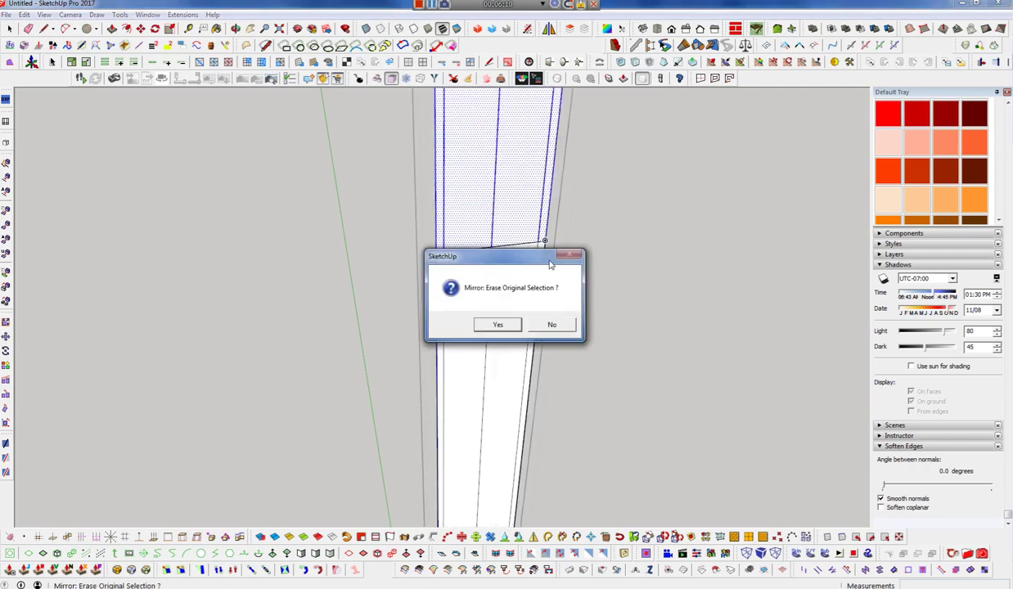
left_click(562, 329)
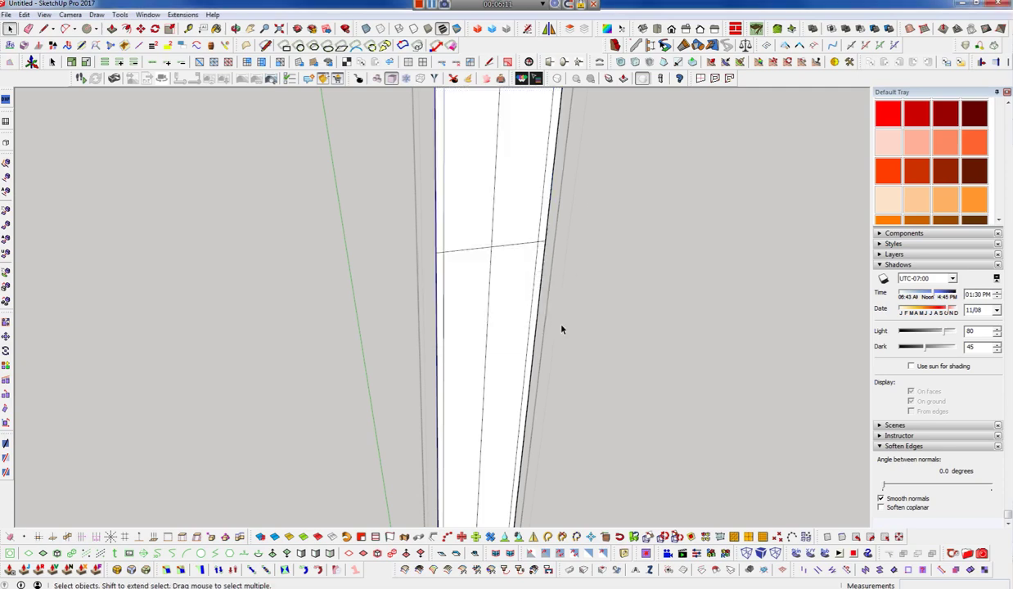
left_click(466, 286)
mouse_move(467, 239)
middle_mouse_down()
mouse_move(420, 243)
mouse_move(485, 276)
mouse_move(472, 282)
mouse_move(470, 448)
mouse_move(467, 431)
mouse_move(510, 341)
mouse_move(485, 389)
middle_mouse_up()
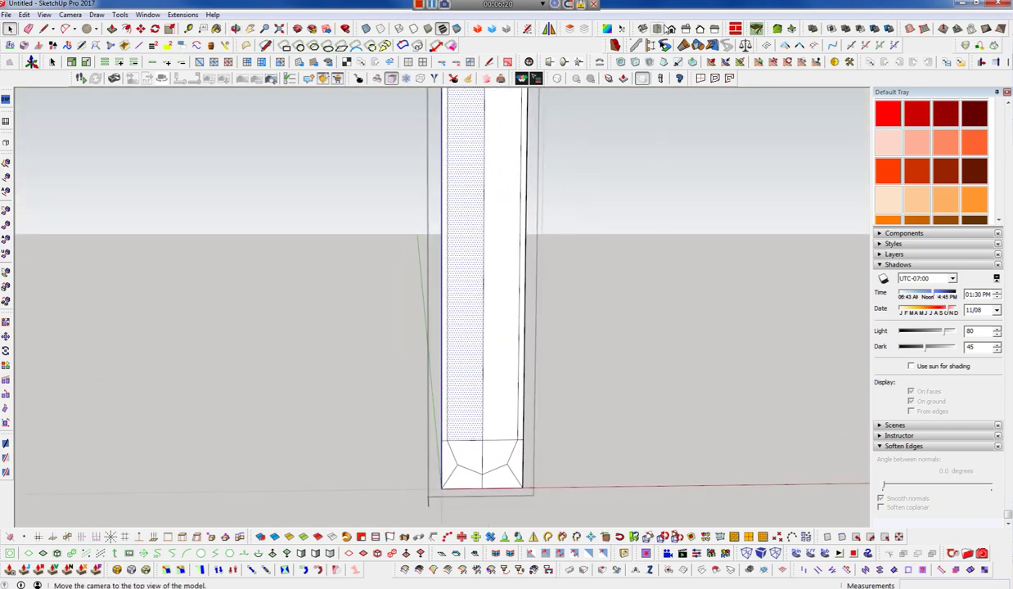
mouse_move(487, 380)
middle_mouse_down()
mouse_move(364, 434)
mouse_move(433, 360)
middle_mouse_up()
- Add an edge across the column near its base and erase a stray edge
key("l")
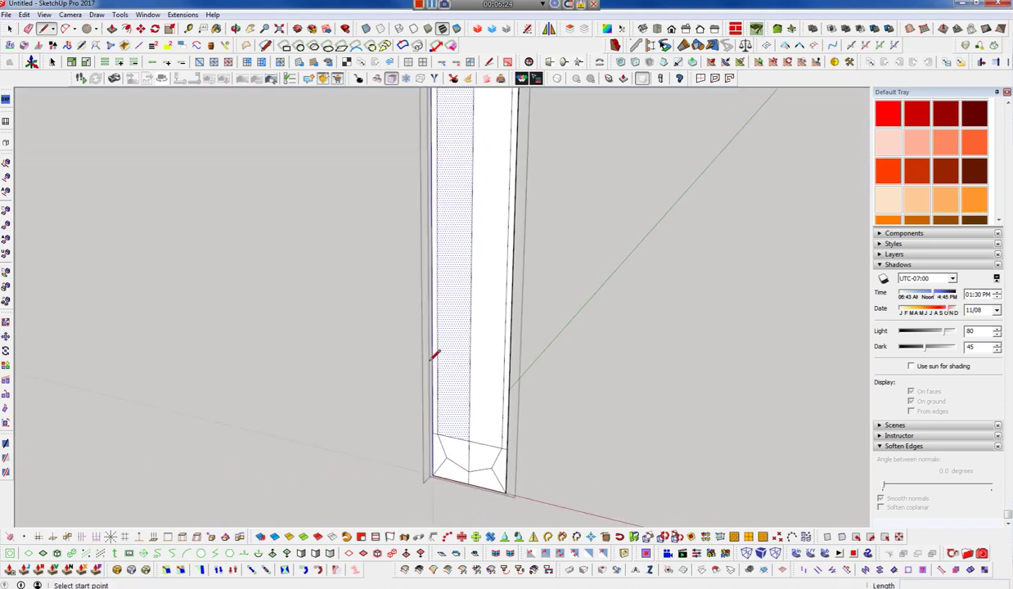
left_click(433, 358)
key("e")
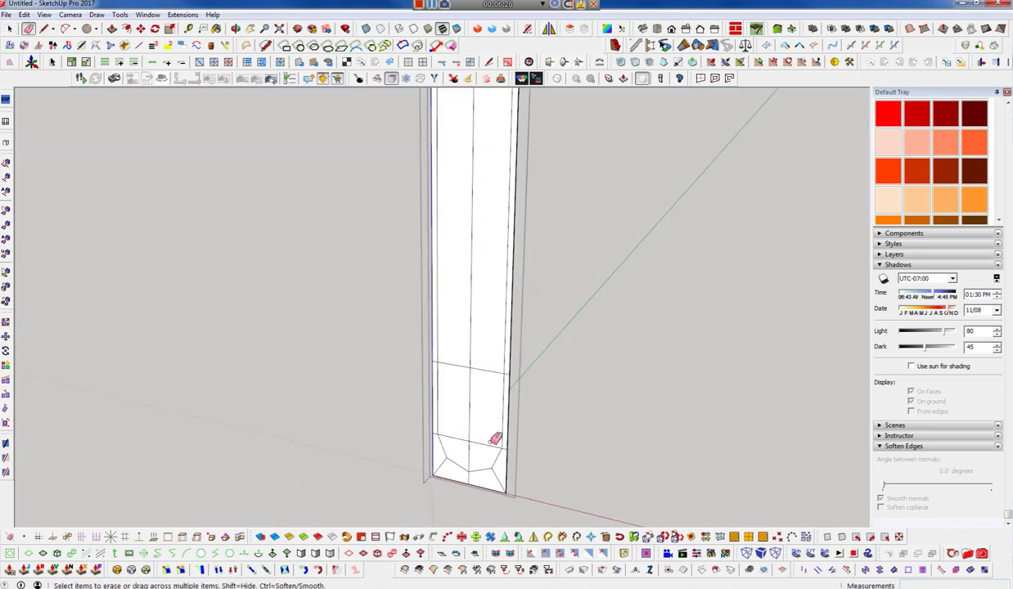
scroll(478, 455, "down", 2)
middle_click_drag(497, 236, 505, 119)
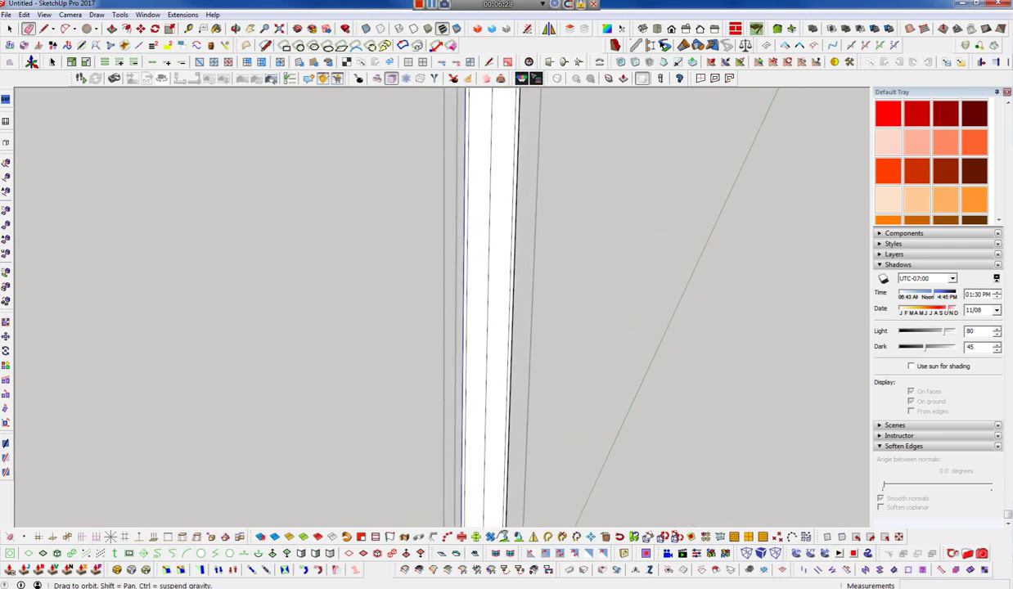
scroll(504, 118, "up", 2)
- Draw an edge across the column top and move it higher
key("l")
left_click(477, 149)
left_click(537, 149)
key("e")
key("space")
left_click_drag(452, 145, 570, 177)
key("m")
left_click(513, 167)
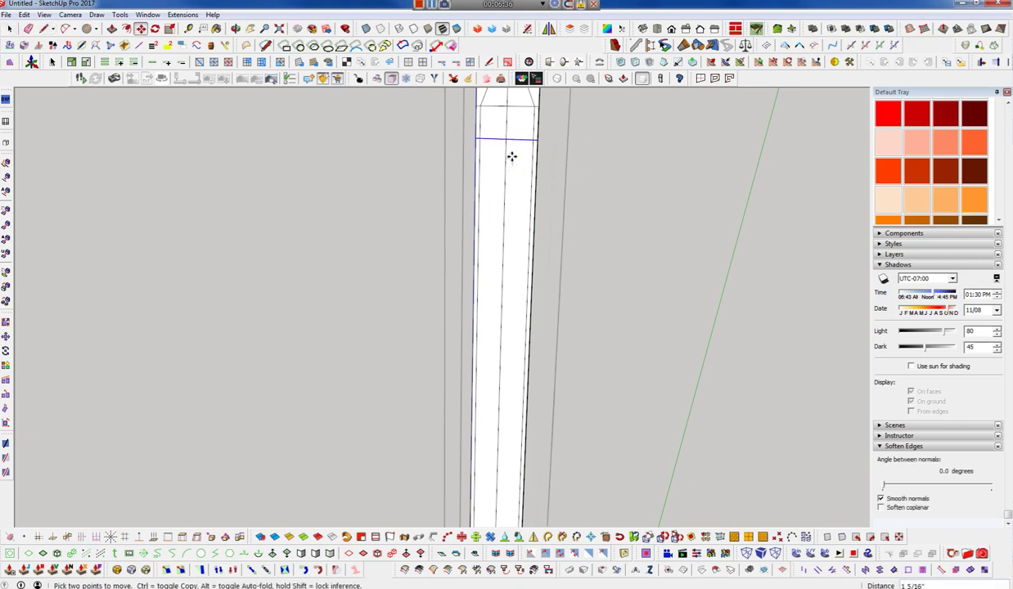
left_click(514, 132)
scroll(511, 133, "down", 2)
middle_click_drag(510, 132, 555, 282)
- Move the horizontal edge above the base down to a lower position
key("space")
left_click(474, 239)
key("m")
left_click(502, 275)
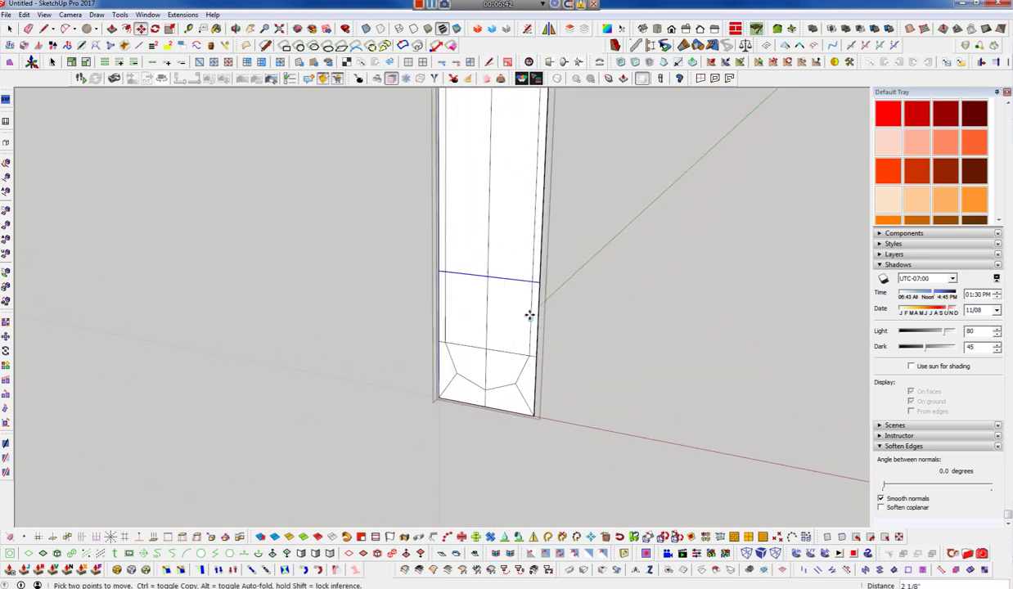
mouse_move(547, 316)
middle_mouse_down()
mouse_move(862, 286)
mouse_move(489, 350)
middle_mouse_up()
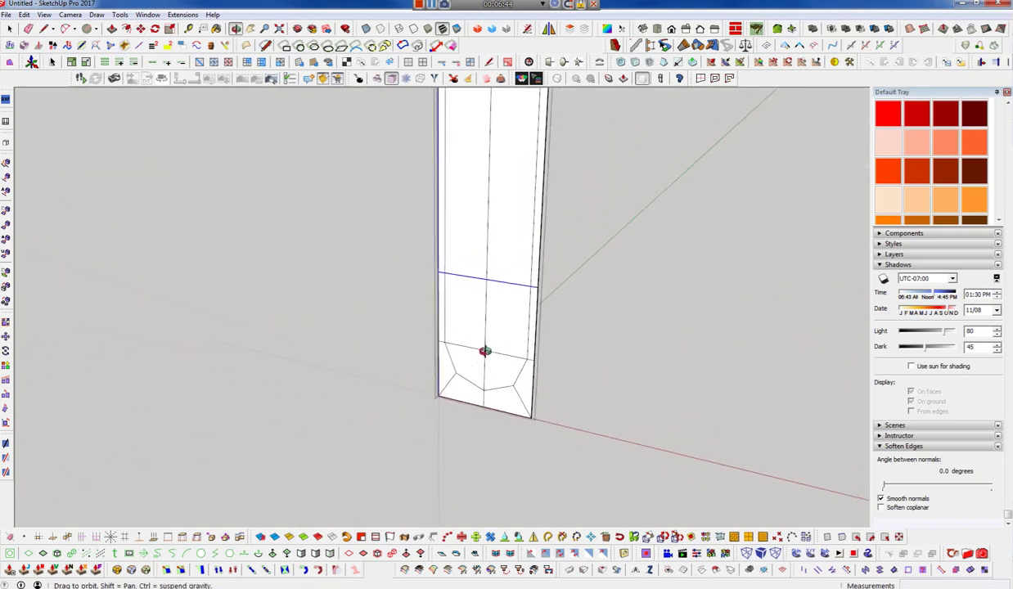
left_click(488, 350)
- Select the upper and lower faces above the bottom chamfer
key("space")
left_click(489, 335)
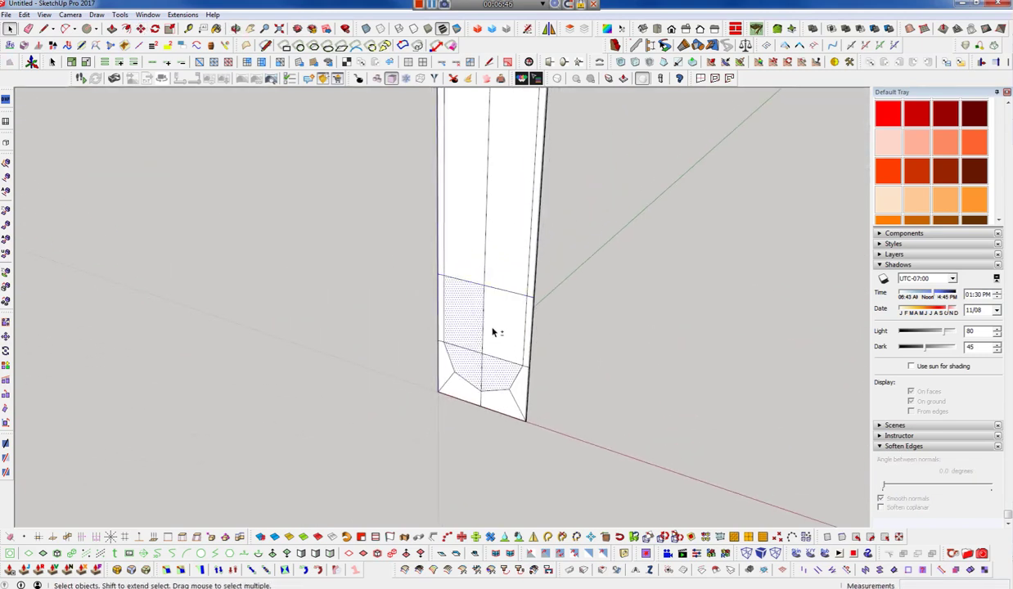
left_click(502, 270, "shift")
left_click(465, 274, "shift")
mouse_move(465, 278)
middle_mouse_down()
mouse_move(498, 179)
mouse_move(460, 84)
mouse_move(468, 332)
middle_mouse_up()
left_click(467, 329)
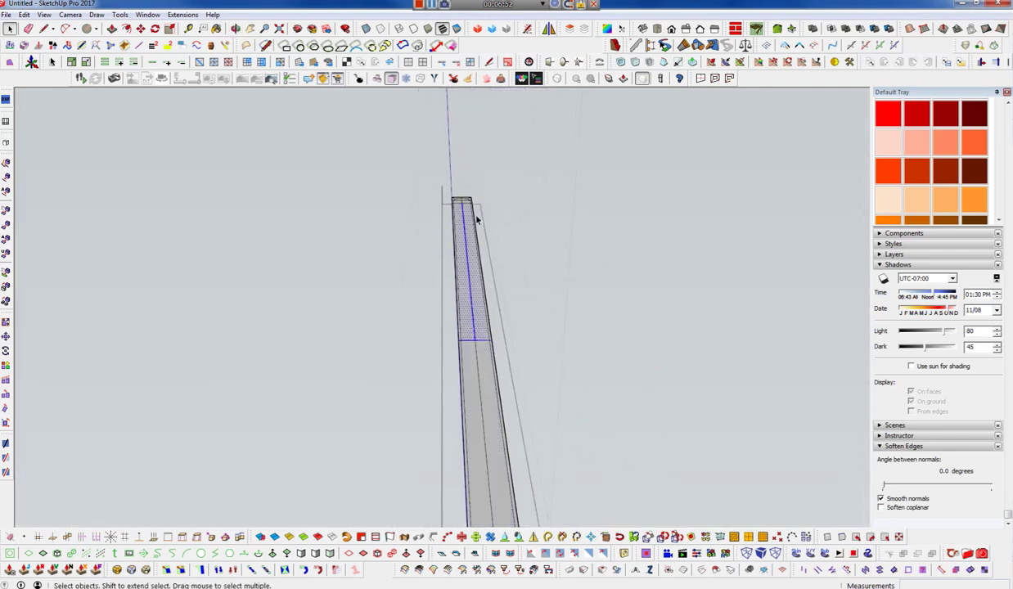
left_click(468, 346, "shift")
mouse_move(467, 346)
middle_mouse_down()
mouse_move(472, 366)
mouse_move(469, 209)
mouse_move(475, 443)
mouse_move(472, 351)
mouse_move(445, 441)
mouse_move(459, 418)
middle_mouse_up()
scroll(450, 401, "up", 2)
scroll(444, 452, "up", 2)
- Move the selected faces about 1 1/16" along the green axis and inspect the base from the front
key("ctrl+t")
middle_click_drag(444, 458, 409, 499)
key("m")
left_click_drag(401, 510, 406, 509)
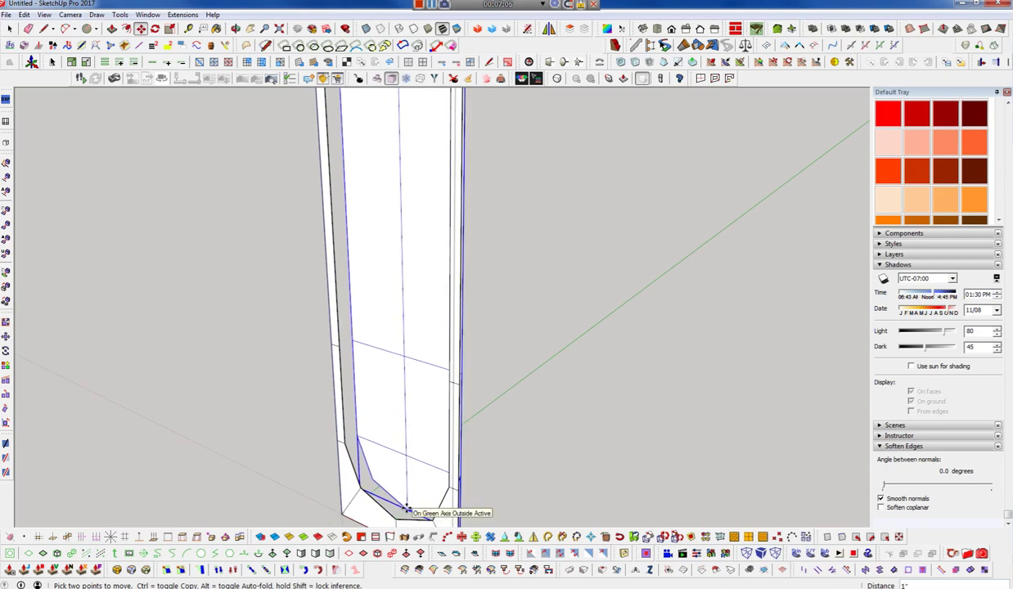
middle_click(406, 399)
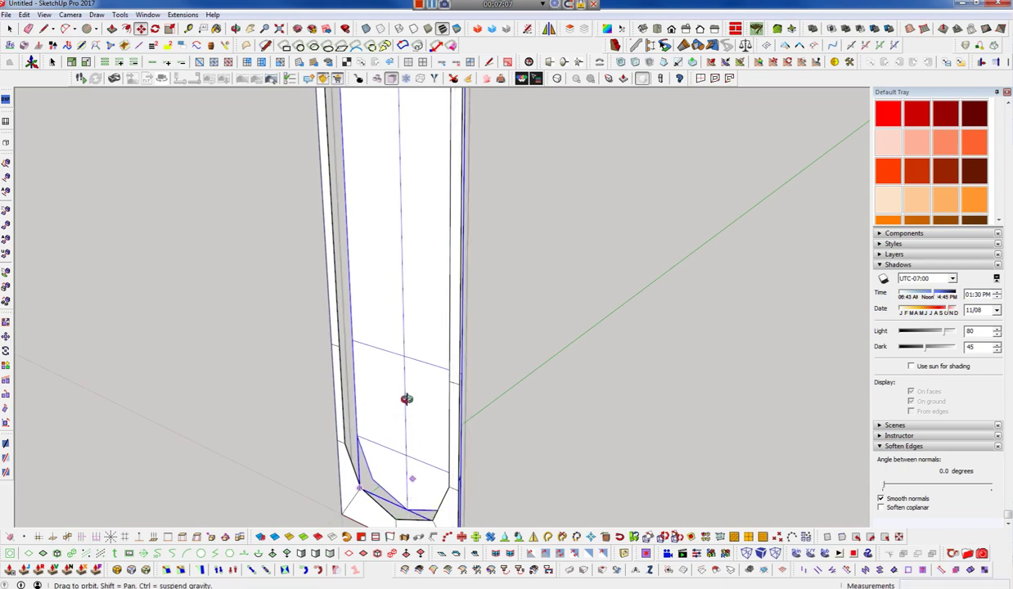
mouse_move(407, 398)
middle_mouse_down()
mouse_move(423, 388)
mouse_move(154, 366)
mouse_move(559, 362)
mouse_move(493, 441)
middle_mouse_up()
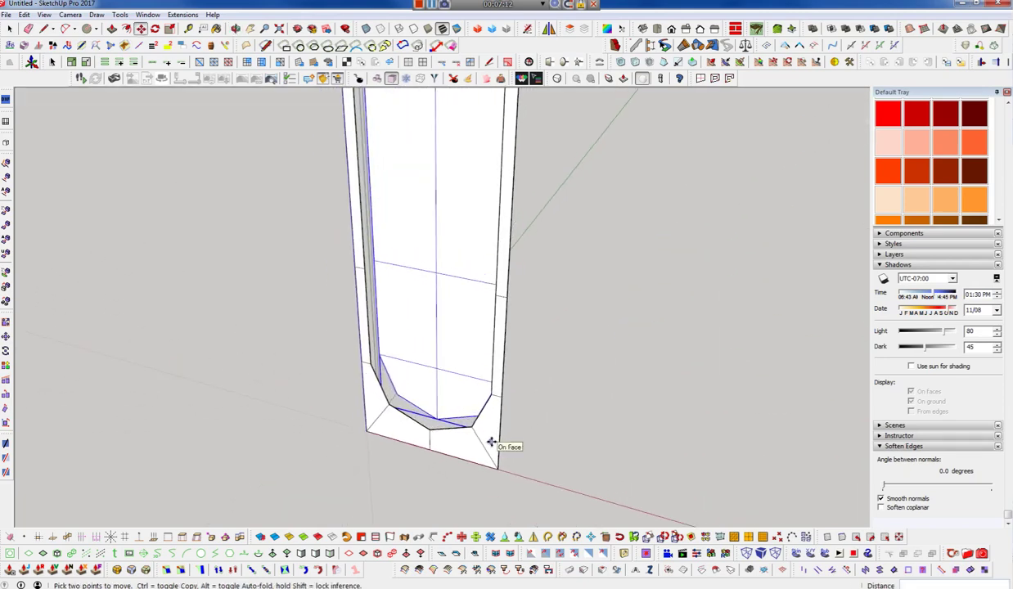
mouse_move(452, 374)
middle_mouse_down()
mouse_move(339, 463)
mouse_move(424, 447)
mouse_move(386, 395)
mouse_move(428, 473)
mouse_move(419, 477)
mouse_move(456, 498)
mouse_move(346, 426)
mouse_move(477, 444)
mouse_move(438, 445)
middle_mouse_up()
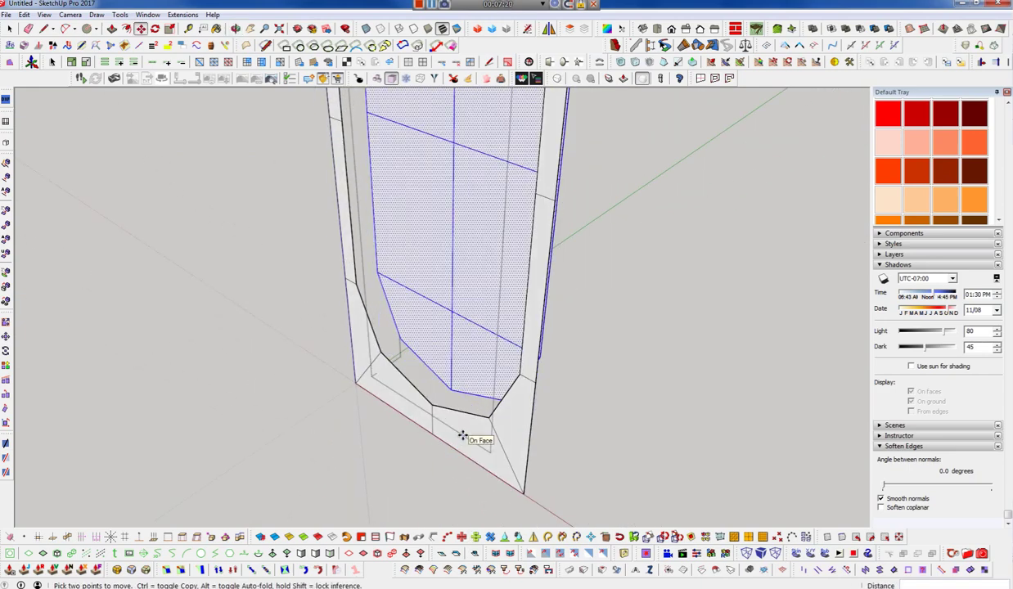
right_click(438, 159)
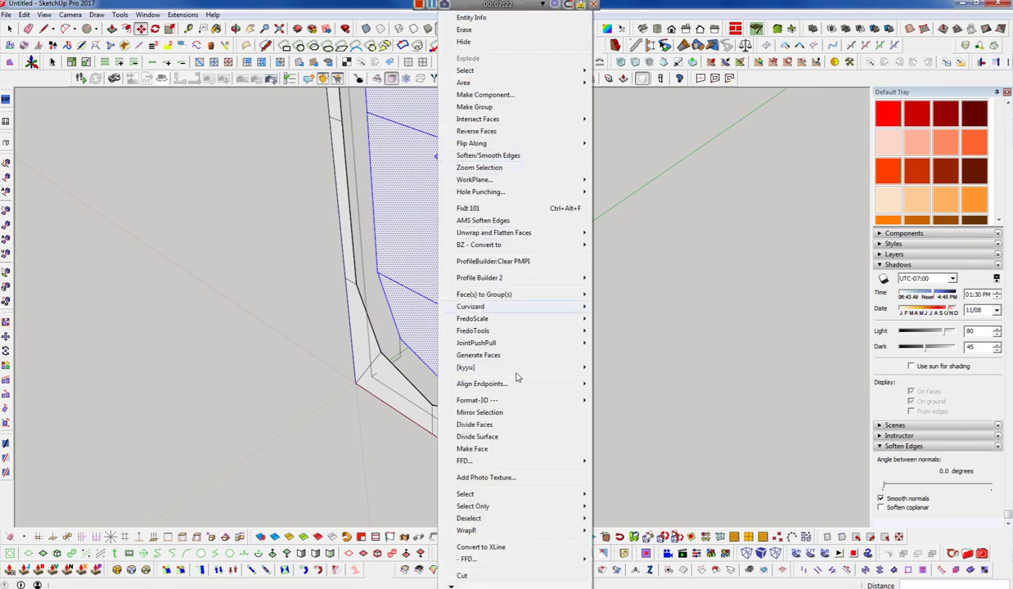
mouse_move(483, 505)
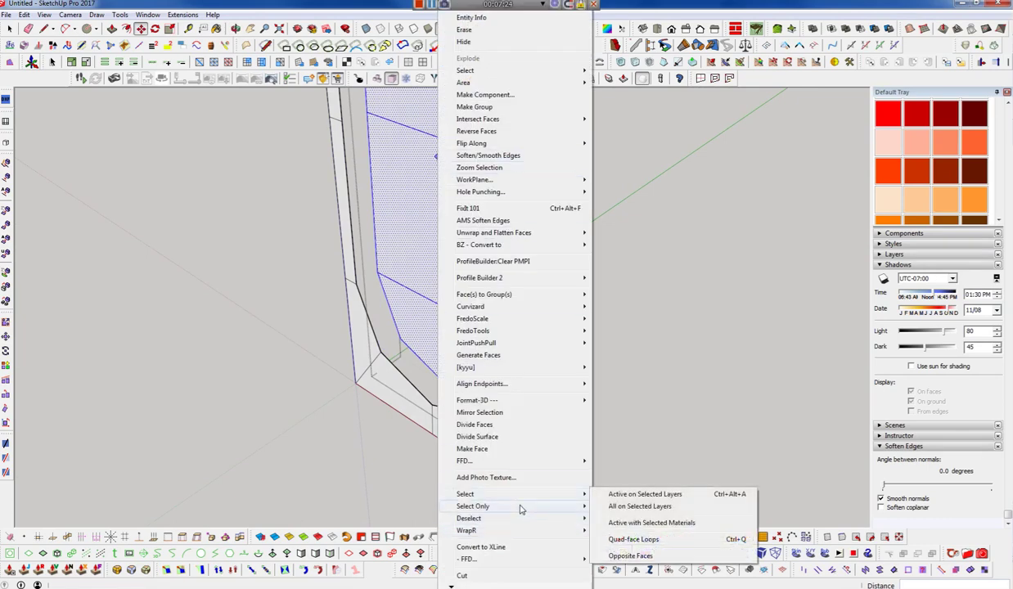
left_click(632, 485)
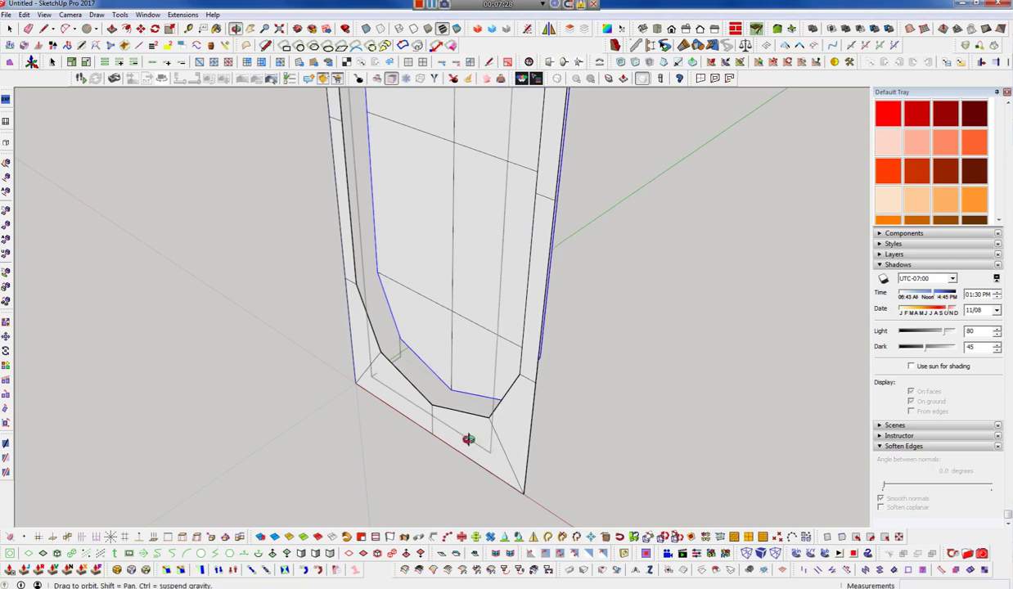
scroll(468, 441, "down", 2)
key("v")
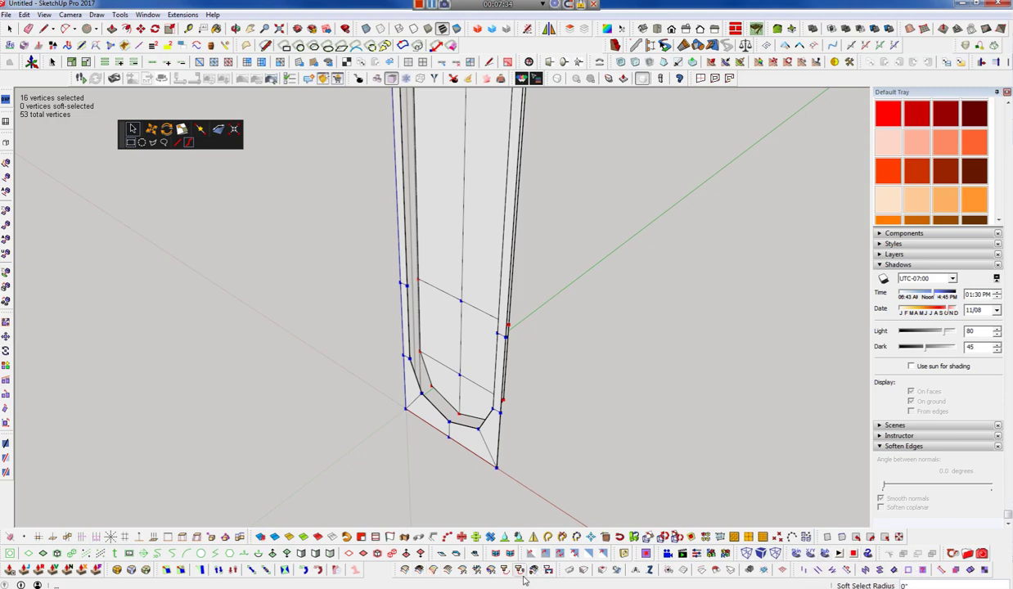
mouse_move(455, 123)
middle_mouse_down()
mouse_move(459, 450)
mouse_move(446, 479)
mouse_move(453, 132)
mouse_move(452, 283)
mouse_move(487, 229)
mouse_move(477, 231)
middle_mouse_up()
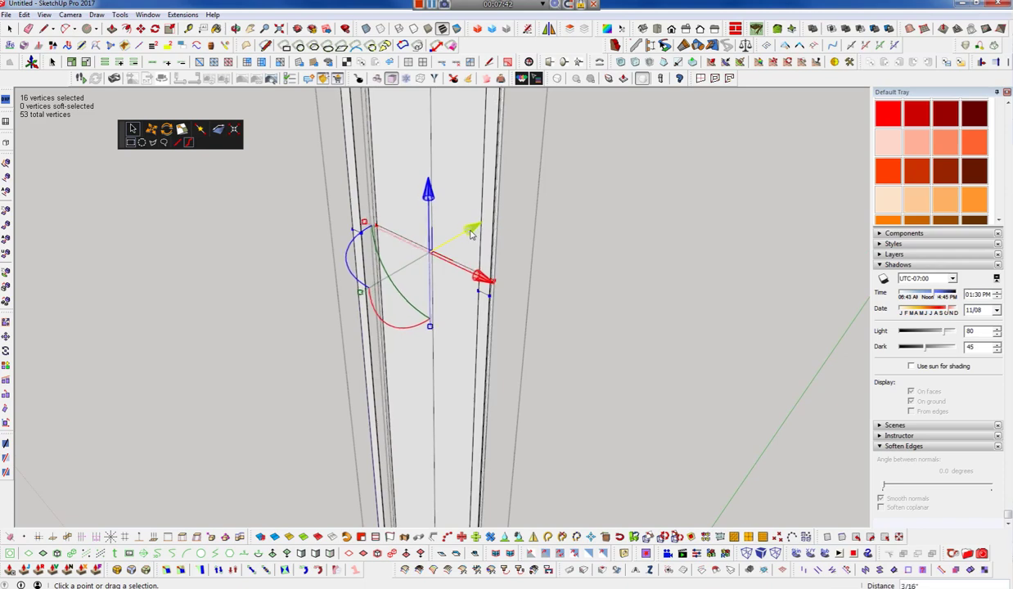
left_click_drag(470, 231, 323, 188)
middle_click_drag(323, 188, 373, 225)
key("m")
left_click(464, 299)
left_click(446, 296)
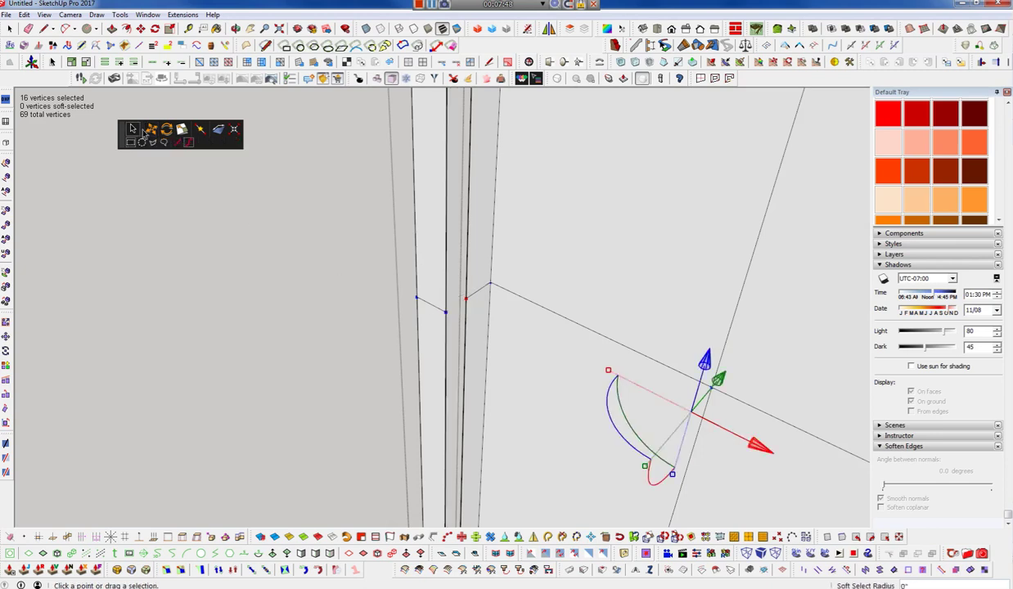
key("m")
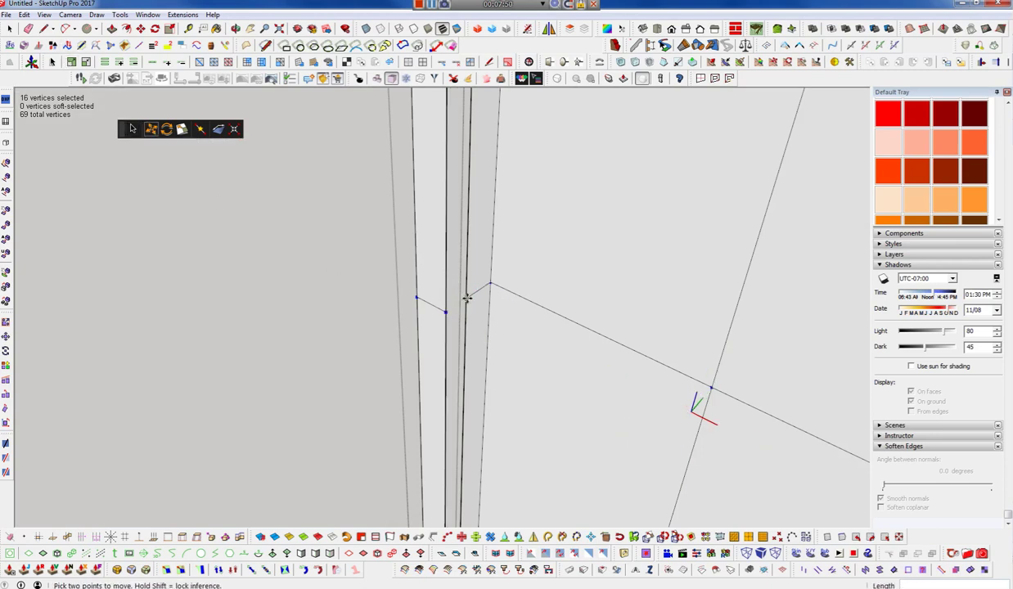
mouse_move(447, 310)
middle_mouse_down()
mouse_move(445, 186)
mouse_move(441, 276)
middle_mouse_up()
key("space")
mouse_move(467, 446)
middle_mouse_down()
mouse_move(463, 352)
mouse_move(467, 373)
mouse_move(528, 249)
mouse_move(458, 311)
mouse_move(381, 319)
mouse_move(468, 330)
middle_mouse_up()
scroll(461, 330, "up", 3)
scroll(462, 330, "up", 3)
scroll(494, 487, "down", 2)
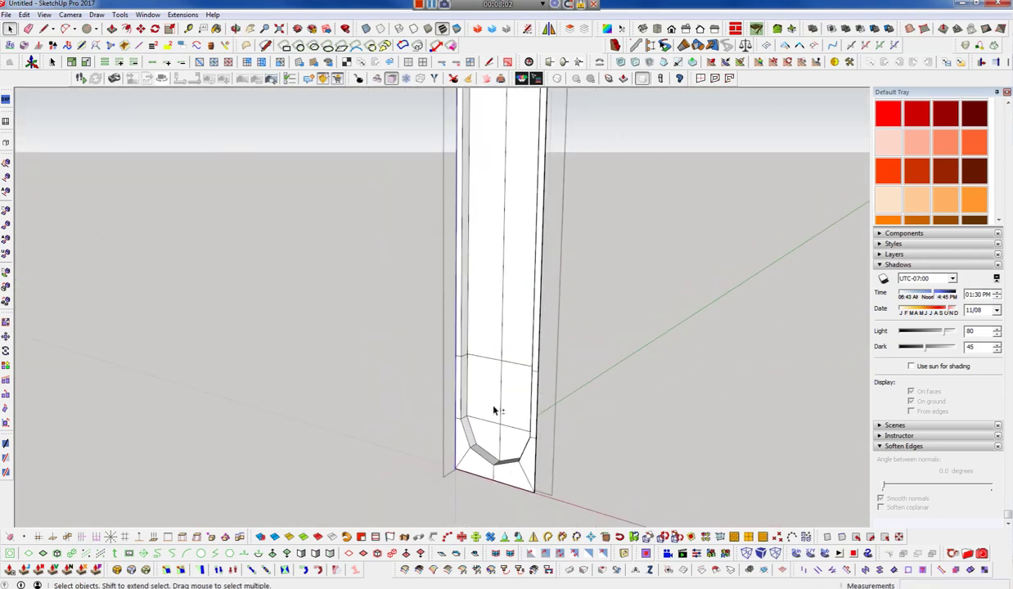
- Select the column and toggle SubD smoothing on and off to compare it with the faceted mesh
key("shift+z")
scroll(524, 327, "up", 5)
left_click(544, 91)
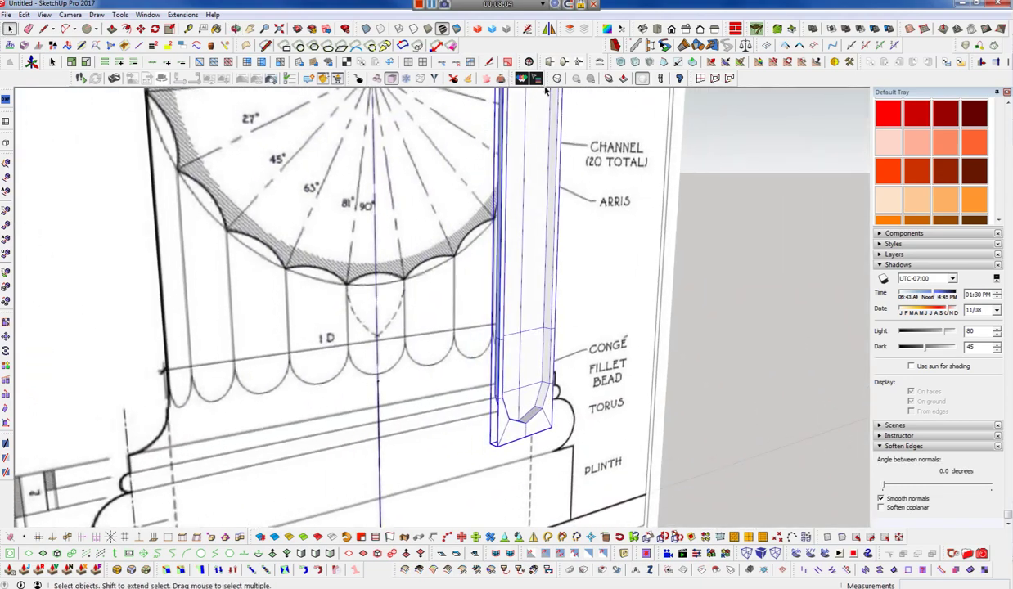
left_click(557, 78)
mouse_move(526, 396)
middle_mouse_down()
mouse_move(522, 413)
mouse_move(294, 368)
mouse_move(510, 445)
mouse_move(579, 24)
middle_mouse_up()
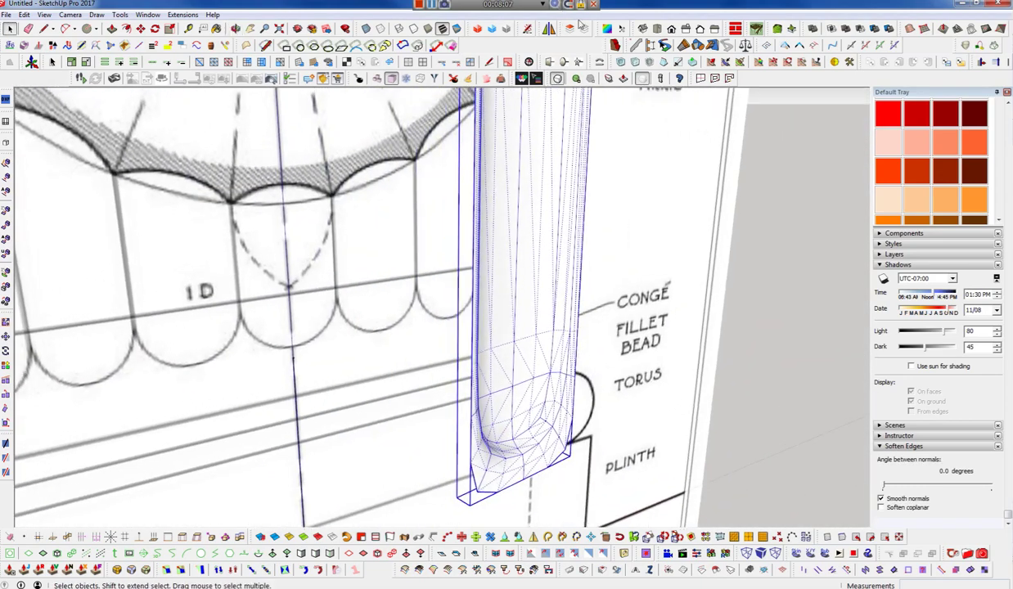
left_click(557, 77)
- Open the column group for editing and select its horizontal edge from a front-on view
mouse_move(521, 404)
middle_mouse_down()
mouse_move(452, 423)
mouse_move(335, 379)
mouse_move(243, 230)
mouse_move(452, 384)
middle_mouse_up()
scroll(526, 264, "up", 2)
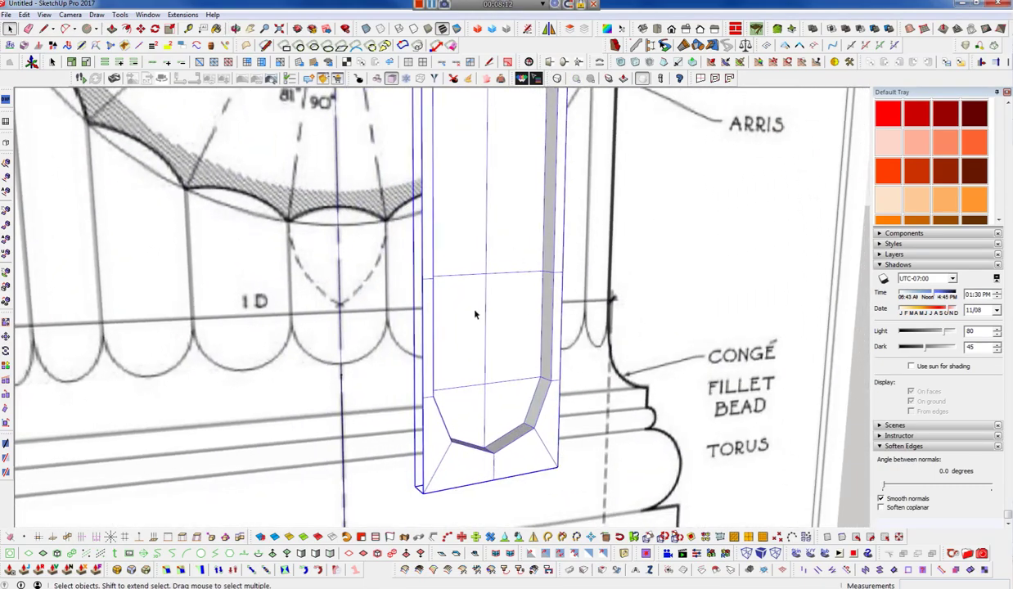
scroll(486, 410, "down", 3)
scroll(486, 409, "down", 2)
scroll(486, 409, "down", 2)
mouse_move(486, 410)
middle_mouse_down()
mouse_move(487, 329)
mouse_move(514, 357)
middle_mouse_up()
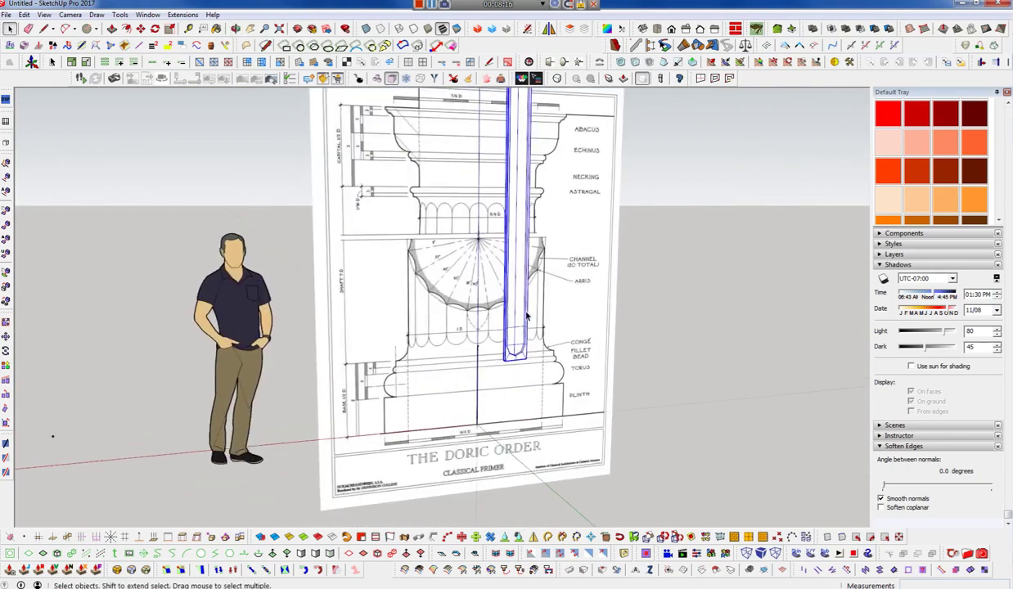
scroll(514, 358, "up", 5)
scroll(514, 358, "up", 2)
double_click(515, 359)
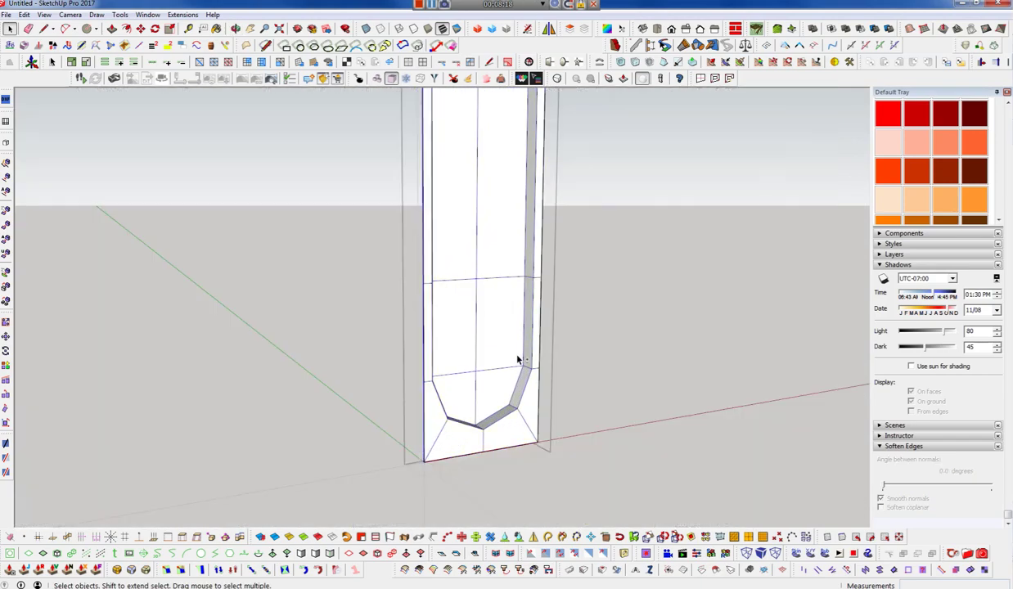
mouse_move(517, 360)
middle_mouse_down()
mouse_move(516, 373)
mouse_move(436, 361)
mouse_move(437, 242)
middle_mouse_up()
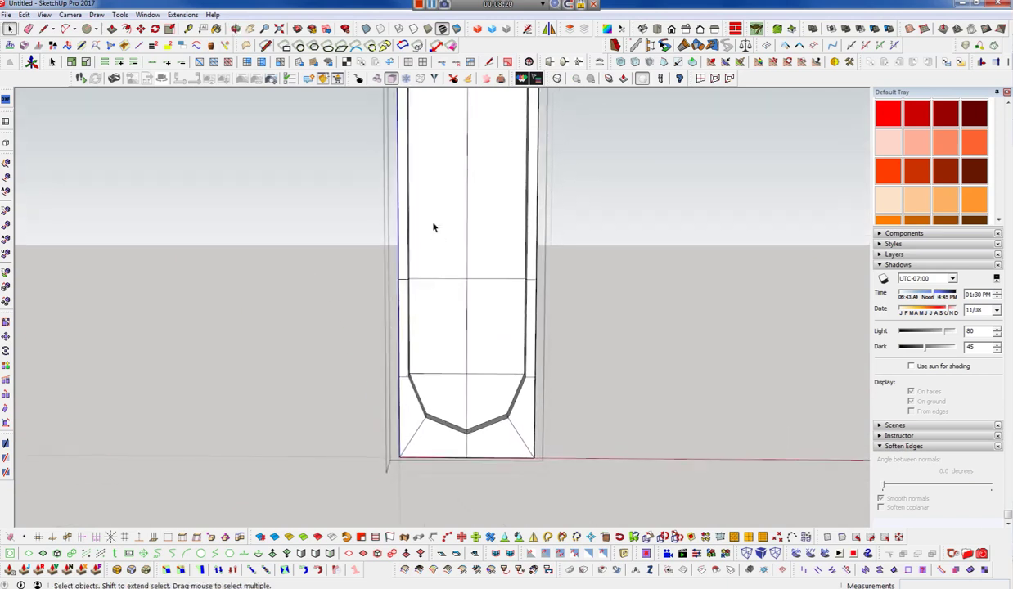
left_click_drag(575, 282, 580, 286)
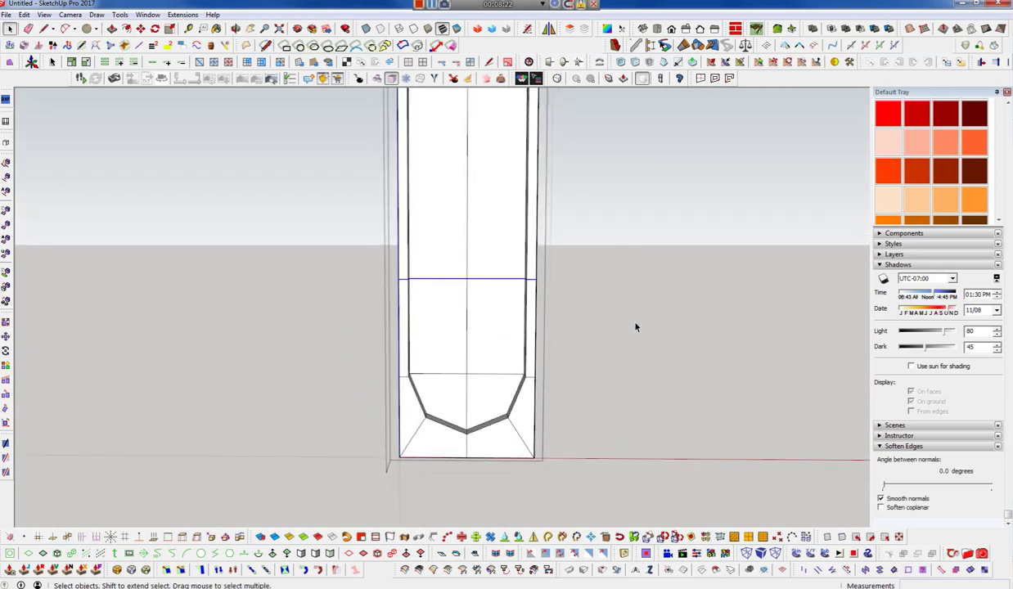
- Show the column's hidden geometry, then hide the dashed edges again
left_click(632, 322)
key("alt+h")
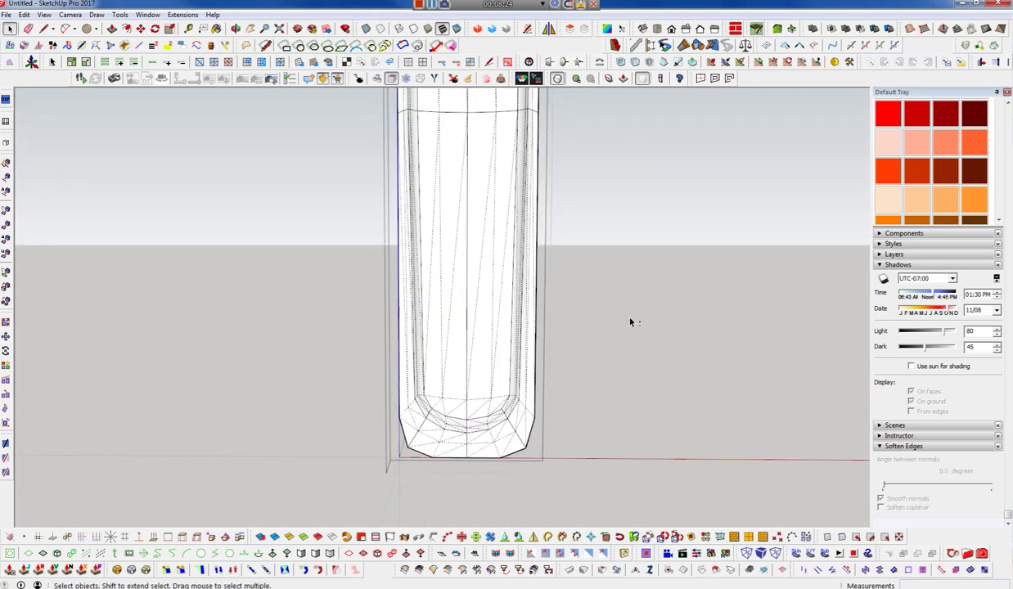
key("alt+h")
scroll(475, 443, "down", 2)
scroll(496, 361, "down", 2)
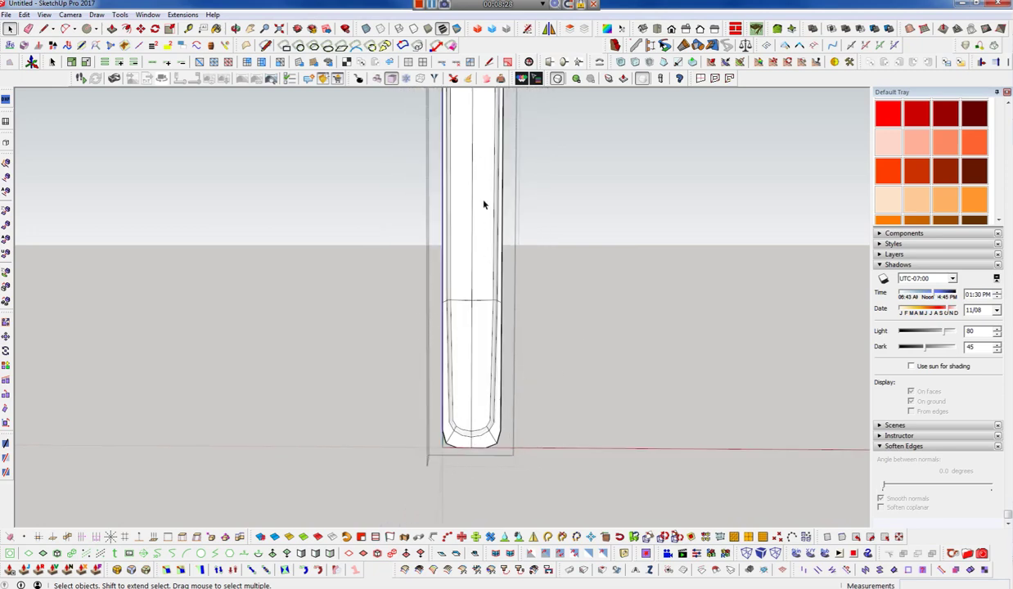
scroll(481, 407, "up", 2)
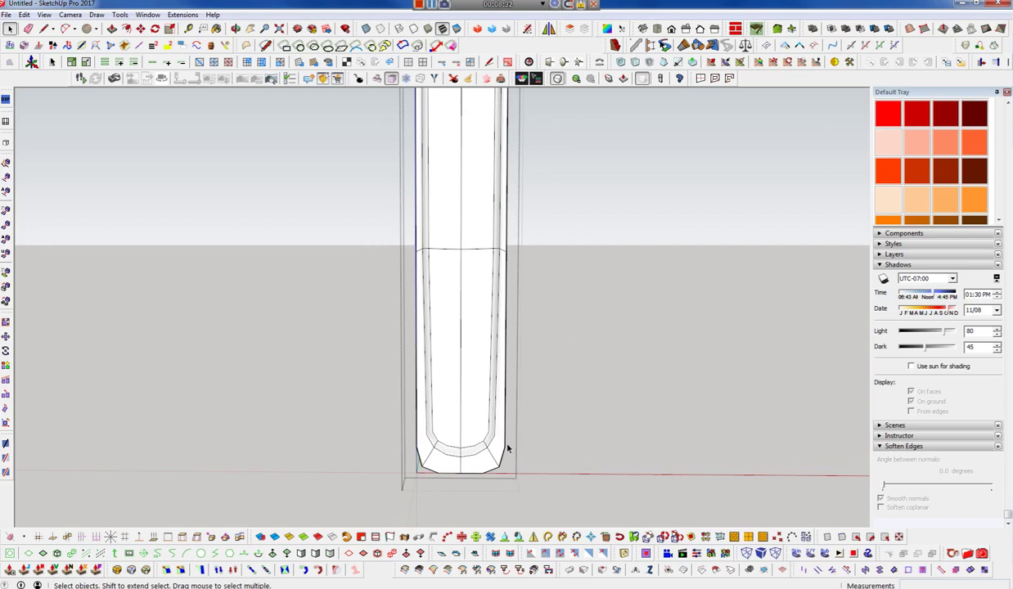
- Undo, redo and undo the last column change to compare its states
key("ctrl+z")
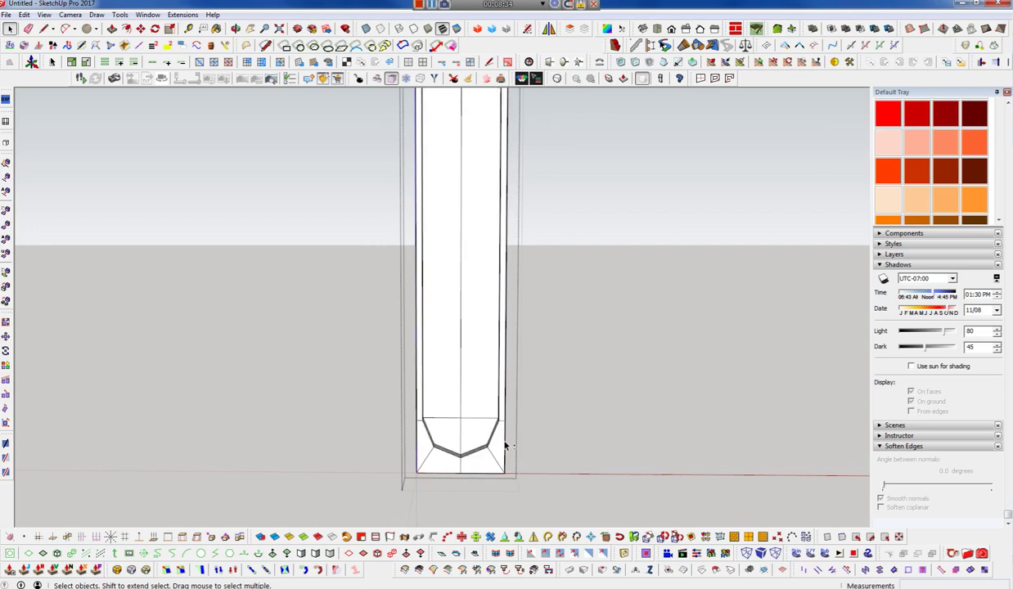
key("ctrl+y")
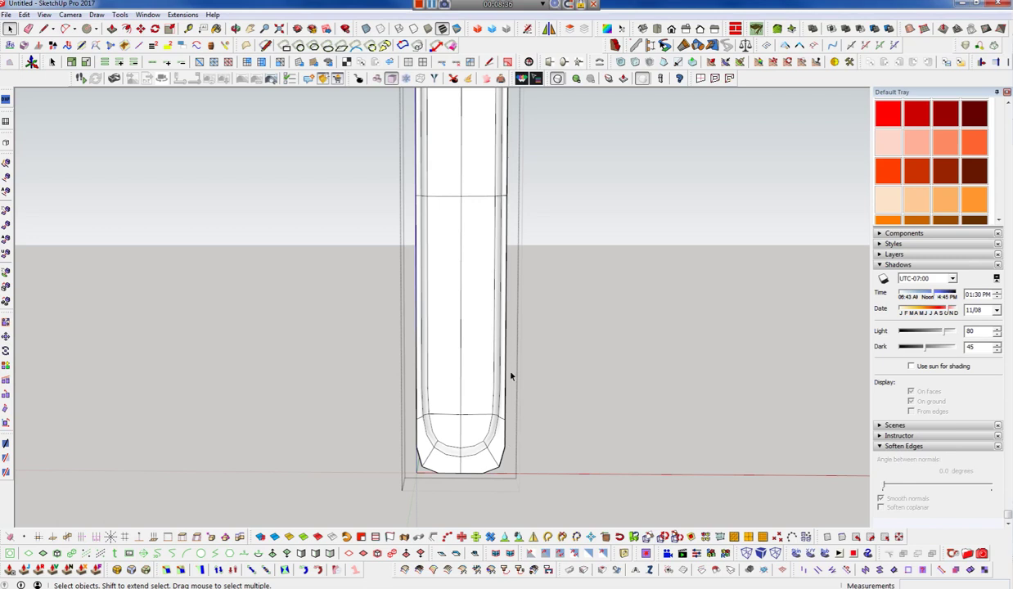
key("ctrl+z")
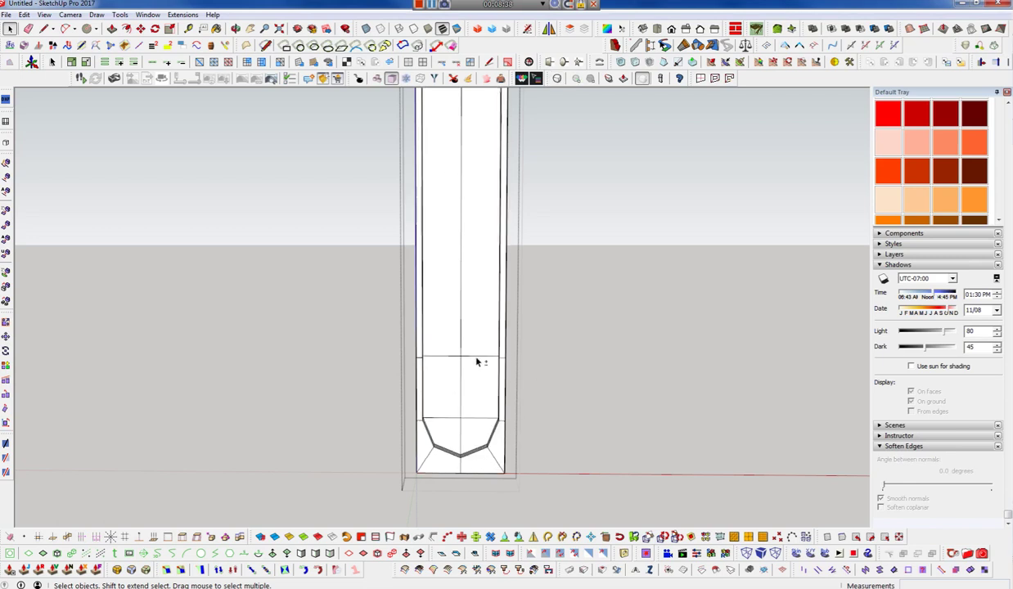
mouse_move(459, 384)
middle_mouse_down()
mouse_move(762, 357)
mouse_move(423, 368)
mouse_move(430, 355)
mouse_move(624, 480)
mouse_move(479, 384)
middle_mouse_up()
scroll(482, 440, "up", 3)
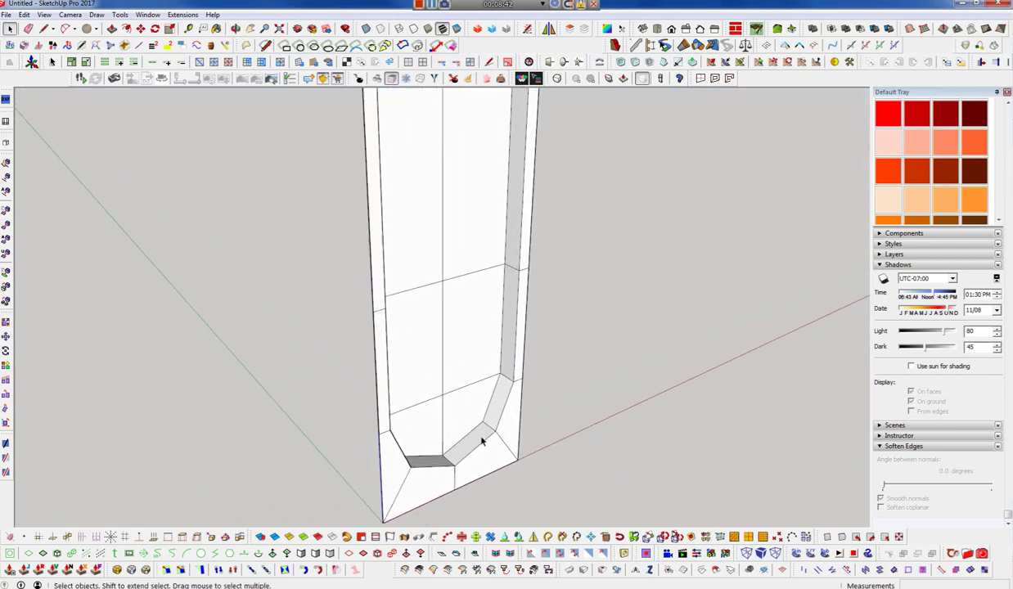
- Set the crease sharpness of the inner strip and long vertical edges to 1.00
left_click(486, 443)
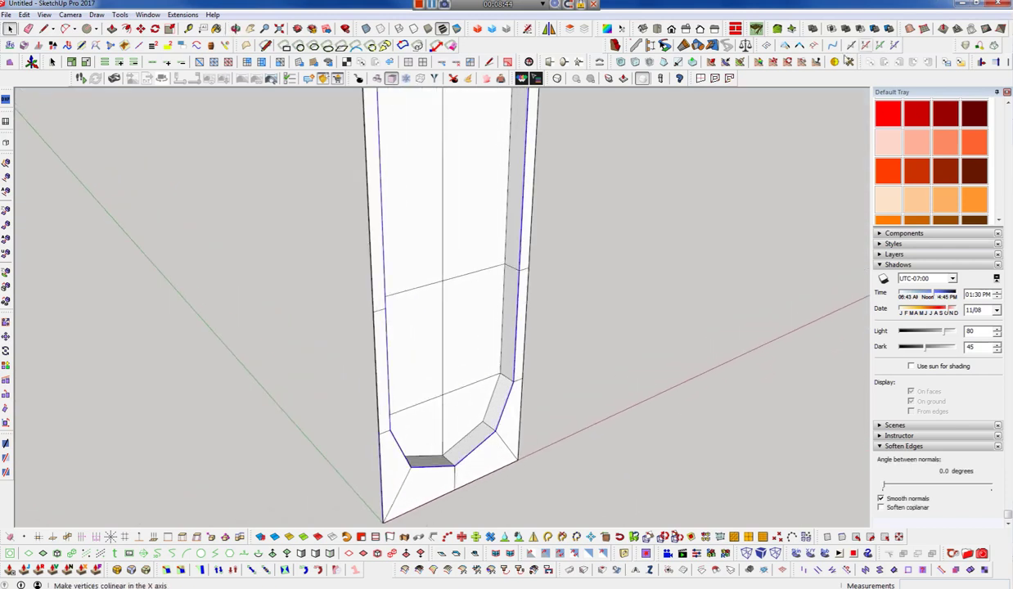
left_click(591, 79)
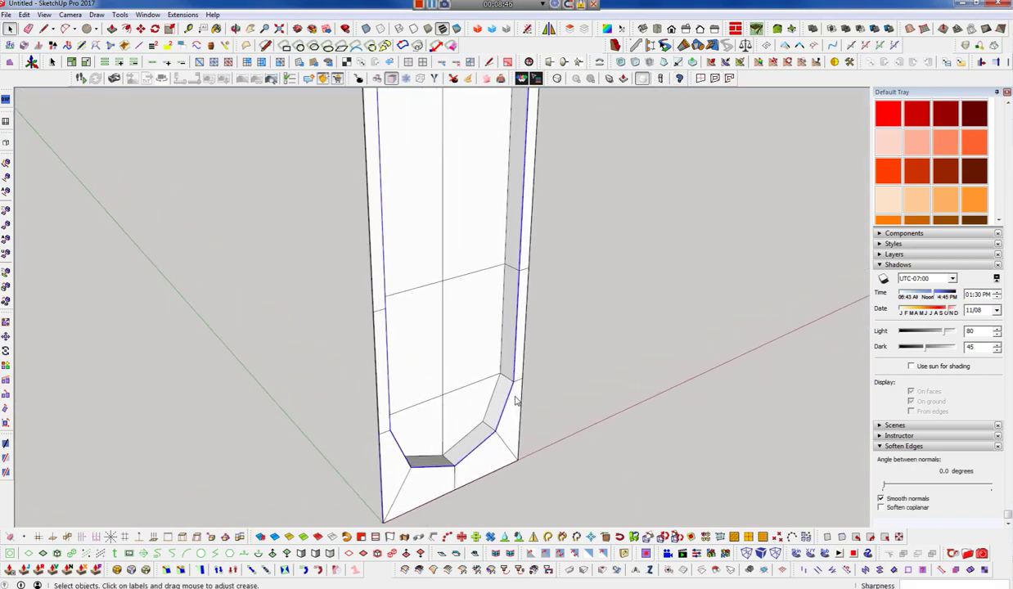
left_click_drag(512, 397, 539, 201)
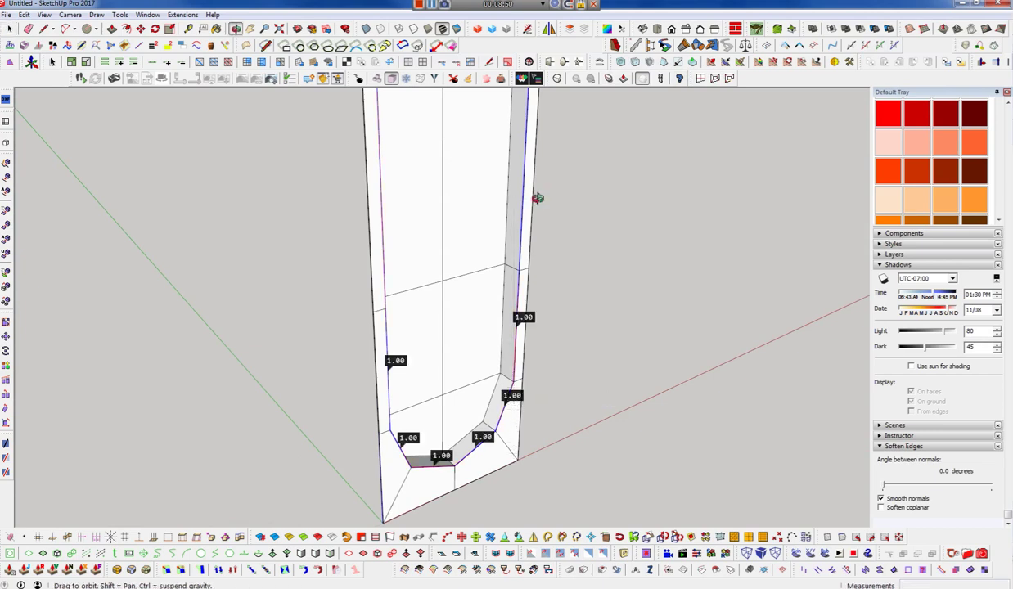
key("space")
- Re-smooth the column by subdivision and inspect the smoothed tube from several angles
mouse_move(511, 442)
middle_mouse_down()
mouse_move(231, 277)
mouse_move(434, 238)
middle_mouse_up()
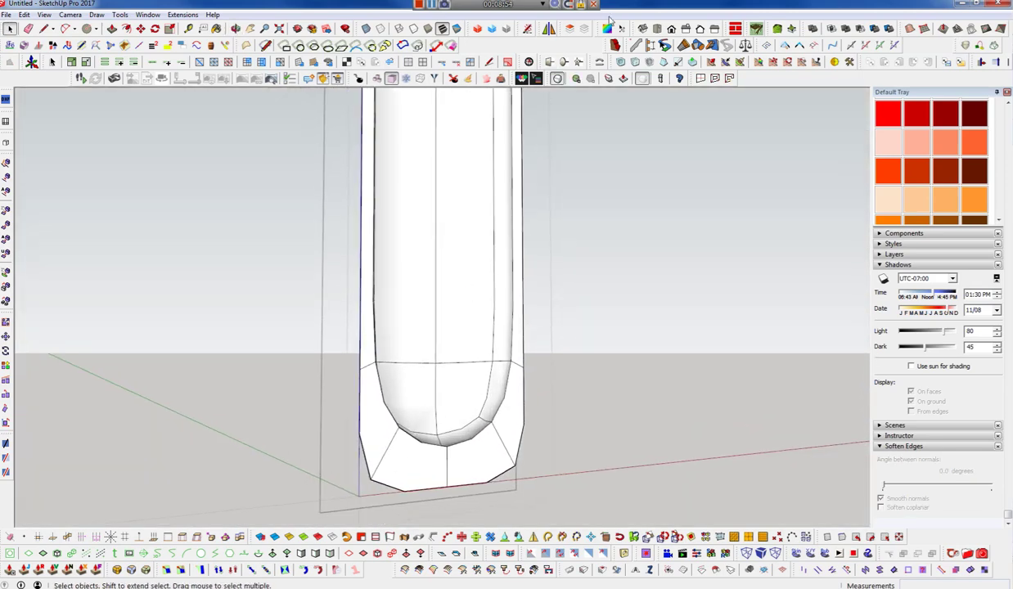
left_click(557, 78)
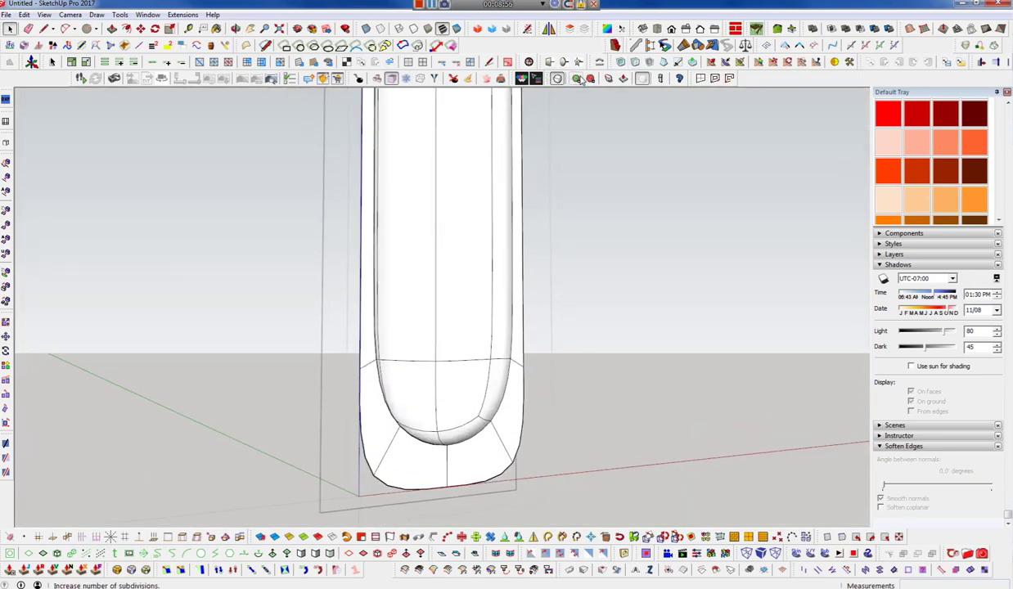
middle_click_drag(459, 390, 523, 489)
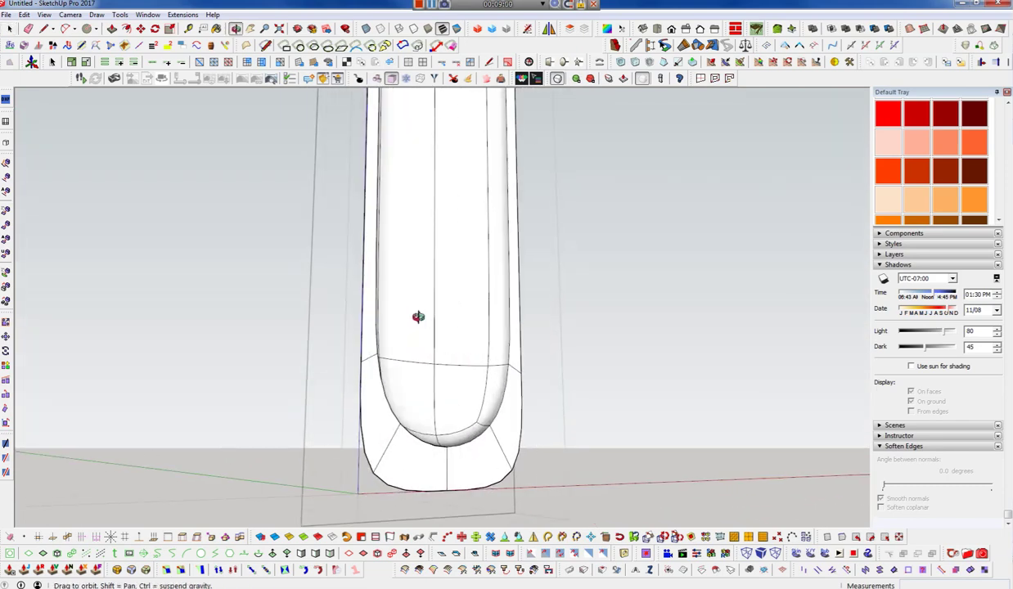
middle_click_drag(415, 316, 570, 269)
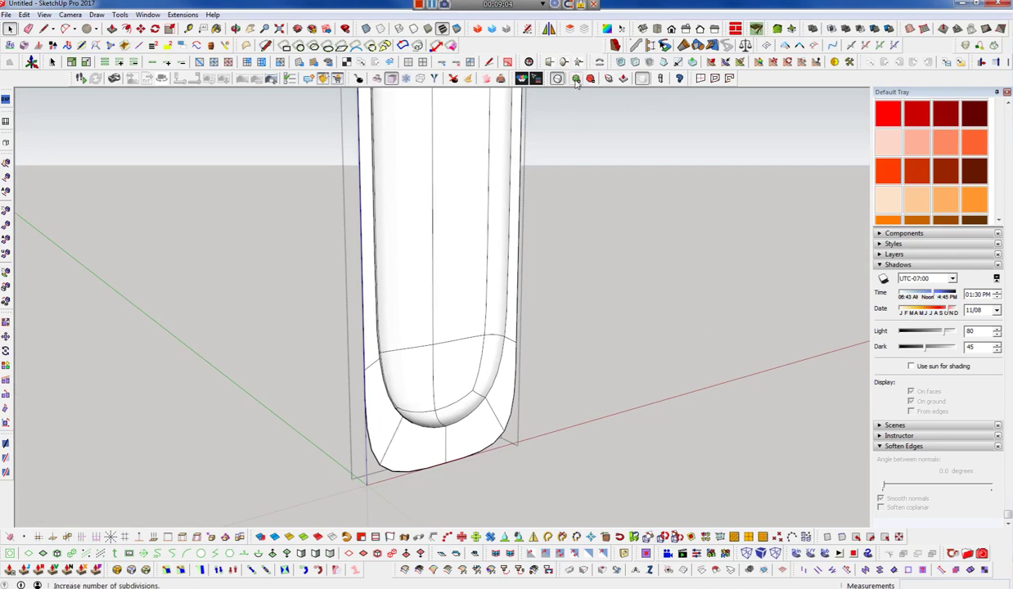
- Drop the smoothing so the flute shows as its boxy control cage from the front
left_click(590, 78)
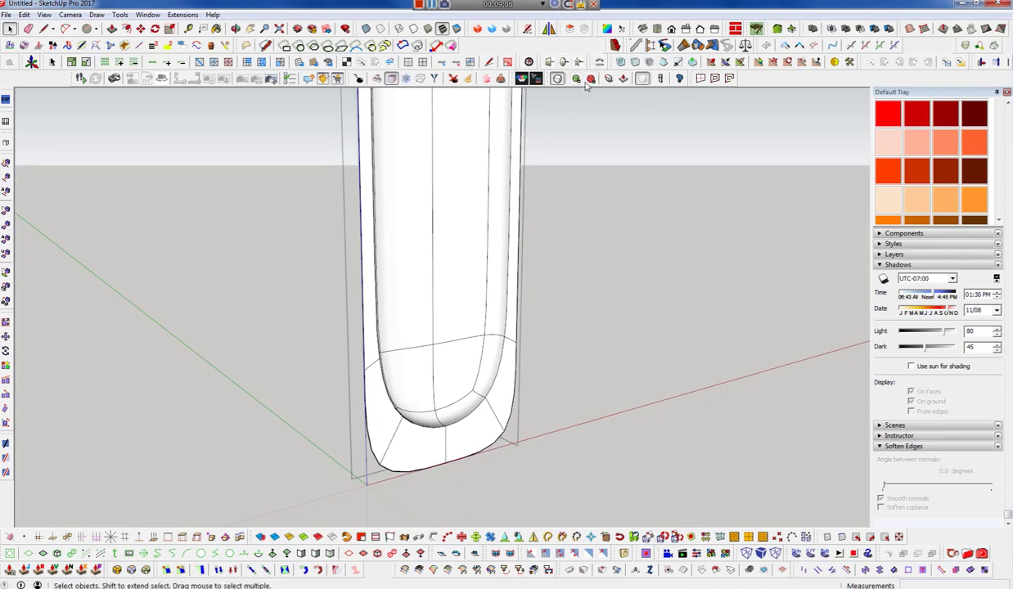
left_click(537, 80)
mouse_move(453, 380)
middle_mouse_down()
mouse_move(283, 470)
mouse_move(445, 463)
middle_mouse_up()
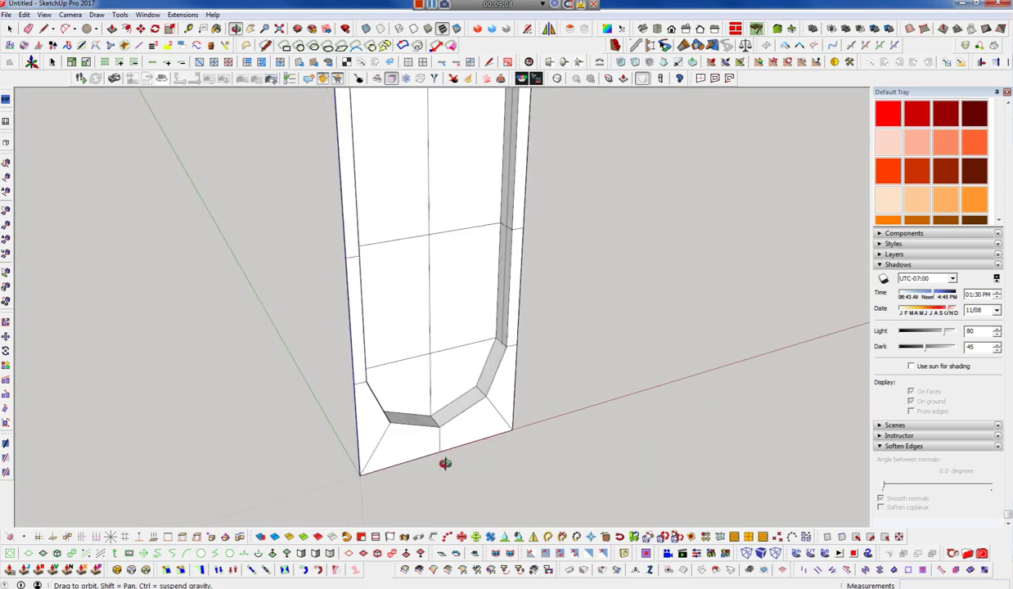
- Zoom out and select the flute piece
scroll(452, 418, "down", 2)
scroll(452, 425, "down", 2)
scroll(447, 430, "down", 2)
scroll(447, 429, "down", 2)
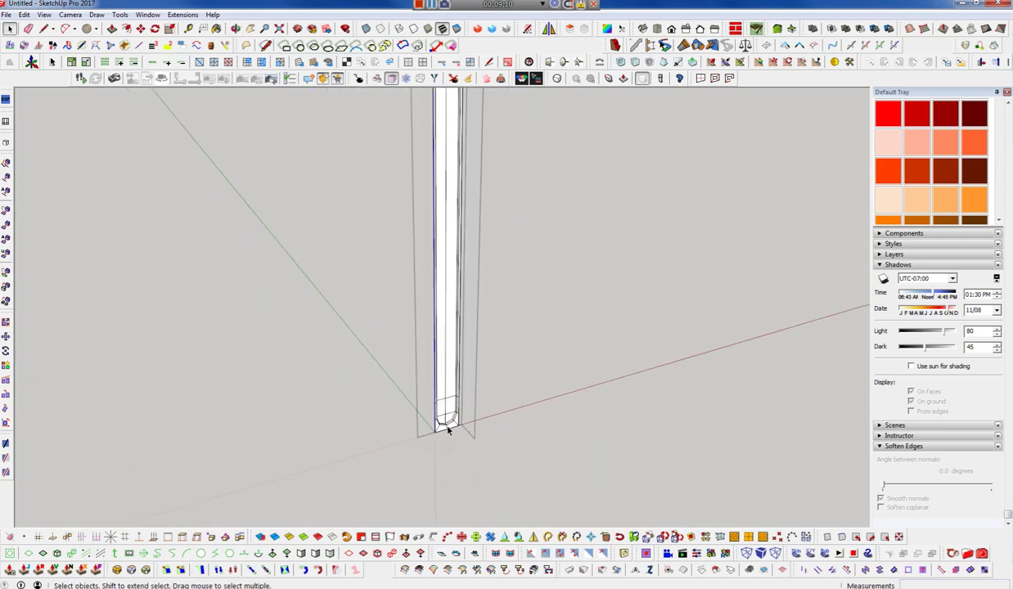
scroll(447, 430, "down", 2)
scroll(447, 431, "down", 1)
left_click(447, 432)
scroll(448, 432, "up", 2)
scroll(454, 433, "up", 2)
- Rotate-copy the flute 18° about the column axis and array it 19x into 20 flutes
key("q")
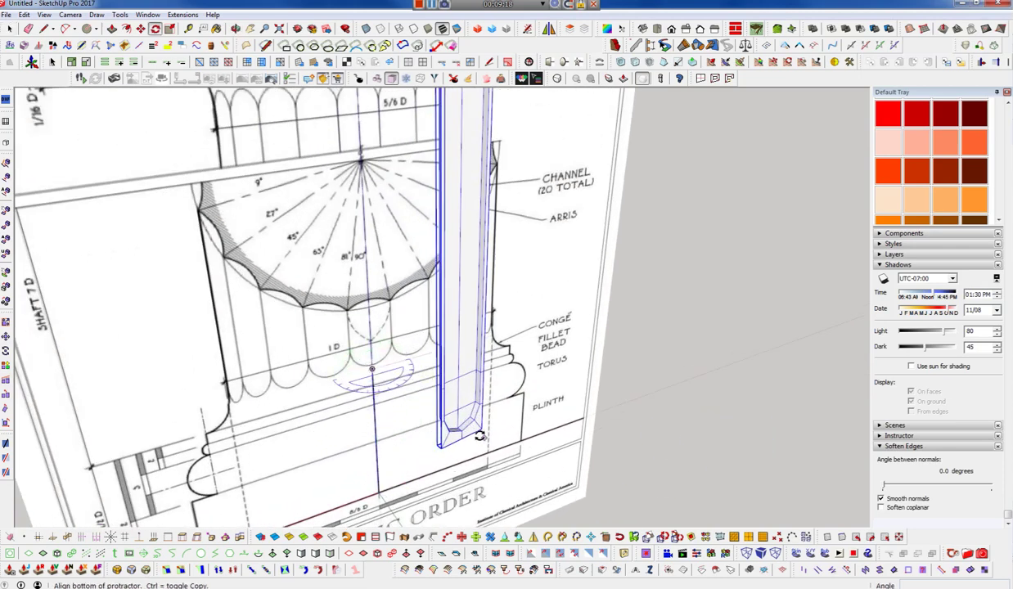
scroll(479, 418, "up", 2)
left_click_drag(324, 340, 326, 361)
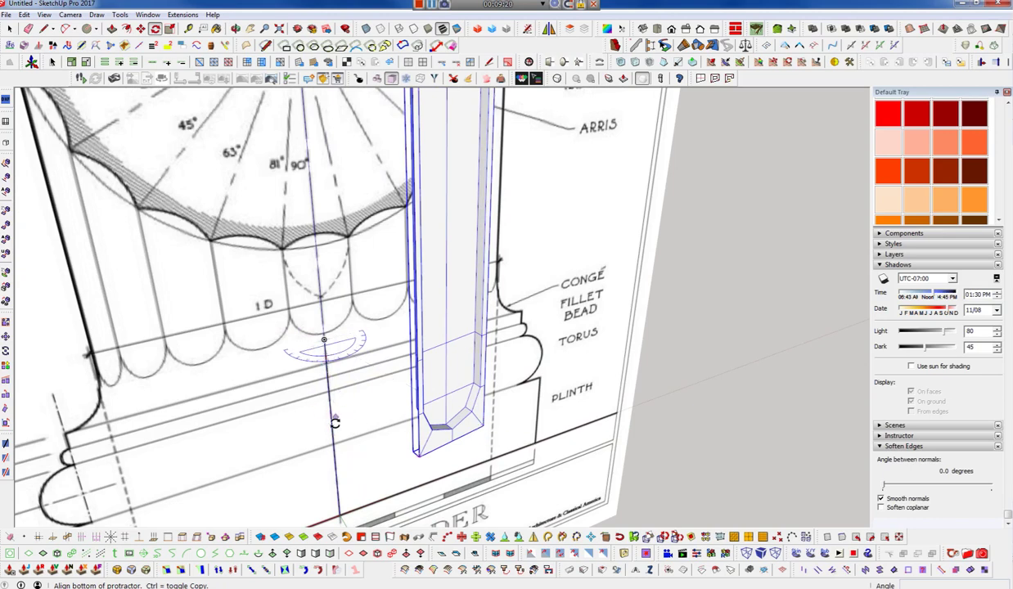
left_click(482, 425)
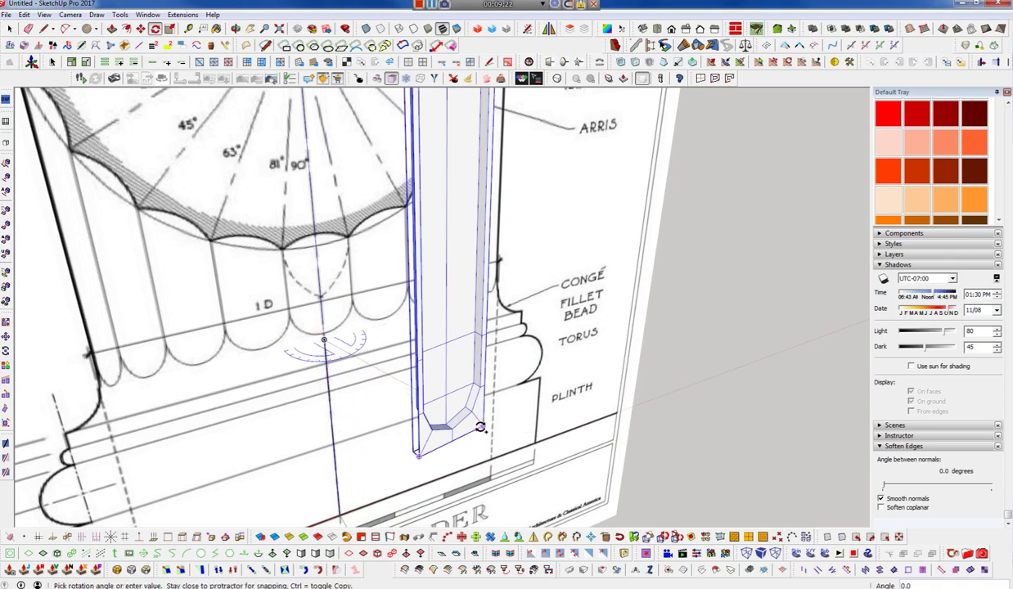
left_click(420, 455)
scroll(425, 441, "down", 2)
scroll(445, 418, "down", 2)
type("19")
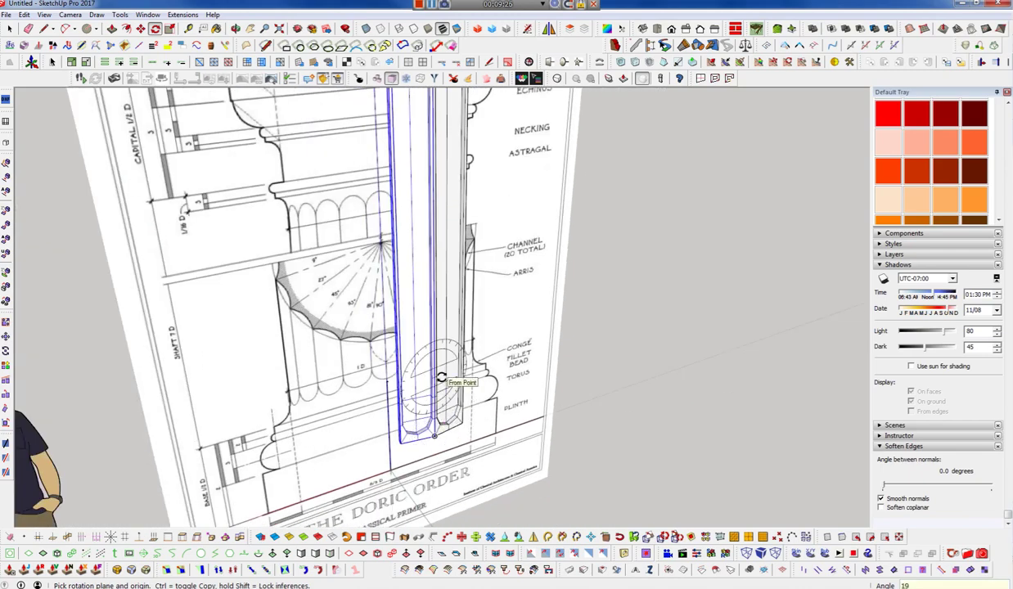
key("Return")
mouse_move(373, 294)
middle_mouse_down()
mouse_move(452, 436)
mouse_move(371, 217)
mouse_move(455, 459)
middle_mouse_up()
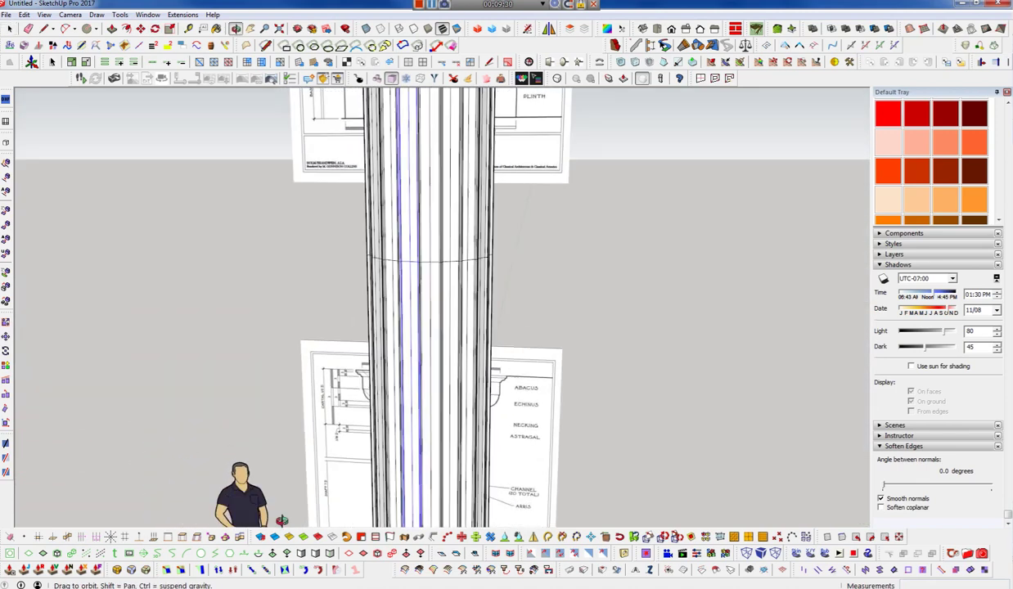
- Crossing-select the column, enter its group and select all of its flute geometry
key("space")
scroll(388, 244, "down", 2)
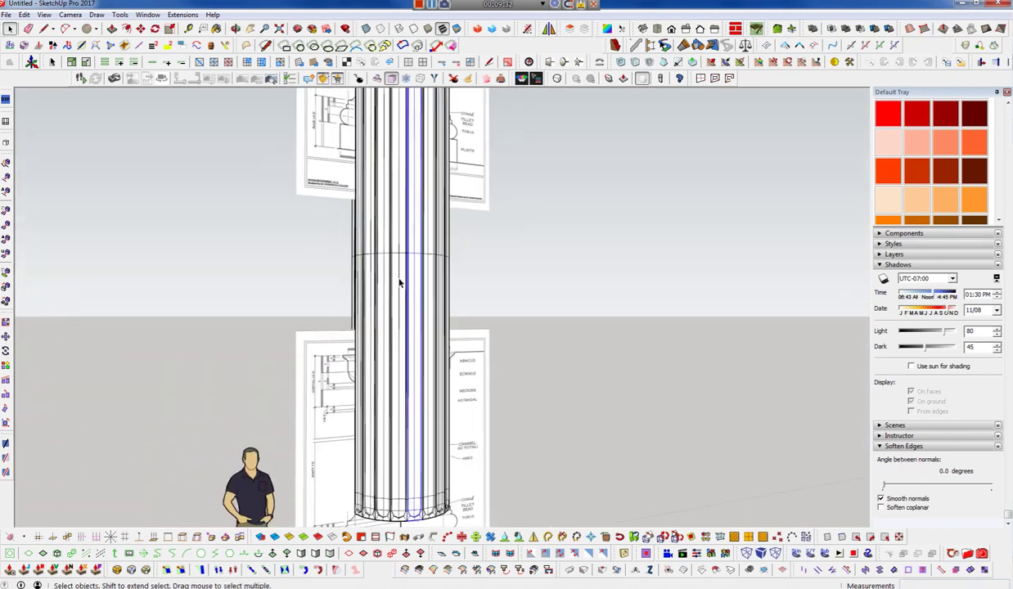
left_click_drag(514, 258, 327, 237)
left_click(409, 320, "shift")
double_click(417, 323)
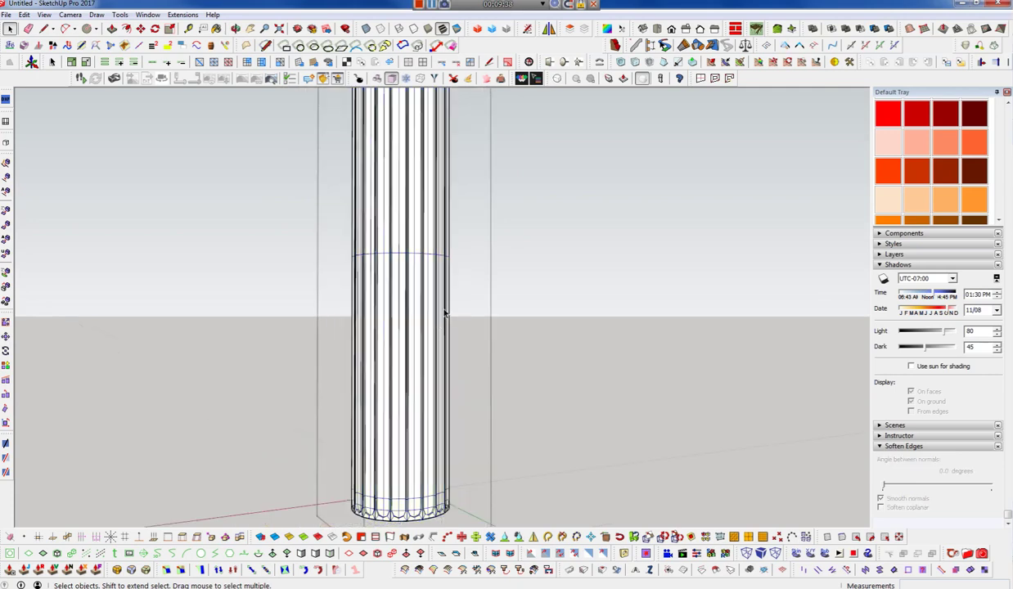
left_click_drag(491, 286, 273, 324)
mouse_move(411, 292)
middle_mouse_down()
mouse_move(417, 318)
mouse_move(458, 319)
middle_mouse_up()
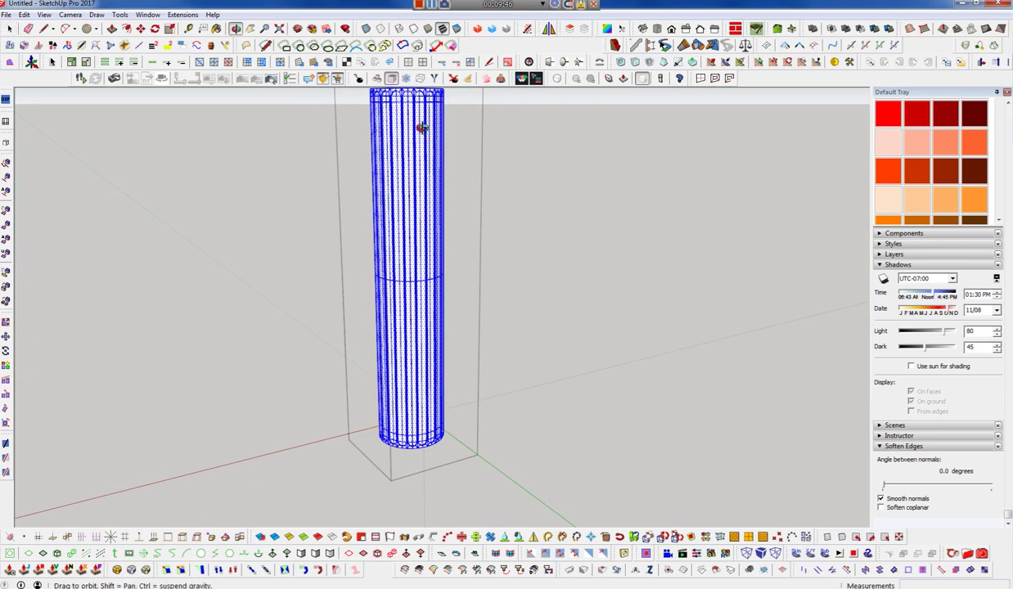
key("Escape")
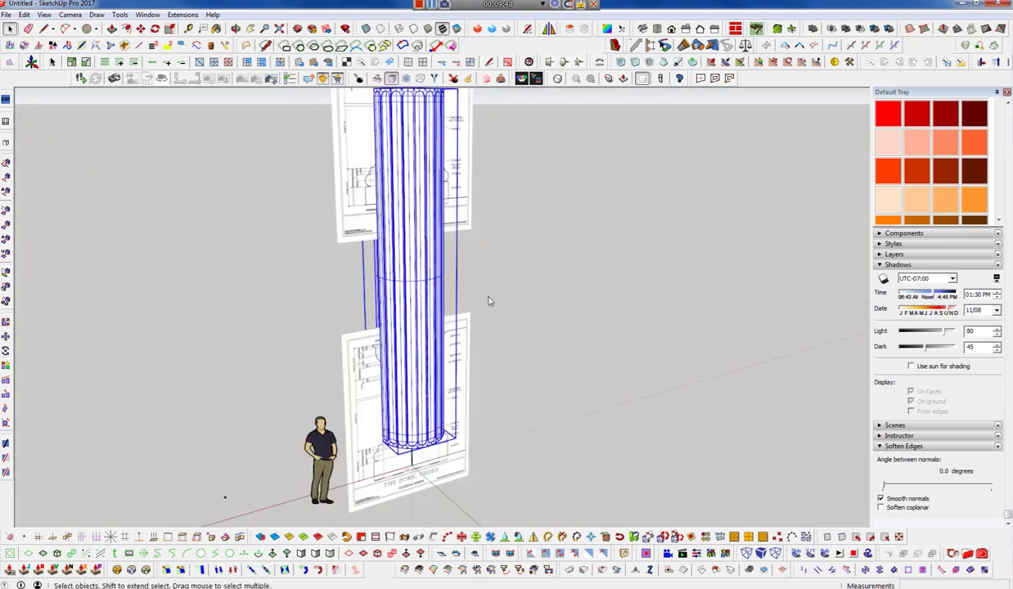
- Reselect the fluted column, orbit to its base and snap to the Front standard view
left_click(421, 448)
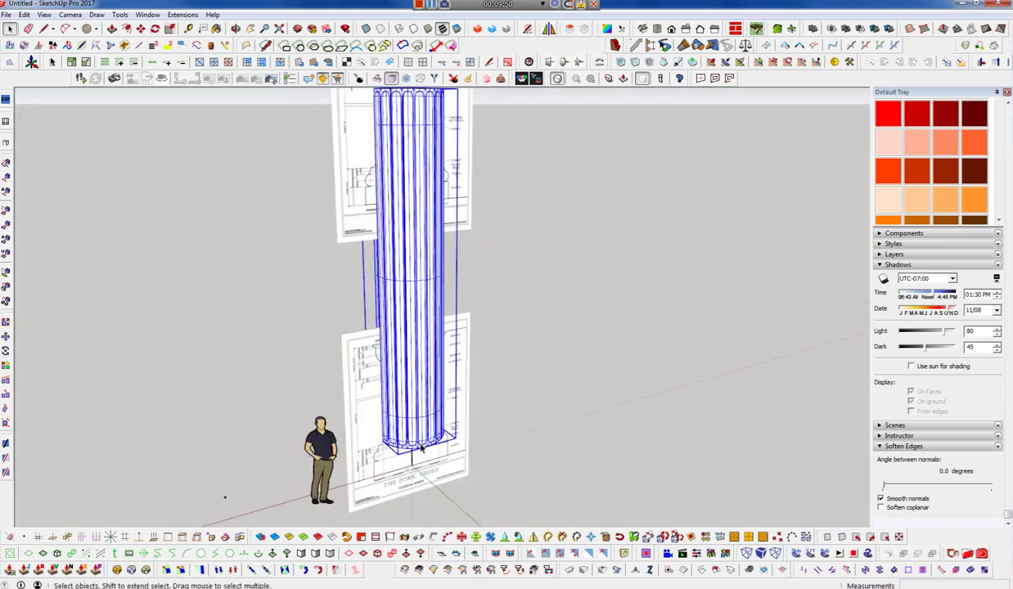
scroll(424, 445, "up", 5)
scroll(411, 431, "up", 2)
mouse_move(411, 431)
middle_mouse_down()
mouse_move(395, 397)
mouse_move(403, 382)
middle_mouse_up()
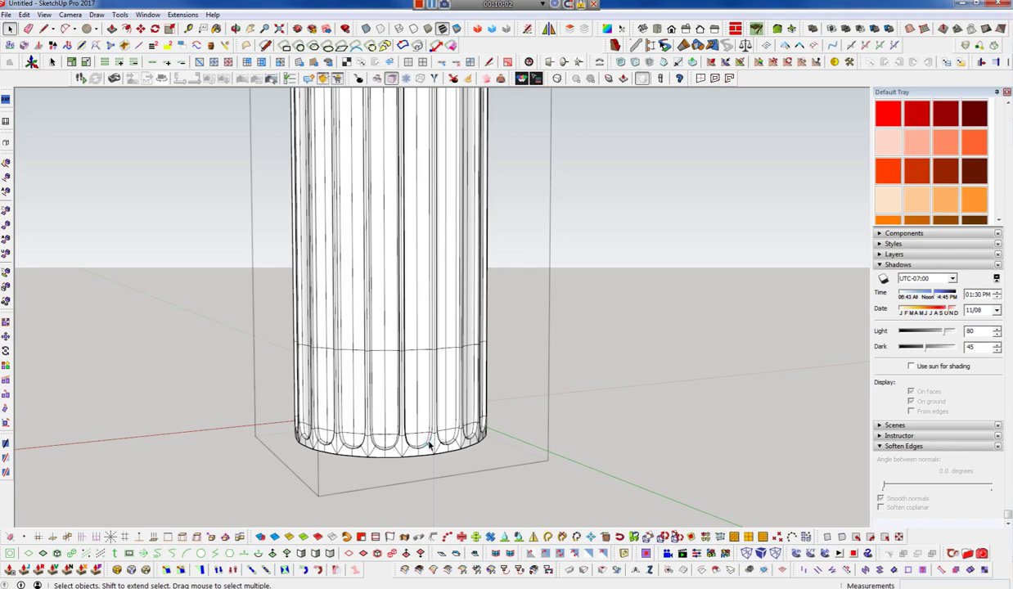
key("F2")
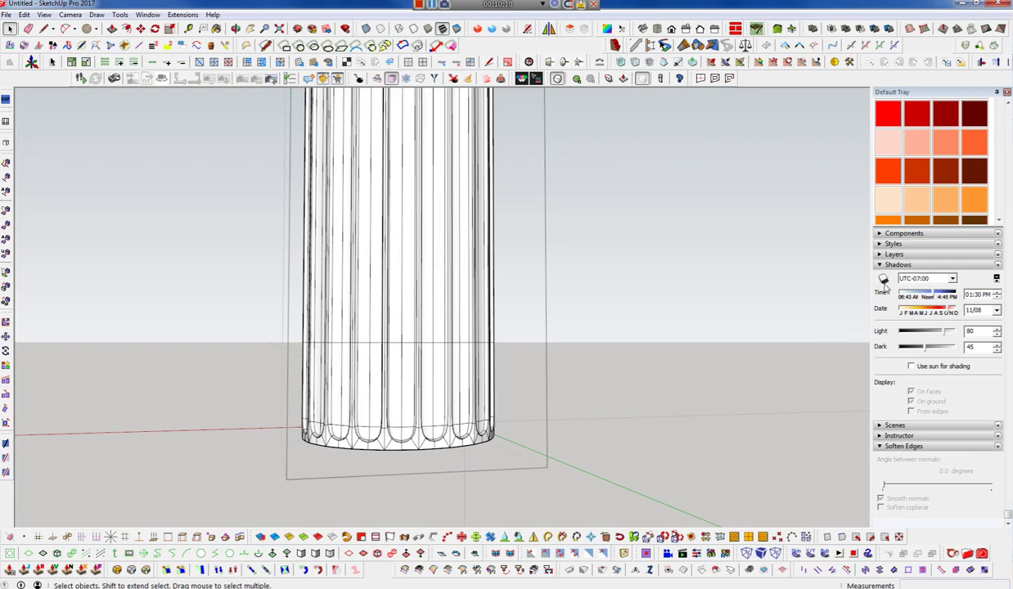
- Turn shadows on with Light 92, Dark 31, time 05:05 PM and date 08/09
left_click(883, 279)
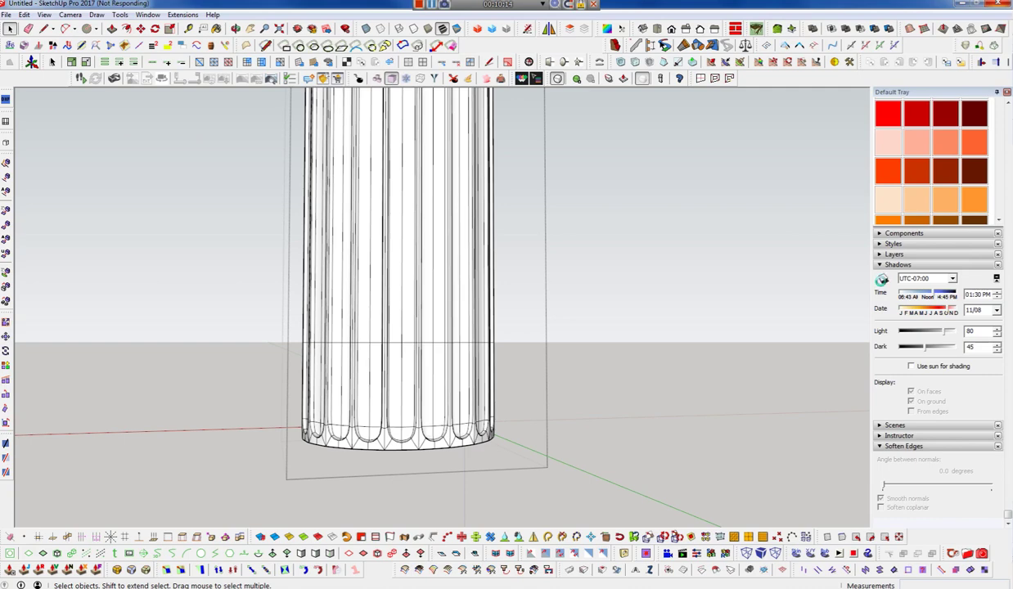
left_click(882, 279)
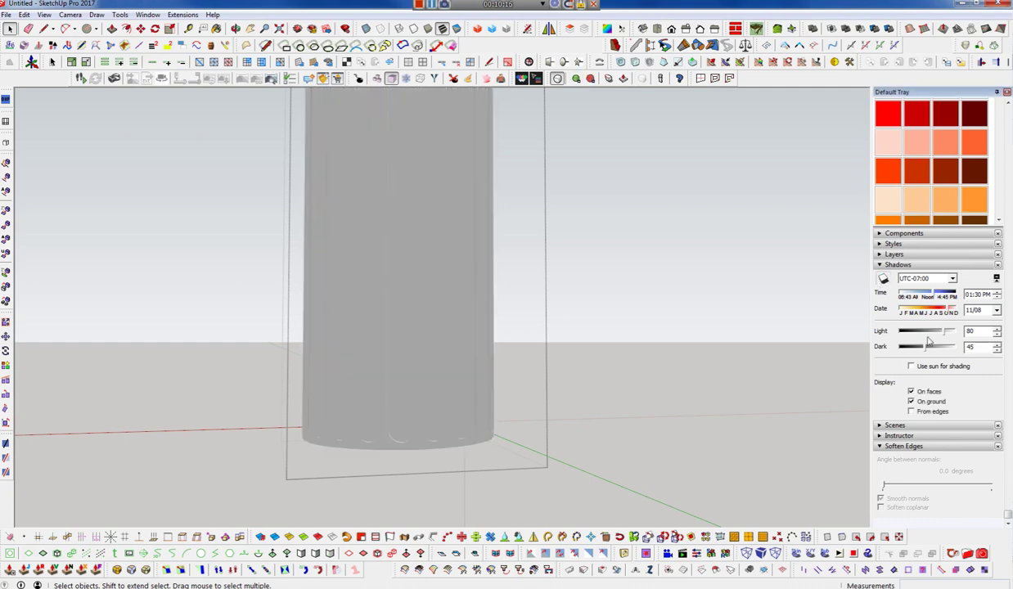
left_click_drag(923, 350, 917, 351)
mouse_move(931, 291)
left_mouse_down()
mouse_move(916, 314)
mouse_move(946, 337)
mouse_move(929, 314)
mouse_move(949, 296)
left_mouse_up()
mouse_move(506, 369)
middle_mouse_down()
mouse_move(244, 460)
mouse_move(302, 550)
mouse_move(33, 384)
mouse_move(418, 233)
mouse_move(784, 441)
mouse_move(626, 476)
mouse_move(474, 401)
middle_mouse_up()
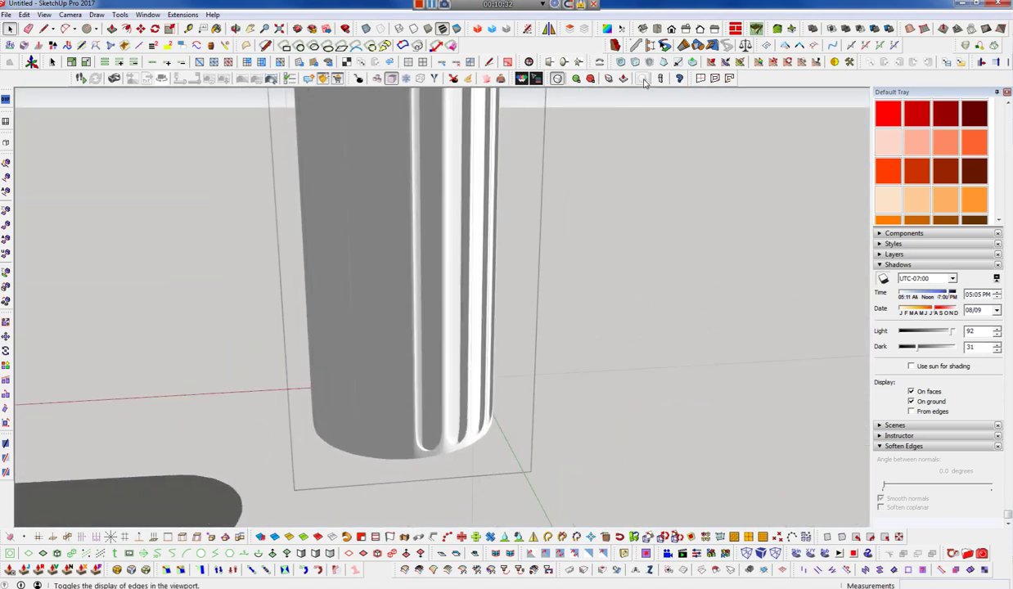
- Reveal the column's mesh wireframe and switch shadows back off
left_click(557, 78)
mouse_move(245, 327)
middle_mouse_down()
mouse_move(203, 345)
mouse_move(268, 288)
mouse_move(998, 251)
middle_mouse_up()
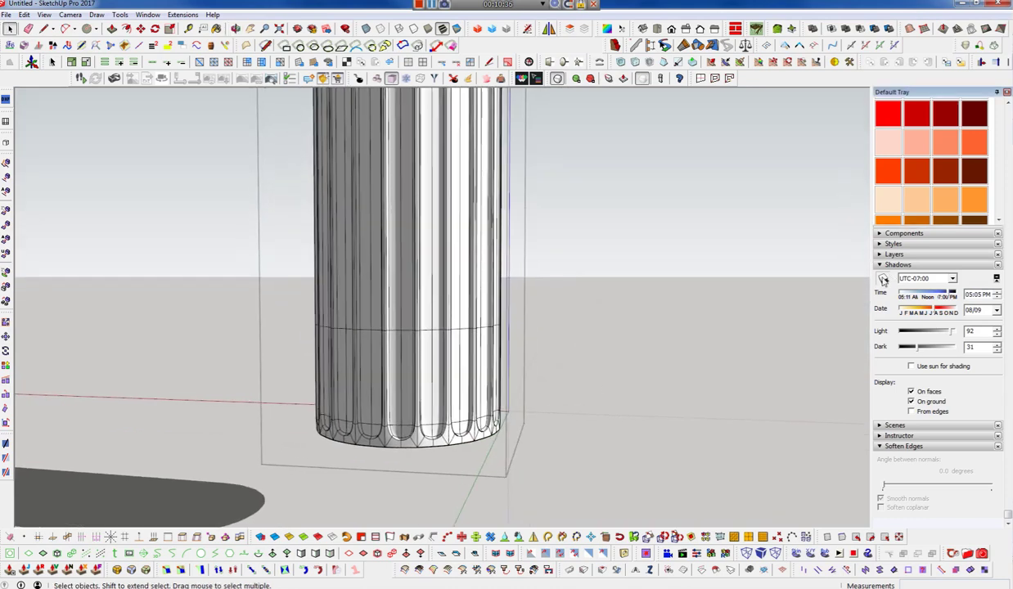
left_click(884, 278)
scroll(430, 413, "up", 1)
scroll(434, 432, "up", 3)
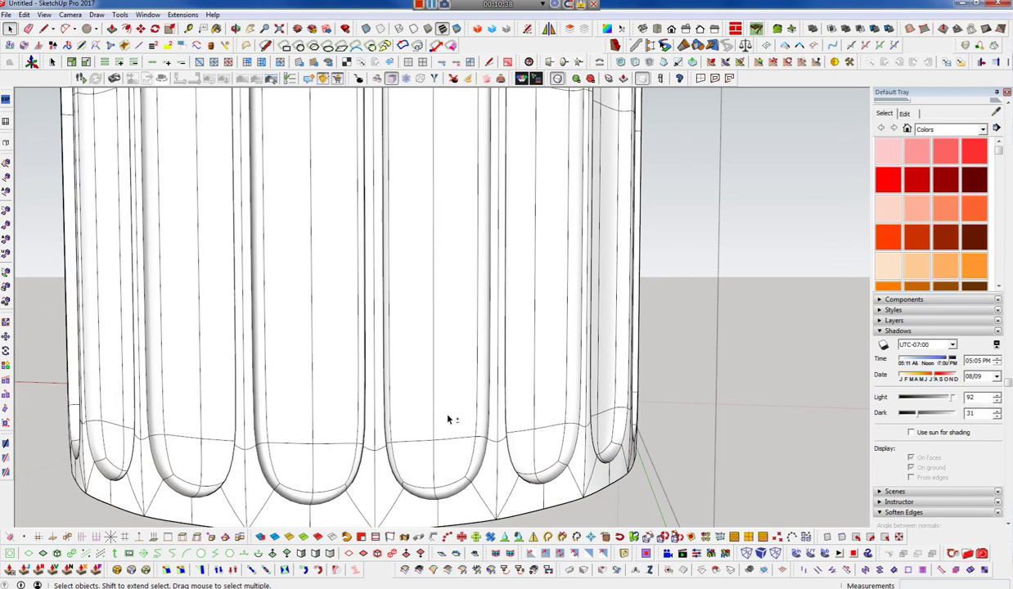
- Zoom out and undo/redo until the faceted flutes show with the reference drawing behind
scroll(452, 419, "down", 1)
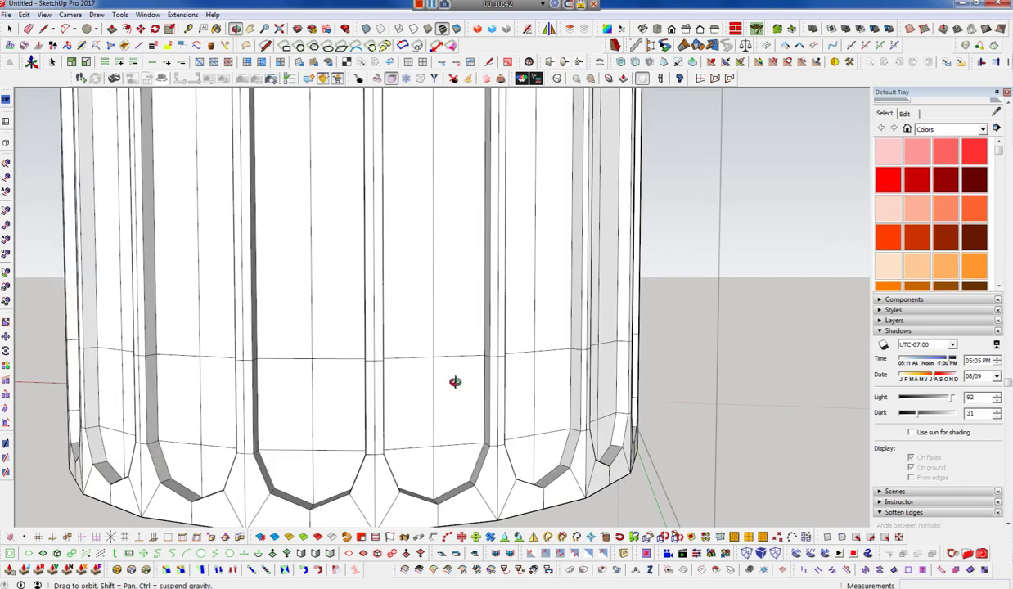
scroll(454, 384, "down", 2)
scroll(456, 383, "down", 1)
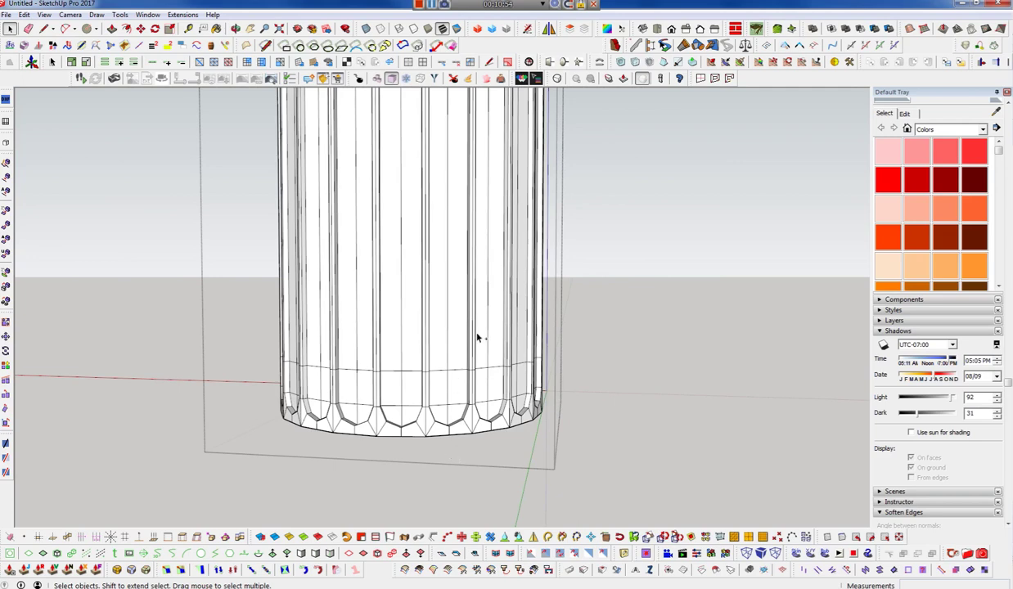
key("ctrl+z")
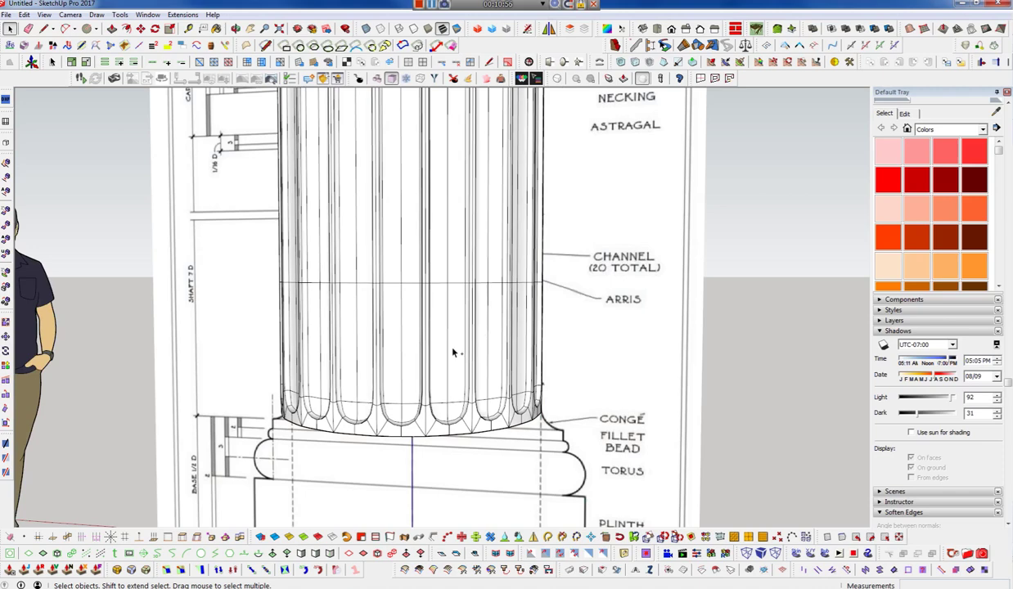
key("ctrl+y")
key("ctrl+y")
key("ctrl+z")
key("ctrl+z")
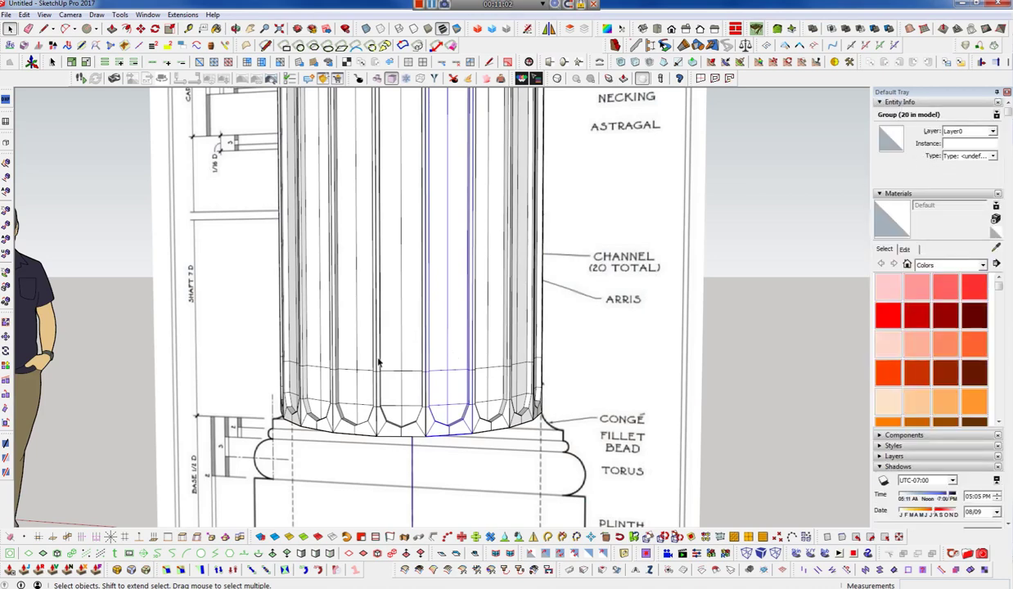
right_click(451, 237)
mouse_move(490, 454)
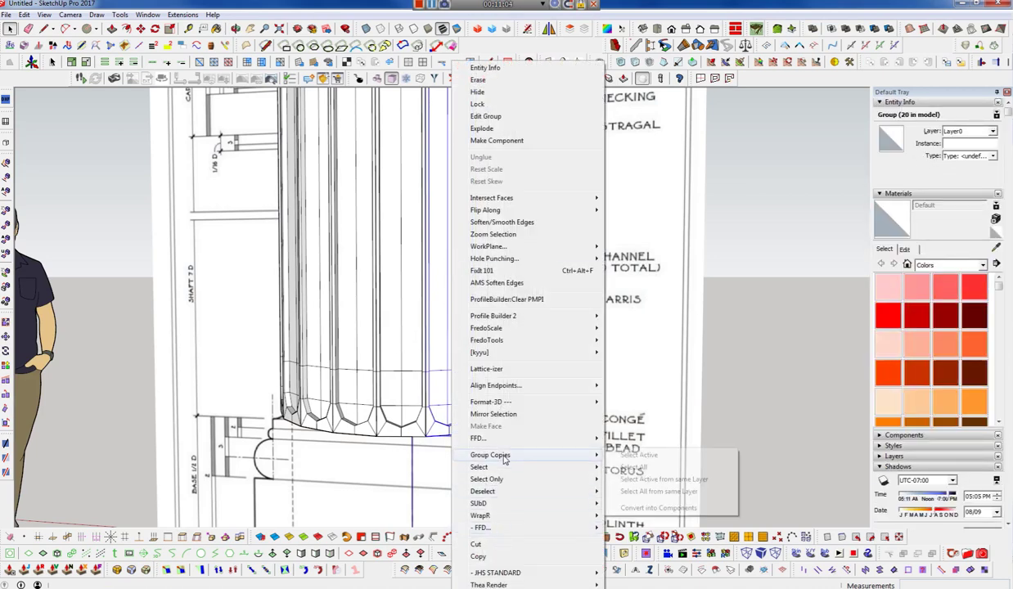
left_click(652, 508)
mouse_move(403, 333)
middle_mouse_down()
mouse_move(474, 362)
mouse_move(503, 419)
middle_mouse_up()
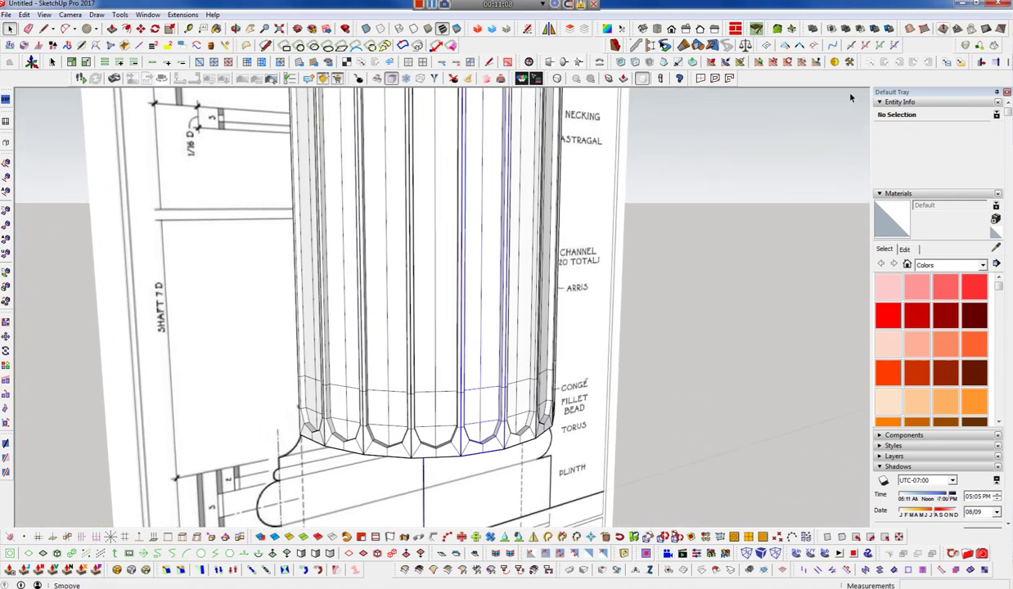
scroll(573, 352, "up", 2)
scroll(436, 346, "up", 3)
scroll(490, 358, "up", 2)
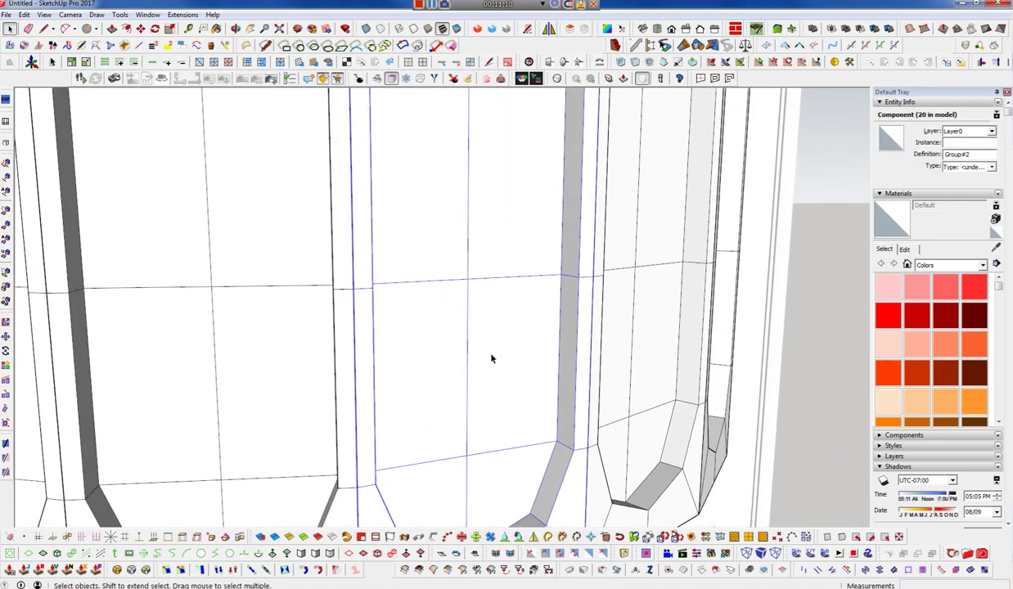
scroll(491, 358, "down", 2)
key("ctrl+t")
scroll(474, 389, "down", 2)
scroll(465, 409, "down", 2)
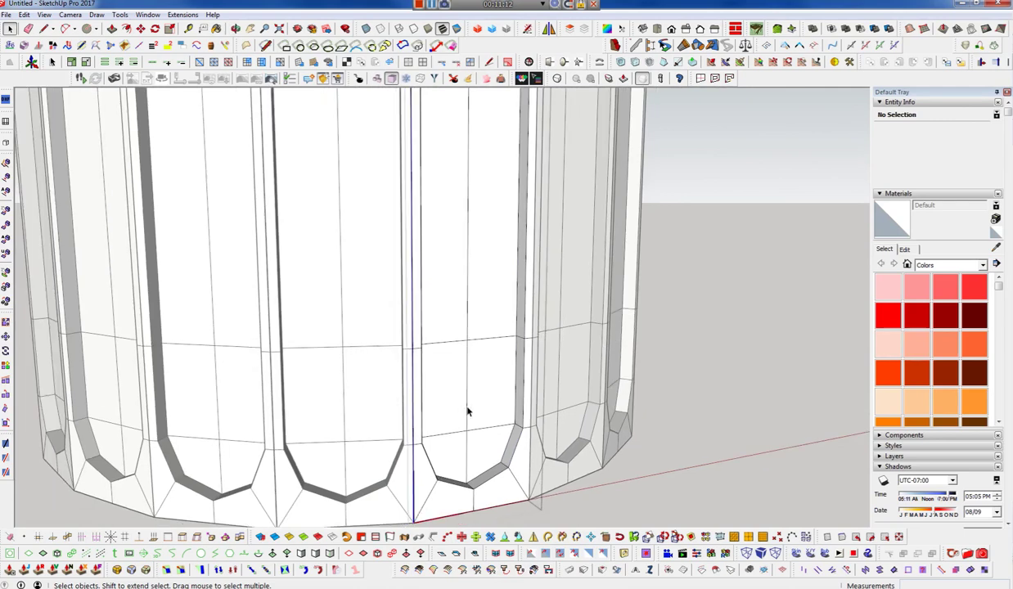
left_click(467, 411)
scroll(468, 412, "down", 2)
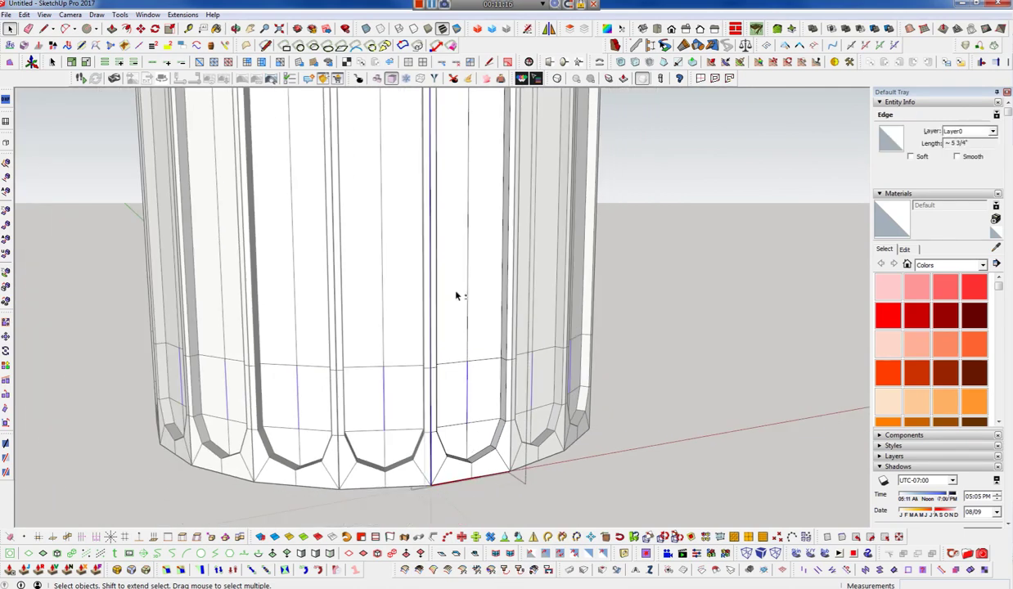
scroll(470, 327, "down", 1)
scroll(453, 452, "up", 3)
scroll(453, 458, "down", 3)
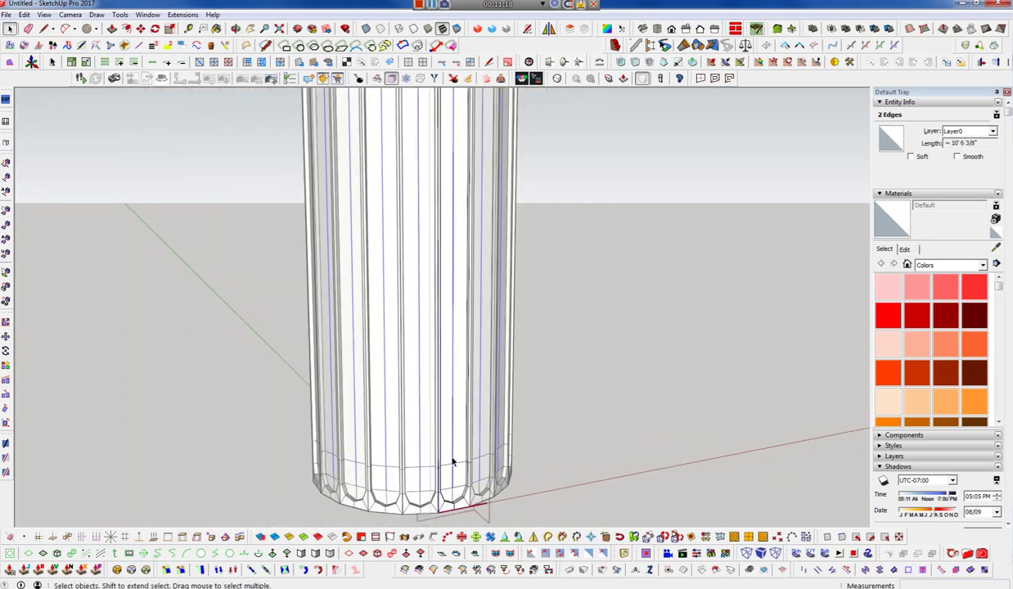
scroll(452, 463, "down", 2)
scroll(442, 305, "up", 2)
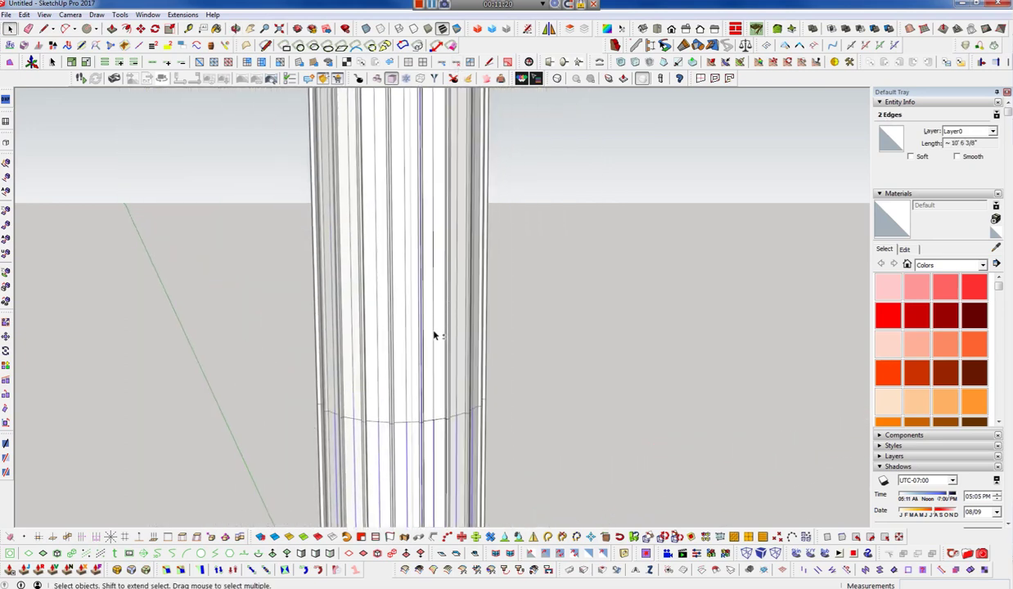
scroll(414, 494, "down", 1)
scroll(402, 463, "down", 2)
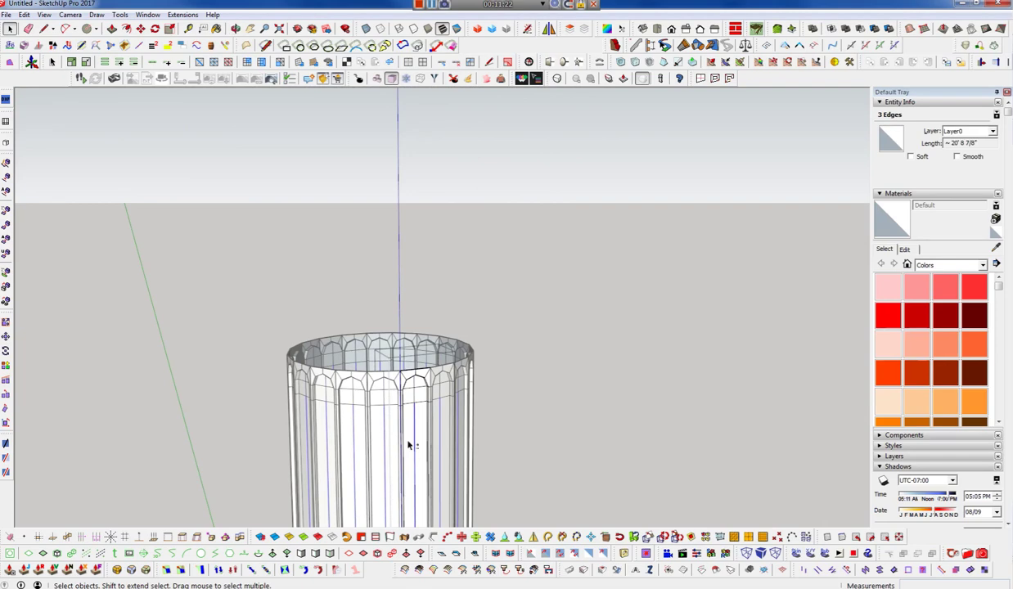
scroll(416, 396, "up", 1)
scroll(414, 434, "up", 3)
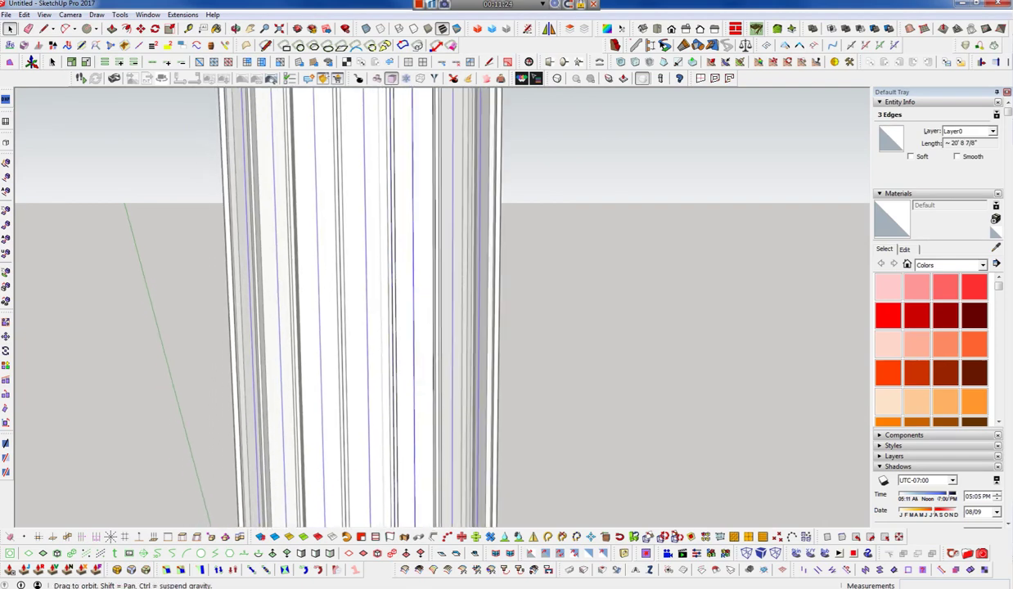
mouse_move(418, 210)
middle_mouse_down()
mouse_move(440, 258)
mouse_move(368, 450)
middle_mouse_up()
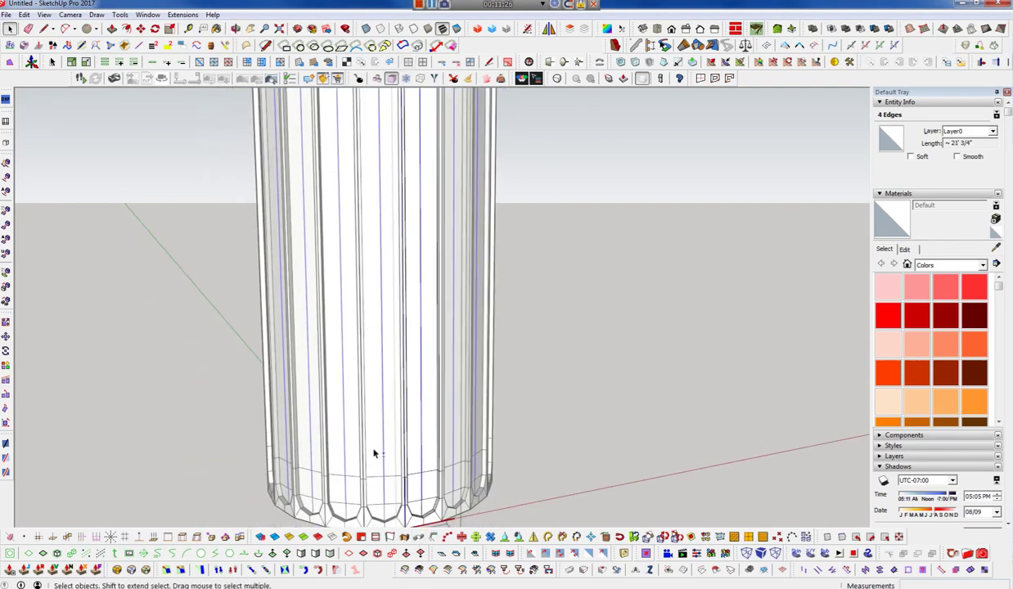
scroll(436, 508, "up", 2)
scroll(423, 492, "up", 2)
mouse_move(423, 492)
middle_mouse_down()
mouse_move(514, 523)
mouse_move(394, 294)
middle_mouse_up()
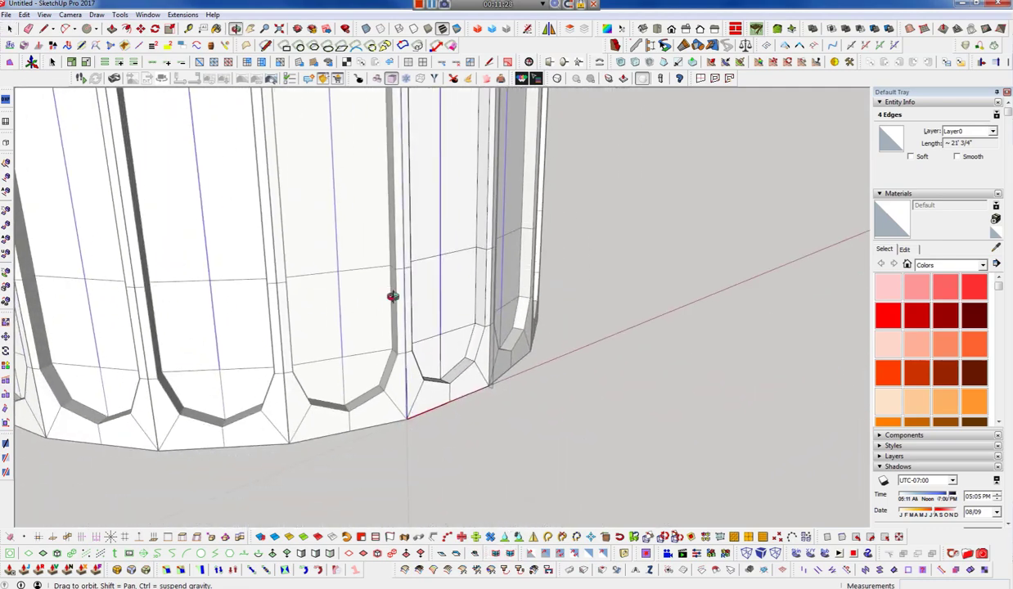
scroll(420, 422, "up", 2)
scroll(458, 445, "up", 1)
key("m")
left_click(472, 433)
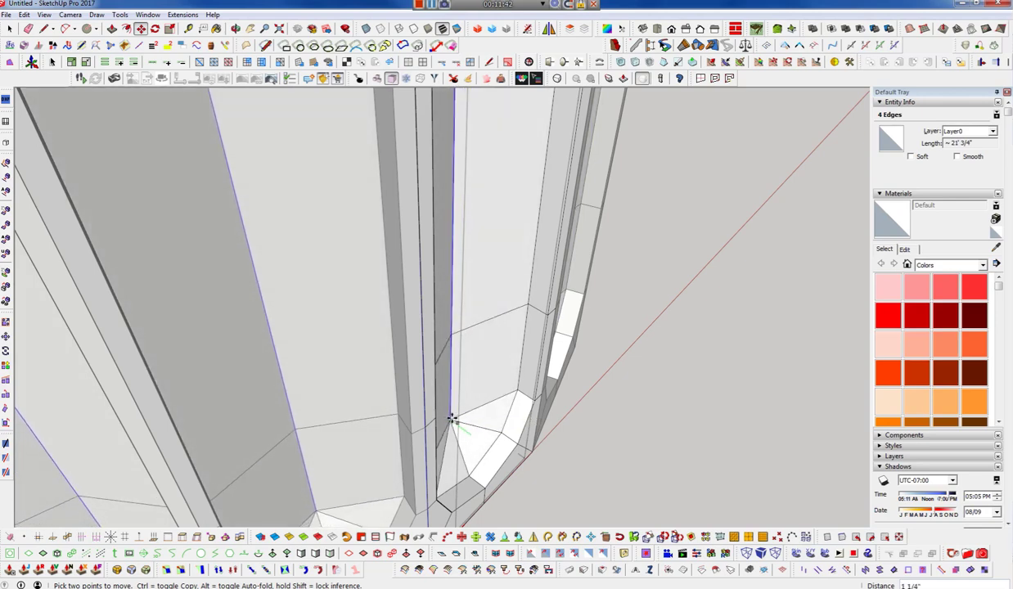
- Select the triangle faces at the flute end underside and float the QuadFace Tools toolbar
mouse_move(475, 447)
middle_mouse_down()
mouse_move(305, 349)
mouse_move(594, 504)
middle_mouse_up()
scroll(540, 411, "up", 3)
middle_click_drag(567, 470, 508, 433)
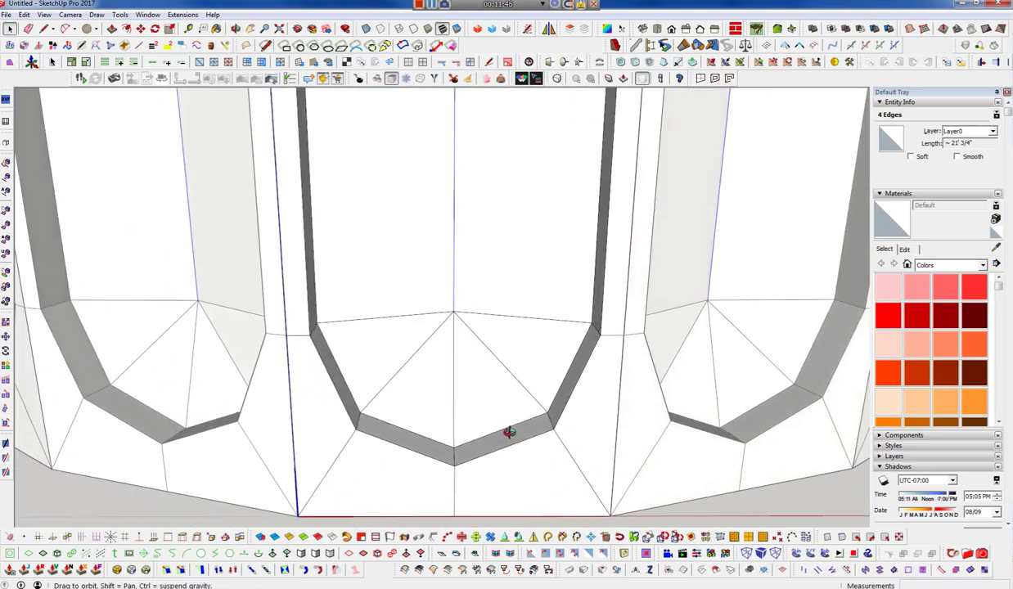
left_click(517, 409)
left_click(516, 353, "shift")
left_click(516, 360, "shift")
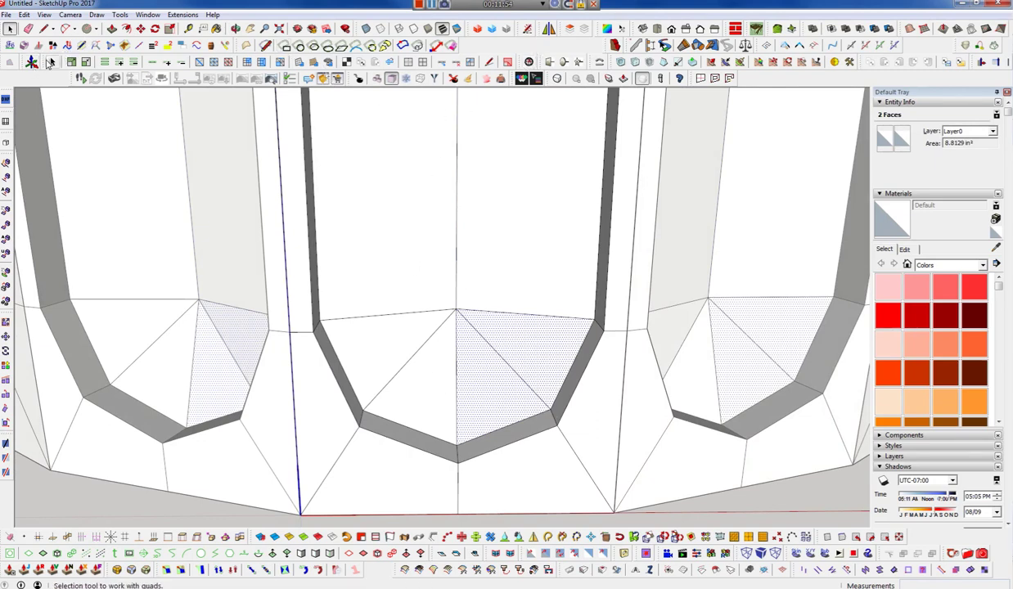
left_click_drag(41, 62, 315, 124)
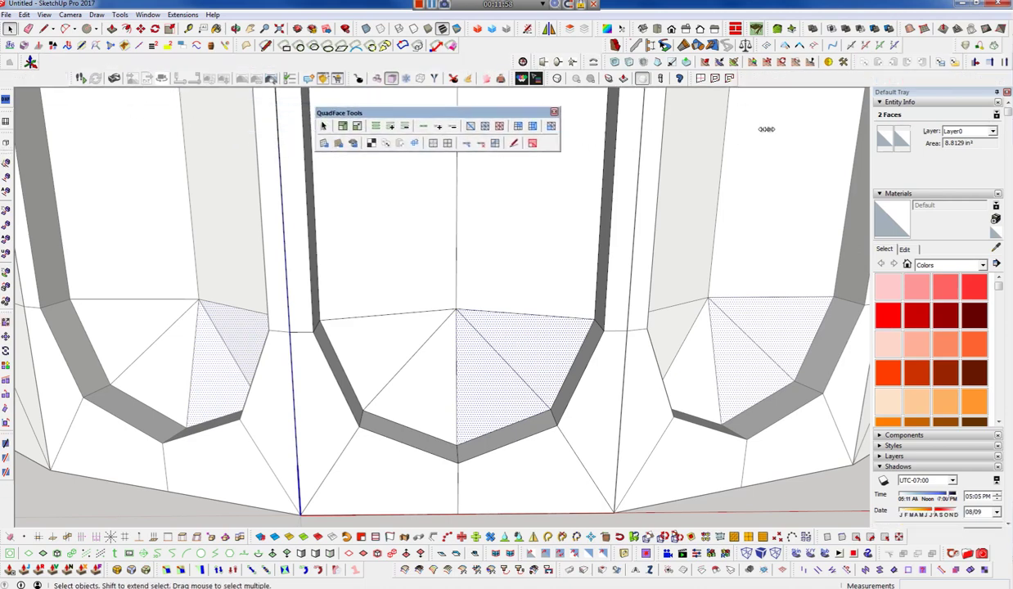
- Arrange QuadFace Tools into one row and merge the two selected triangles into a quad
left_click_drag(760, 129, 816, 131)
left_click_drag(583, 112, 510, 99)
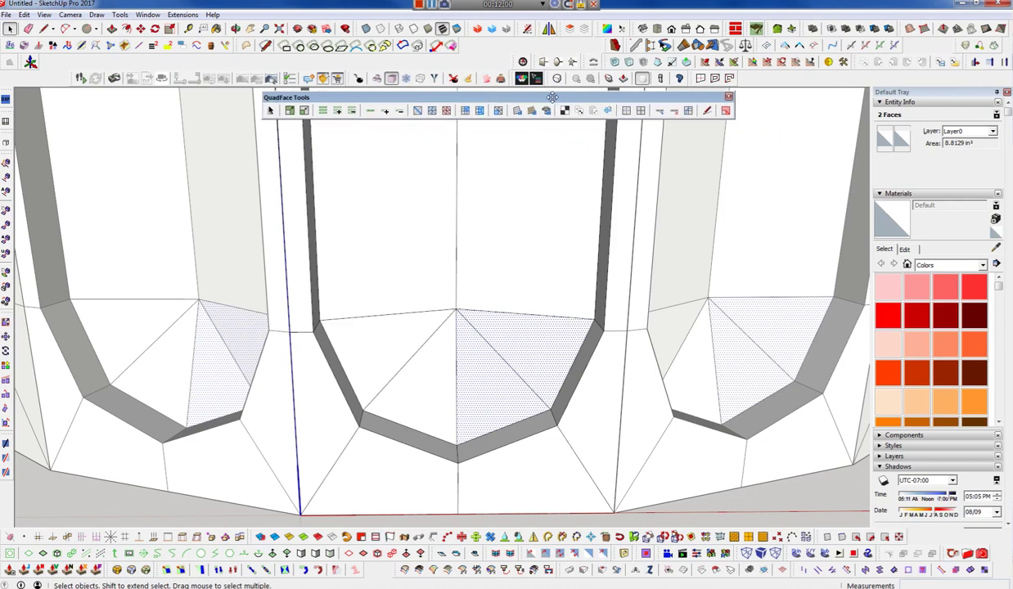
left_click(480, 115)
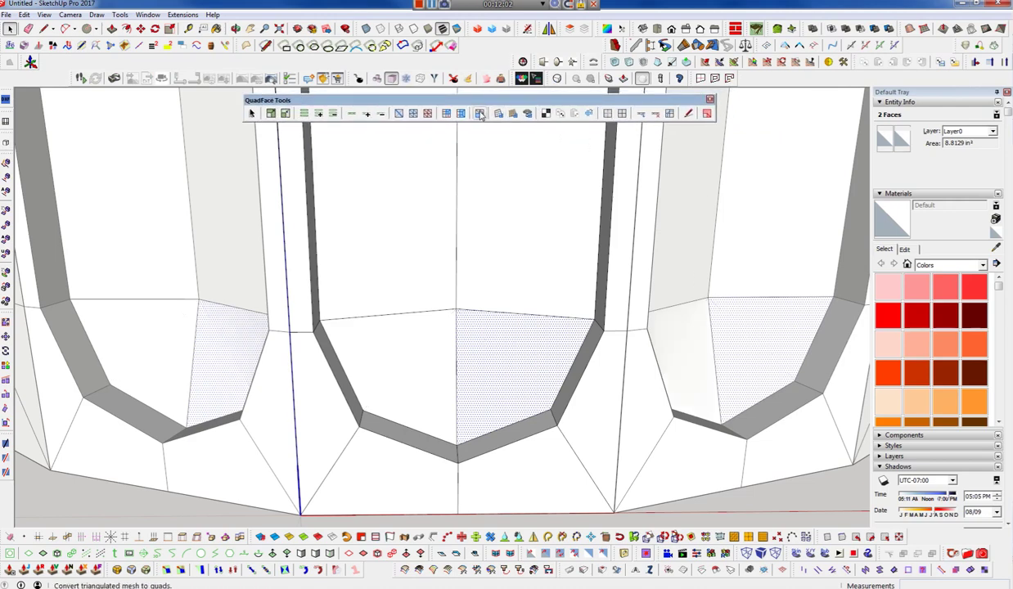
- Orbit and zoom around the cylinder to inspect the chamfered flute feet along the base
scroll(452, 390, "down", 2)
scroll(449, 392, "down", 3)
scroll(449, 392, "down", 3)
mouse_move(450, 393)
middle_mouse_down()
mouse_move(529, 398)
mouse_move(335, 323)
mouse_move(221, 260)
mouse_move(273, 228)
mouse_move(630, 138)
mouse_move(841, 147)
mouse_move(757, 177)
middle_mouse_up()
scroll(515, 395, "up", 3)
scroll(515, 395, "up", 2)
scroll(585, 310, "up", 1)
scroll(572, 392, "up", 3)
scroll(509, 416, "up", 2)
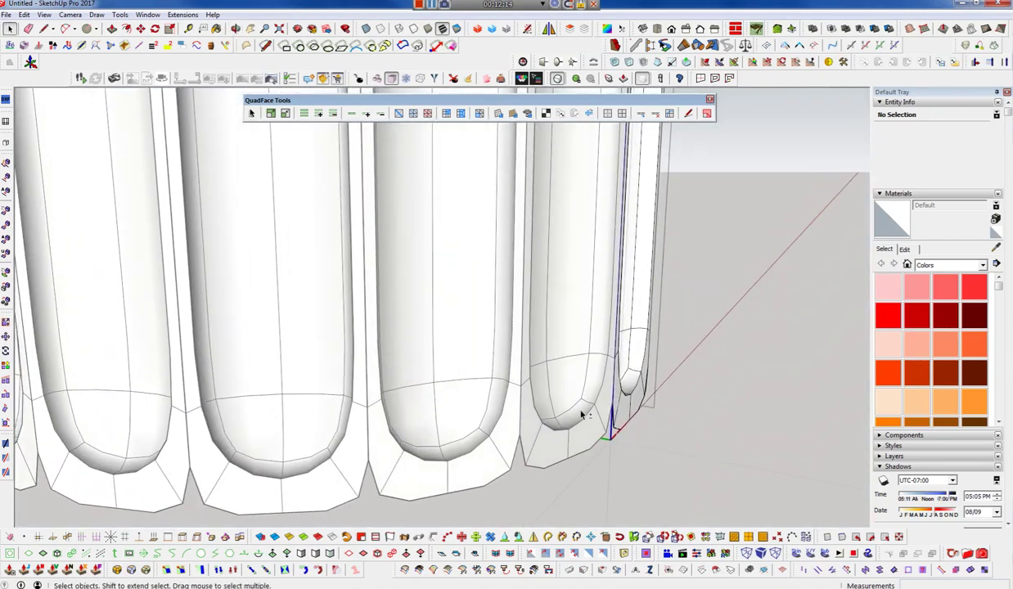
scroll(561, 397, "up", 2)
scroll(562, 396, "up", 2)
scroll(561, 401, "up", 2)
mouse_move(566, 428)
middle_mouse_down()
mouse_move(528, 460)
mouse_move(499, 452)
mouse_move(453, 462)
middle_mouse_up()
scroll(529, 459, "down", 2)
scroll(533, 458, "down", 2)
scroll(535, 460, "down", 2)
- Select several complete rings of flute faces around the cylinder
left_click(432, 453)
double_click(398, 463)
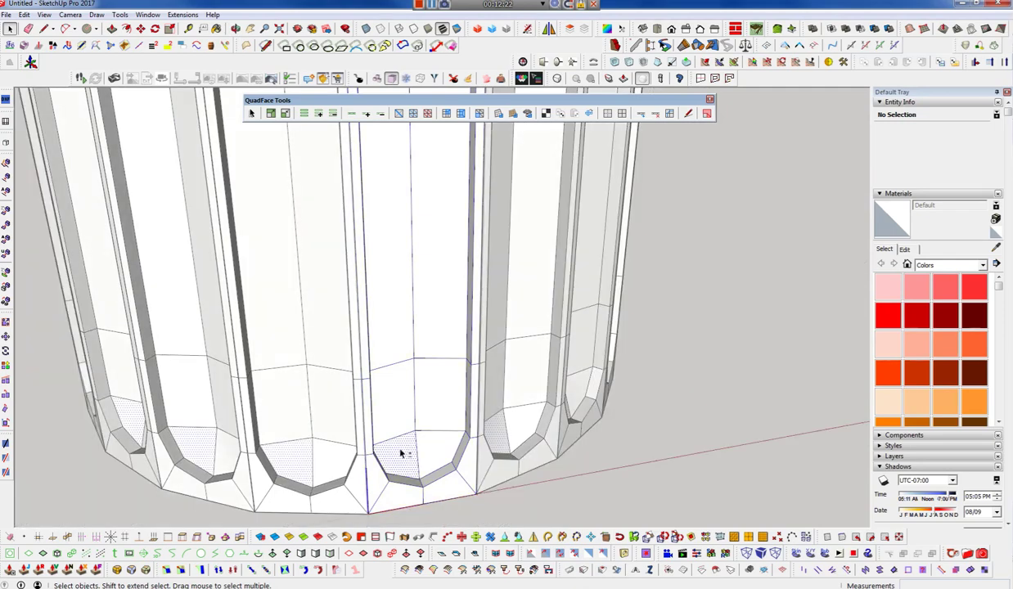
scroll(405, 428, "down", 3)
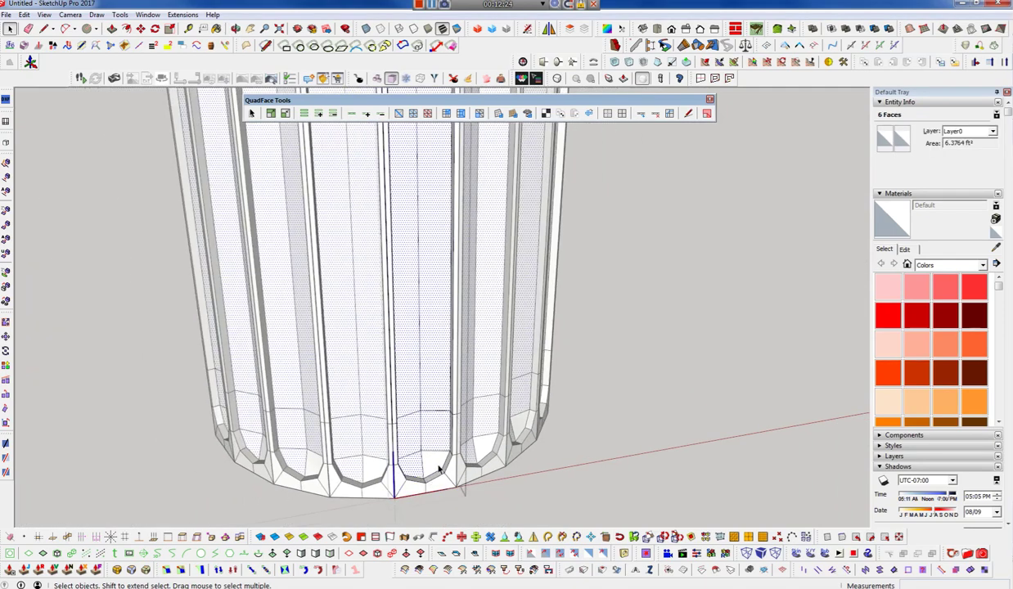
middle_click_drag(426, 488, 443, 348)
scroll(395, 485, "up", 3)
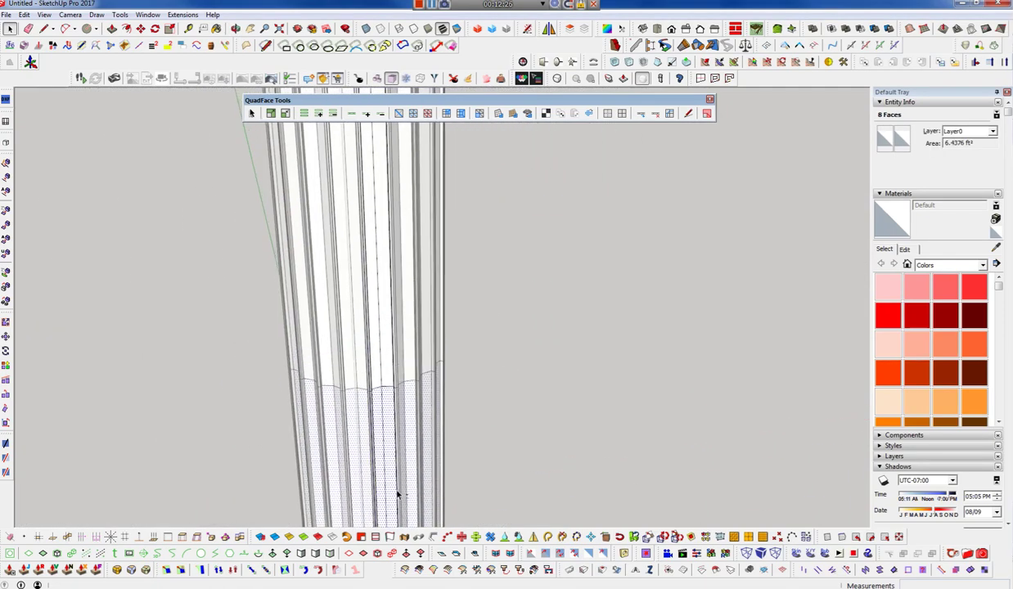
double_click(378, 386)
double_click(372, 363)
mouse_move(406, 195)
middle_mouse_down()
mouse_move(372, 181)
mouse_move(382, 436)
mouse_move(377, 409)
middle_mouse_up()
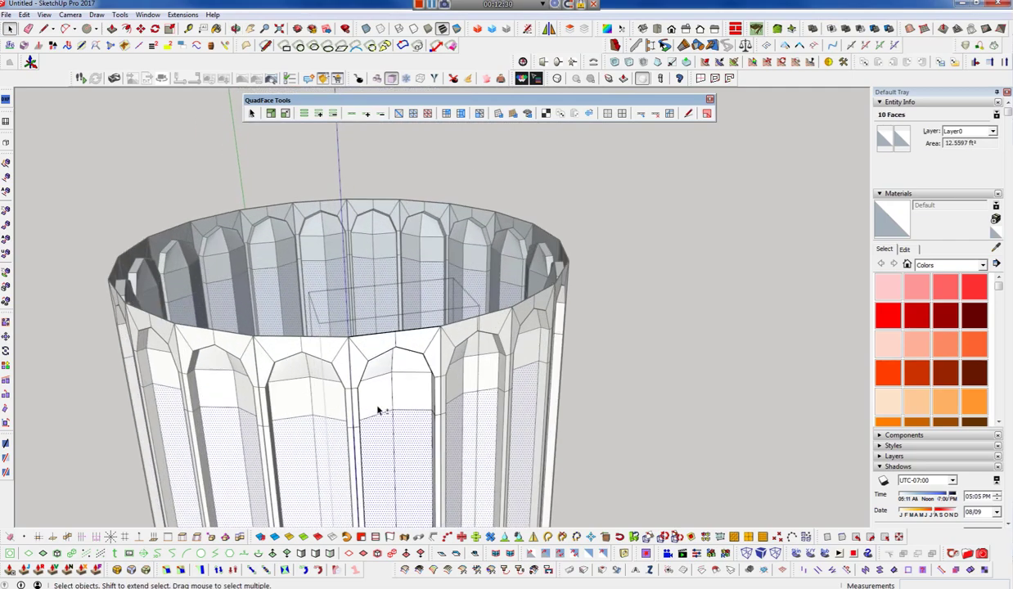
double_click(390, 363)
scroll(421, 409, "up", 3)
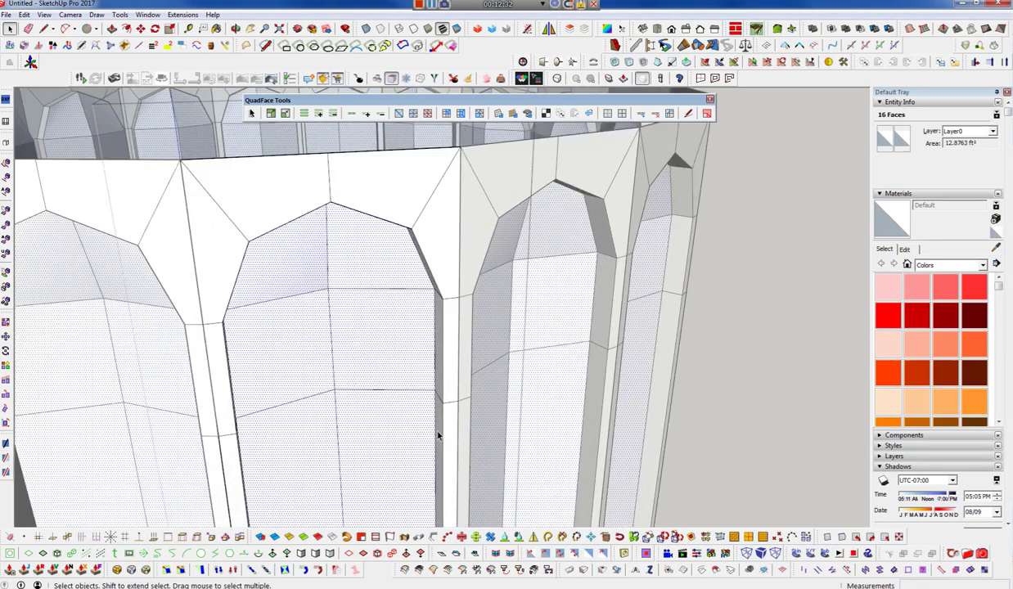
scroll(438, 436, "up", 3)
scroll(450, 412, "up", 2)
scroll(425, 377, "up", 2)
- Move the selected flute face rings about 5/8"
key("m")
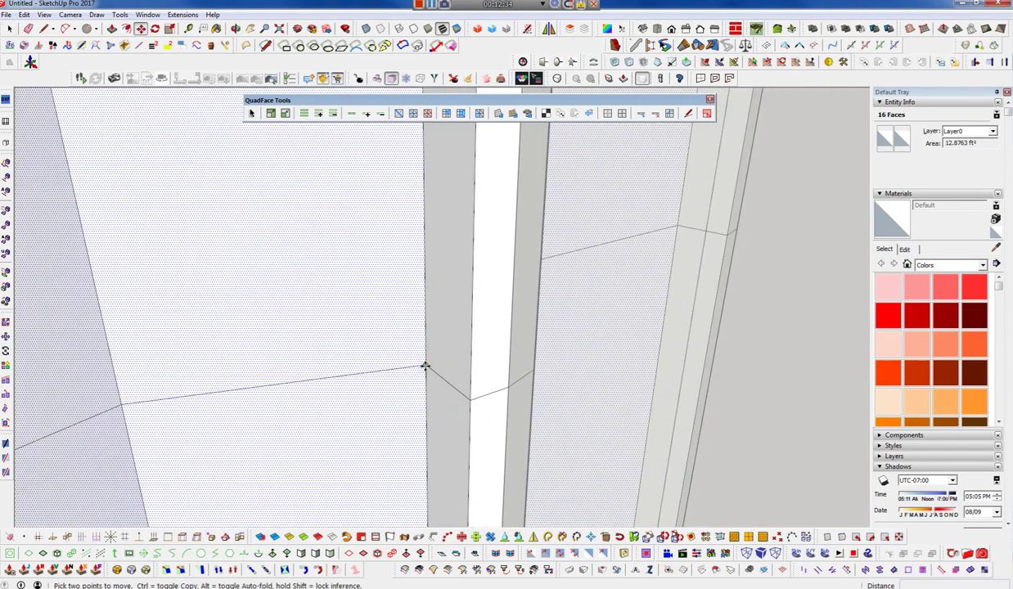
left_click(425, 365)
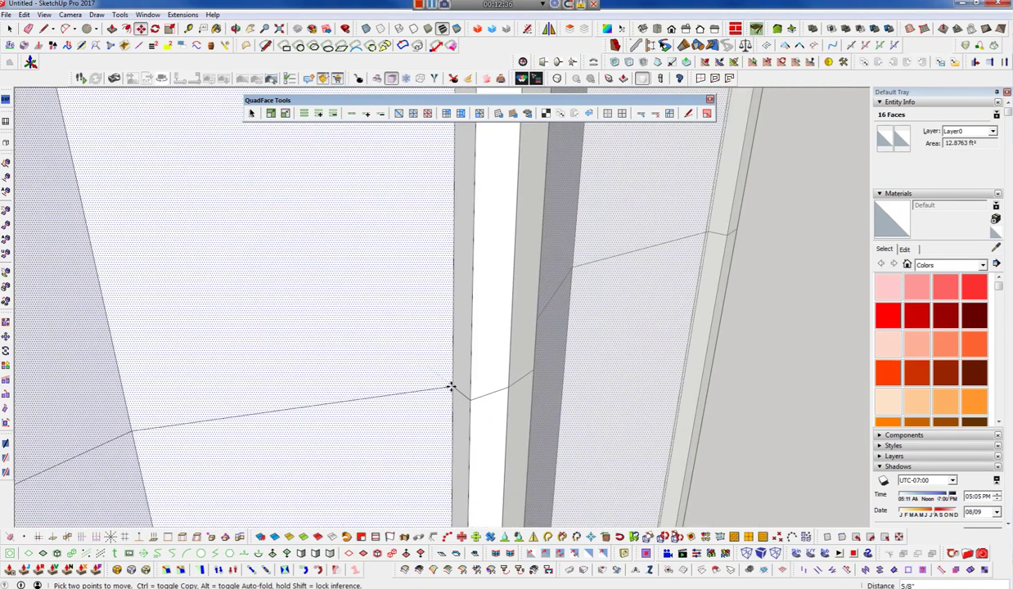
left_click(446, 385)
scroll(391, 325, "down", 2)
scroll(390, 326, "down", 1)
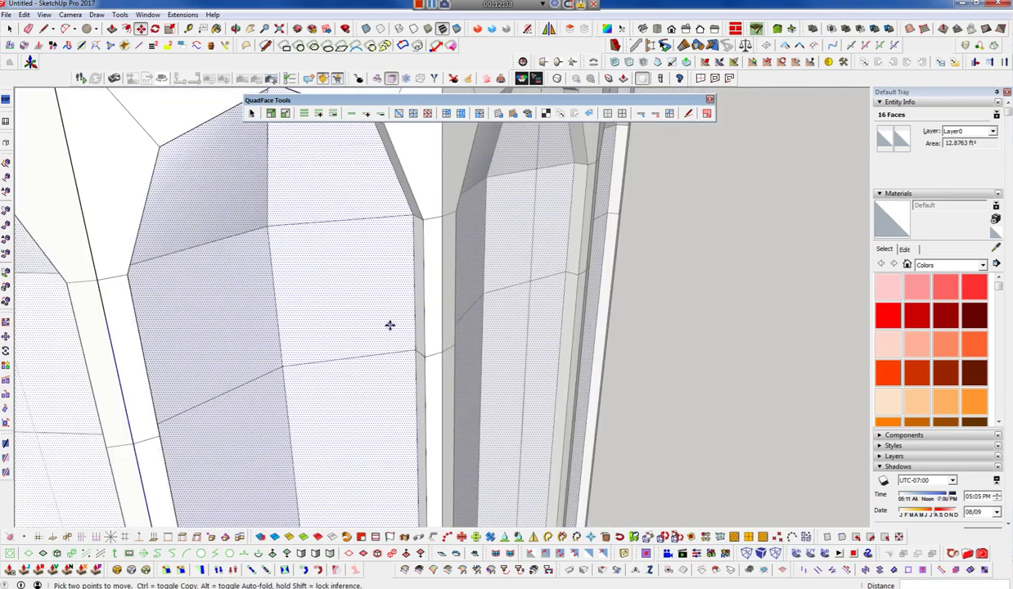
scroll(389, 325, "down", 3)
scroll(384, 327, "down", 2)
key("space")
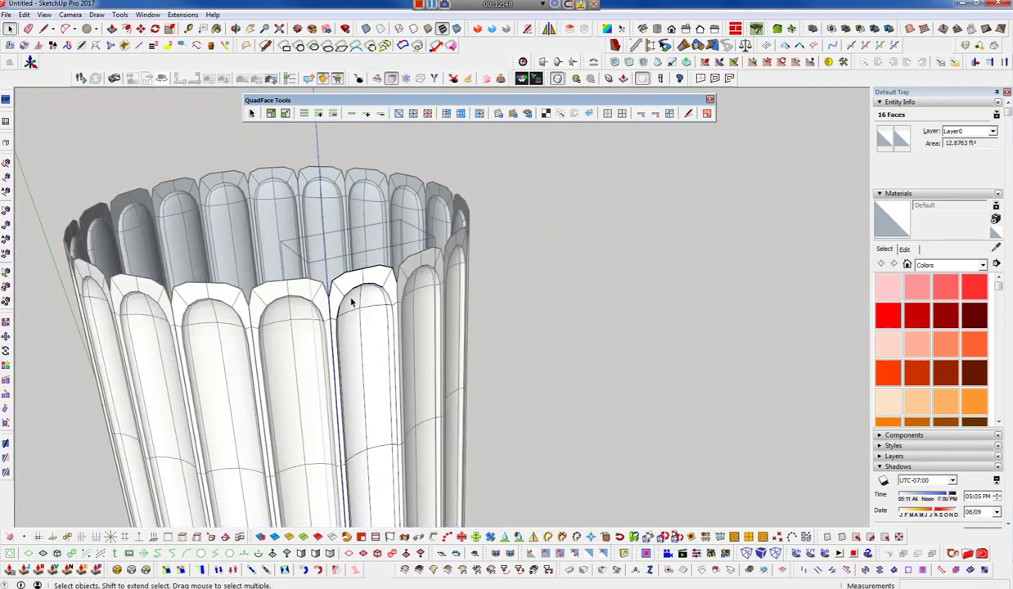
- Clear the selection and orbit to preview the flute tops as smooth rounded channels
key("ctrl+t")
scroll(360, 310, "up", 3)
scroll(377, 319, "up", 2)
key("o")
scroll(344, 264, "up", 2)
mouse_move(328, 139)
left_mouse_down()
mouse_move(440, 194)
mouse_move(407, 196)
left_mouse_up()
key("space")
scroll(407, 197, "down", 2)
scroll(406, 196, "down", 2)
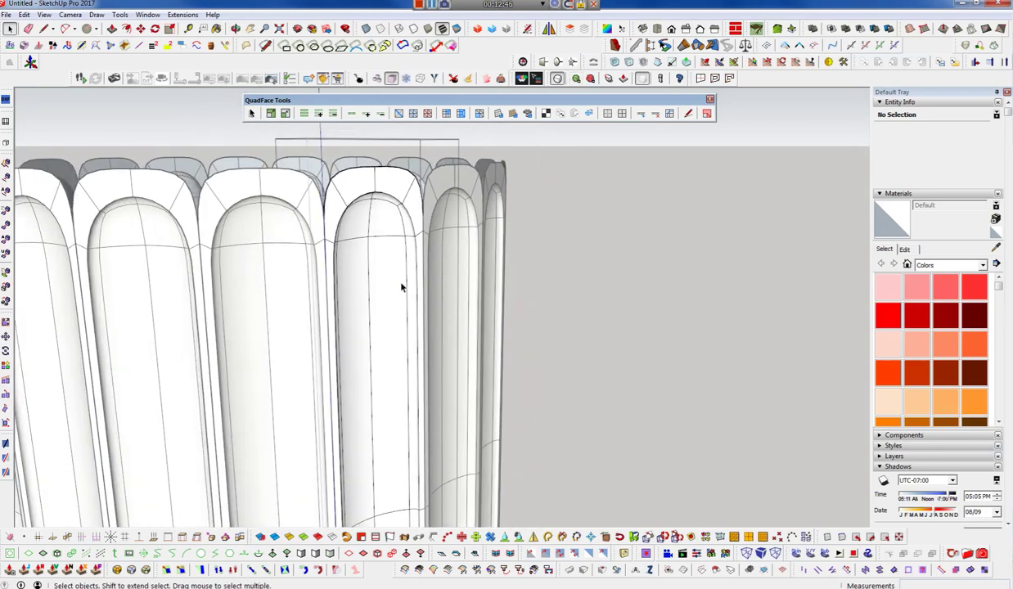
mouse_move(402, 287)
middle_mouse_down()
mouse_move(233, 133)
mouse_move(317, 282)
middle_mouse_up()
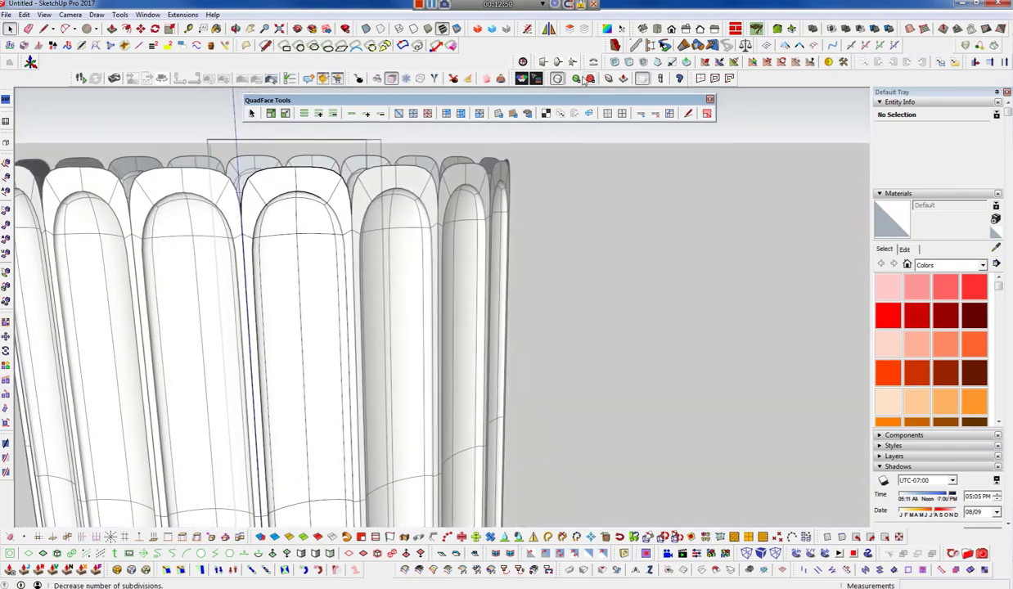
- Return the flutes to the faceted cage mesh and select the column group
left_click(557, 78)
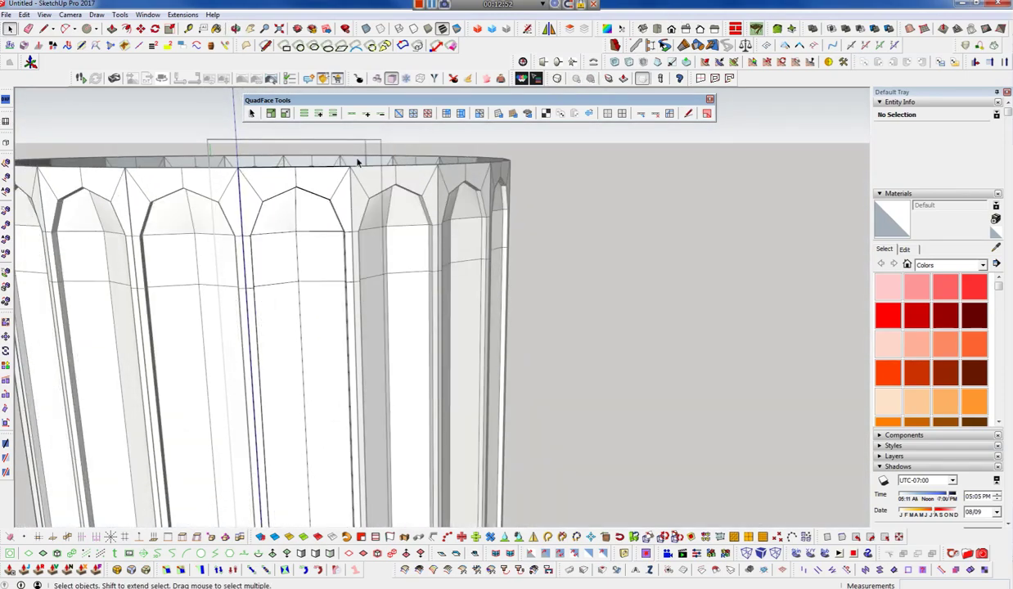
scroll(363, 217, "down", 2)
middle_click_drag(363, 217, 368, 280)
left_click(375, 279)
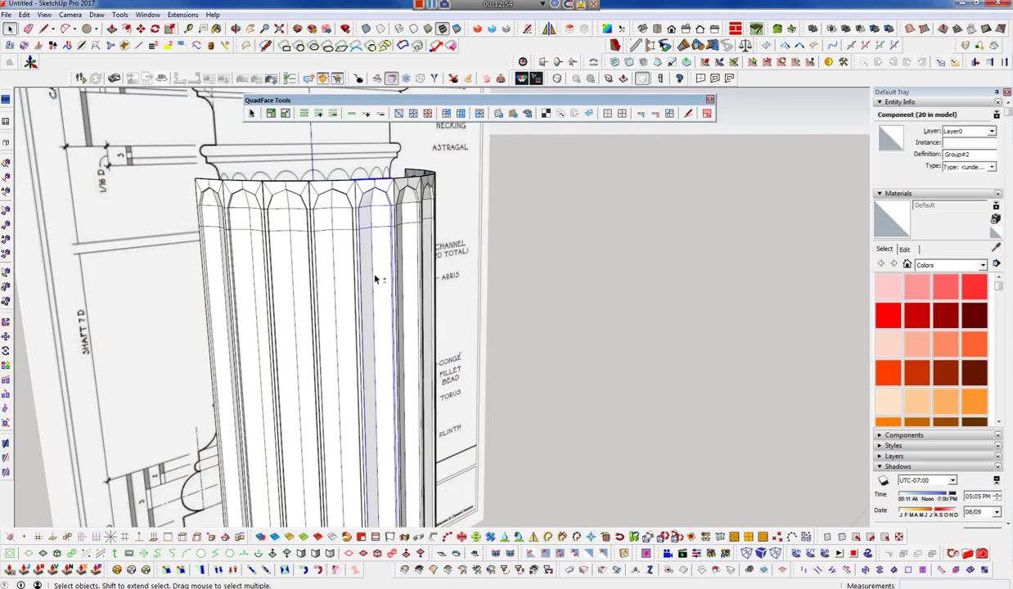
mouse_move(431, 313)
middle_mouse_down()
mouse_move(335, 233)
mouse_move(222, 276)
middle_mouse_up()
left_click(401, 226)
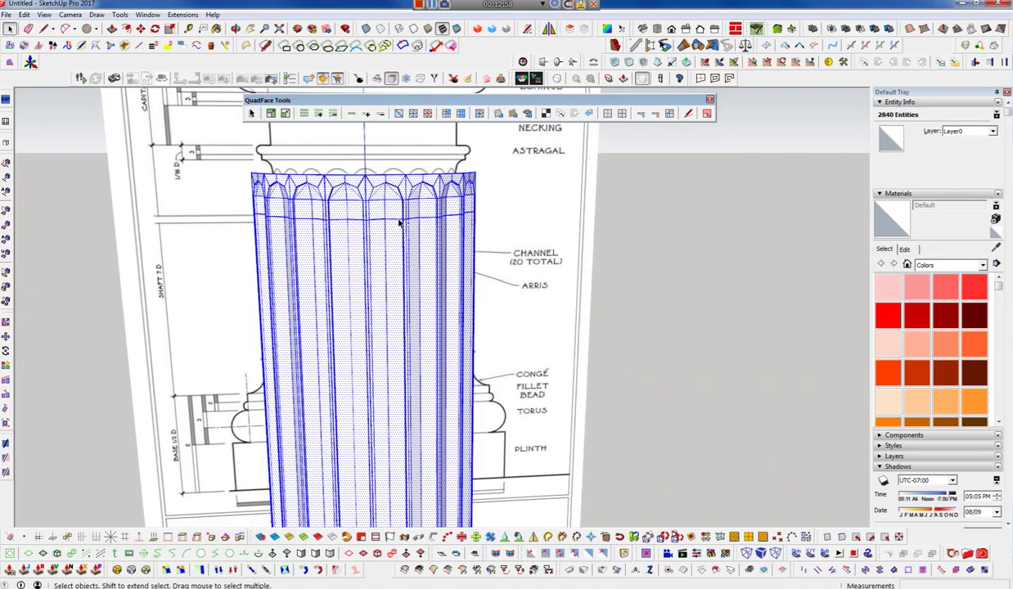
- Zoom in on the plinth and torus of the reference drawing's column base
scroll(397, 209, "down", 2)
scroll(397, 210, "down", 2)
mouse_move(376, 417)
middle_mouse_down()
mouse_move(381, 408)
mouse_move(406, 439)
mouse_move(413, 340)
middle_mouse_up()
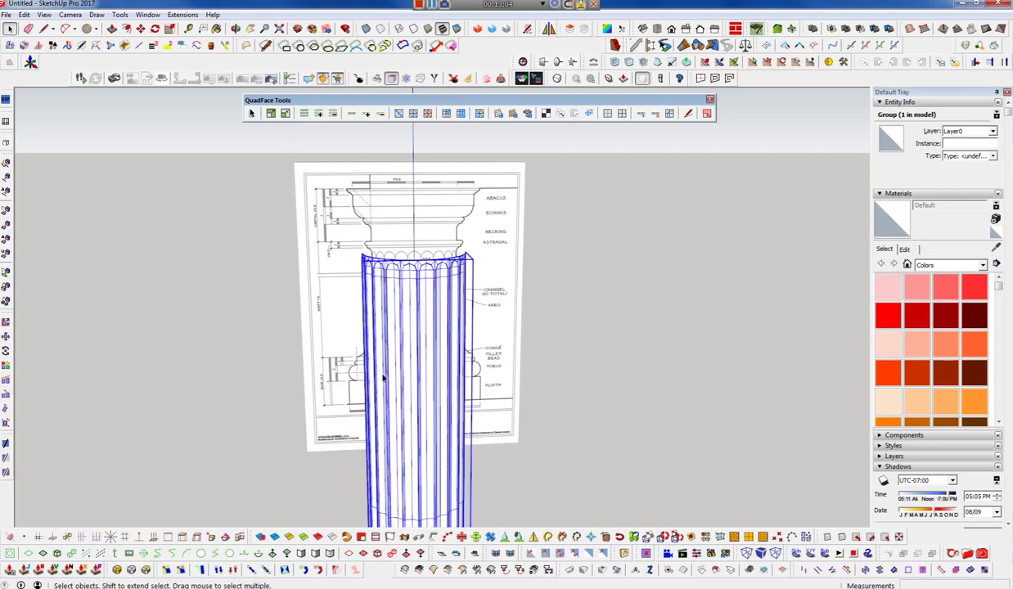
middle_click_drag(384, 380, 402, 244)
scroll(439, 211, "up", 3)
scroll(440, 211, "up", 3)
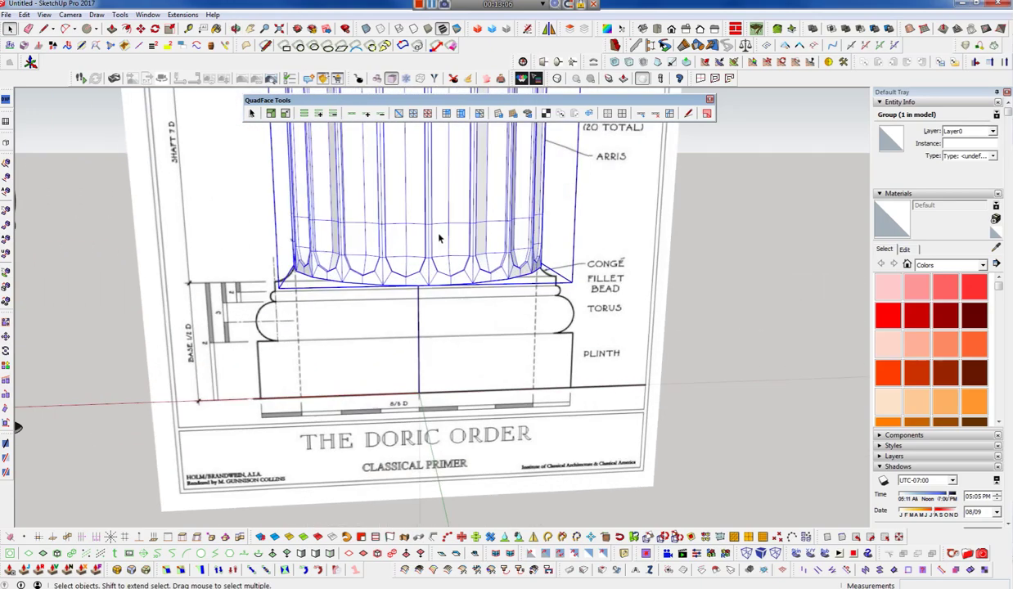
scroll(436, 237, "up", 2)
mouse_move(486, 208)
middle_mouse_down()
mouse_move(500, 229)
mouse_move(432, 228)
mouse_move(459, 228)
mouse_move(458, 158)
middle_mouse_up()
scroll(409, 364, "up", 2)
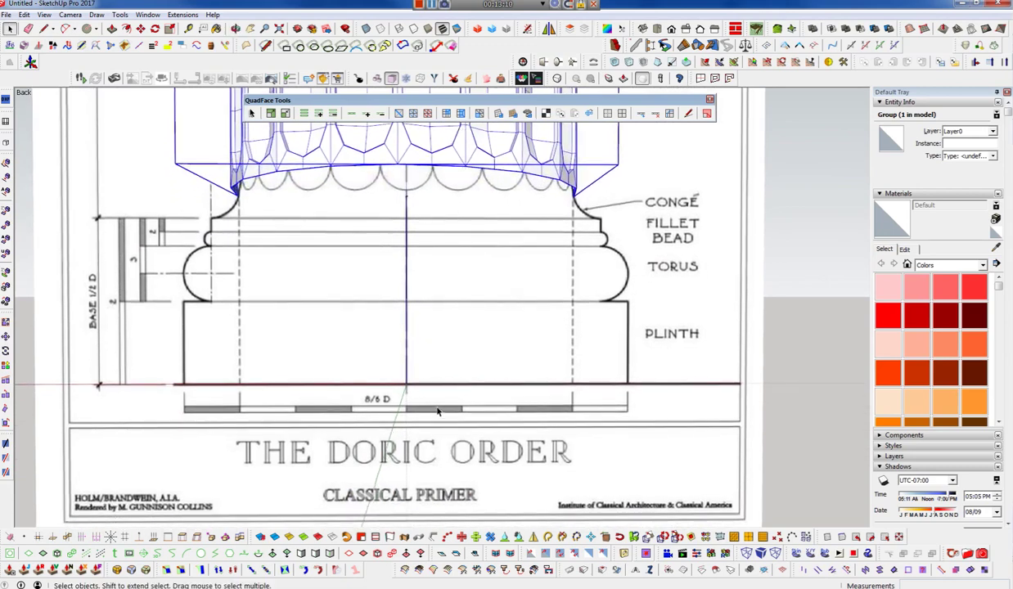
scroll(409, 364, "up", 2)
key("l")
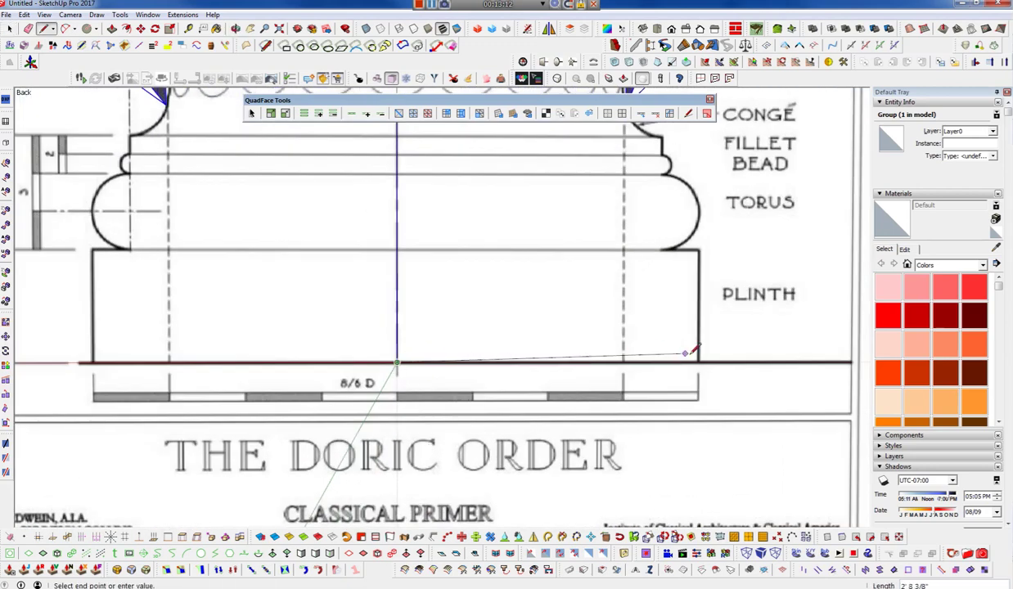
- Trace the torus arc and the half-circle bead arc above the plinth
left_click(698, 360)
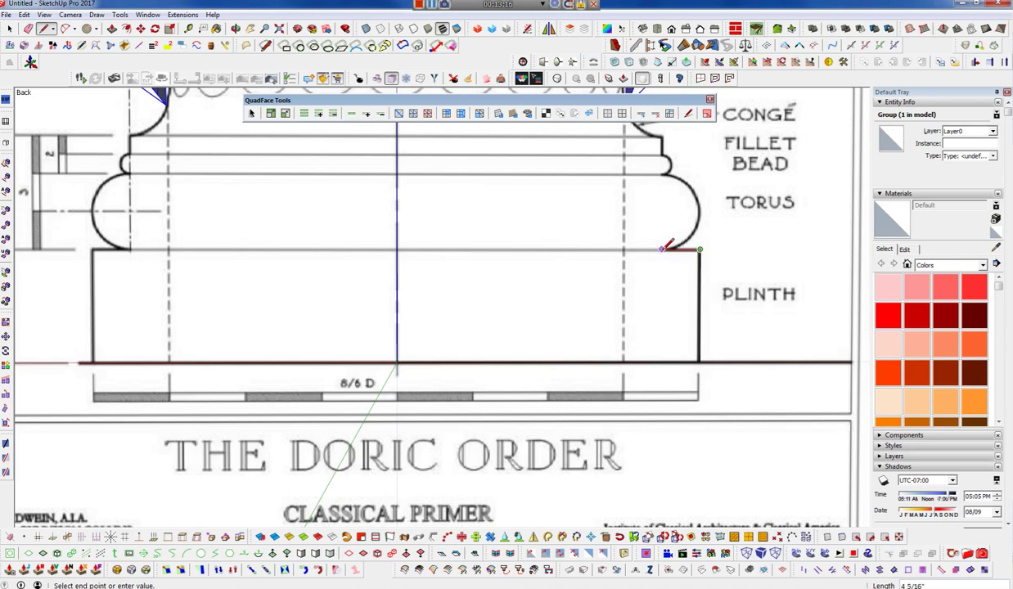
key("a")
left_click(662, 249)
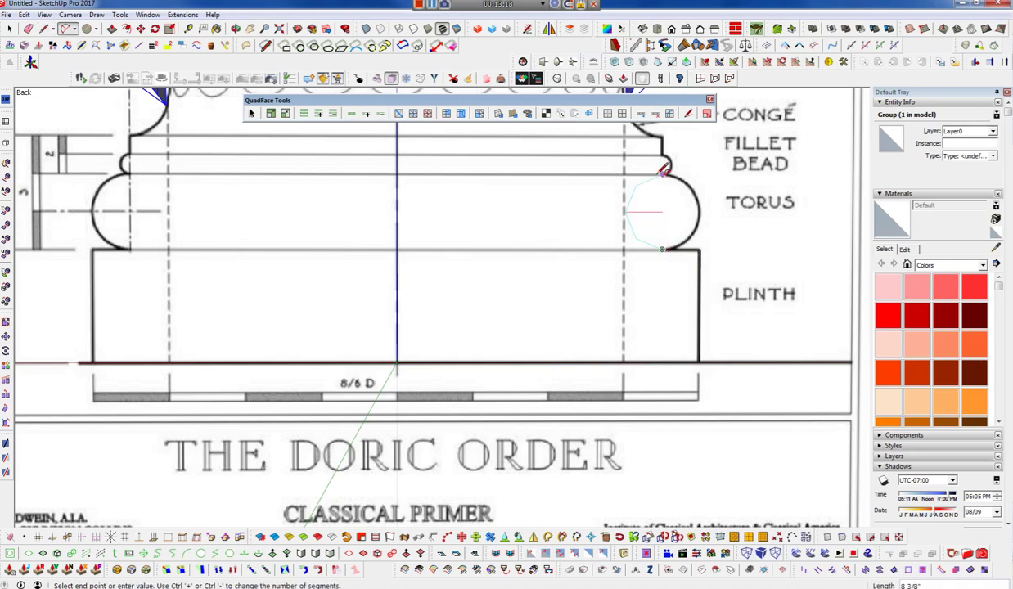
left_click(663, 173)
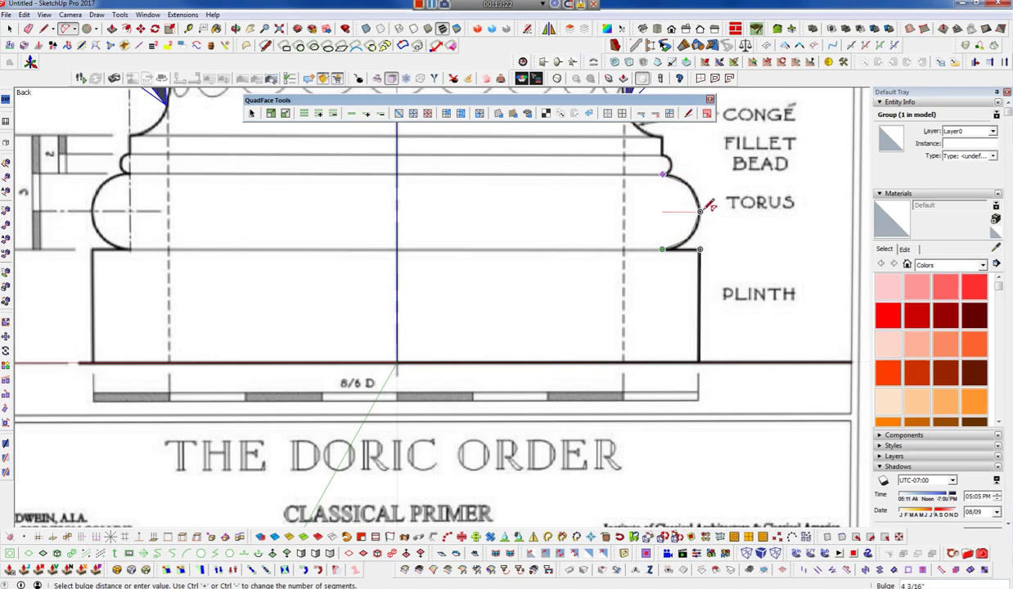
left_click(700, 211)
scroll(669, 158, "up", 3)
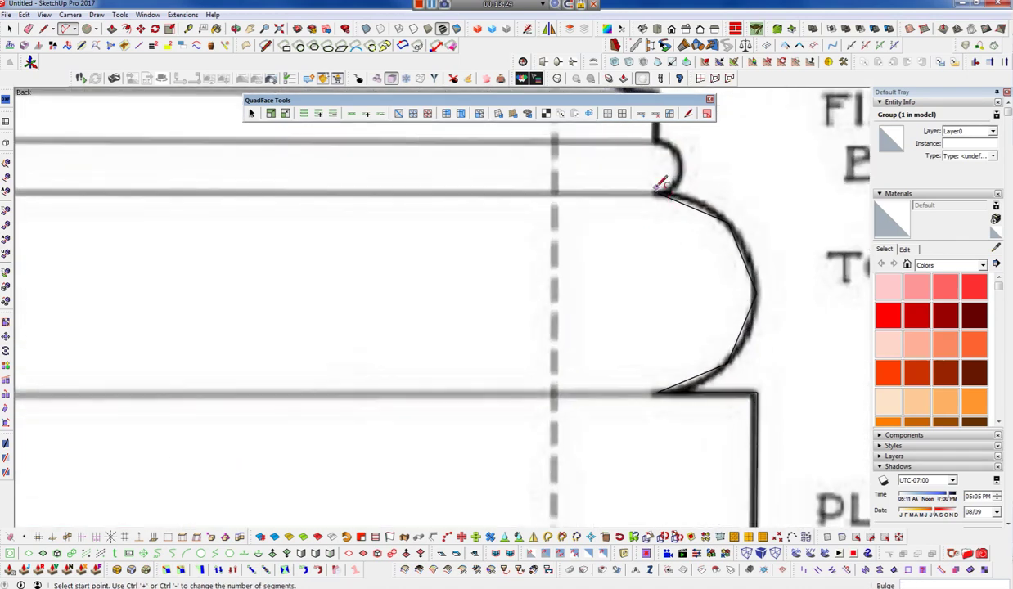
left_click(658, 193)
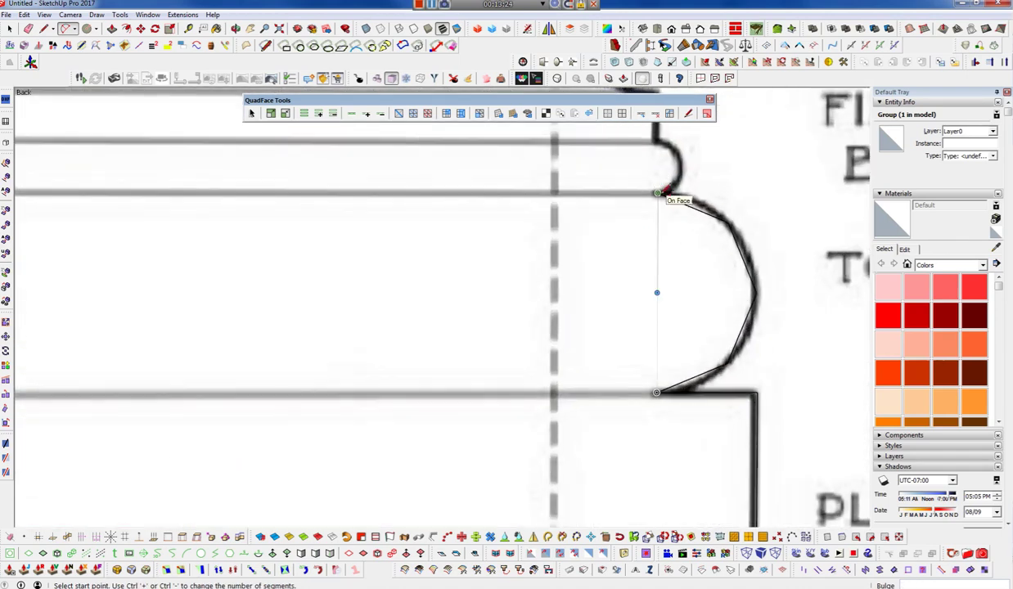
left_click(657, 142)
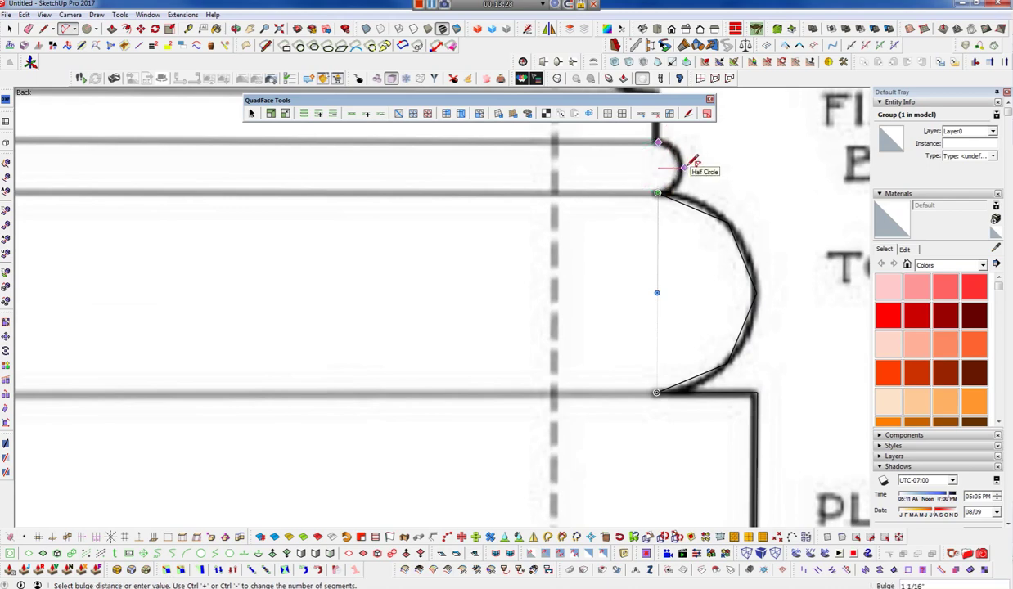
left_click(690, 166)
- Draw the straight fillet line and the congé arc up to the shaft's base
middle_click_drag(684, 163, 624, 339, "shift")
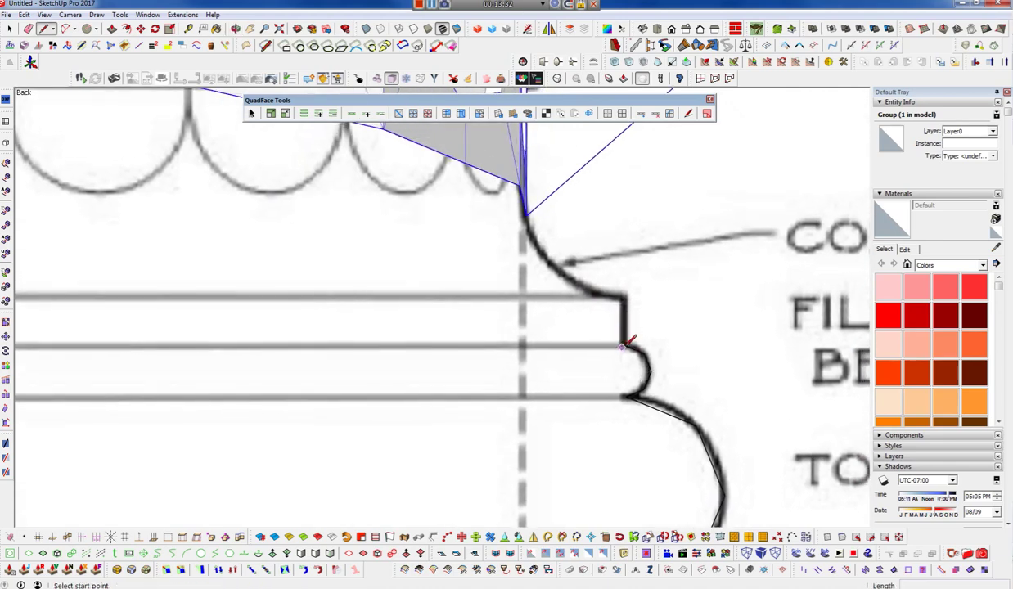
left_click(624, 344)
left_click(625, 296)
key("a")
left_click(625, 297)
left_click(526, 215)
left_click(545, 245)
- Close the profile with a line from the congé's top to the centre axis
middle_click_drag(587, 317, 501, 222)
key("l")
left_click(504, 210)
scroll(723, 211, "down", 2)
scroll(720, 215, "down", 2)
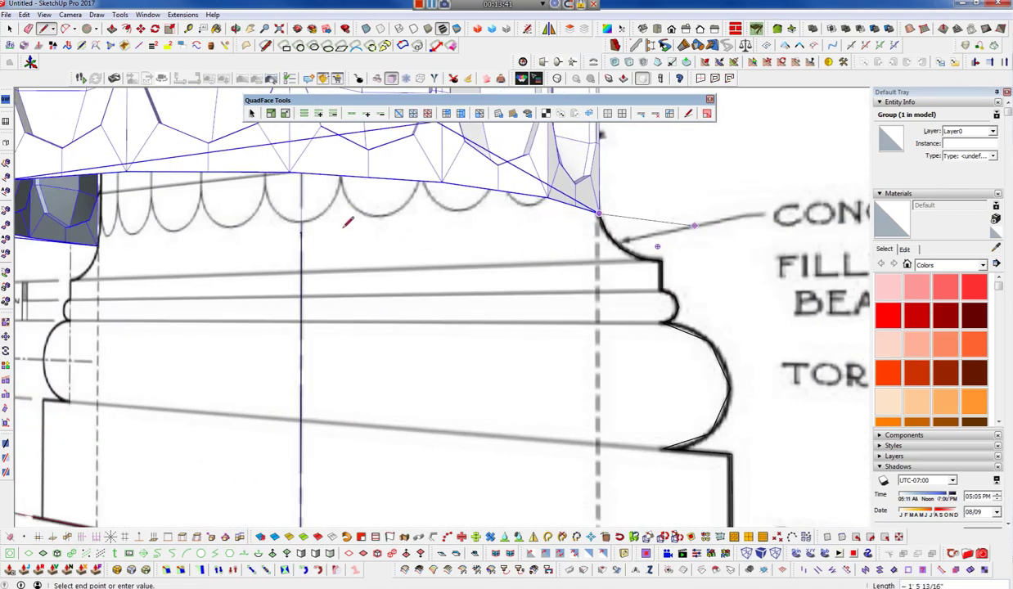
left_click(302, 232)
scroll(486, 216, "down", 2)
scroll(543, 336, "down", 2)
key("space")
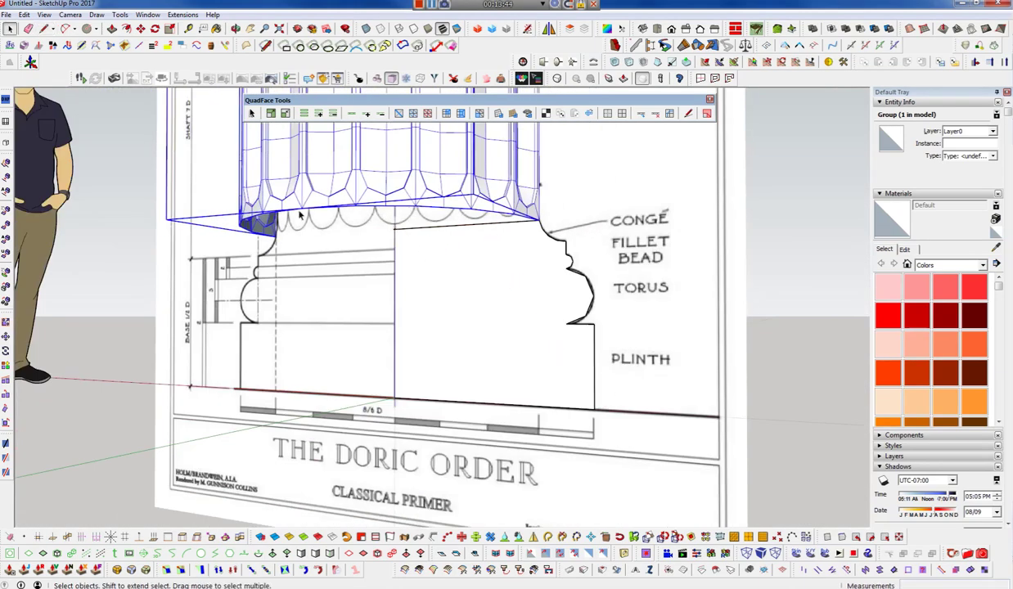
- Select the new closed profile face and orbit to check it straight on
scroll(374, 231, "up", 2)
scroll(381, 224, "up", 3)
left_click(440, 247)
scroll(450, 225, "down", 2)
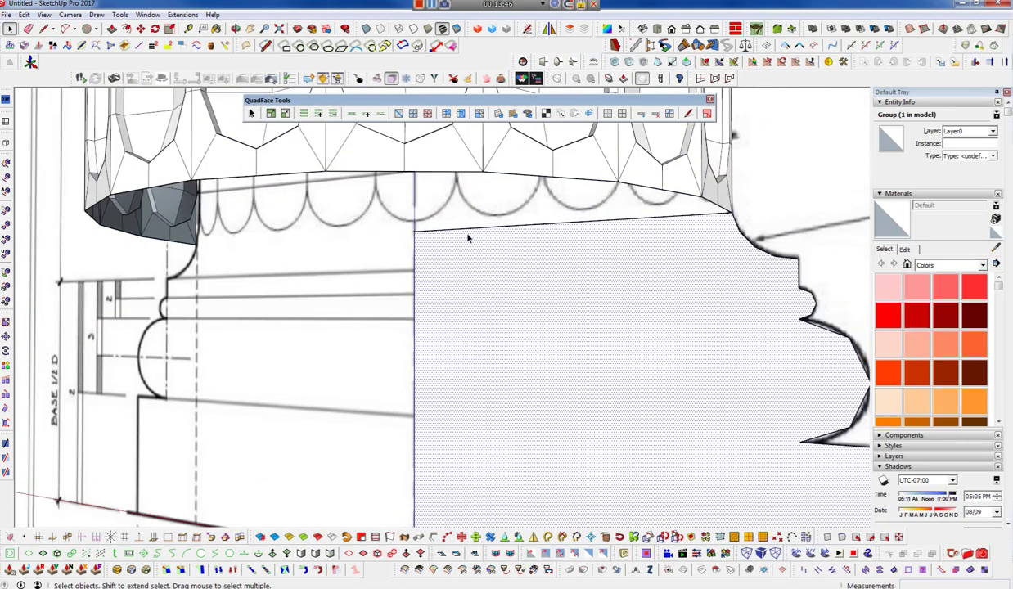
scroll(537, 274, "down", 2)
mouse_move(537, 274)
middle_mouse_down()
mouse_move(418, 389)
mouse_move(565, 219)
mouse_move(500, 328)
mouse_move(569, 258)
middle_mouse_up()
scroll(648, 131, "up", 3)
mouse_move(649, 131)
middle_mouse_down()
mouse_move(564, 277)
mouse_move(635, 289)
middle_mouse_up()
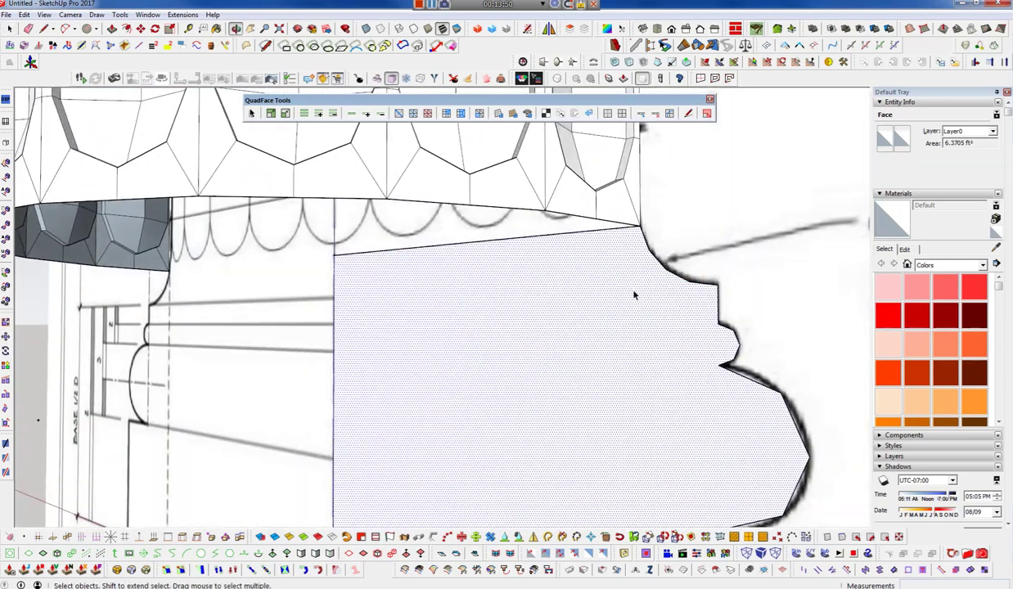
scroll(617, 211, "down", 2)
scroll(618, 211, "down", 2)
- Open the fluted column shaft group for editing
left_click(618, 211)
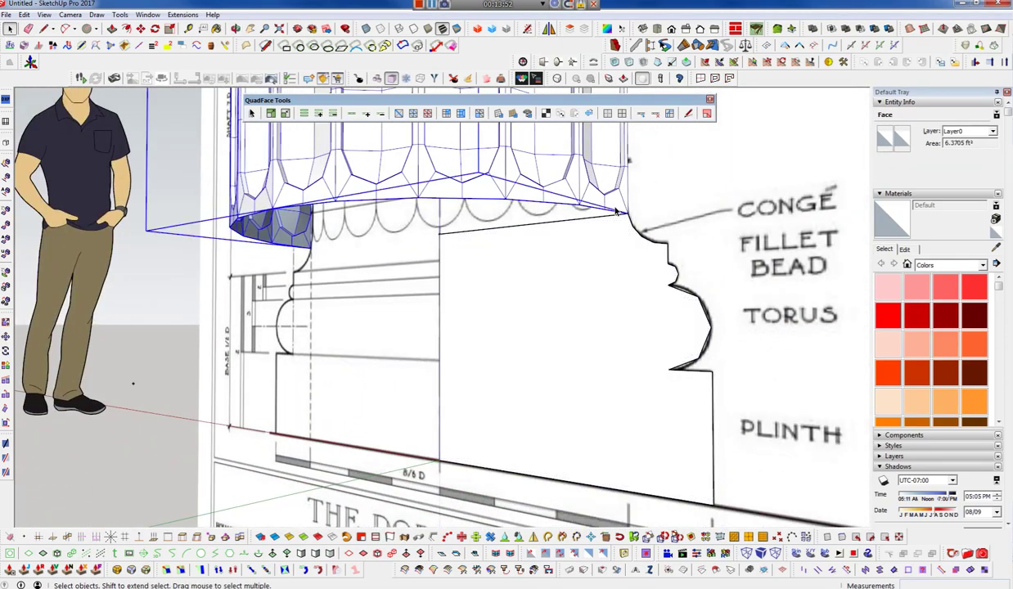
double_click(516, 181)
mouse_move(515, 182)
middle_mouse_down()
mouse_move(560, 185)
mouse_move(549, 219)
middle_mouse_up()
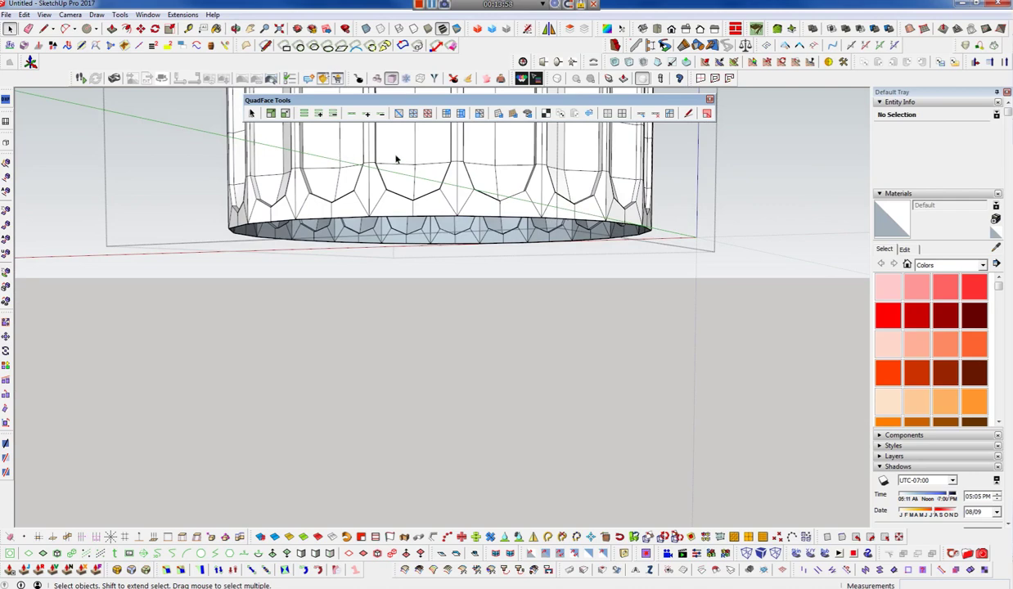
- Select the shaft mesh and keep only its border edges selected
left_click(442, 219)
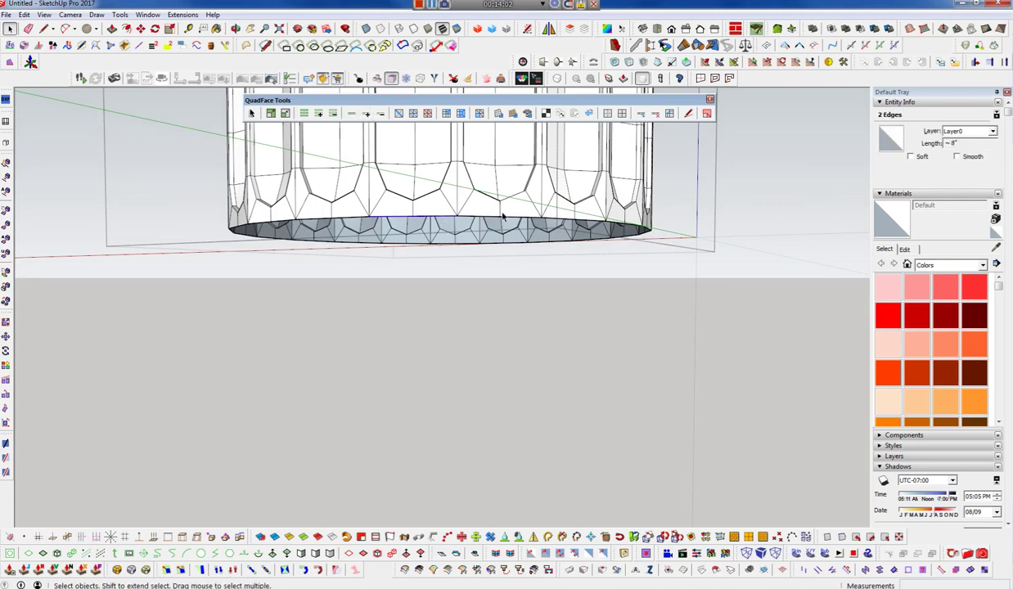
scroll(458, 204, "up", 3)
scroll(405, 217, "up", 3)
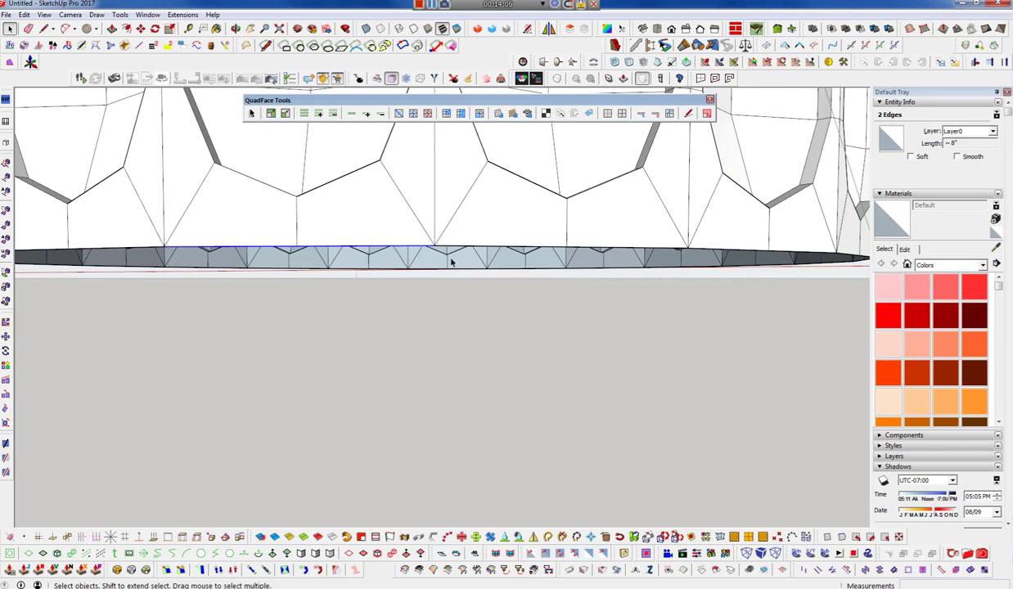
scroll(531, 243, "down", 2)
scroll(527, 246, "down", 2)
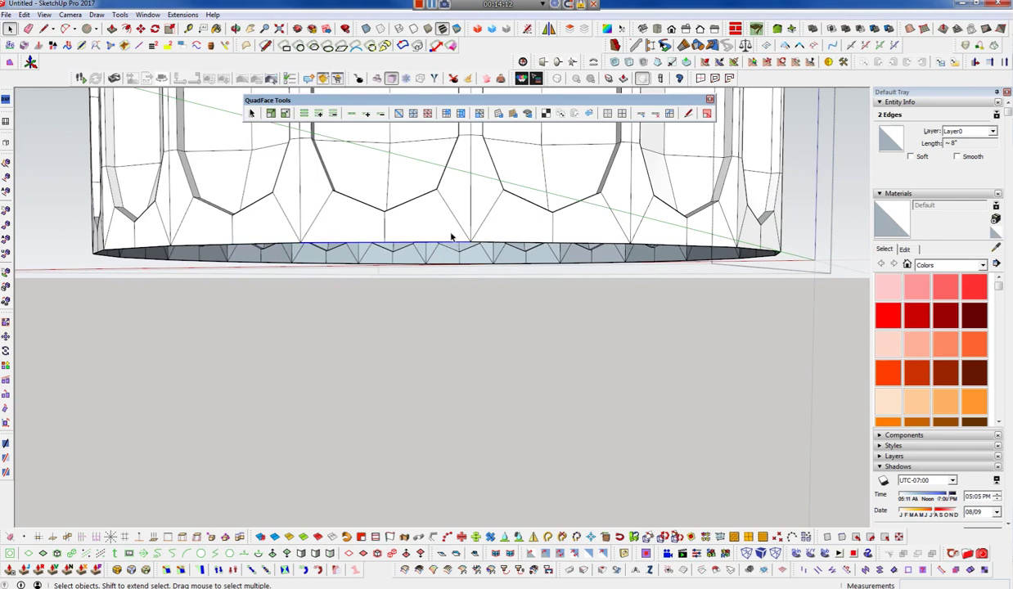
triple_click(456, 191)
right_click(457, 192)
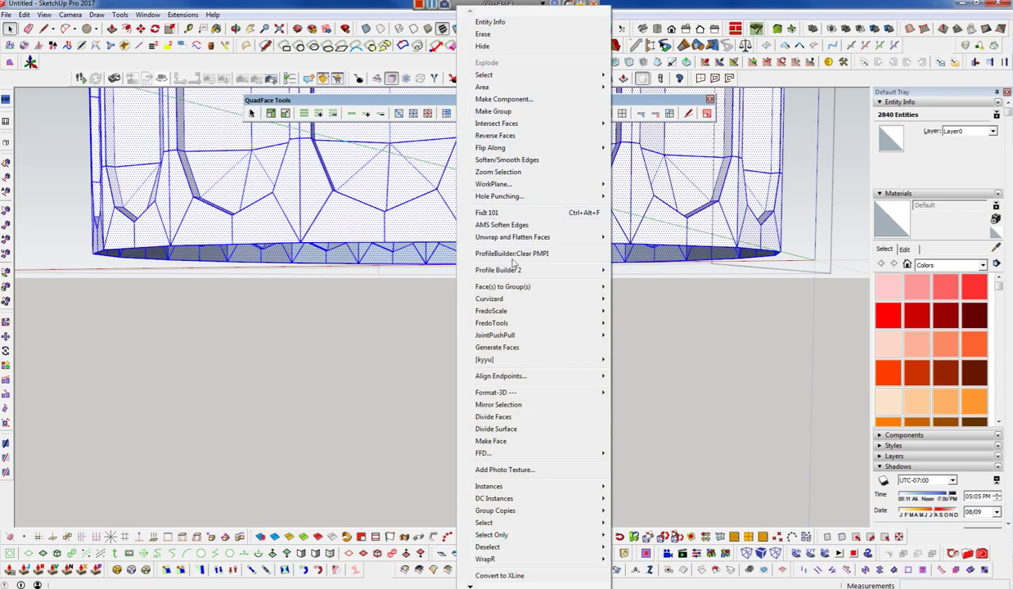
mouse_move(491, 534)
left_click(676, 530)
- Deselect the top rim so only the 40-edge bottom ring remains, then return to front view
mouse_move(518, 206)
middle_mouse_down()
mouse_move(565, 136)
mouse_move(564, 352)
middle_mouse_up()
scroll(520, 406, "down", 3)
scroll(515, 413, "down", 2)
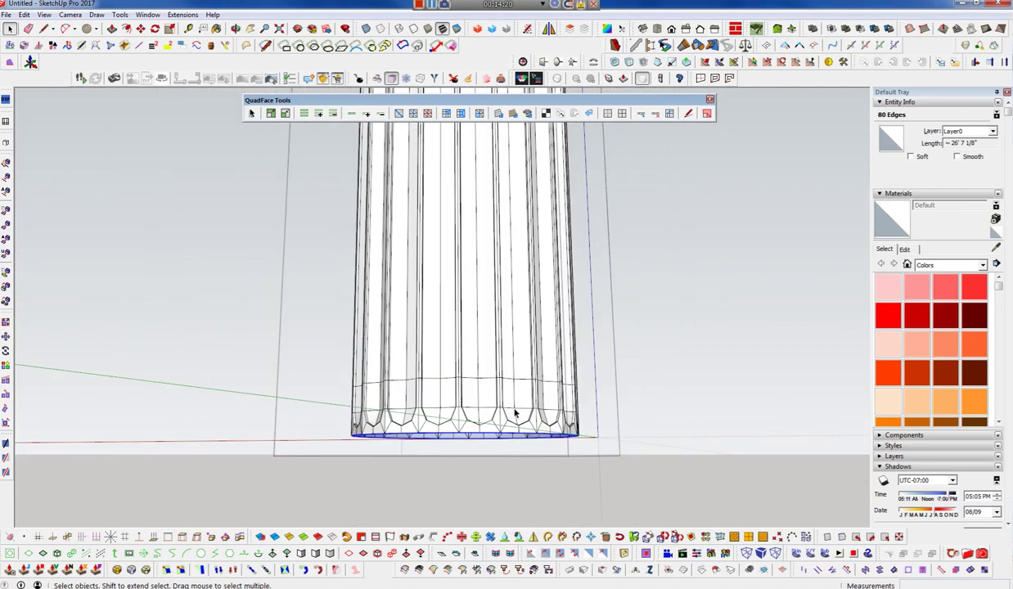
scroll(513, 409, "down", 3)
left_click(467, 216, "shift")
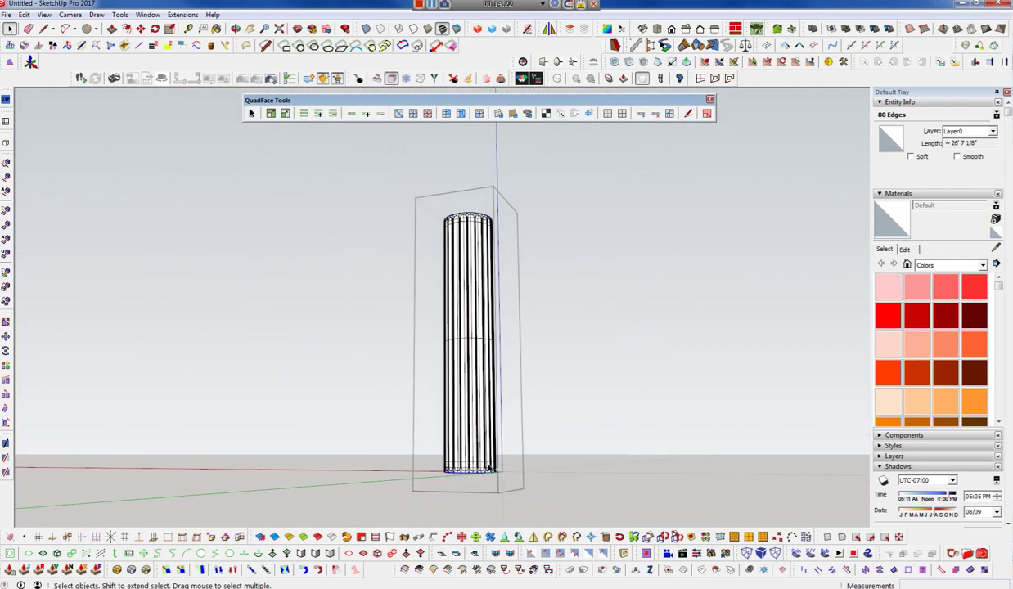
scroll(475, 339, "up", 3)
middle_click_drag(475, 339, 505, 377)
scroll(505, 377, "up", 3)
scroll(505, 377, "down", 1)
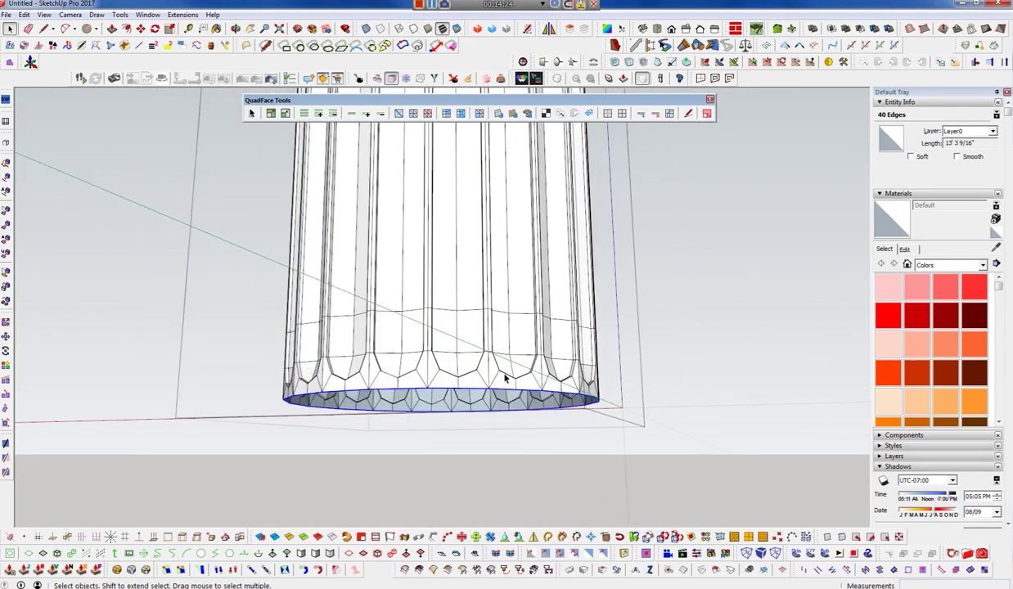
key("Page_Down")
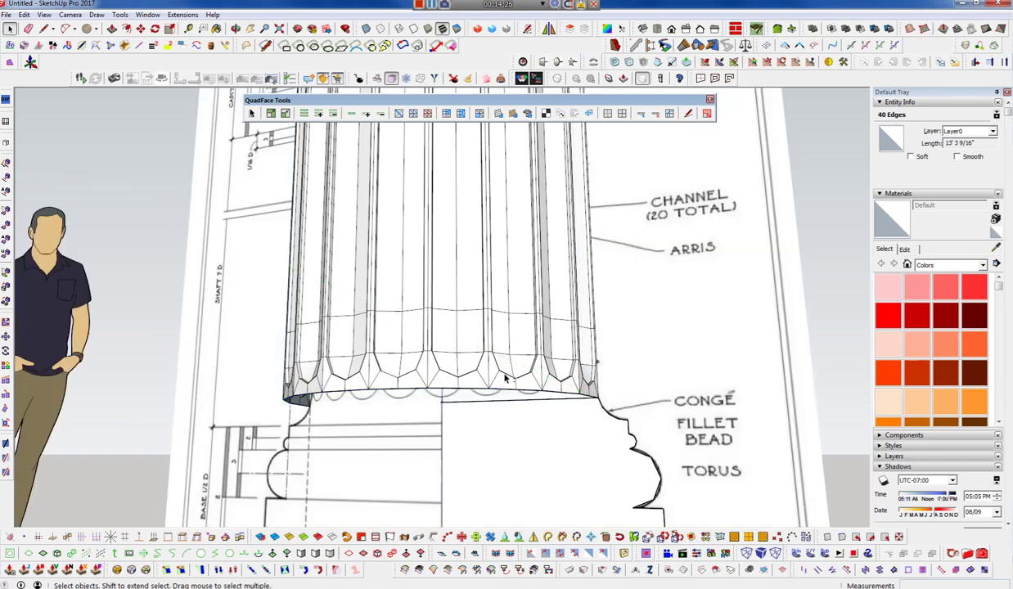
- Group the profile face, hide the drawing, and Follow Me it around the bottom ring
left_click(487, 364)
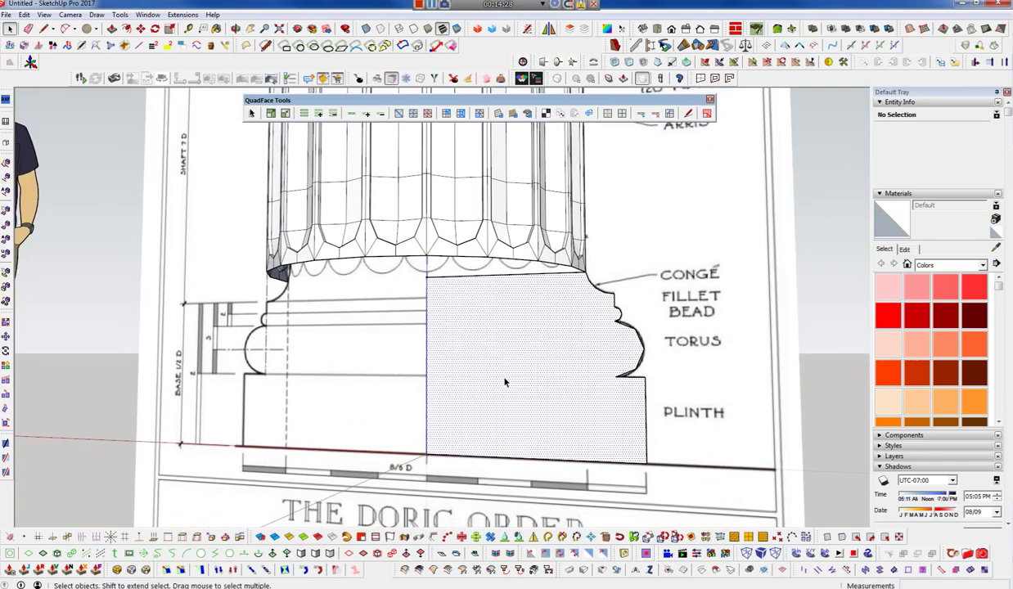
key("ctrl+g")
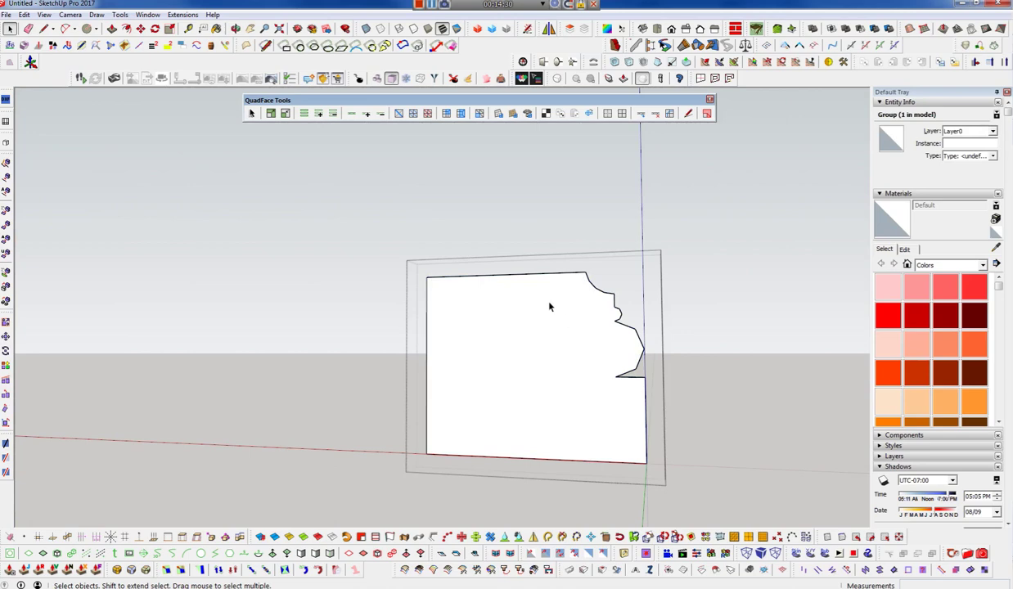
key("o")
mouse_move(557, 374)
left_mouse_down()
mouse_move(598, 455)
mouse_move(752, 485)
mouse_move(639, 493)
mouse_move(746, 538)
left_mouse_up()
key("space")
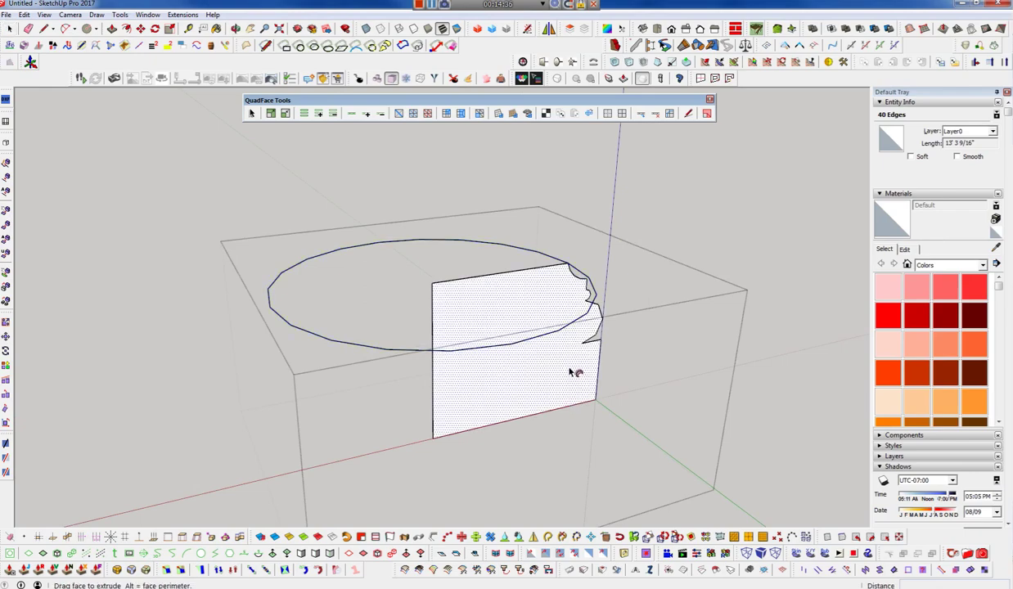
left_click(572, 377)
mouse_move(595, 468)
middle_mouse_down()
mouse_move(506, 452)
mouse_move(541, 453)
mouse_move(525, 452)
mouse_move(511, 281)
mouse_move(514, 438)
middle_mouse_up()
key("Page_Down")
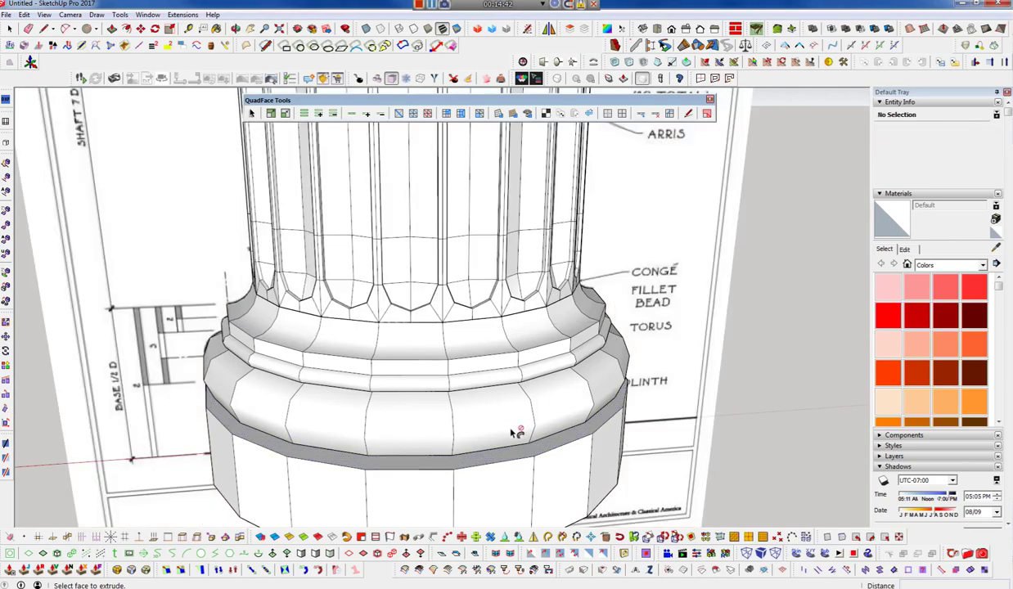
scroll(486, 288, "up", 2)
scroll(487, 288, "up", 3)
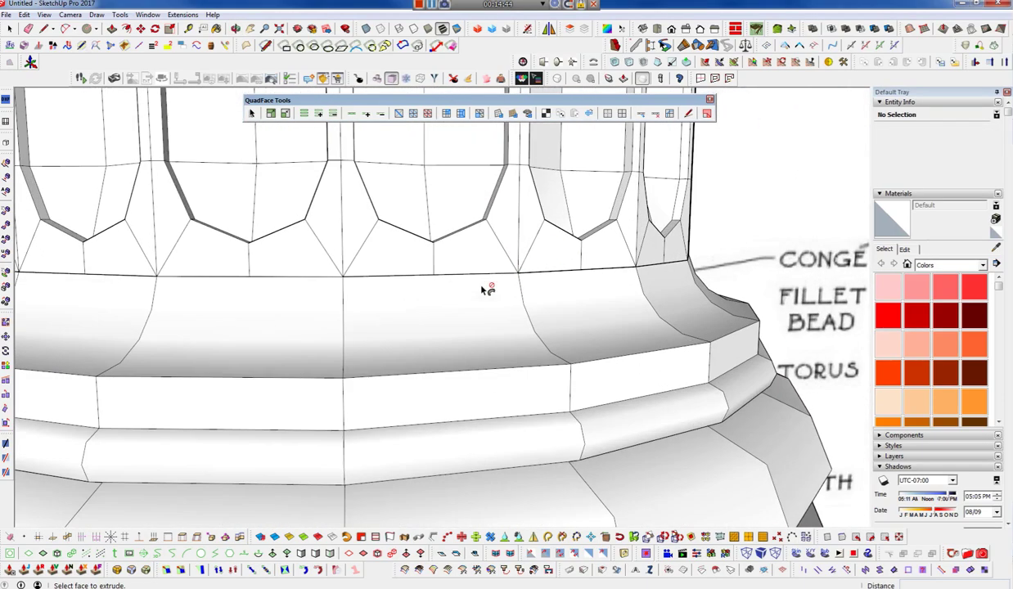
mouse_move(452, 283)
middle_mouse_down()
mouse_move(441, 366)
mouse_move(400, 253)
middle_mouse_up()
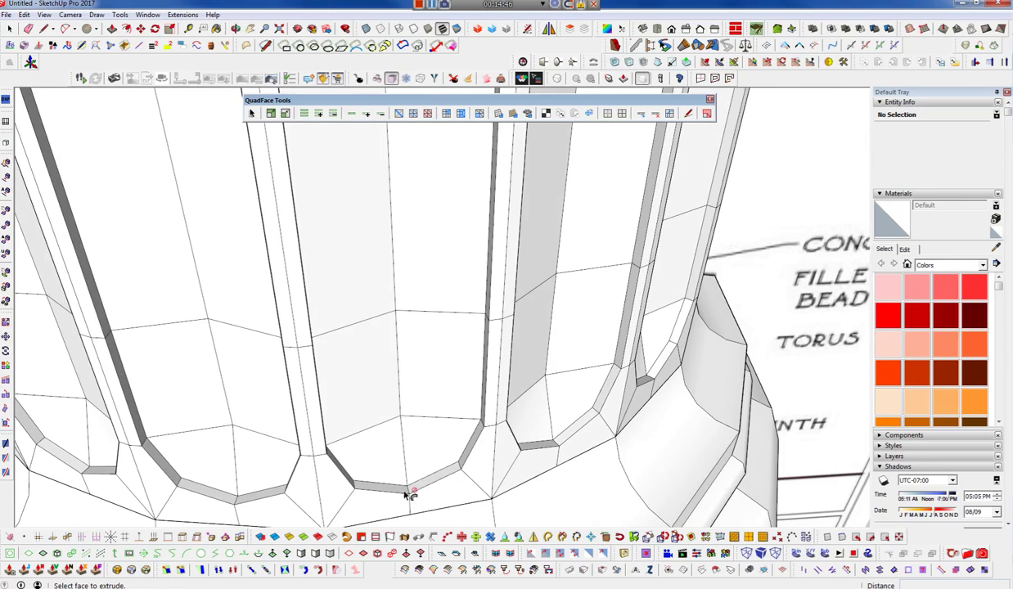
middle_click_drag(449, 502, 481, 181, "shift")
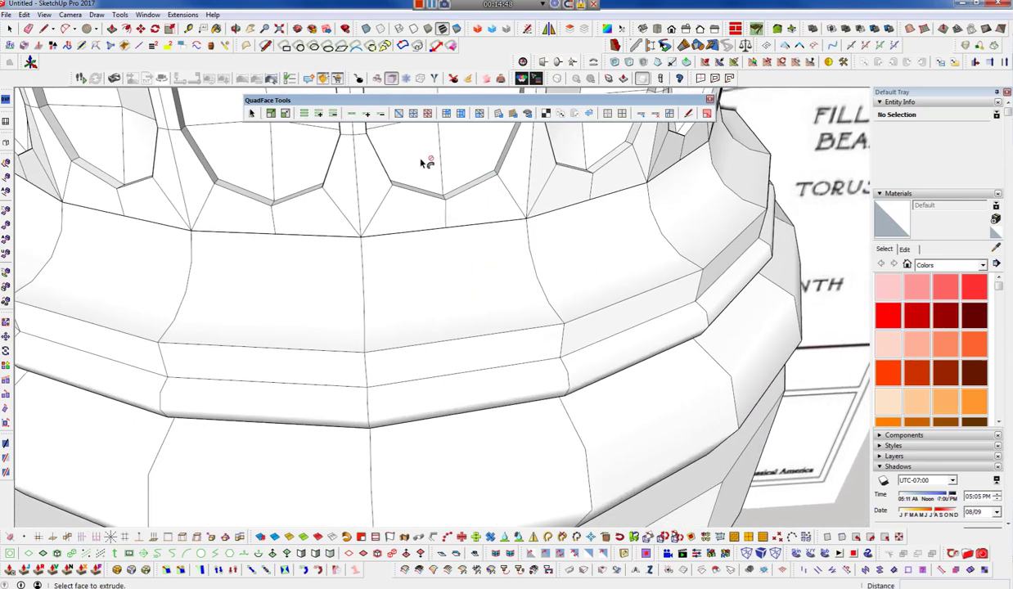
middle_click_drag(561, 498, 491, 260, "shift")
mouse_move(463, 436)
middle_mouse_down()
mouse_move(461, 255)
mouse_move(447, 435)
mouse_move(463, 176)
middle_mouse_up()
scroll(508, 248, "up", 2)
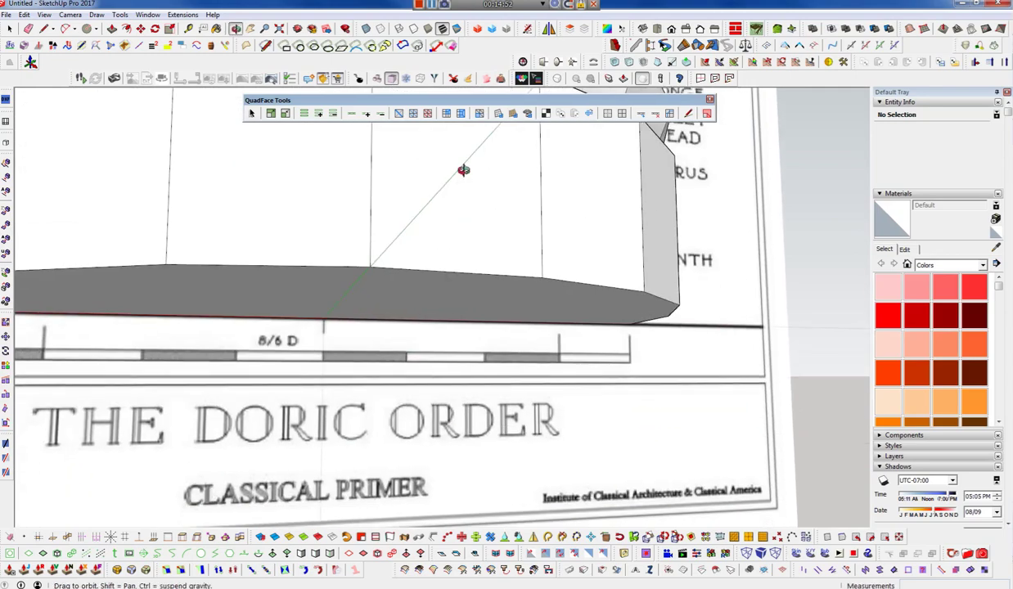
scroll(463, 221, "up", 3)
key("p")
scroll(482, 216, "down", 5)
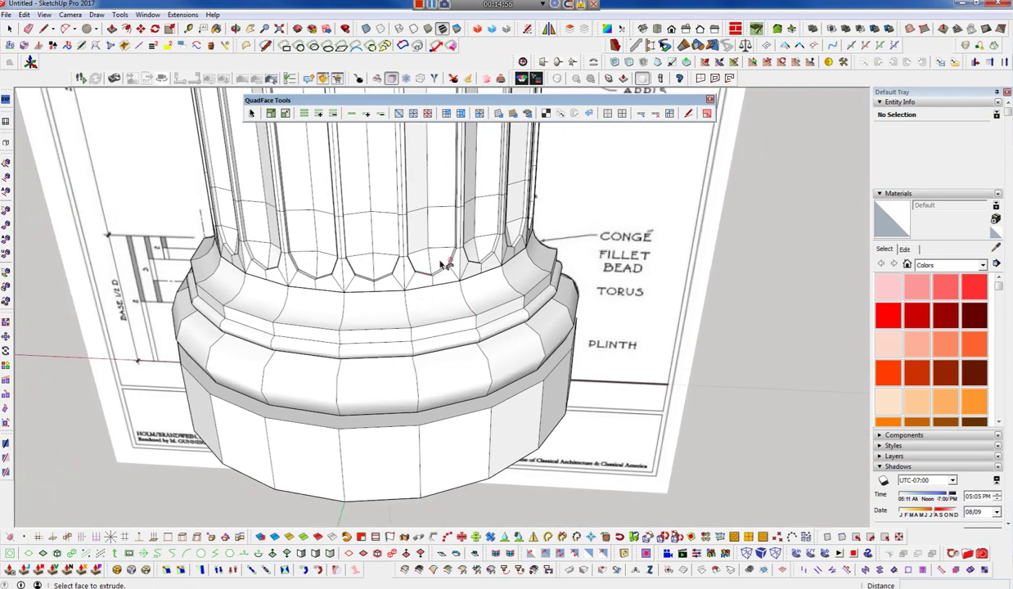
scroll(446, 274, "up", 2)
scroll(438, 278, "up", 1)
scroll(430, 225, "down", 1)
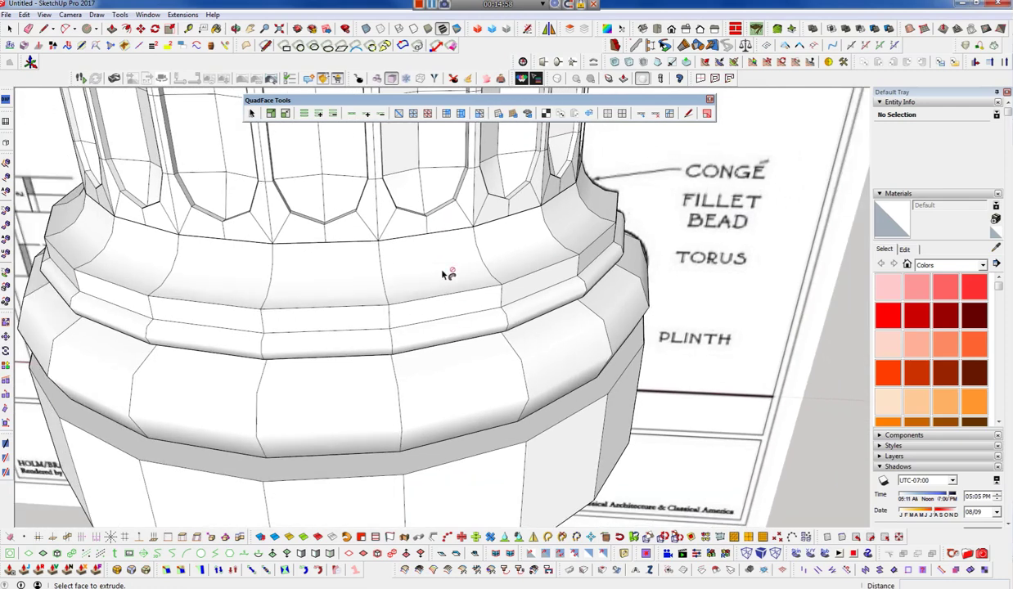
- Open the swept base group and delete its flat top cap face
key("space")
left_click(435, 266)
scroll(434, 262, "down", 3)
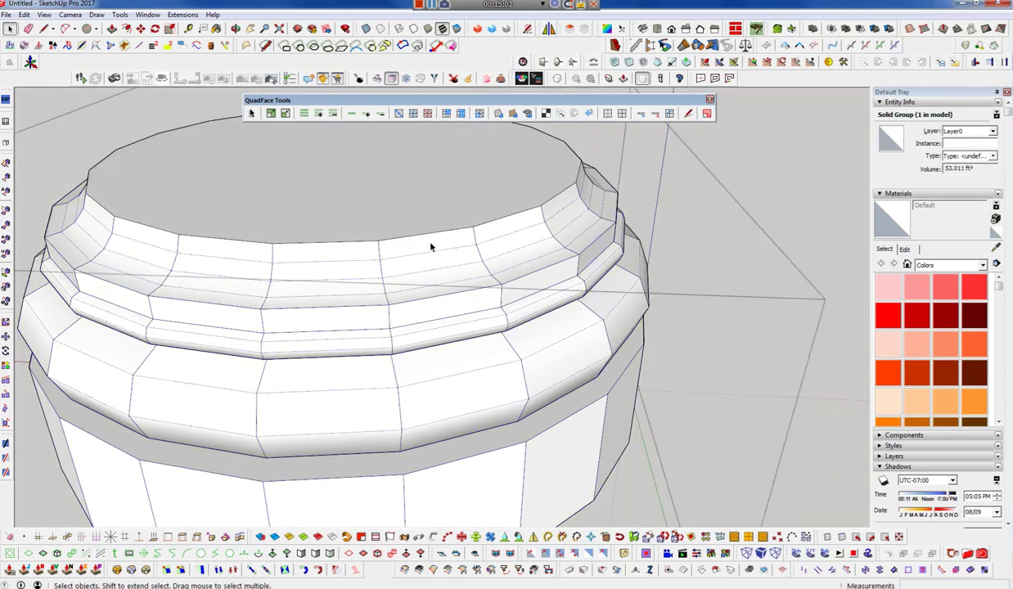
double_click(429, 245)
left_click(434, 247)
scroll(434, 247, "down", 1)
scroll(436, 249, "down", 2)
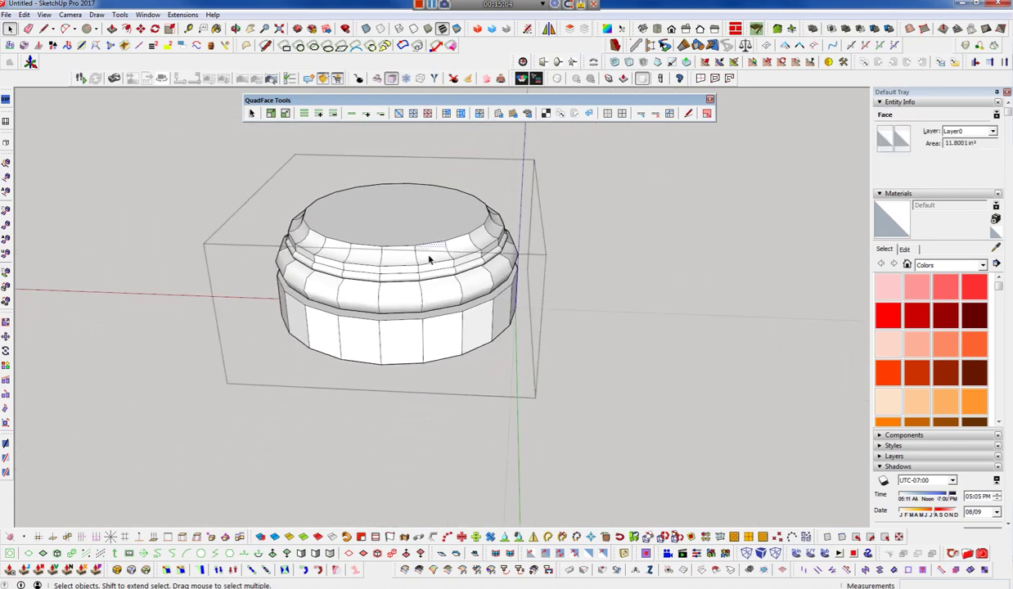
left_click(429, 255)
key("Delete")
mouse_move(430, 255)
middle_mouse_down()
mouse_move(453, 338)
mouse_move(411, 329)
mouse_move(418, 338)
mouse_move(417, 229)
middle_mouse_up()
- Hide the rest of the model and split the band above the plinth into quads around the ring
scroll(413, 335, "up", 3)
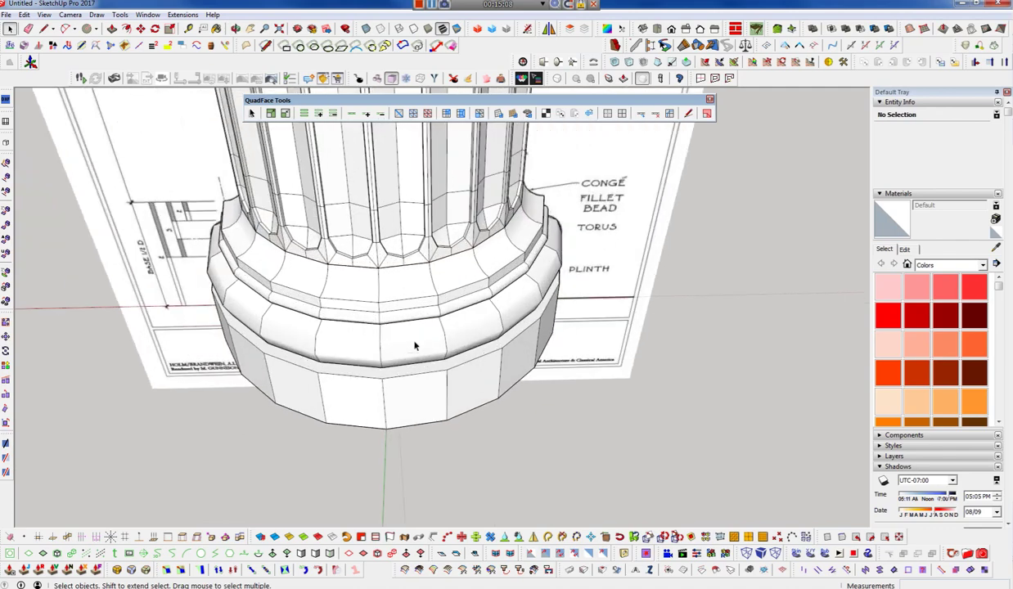
scroll(414, 344, "up", 2)
scroll(421, 323, "up", 1)
left_click(424, 325)
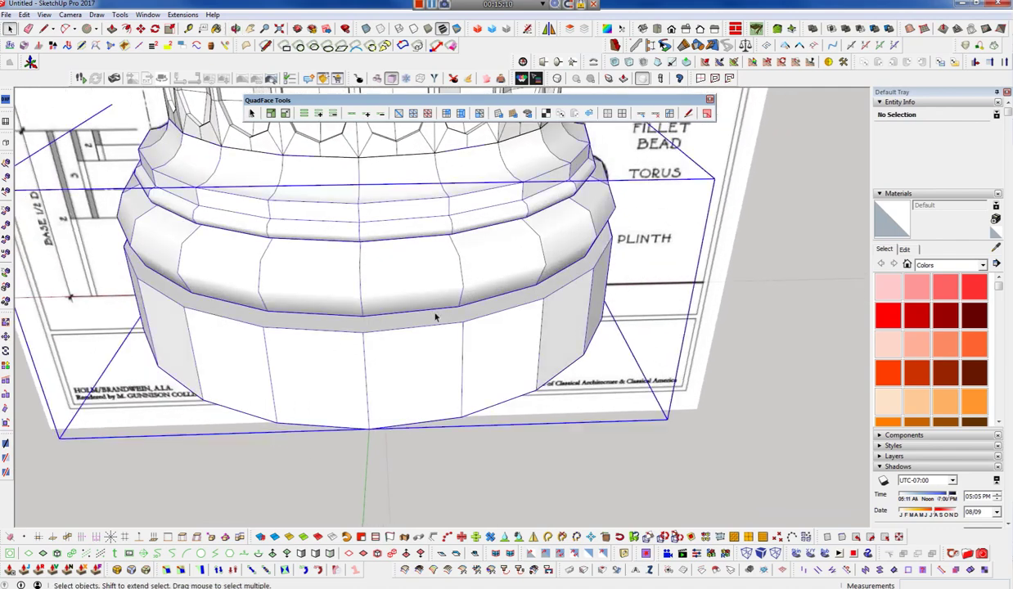
key("h")
double_click(398, 314)
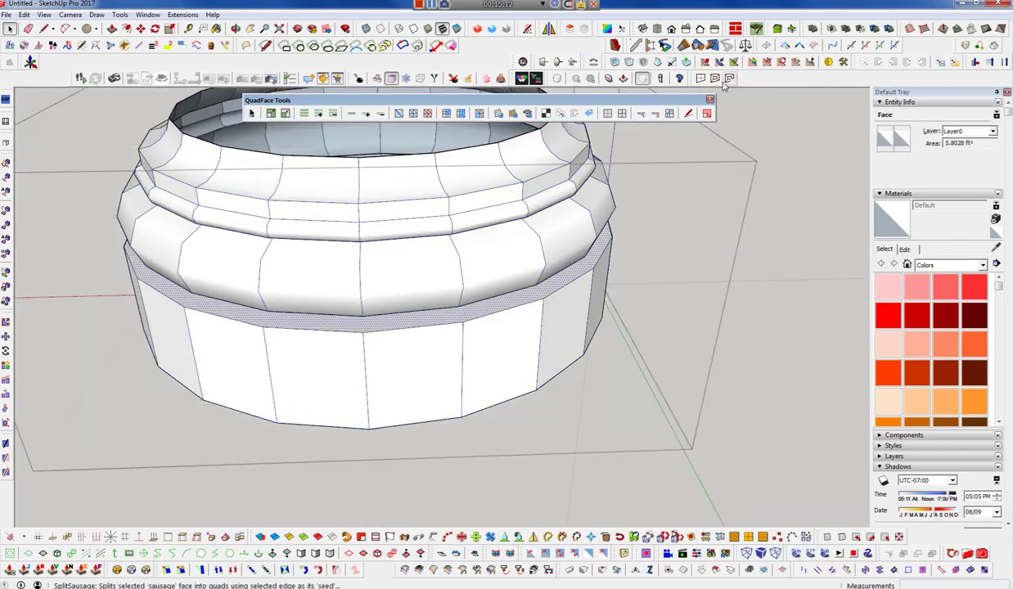
left_click(397, 321)
mouse_move(398, 342)
middle_mouse_down()
mouse_move(413, 264)
mouse_move(384, 388)
middle_mouse_up()
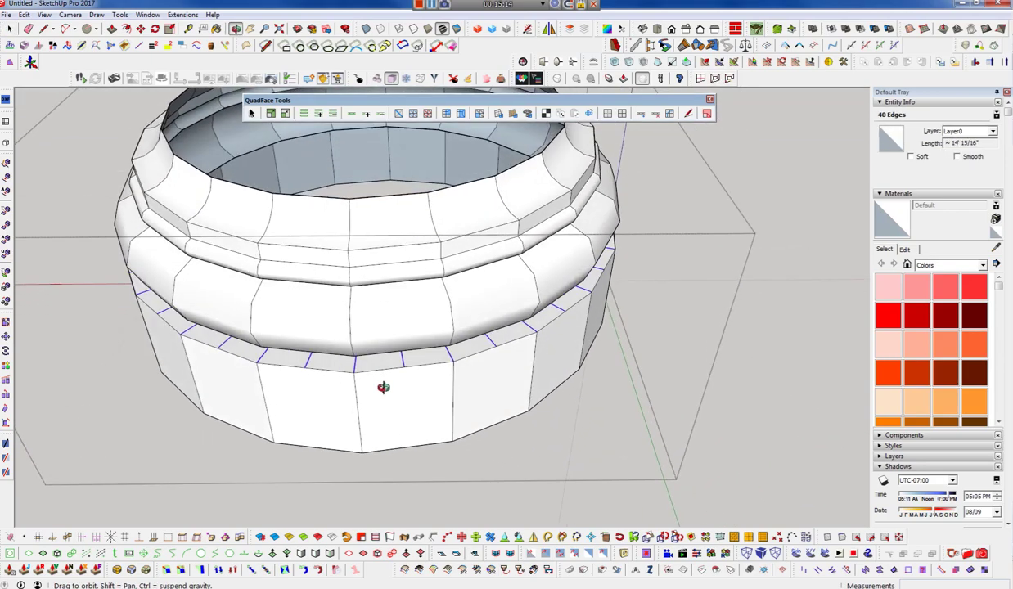
triple_click(409, 307)
left_click(121, 46)
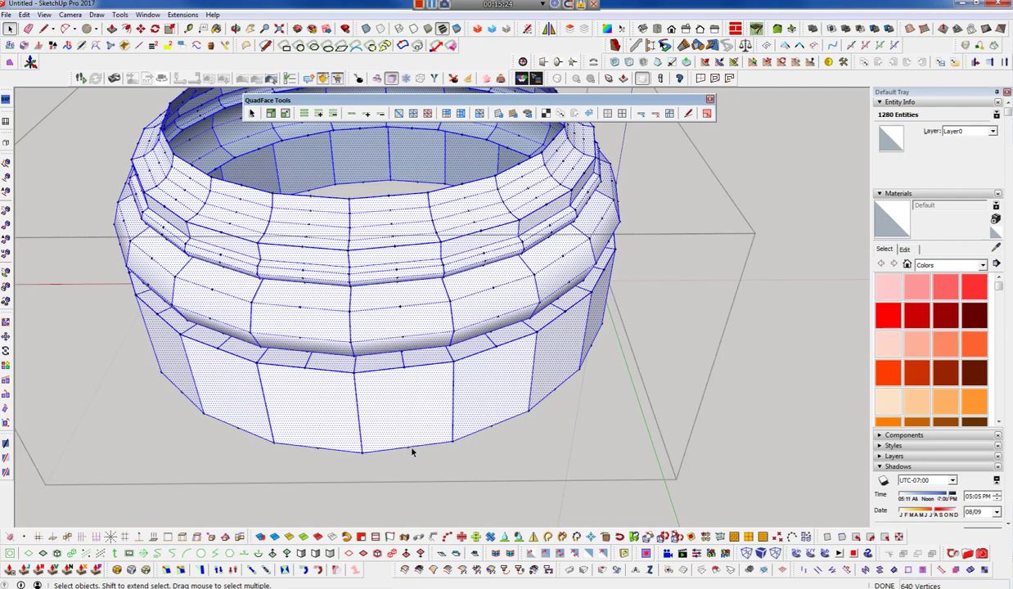
- Orbit and zoom out to view the whole quad-mesh ring from above
middle_click_drag(490, 320, 441, 318)
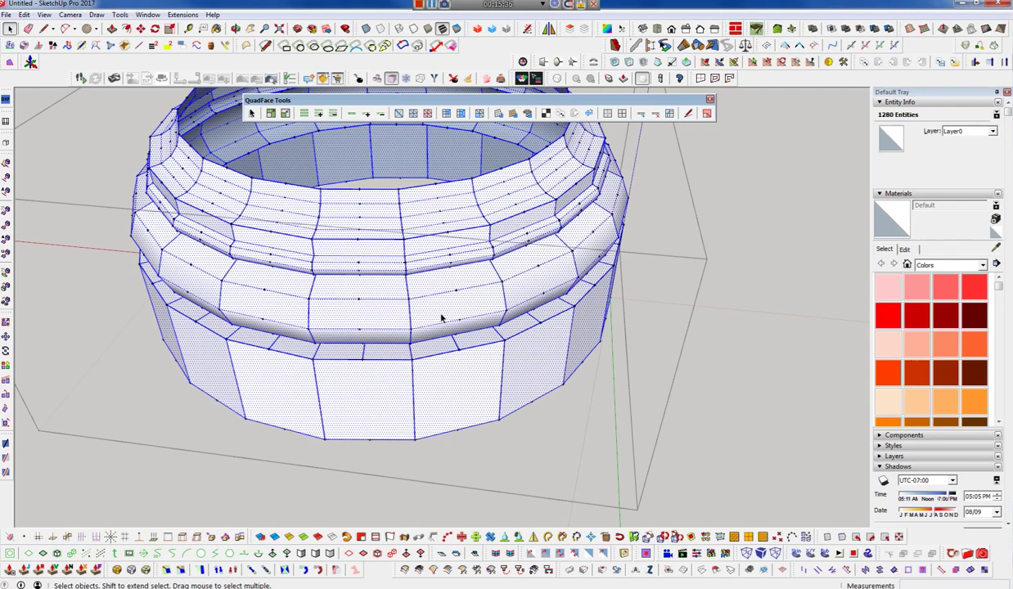
middle_click_drag(428, 184, 486, 346)
scroll(470, 380, "down", 3)
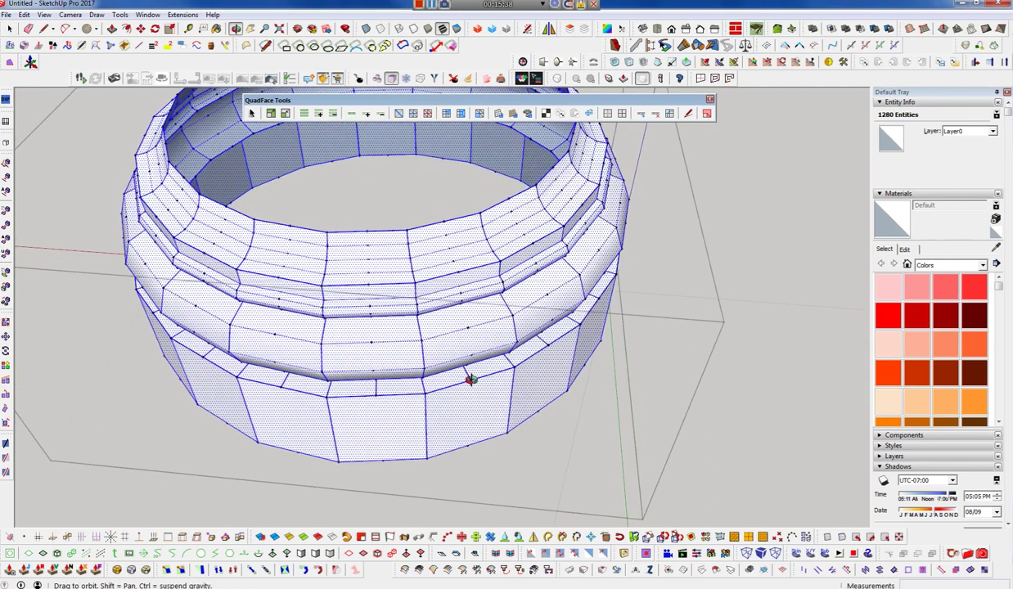
scroll(486, 384, "down", 2)
middle_click_drag(486, 384, 506, 325)
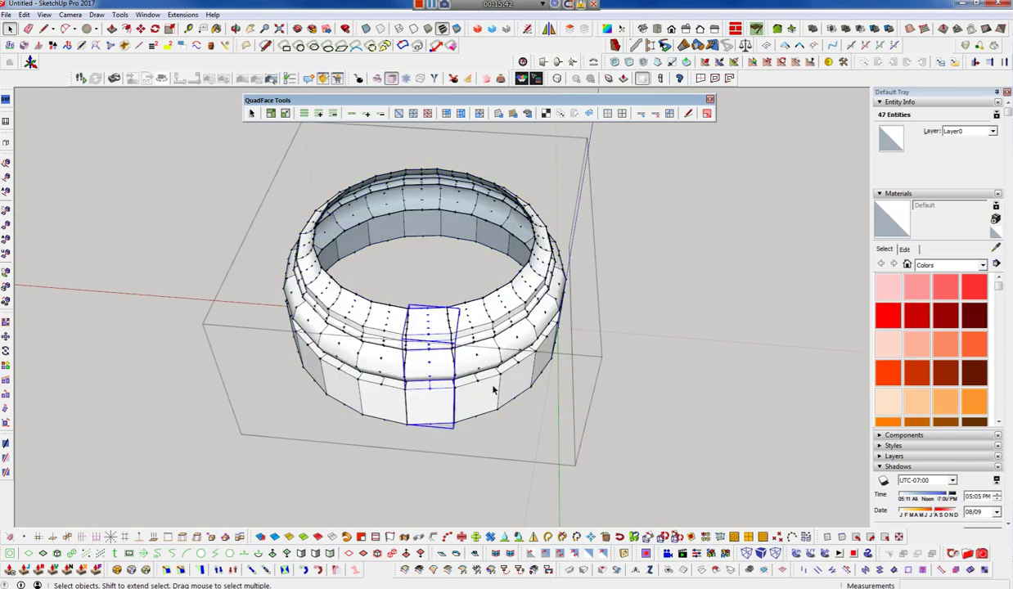
- Break the ring group into loose geometry and open the single strip for editing
key("ctrl+z")
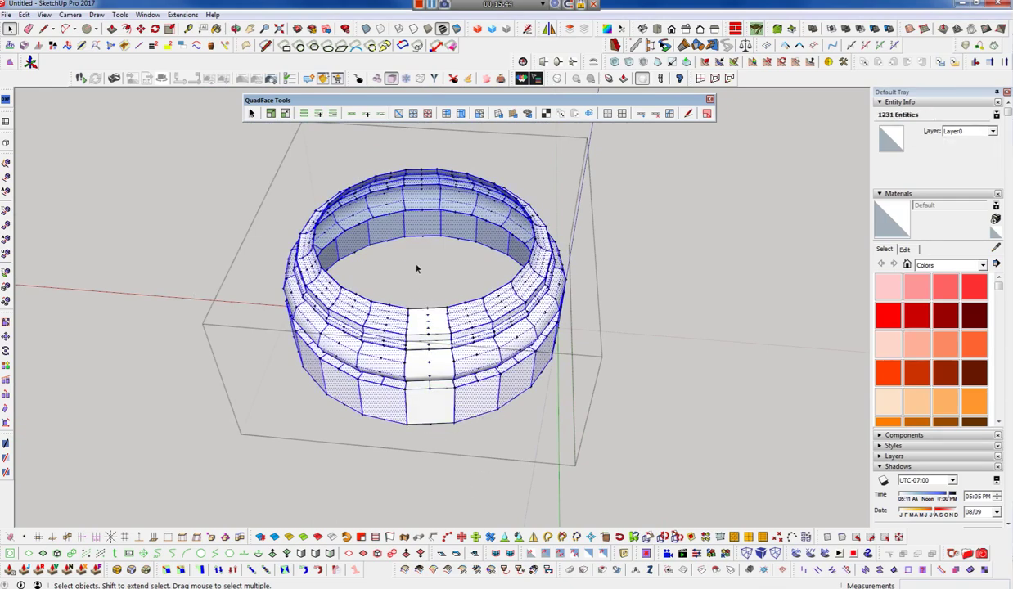
scroll(389, 355, "up", 2)
scroll(461, 383, "up", 2)
scroll(459, 441, "up", 1)
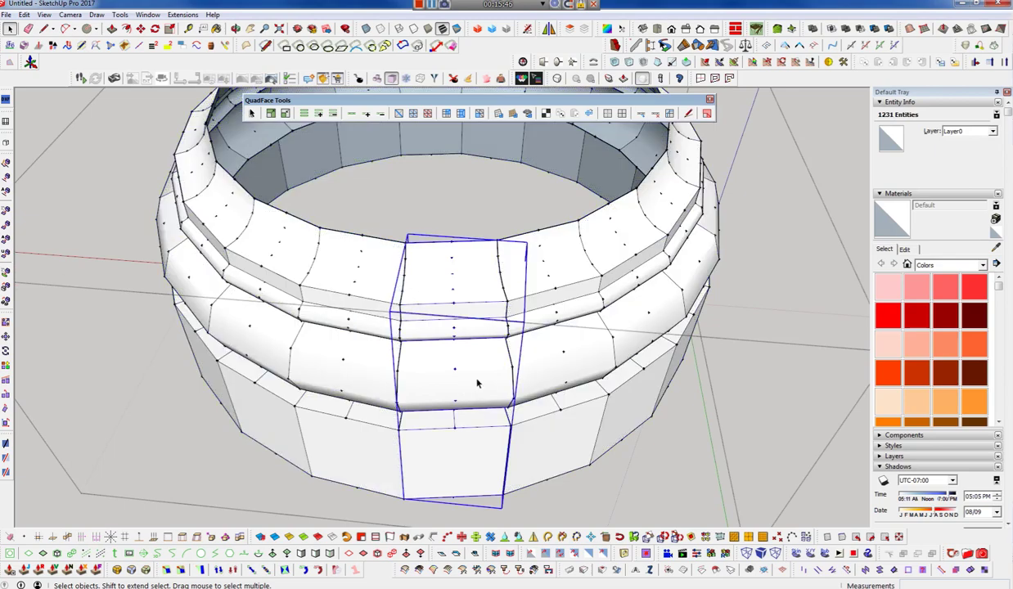
double_click(477, 383)
left_click(466, 427)
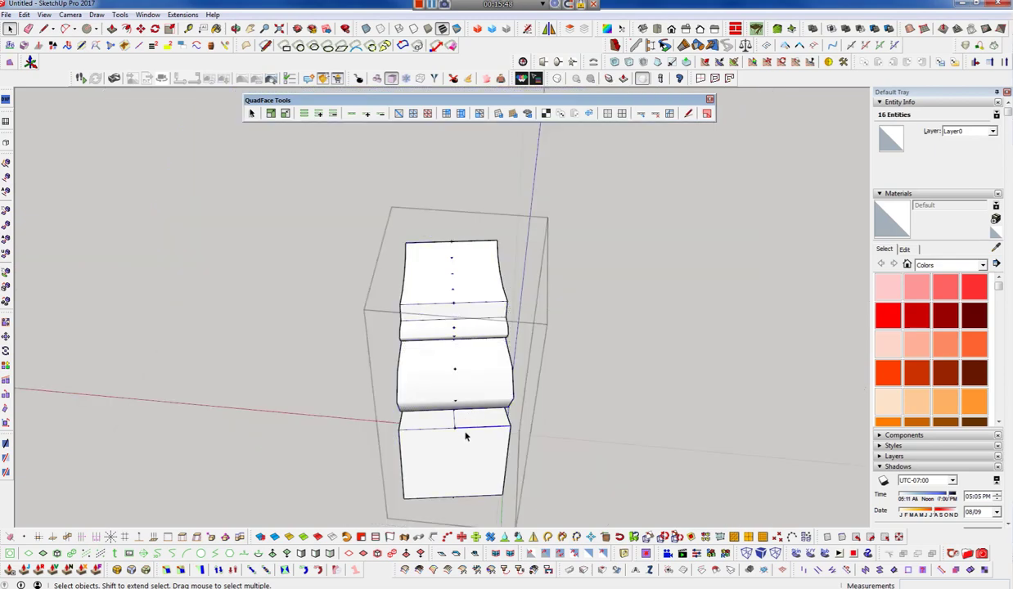
key("l")
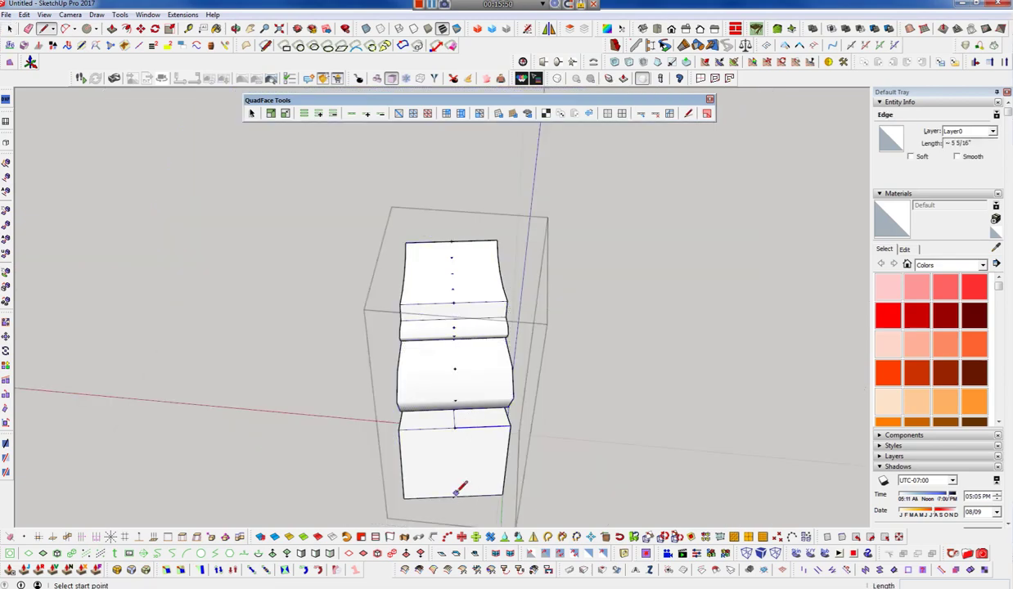
mouse_move(454, 486)
middle_mouse_down()
mouse_move(484, 348)
mouse_move(582, 366)
middle_mouse_up()
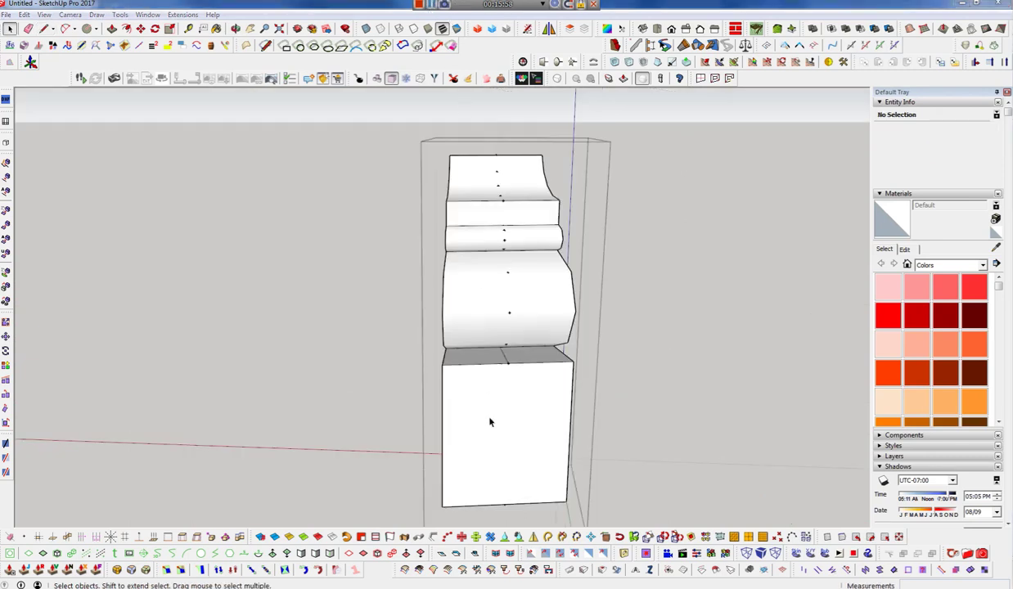
mouse_move(489, 422)
middle_mouse_down()
mouse_move(615, 443)
mouse_move(569, 423)
middle_mouse_up()
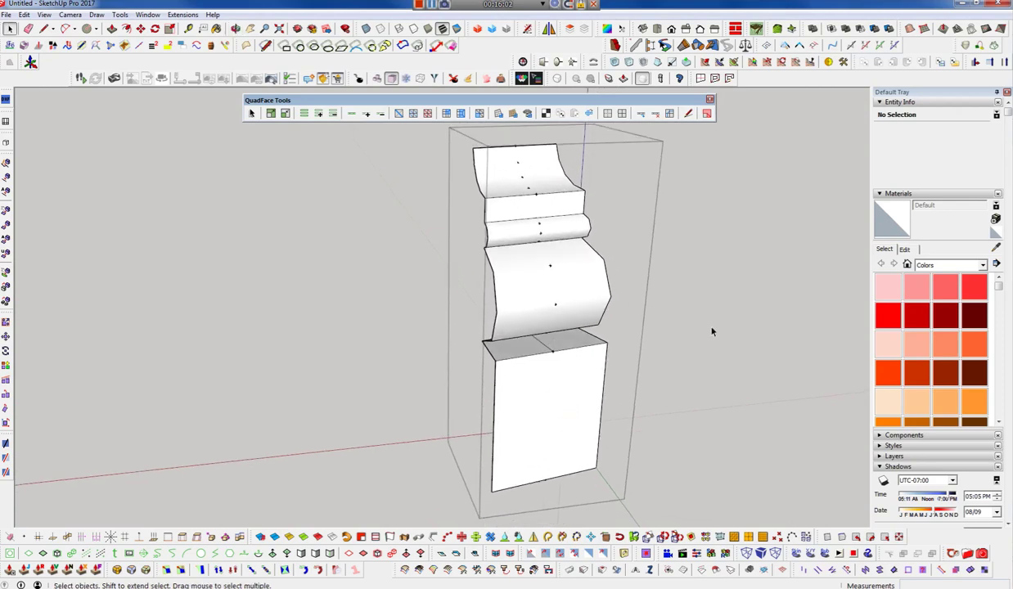
- Select all the strip's geometry and slice it in half with a three-point plane through its centre
triple_click(504, 282)
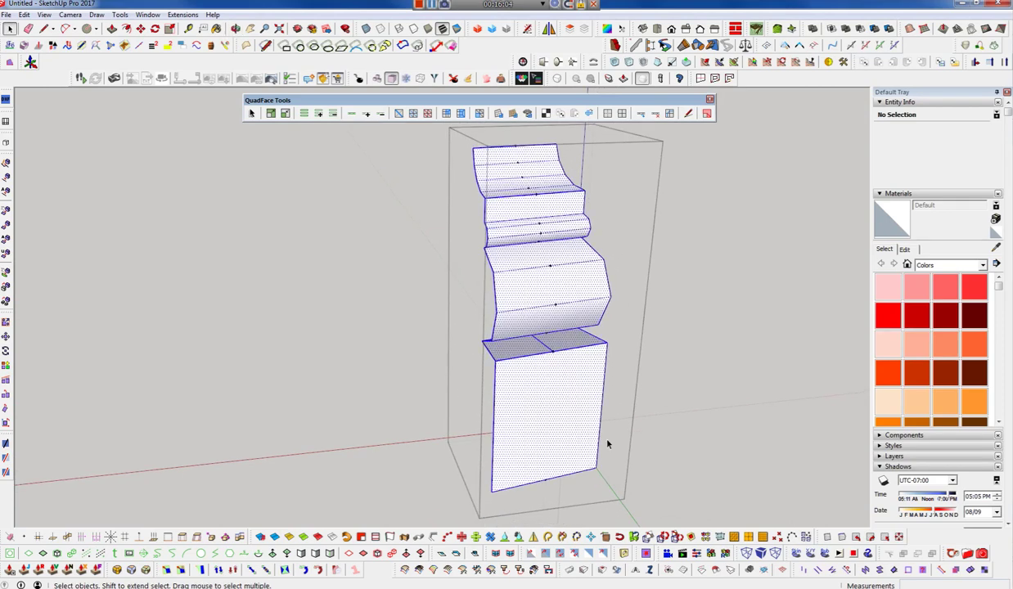
scroll(569, 411, "down", 2)
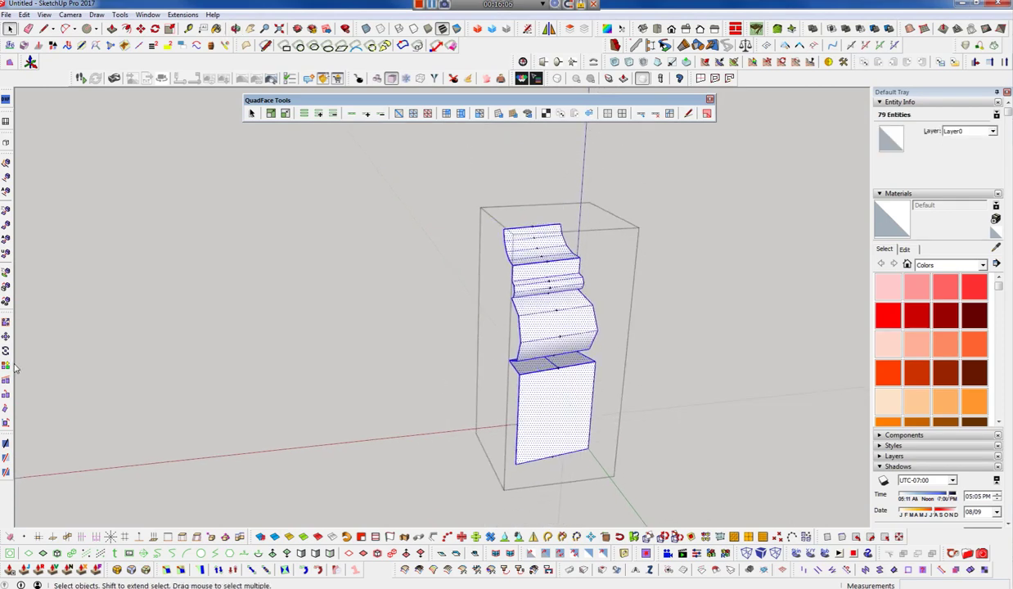
left_click(6, 455)
left_click(552, 456)
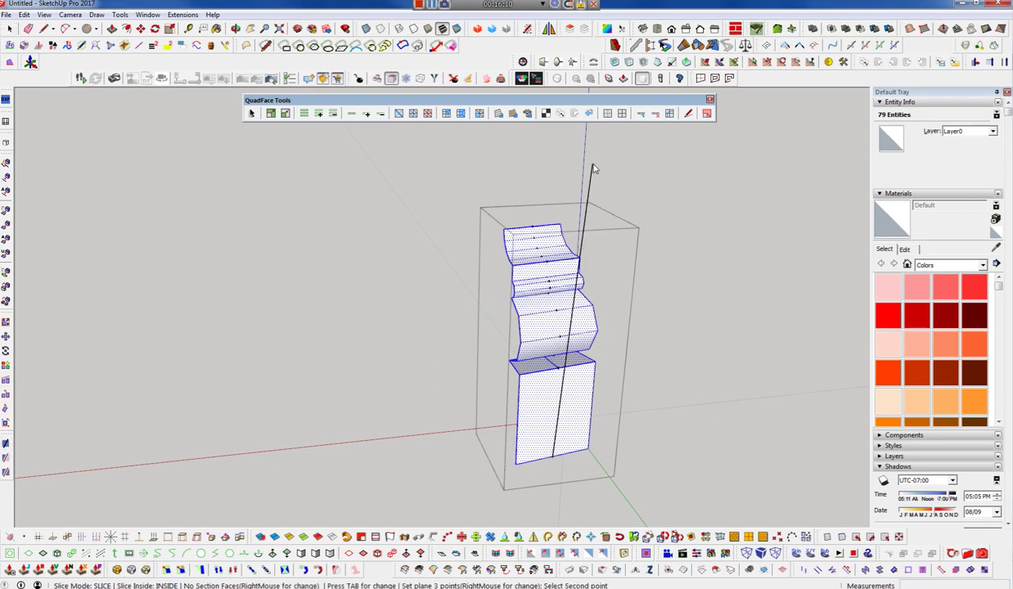
left_click(570, 168)
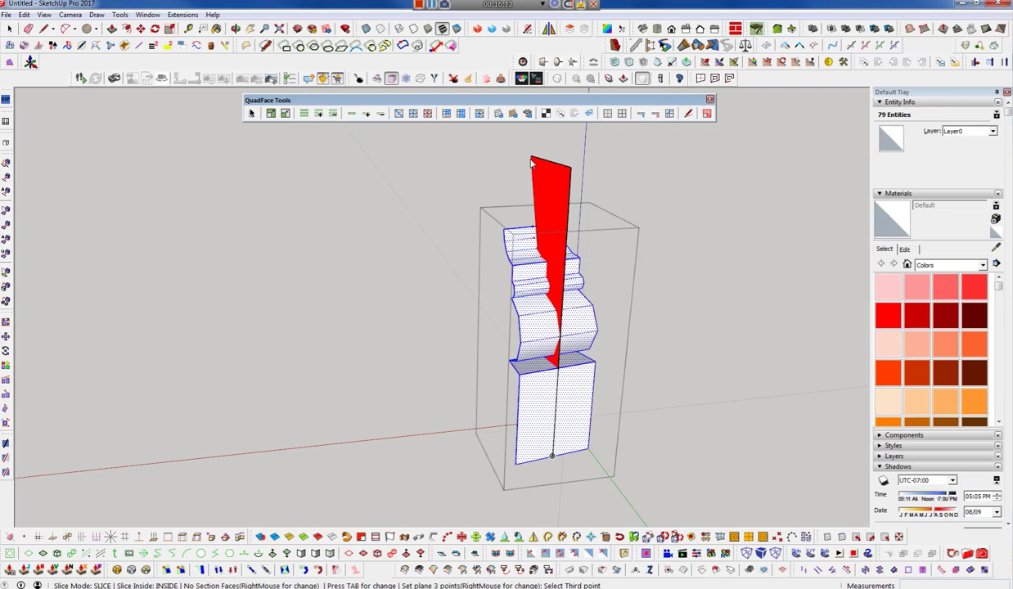
left_click(532, 164)
mouse_move(610, 413)
middle_mouse_down()
mouse_move(335, 413)
mouse_move(605, 443)
mouse_move(584, 334)
middle_mouse_up()
scroll(584, 335, "up", 3)
scroll(626, 389, "up", 3)
middle_click_drag(625, 389, 492, 250)
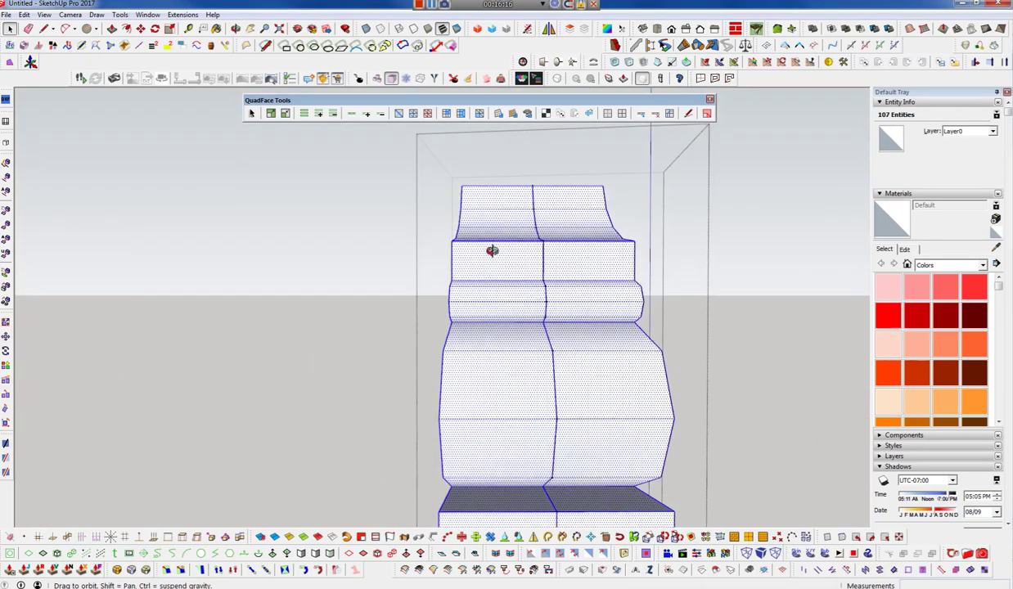
- Select the whole sliced strip and remove its 14 lonely vertices with QuadFace Tools
left_click(519, 324)
left_click(550, 341)
mouse_move(407, 349)
middle_mouse_down()
mouse_move(580, 347)
mouse_move(721, 439)
mouse_move(511, 384)
middle_mouse_up()
scroll(580, 347, "down", 5)
left_click(497, 335)
mouse_move(497, 334)
middle_mouse_down()
mouse_move(509, 414)
mouse_move(409, 377)
mouse_move(483, 495)
middle_mouse_up()
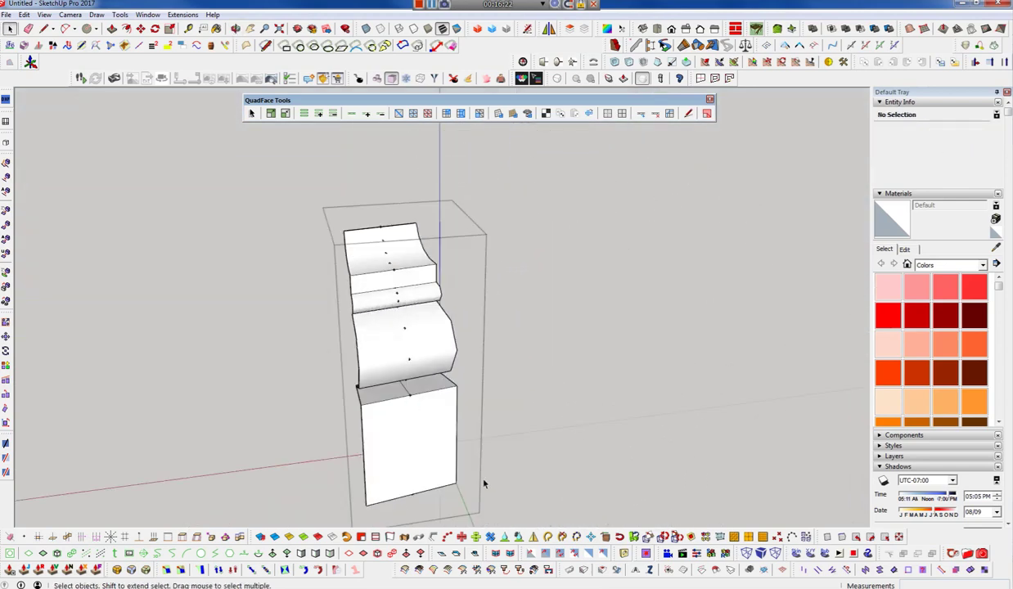
triple_click(402, 414)
scroll(370, 329, "up", 2)
scroll(370, 329, "up", 2)
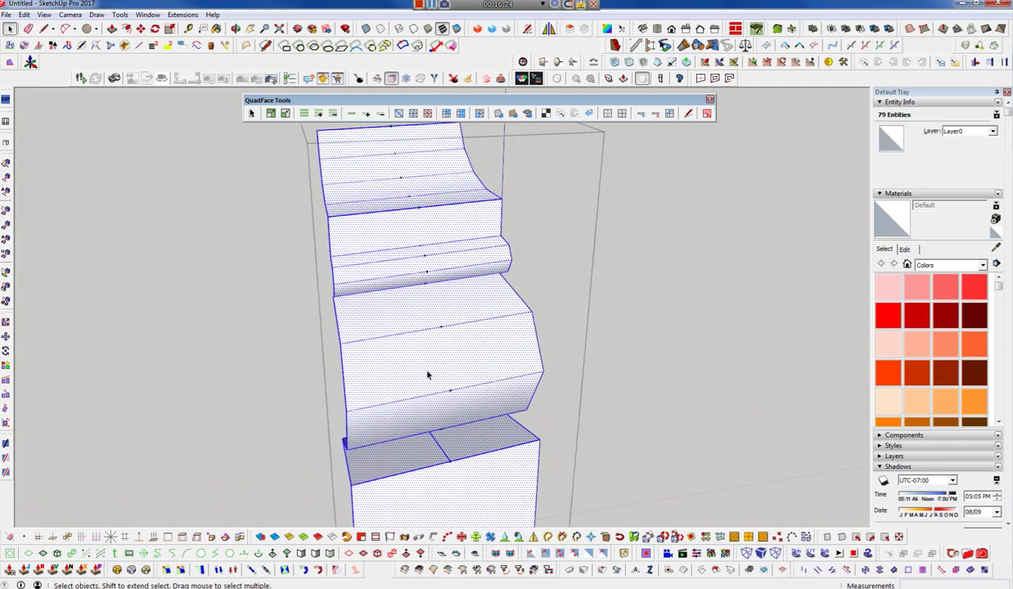
left_click(137, 49)
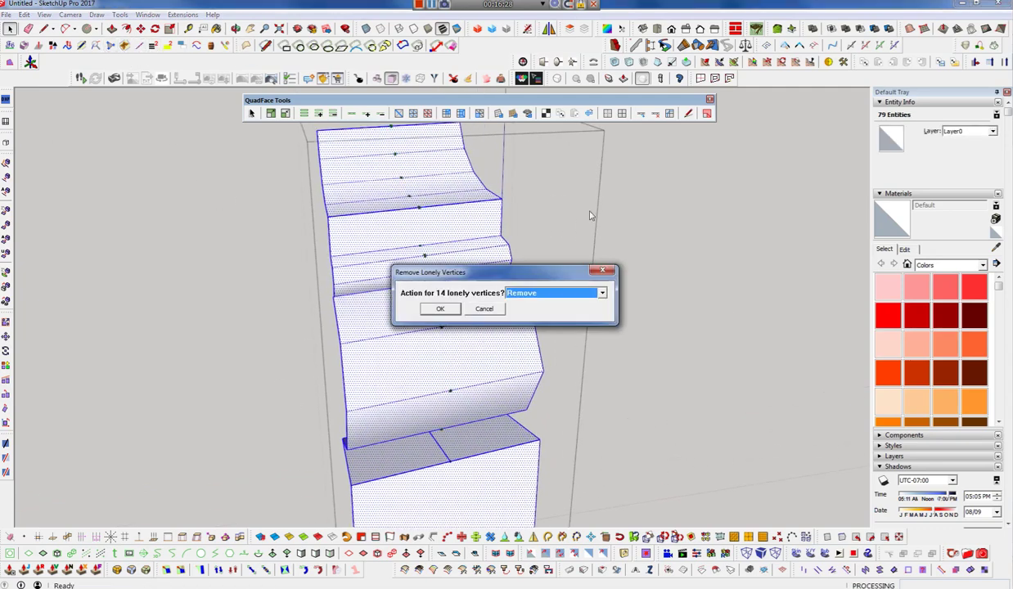
left_click(442, 310)
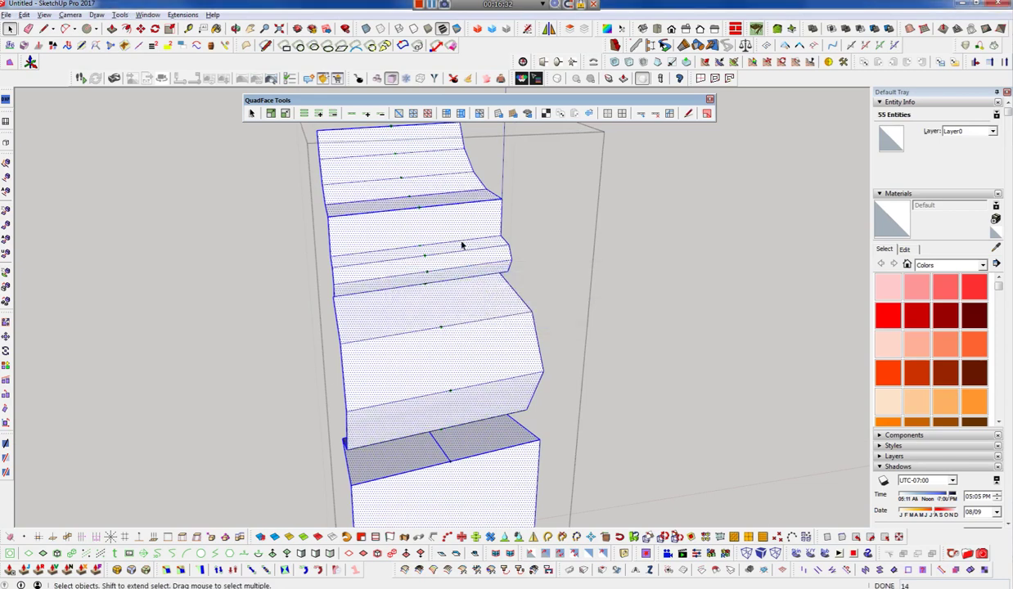
- Erase the stray dividing line across the plinth's top face
scroll(444, 225, "down", 2)
key("e")
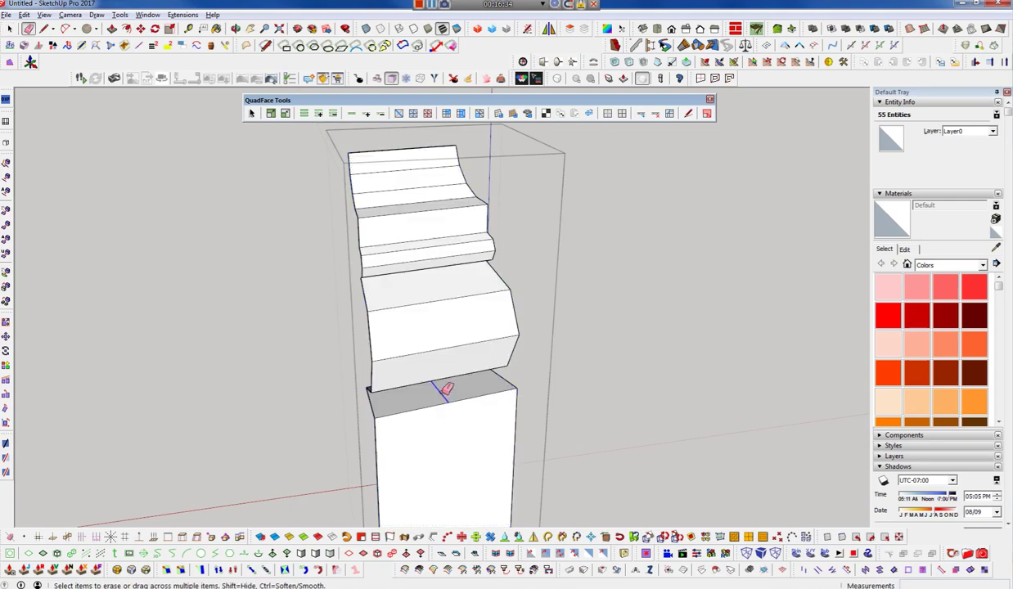
mouse_move(459, 425)
middle_mouse_down()
mouse_move(441, 278)
mouse_move(512, 391)
mouse_move(487, 381)
middle_mouse_up()
key("space")
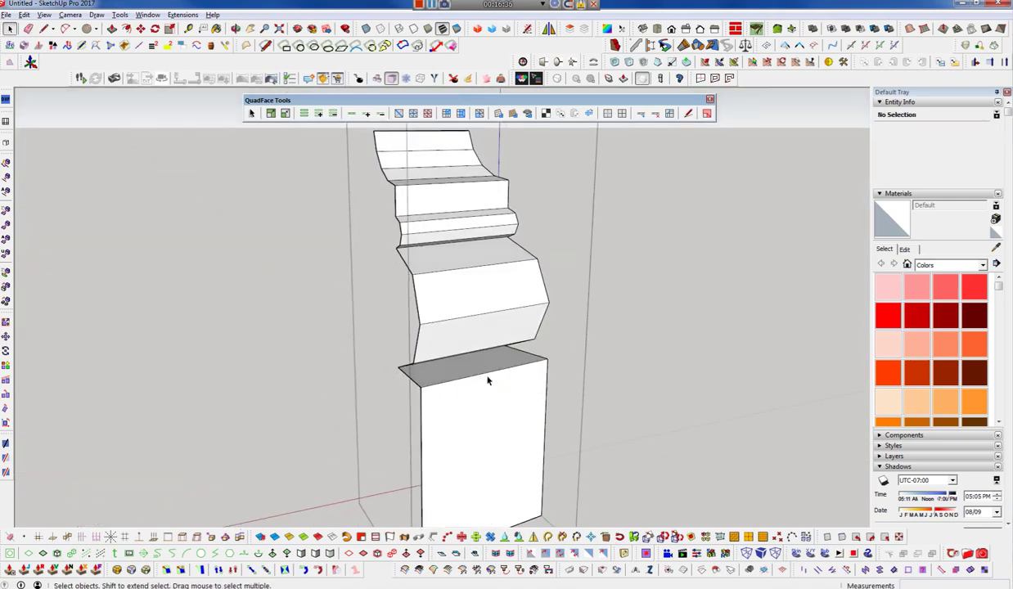
- Select the strip's horizontal edges and remove the loops they belong to
left_click(488, 378)
left_click(497, 289, "ctrl")
mouse_move(497, 288)
middle_mouse_down()
mouse_move(460, 337)
mouse_move(457, 326)
middle_mouse_up()
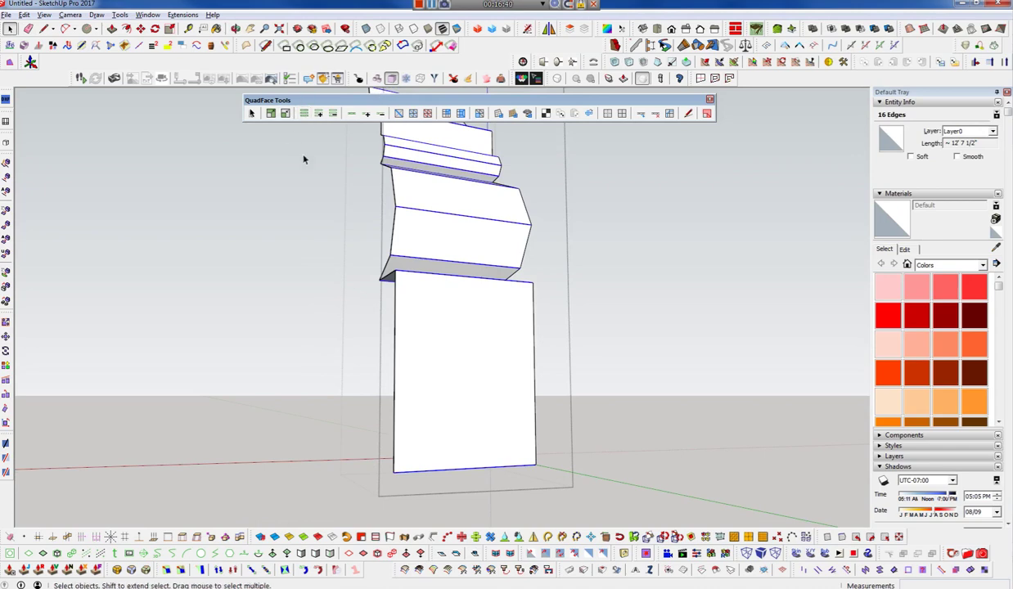
left_click(652, 115)
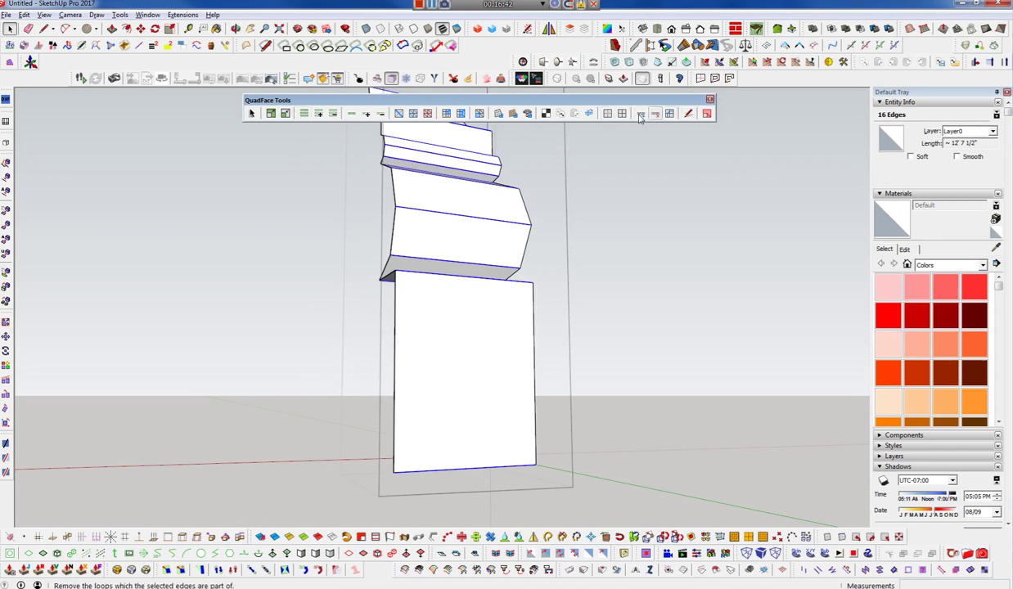
mouse_move(482, 248)
middle_mouse_down()
mouse_move(223, 324)
mouse_move(542, 389)
mouse_move(536, 400)
mouse_move(480, 300)
middle_mouse_up()
key("ctrl+z")
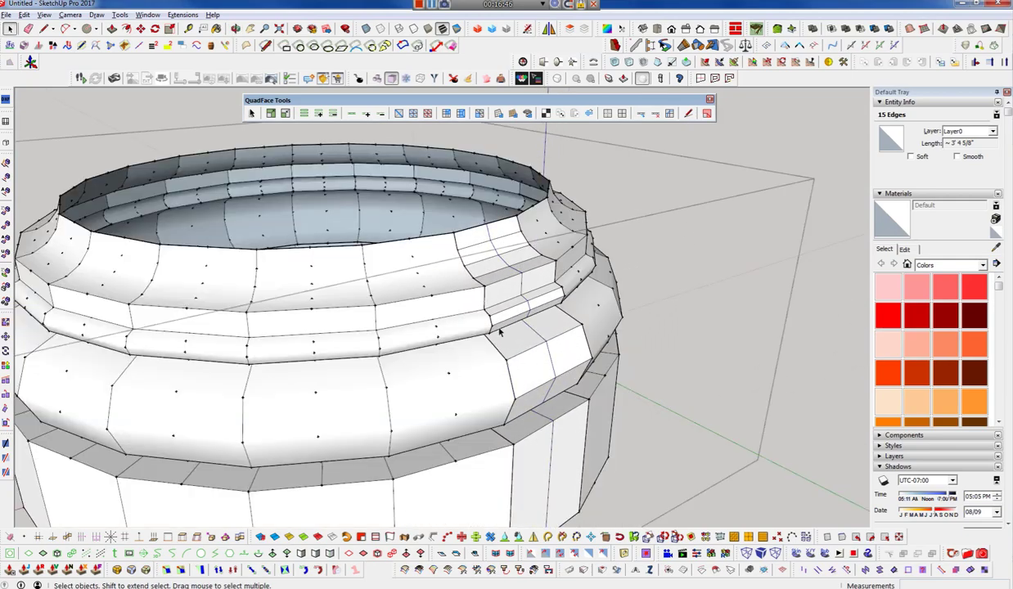
mouse_move(505, 340)
middle_mouse_down()
mouse_move(518, 349)
mouse_move(527, 439)
middle_mouse_up()
left_click(518, 349)
scroll(501, 398, "down", 3)
scroll(501, 399, "down", 2)
double_click(497, 399)
key("Escape")
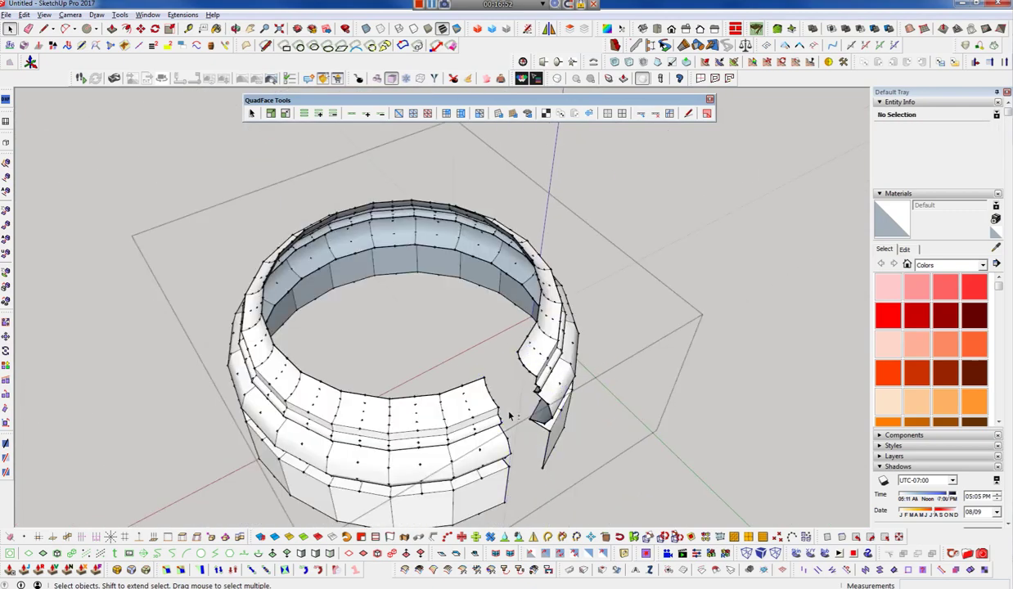
scroll(513, 415, "up", 5)
mouse_move(463, 458)
middle_mouse_down()
mouse_move(423, 205)
mouse_move(372, 101)
mouse_move(572, 295)
middle_mouse_up()
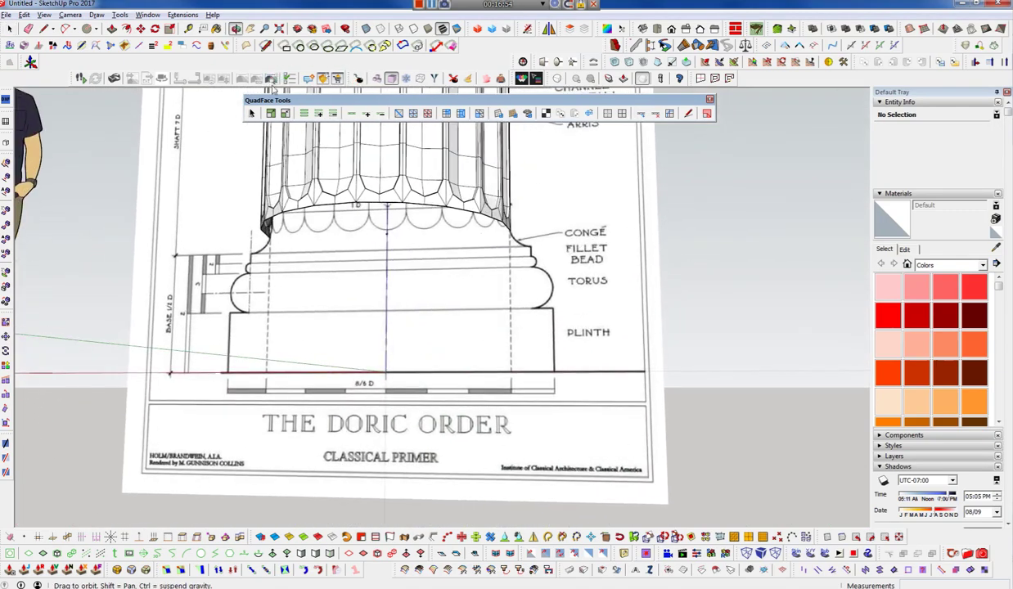
scroll(573, 294, "down", 5)
scroll(620, 332, "down", 3)
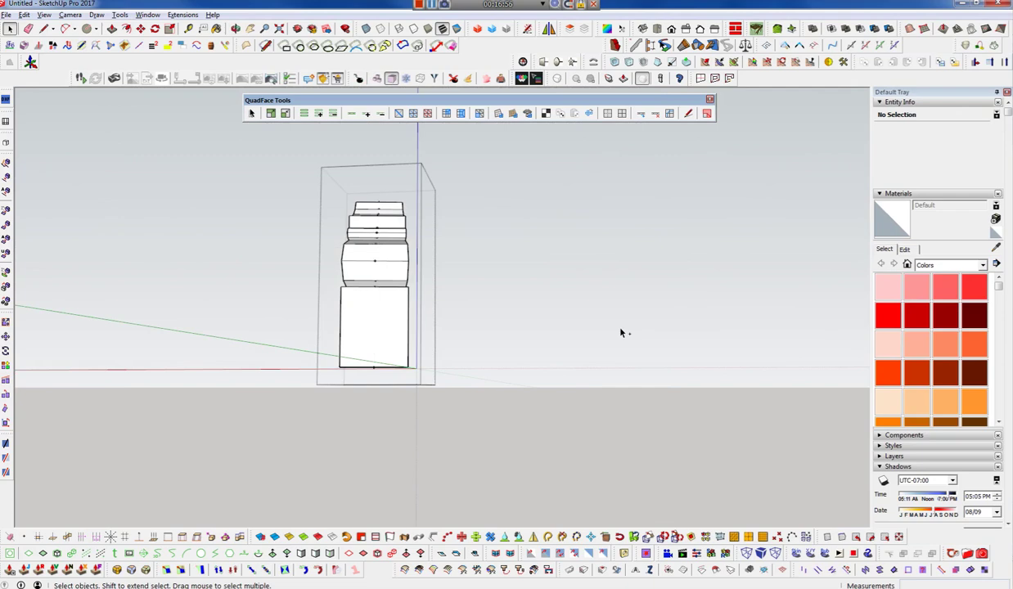
scroll(620, 333, "up", 4)
scroll(620, 333, "up", 2)
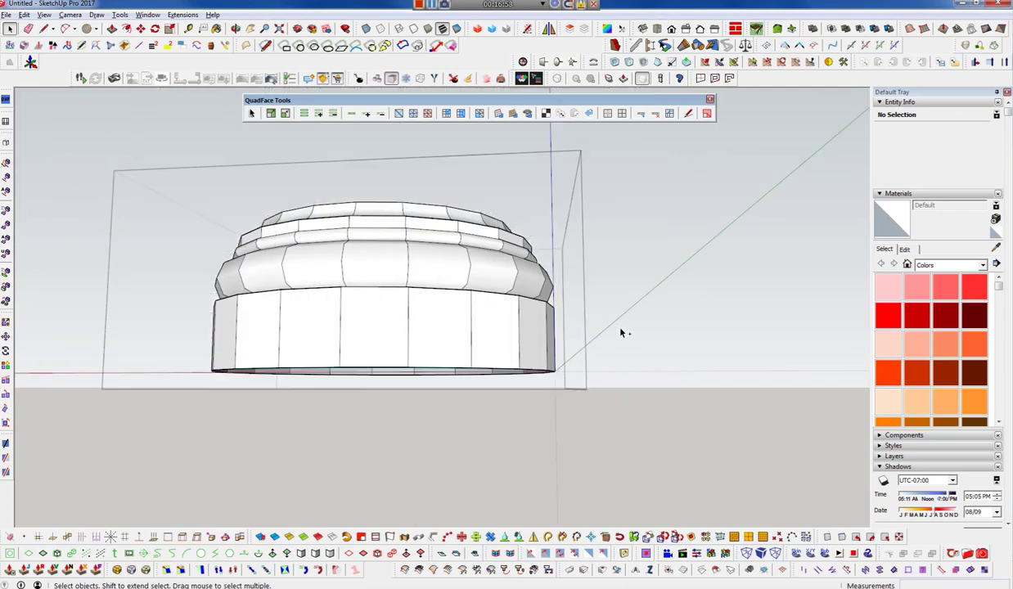
- Undo the sweep and select only the circle path and the flat profile face
key("ctrl+z")
mouse_move(510, 297)
middle_mouse_down()
mouse_move(655, 463)
mouse_move(565, 249)
mouse_move(373, 220)
mouse_move(543, 321)
mouse_move(571, 297)
middle_mouse_up()
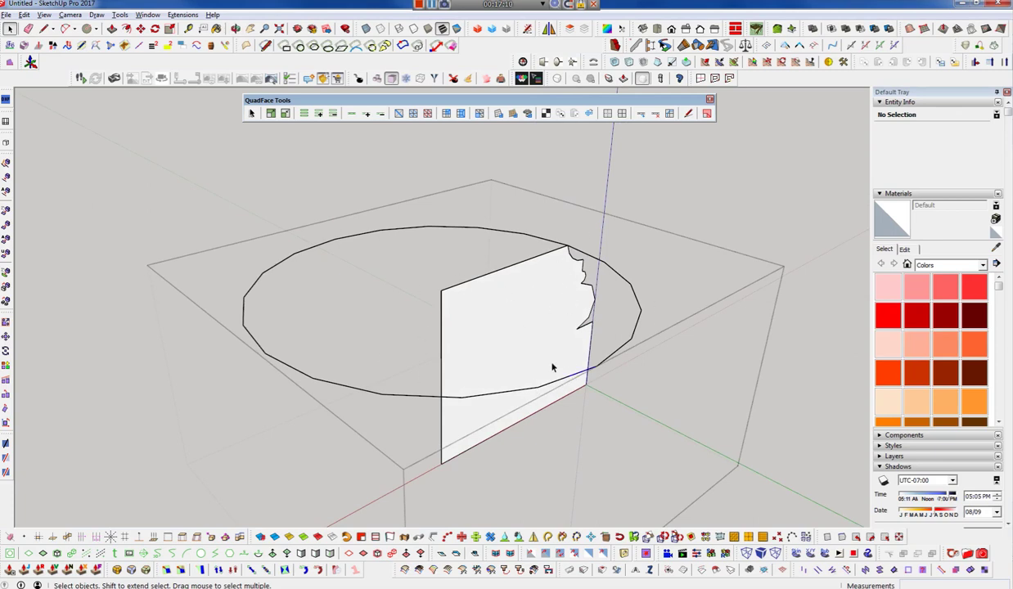
left_click(595, 365)
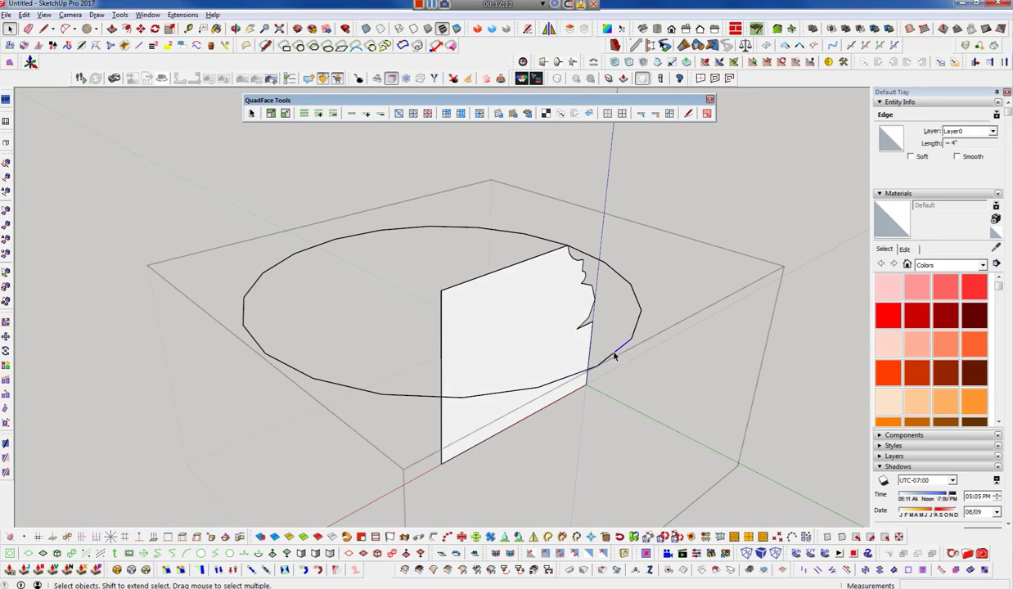
key("ctrl+a")
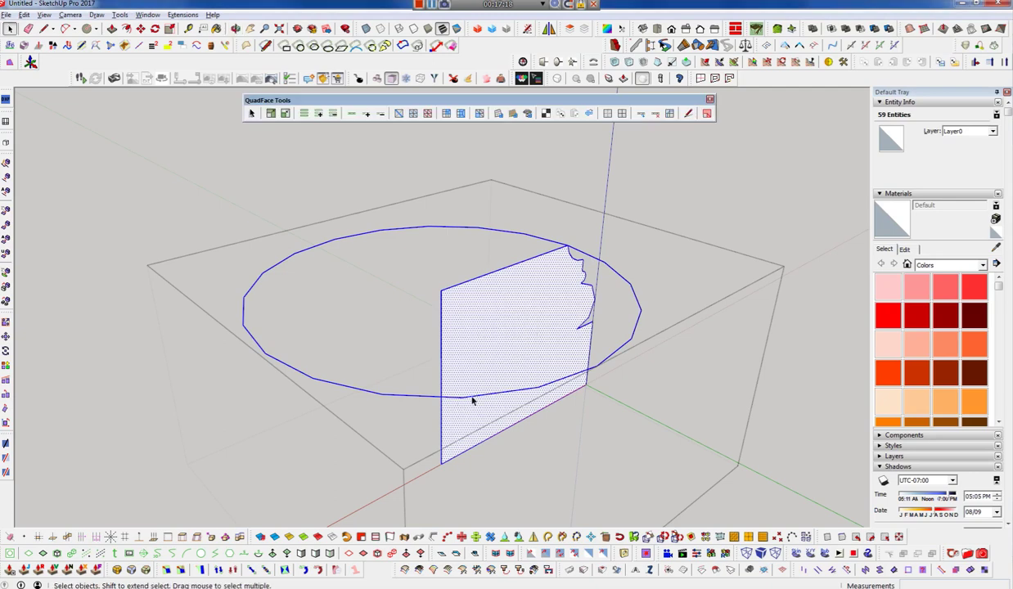
double_click(538, 309, "shift")
left_click(513, 300, "shift")
- Sweep the profile face around the circle with Extensions > FollowMeAndKeep
left_click(182, 15)
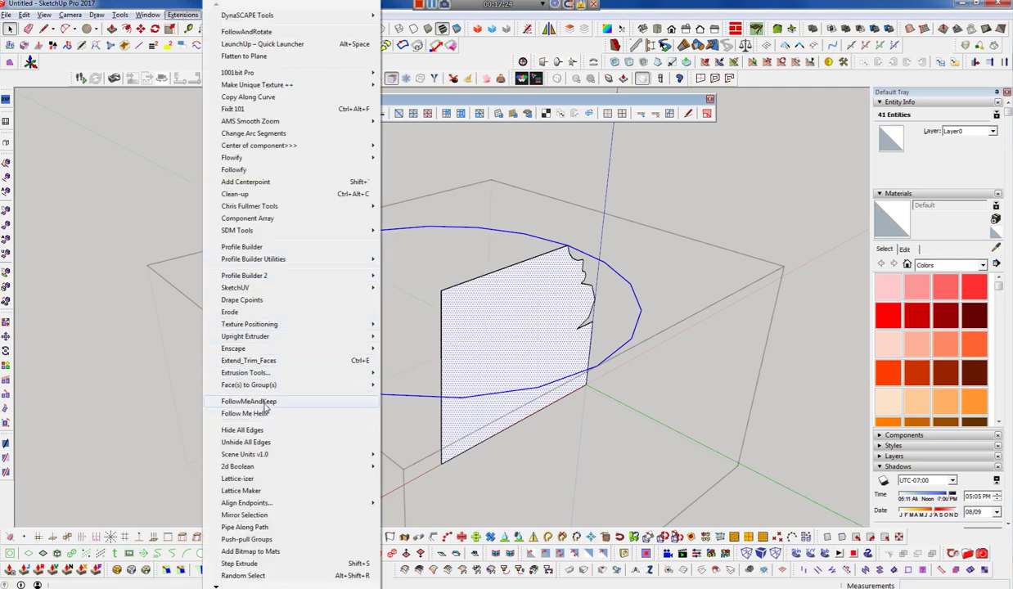
left_click(265, 413)
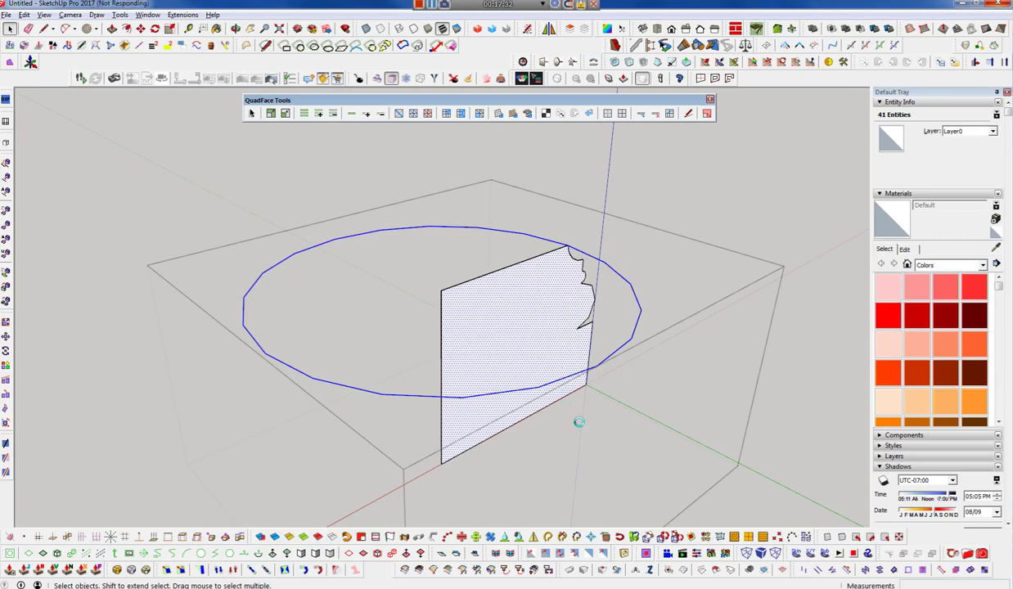
mouse_move(579, 426)
middle_mouse_down()
mouse_move(529, 339)
mouse_move(319, 380)
mouse_move(337, 483)
mouse_move(466, 375)
mouse_move(548, 431)
middle_mouse_up()
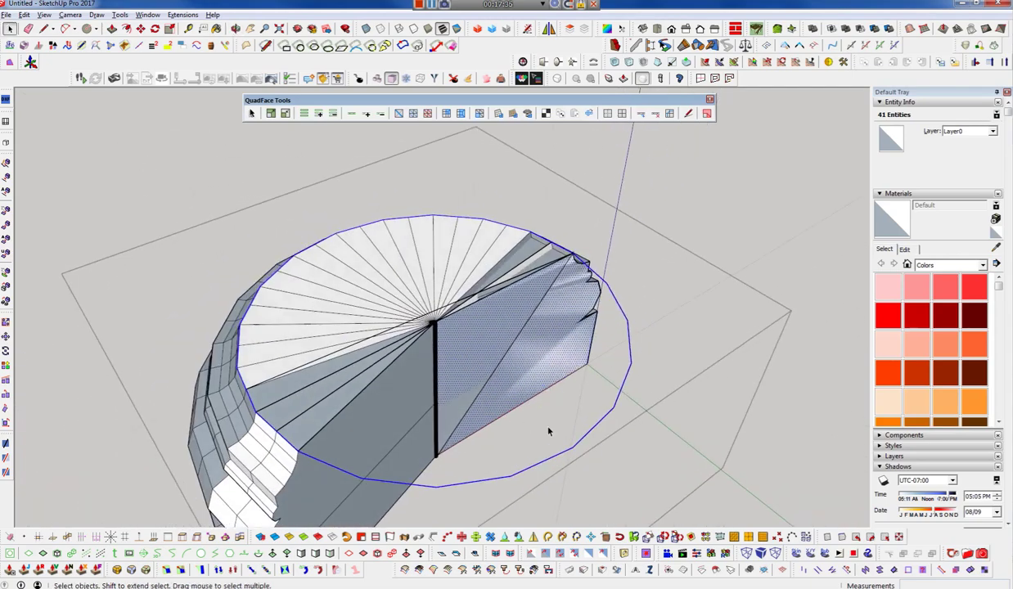
- Undo the sweep, returning to the flat profile face on the circle
key("ctrl+z")
scroll(569, 251, "up", 3)
scroll(584, 271, "up", 2)
scroll(484, 240, "up", 3)
scroll(482, 237, "down", 1)
scroll(595, 278, "down", 3)
scroll(595, 249, "down", 2)
scroll(583, 261, "down", 2)
scroll(583, 262, "down", 2)
- Select the circle path together with the profile face
left_click(521, 352)
mouse_move(556, 312)
middle_mouse_down()
mouse_move(495, 228)
mouse_move(463, 146)
mouse_move(366, 121)
mouse_move(459, 276)
mouse_move(583, 355)
mouse_move(597, 397)
middle_mouse_up()
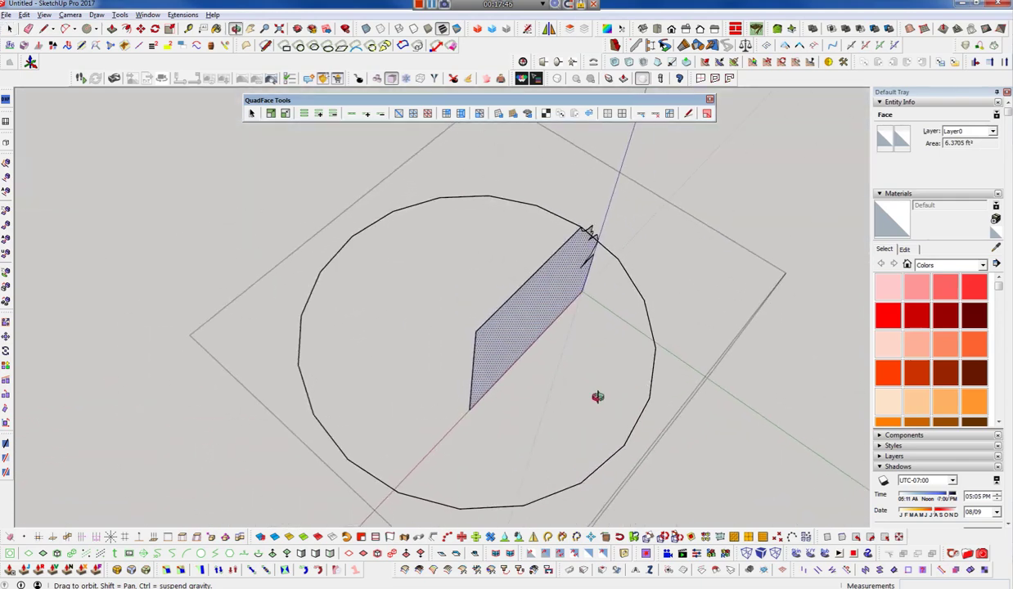
left_click(575, 489)
triple_click(572, 487)
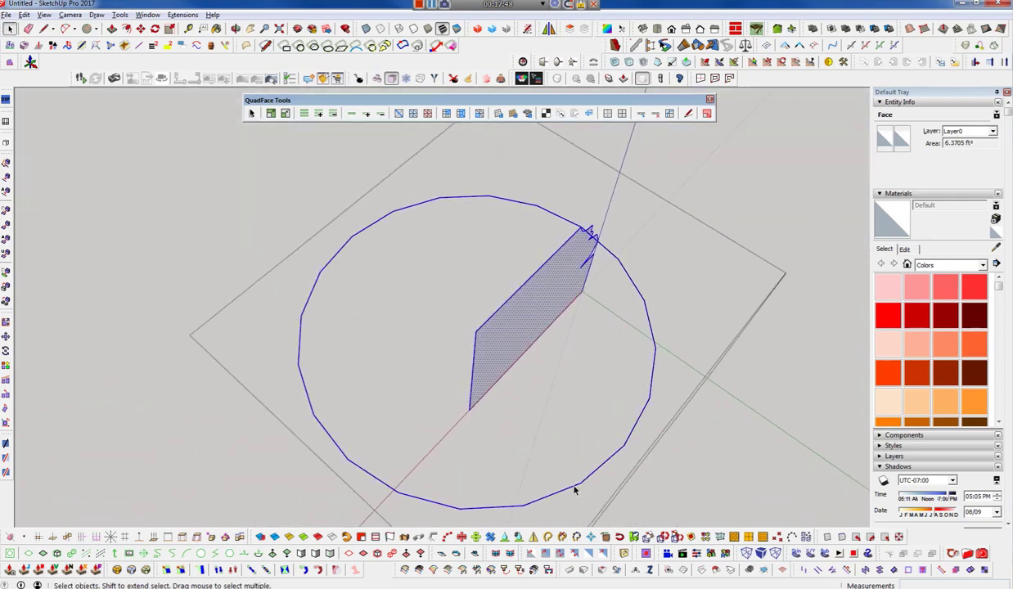
left_click(542, 329, "shift")
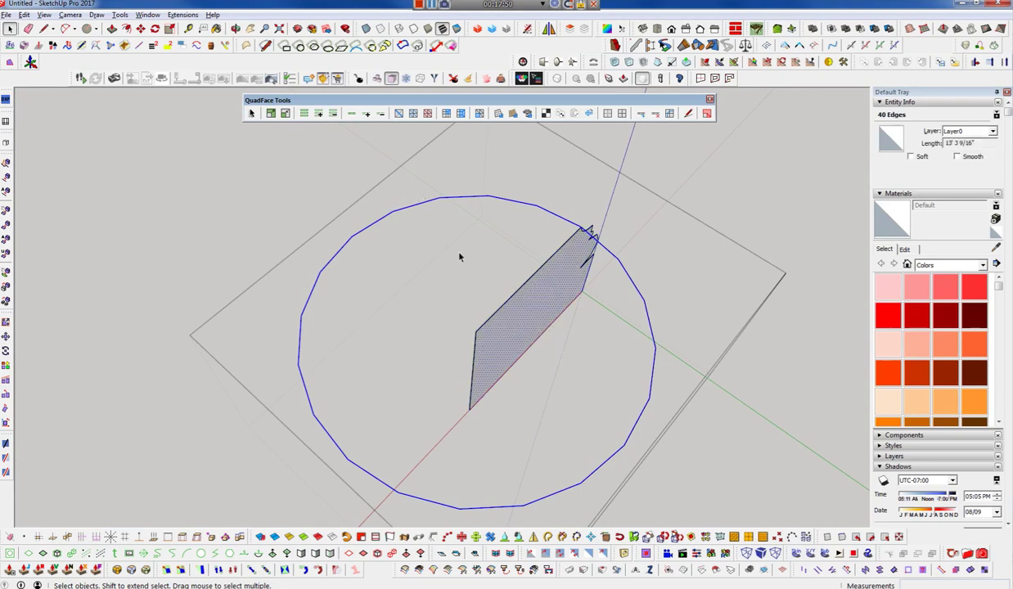
left_click(573, 246, "shift")
scroll(557, 246, "up", 2)
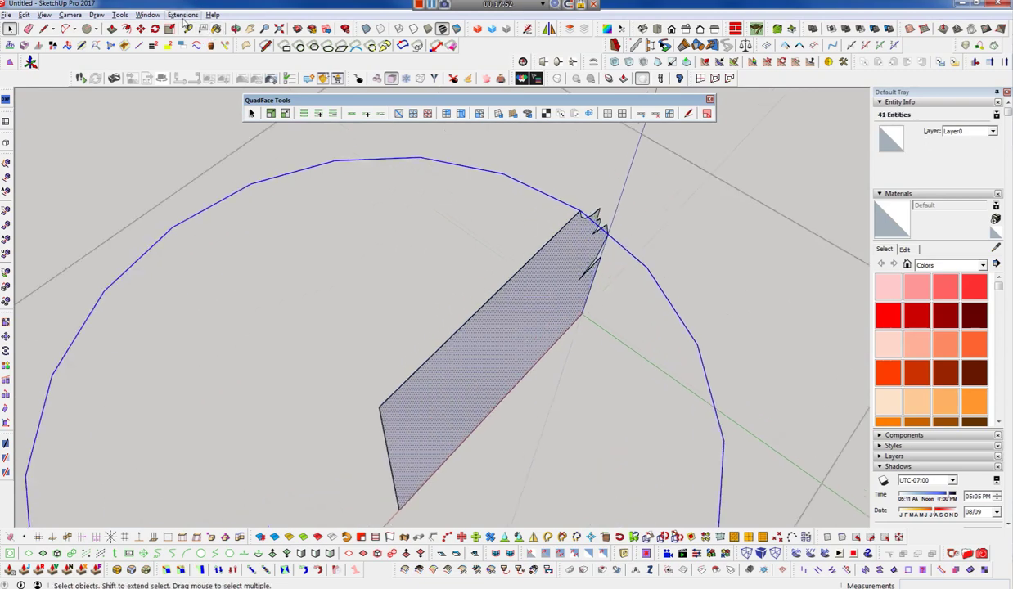
- Sweep the profile again with FollowMeAndKeep, then delete the faulty swept solid
left_click(193, 16)
left_click(270, 403)
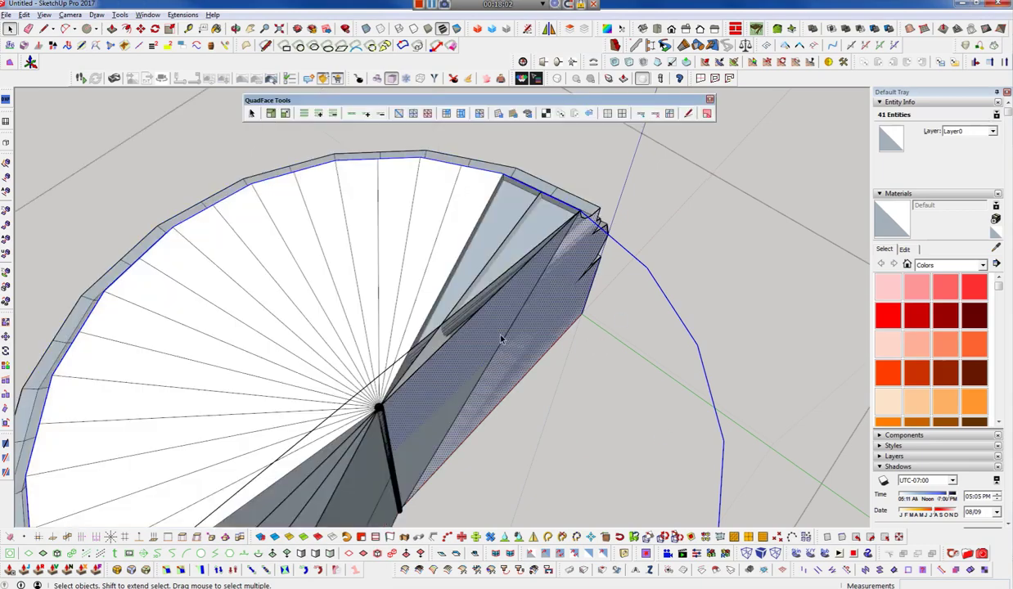
mouse_move(501, 350)
middle_mouse_down()
mouse_move(344, 273)
mouse_move(545, 274)
middle_mouse_up()
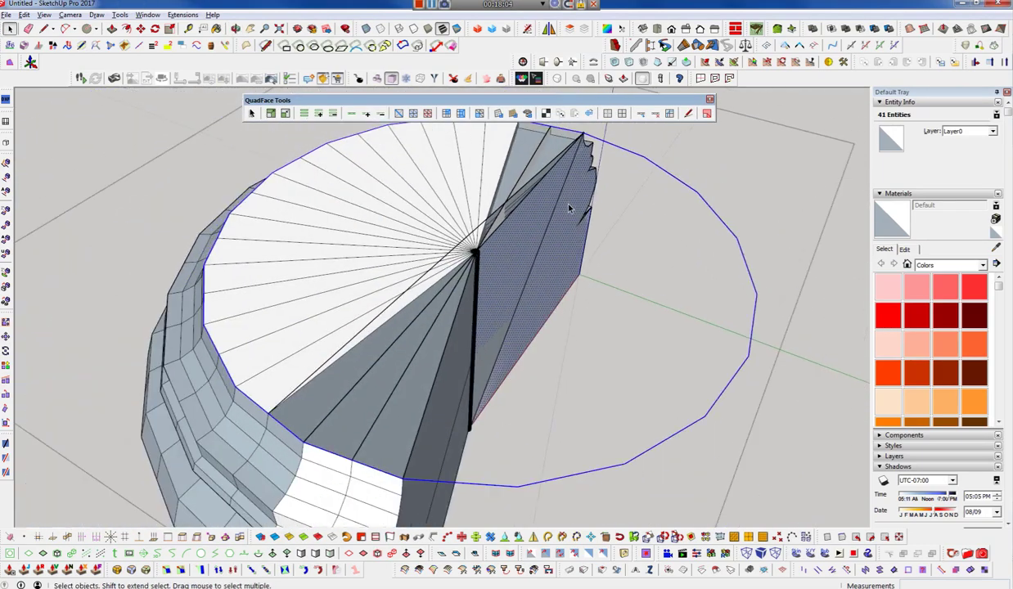
scroll(475, 280, "down", 2)
left_click(474, 280)
key("Delete")
- Compare the remaining profile with the drawing and reselect everything with Ctrl+A
middle_click_drag(501, 210, 366, 112)
middle_click_drag(261, 129, 439, 260)
scroll(438, 260, "up", 3)
mouse_move(606, 269)
middle_mouse_down()
mouse_move(596, 353)
mouse_move(287, 248)
mouse_move(334, 167)
mouse_move(421, 124)
mouse_move(606, 135)
mouse_move(565, 317)
mouse_move(470, 485)
middle_mouse_up()
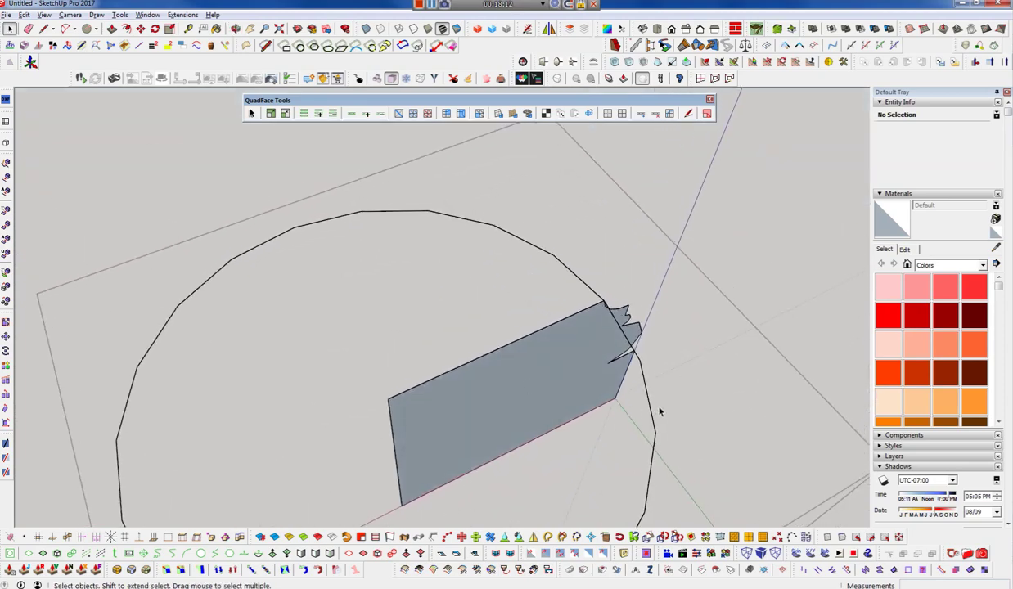
mouse_move(523, 402)
middle_mouse_down()
mouse_move(565, 233)
mouse_move(515, 309)
mouse_move(491, 233)
middle_mouse_up()
scroll(491, 233, "up", 3)
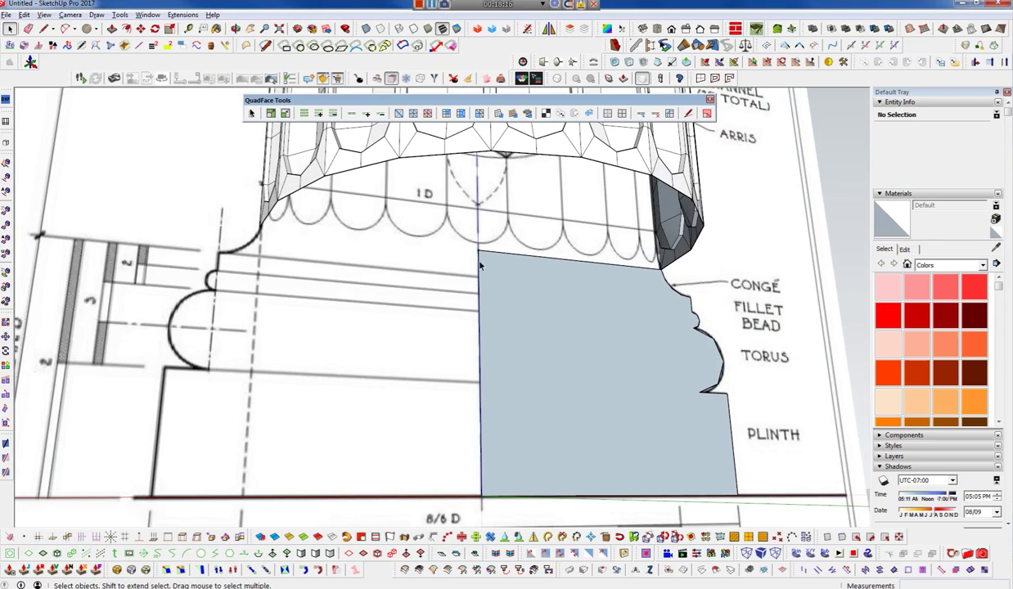
mouse_move(524, 380)
middle_mouse_down()
mouse_move(430, 296)
mouse_move(599, 358)
mouse_move(604, 377)
mouse_move(526, 504)
mouse_move(520, 379)
middle_mouse_up()
key("ctrl+a")
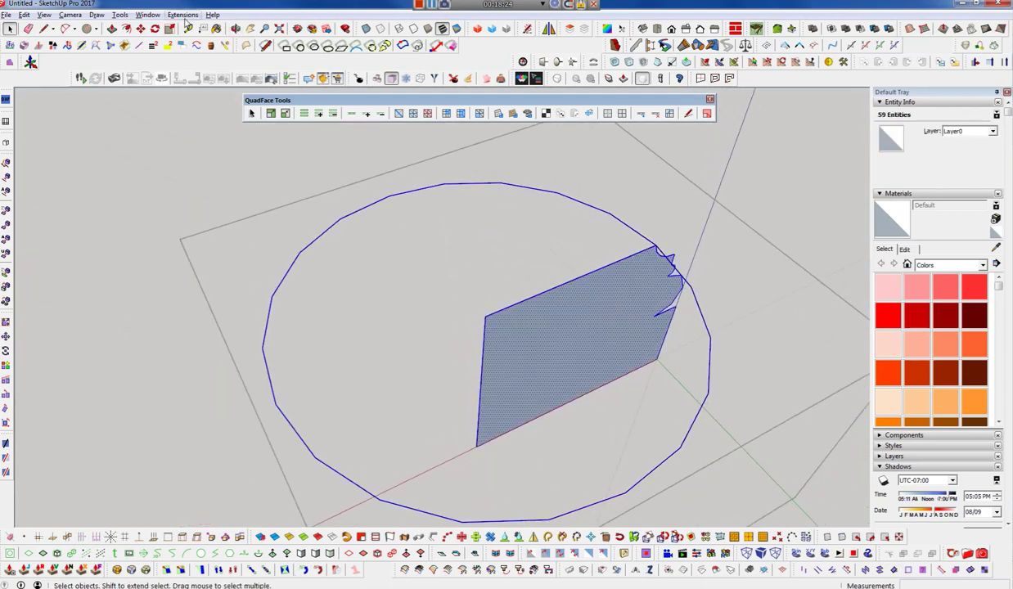
- Run Extensions > Upright Extruder on the circle and profile, forming the open-topped moulded ring
left_click(182, 15)
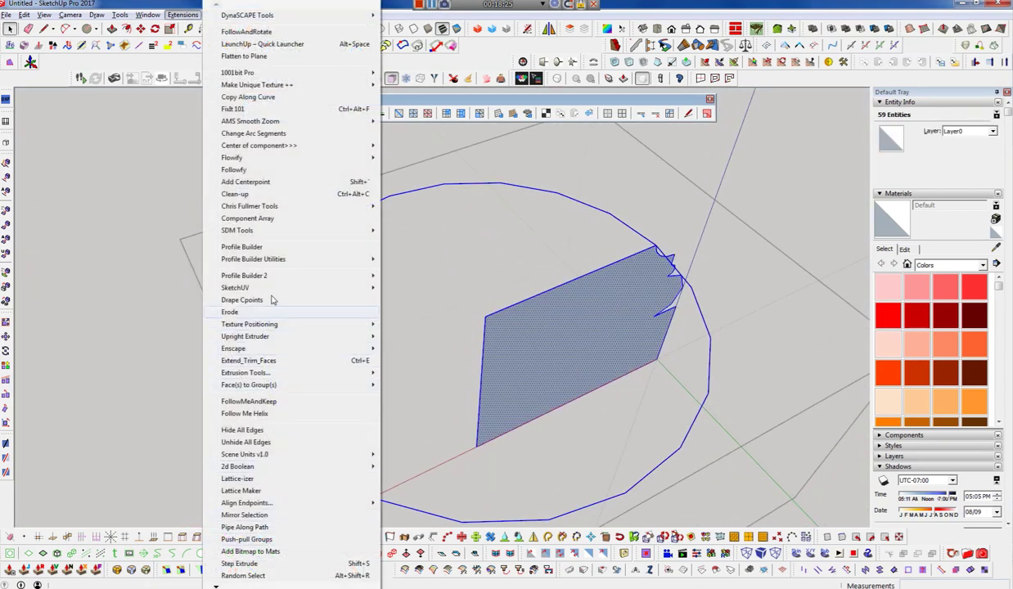
mouse_move(246, 336)
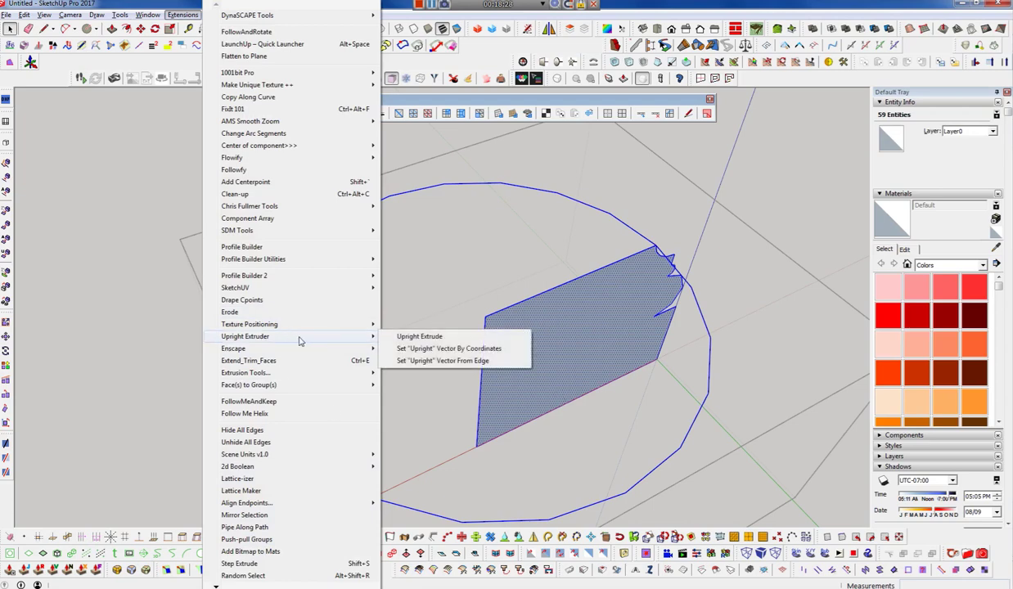
left_click(426, 332)
middle_click_drag(602, 316, 140, 272)
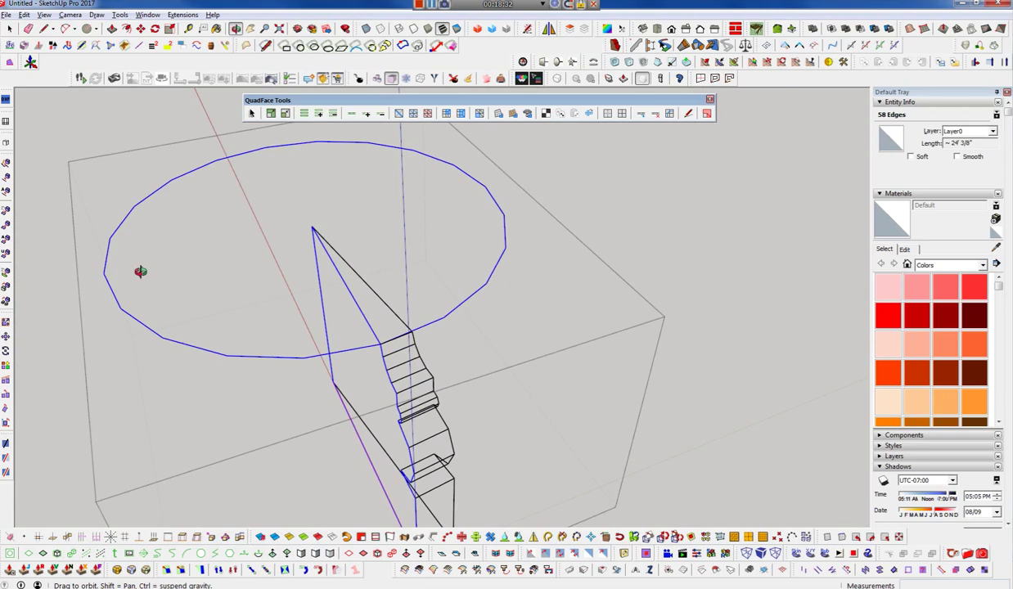
mouse_move(140, 272)
middle_mouse_down()
mouse_move(201, 283)
mouse_move(121, 280)
middle_mouse_up()
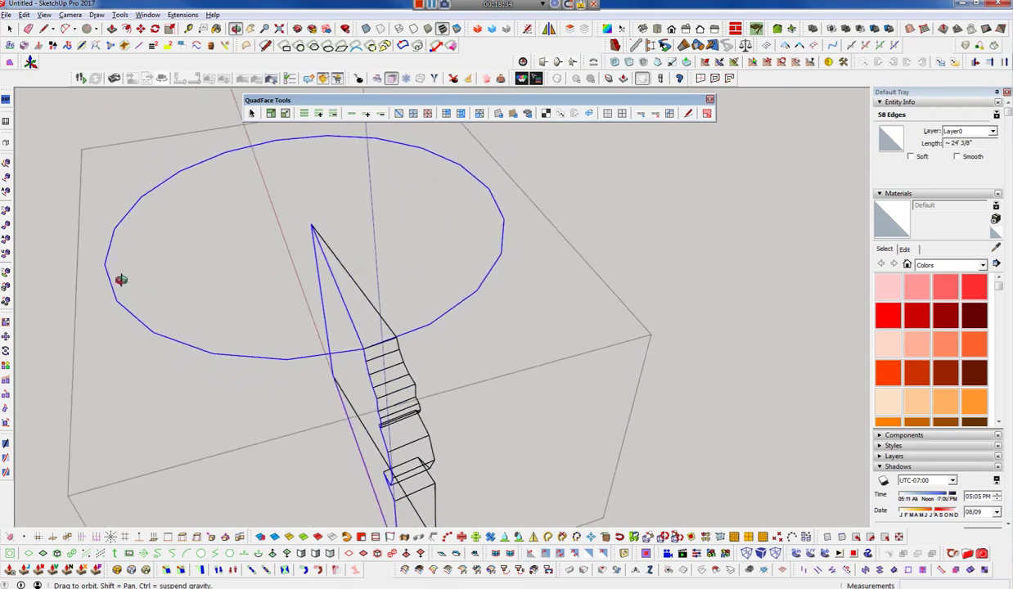
middle_click_drag(446, 445, 711, 439)
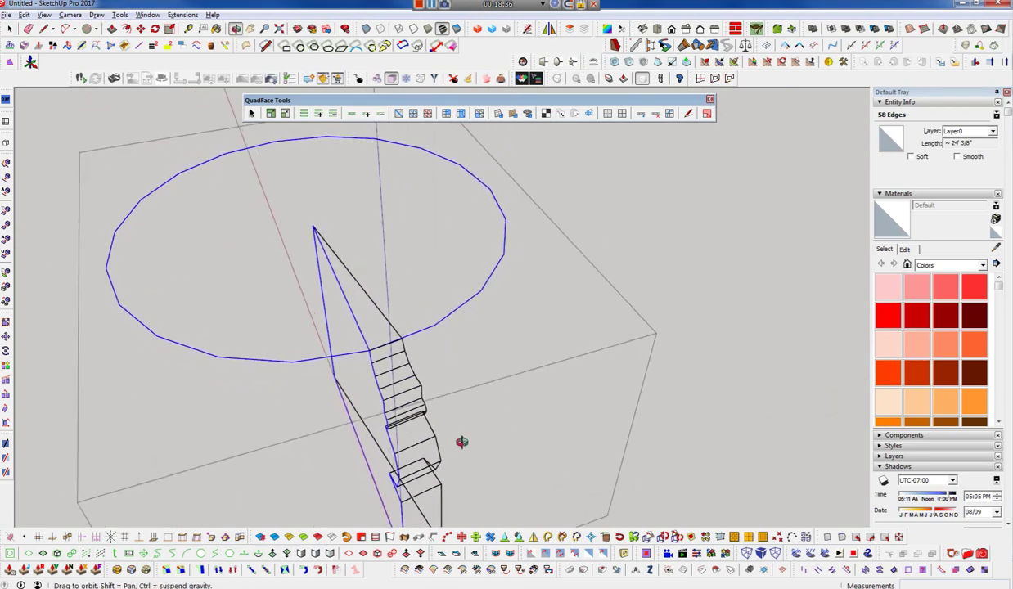
mouse_move(604, 311)
middle_mouse_down()
mouse_move(461, 343)
mouse_move(673, 357)
middle_mouse_up()
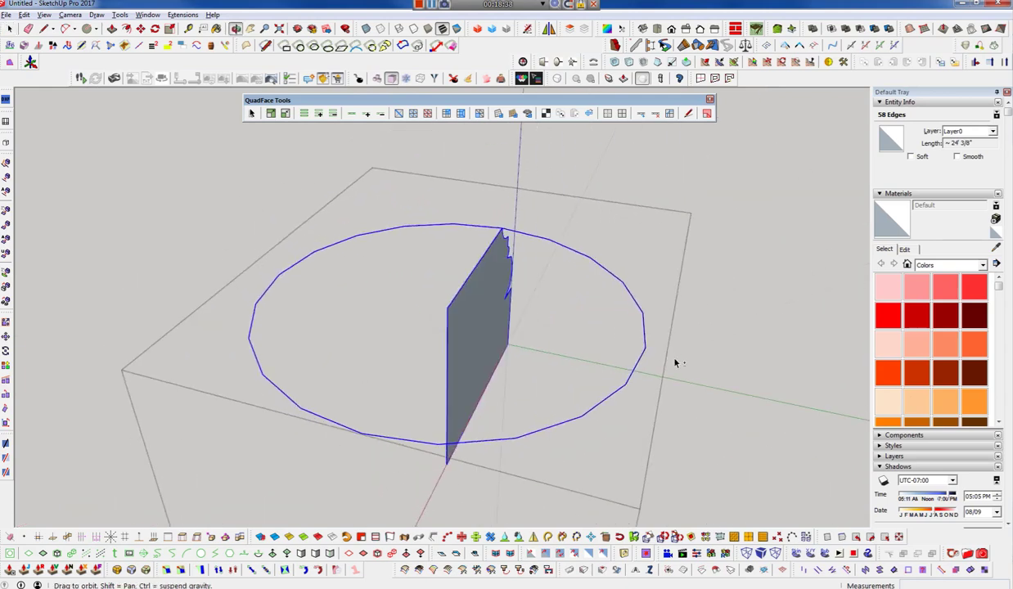
middle_click_drag(487, 348, 294, 330)
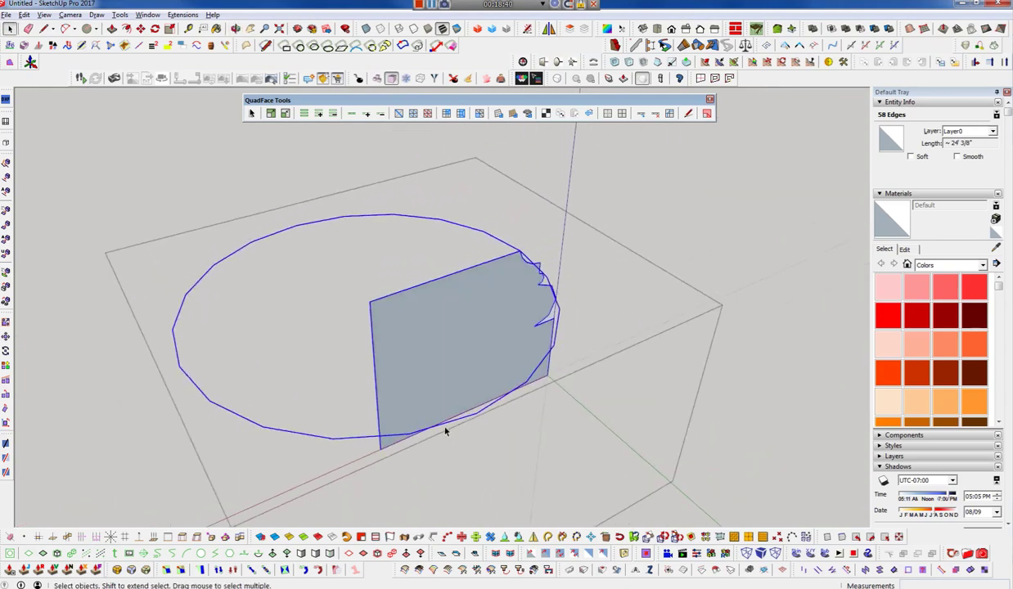
left_click(463, 360)
key("p")
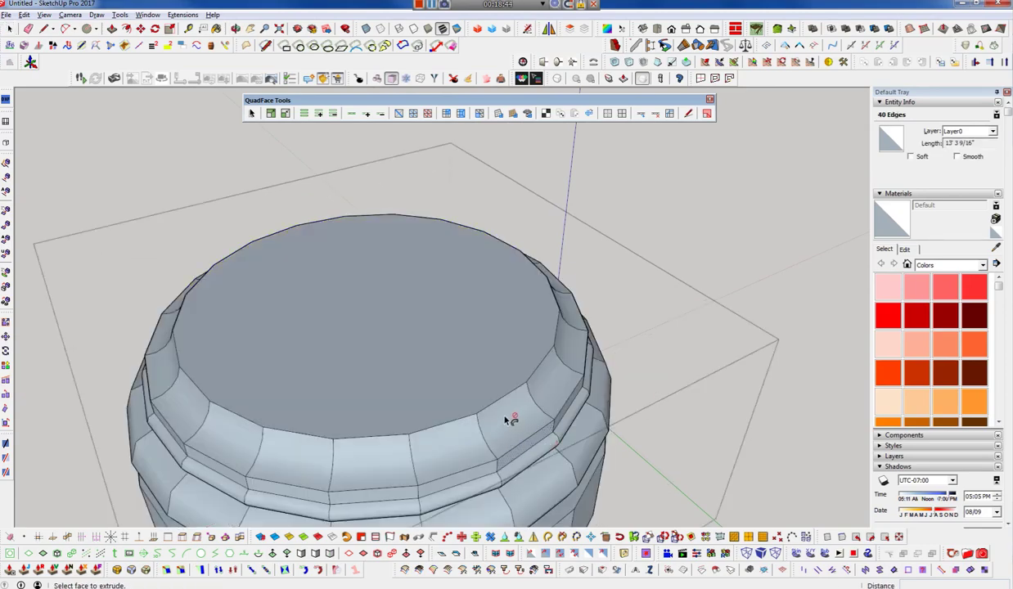
mouse_move(511, 418)
middle_mouse_down()
mouse_move(452, 254)
mouse_move(548, 333)
mouse_move(597, 330)
mouse_move(565, 389)
mouse_move(466, 415)
mouse_move(571, 389)
mouse_move(554, 264)
mouse_move(583, 106)
mouse_move(478, 242)
mouse_move(401, 401)
middle_mouse_up()
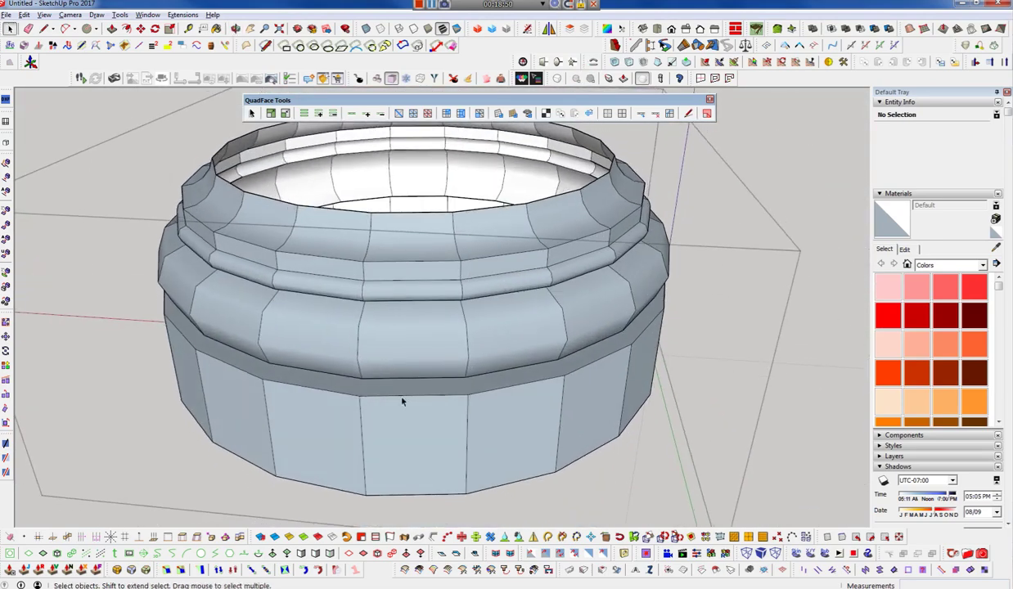
- Select the entire ring mesh and confirm removing its 280 lonely vertices with QuadFace Tools
triple_click(431, 442)
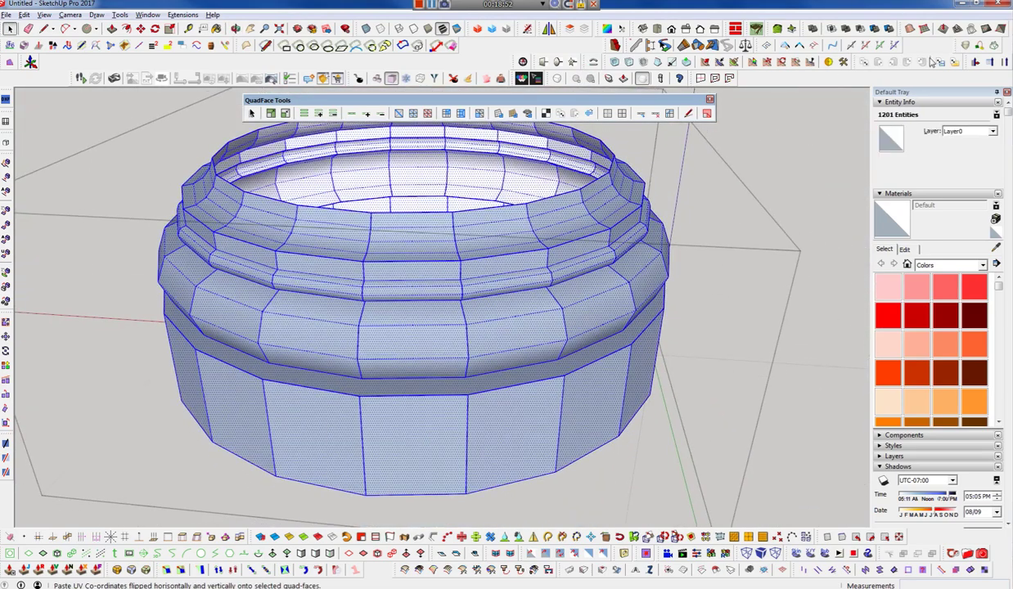
left_click(551, 435)
mouse_move(551, 436)
middle_mouse_down()
mouse_move(623, 374)
mouse_move(583, 377)
middle_mouse_up()
left_click(477, 433)
middle_click_drag(478, 433, 480, 407)
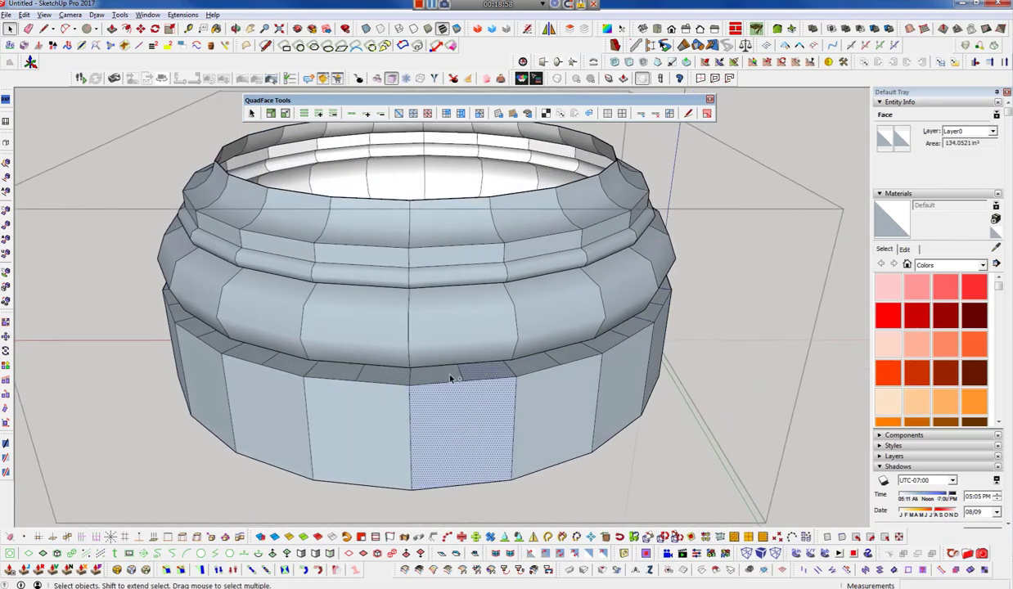
middle_click_drag(462, 403, 456, 432)
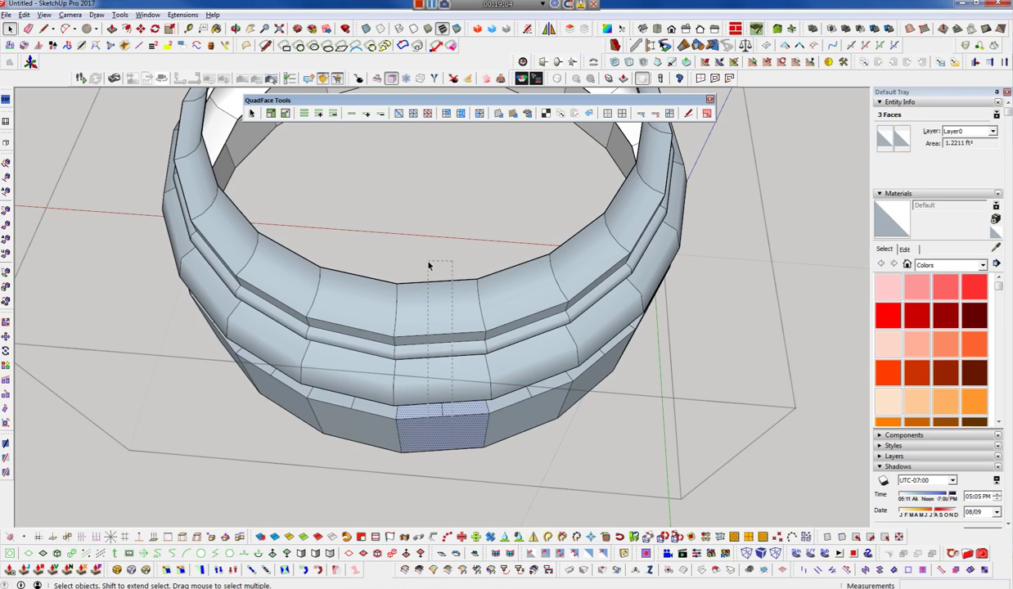
triple_click(450, 343)
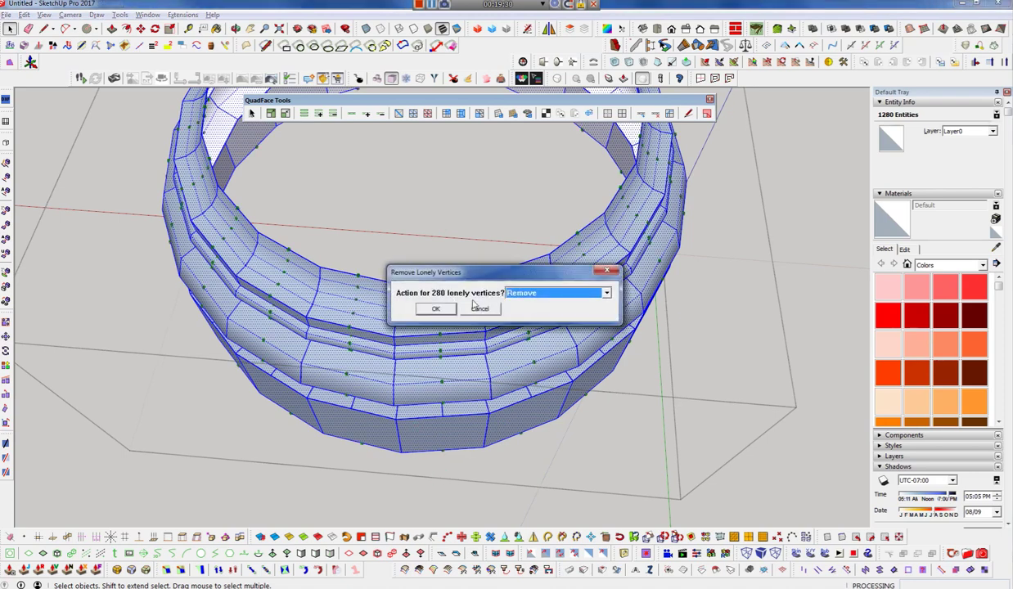
left_click(427, 310)
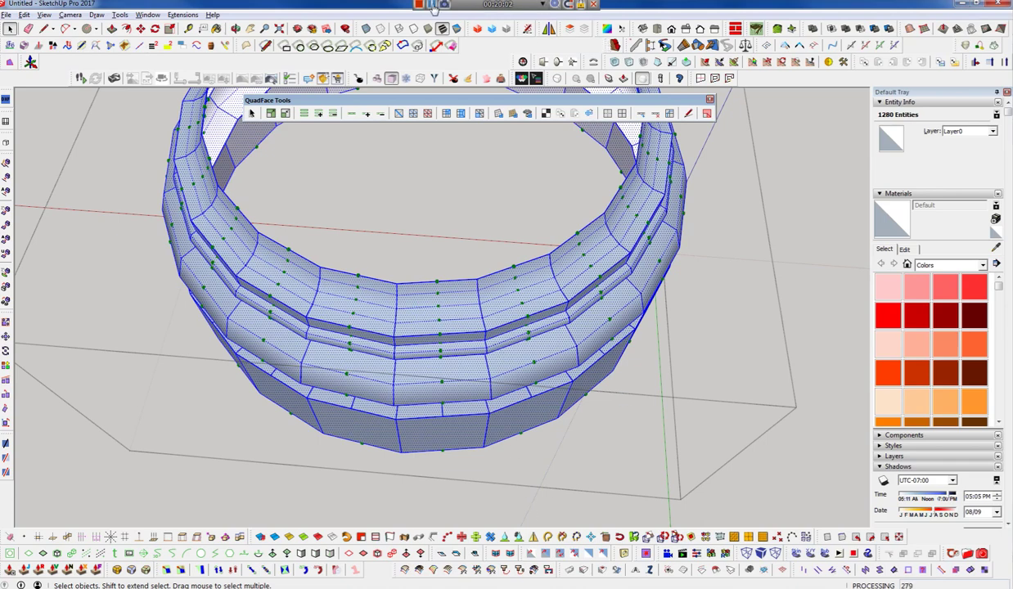
- Select the ring of bottom edges and run Split Sausage to cut vertical edges through every band
left_click(440, 417)
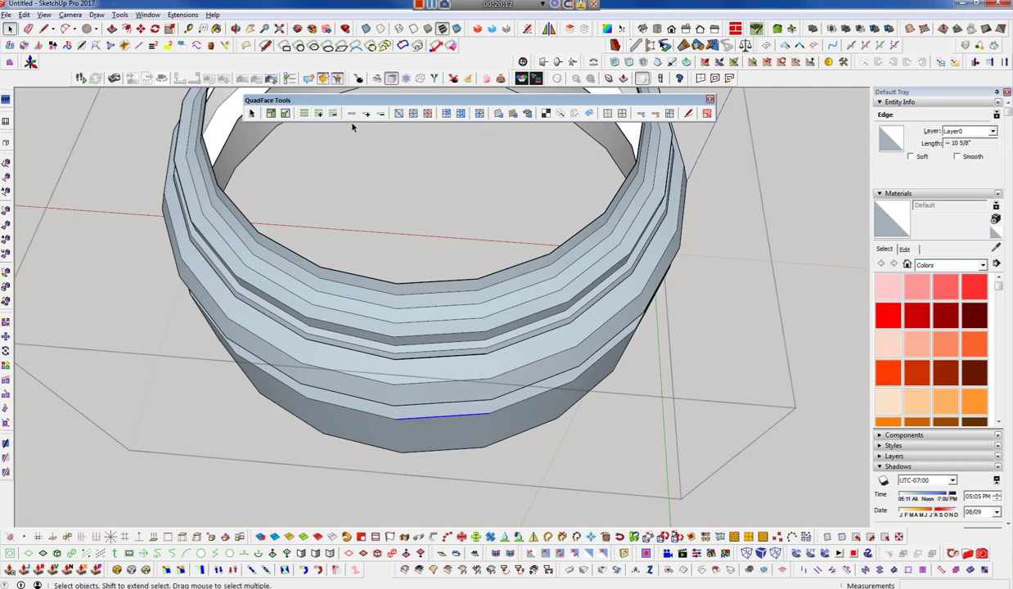
left_click(303, 114)
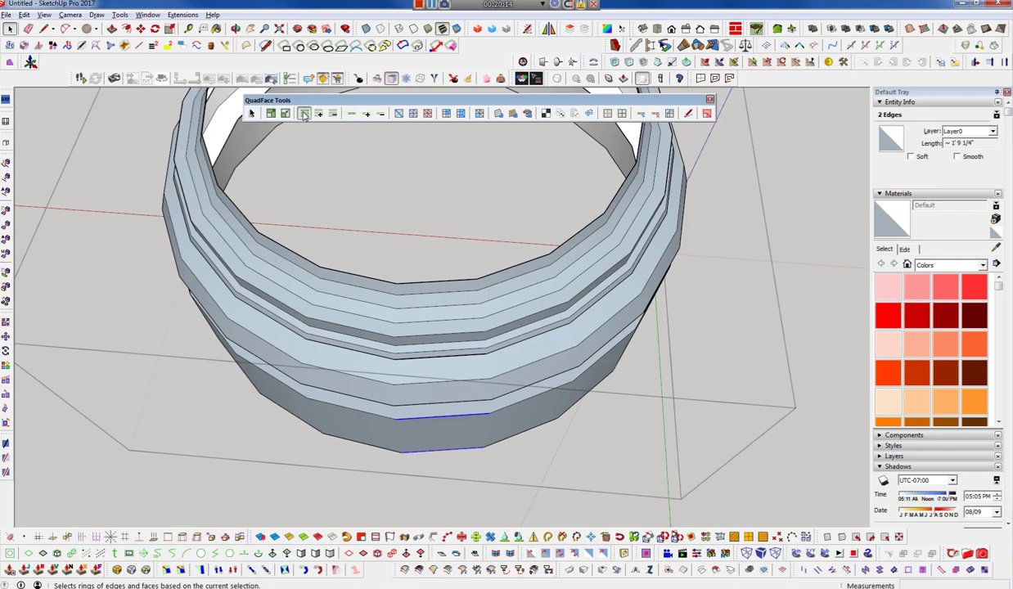
middle_click_drag(470, 368, 481, 368)
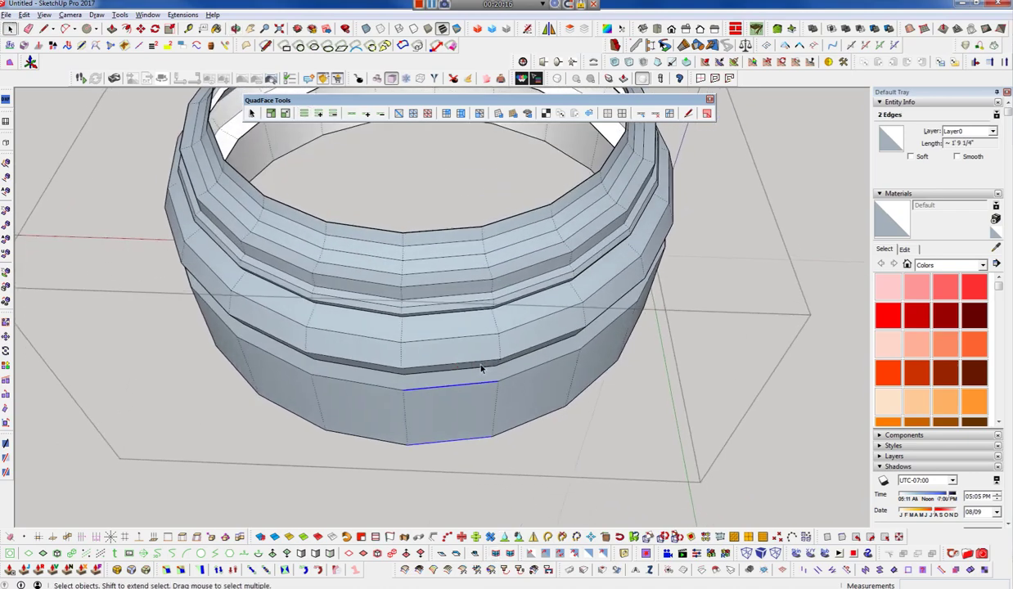
scroll(481, 369, "up", 3)
scroll(477, 375, "up", 1)
key("ctrl+a")
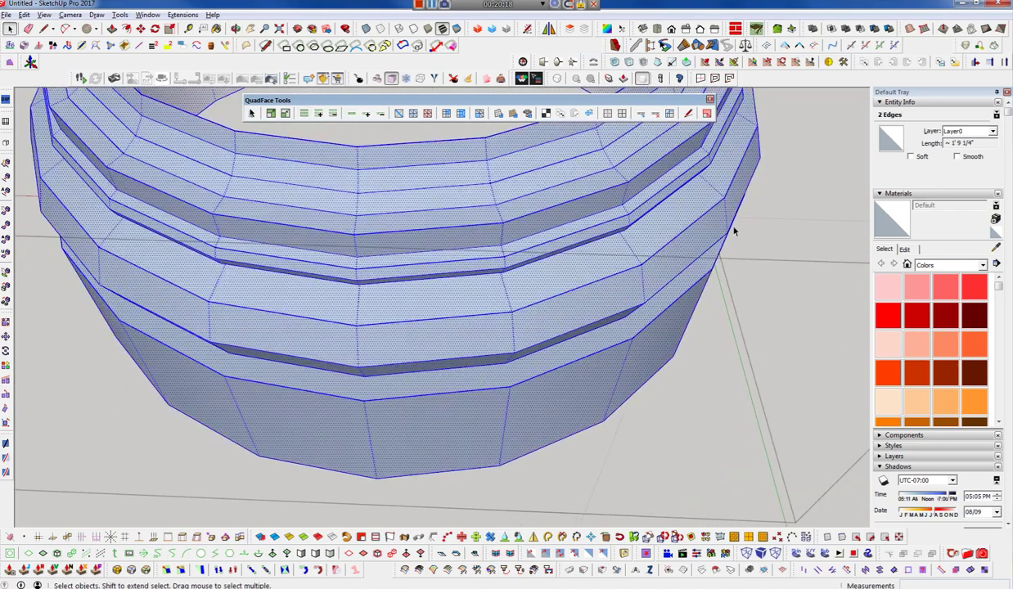
left_click(726, 80)
- Select the edge loops across all bands and run Split Quads to turn them into quad faces
left_click(415, 397)
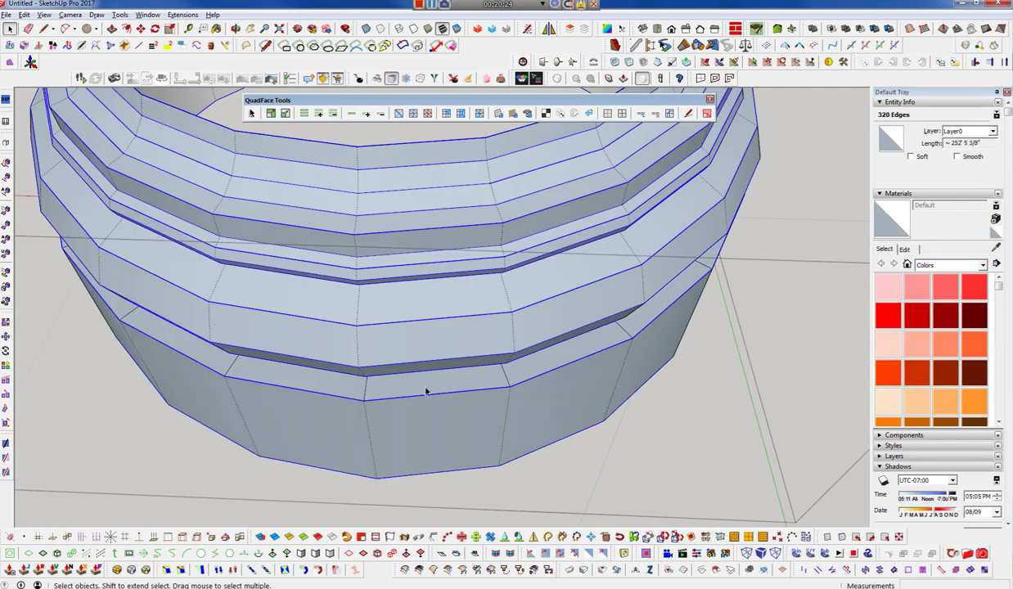
left_click(641, 113)
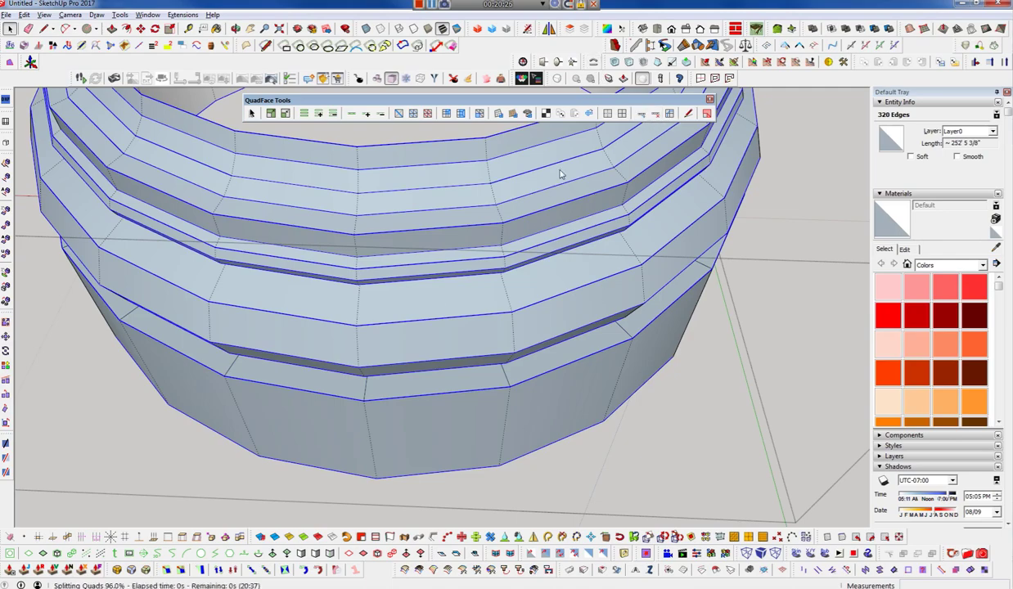
scroll(452, 442, "down", 2)
scroll(451, 442, "down", 2)
mouse_move(443, 421)
middle_mouse_down()
mouse_move(449, 457)
mouse_move(445, 350)
middle_mouse_up()
scroll(442, 327, "up", 2)
scroll(451, 336, "up", 3)
scroll(454, 294, "up", 3)
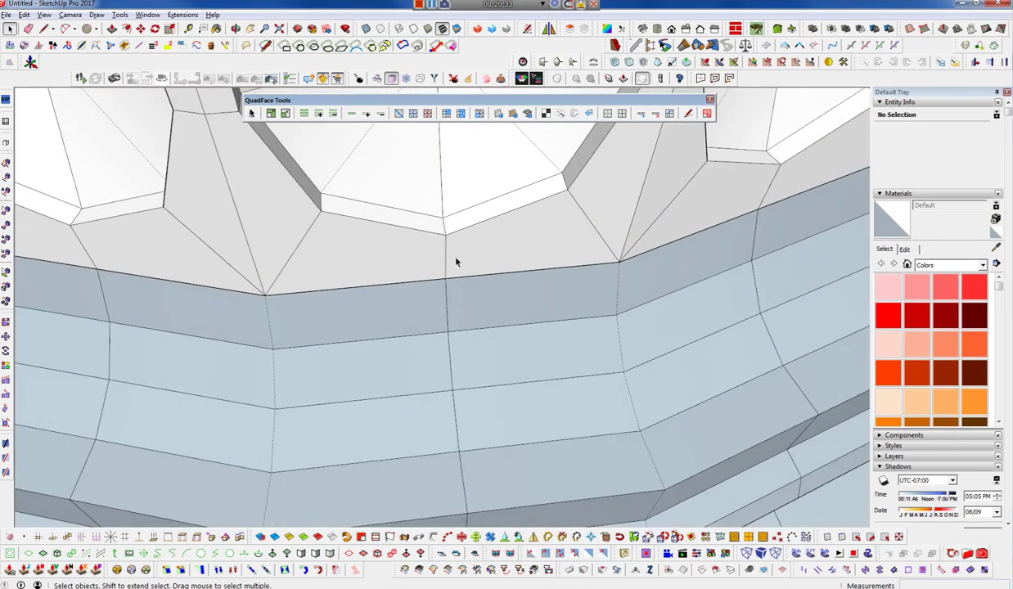
scroll(467, 286, "down", 3)
scroll(462, 331, "down", 3)
left_click(463, 364)
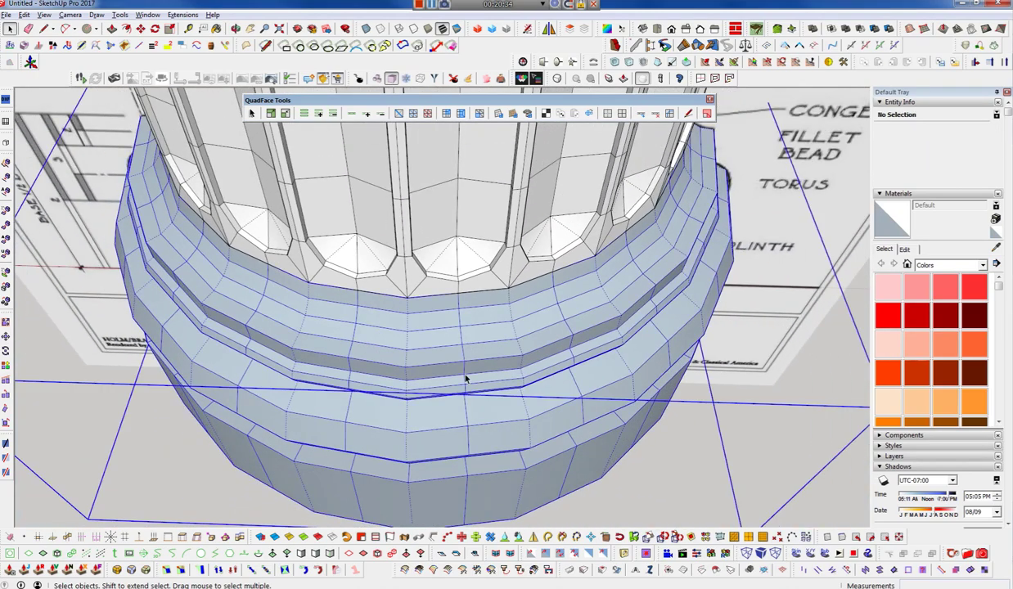
scroll(481, 394, "down", 3)
triple_click(480, 400)
scroll(491, 368, "up", 3)
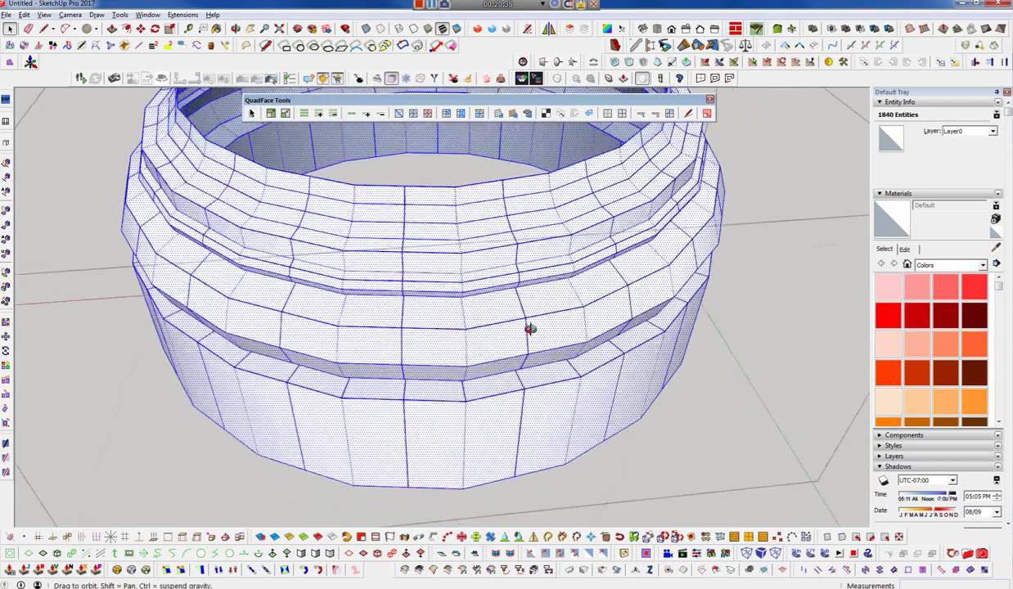
scroll(495, 415, "up", 3)
scroll(489, 310, "down", 3)
left_click(491, 246)
scroll(494, 404, "up", 3)
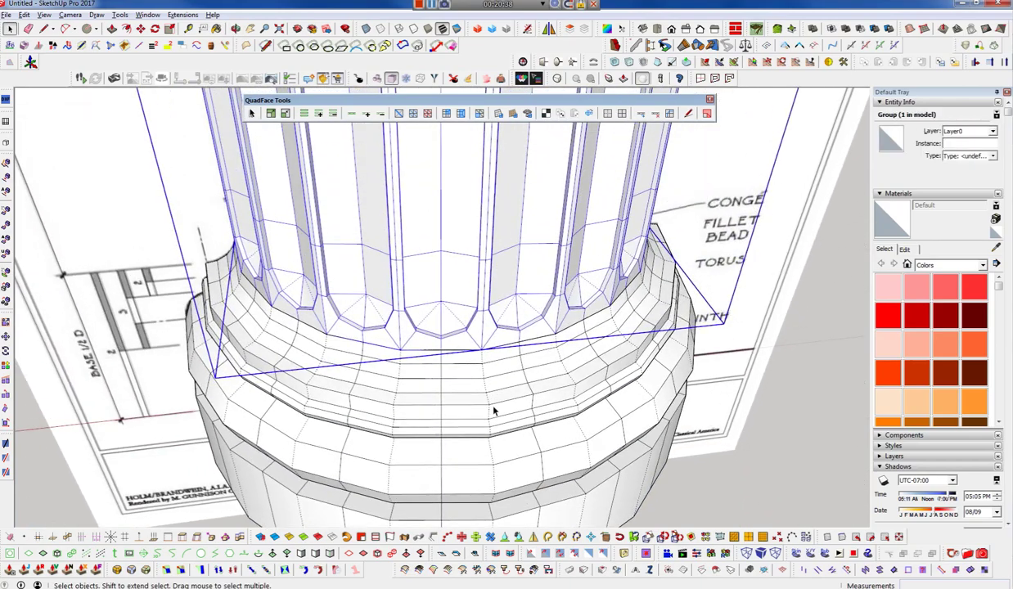
scroll(486, 343, "down", 2)
scroll(487, 345, "down", 2)
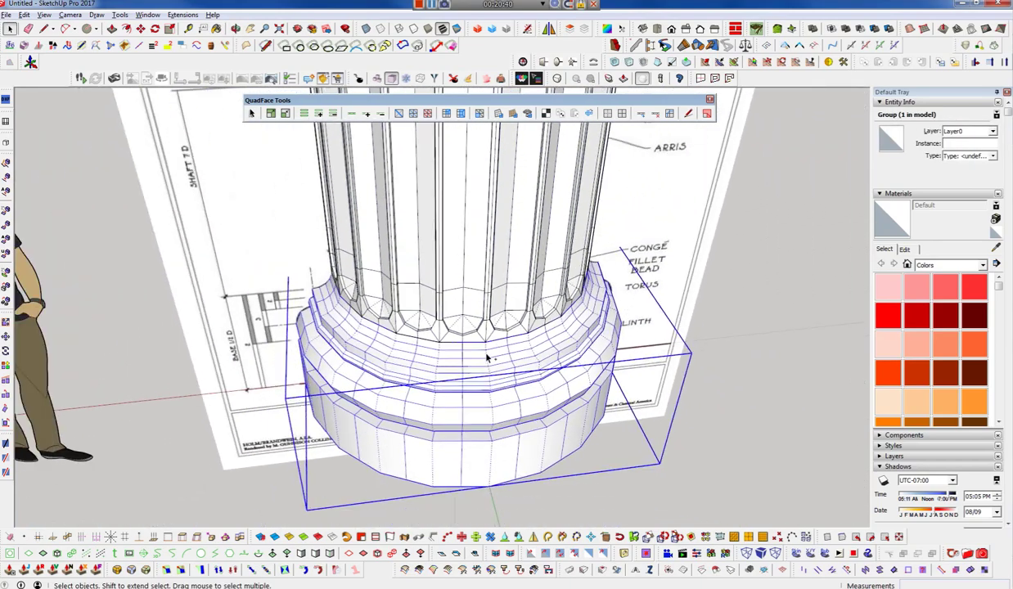
double_click(486, 357)
triple_click(479, 384)
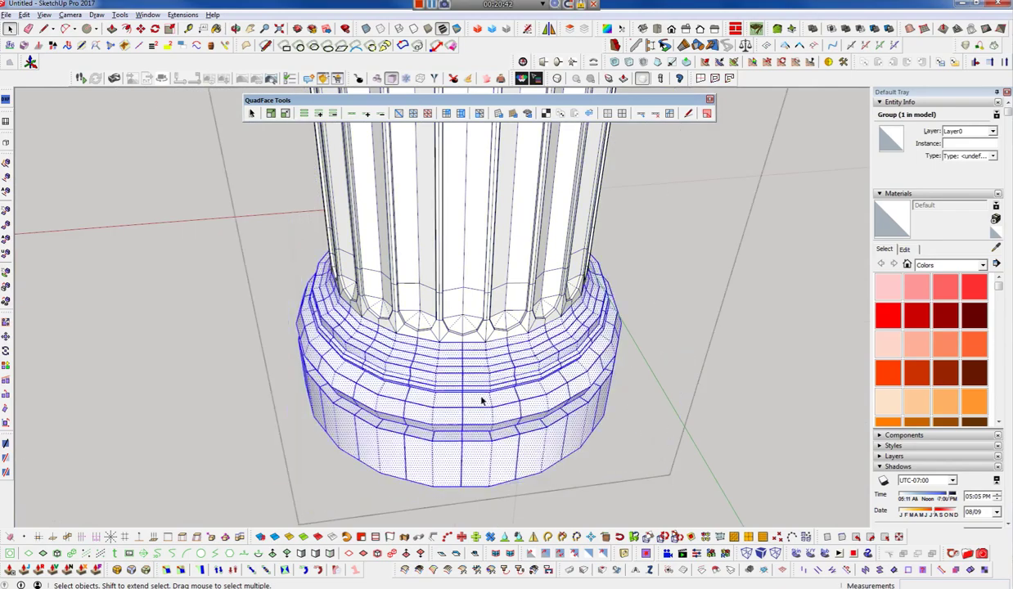
scroll(494, 262, "up", 1)
scroll(495, 253, "up", 2)
scroll(501, 269, "up", 2)
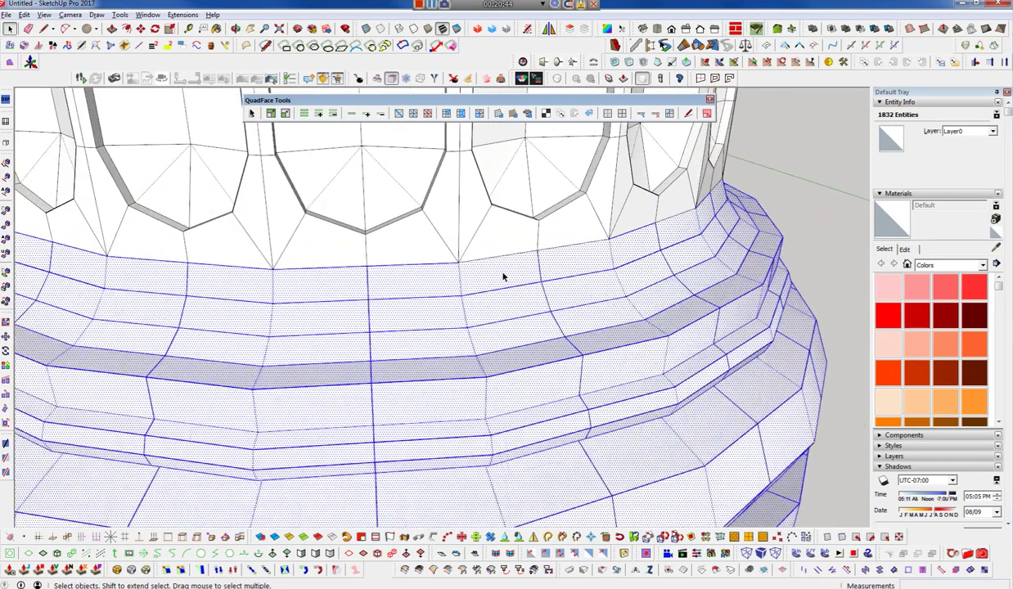
left_click(487, 260)
left_click(492, 267)
scroll(494, 262, "down", 2)
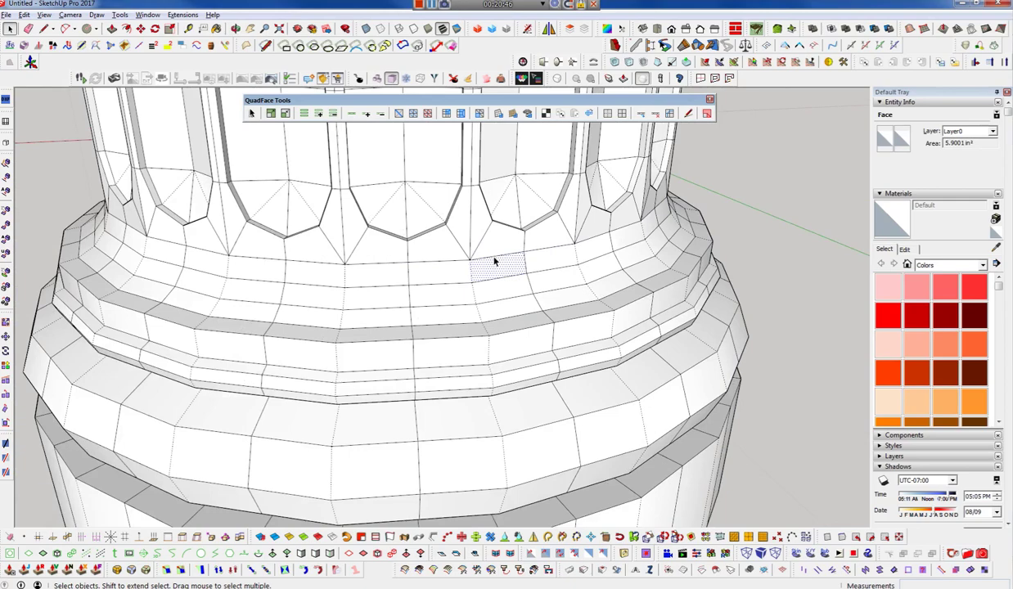
scroll(494, 262, "down", 1)
scroll(405, 323, "up", 1)
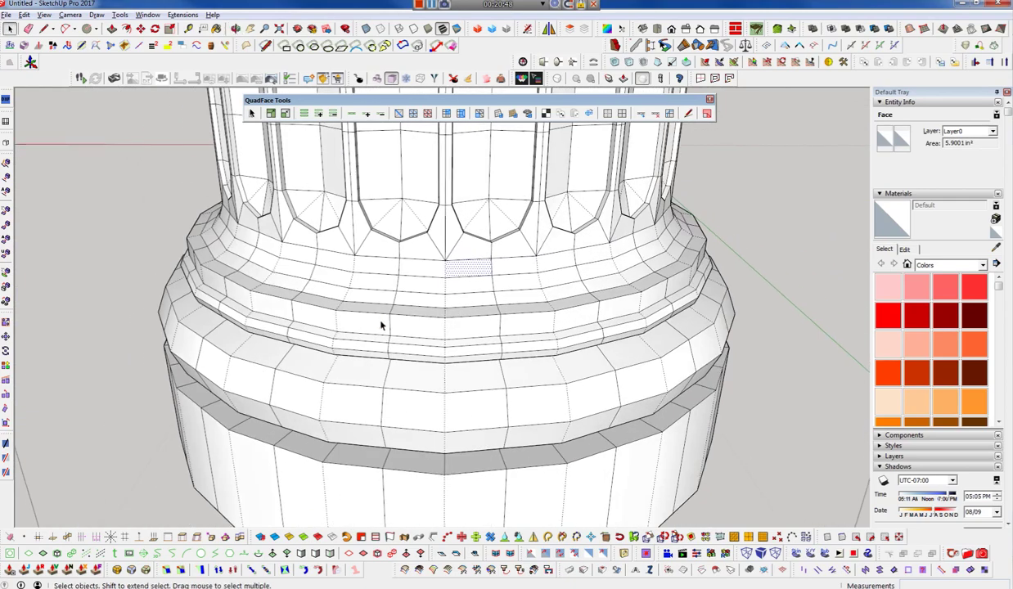
scroll(413, 325, "up", 1)
left_click(413, 315)
middle_click_drag(486, 376, 334, 385)
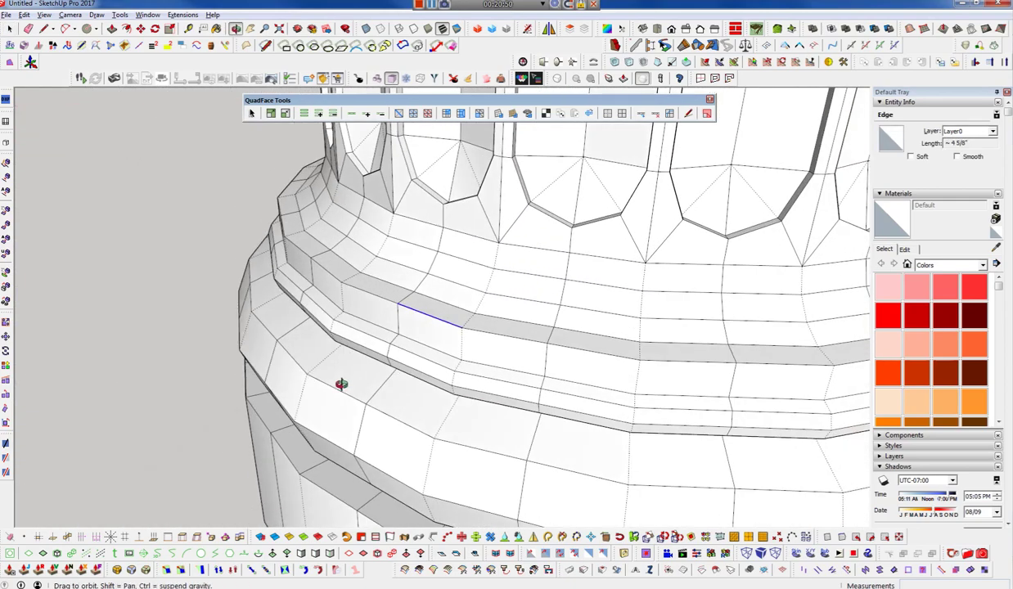
middle_click_drag(373, 300, 449, 312)
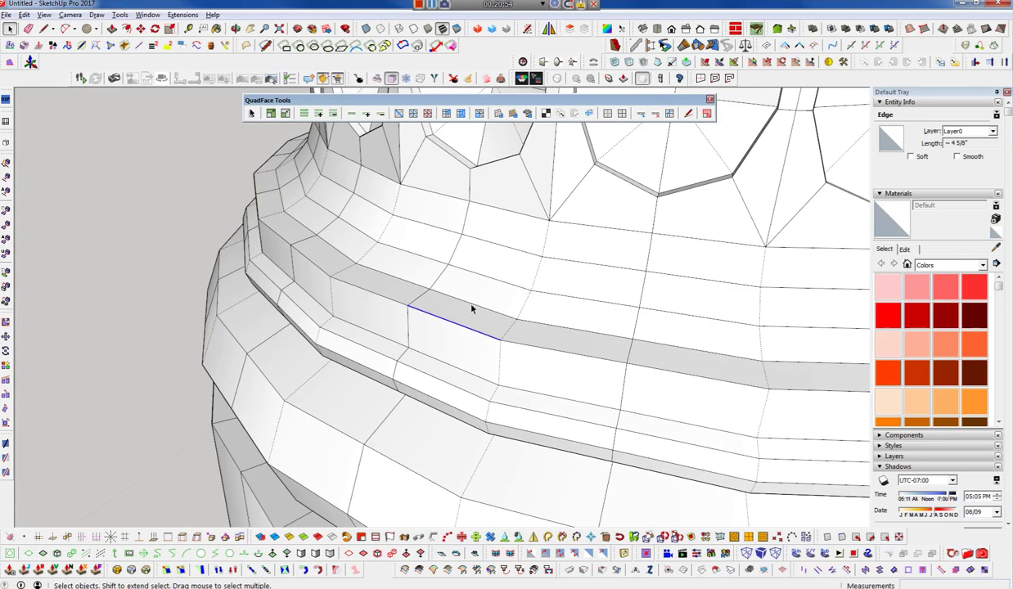
- Select six band edges on the base and expand them into full horizontal loops
left_click(463, 368, "shift")
left_click(472, 406, "shift")
mouse_move(472, 406)
middle_mouse_down()
mouse_move(477, 301)
mouse_move(502, 415)
mouse_move(481, 301)
mouse_move(454, 422)
mouse_move(477, 362)
mouse_move(458, 413)
mouse_move(476, 357)
mouse_move(463, 226)
mouse_move(512, 339)
mouse_move(530, 271)
mouse_move(452, 444)
middle_mouse_up()
left_click(478, 443, "shift")
left_click(452, 360, "shift")
left_click(453, 360, "shift")
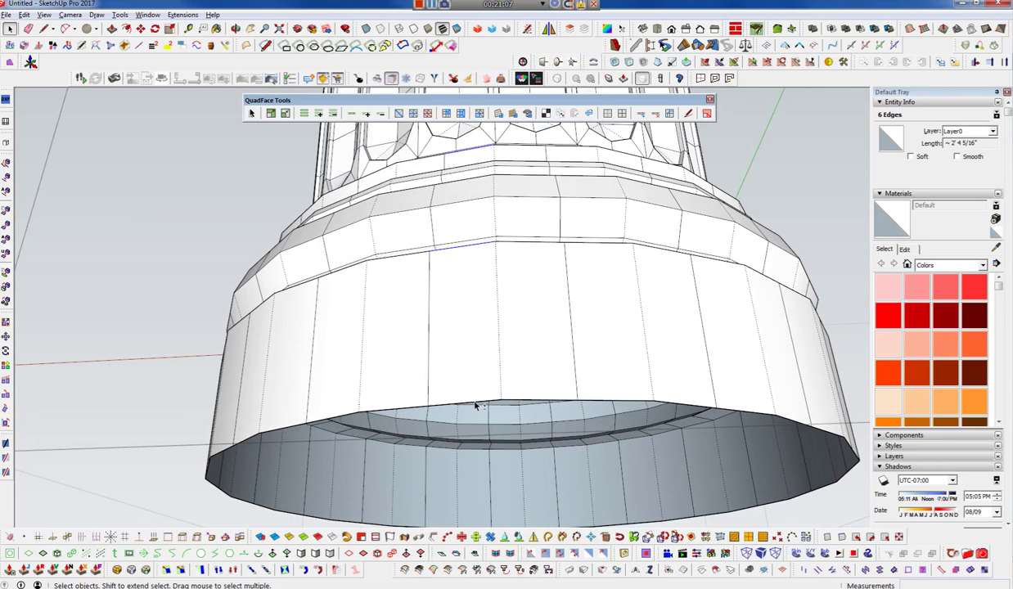
mouse_move(585, 313)
middle_mouse_down()
mouse_move(556, 424)
mouse_move(565, 149)
middle_mouse_up()
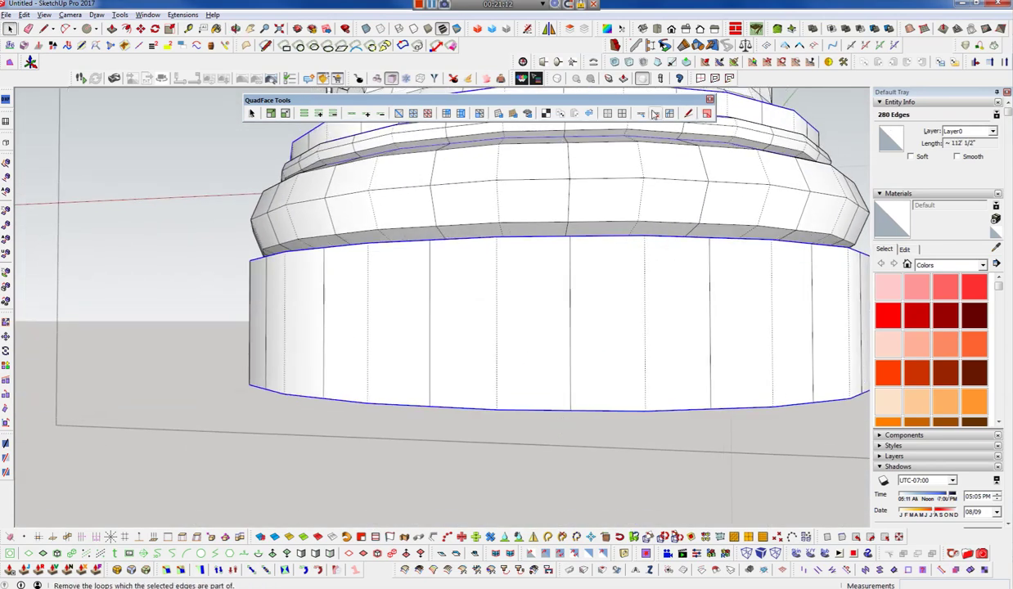
- Apply full SubD creasing to the selected horizontal loops
left_click(695, 78)
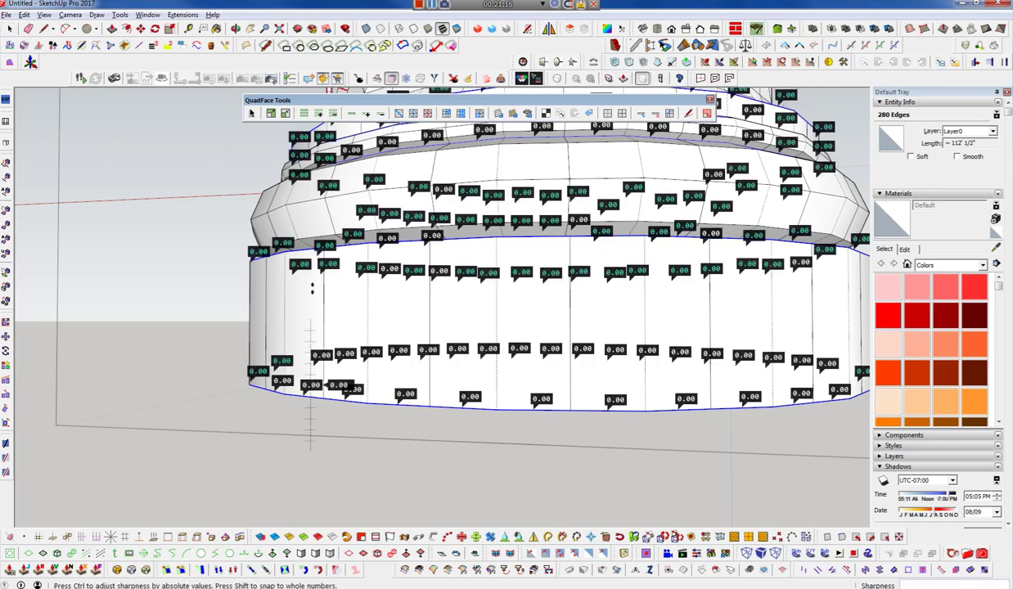
type("1")
key("space")
mouse_move(654, 272)
middle_mouse_down()
mouse_move(652, 323)
mouse_move(588, 436)
middle_mouse_up()
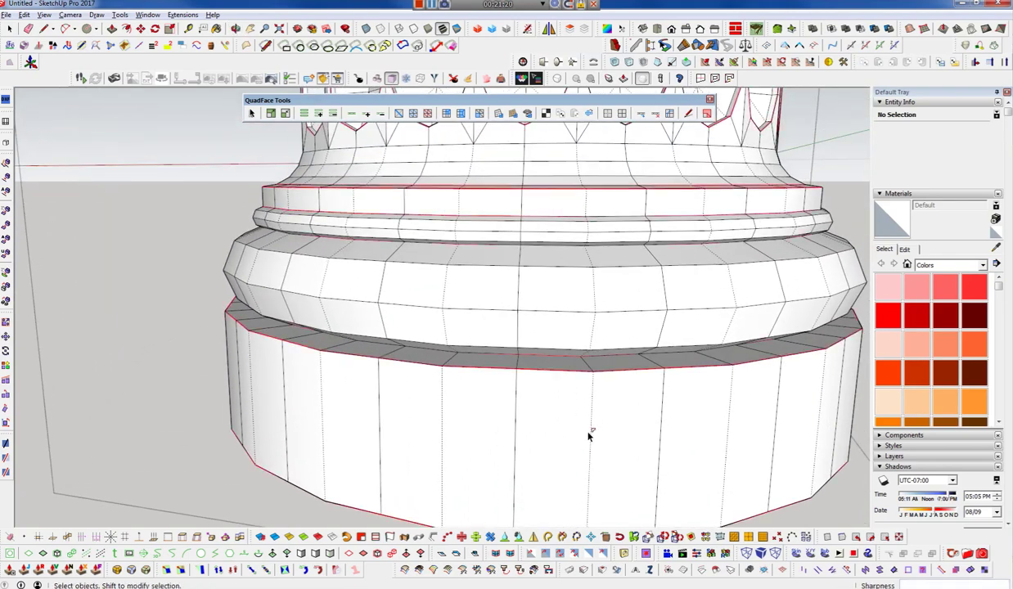
scroll(572, 417, "down", 2)
scroll(560, 423, "down", 2)
scroll(652, 429, "down", 2)
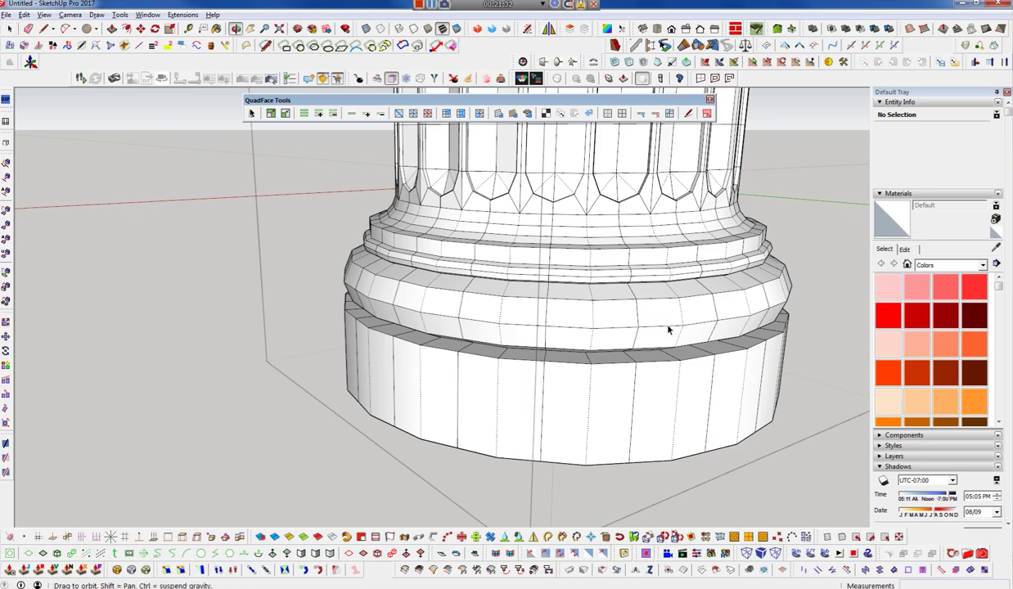
- In the reference-drawing scene, turn on subdivision smoothing for the column group
key("Page_Down")
left_click(588, 346)
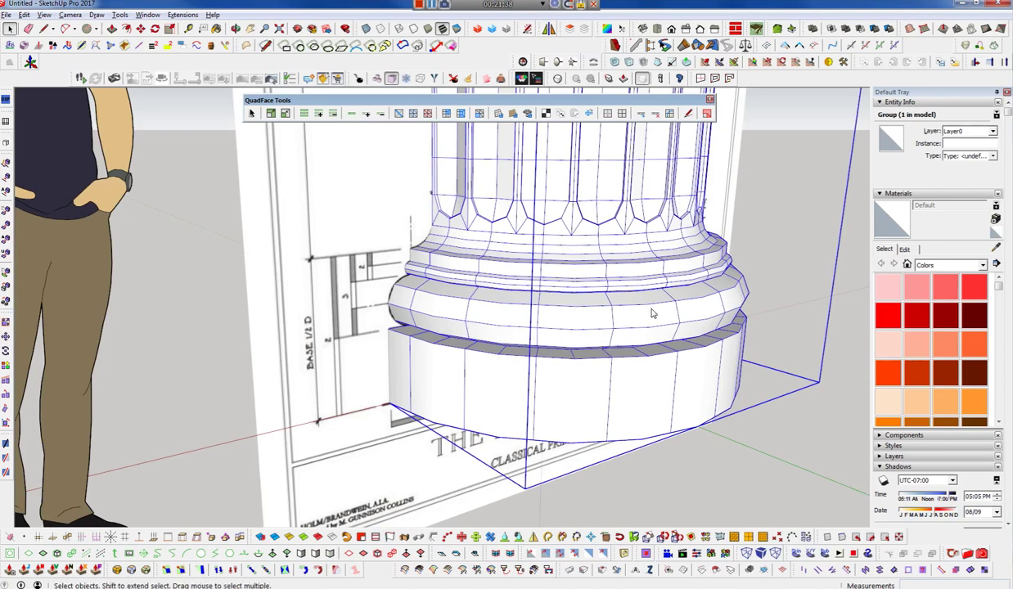
key("s")
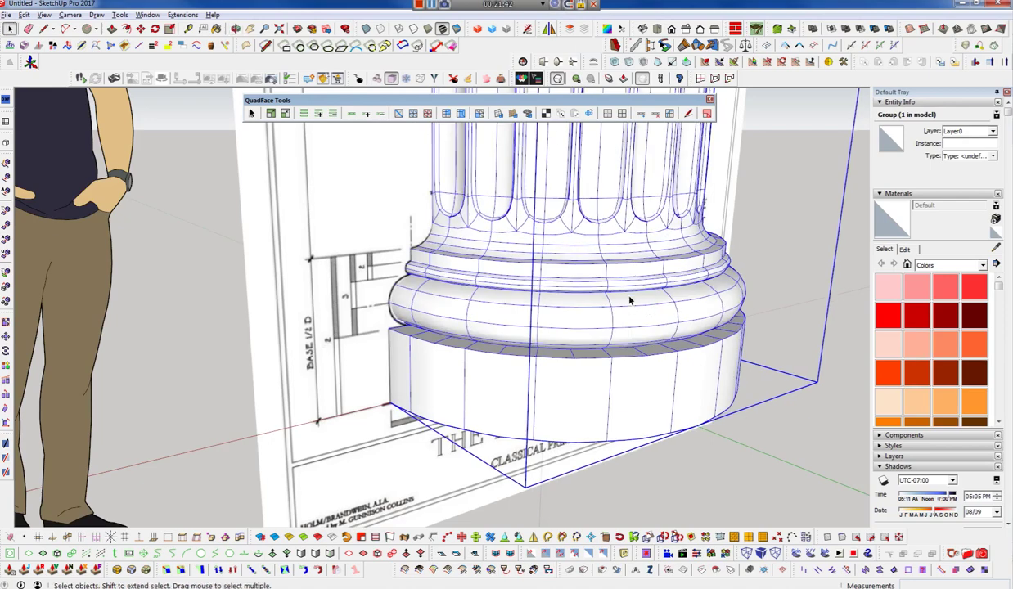
- Compare the smoothed torus and base against the Doric Order drawing from a frontal view
mouse_move(654, 356)
middle_mouse_down()
mouse_move(397, 293)
mouse_move(343, 294)
mouse_move(409, 286)
mouse_move(452, 339)
middle_mouse_up()
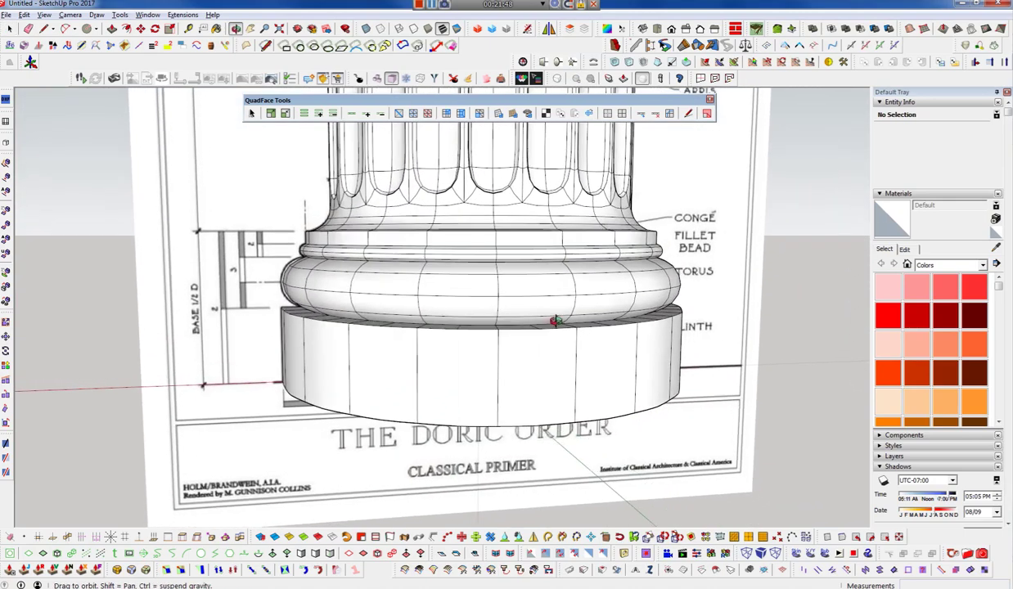
scroll(181, 245, "up", 3)
scroll(463, 304, "up", 3)
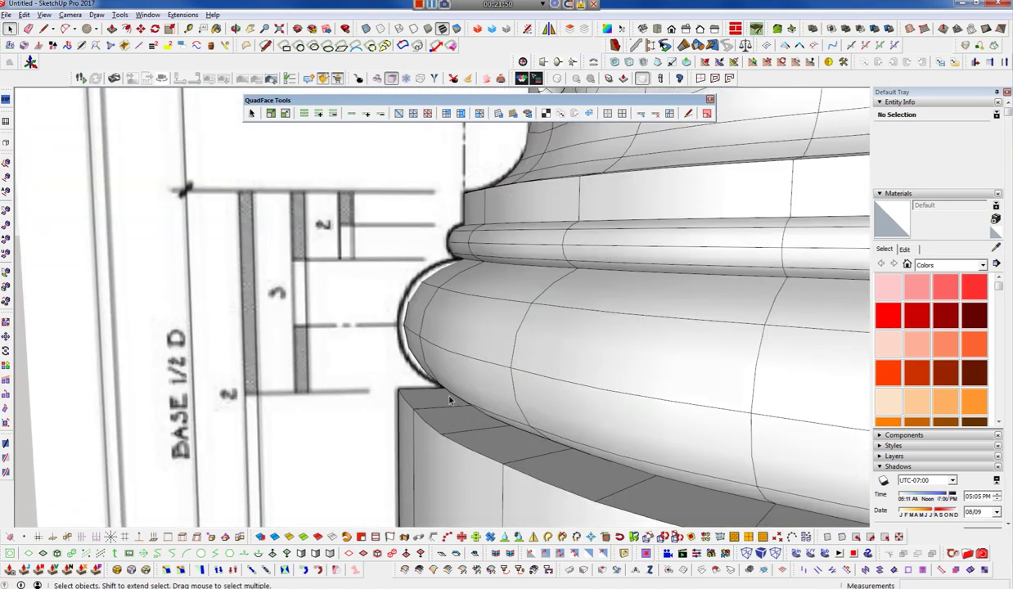
middle_click_drag(432, 406, 332, 272)
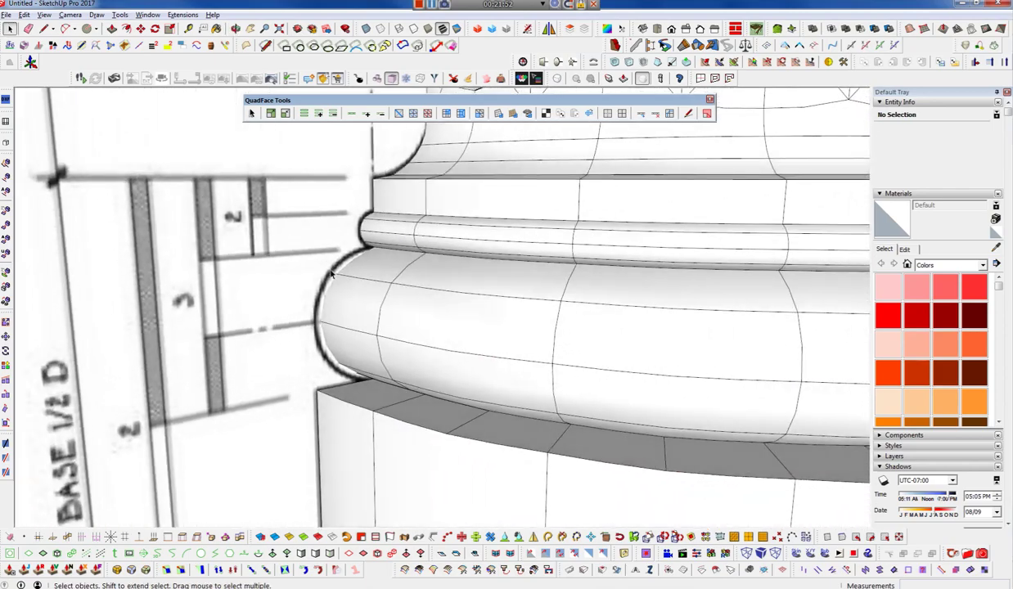
scroll(300, 299, "down", 5)
scroll(417, 379, "down", 2)
mouse_move(417, 379)
middle_mouse_down()
mouse_move(100, 268)
mouse_move(388, 233)
middle_mouse_up()
scroll(316, 443, "up", 2)
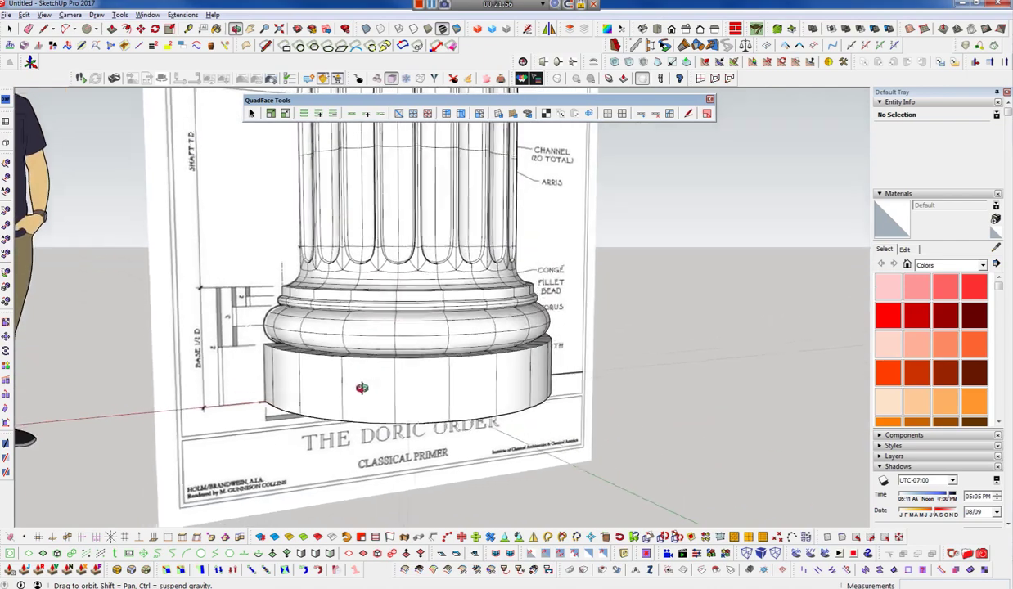
scroll(396, 436, "up", 2)
left_click(458, 424)
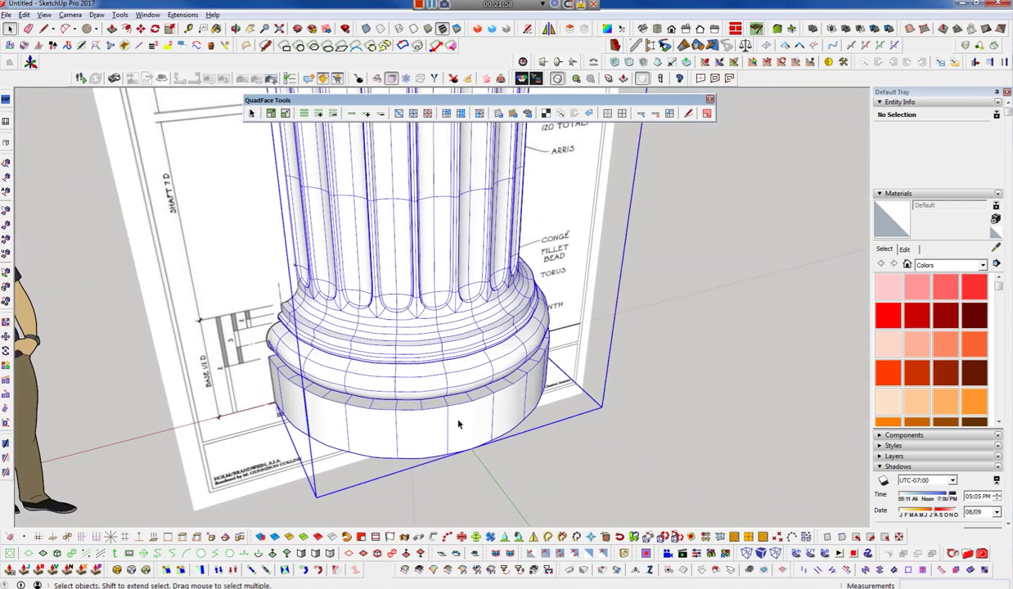
- Inside the column group, box-select the faces of the plinth band
double_click(458, 424)
key("ctrl+a")
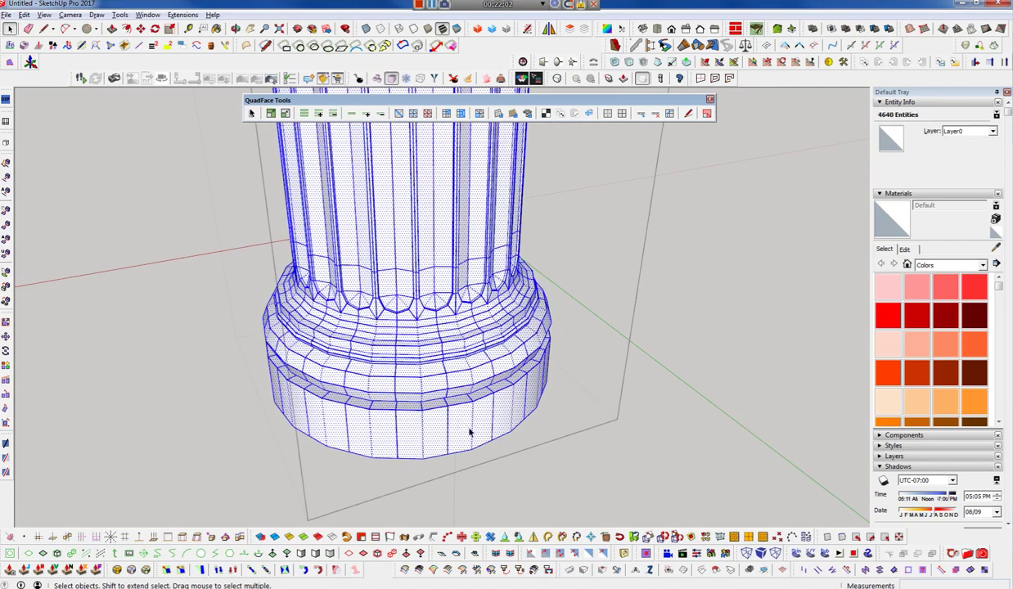
middle_click_drag(492, 434, 389, 443)
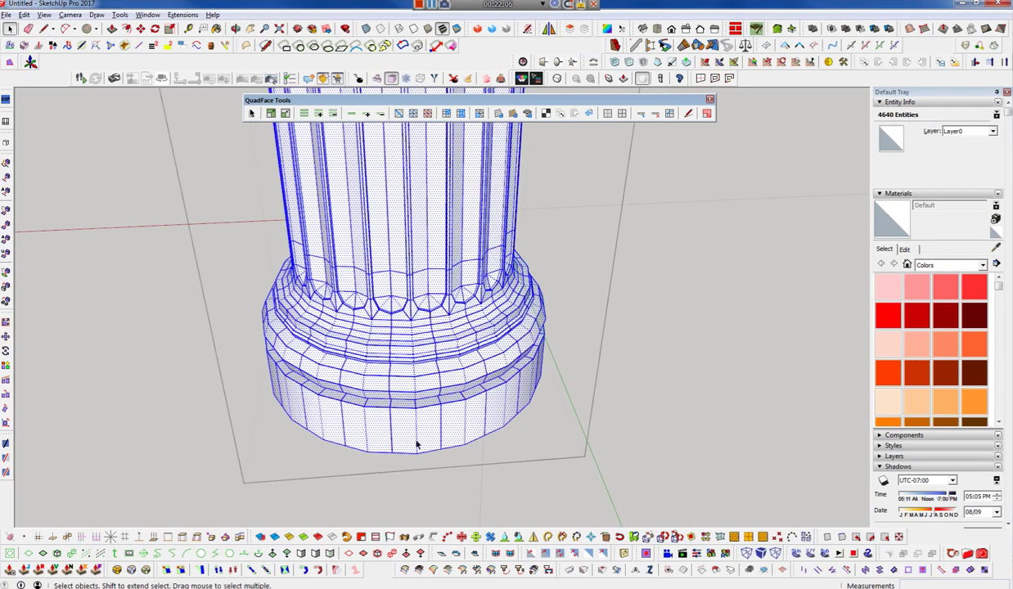
left_click(415, 445)
scroll(416, 443, "up", 2)
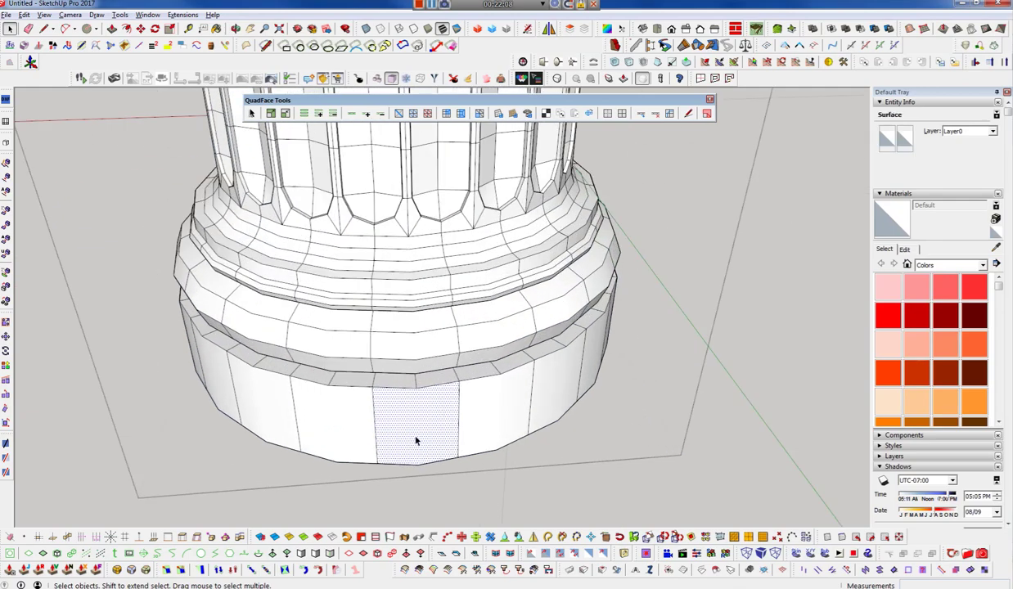
scroll(417, 440, "up", 2)
scroll(450, 395, "down", 3)
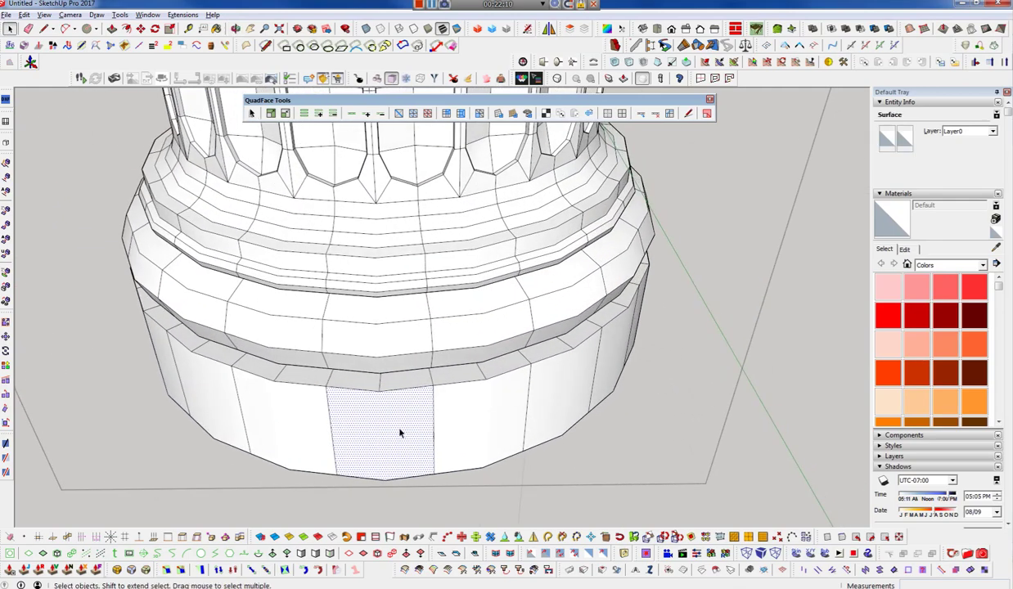
middle_click_drag(400, 429, 447, 326)
scroll(413, 250, "down", 2)
scroll(412, 249, "down", 2)
middle_click_drag(414, 255, 409, 244)
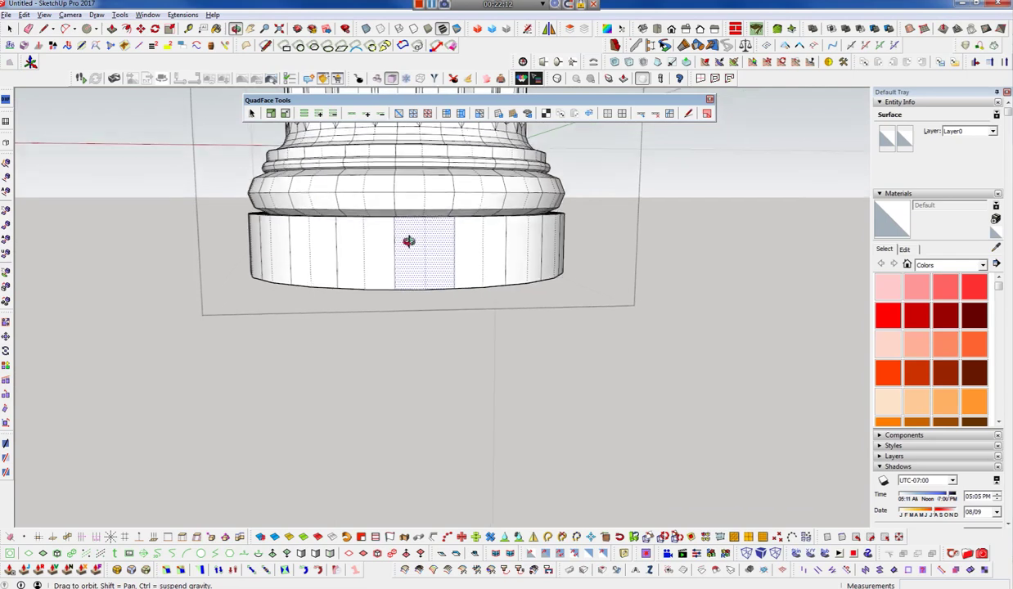
left_click_drag(84, 299, 77, 258)
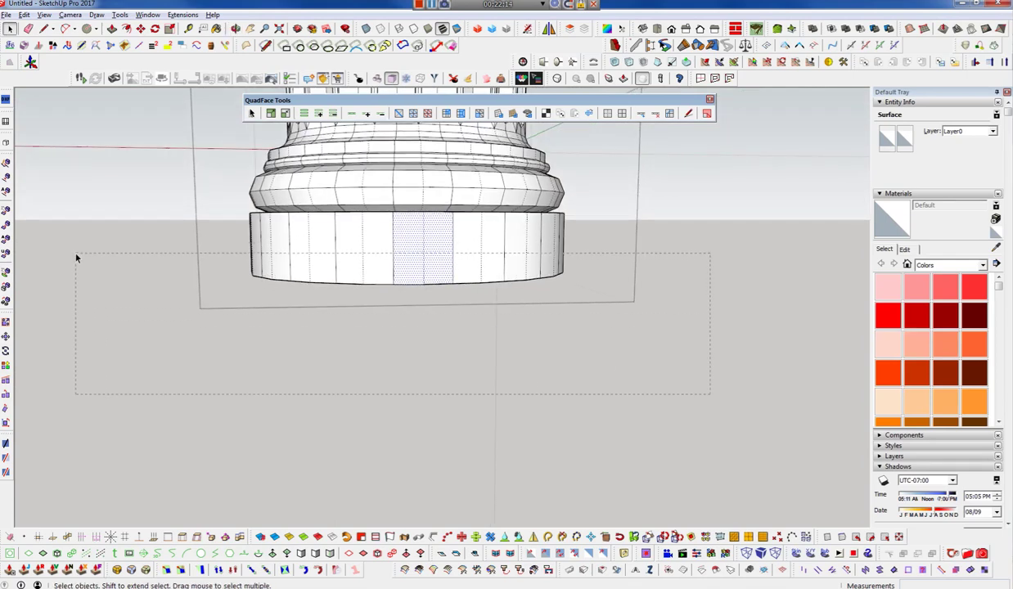
left_click_drag(76, 259, 76, 259)
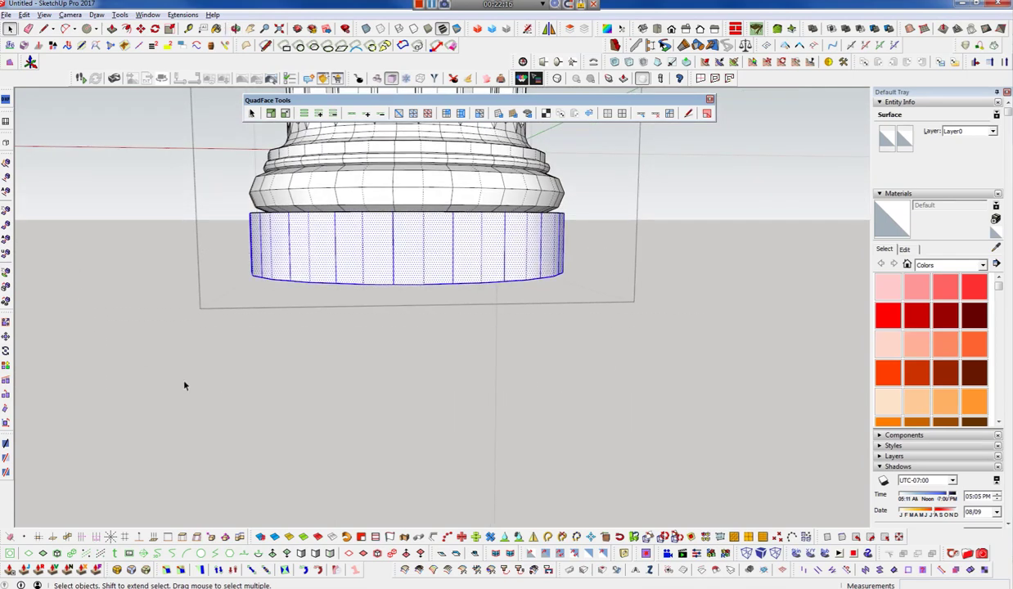
- Reselect the plinth faces and pick the full ring of edges around the plinth
scroll(958, 460, "down", 3)
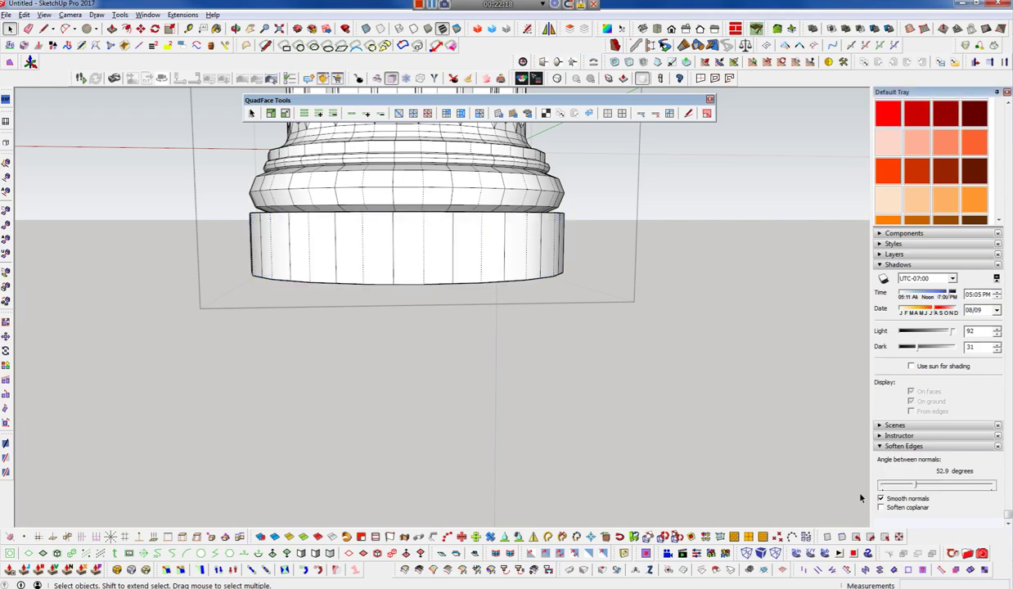
mouse_move(502, 287)
middle_mouse_down()
mouse_move(389, 281)
mouse_move(439, 398)
middle_mouse_up()
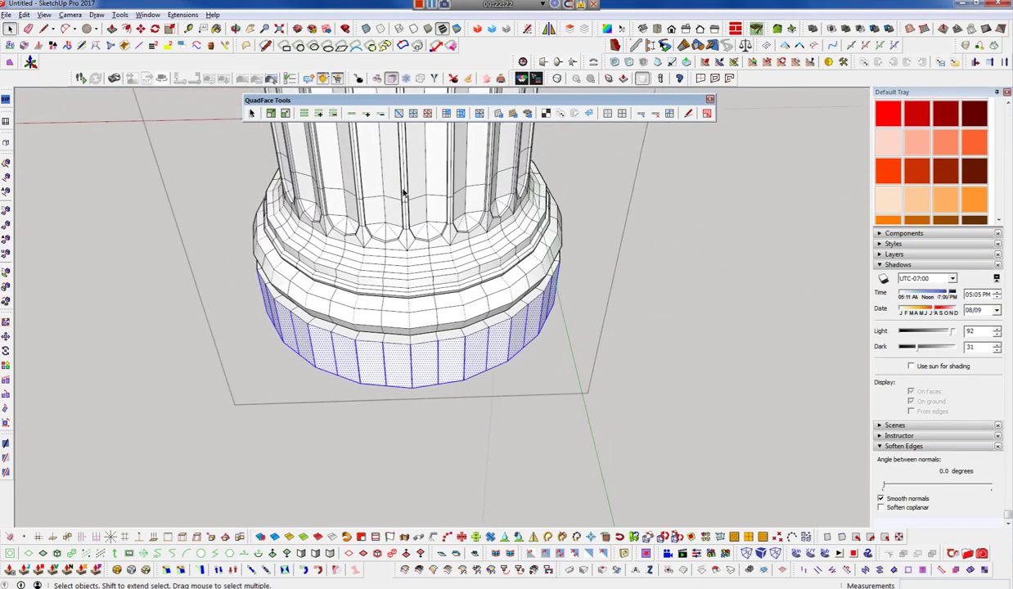
scroll(396, 353, "up", 2)
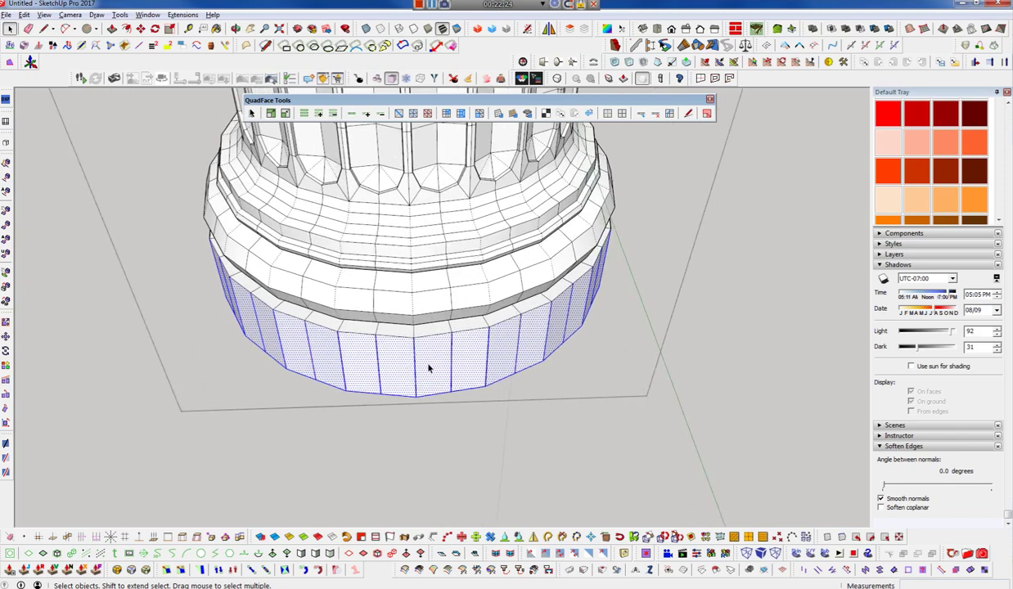
left_click(430, 366)
left_click(470, 360, "shift")
left_click(533, 336, "shift")
left_click(553, 319, "shift")
left_click(502, 341, "shift")
left_click(392, 364, "shift")
left_click(357, 357, "shift")
left_click(322, 354, "shift")
left_click(291, 348, "shift")
mouse_move(526, 336)
middle_mouse_down()
mouse_move(242, 314)
mouse_move(422, 309)
middle_mouse_up()
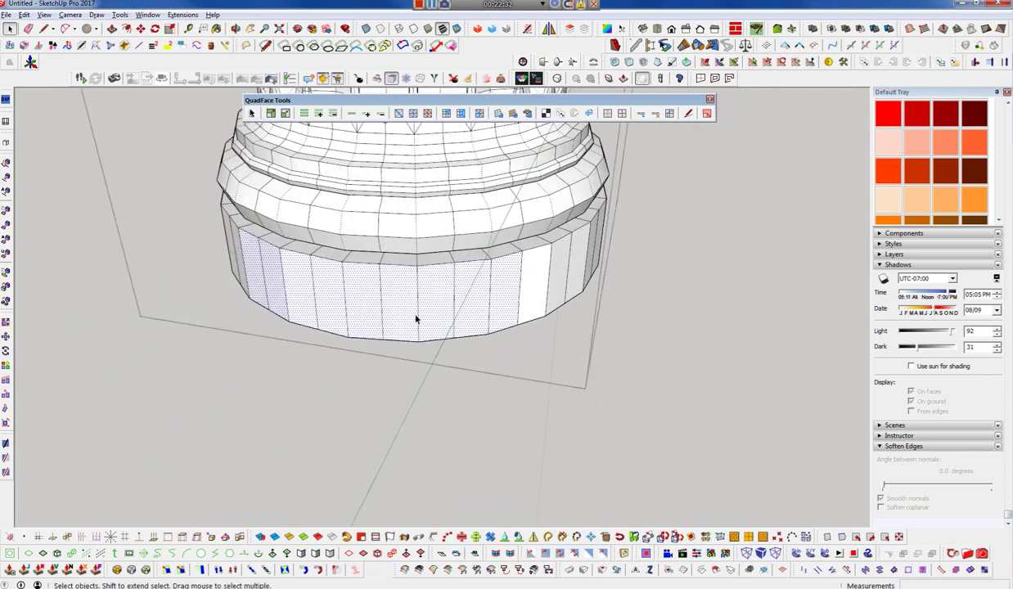
left_click(416, 318)
double_click(417, 315)
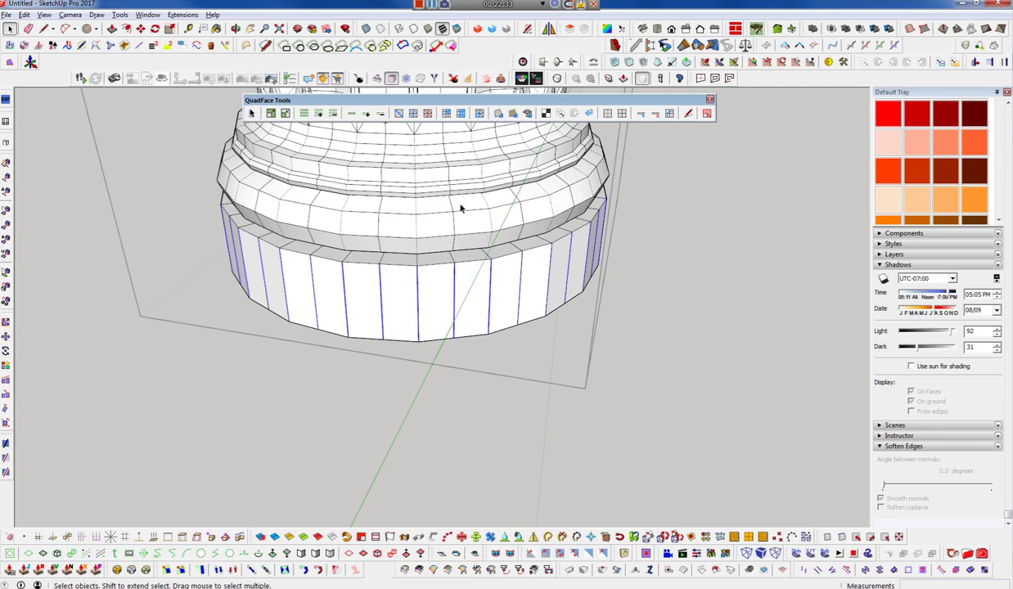
- Scale the plinth's vertex ring outward by 1.16 in Vertex Tools
key("v")
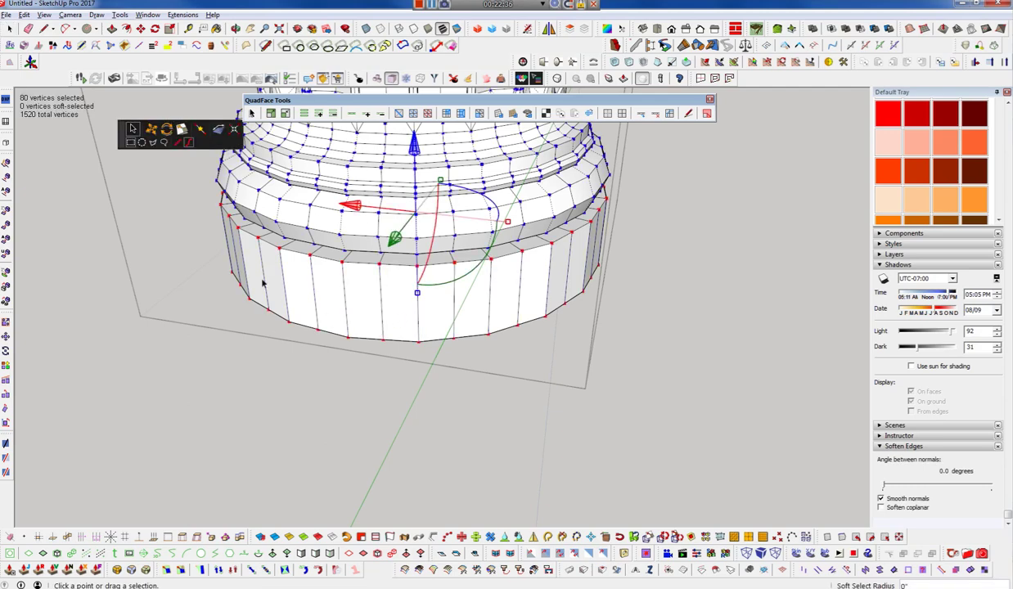
left_click_drag(418, 299, 430, 332)
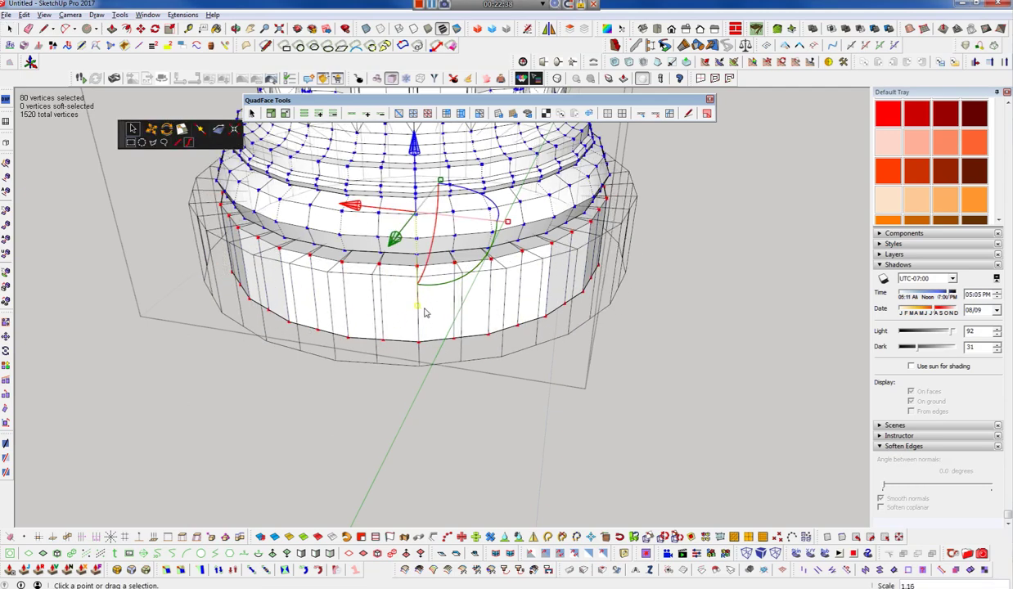
mouse_move(516, 278)
middle_mouse_down()
mouse_move(651, 333)
mouse_move(574, 272)
mouse_move(510, 307)
middle_mouse_up()
key("space")
- From a low side-on view, box-select the whole plinth band
middle_click_drag(443, 445, 535, 323)
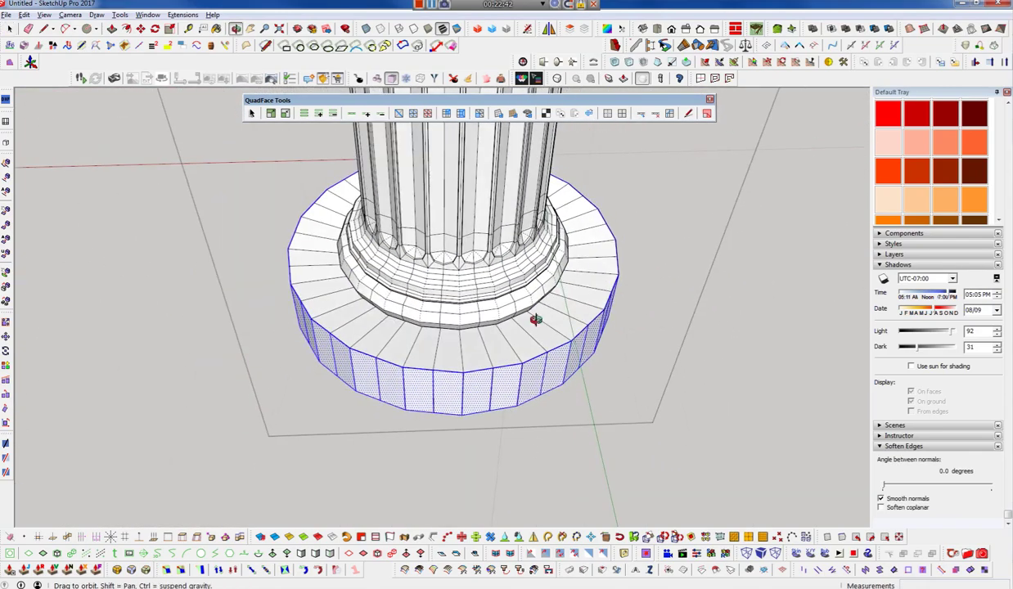
mouse_move(485, 385)
middle_mouse_down()
mouse_move(459, 317)
mouse_move(471, 349)
middle_mouse_up()
left_click(471, 349)
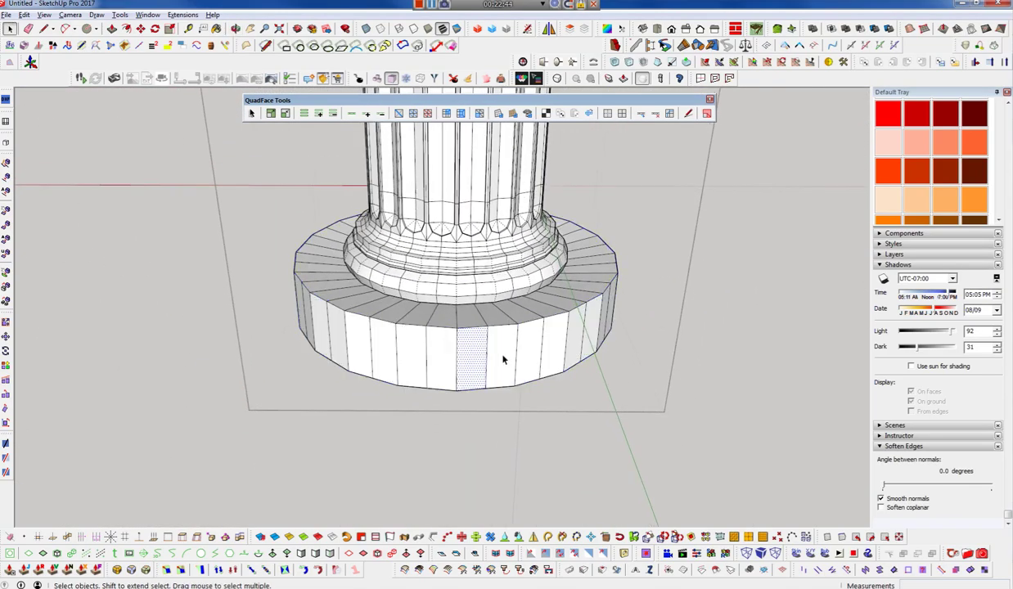
mouse_move(492, 345)
middle_mouse_down()
mouse_move(501, 271)
mouse_move(524, 377)
mouse_move(521, 242)
mouse_move(533, 291)
mouse_move(637, 267)
mouse_move(534, 256)
mouse_move(505, 329)
middle_mouse_up()
scroll(506, 329, "up", 2)
scroll(524, 321, "up", 2)
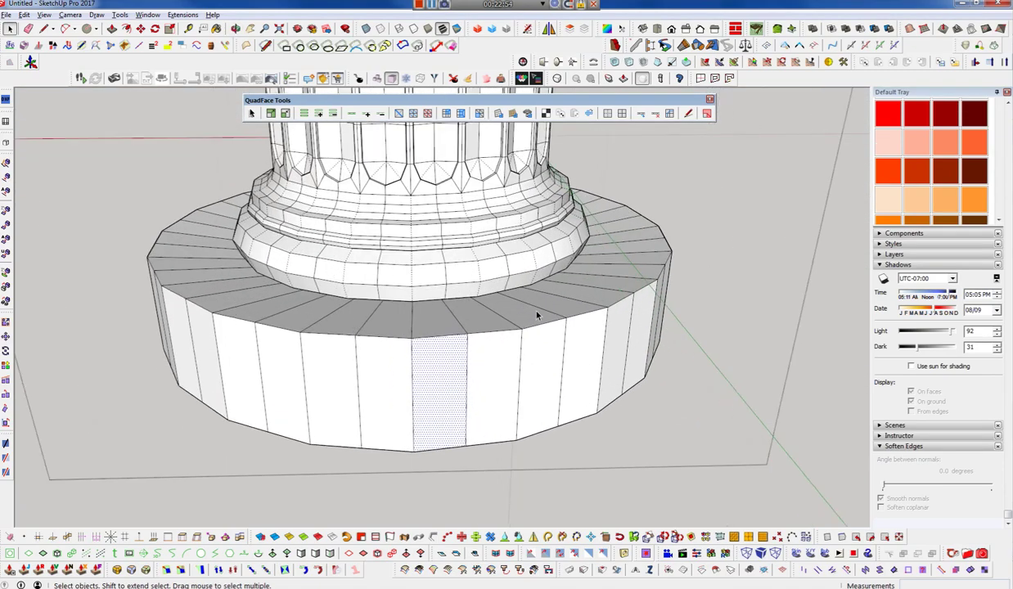
scroll(535, 300, "down", 3)
middle_click_drag(493, 294, 498, 188)
left_click_drag(700, 366, 206, 283)
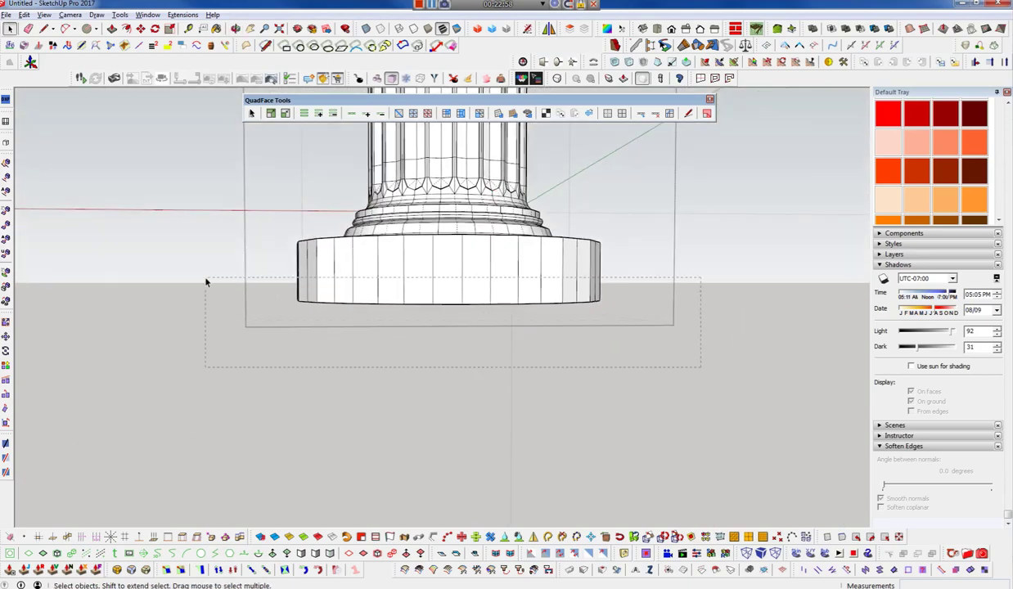
mouse_move(205, 282)
middle_mouse_down()
mouse_move(459, 243)
mouse_move(463, 292)
middle_mouse_up()
- Select the plinth's bottom edge loop and flatten the band into a broad, flat ring
left_click_drag(635, 278, 441, 294)
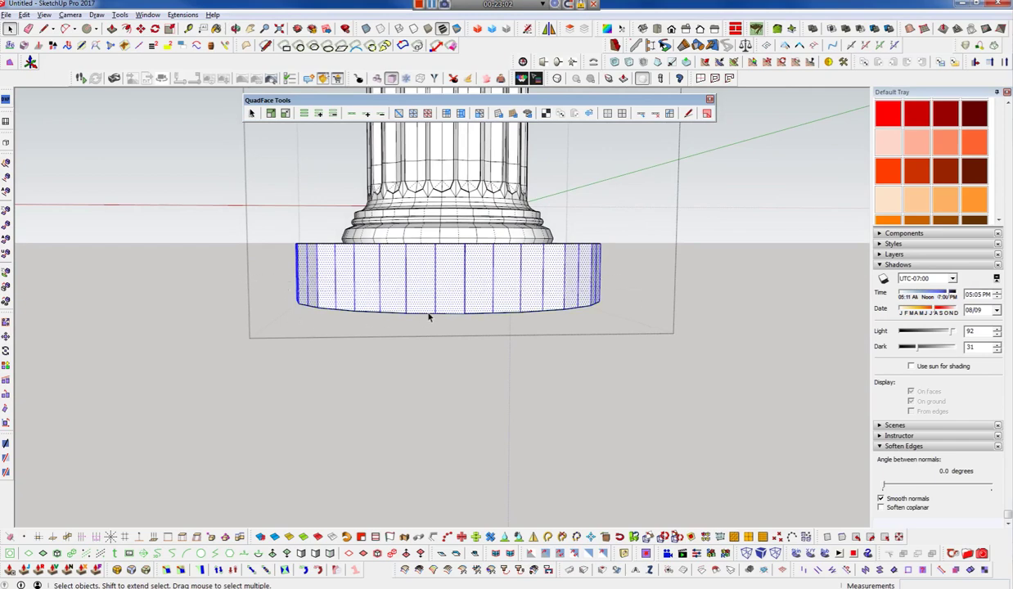
left_click(425, 318)
mouse_move(423, 315)
middle_mouse_down()
mouse_move(448, 117)
mouse_move(459, 316)
mouse_move(457, 280)
middle_mouse_up()
left_click_drag(149, 285, 149, 285)
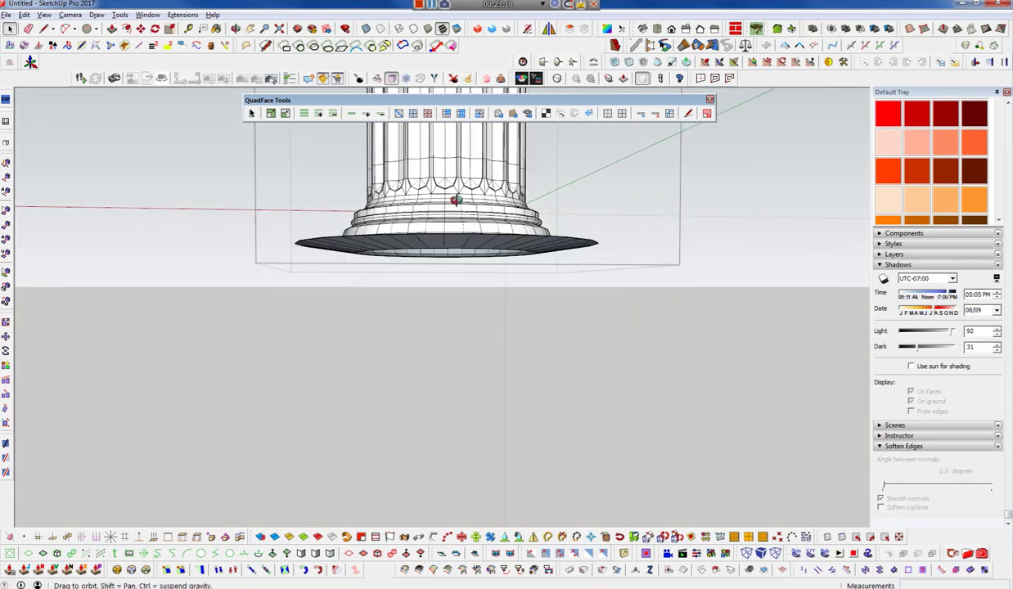
scroll(454, 206, "up", 2)
scroll(458, 217, "up", 2)
mouse_move(457, 217)
middle_mouse_down()
mouse_move(479, 260)
mouse_move(475, 296)
mouse_move(538, 443)
middle_mouse_up()
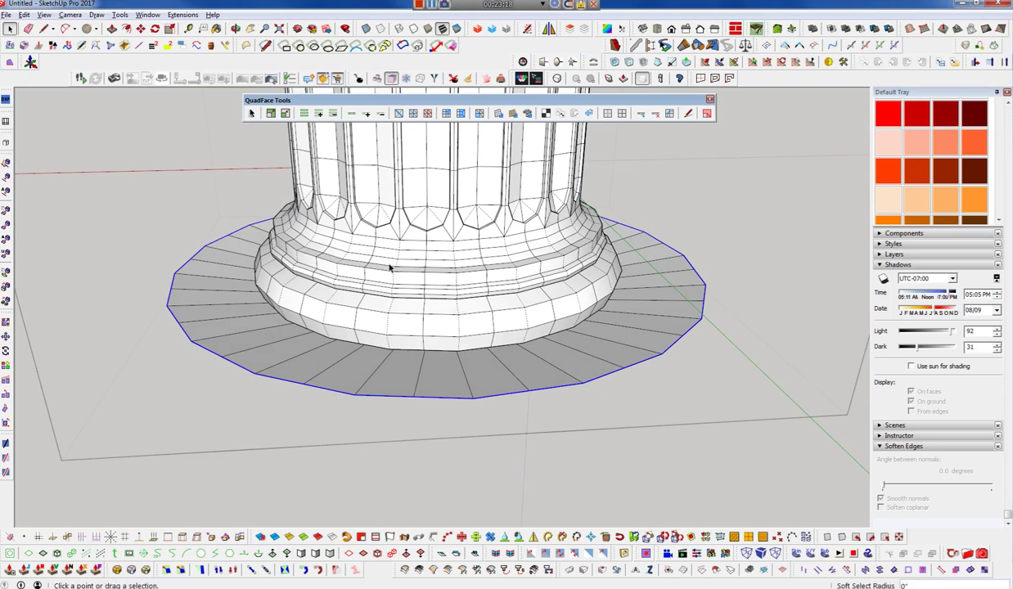
- Pick the flat ring's 40 outer rim vertices in Vertex Tools, then exit vertex editing
middle_click_drag(508, 409, 524, 299)
key("m")
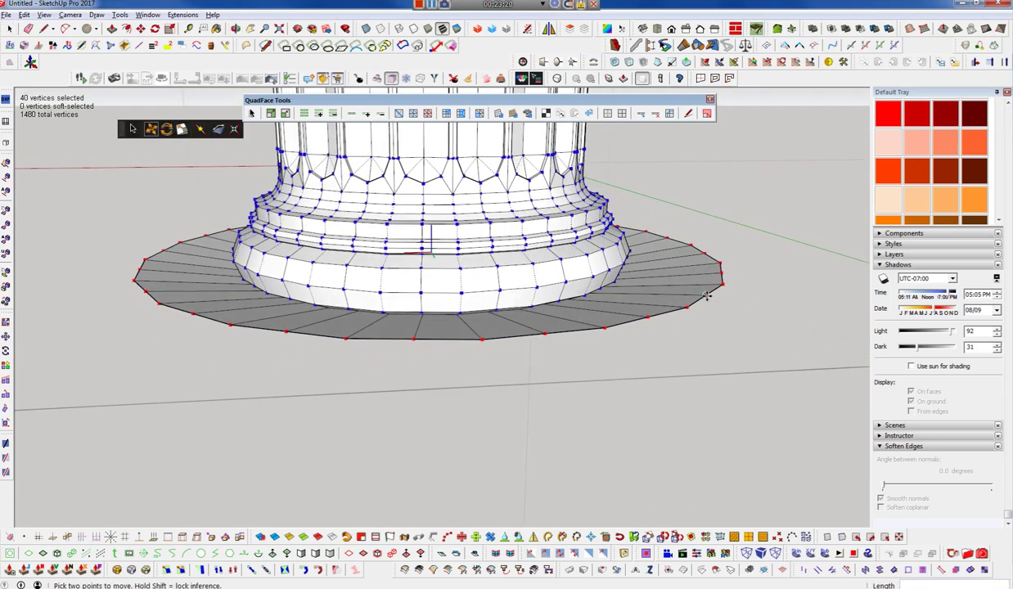
mouse_move(584, 301)
middle_mouse_down()
mouse_move(524, 158)
mouse_move(519, 217)
mouse_move(518, 191)
mouse_move(590, 314)
middle_mouse_up()
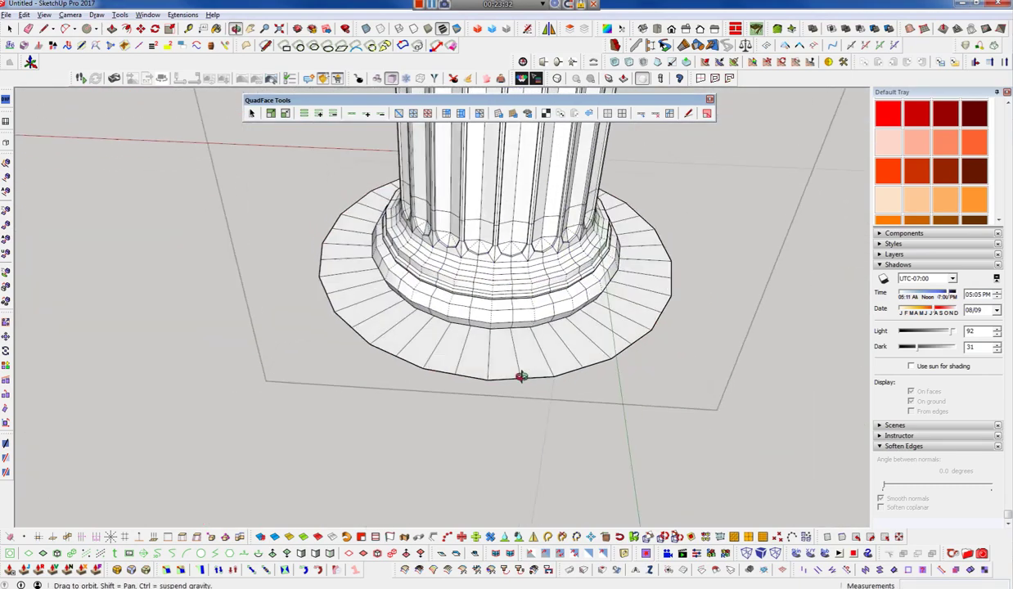
middle_click_drag(555, 319, 502, 404)
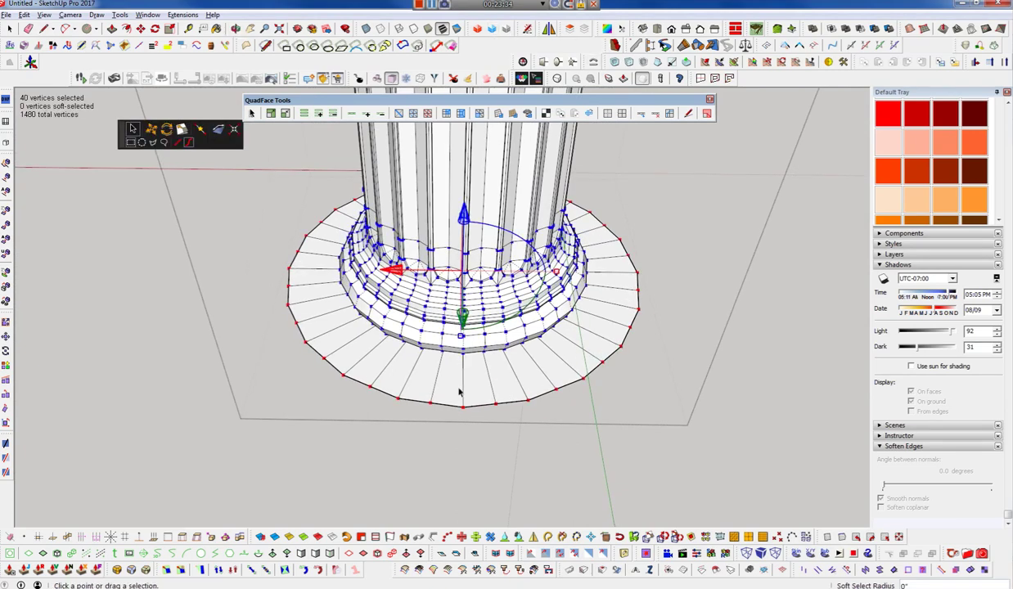
scroll(482, 399, "up", 2)
key("space")
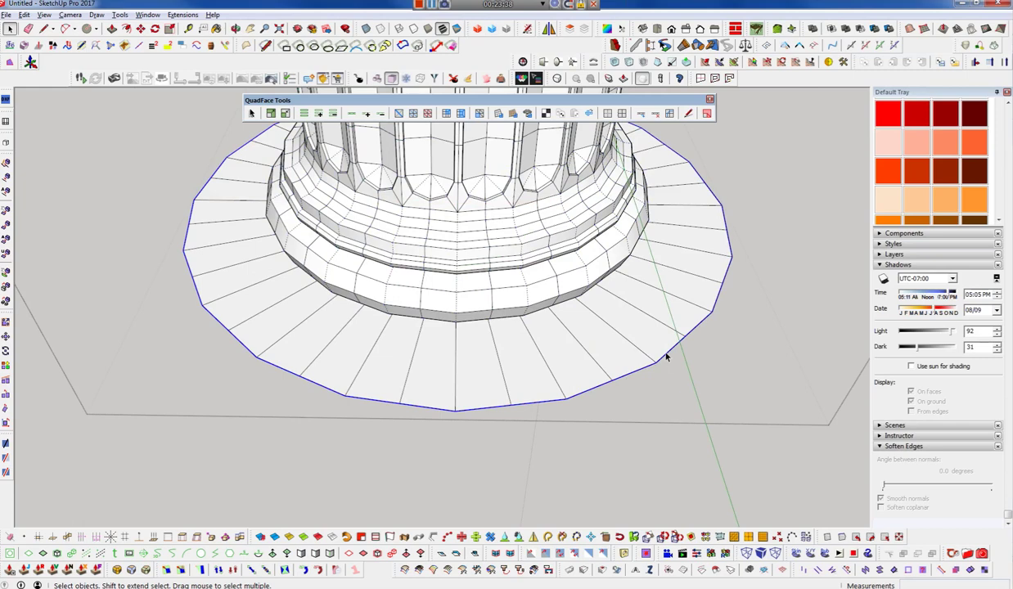
- Path-select rim edges and try Make Colinear X, then undo it
key("h")
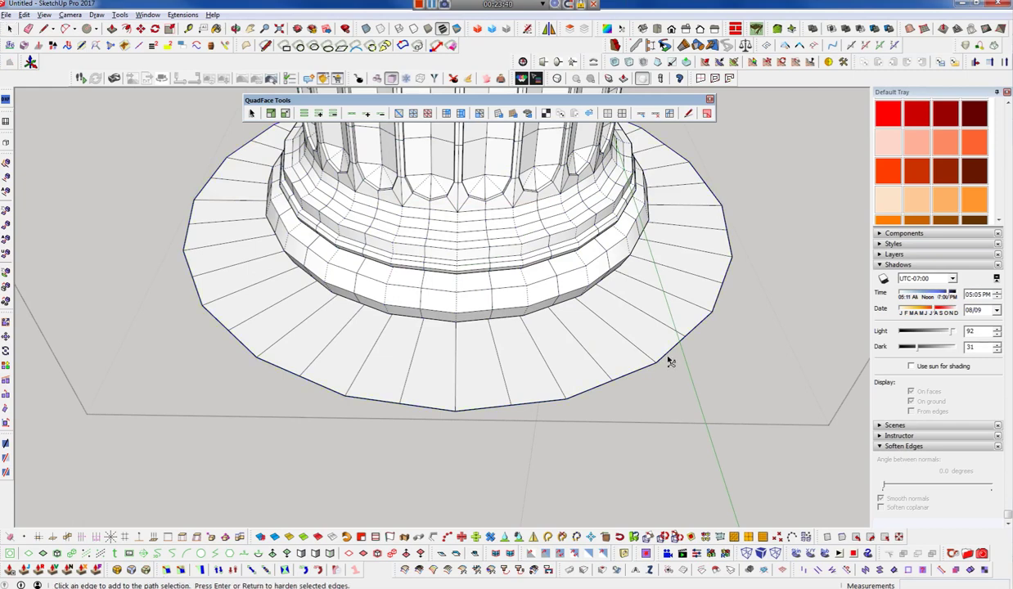
left_click(669, 360)
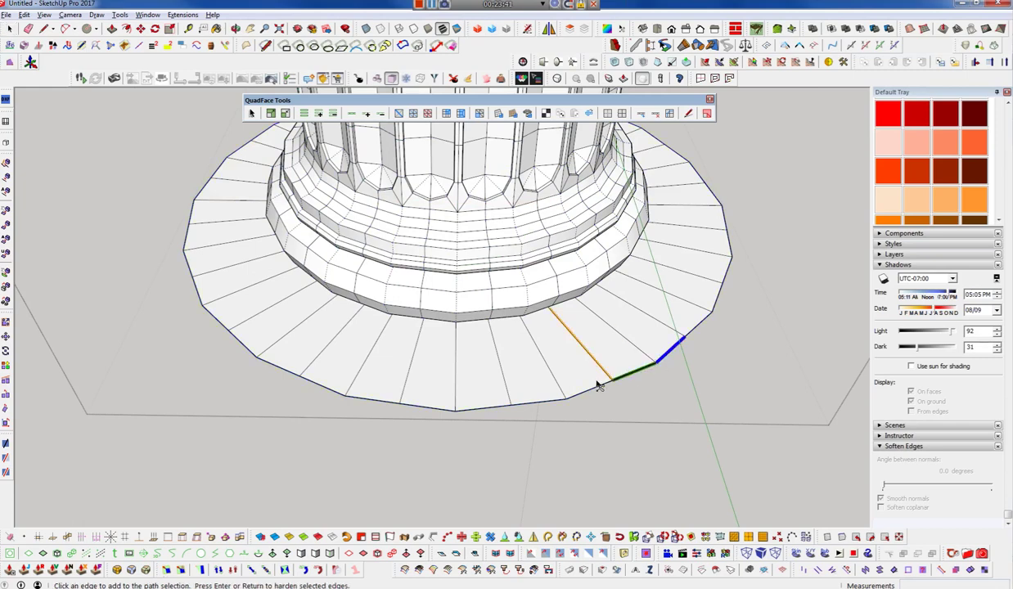
left_click(491, 411)
left_click(429, 414)
left_click(384, 407)
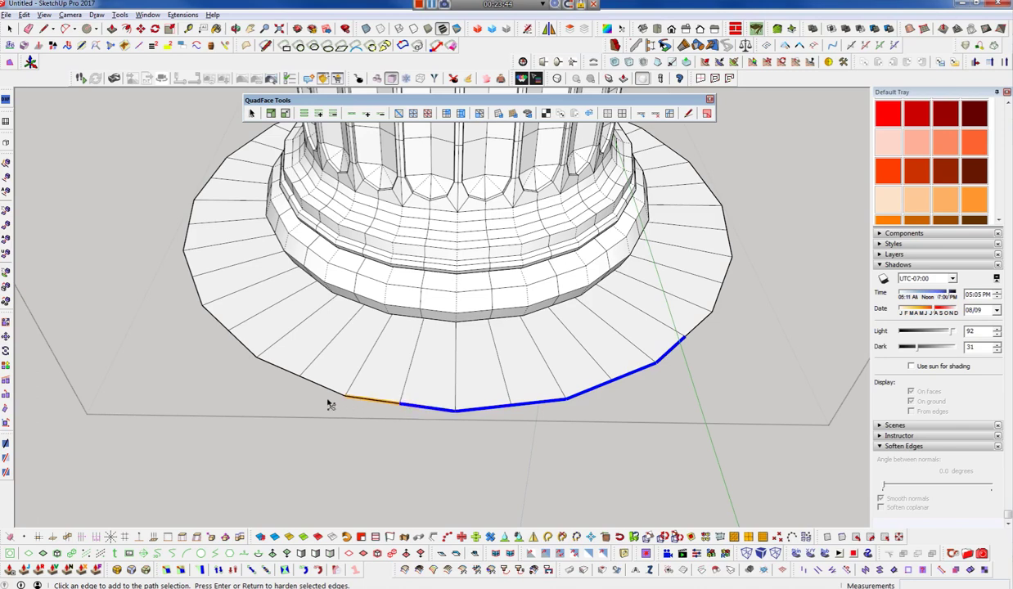
left_click(252, 352)
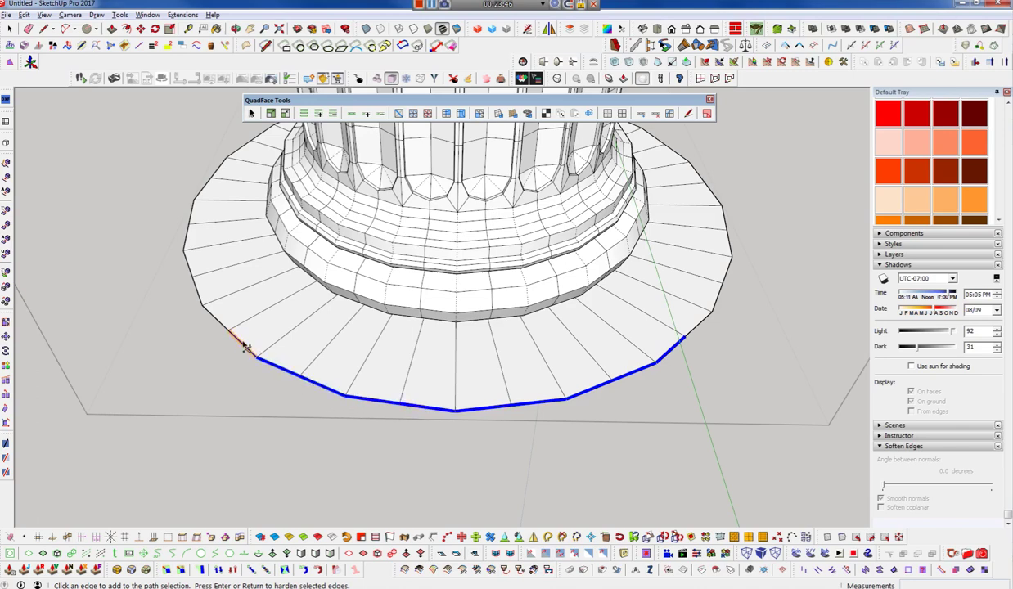
key("Return")
mouse_move(740, 44)
left_mouse_down()
mouse_move(747, 167)
mouse_move(705, 149)
left_mouse_up()
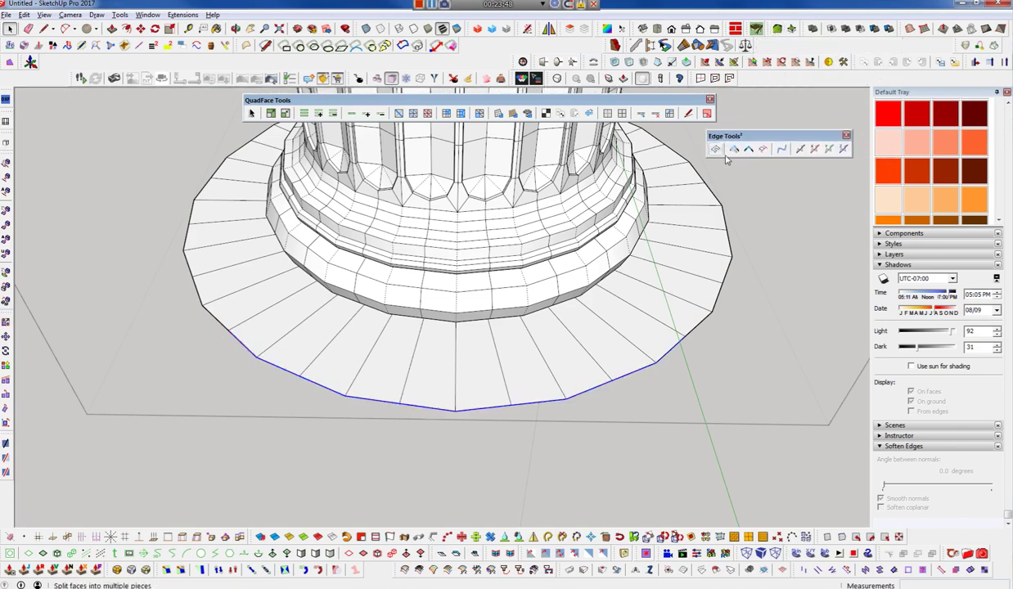
left_click(815, 150)
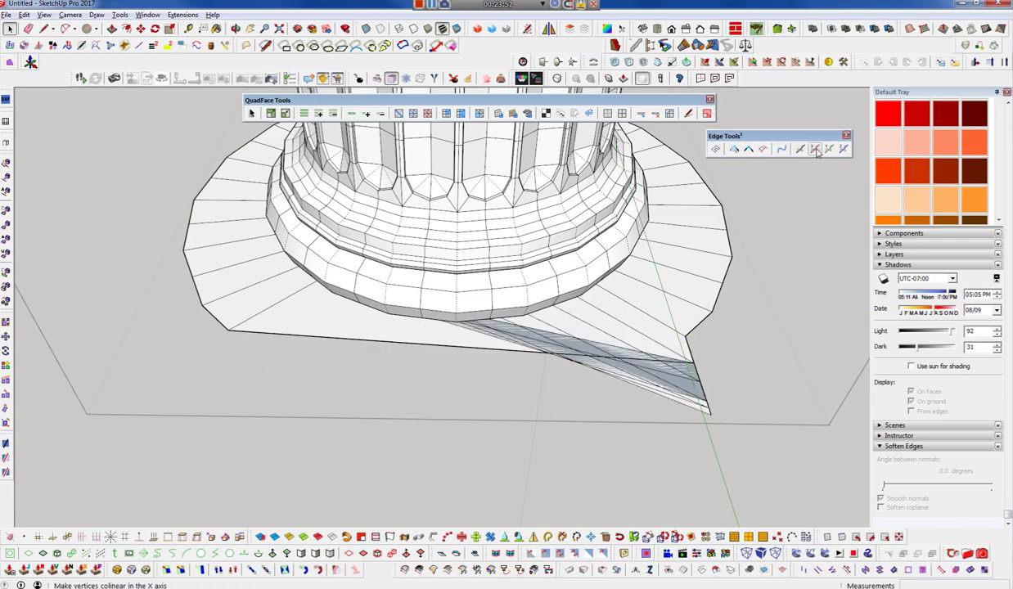
key("ctrl+z")
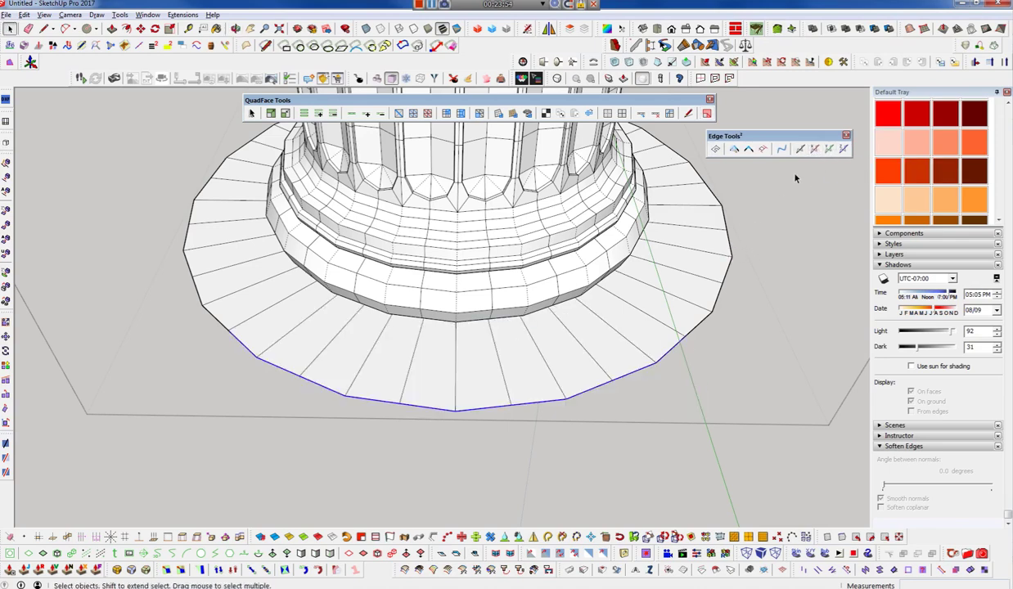
- Select an 11-edge path along one side of the rim and straighten it colinear
middle_click_drag(654, 261, 361, 453)
key("h")
left_click(413, 430)
middle_click_drag(667, 380, 409, 406)
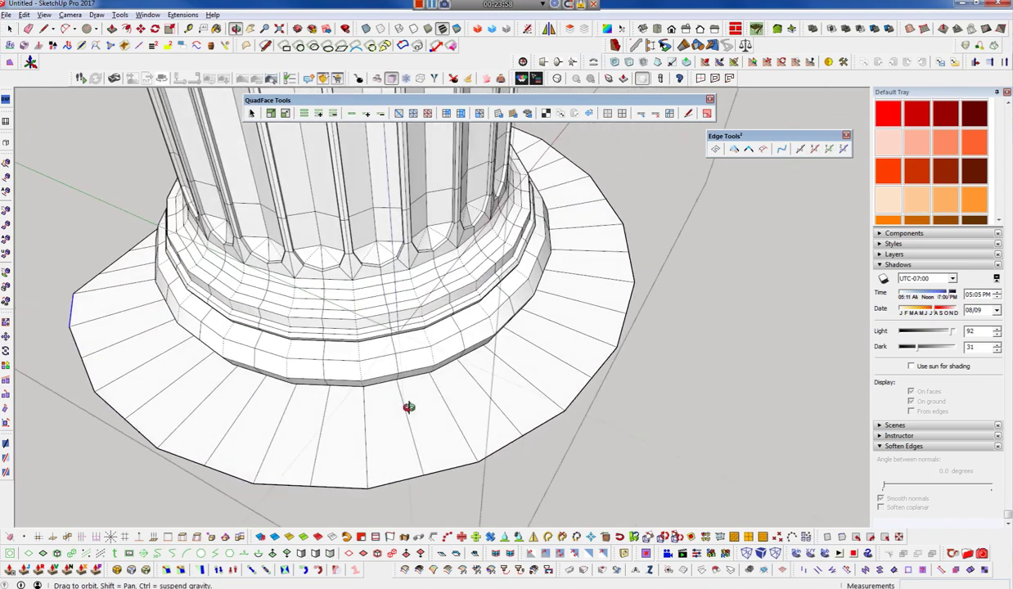
left_click(459, 477)
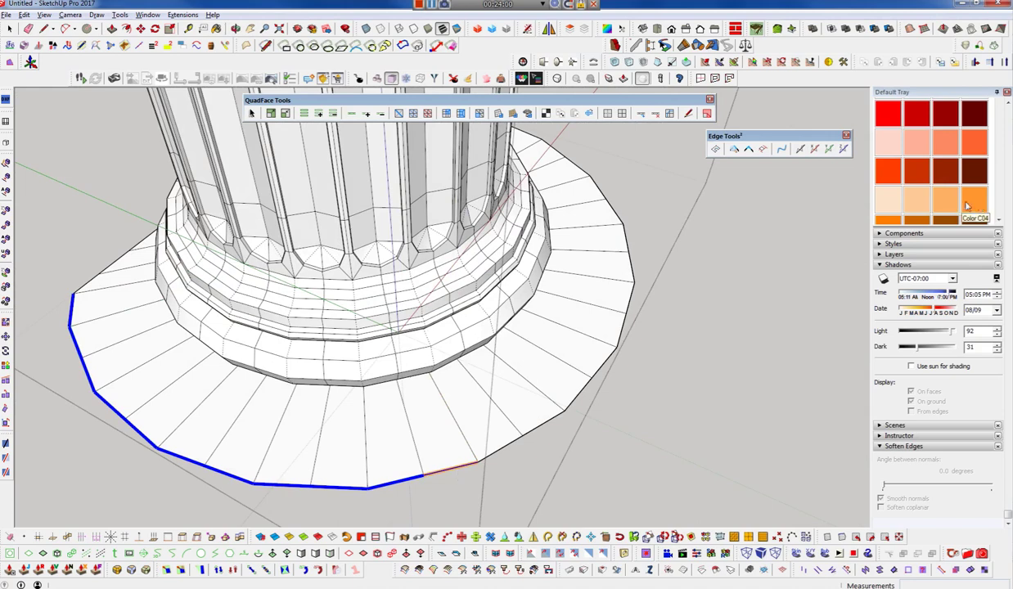
key("space")
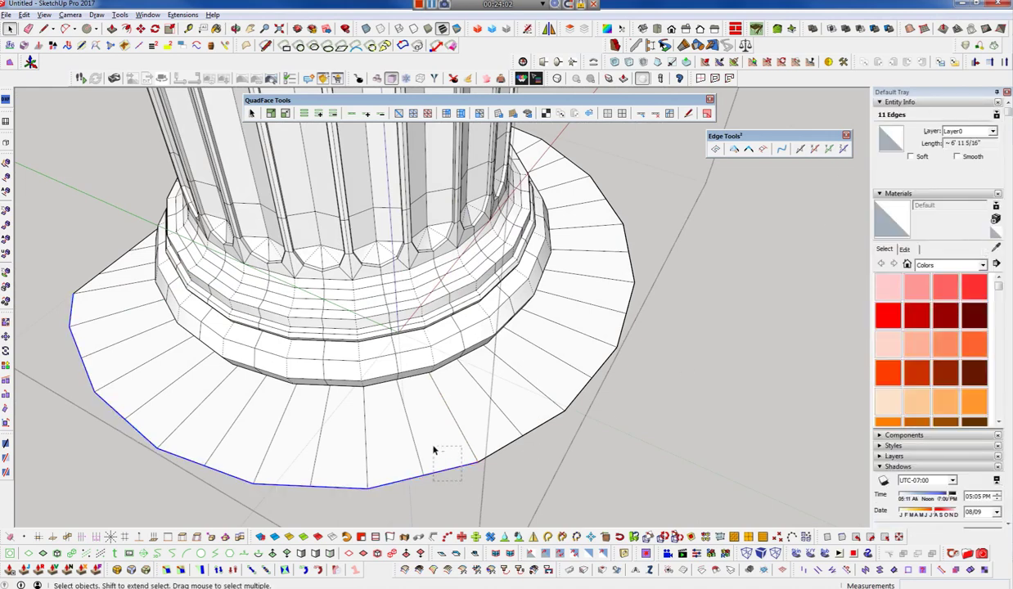
left_click(828, 149)
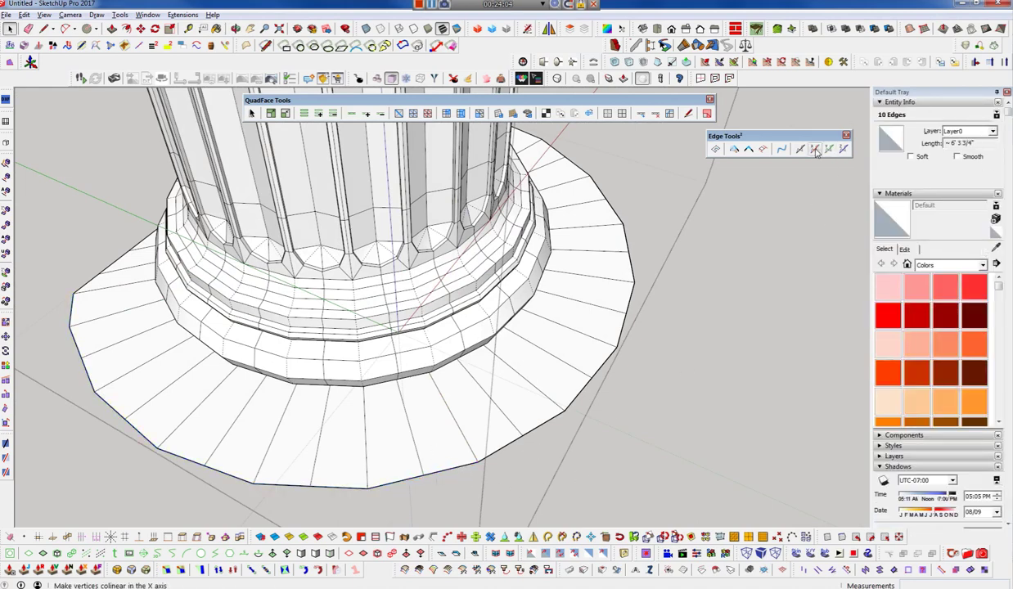
- Trace the next side of the skirt's outer rim and straighten it into a line
left_click(816, 152)
mouse_move(441, 407)
middle_mouse_down()
mouse_move(214, 408)
mouse_move(163, 361)
middle_mouse_up()
mouse_move(296, 364)
middle_mouse_down()
mouse_move(217, 355)
mouse_move(451, 363)
middle_mouse_up()
left_click(472, 353)
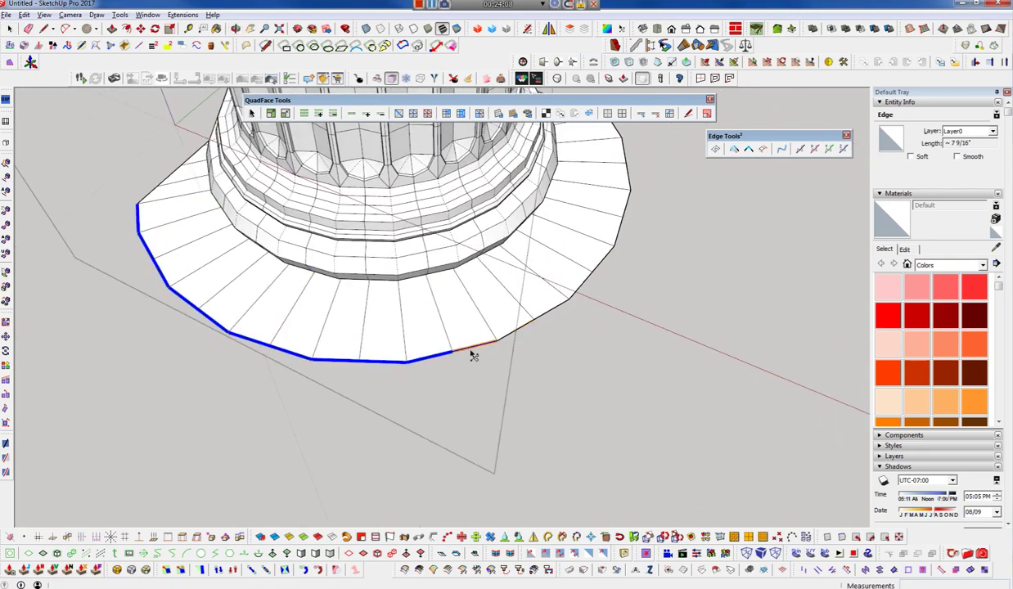
left_click(800, 148)
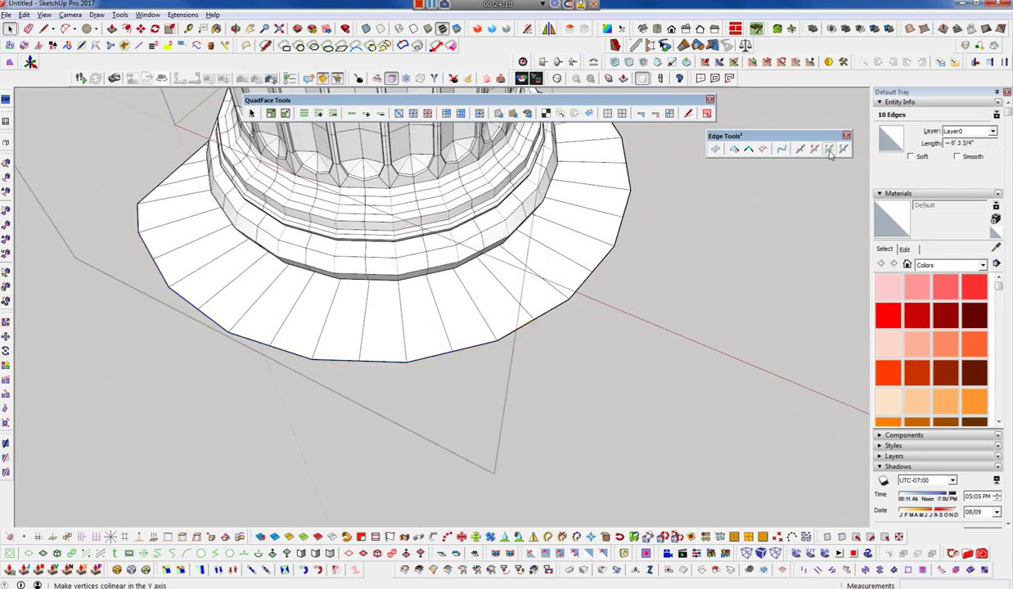
- Pick the remaining rim side and make its edges colinear to square the plinth
mouse_move(714, 255)
middle_mouse_down()
mouse_move(346, 298)
mouse_move(333, 327)
middle_mouse_up()
left_click(344, 332)
left_click(698, 267)
left_click(802, 150)
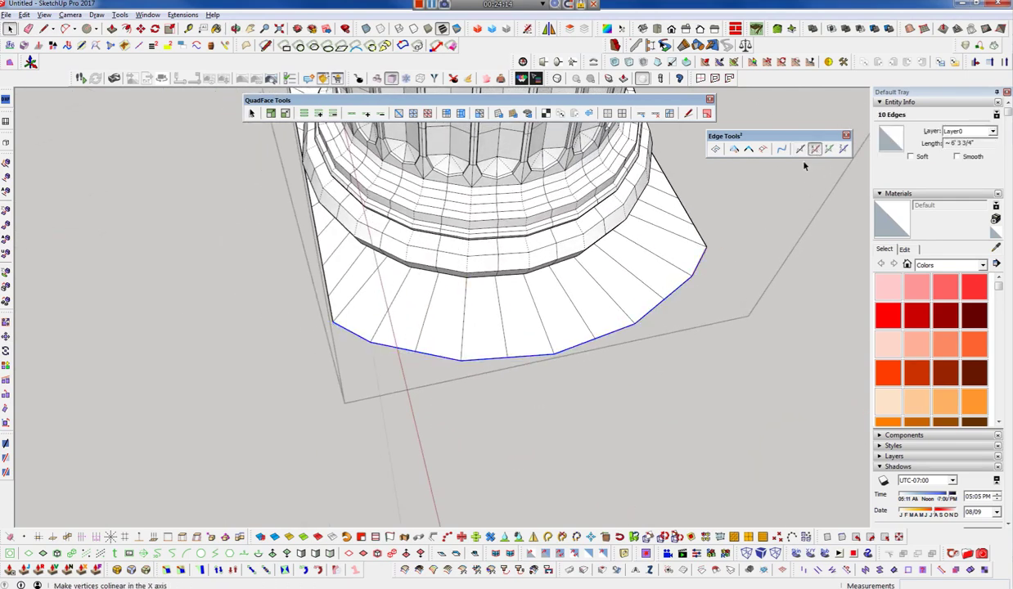
mouse_move(602, 267)
middle_mouse_down()
mouse_move(215, 280)
mouse_move(493, 311)
middle_mouse_up()
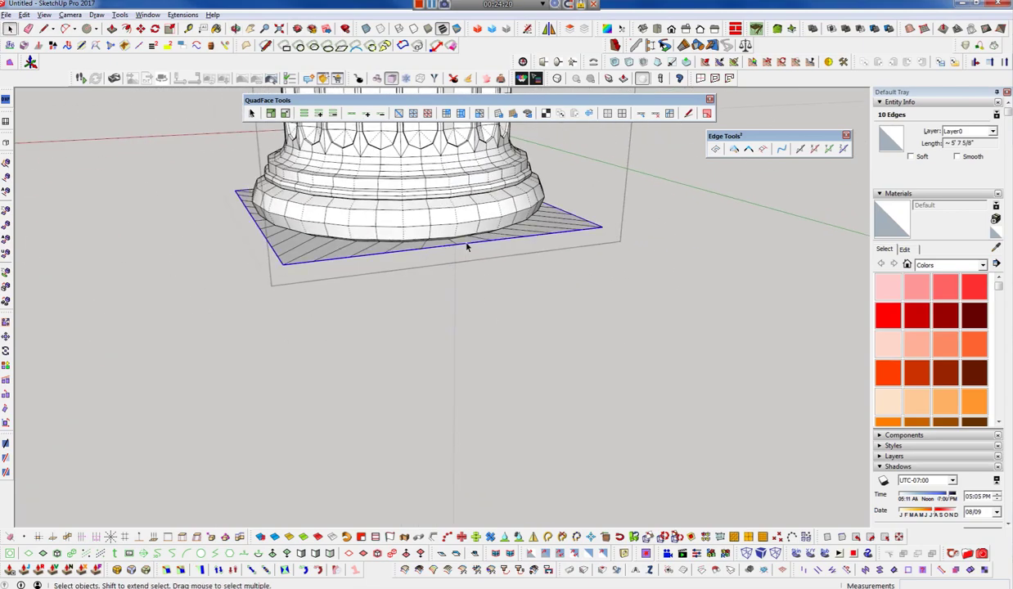
- Extrude the flattened base's rim vertices downward to form the plinth's vertical sides
key("v")
left_click_drag(398, 168, 398, 195, "ctrl")
key("5")
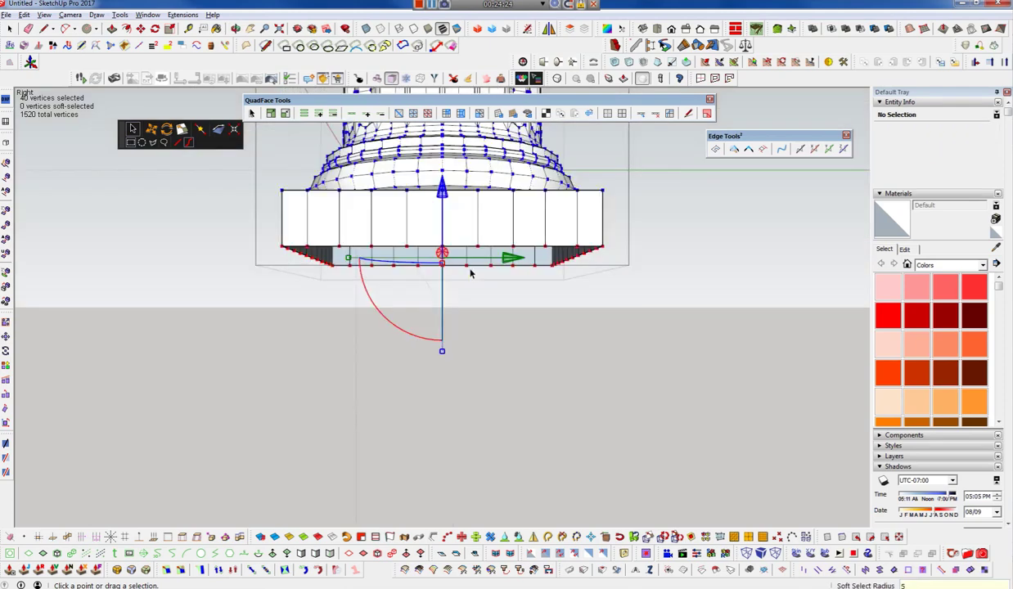
middle_click_drag(462, 271, 696, 294)
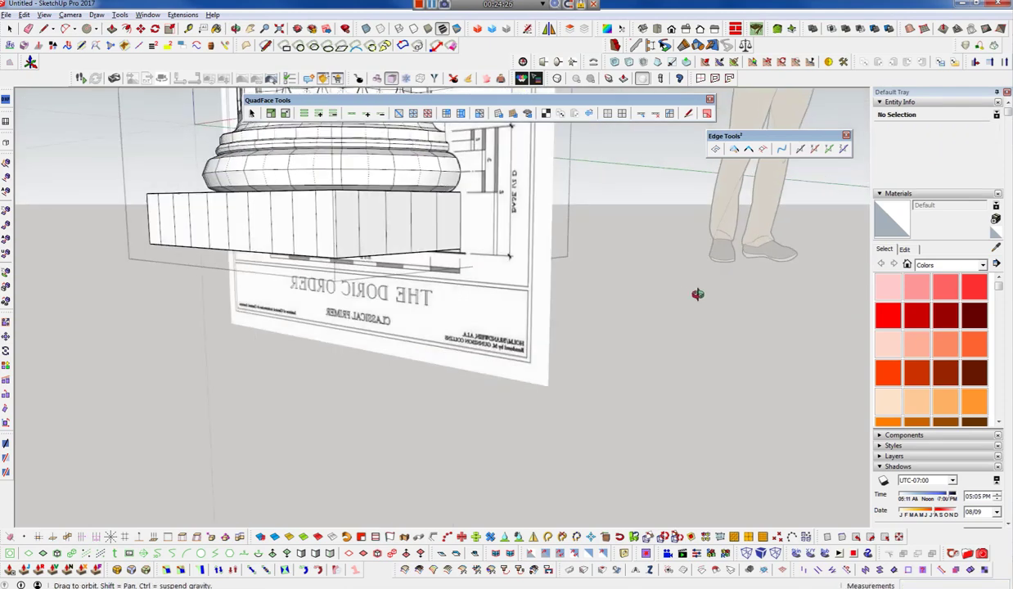
middle_click_drag(573, 246, 589, 235)
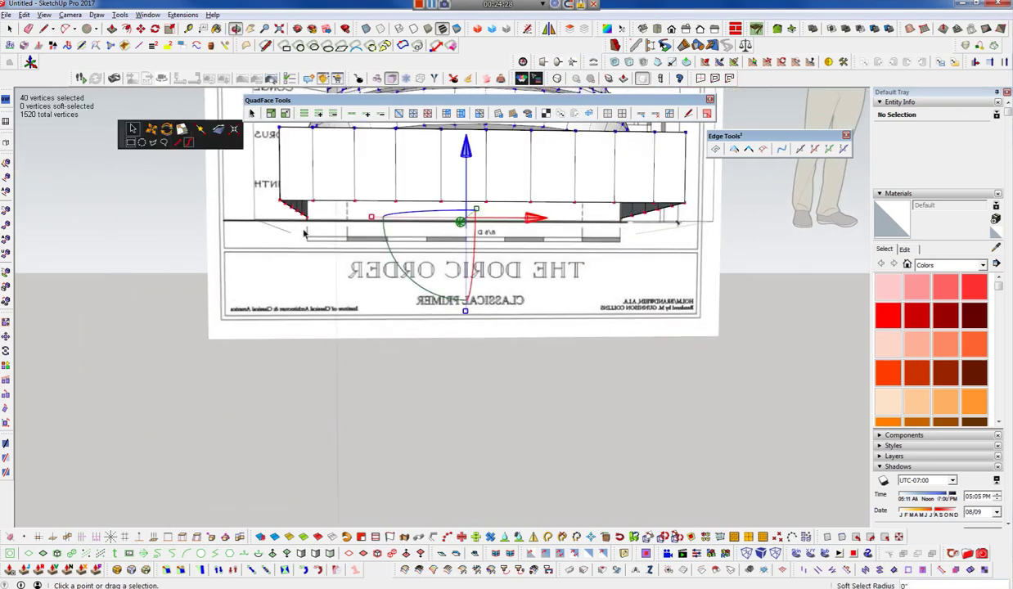
scroll(299, 219, "up", 3)
scroll(299, 219, "up", 3)
scroll(298, 219, "up", 1)
left_click(371, 184)
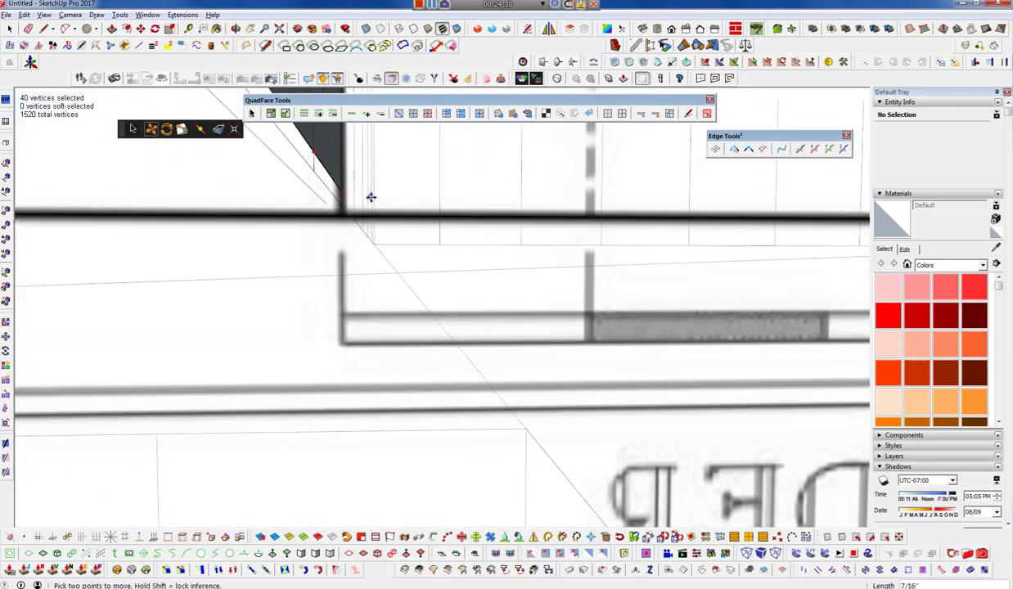
mouse_move(344, 198)
middle_mouse_down()
mouse_move(360, 208)
mouse_move(246, 199)
mouse_move(319, 230)
middle_mouse_up()
scroll(320, 230, "down", 5)
scroll(312, 264, "down", 5)
mouse_move(510, 226)
middle_mouse_down()
mouse_move(461, 253)
mouse_move(246, 231)
mouse_move(459, 329)
mouse_move(584, 357)
mouse_move(660, 358)
mouse_move(472, 290)
mouse_move(370, 272)
mouse_move(388, 196)
mouse_move(692, 181)
mouse_move(663, 341)
middle_mouse_up()
- Scale the plinth's 80 vertices with the gizmo to match the plinth width in the drawing
key("space")
key("space")
scroll(426, 393, "up", 3)
scroll(444, 417, "up", 3)
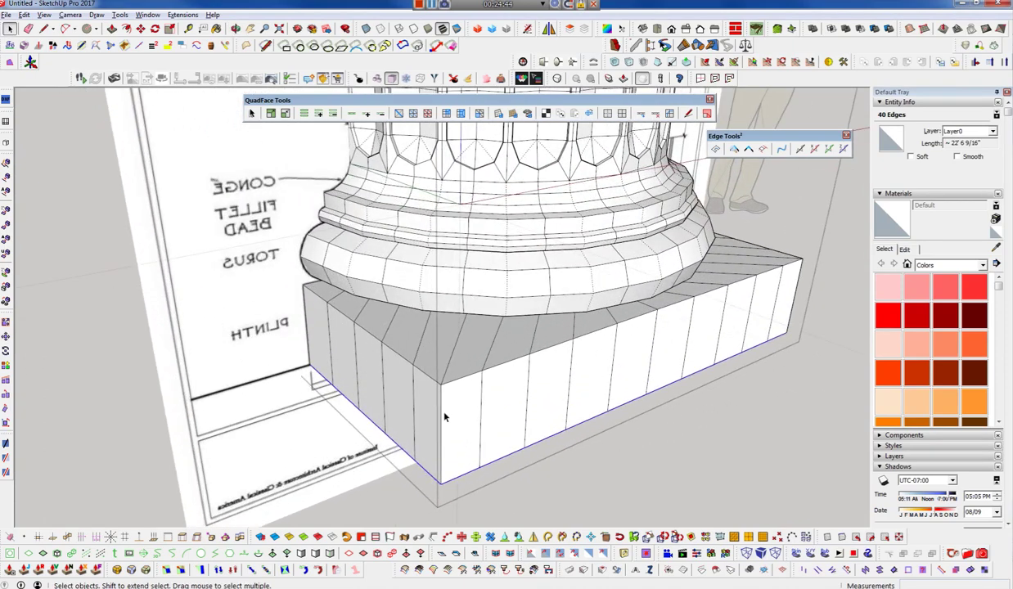
left_click(442, 436)
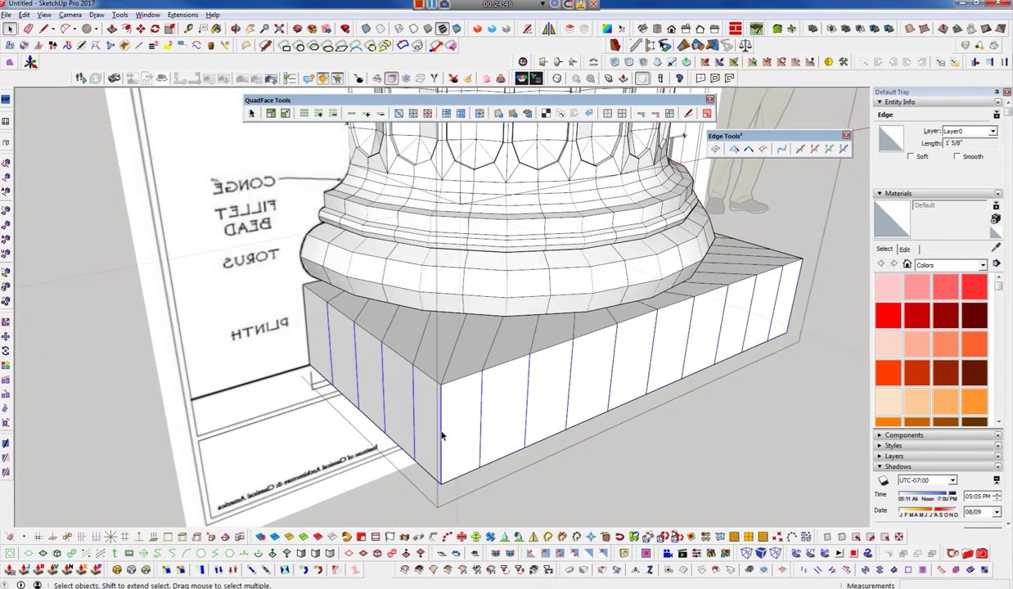
mouse_move(529, 418)
middle_mouse_down()
mouse_move(418, 314)
mouse_move(443, 287)
middle_mouse_up()
key("v")
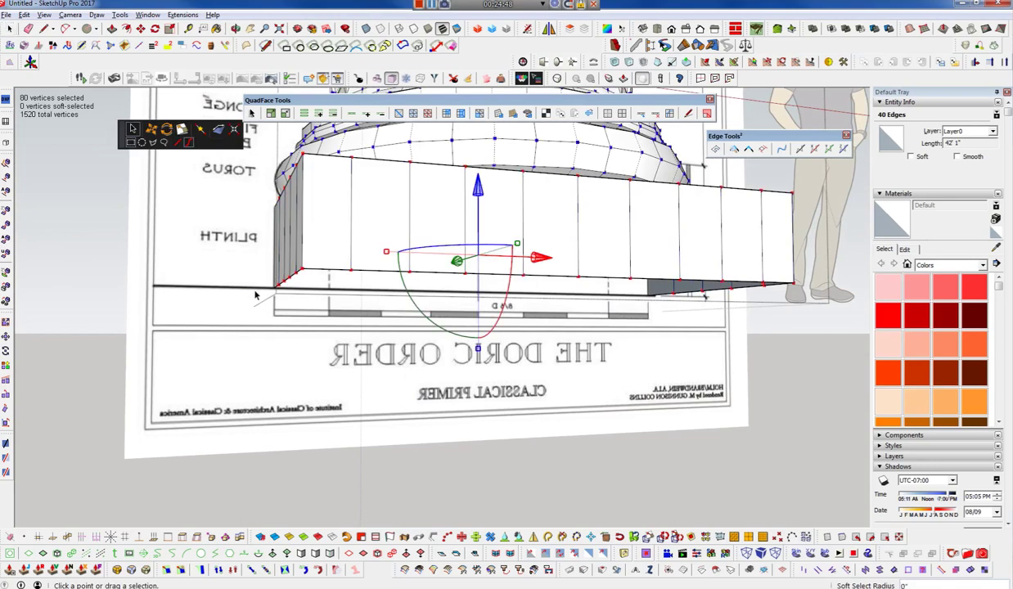
left_click_drag(385, 251, 396, 254)
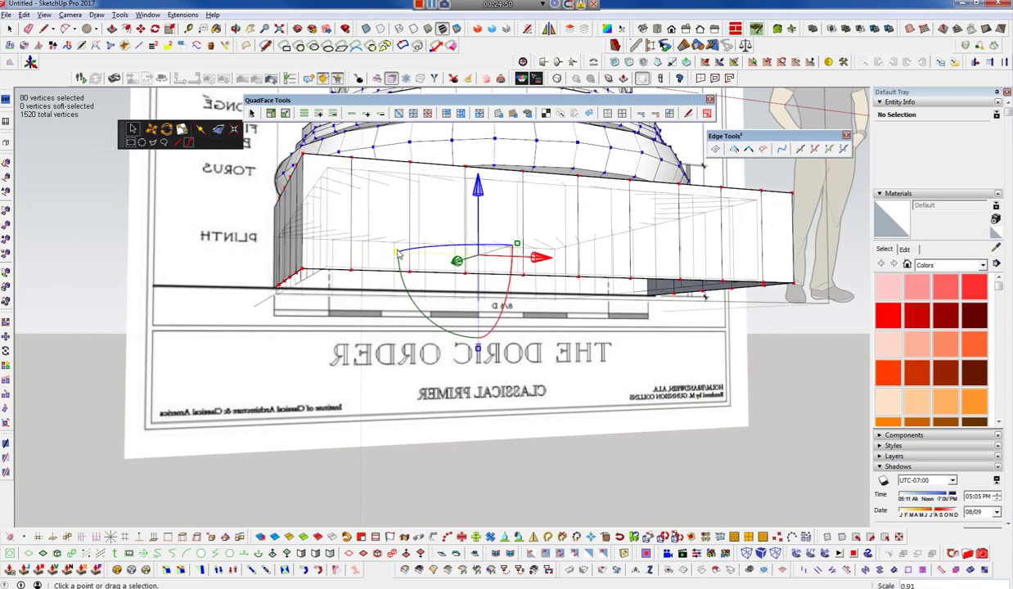
left_click_drag(393, 256, 388, 258)
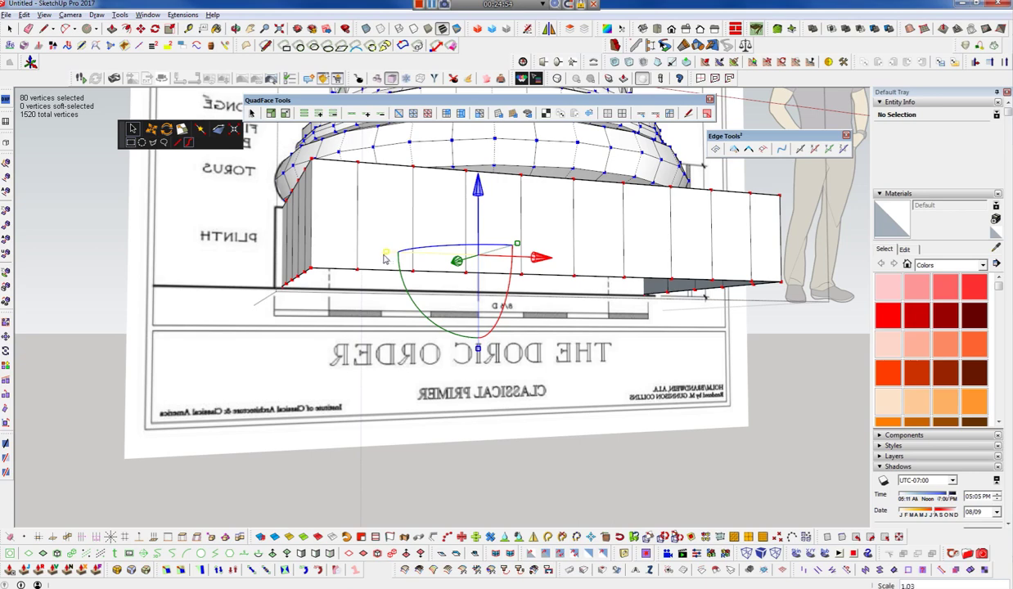
left_click_drag(384, 258, 388, 260)
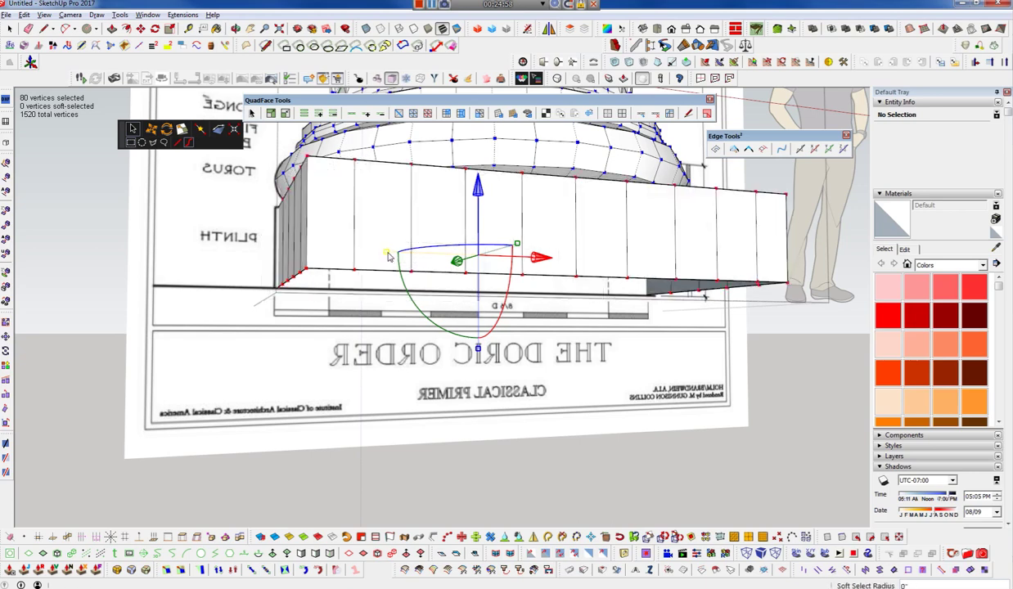
mouse_move(389, 256)
middle_mouse_down()
mouse_move(308, 333)
mouse_move(294, 316)
middle_mouse_up()
scroll(301, 287, "down", 3)
scroll(338, 296, "down", 2)
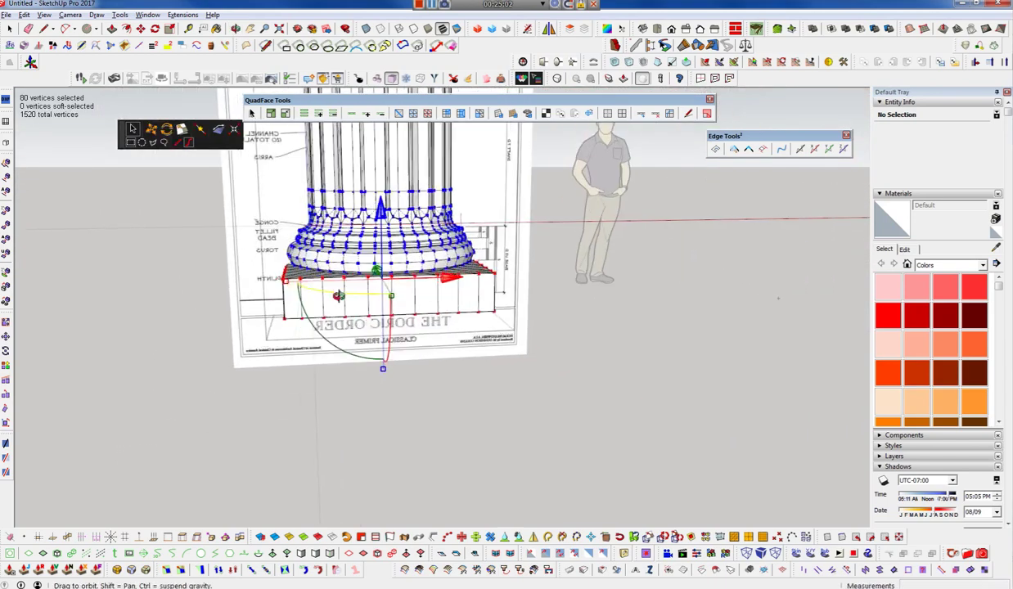
key("space")
- Review the plinth block from a straight front view, turning hidden mesh lines back off
middle_click_drag(338, 296, 679, 484)
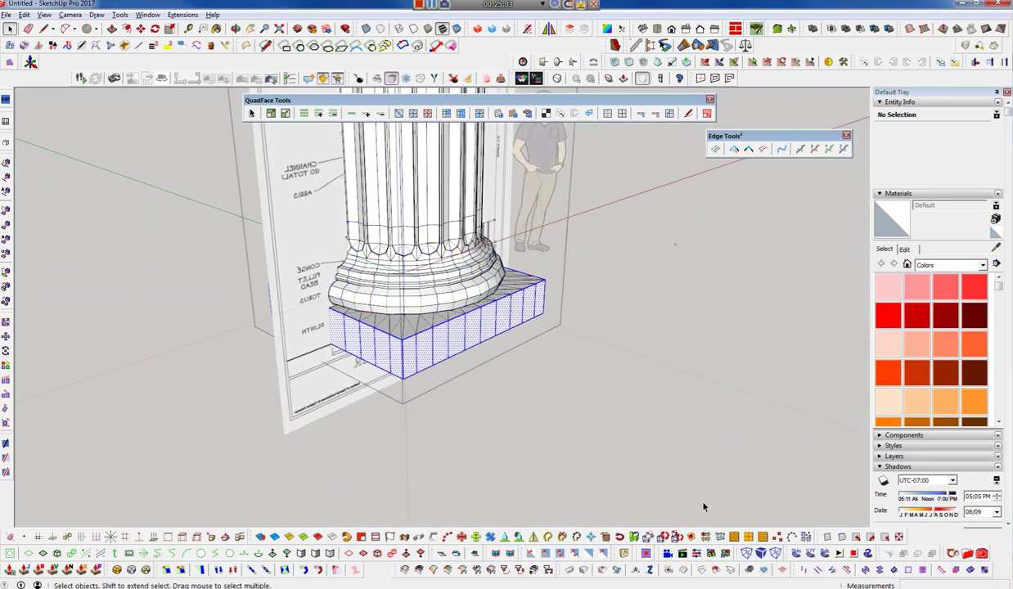
left_click(600, 465)
key("o")
key("f")
left_click_drag(769, 303, 524, 309)
key("space")
scroll(518, 306, "up", 4)
scroll(517, 306, "up", 3)
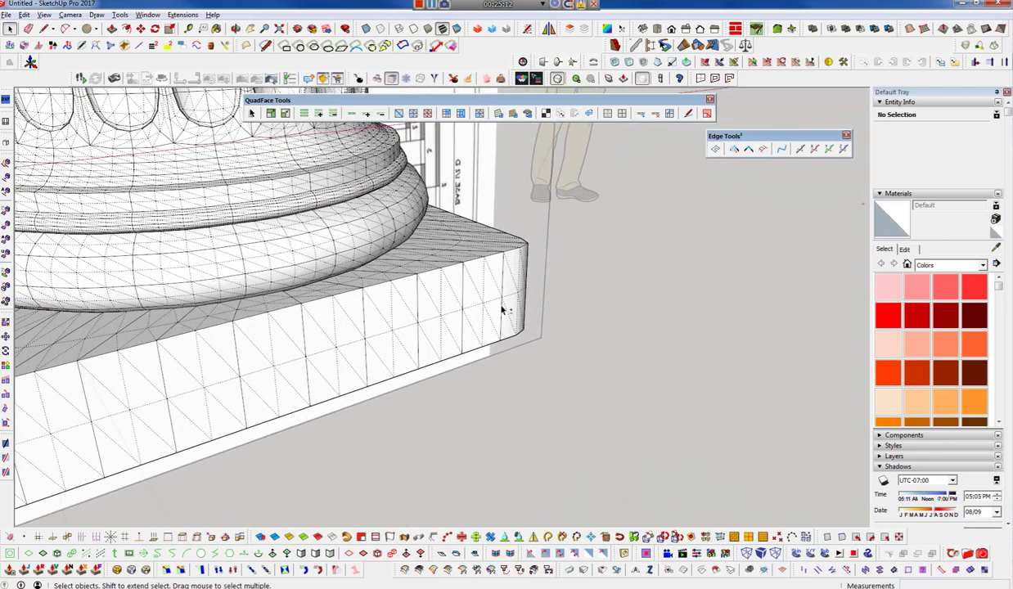
key("ctrl+z")
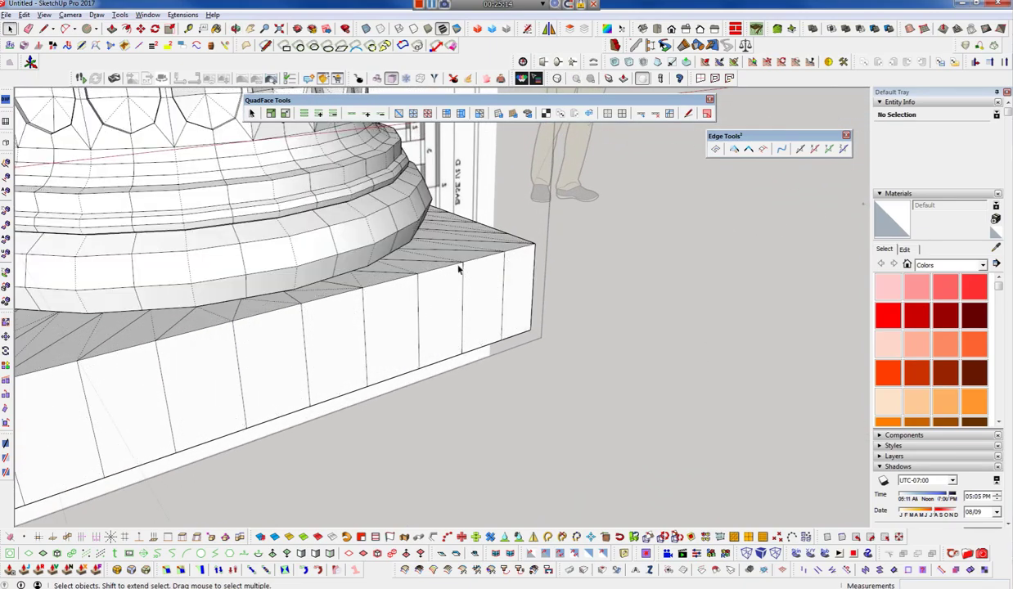
- Select the plinth's front-right corner edges, leaving the side face unselected
scroll(529, 278, "down", 3)
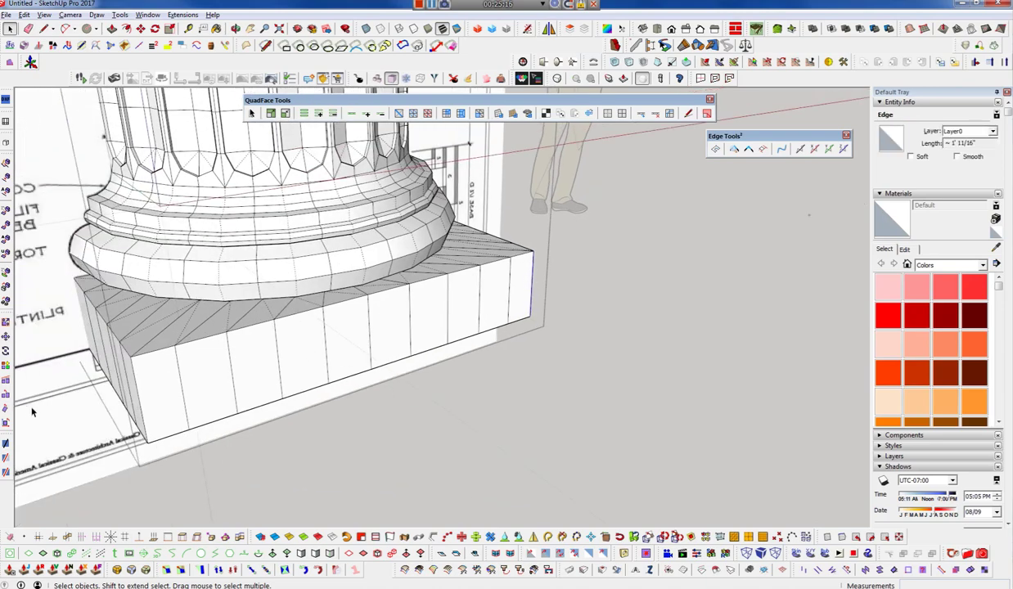
middle_click_drag(141, 406, 655, 255)
left_click(513, 270)
left_click(529, 278, "shift")
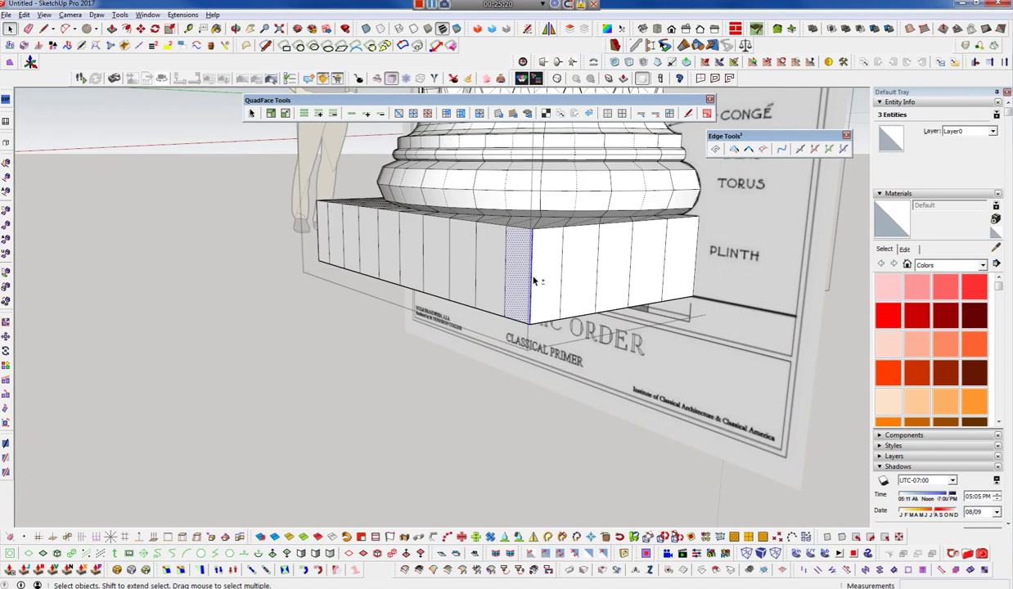
left_click(521, 286, "shift")
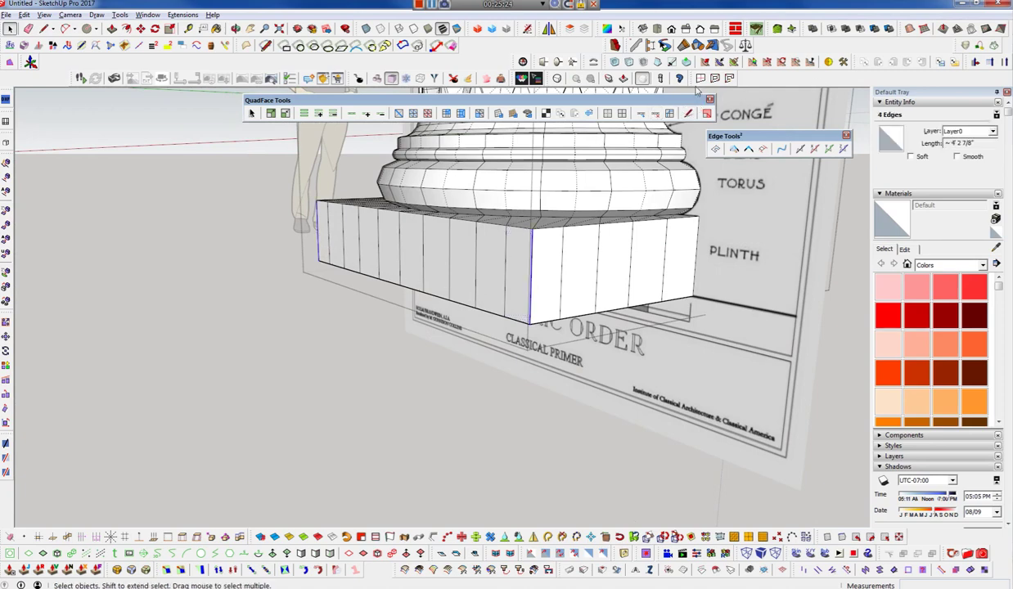
- Apply SubD crease sharpness to the plinth's rim and corner edges, briefly checking hidden mesh lines
left_click(603, 82)
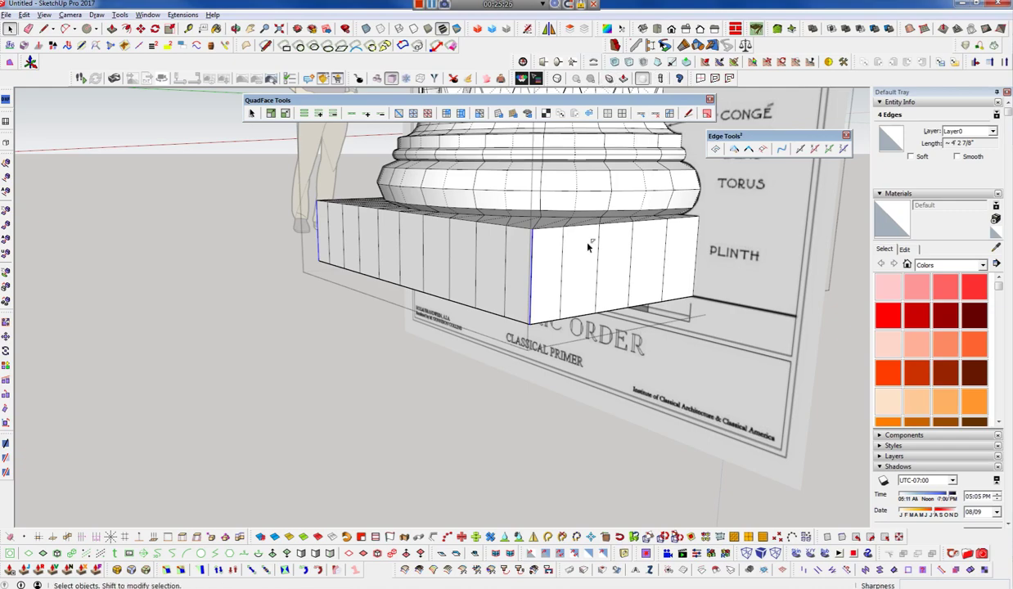
left_click(521, 164)
mouse_move(615, 221)
middle_mouse_down()
mouse_move(112, 262)
mouse_move(256, 260)
mouse_move(274, 282)
middle_mouse_up()
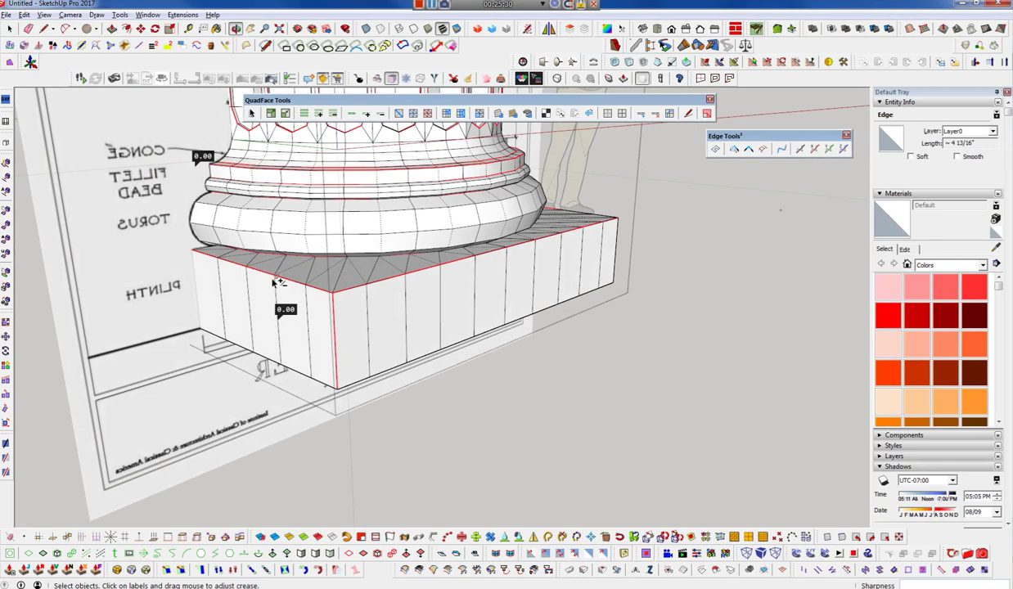
key("alt+h")
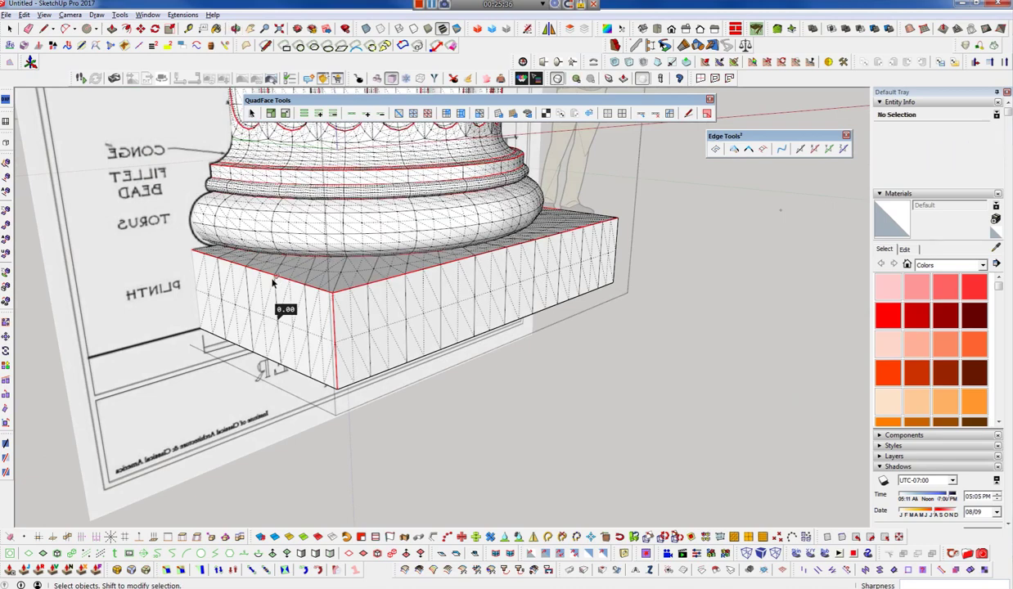
key("alt+h")
- Orbit to a low frontal angle to check the smoothed plinth and torus
mouse_move(482, 279)
middle_mouse_down()
mouse_move(396, 271)
mouse_move(418, 283)
middle_mouse_up()
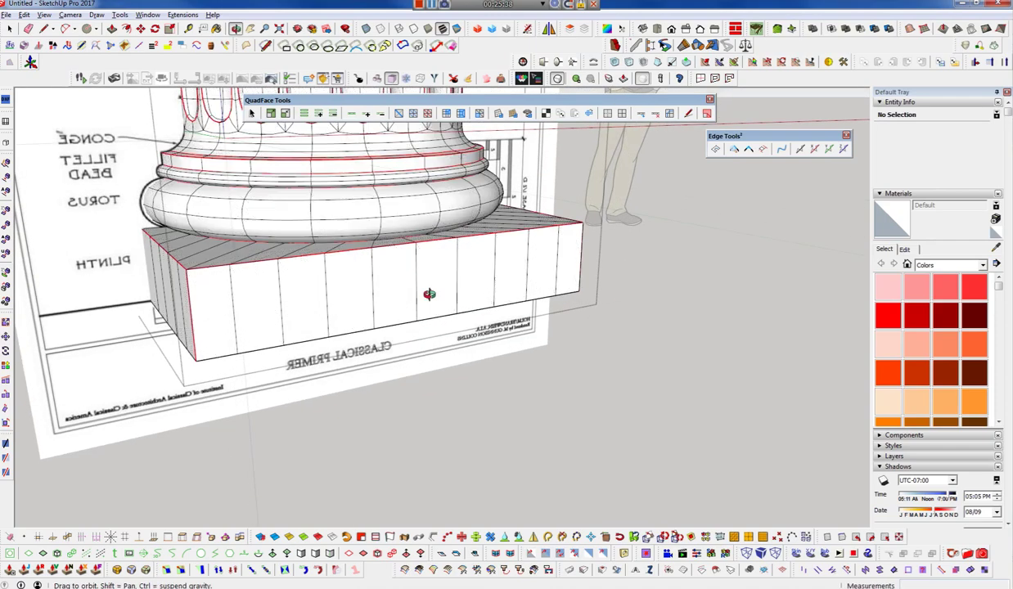
scroll(425, 301, "down", 3)
scroll(427, 283, "down", 3)
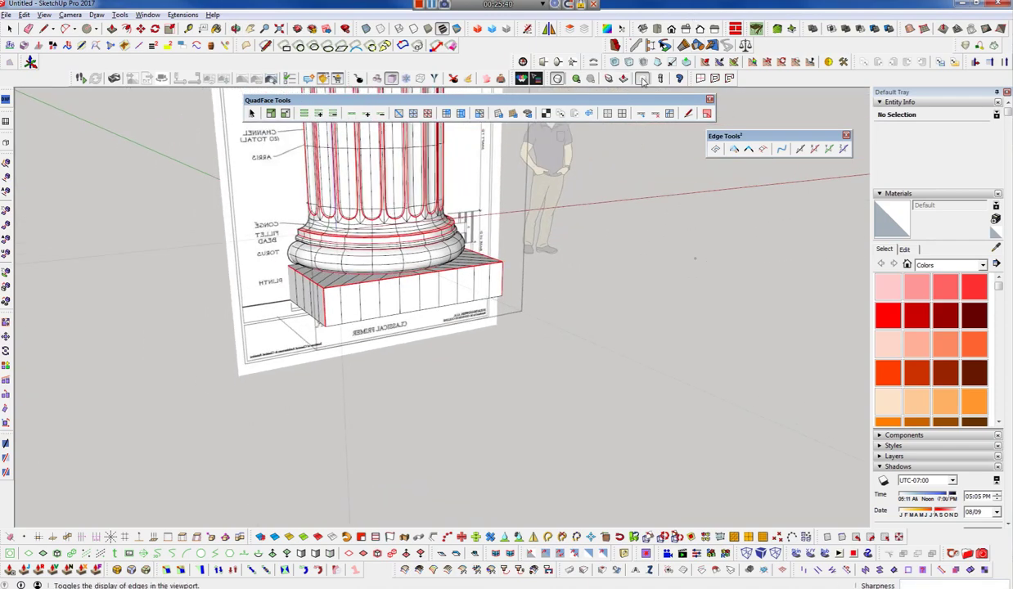
middle_click_drag(426, 279, 434, 353)
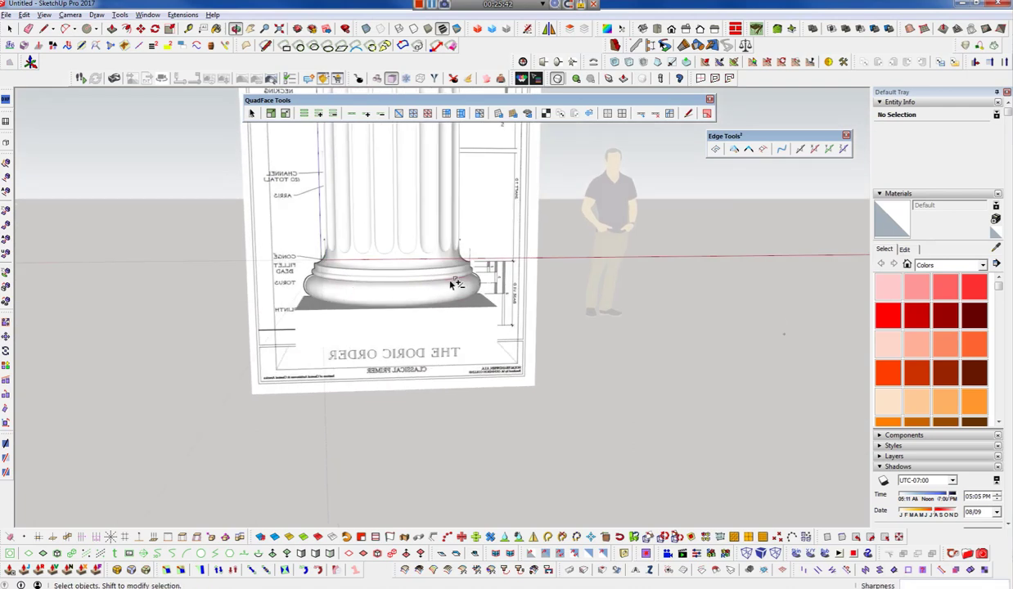
scroll(458, 285, "up", 2)
mouse_move(458, 284)
middle_mouse_down()
mouse_move(486, 335)
mouse_move(450, 320)
mouse_move(481, 316)
mouse_move(456, 312)
mouse_move(548, 323)
mouse_move(468, 350)
middle_mouse_up()
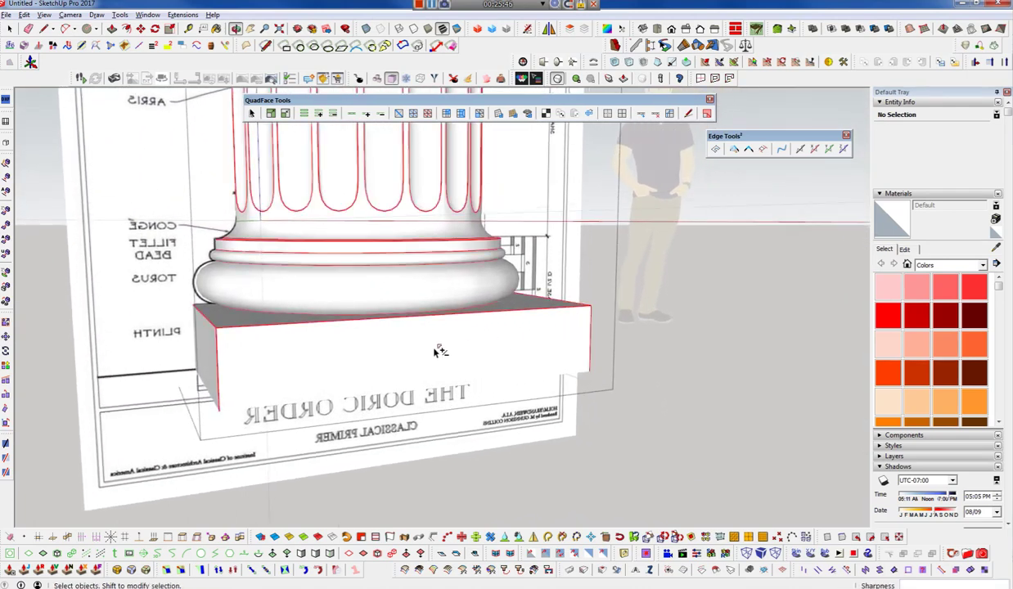
mouse_move(354, 357)
middle_mouse_down()
mouse_move(391, 359)
mouse_move(364, 389)
middle_mouse_up()
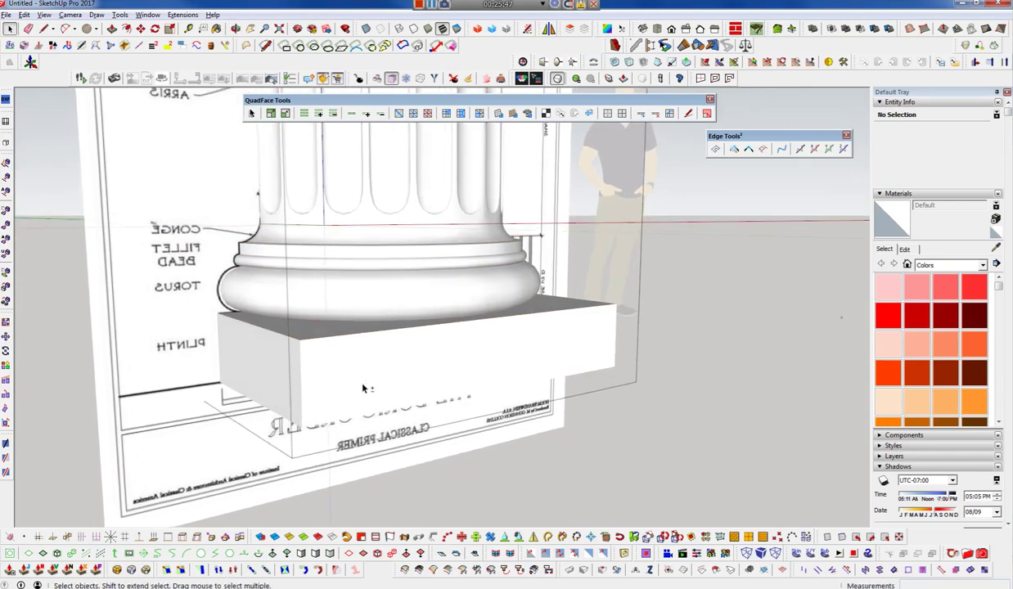
- Show edges again and select the torus's edge loops for vertex editing
left_click(623, 79)
scroll(249, 306, "up", 2)
scroll(233, 305, "up", 3)
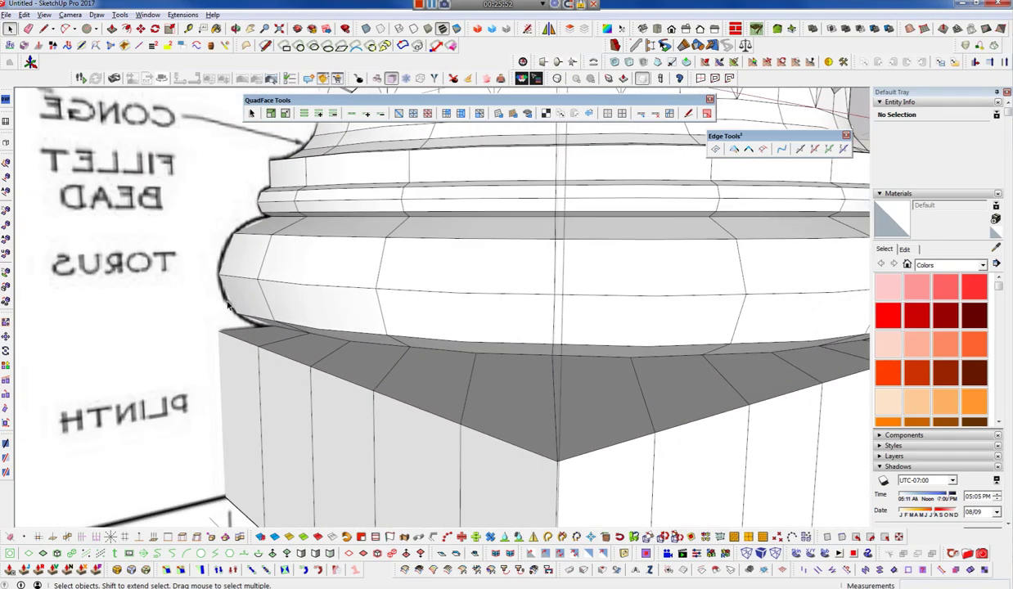
left_click(240, 280, "shift")
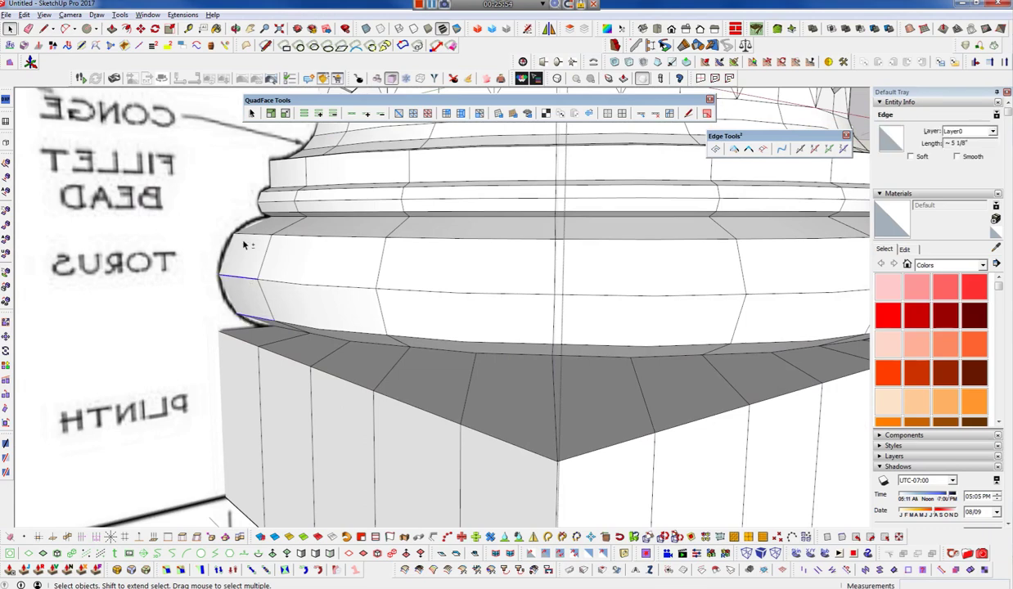
key("alt+l")
scroll(236, 228, "up", 1)
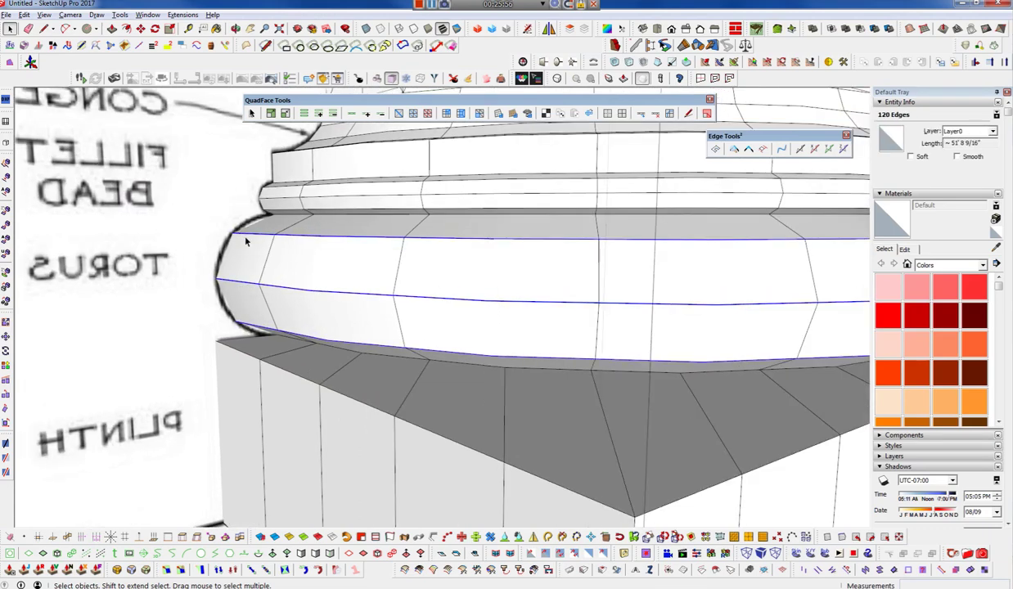
key("s")
scroll(285, 234, "down", 2)
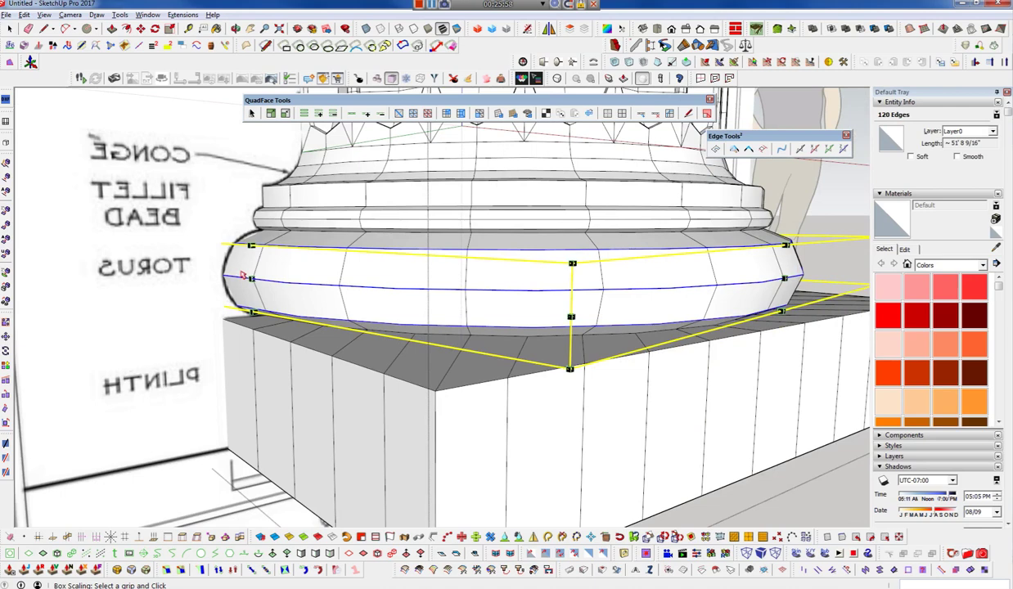
key("v")
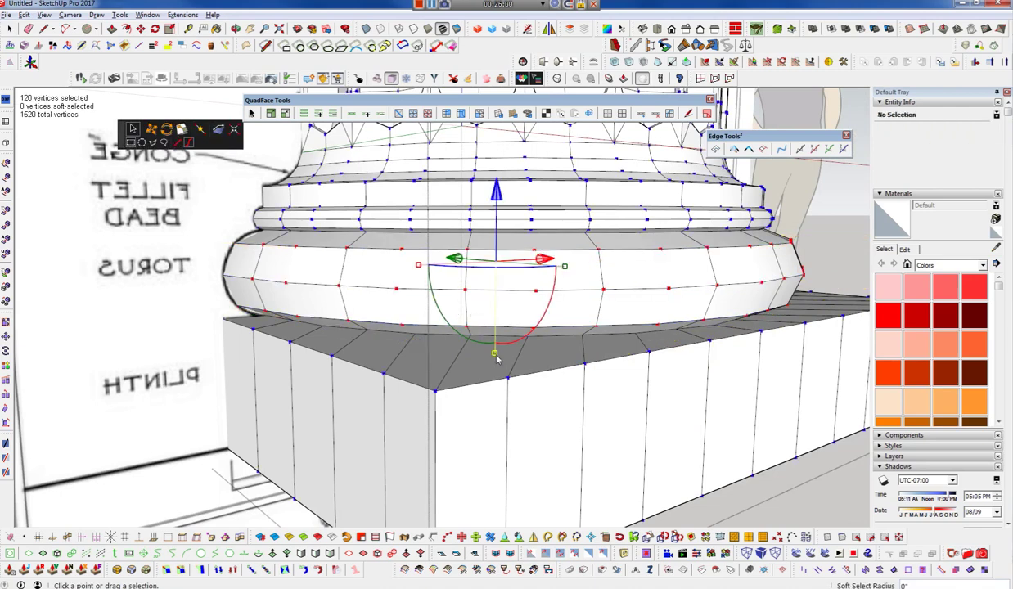
- Scale the torus rings to 0.98, then 1.04, so the bulge swells slightly wider
left_click(495, 354)
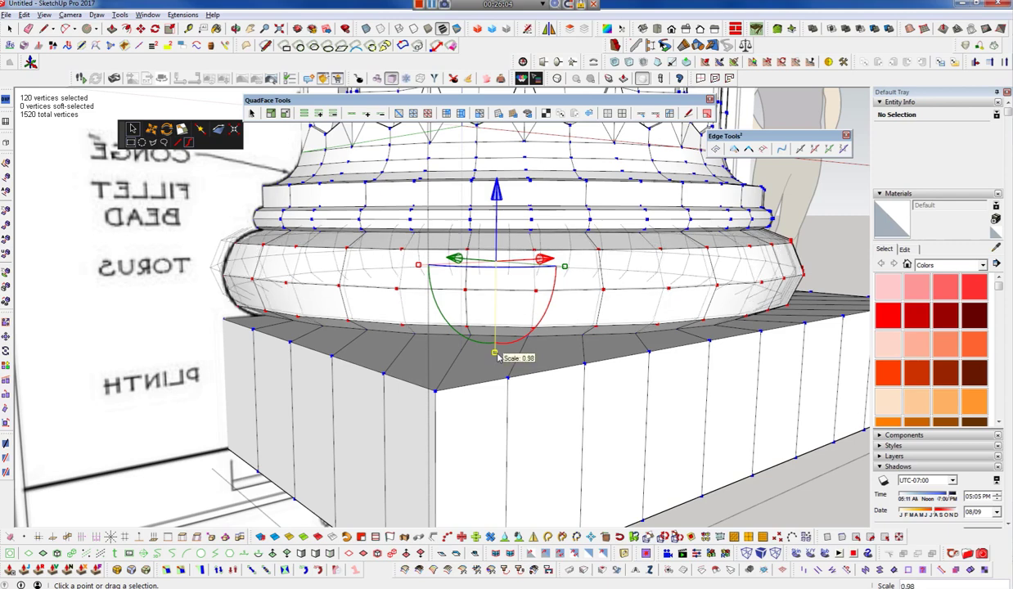
left_click(496, 356)
left_click(494, 353)
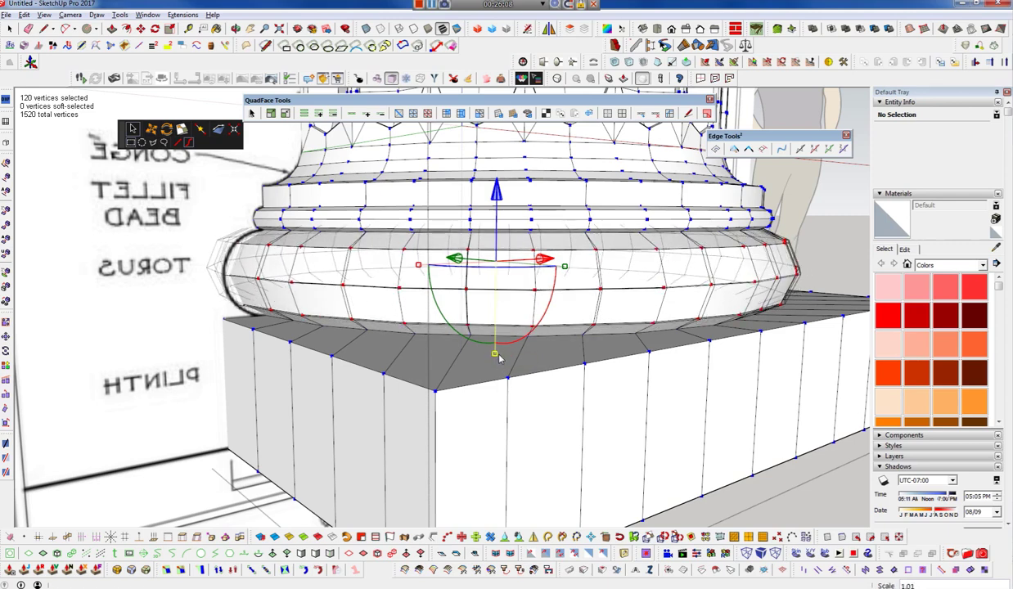
left_click(500, 359)
left_click(495, 357)
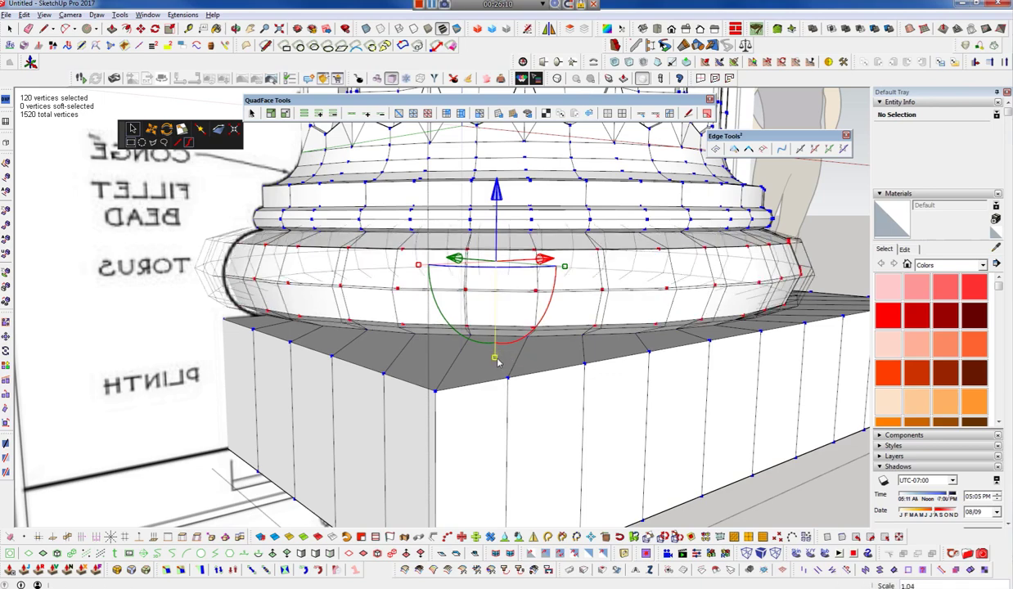
left_click(496, 361)
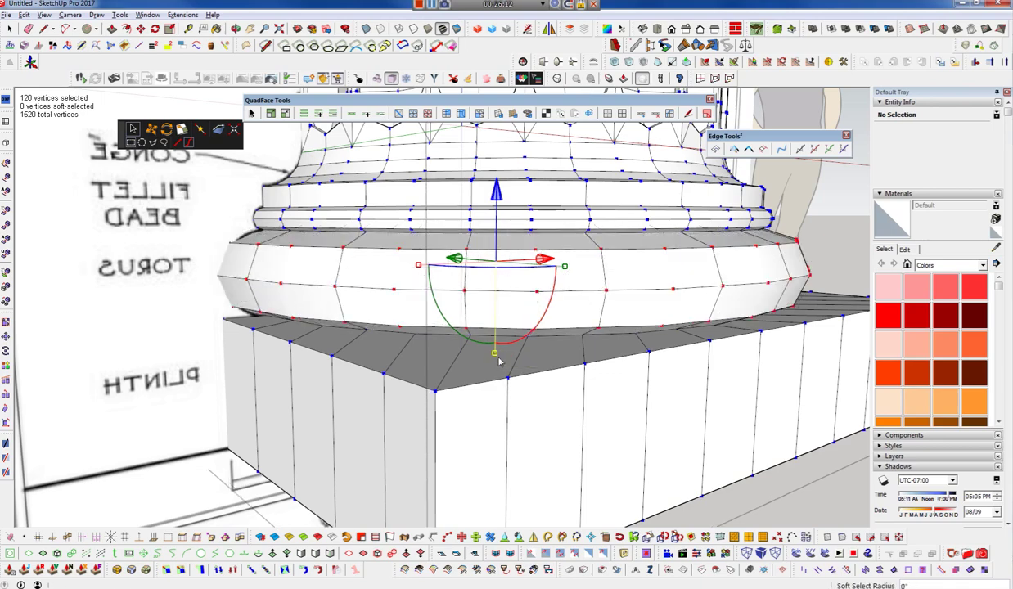
middle_click_drag(502, 391, 542, 397)
key("space")
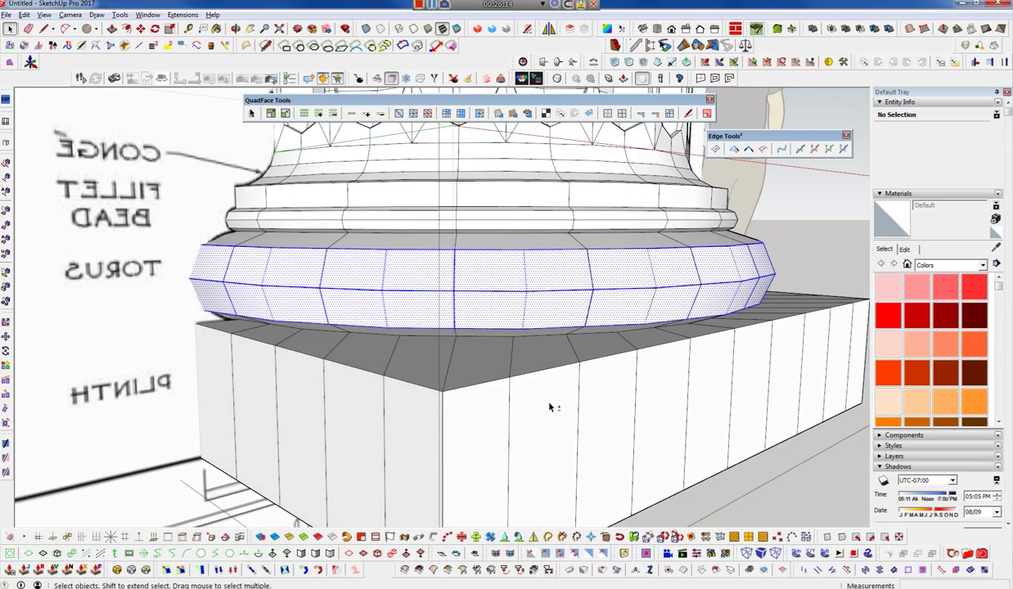
- Clear the torus selection and zoom out to see the whole column upright
key("ctrl+t")
middle_click_drag(233, 256, 391, 266)
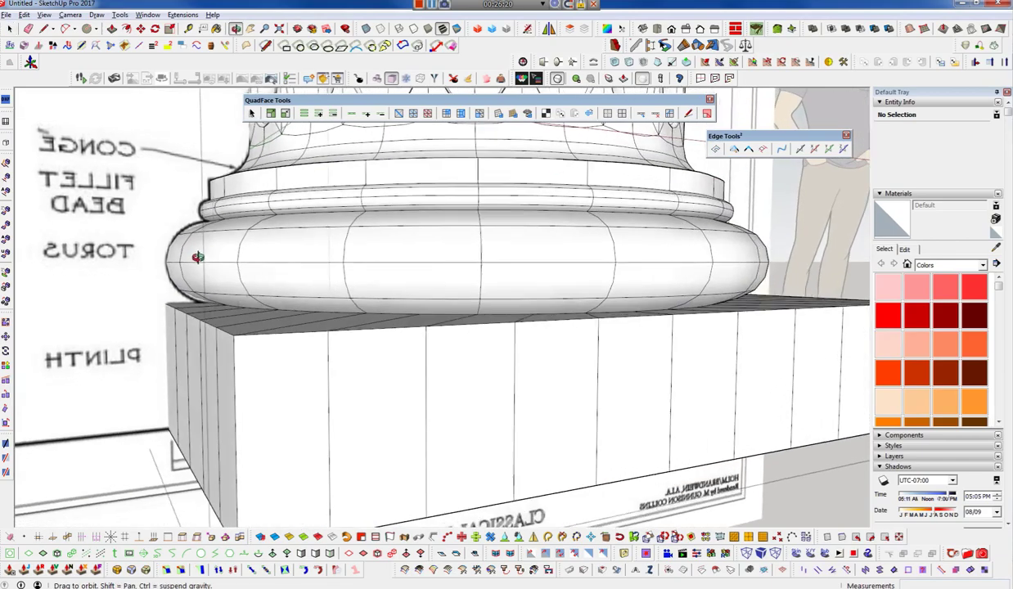
scroll(391, 266, "down", 5)
mouse_move(402, 327)
middle_mouse_down()
mouse_move(587, 417)
mouse_move(468, 450)
middle_mouse_up()
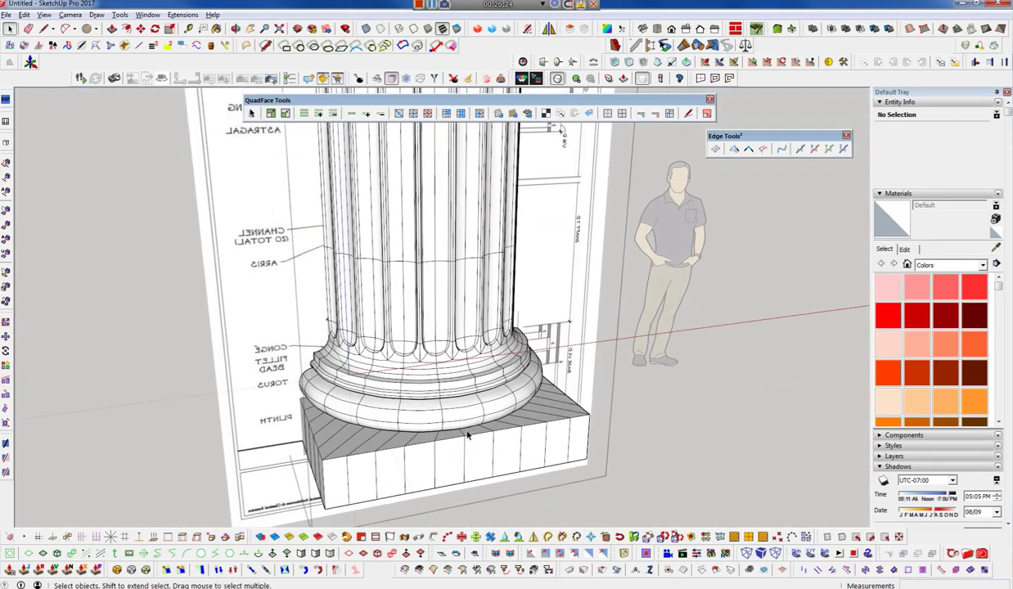
scroll(468, 450, "down", 3)
scroll(463, 450, "down", 3)
scroll(403, 406, "down", 2)
middle_click_drag(403, 406, 420, 334)
- Zoom in on the capital section of the drawing above the fluted shaft
scroll(453, 251, "up", 3)
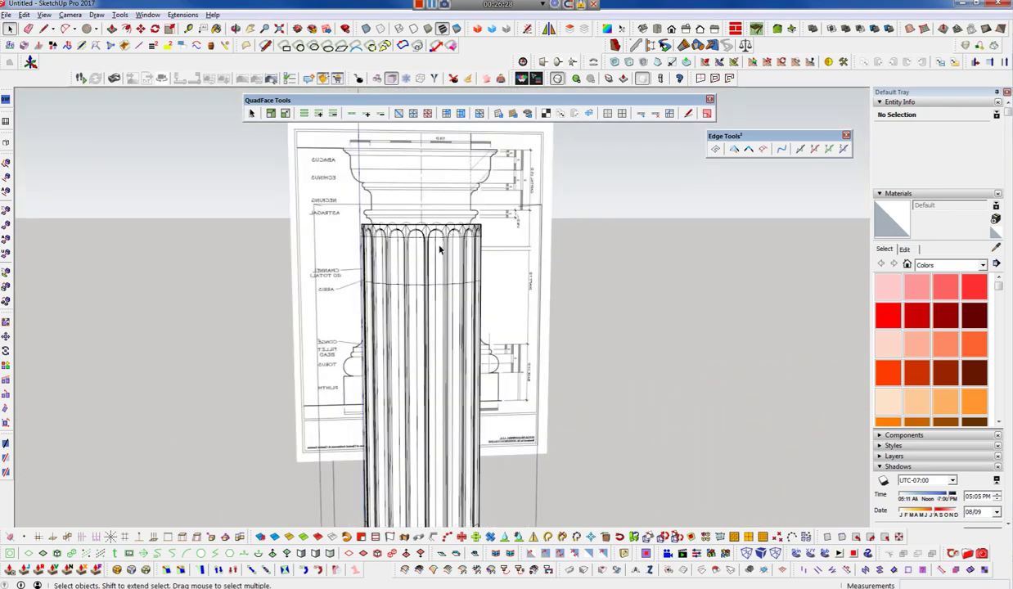
scroll(458, 250, "up", 3)
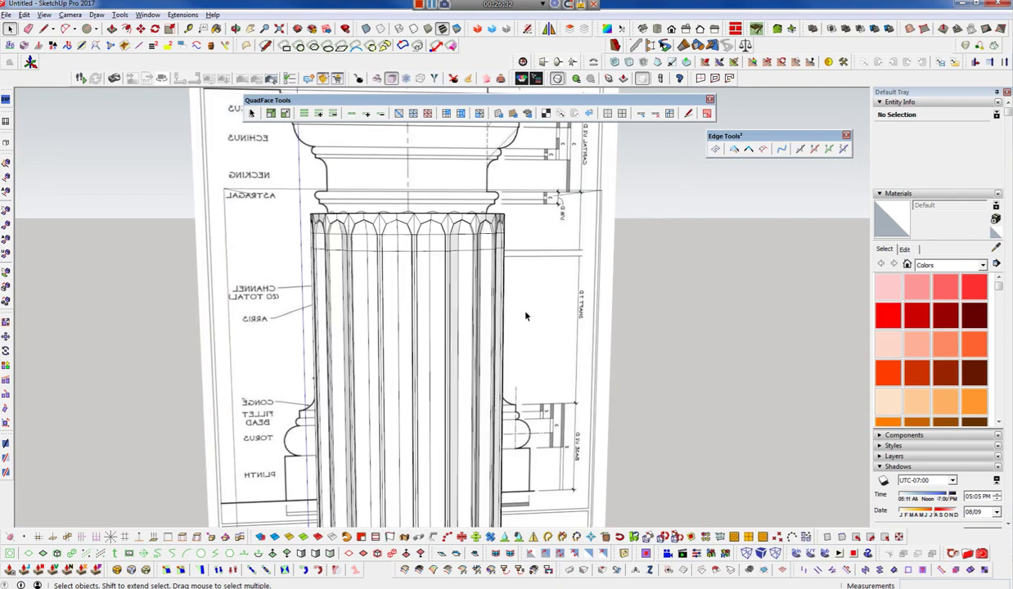
scroll(439, 253, "up", 1)
scroll(440, 253, "up", 2)
mouse_move(503, 285)
middle_mouse_down()
mouse_move(470, 330)
mouse_move(332, 344)
mouse_move(342, 356)
mouse_move(405, 347)
middle_mouse_up()
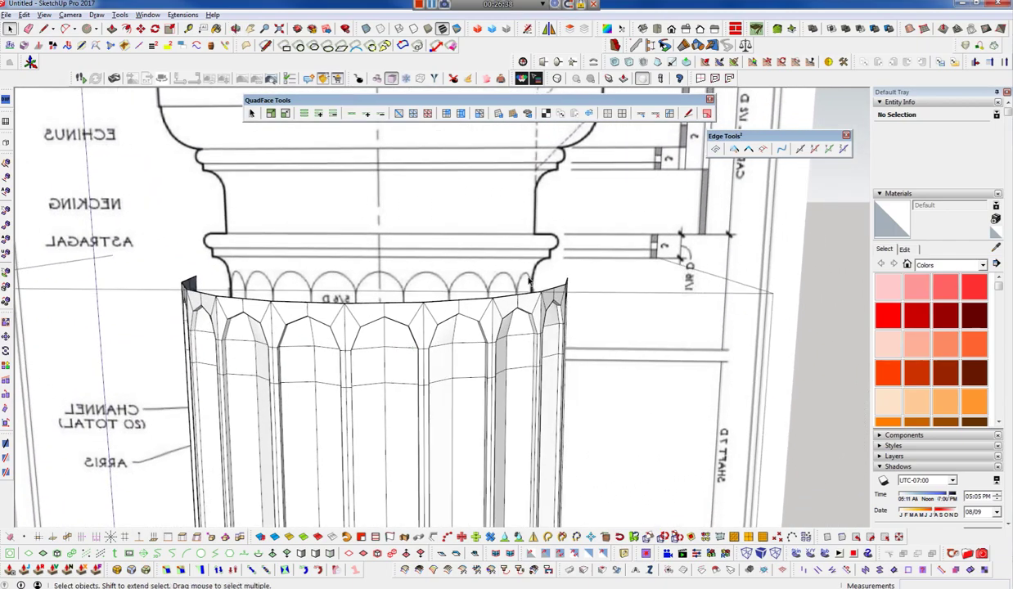
scroll(542, 260, "up", 1)
key("l")
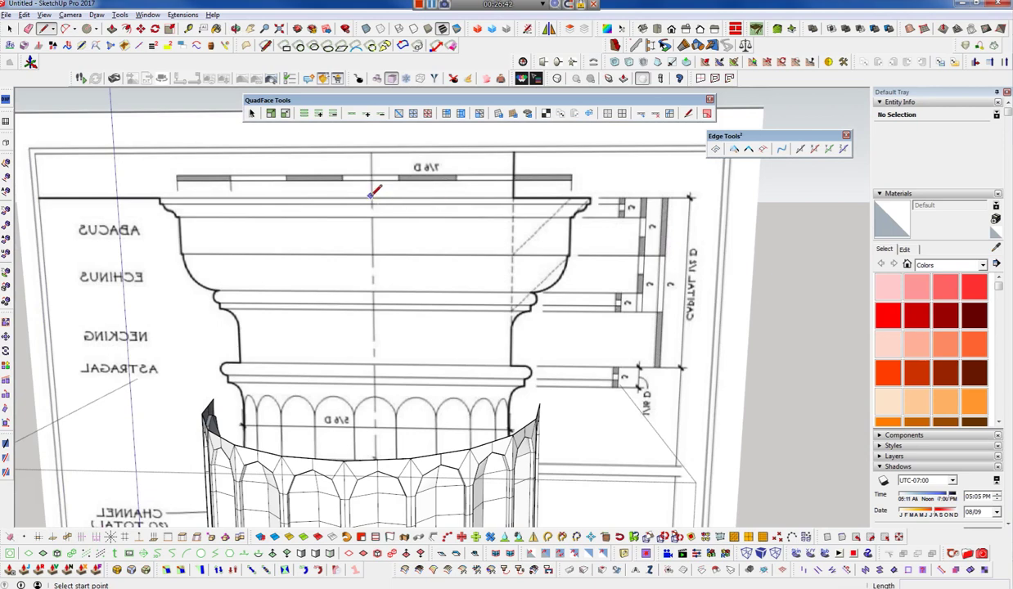
left_click(582, 193)
scroll(581, 190, "up", 2)
scroll(575, 192, "up", 3)
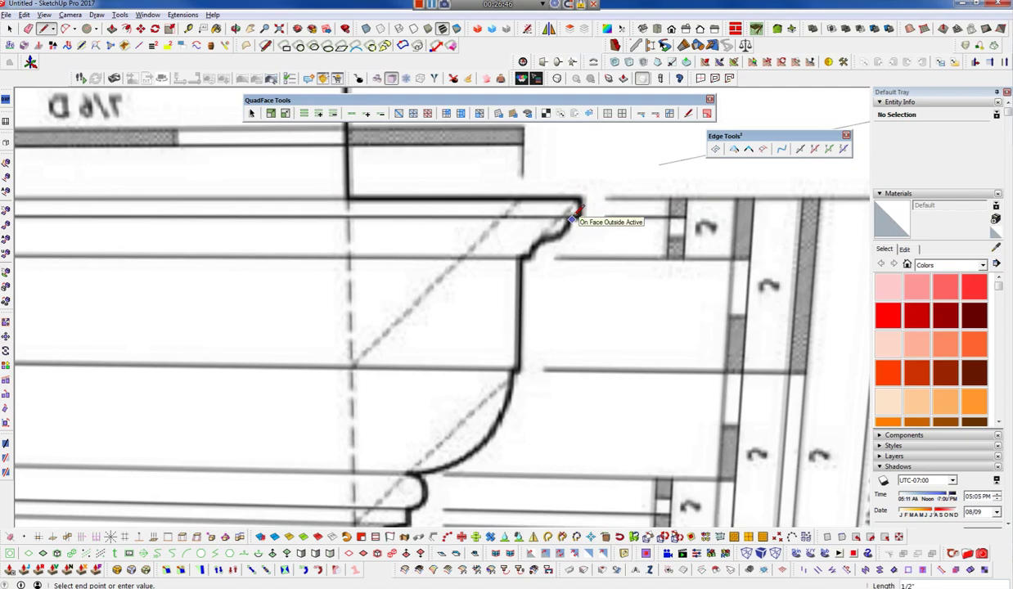
scroll(575, 215, "up", 2)
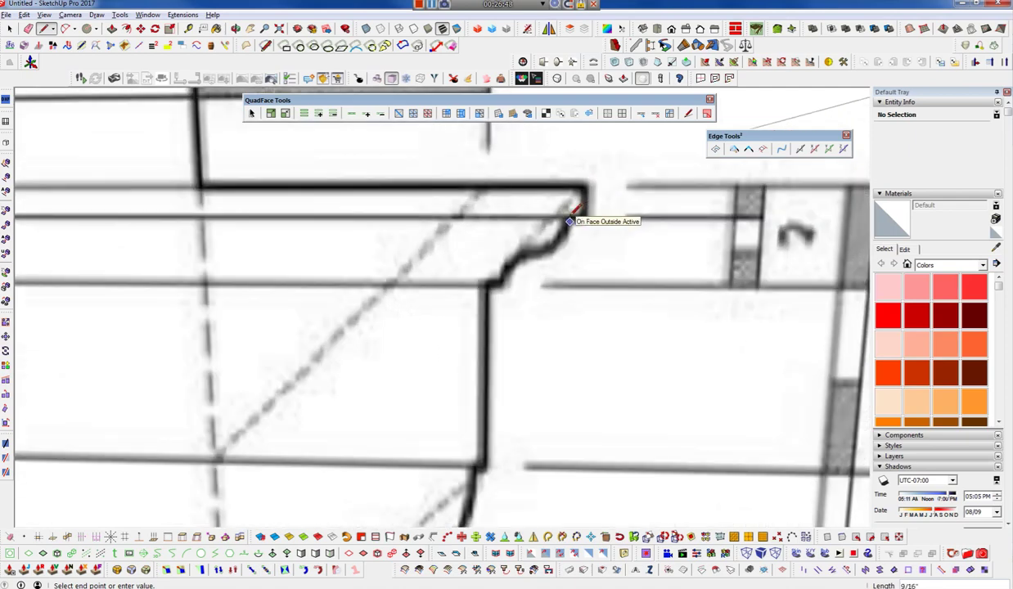
scroll(570, 221, "down", 1)
scroll(569, 220, "down", 1)
scroll(567, 219, "down", 1)
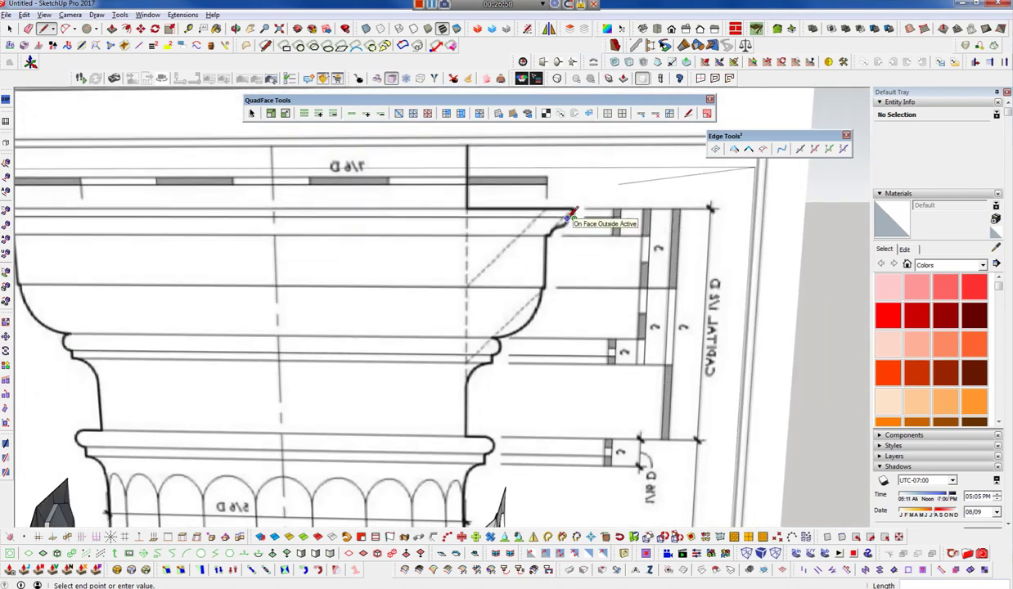
scroll(570, 217, "down", 1)
scroll(570, 218, "down", 1)
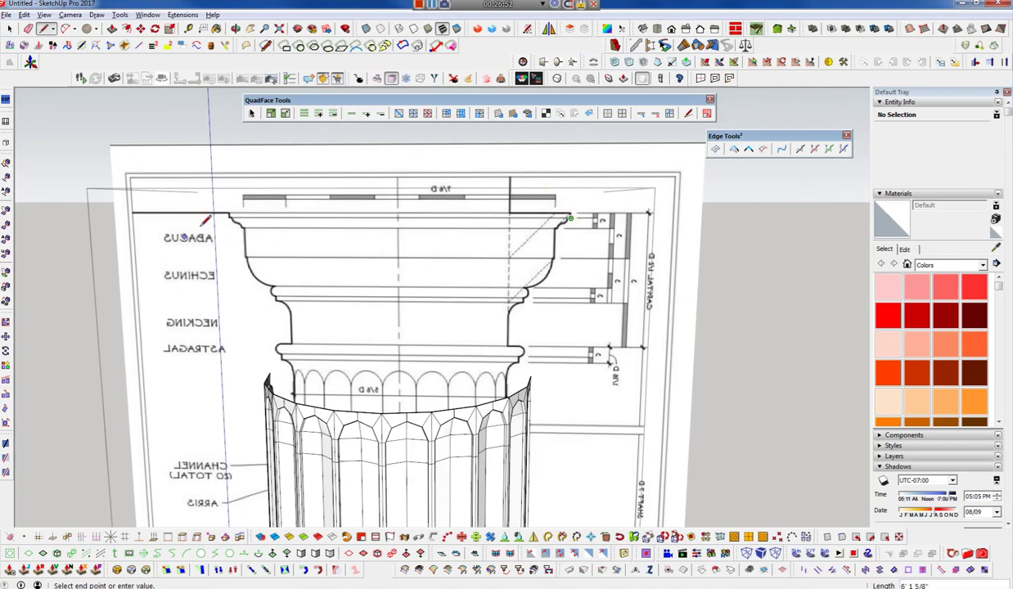
scroll(564, 211, "up", 2)
scroll(573, 214, "up", 2)
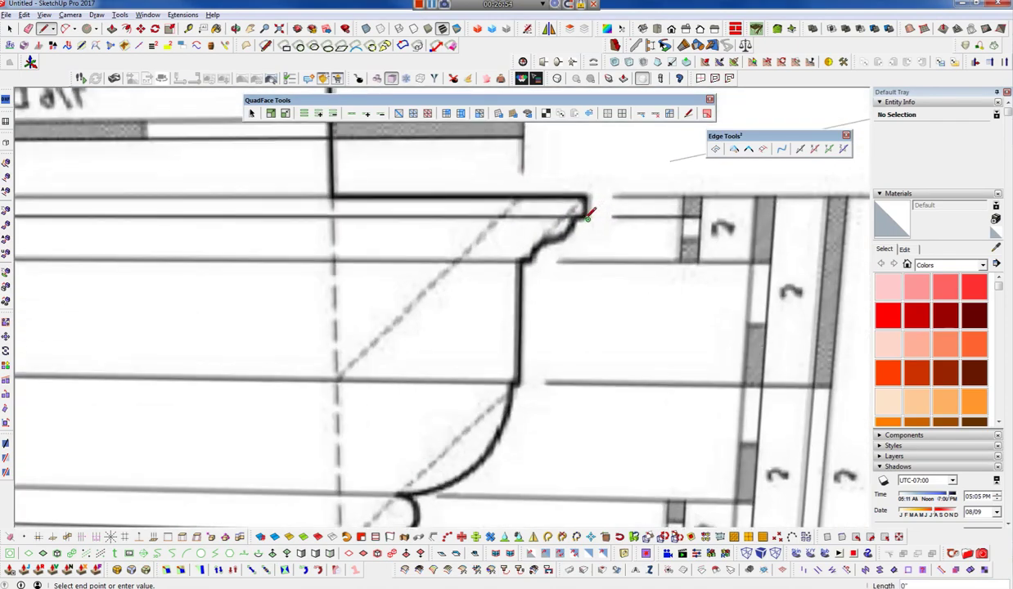
scroll(576, 214, "up", 2)
scroll(575, 217, "up", 2)
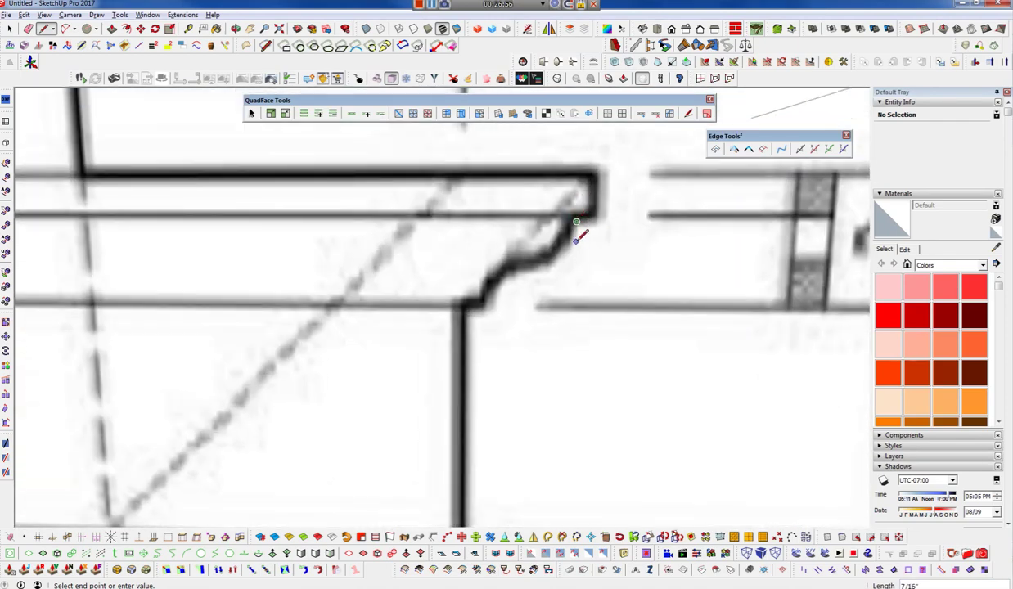
scroll(575, 258, "down", 2)
key("space")
mouse_move(583, 235)
middle_mouse_down()
mouse_move(278, 239)
mouse_move(470, 214)
middle_mouse_up()
scroll(593, 192, "down", 1)
scroll(526, 193, "down", 2)
scroll(526, 193, "down", 3)
mouse_move(526, 193)
middle_mouse_down()
mouse_move(475, 268)
mouse_move(374, 174)
middle_mouse_up()
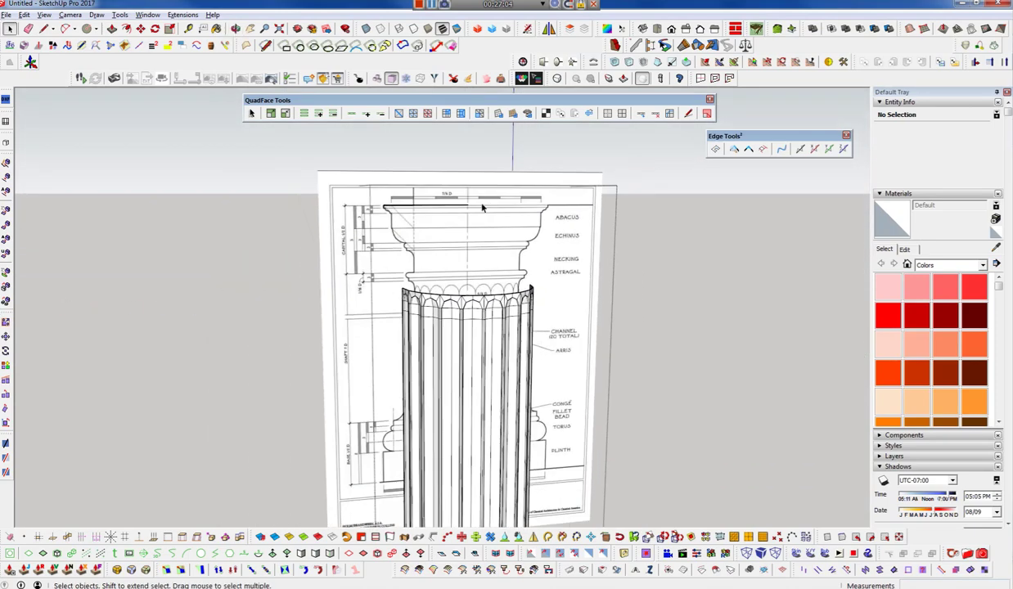
middle_click_drag(374, 173, 334, 306)
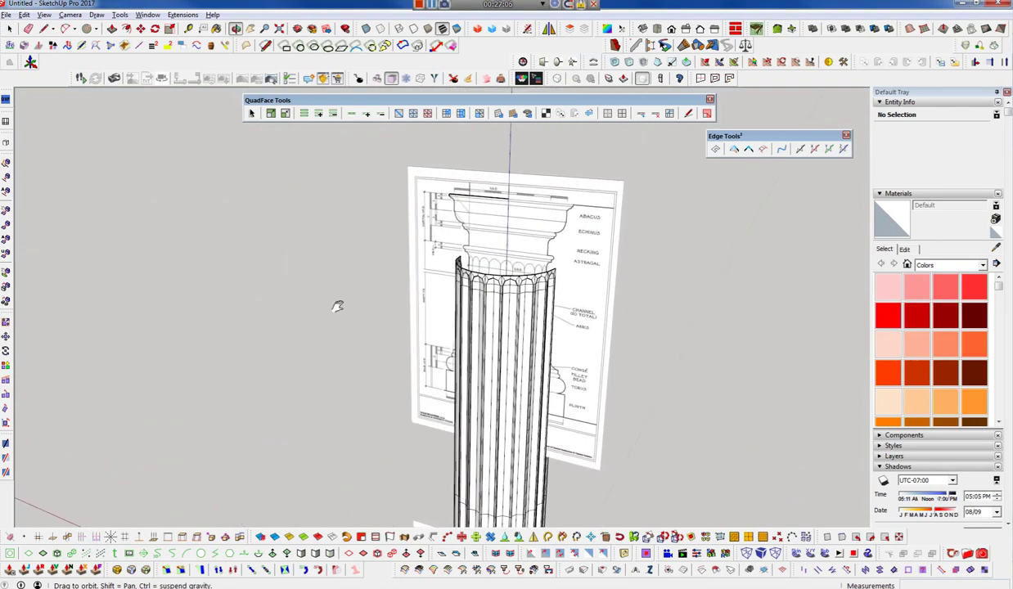
scroll(538, 234, "up", 2)
scroll(483, 227, "up", 2)
mouse_move(482, 227)
middle_mouse_down()
mouse_move(639, 214)
mouse_move(398, 194)
middle_mouse_up()
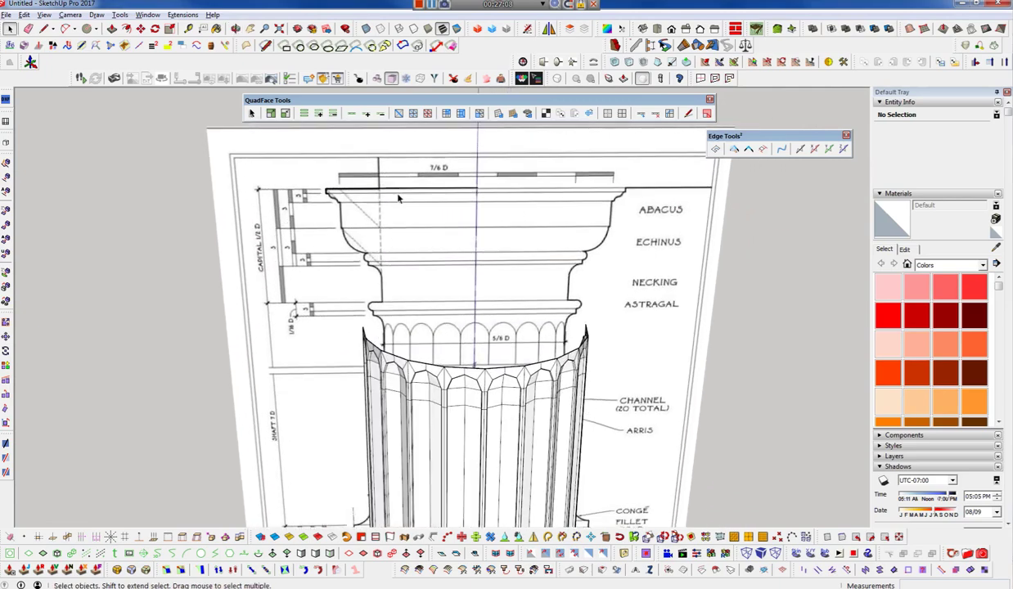
scroll(589, 205, "up", 3)
- Erase a stray line and reselect the column group before tracing the capital
key("l")
key("e")
left_click_drag(193, 178, 139, 213)
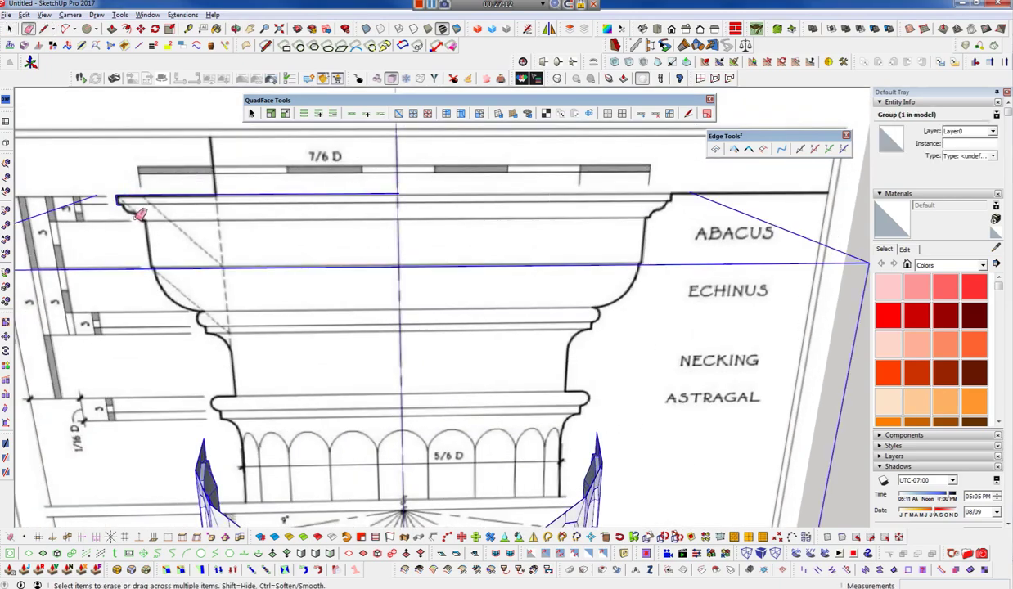
key("space")
double_click(401, 199)
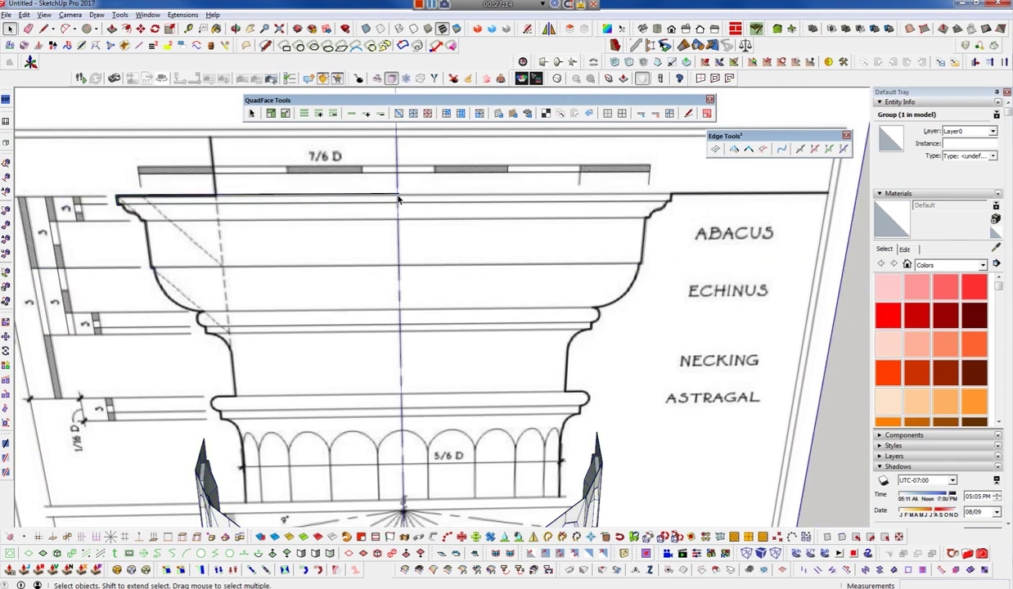
left_click(396, 199)
scroll(400, 197, "down", 2)
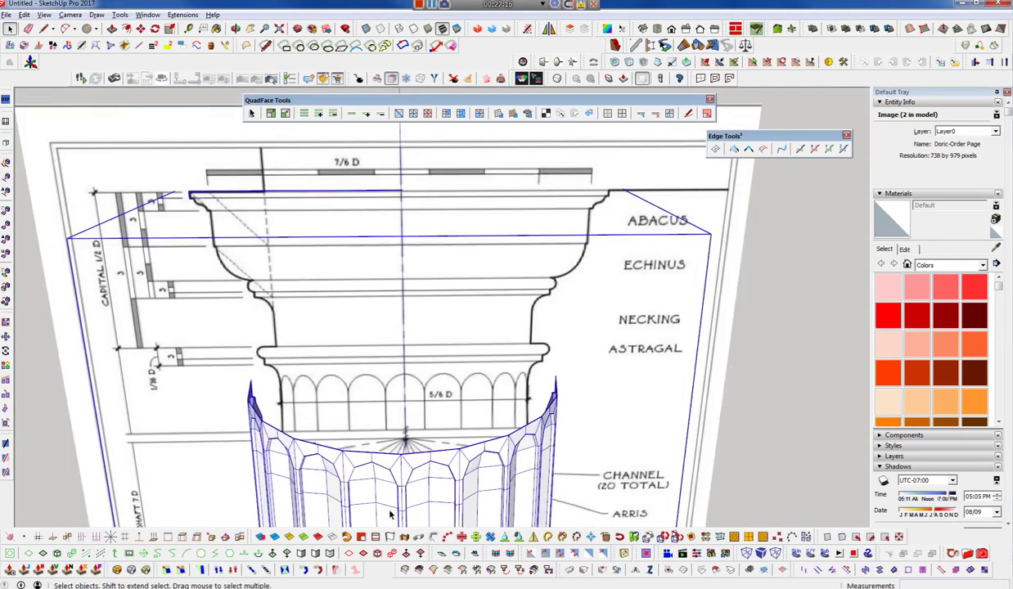
left_click(368, 464)
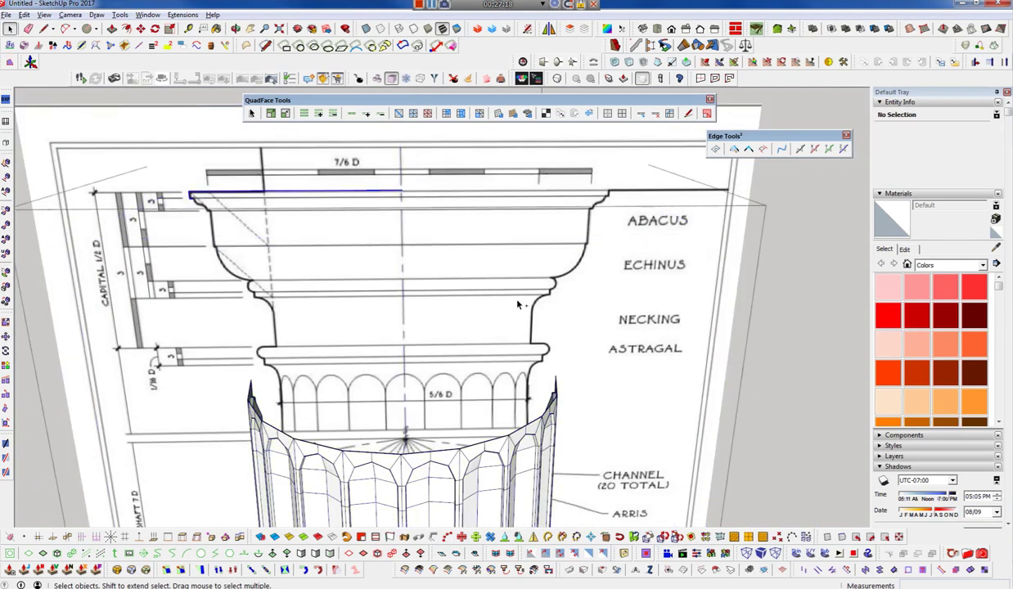
left_click(502, 427)
scroll(498, 194, "up", 3)
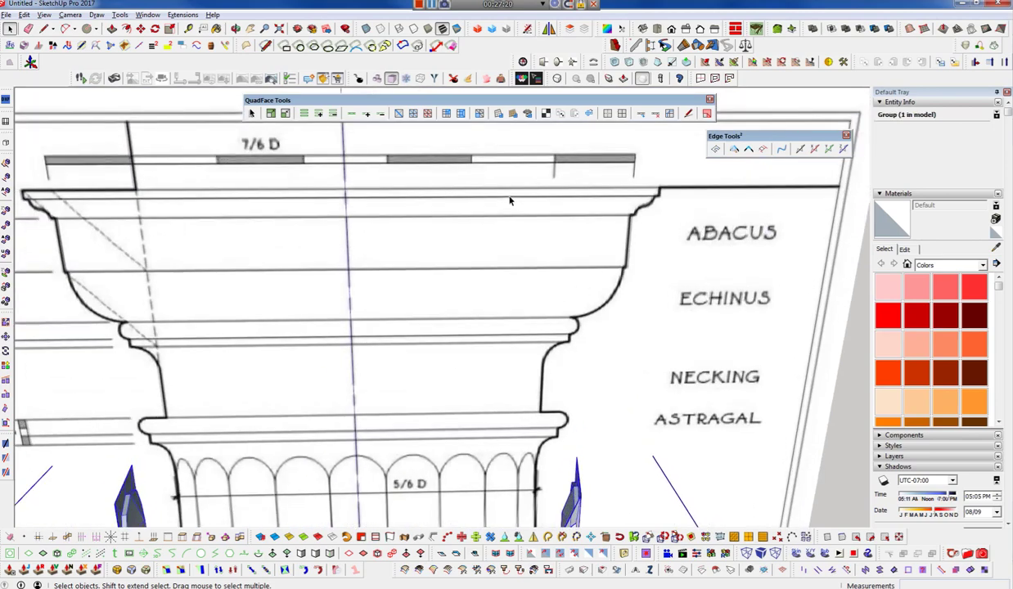
key("l")
- Draw the abacus top line from the column axis to its outer corner
left_click(344, 157)
scroll(645, 162, "up", 2)
key("Escape")
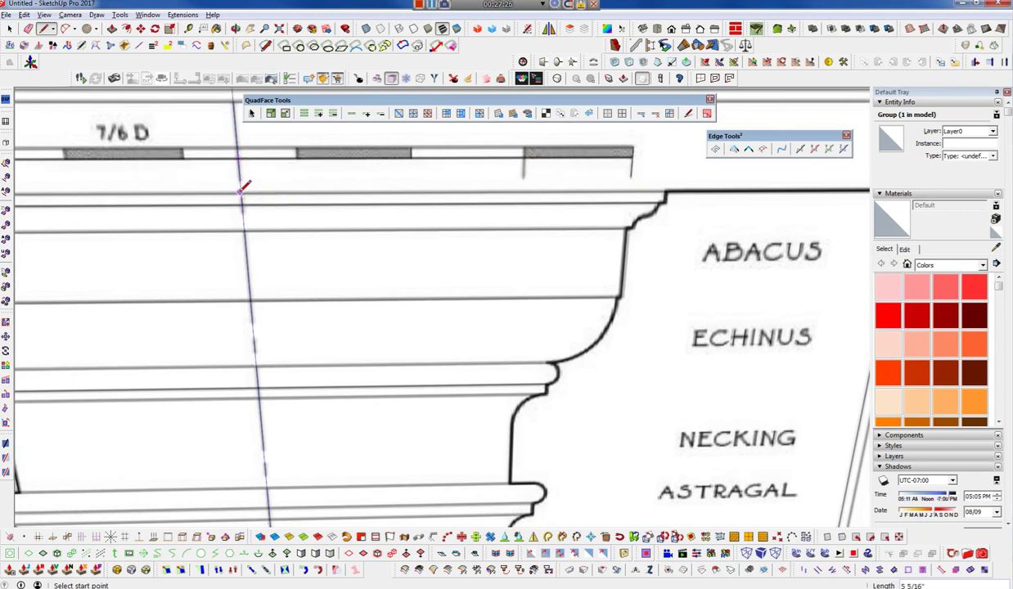
left_click(243, 192)
scroll(655, 196, "up", 2)
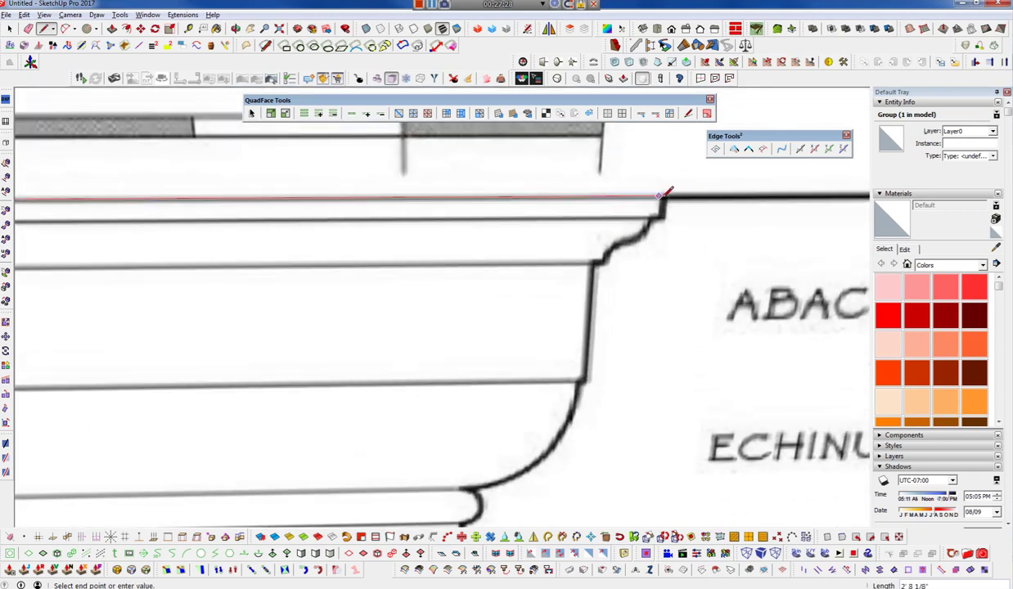
left_click(666, 194)
scroll(662, 204, "up", 2)
left_click(646, 219)
- Trace two-point arcs along the abacus moulding curve down the profile
key("a")
left_click(646, 220)
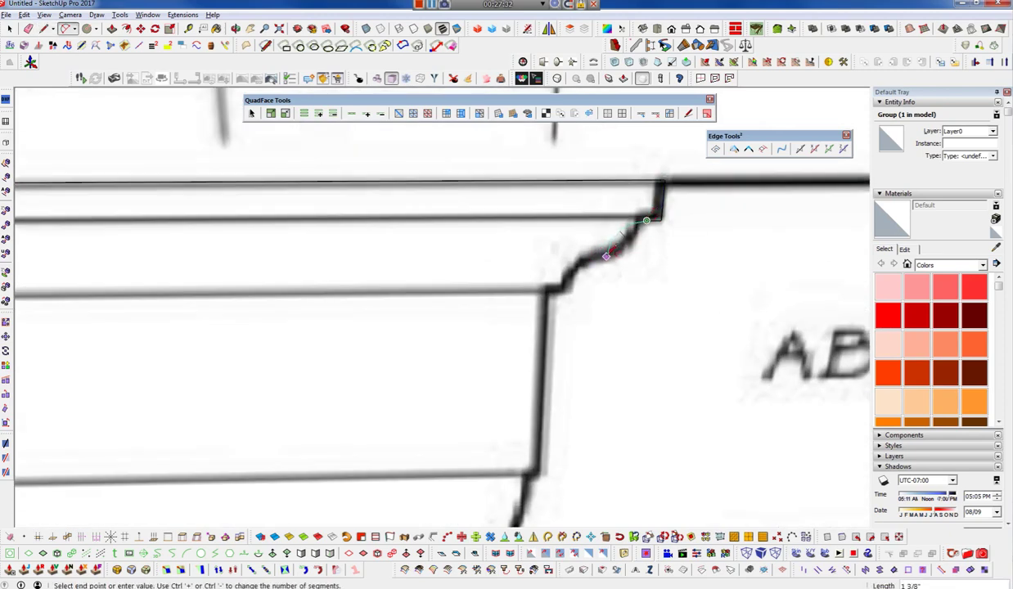
left_click(602, 257)
scroll(632, 243, "up", 3)
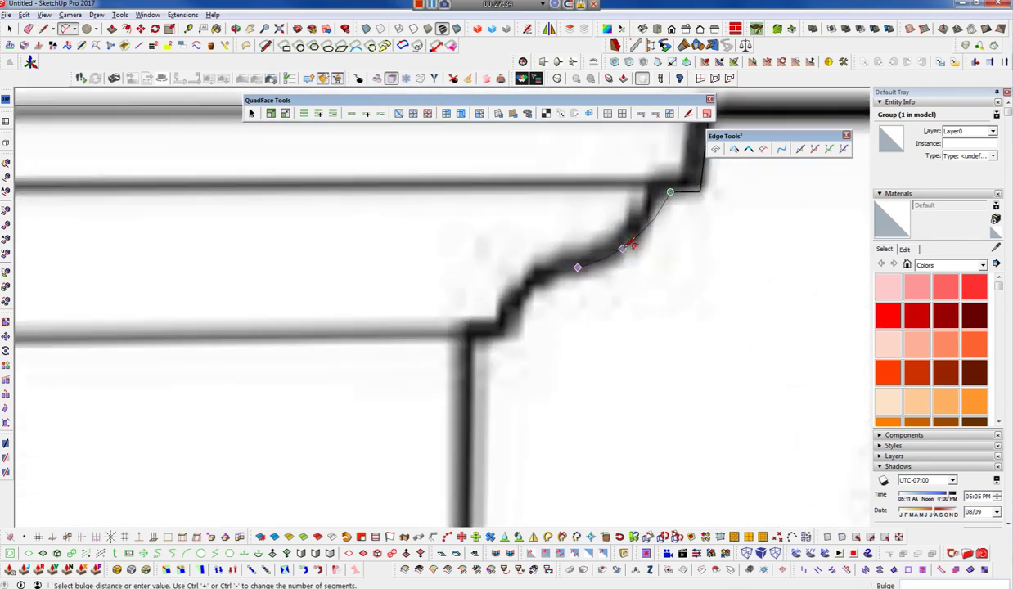
left_click(598, 264)
left_click(564, 270)
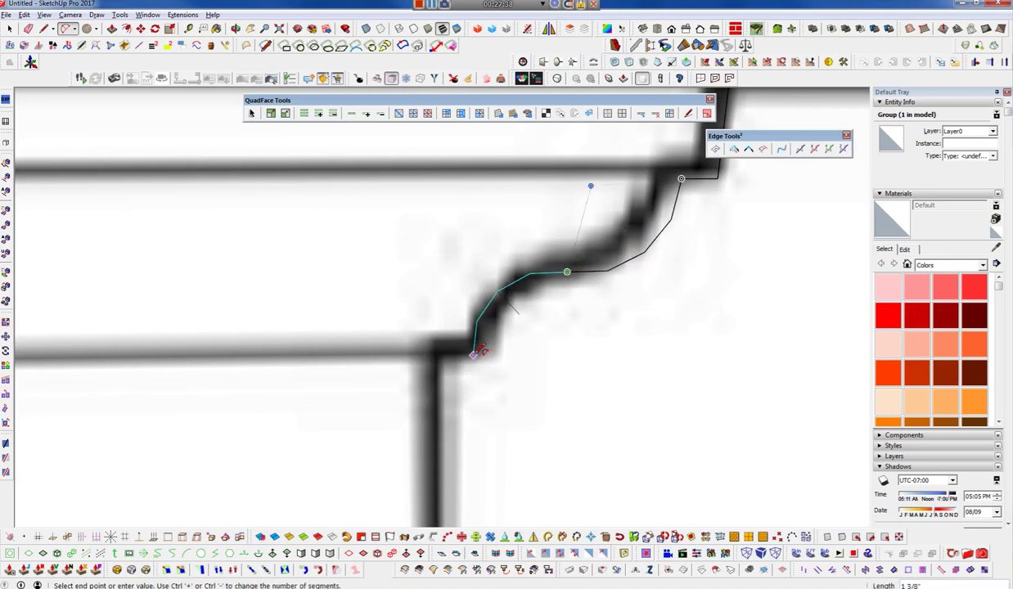
key("Escape")
left_click(570, 266)
left_click(484, 349)
left_click(483, 327)
- Trace arcs following the big echinus curve of the capital
left_click(484, 348)
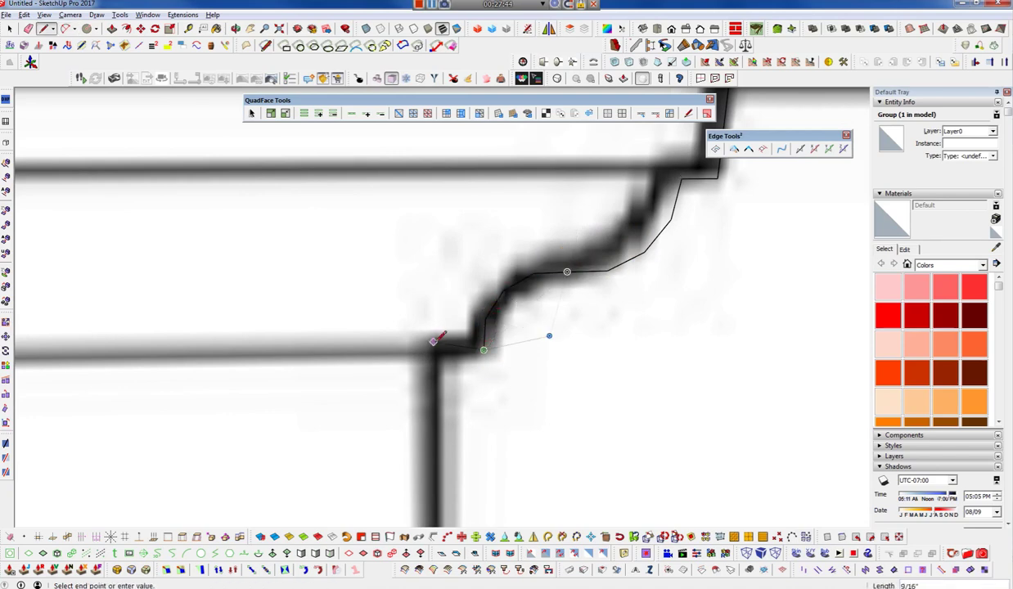
scroll(519, 163, "down", 3)
scroll(518, 362, "down", 2)
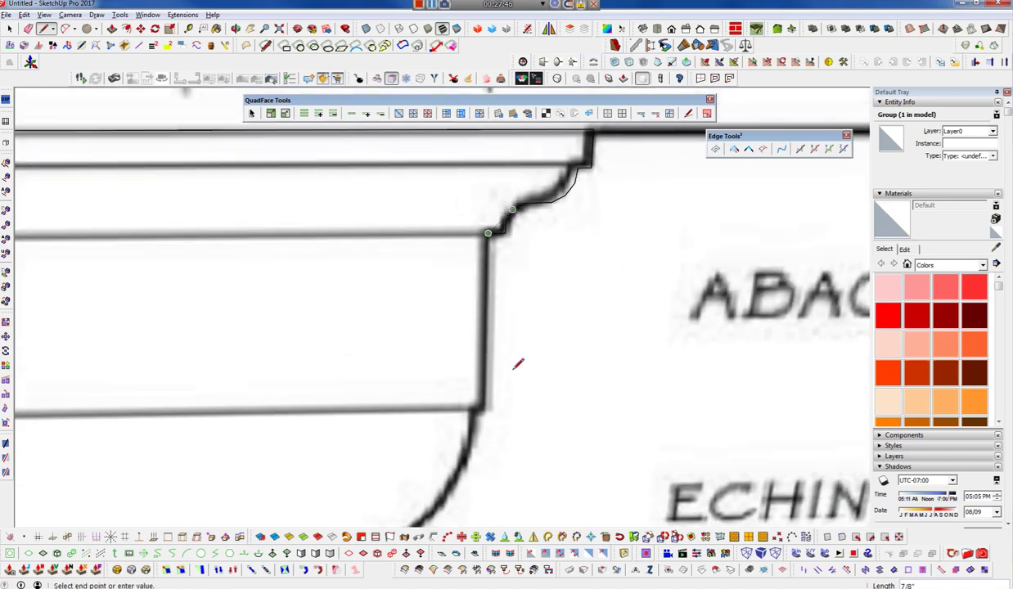
scroll(480, 421, "up", 5)
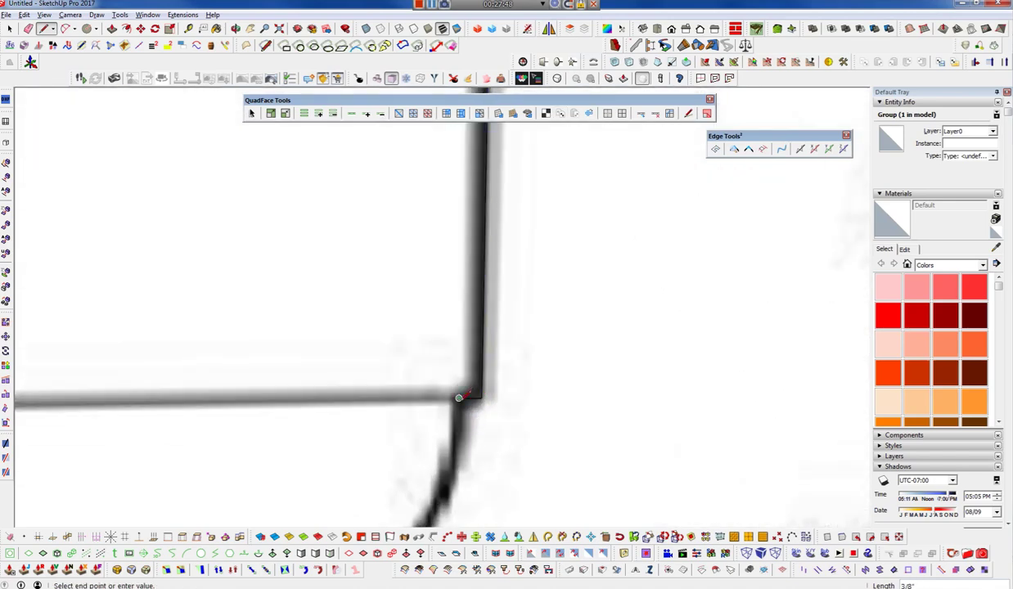
scroll(458, 433, "down", 2)
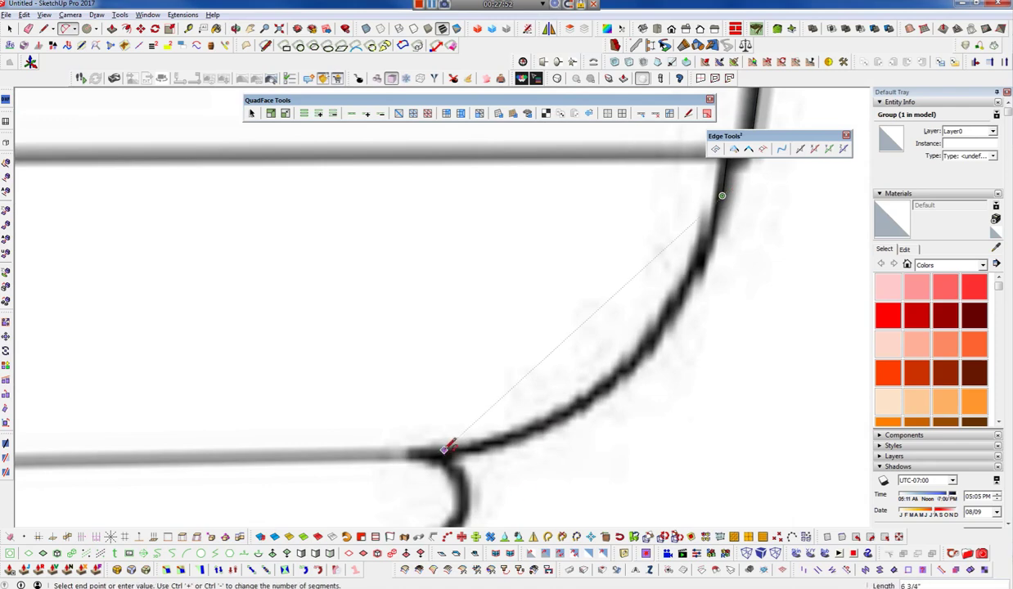
left_click(419, 453)
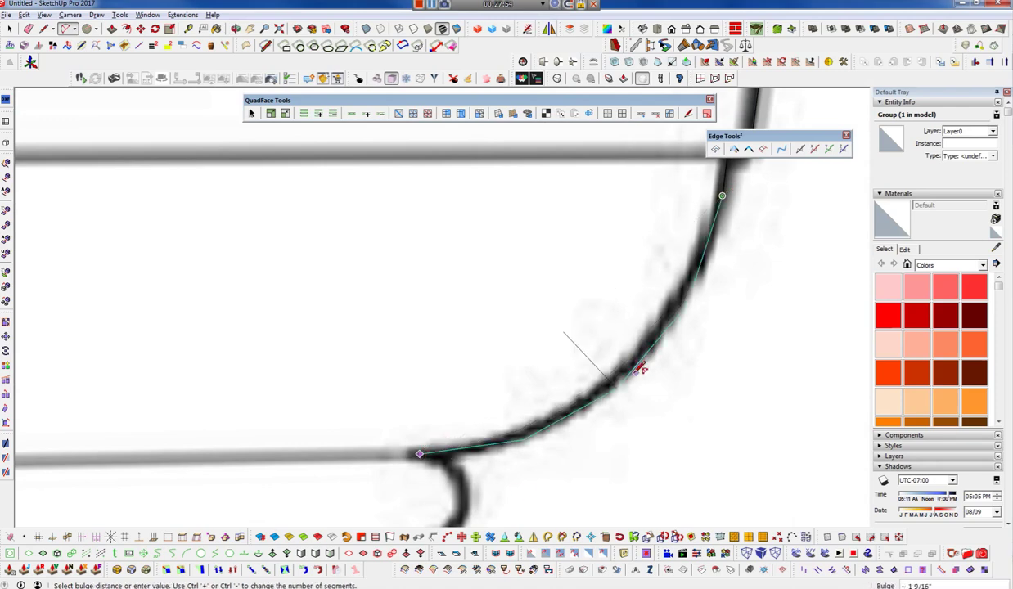
left_click(638, 369)
middle_click_drag(638, 370, 751, 229, "shift")
left_click(532, 312)
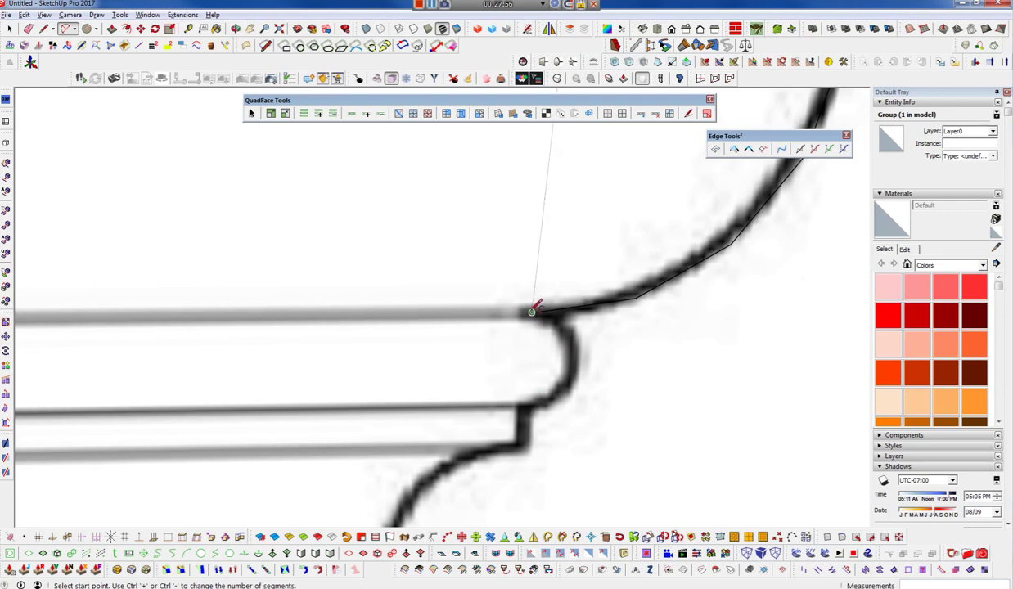
left_click(532, 399)
- Add a short line to the profile corner and a tangent arc along the next curve
key("l")
left_click(528, 403)
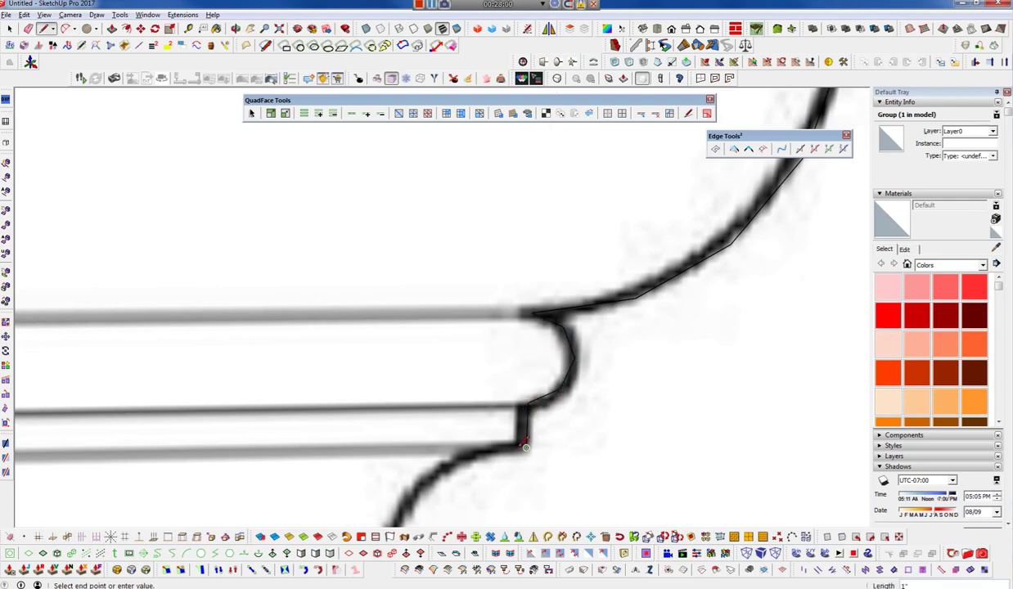
key("a")
left_click(509, 447)
middle_click_drag(513, 441, 569, 332, "shift")
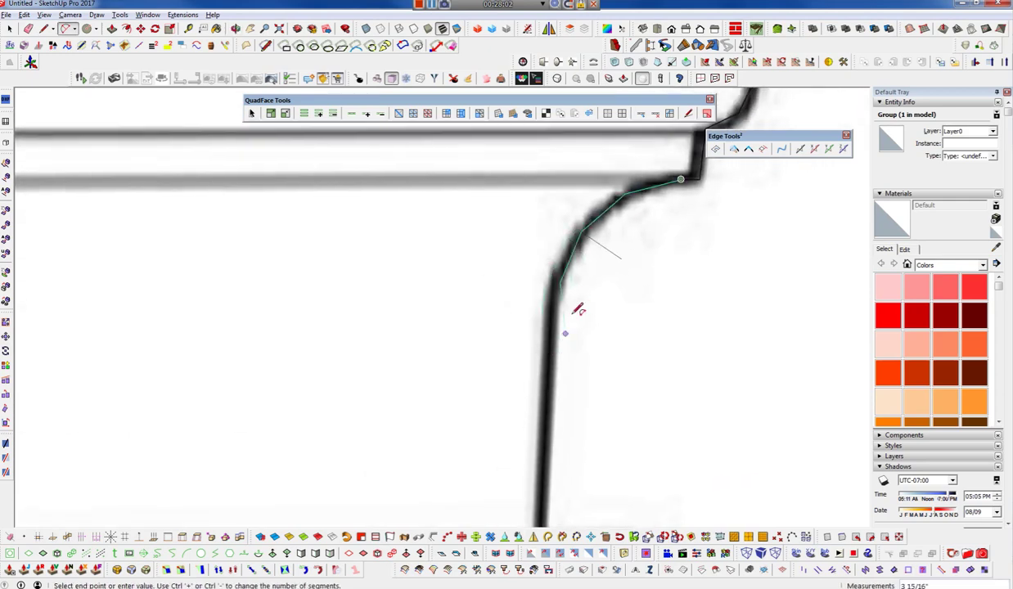
left_click(553, 297)
- Draw the vertical necking line to the astragal top and an arc below the astragal bead
key("l")
left_click(553, 296)
scroll(538, 199, "down", 3)
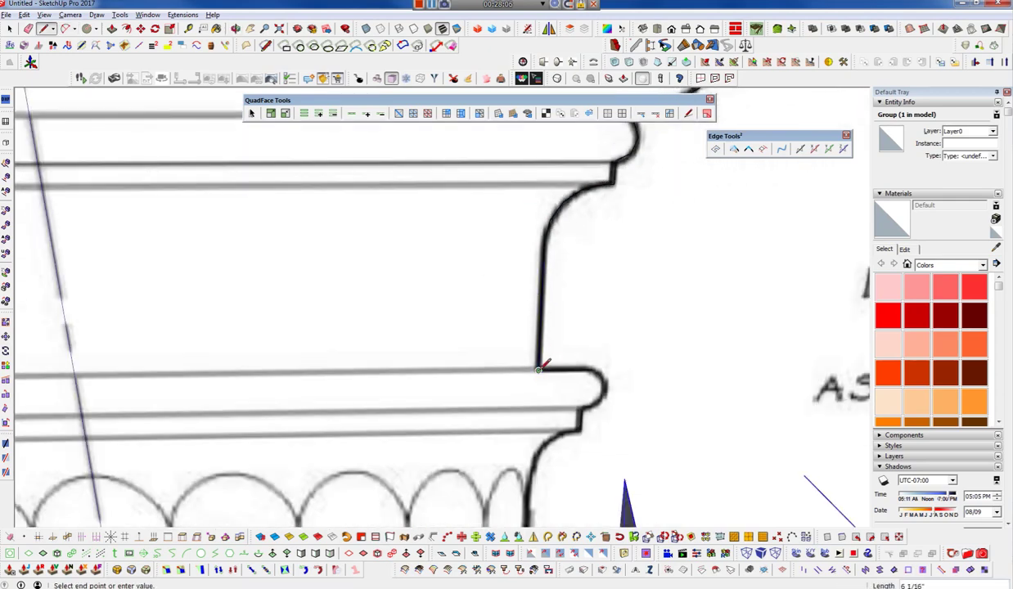
left_click(579, 370)
key("a")
left_click(578, 370)
left_click(577, 406)
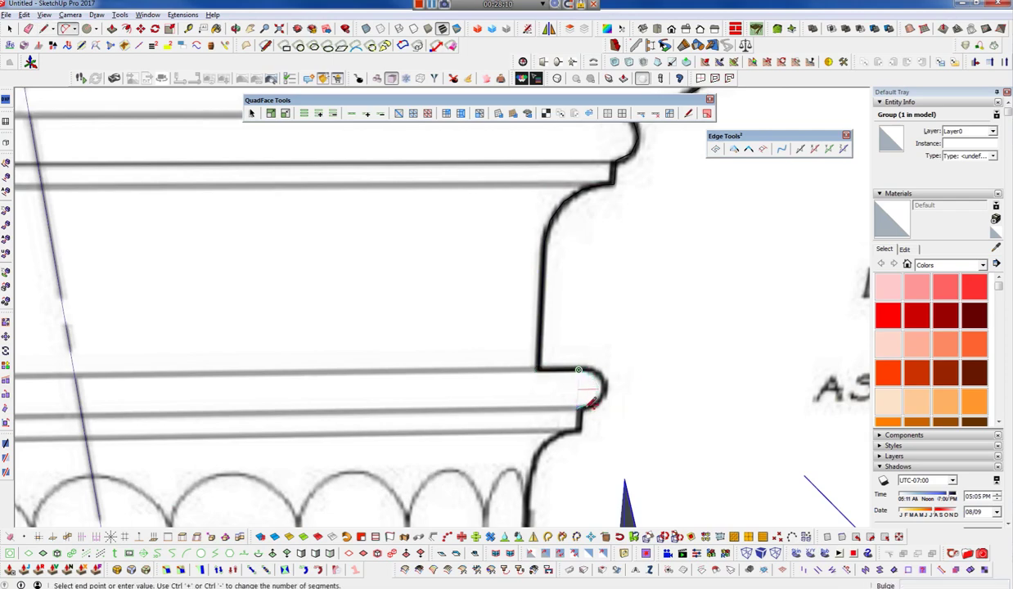
scroll(607, 389, "up", 1)
scroll(607, 388, "up", 2)
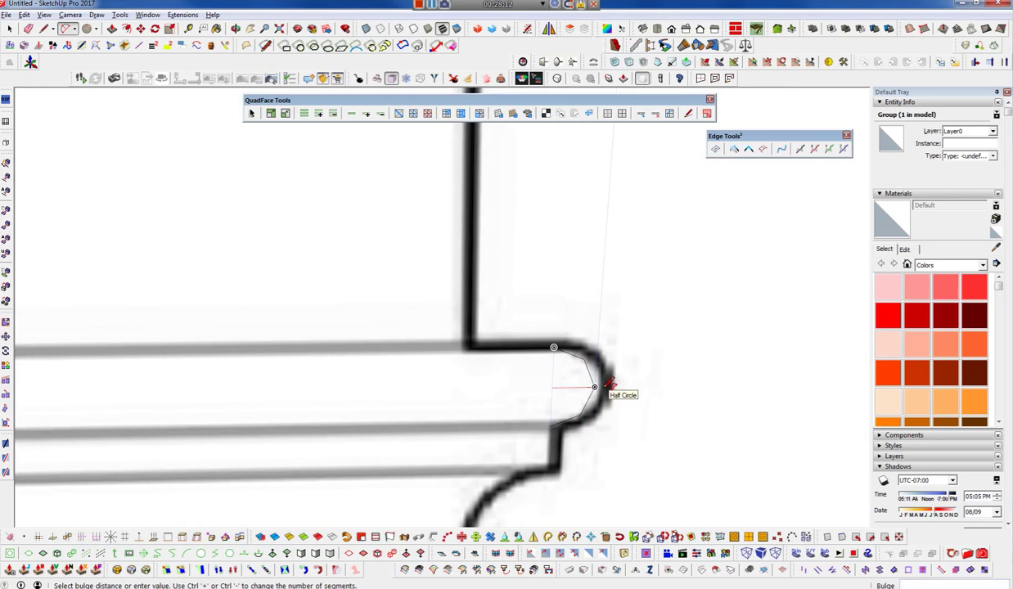
- Commit the half-circle bead arc, then draw a short line from its lower end to the necking corner
left_click(578, 362)
key("space")
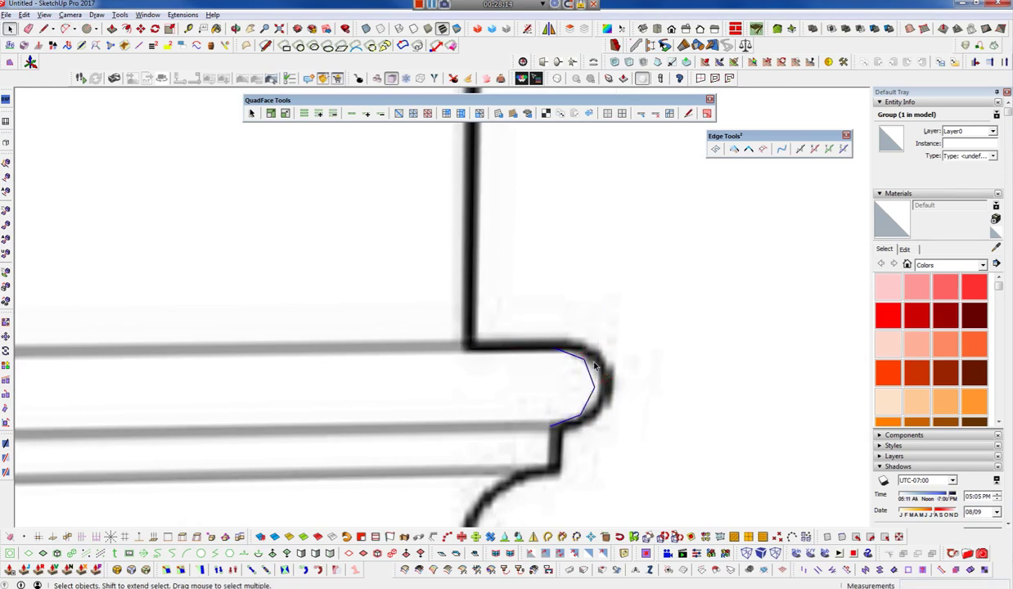
left_click(606, 360)
key("l")
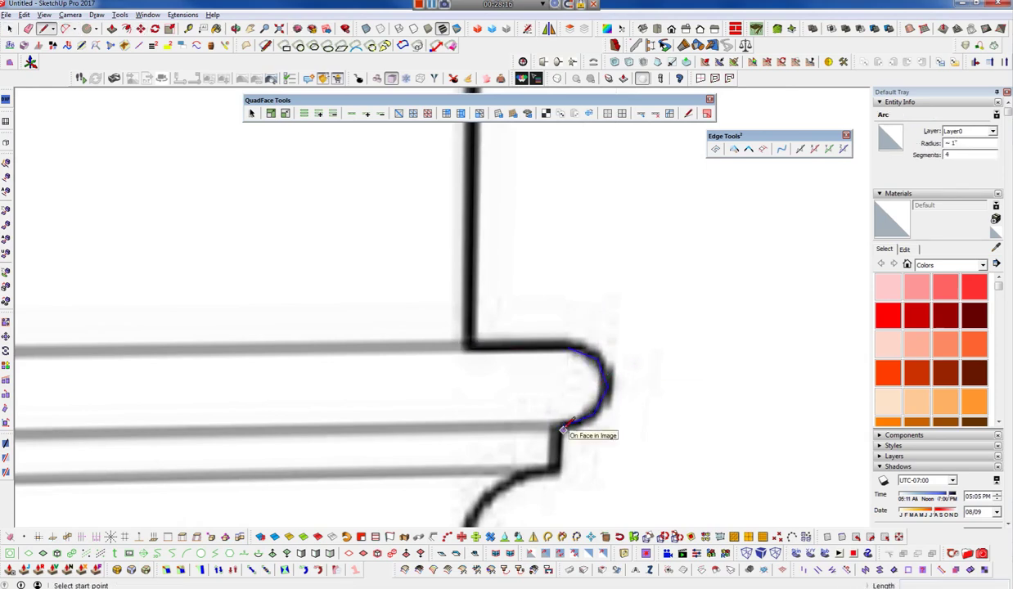
left_click(562, 427)
left_click(537, 482)
- Add tangent 2-Point Arcs down the necking curve to the top of the fluted shaft
key("a")
left_click(536, 482)
middle_click_drag(536, 483, 655, 218, "shift")
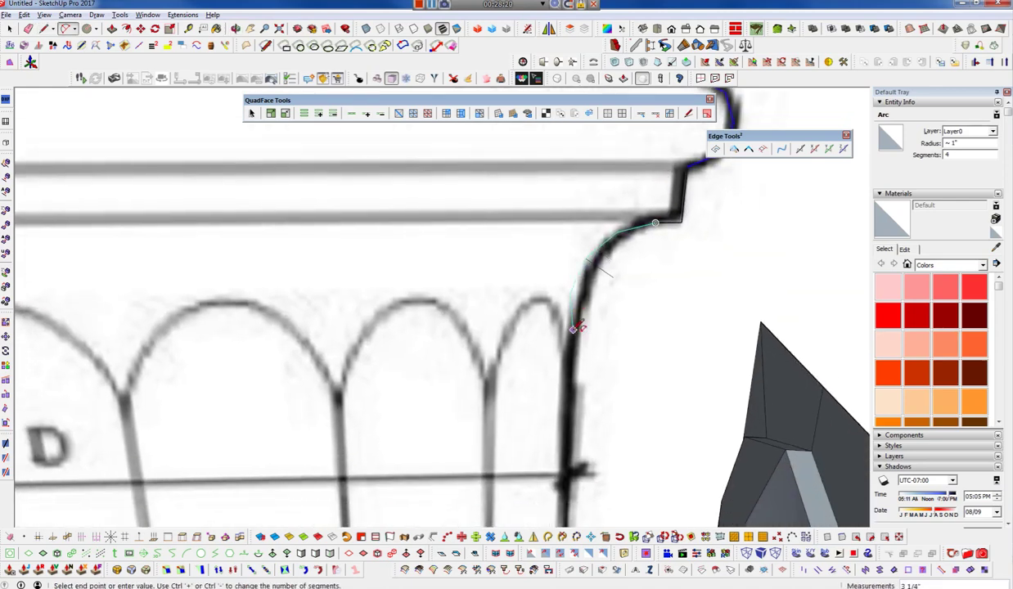
left_click(573, 321)
key("l")
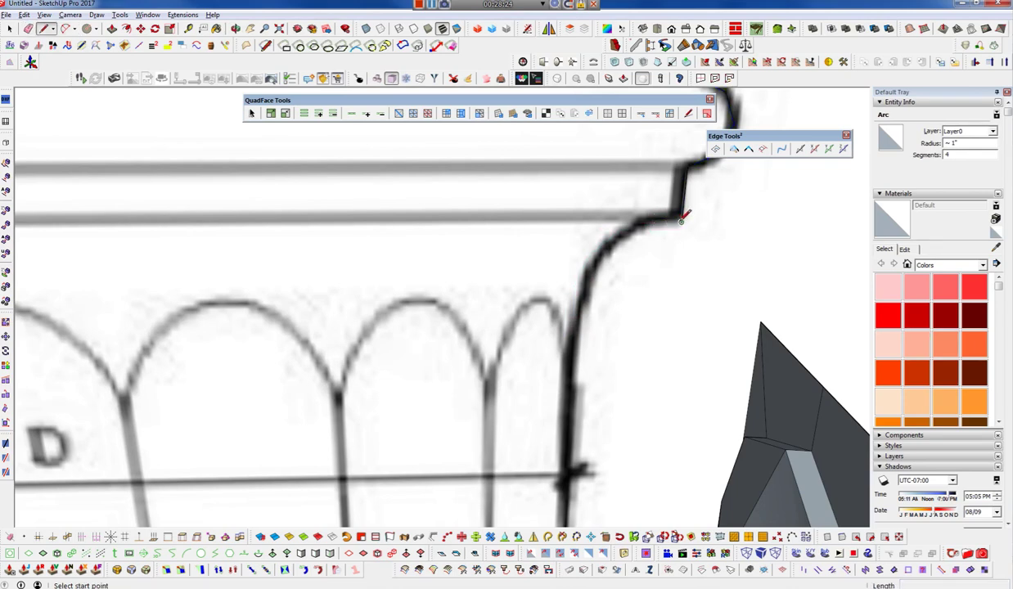
key("a")
left_click(667, 221)
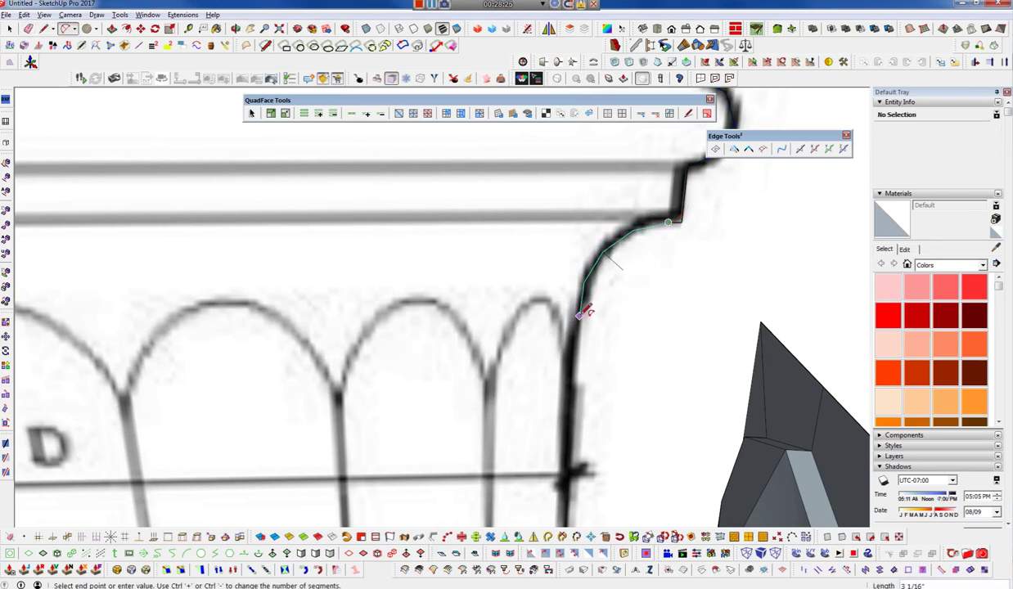
left_click(579, 311)
- Start a horizontal line from the arc's end across toward the capital profile
key("l")
left_click(578, 308)
scroll(571, 275, "up", 3)
scroll(581, 294, "down", 2)
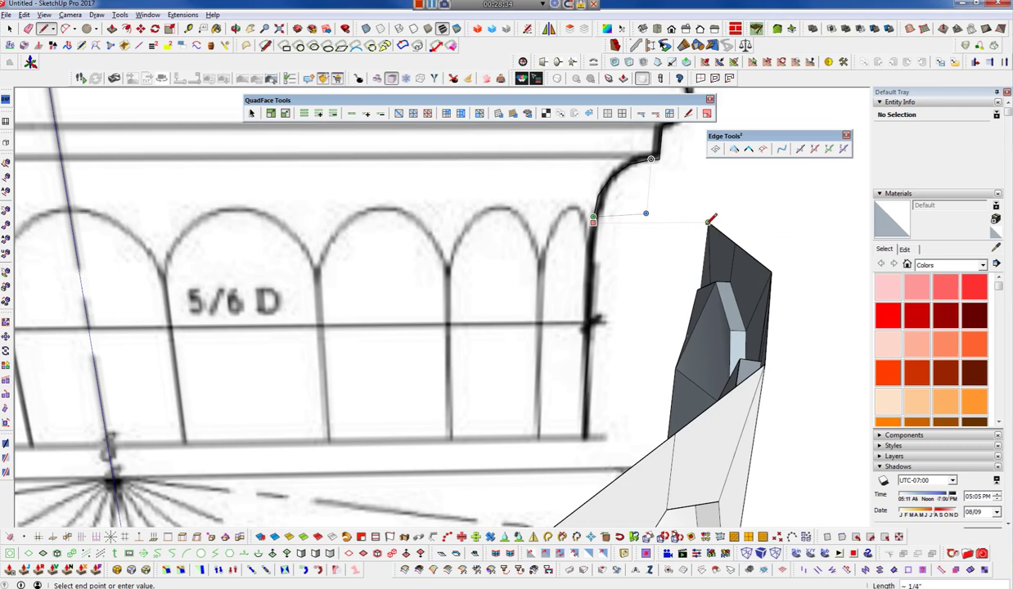
scroll(590, 217, "up", 2)
- Move the capital profile's bottom vertex slightly lower
key("m")
key("l")
left_click(764, 213)
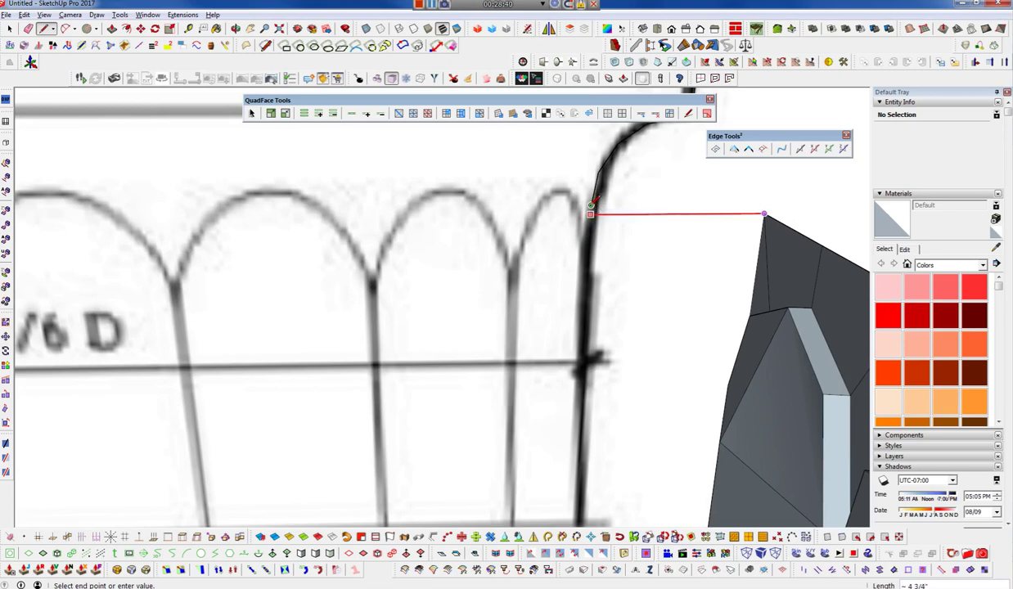
scroll(590, 203, "up", 1)
scroll(593, 202, "up", 1)
scroll(593, 202, "up", 1)
key("m")
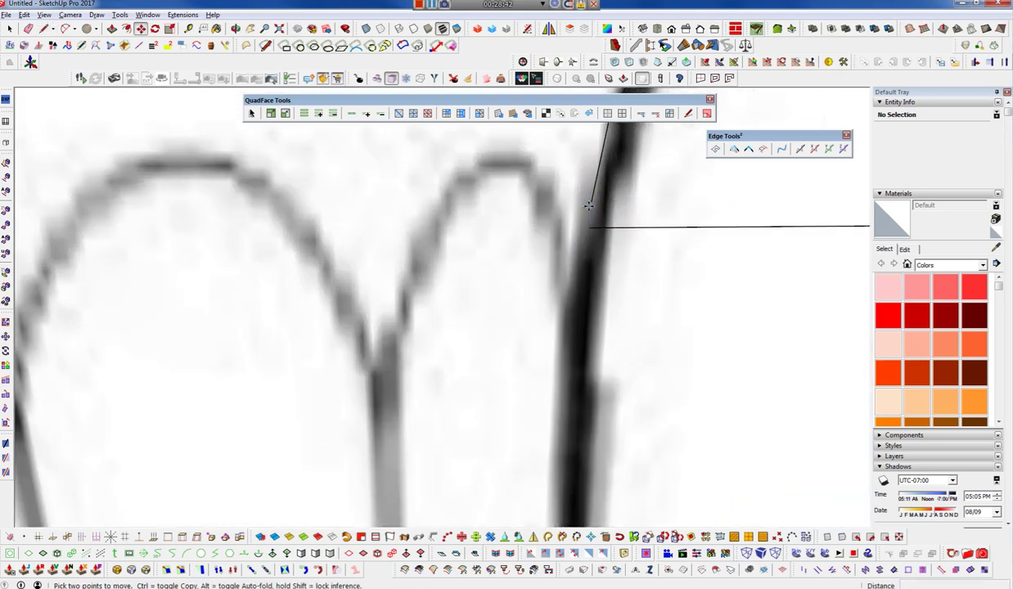
left_click_drag(591, 235, 591, 235)
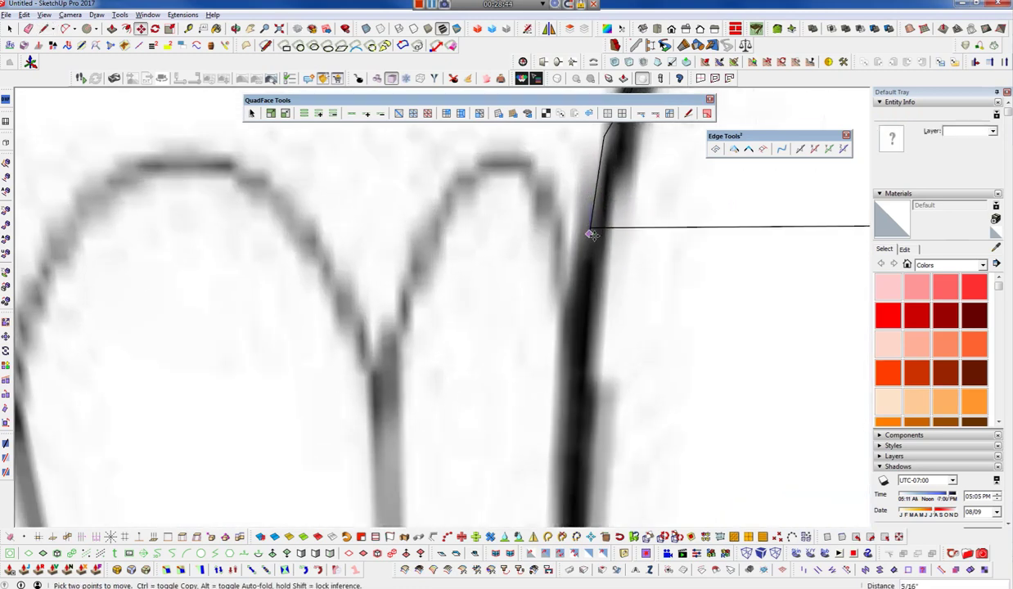
scroll(606, 224, "down", 2)
- Erase the stray edges and close the outline along the axis into a filled face
key("e")
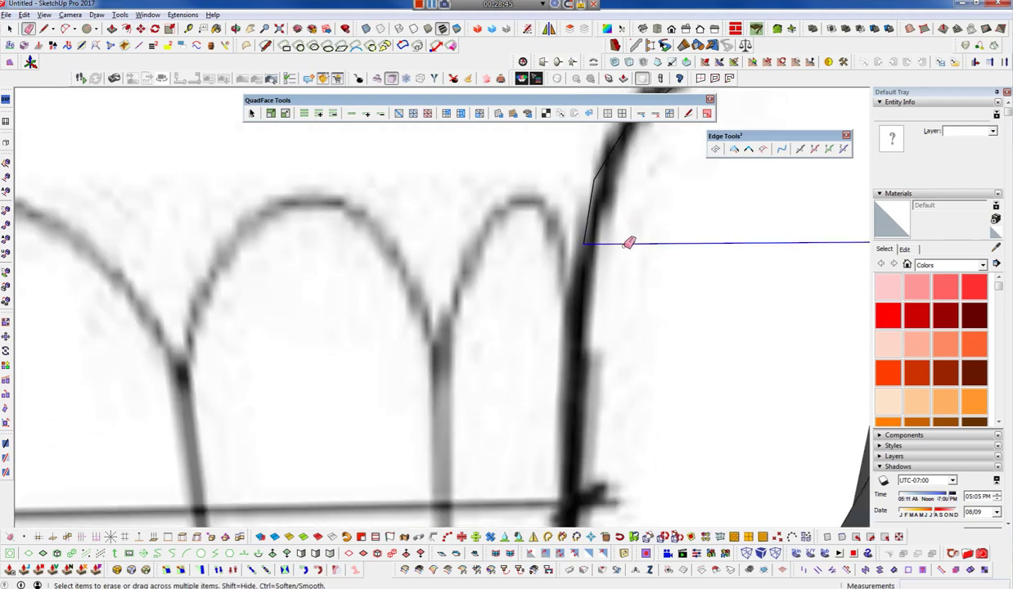
scroll(626, 242, "down", 1)
scroll(589, 266, "down", 2)
scroll(638, 249, "down", 1)
key("l")
left_click(605, 256)
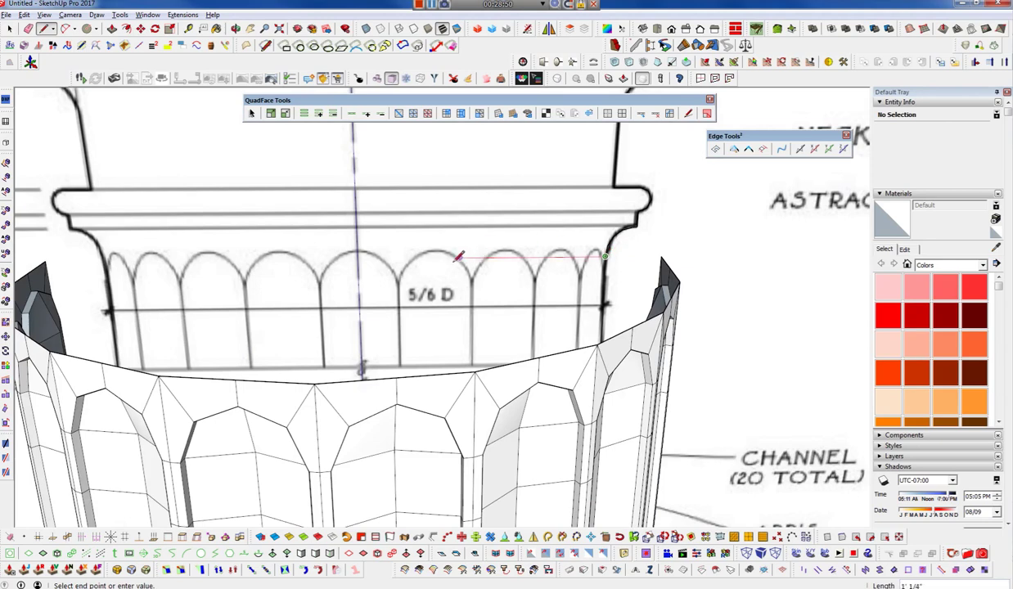
scroll(353, 269, "down", 2)
scroll(360, 245, "down", 1)
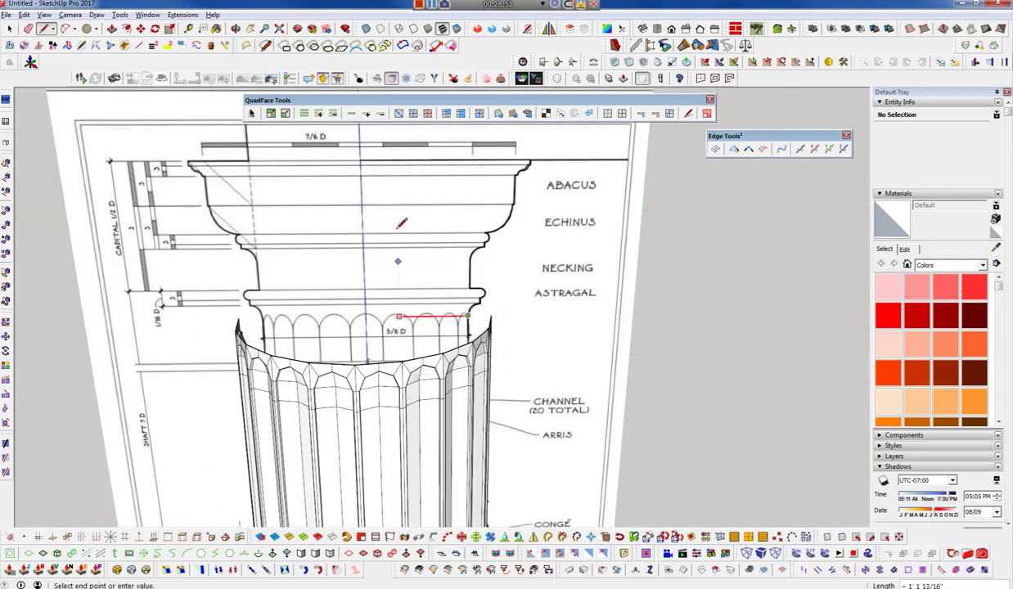
left_click(360, 159)
- Orbit to inspect the new capital face and select the column group
mouse_move(476, 292)
middle_mouse_down()
mouse_move(589, 336)
mouse_move(398, 280)
mouse_move(450, 364)
mouse_move(430, 352)
mouse_move(465, 288)
middle_mouse_up()
key("space")
left_click(450, 364)
scroll(466, 290, "up", 3)
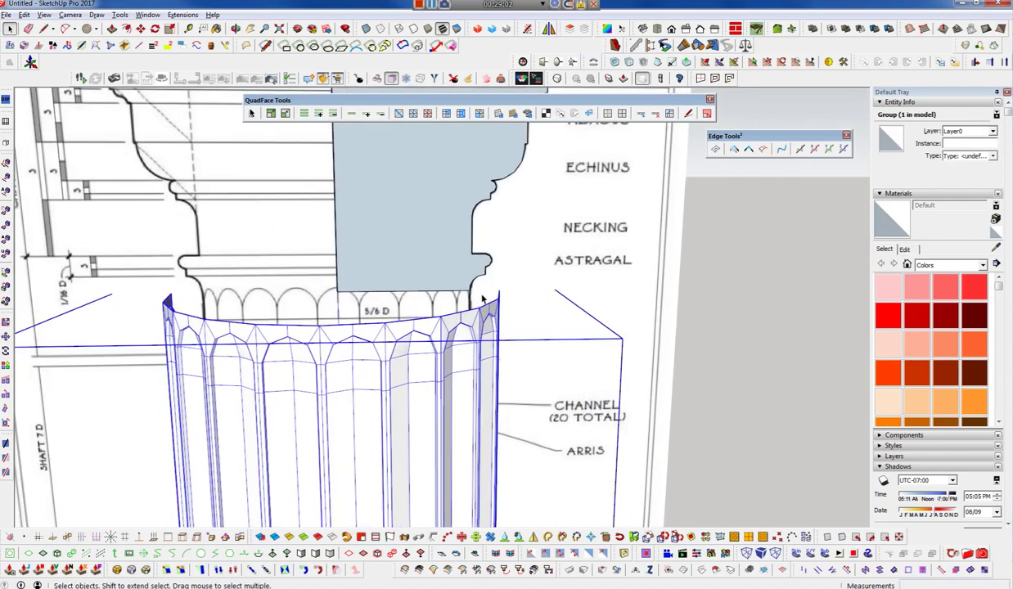
scroll(466, 294, "up", 3)
scroll(467, 292, "down", 3)
scroll(475, 305, "down", 2)
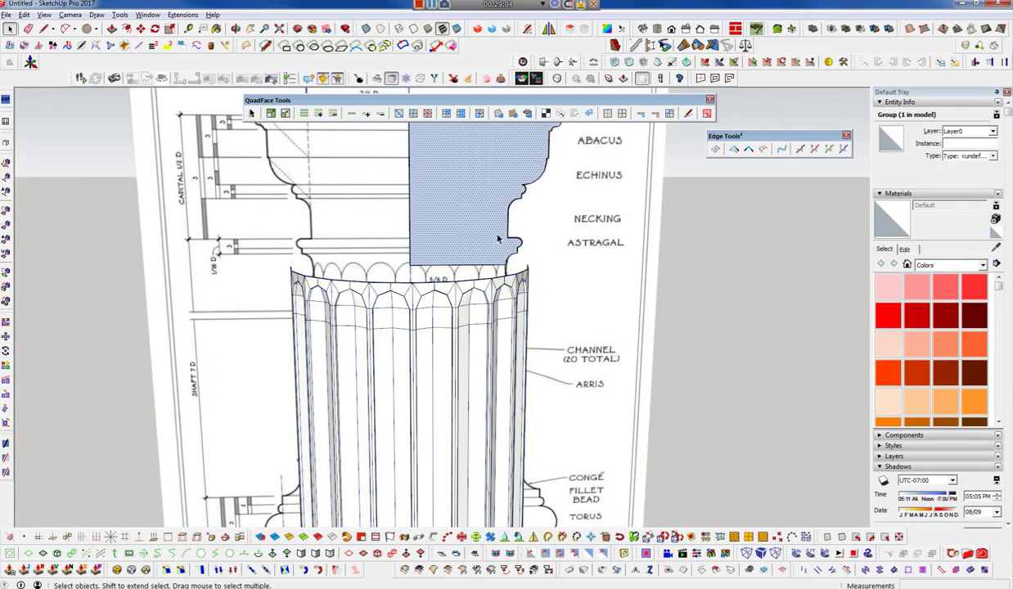
left_click(473, 311)
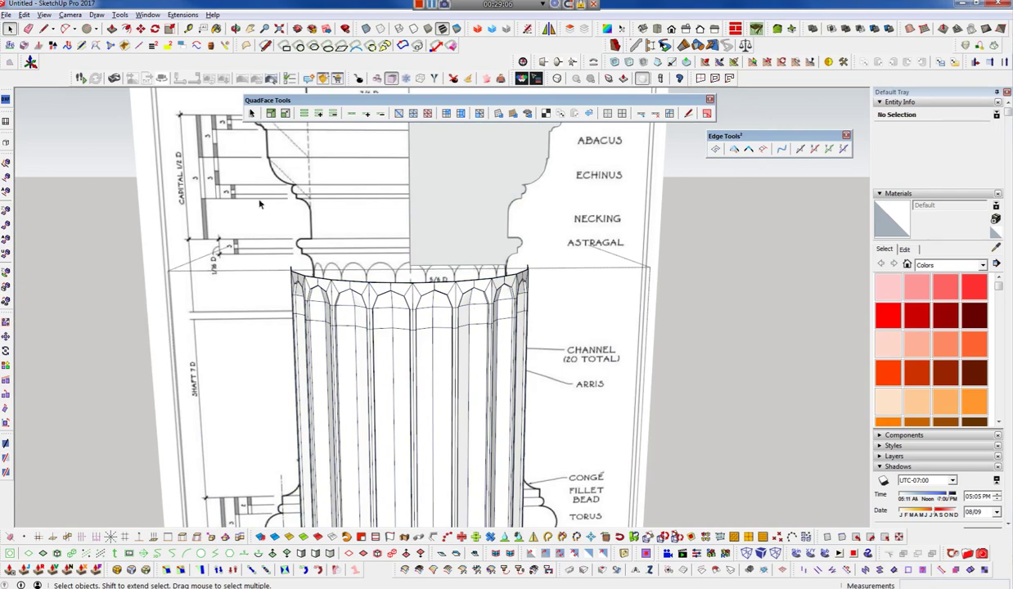
scroll(372, 200, "down", 2)
scroll(425, 286, "down", 2)
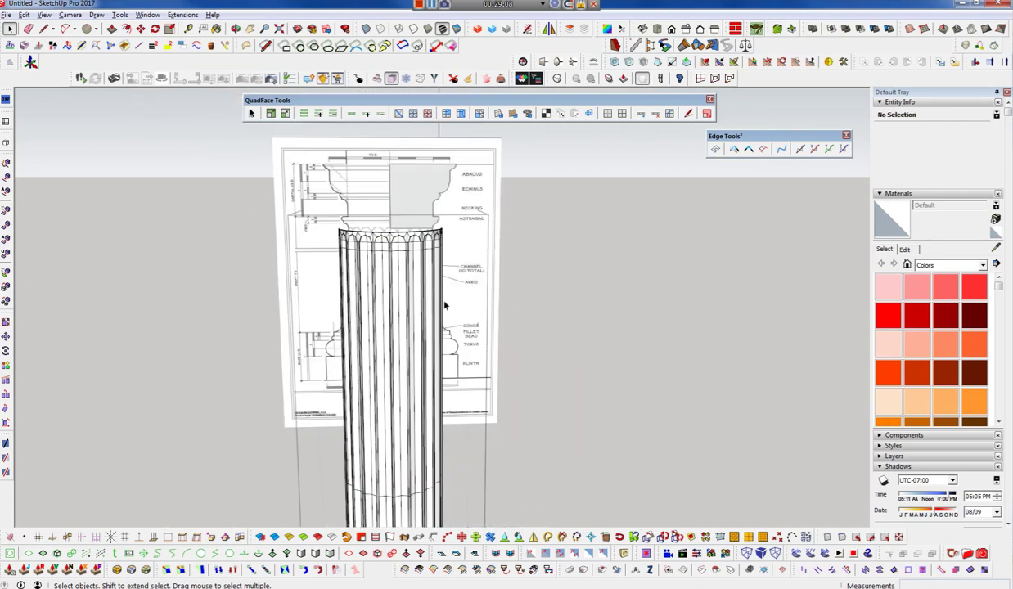
left_click(422, 299)
scroll(421, 299, "down", 2)
scroll(413, 327, "down", 2)
mouse_move(409, 356)
middle_mouse_down("shift")
mouse_move(430, 207)
mouse_move(421, 319)
middle_mouse_up("shift")
scroll(442, 466, "up", 2)
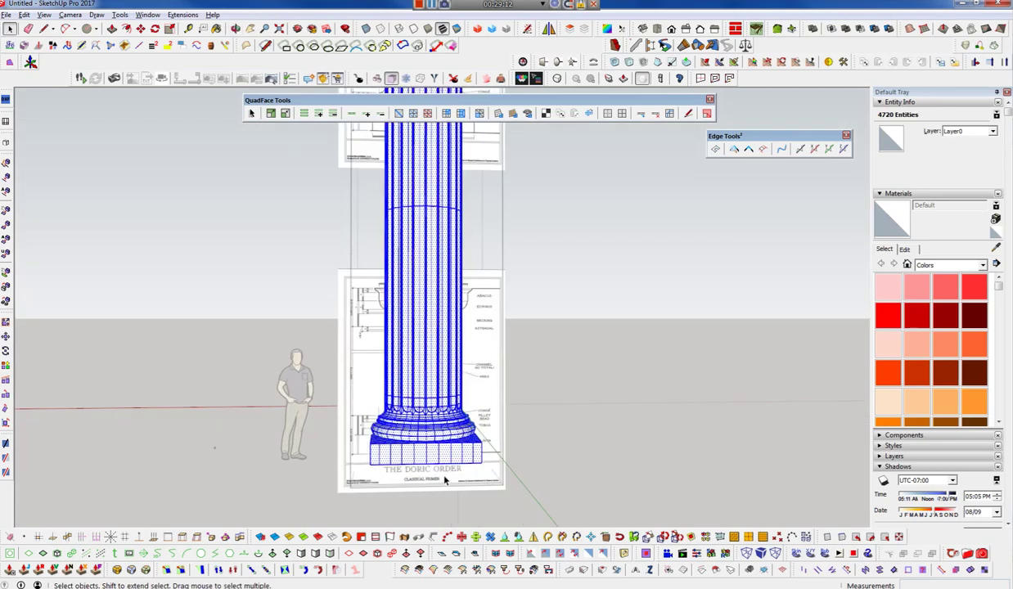
scroll(439, 433, "up", 2)
scroll(437, 415, "up", 2)
scroll(461, 448, "down", 2)
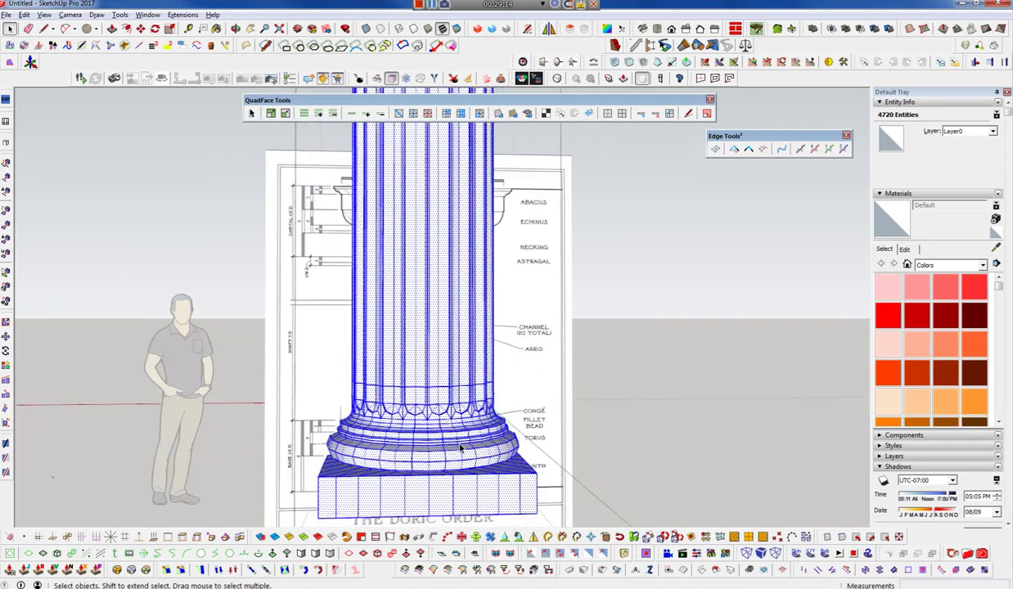
scroll(461, 448, "down", 2)
scroll(461, 448, "down", 2)
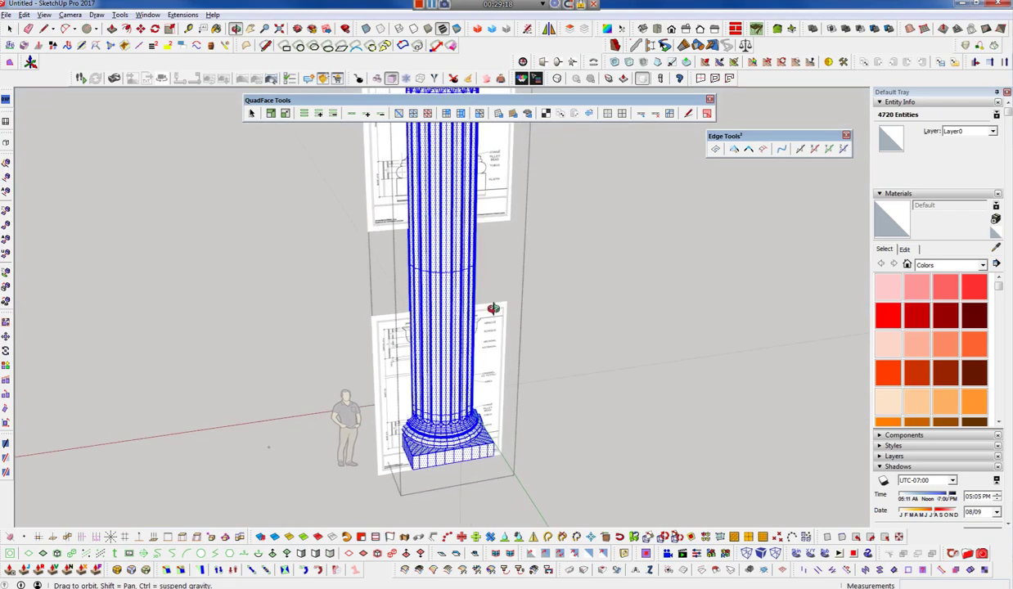
scroll(458, 245, "up", 2)
scroll(480, 333, "up", 2)
scroll(480, 333, "up", 2)
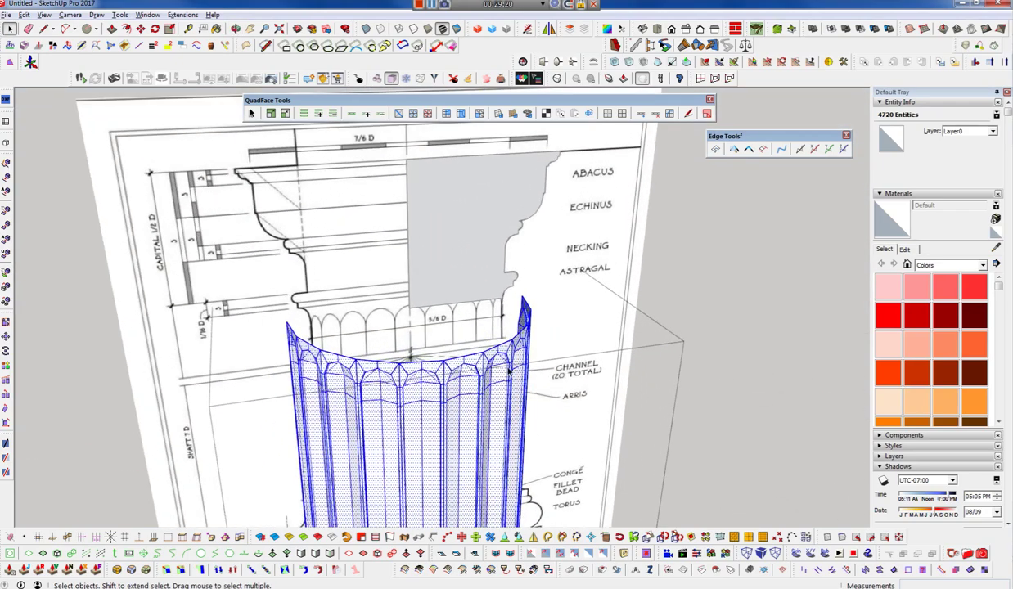
middle_click_drag(480, 333, 409, 337)
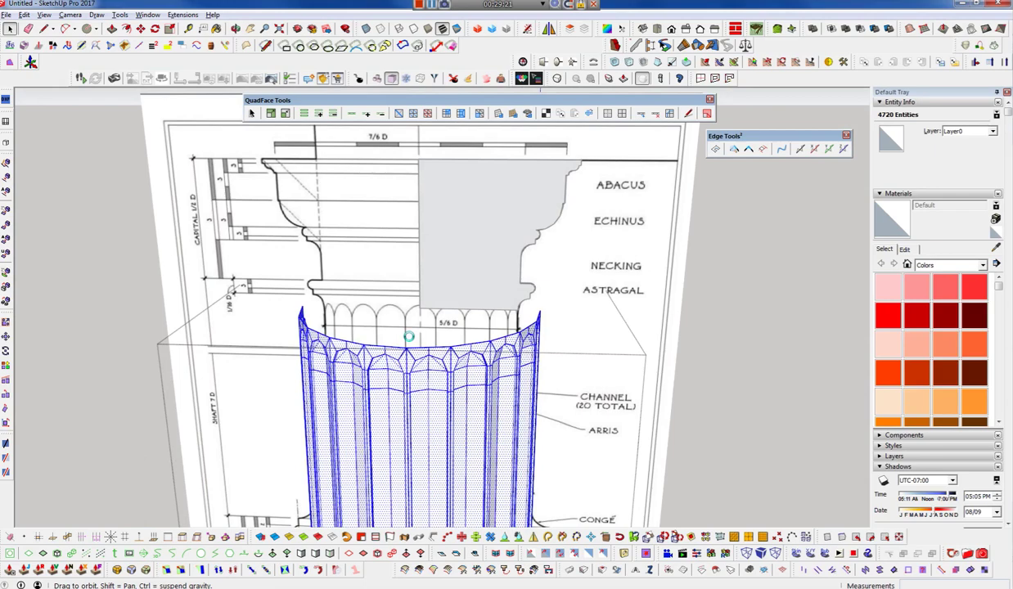
middle_click_drag(408, 336, 450, 179)
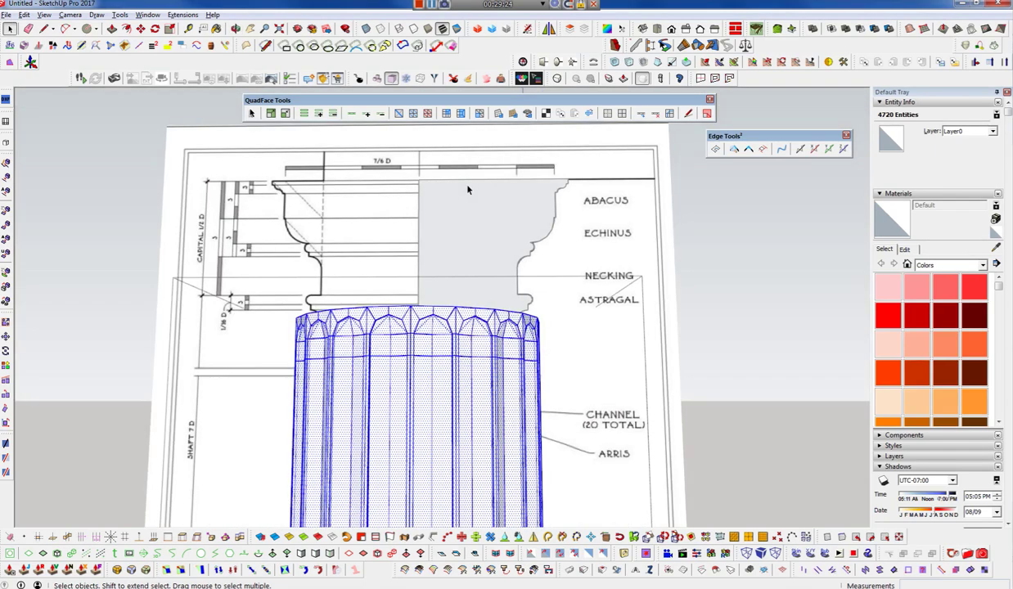
scroll(451, 180, "down", 2)
scroll(447, 186, "down", 2)
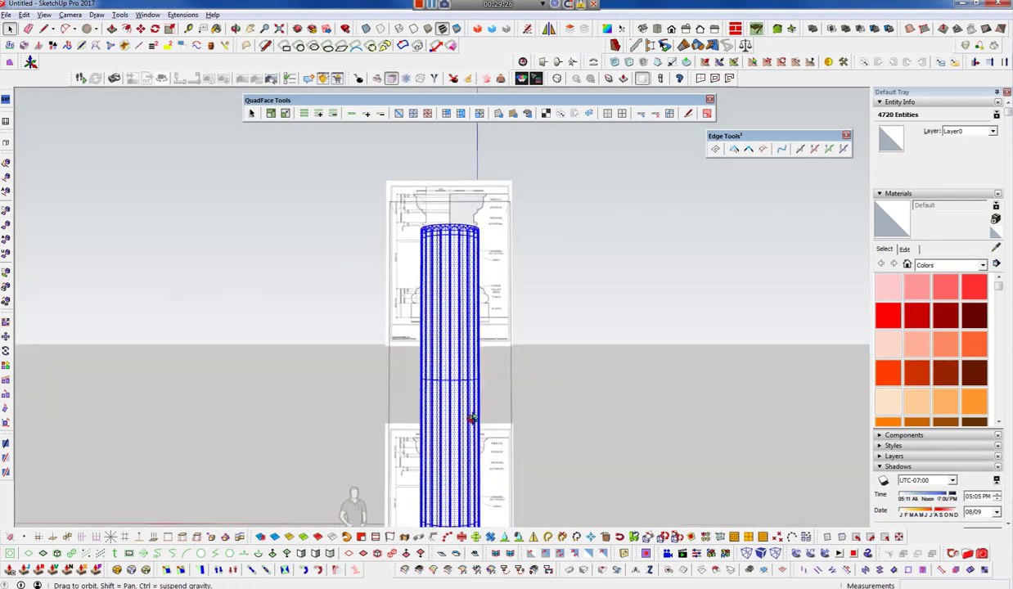
middle_click_drag(470, 417, 444, 351)
left_click(444, 352)
- Apply a 2x2 FFD lattice to the fluted shaft group from its context menu
left_click(414, 196)
right_click(413, 197)
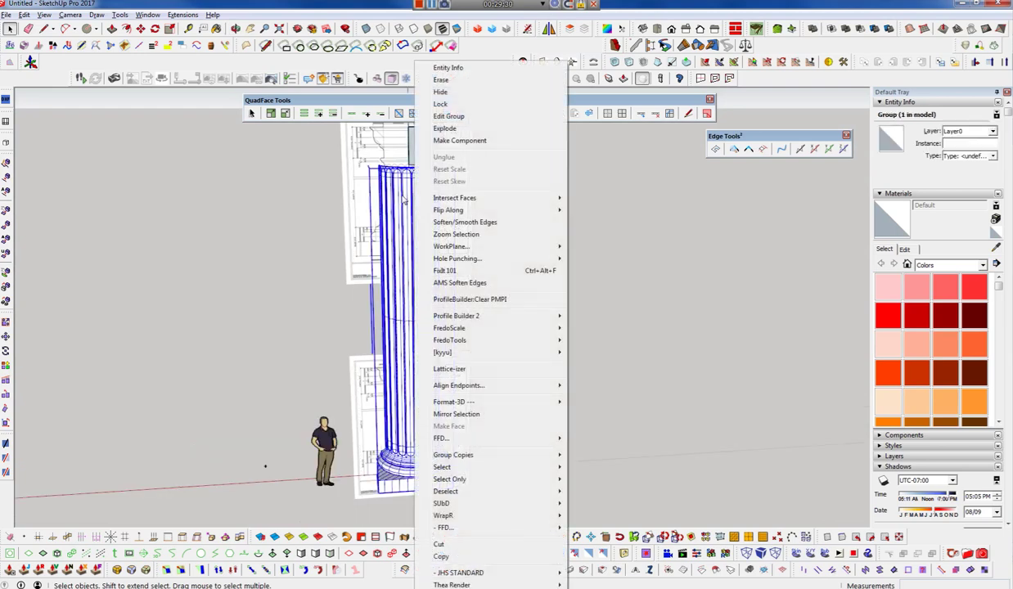
mouse_move(440, 438)
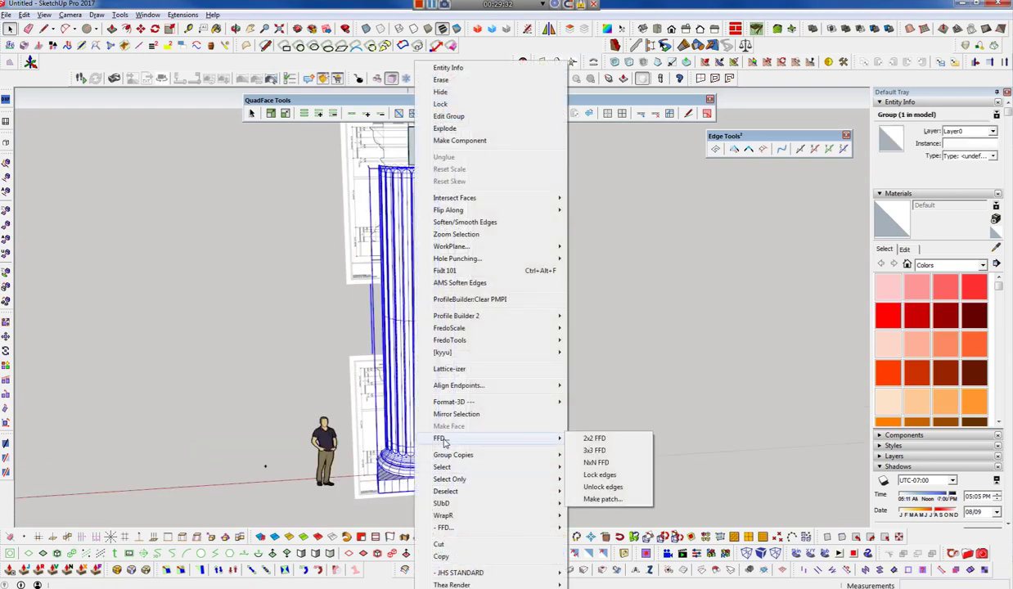
left_click(610, 444)
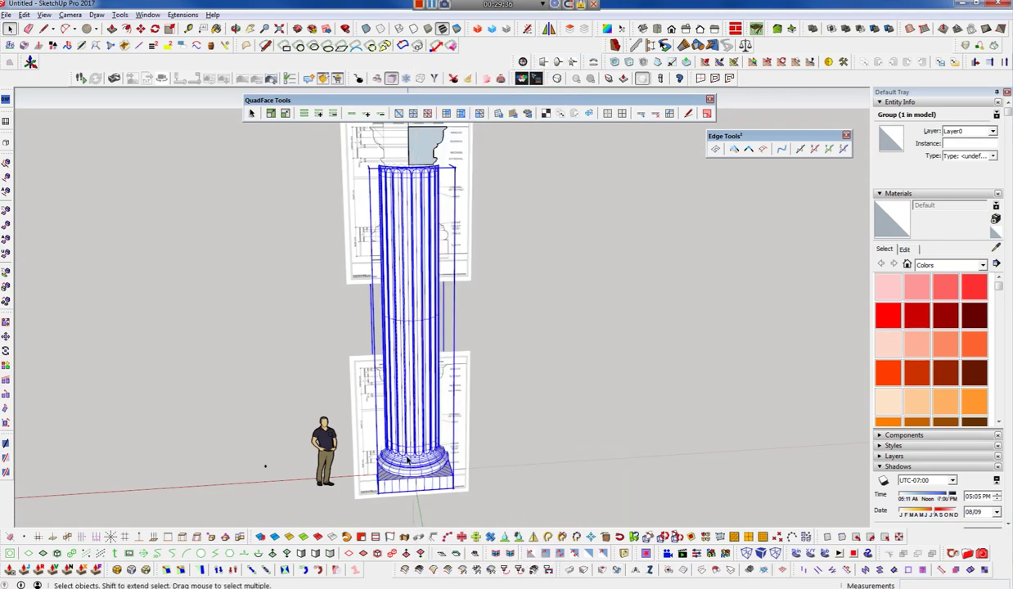
scroll(454, 168, "up", 5)
scroll(482, 205, "up", 3)
scroll(503, 227, "up", 5)
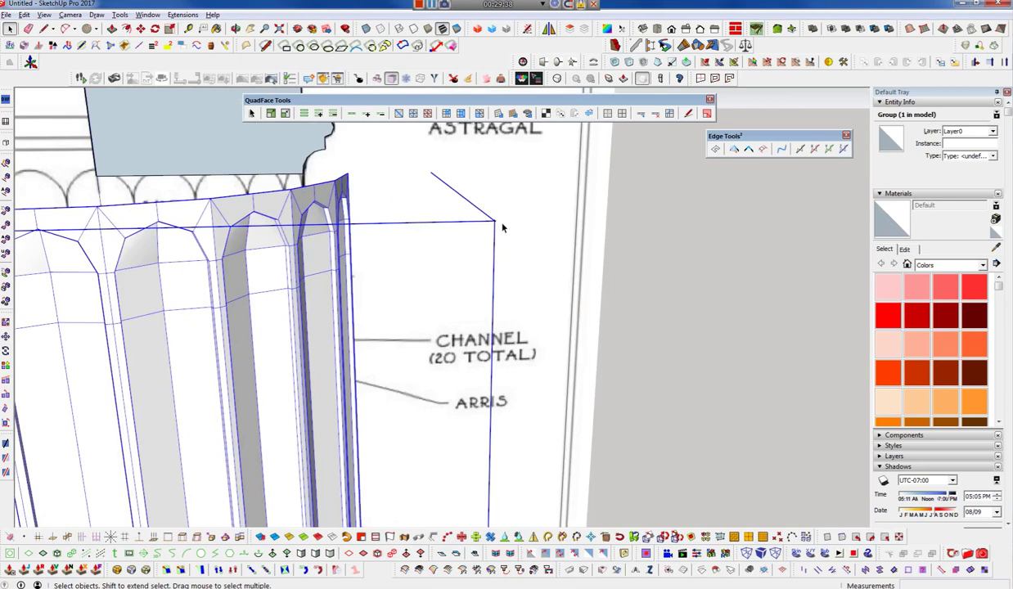
scroll(491, 225, "up", 3)
scroll(478, 262, "up", 1)
- Window-select the four control points at the top of the lattice
scroll(458, 302, "down", 2)
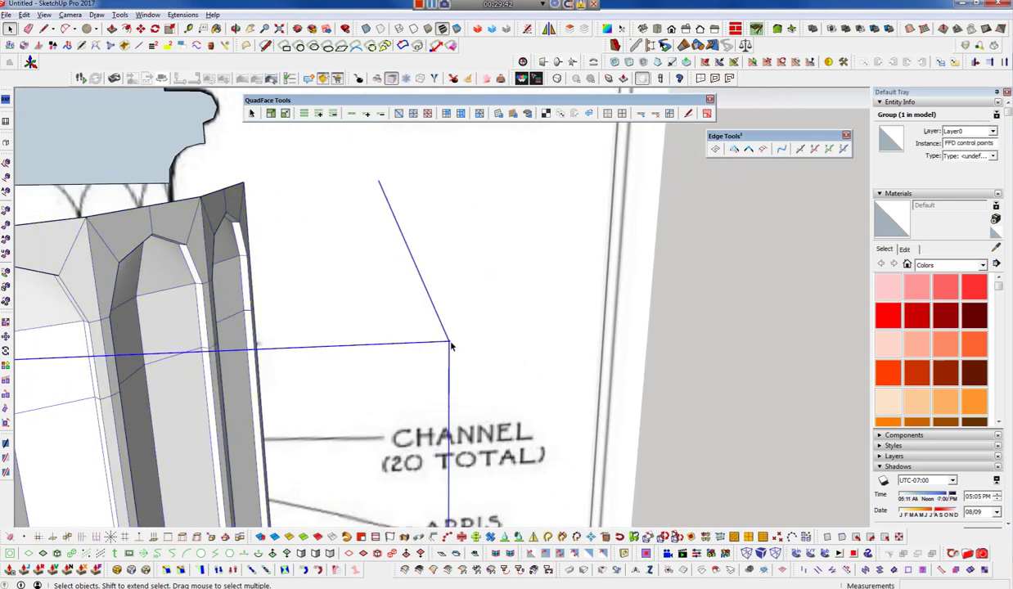
scroll(449, 347, "down", 1)
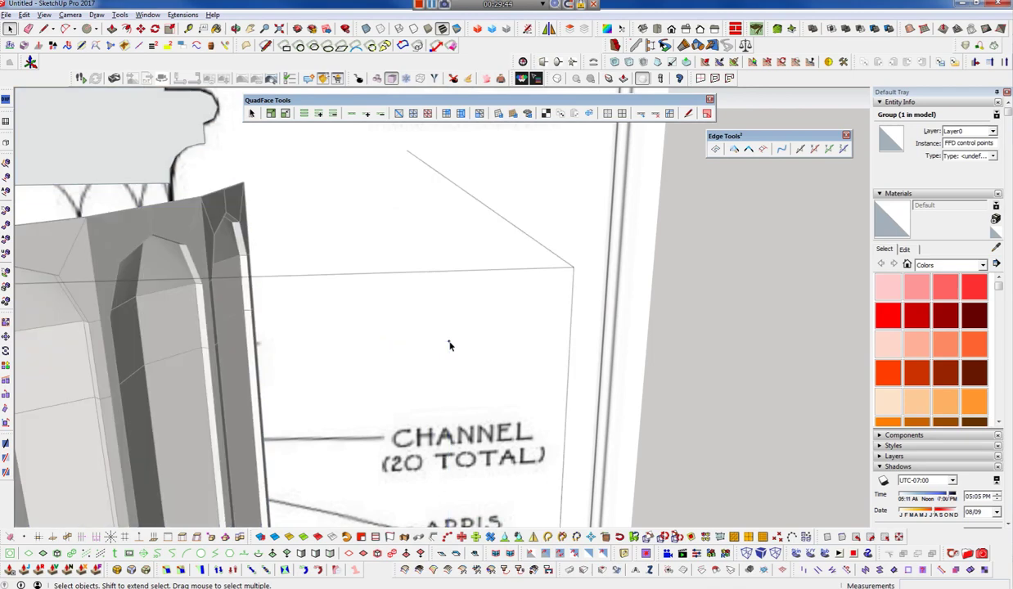
scroll(482, 271, "down", 3)
scroll(469, 245, "down", 3)
scroll(461, 265, "down", 2)
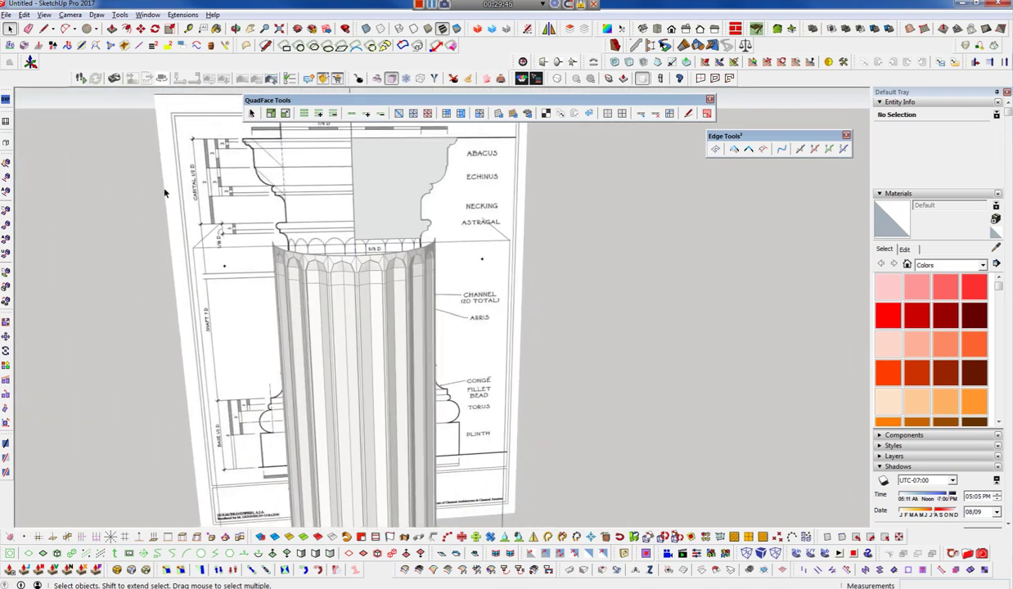
left_click_drag(167, 179, 514, 295)
- Scale the four top control points inward to about 0.95 to narrow the shaft top
mouse_move(363, 284)
middle_mouse_down()
mouse_move(468, 423)
mouse_move(517, 337)
middle_mouse_up()
key("s")
scroll(423, 260, "up", 2)
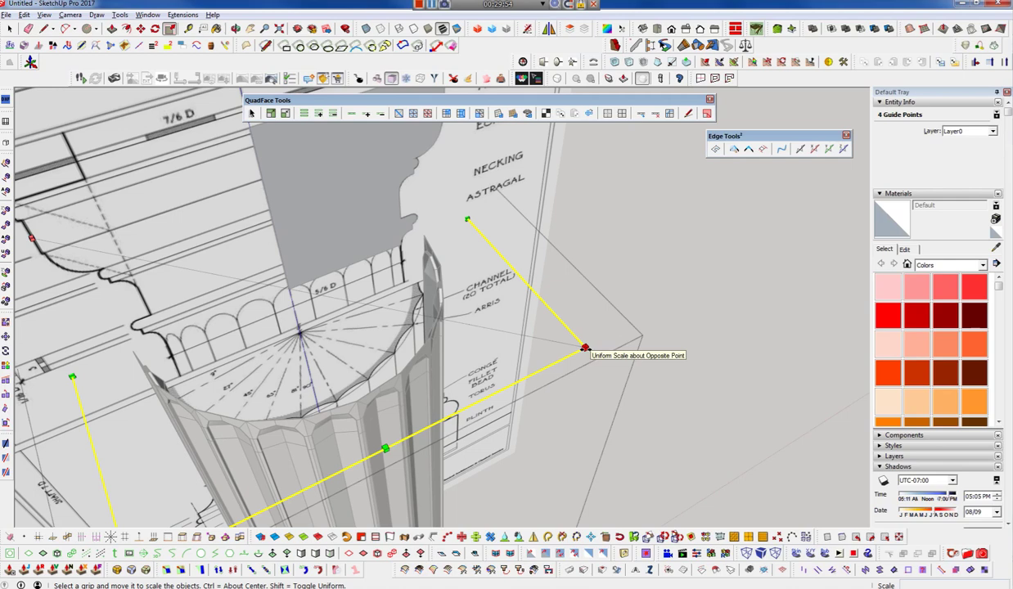
left_click_drag(585, 348, 550, 342)
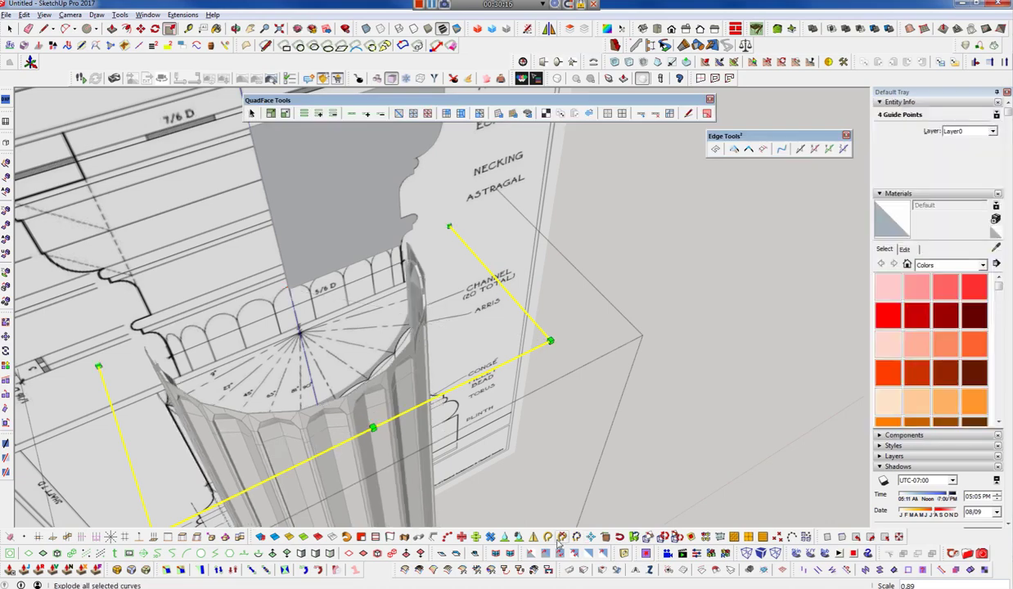
middle_click_drag(422, 285, 339, 197)
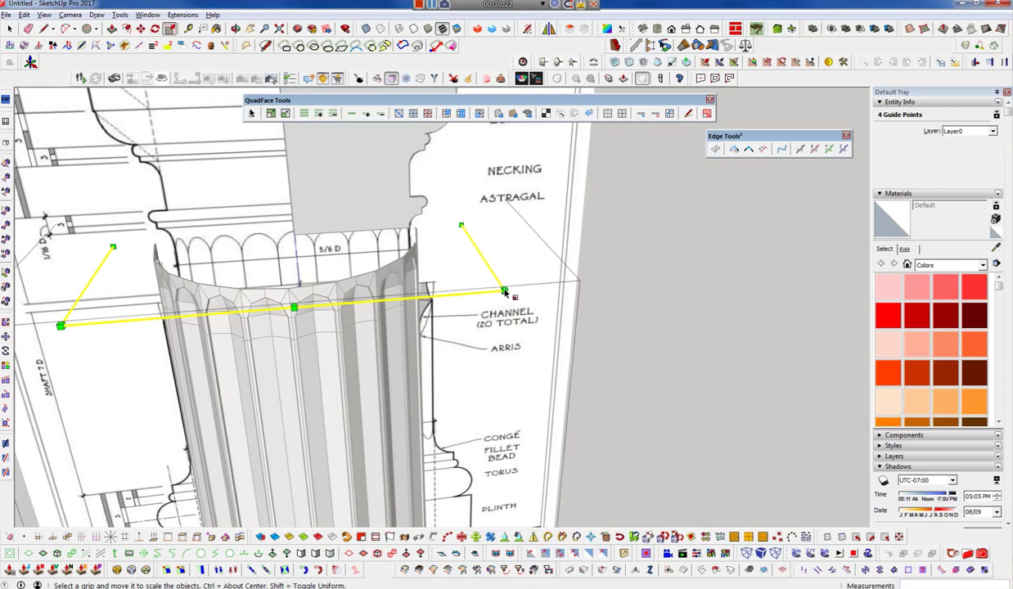
key("o")
left_click_drag(401, 302, 459, 418)
key("s")
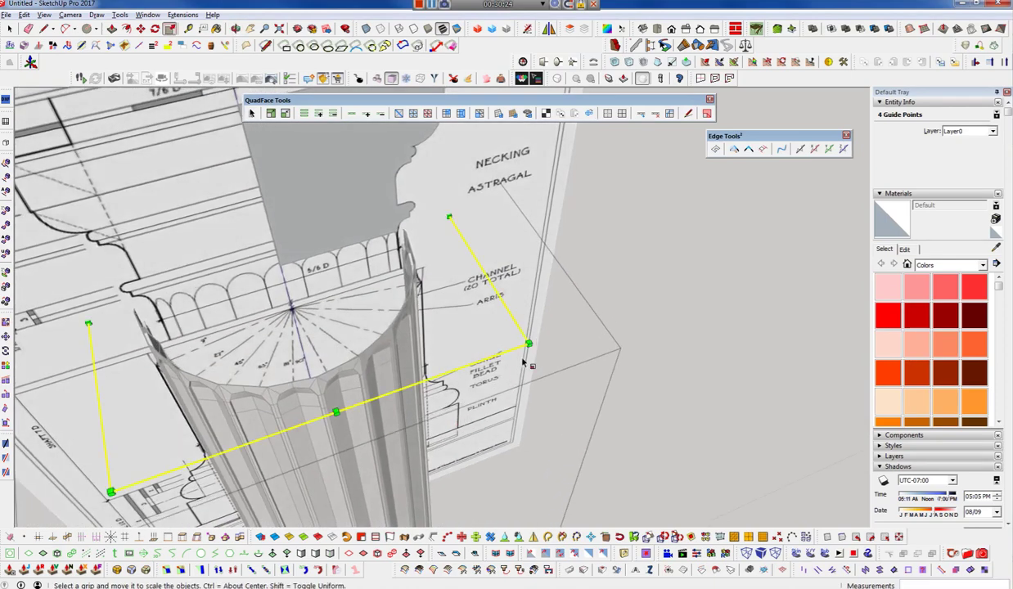
left_click_drag(528, 343, 517, 342)
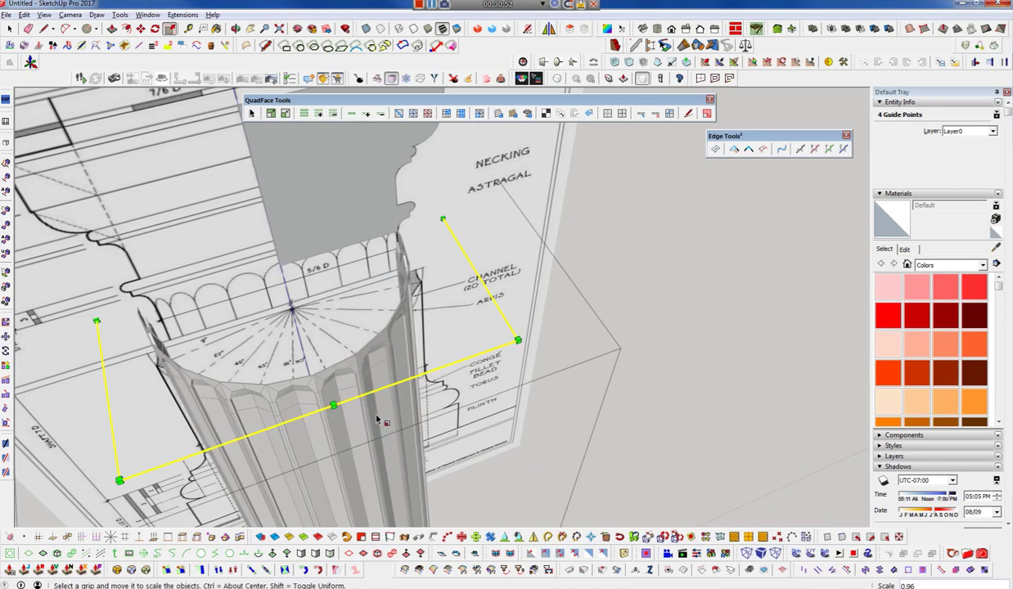
- Orbit to a level view of the whole column and select the shaft group
middle_click_drag(376, 418, 341, 197)
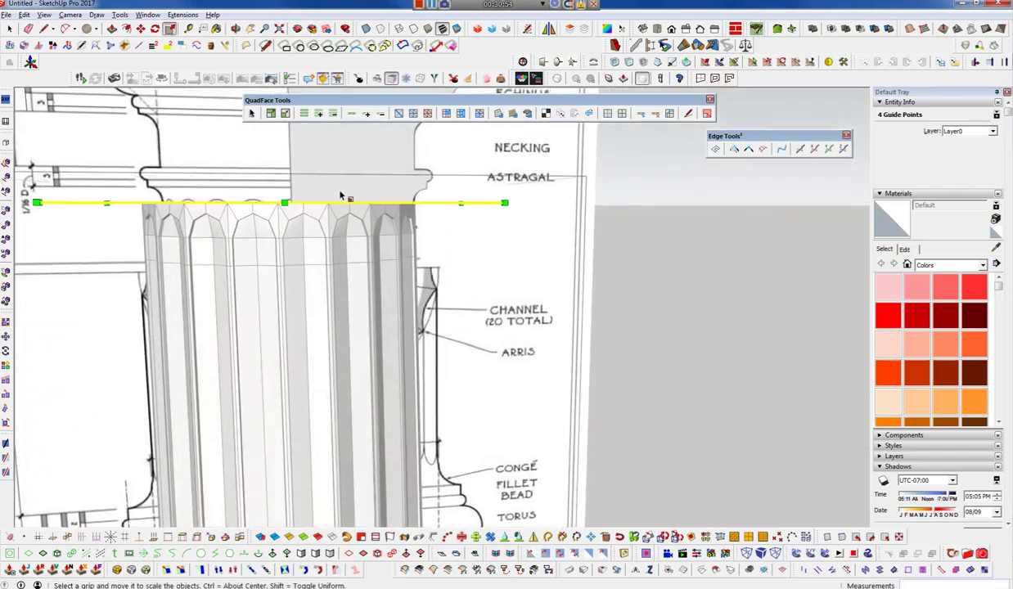
scroll(340, 197, "down", 5)
key("space")
mouse_move(334, 334)
middle_mouse_down()
mouse_move(314, 264)
mouse_move(325, 245)
middle_mouse_up()
left_click(325, 245)
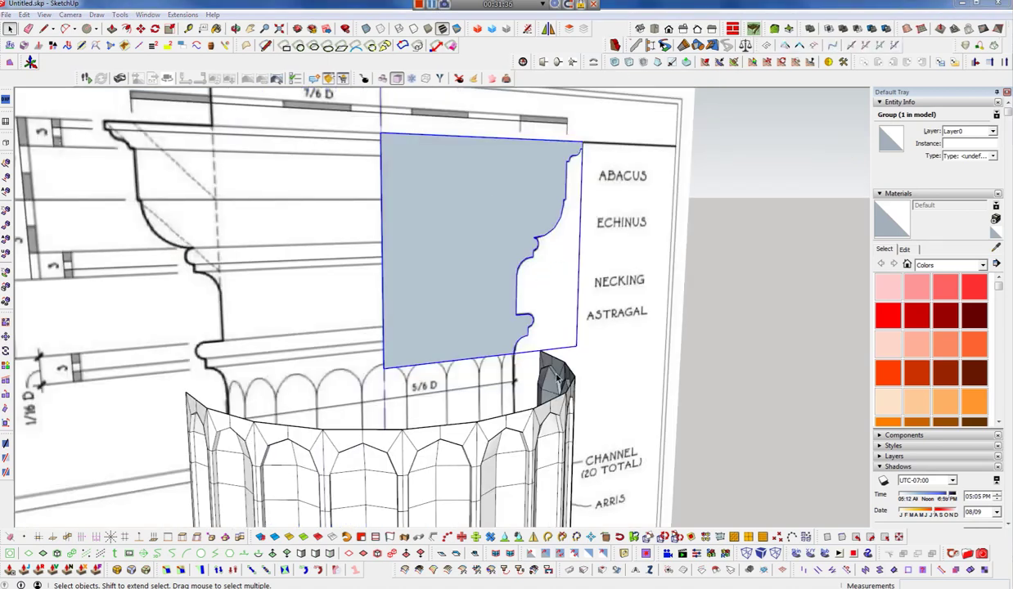
- Orbit around the column base and select the fluted shaft geometry
left_click(459, 326)
mouse_move(470, 325)
middle_mouse_down()
mouse_move(533, 332)
mouse_move(418, 190)
mouse_move(414, 212)
mouse_move(377, 214)
middle_mouse_up()
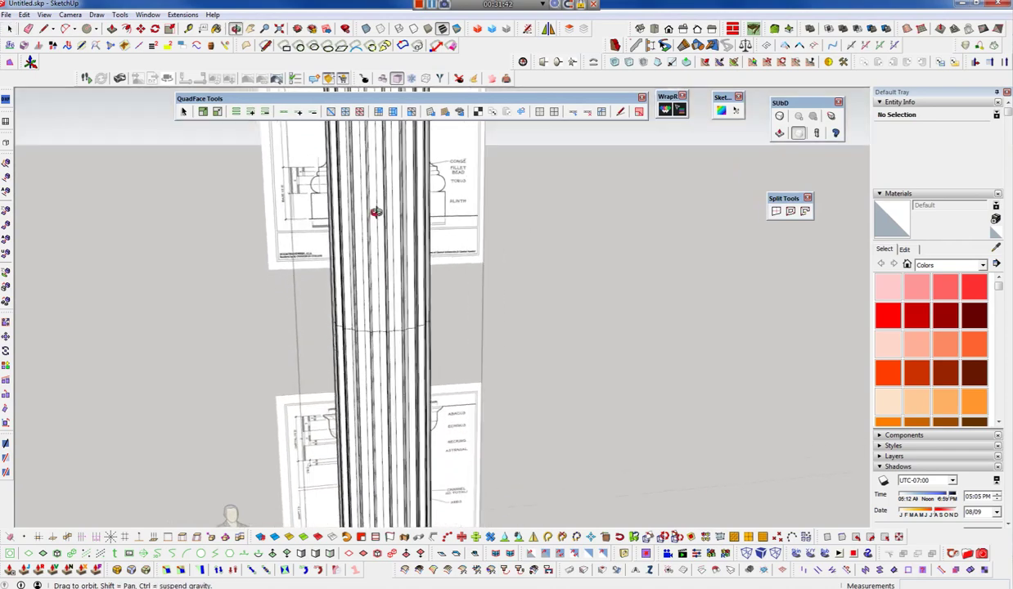
scroll(373, 175, "down", 3)
scroll(381, 385, "up", 3)
scroll(384, 409, "up", 5)
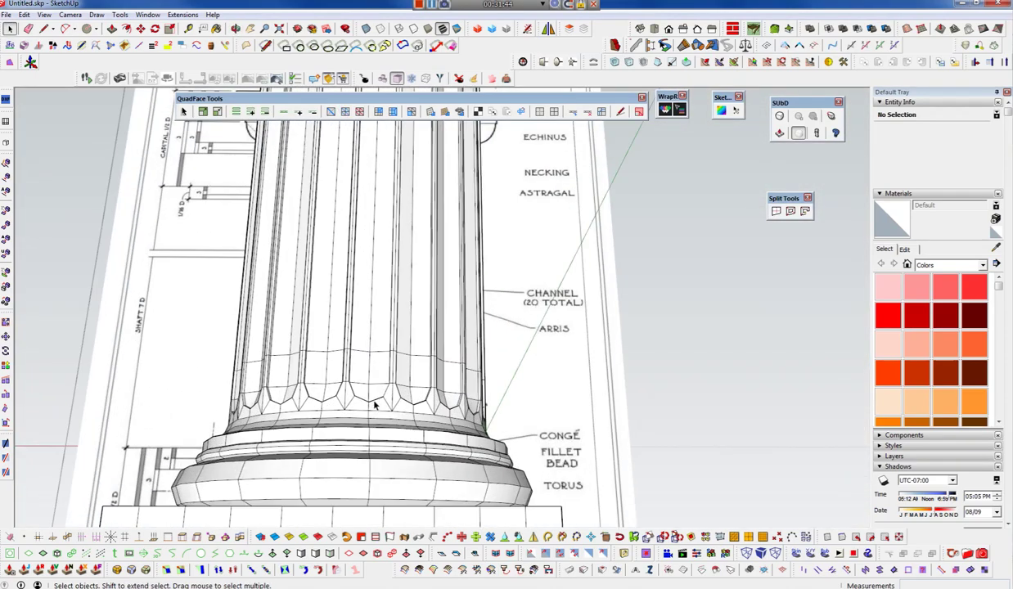
mouse_move(386, 426)
middle_mouse_down()
mouse_move(397, 463)
mouse_move(398, 445)
middle_mouse_up()
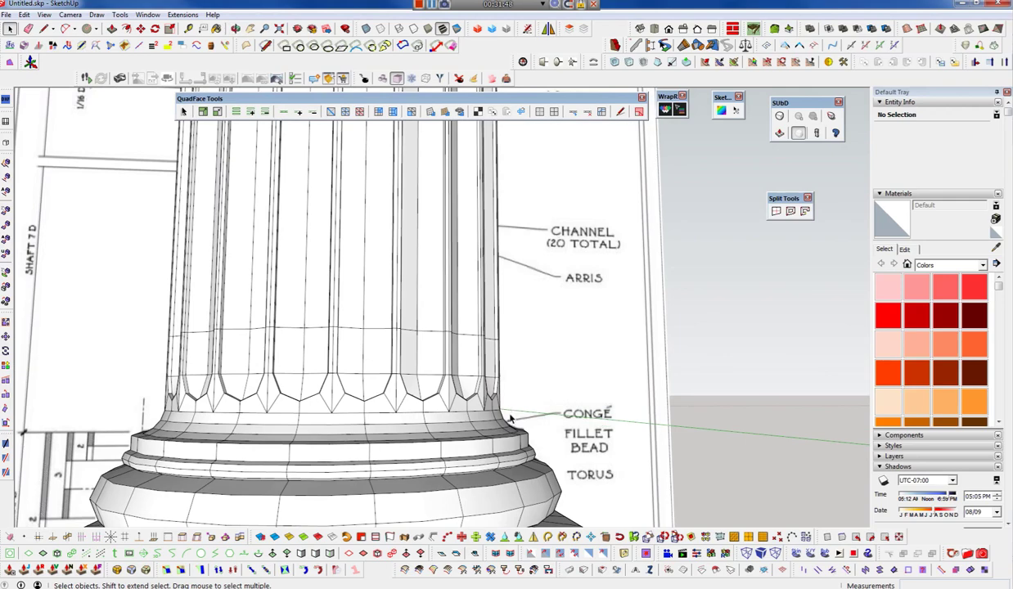
left_click_drag(137, 259, 120, 230)
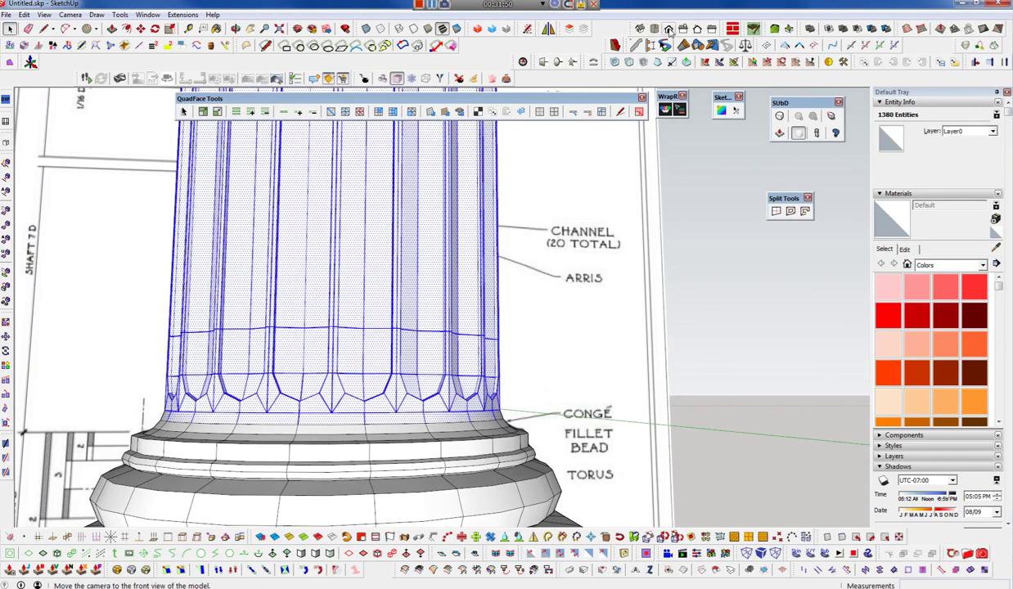
- In Front view, extend the selection to cover the entire fluted shaft mesh
left_click(668, 30)
scroll(447, 210, "up", 1)
scroll(592, 380, "up", 3)
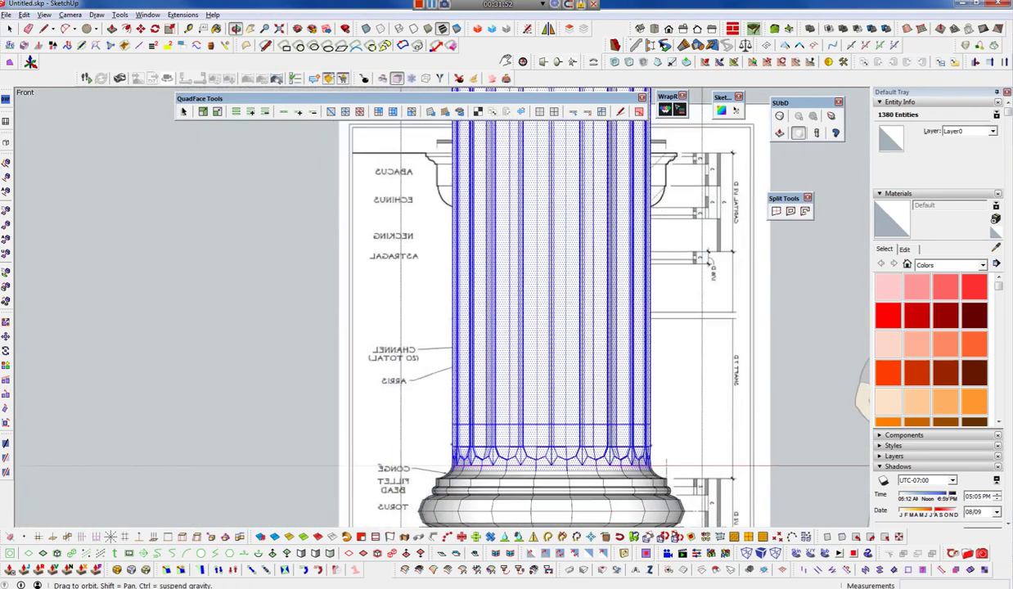
scroll(591, 380, "up", 2)
scroll(625, 436, "up", 1)
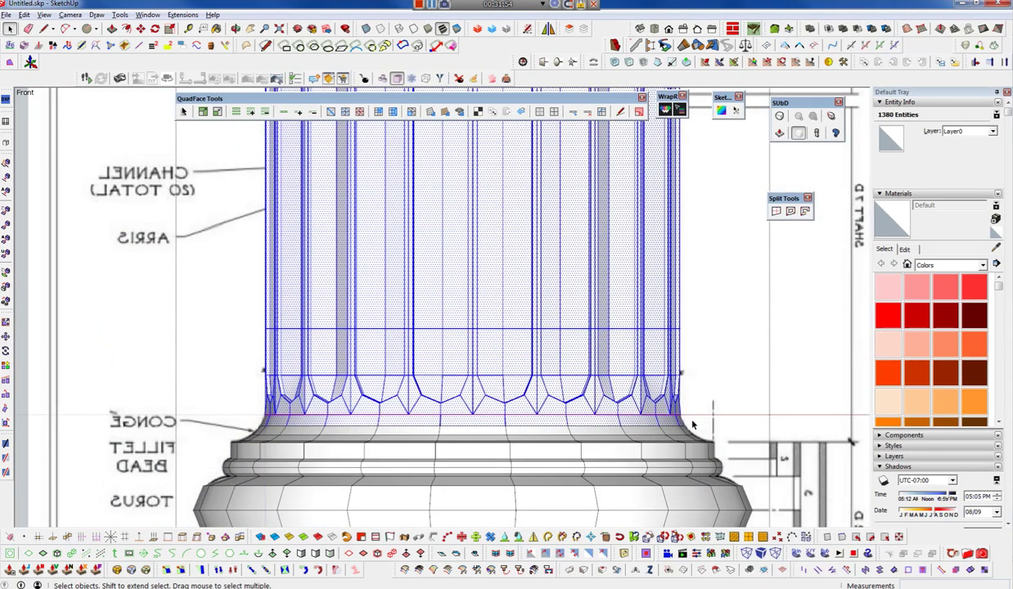
scroll(368, 458, "down", 1)
scroll(379, 468, "down", 1)
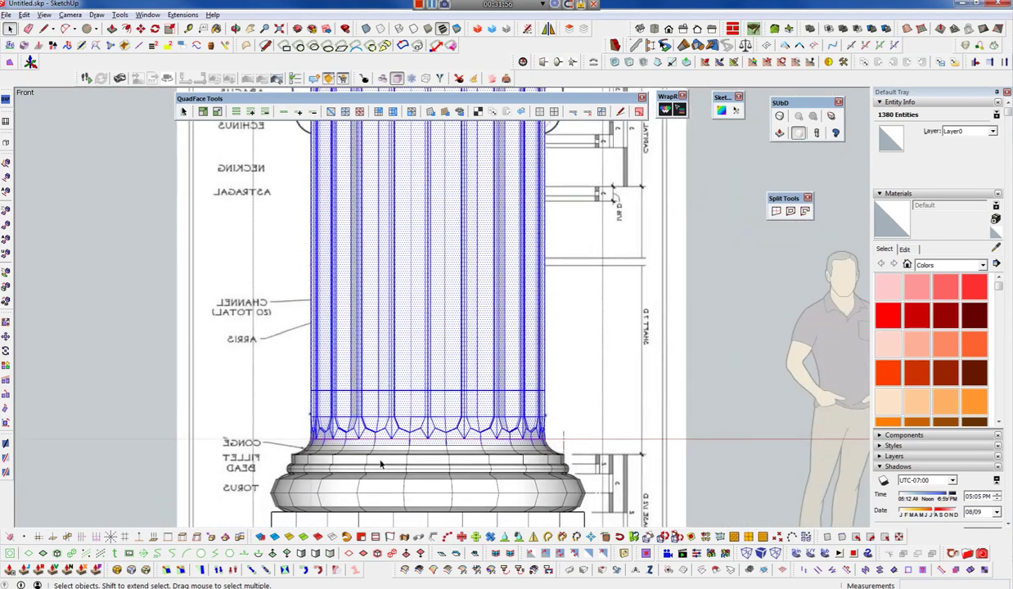
scroll(389, 468, "down", 2)
scroll(389, 468, "down", 3)
left_click(378, 262, "shift")
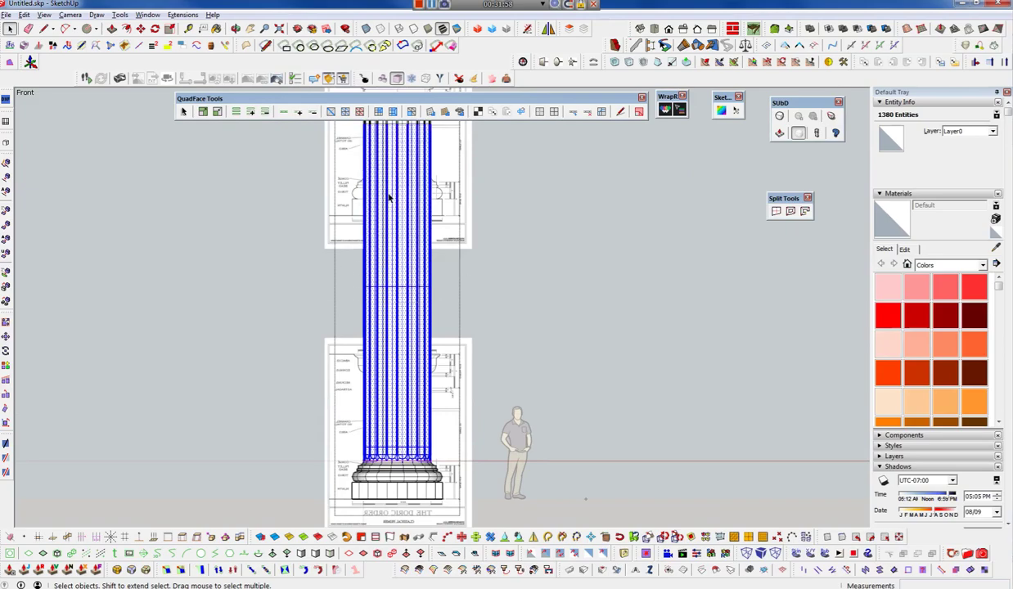
- View the shaft top in perspective and place a box tapering frame around the selection
middle_click_drag(388, 199, 436, 389, "shift")
scroll(436, 388, "up", 2)
scroll(443, 346, "up", 2)
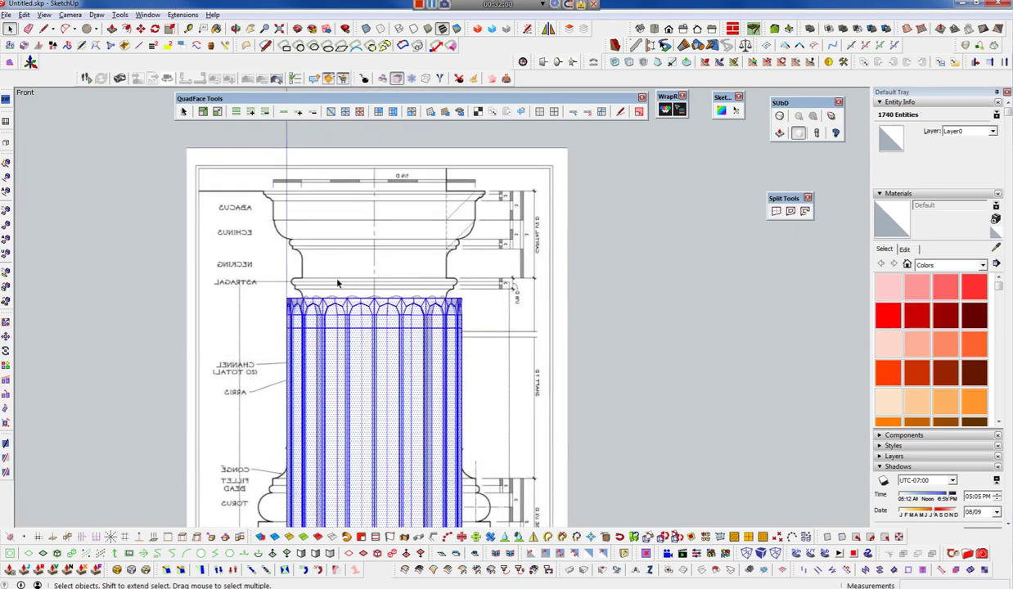
scroll(327, 274, "up", 3)
middle_click_drag(327, 274, 728, 348)
scroll(582, 286, "up", 2)
mouse_move(582, 285)
middle_mouse_down()
mouse_move(560, 306)
mouse_move(513, 210)
middle_mouse_up()
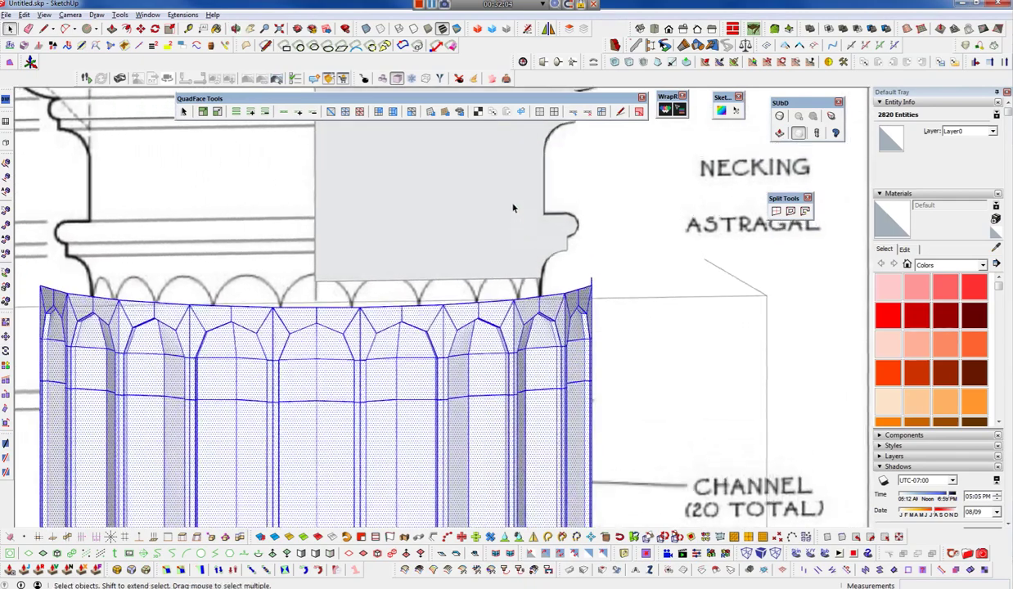
scroll(501, 215, "down", 2)
scroll(485, 206, "down", 2)
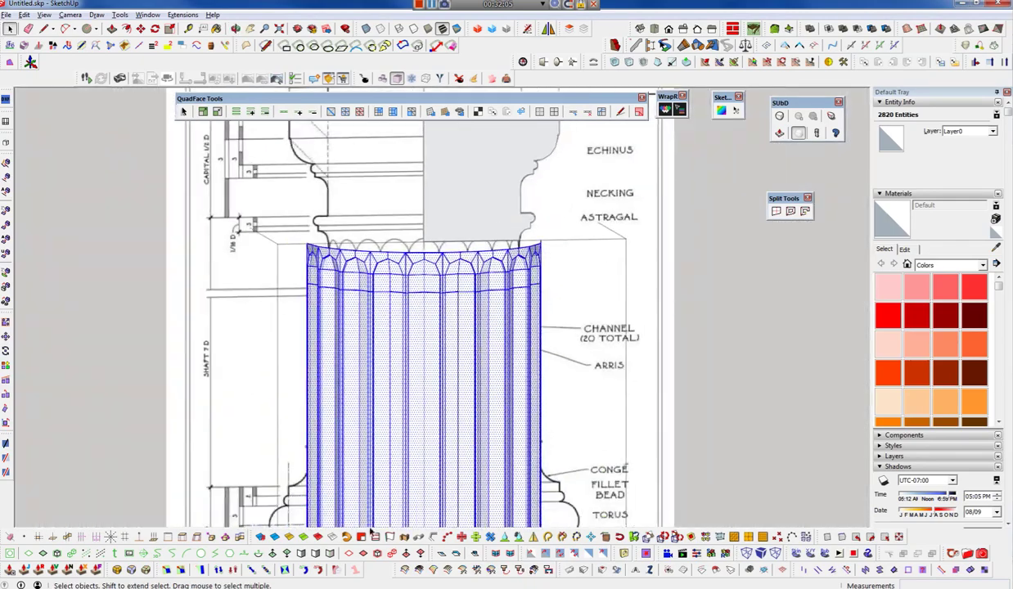
left_click(181, 570)
- Choose FredoScale's Box Tapering to Target option for the selected shaft
mouse_move(466, 267)
middle_mouse_down()
mouse_move(480, 384)
mouse_move(466, 343)
middle_mouse_up()
scroll(502, 269, "up", 3)
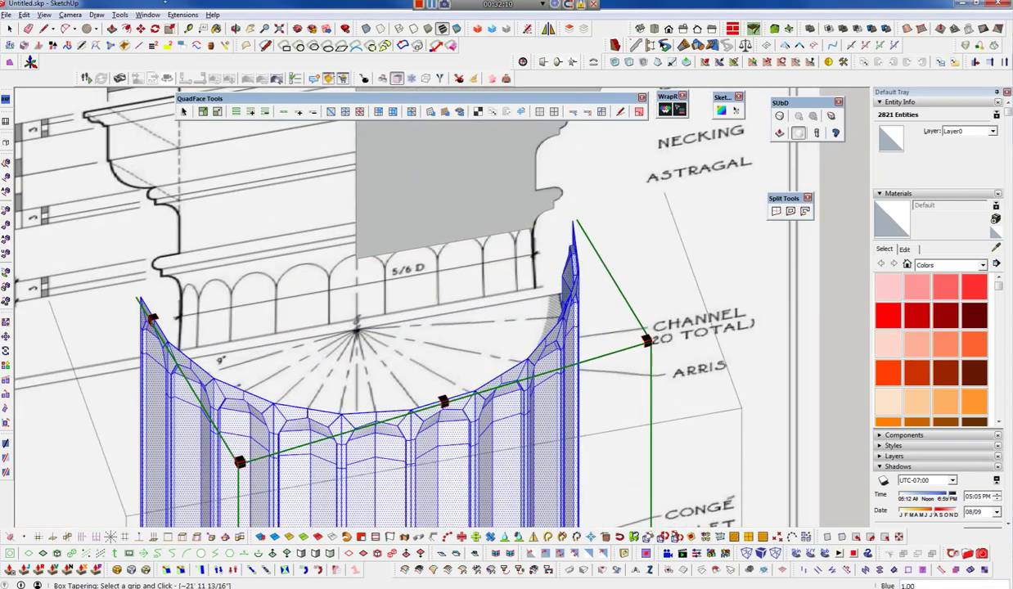
left_click(119, 15)
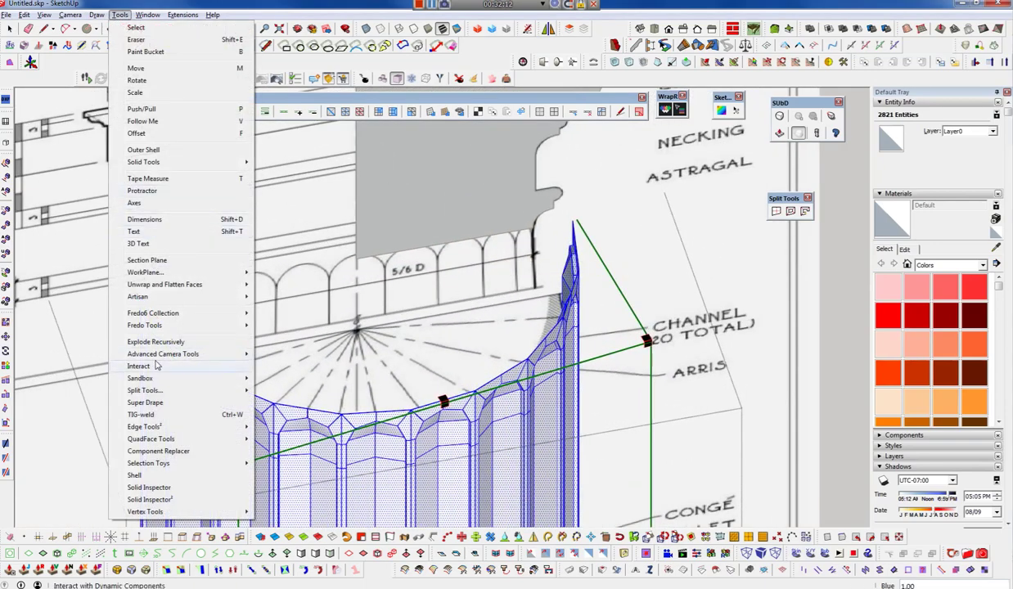
mouse_move(153, 312)
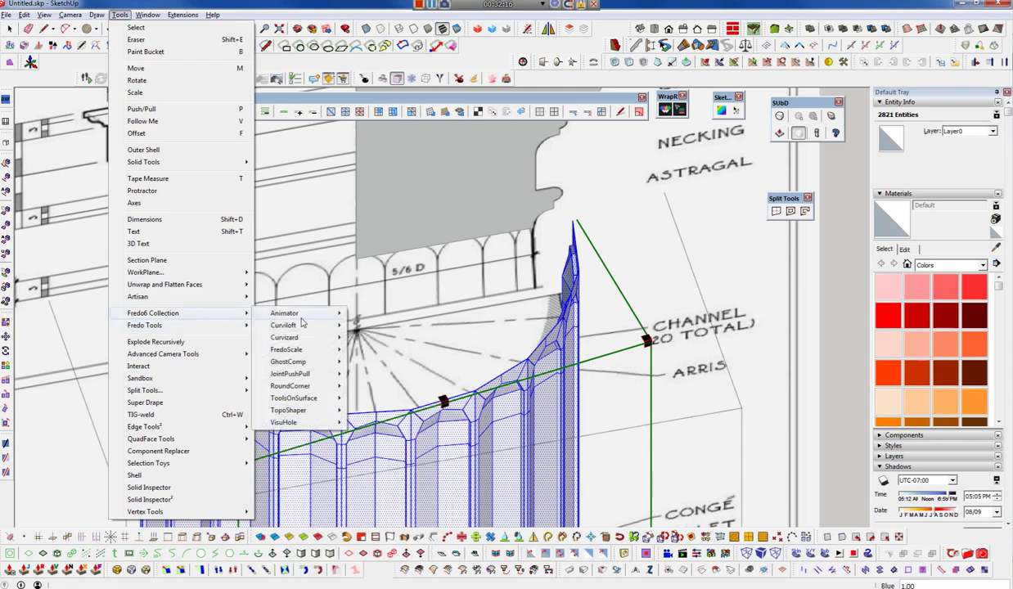
mouse_move(287, 349)
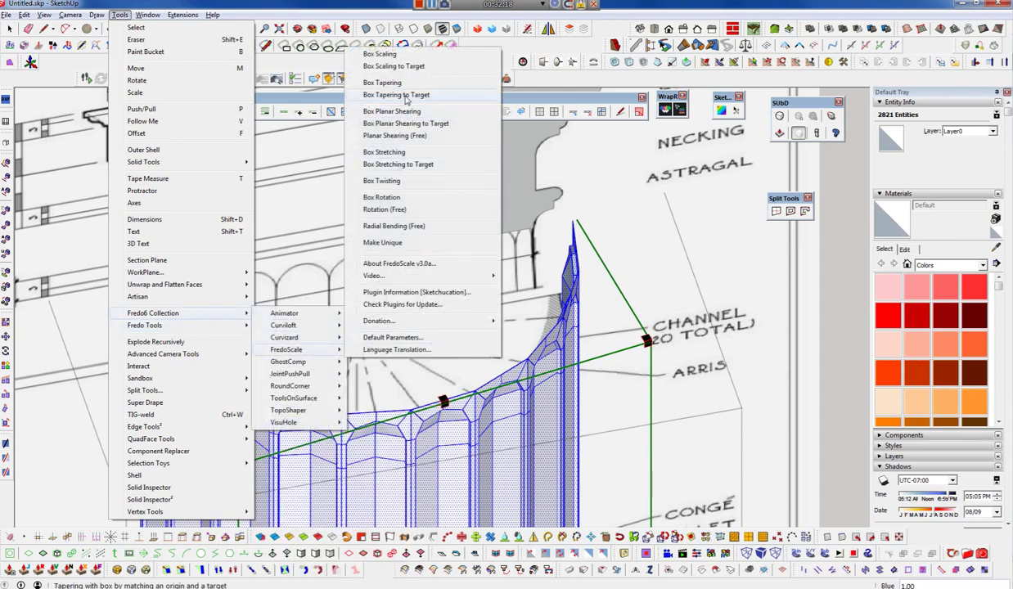
left_click(395, 95)
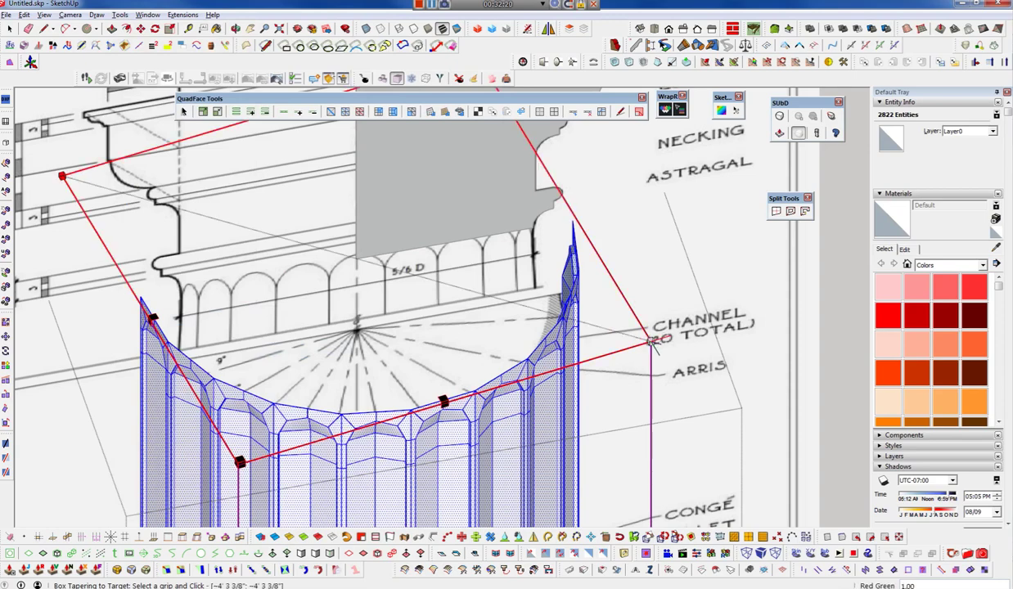
scroll(652, 342, "down", 4)
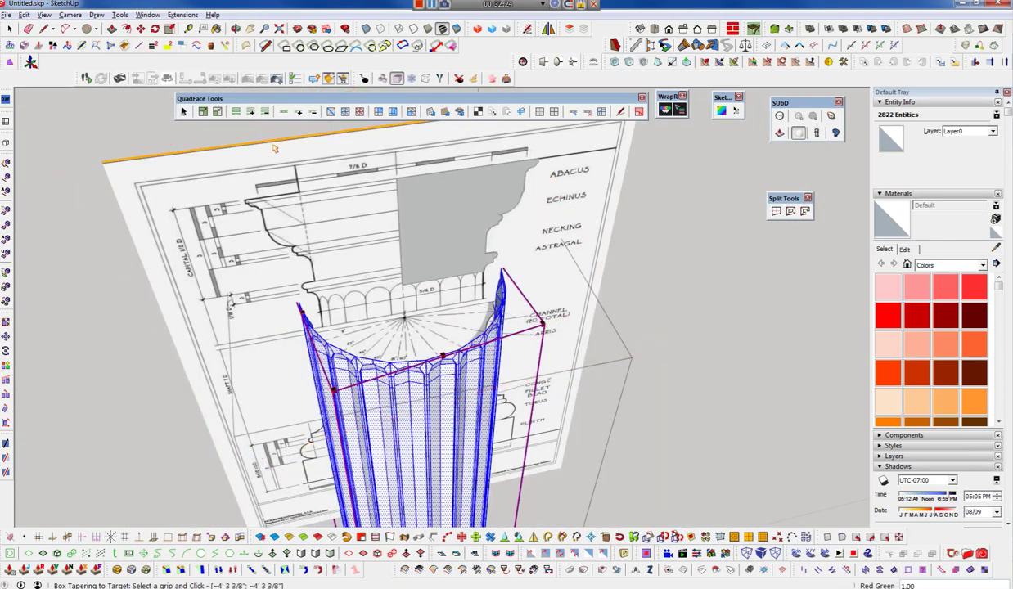
scroll(473, 299, "up", 3)
scroll(474, 298, "up", 1)
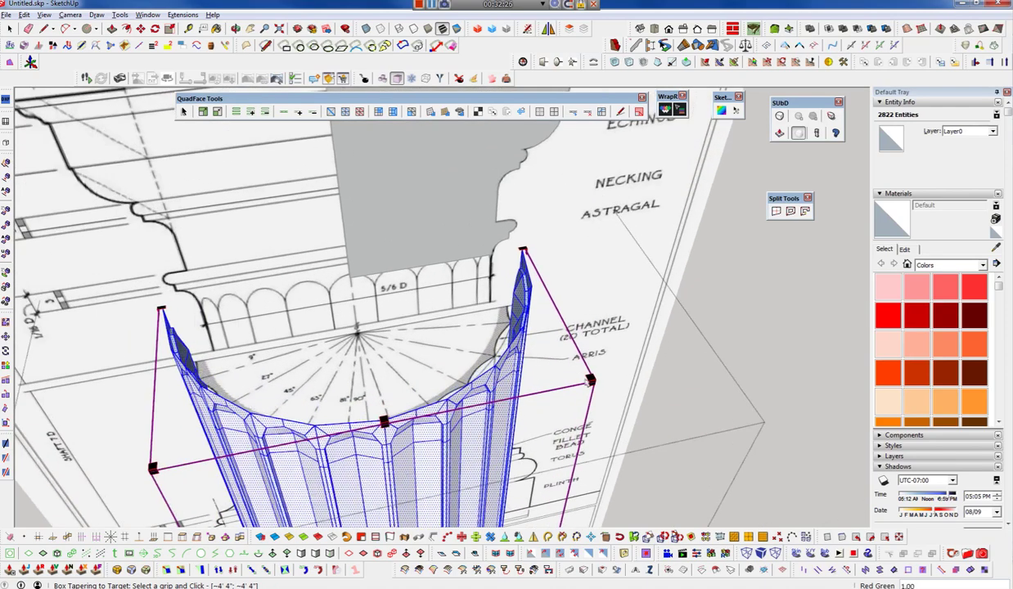
- Taper the top grip from the shaft tip to the reference drawing's shaft outline
left_click(595, 382)
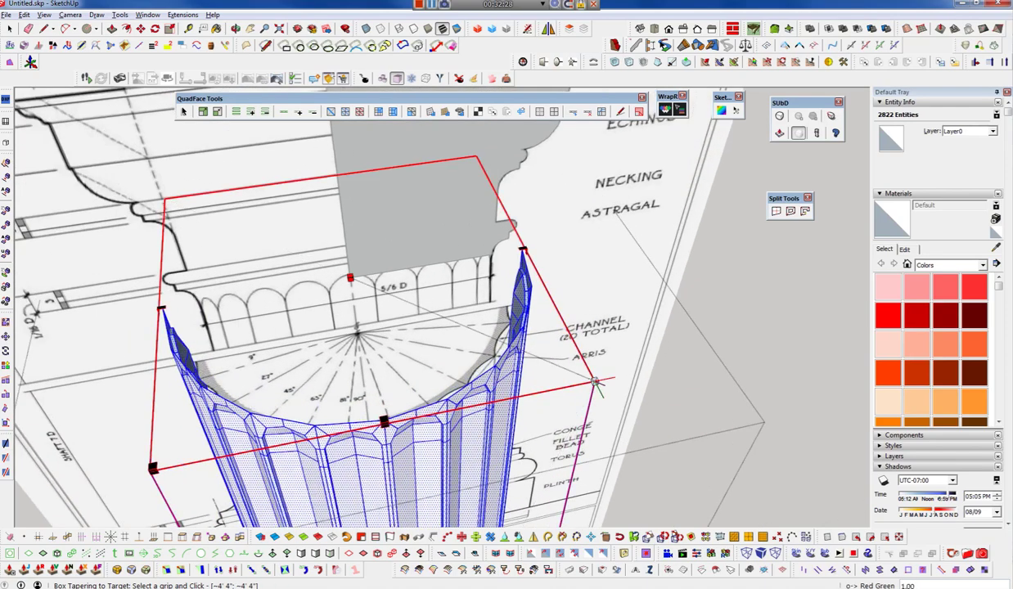
scroll(519, 246, "up", 2)
scroll(518, 246, "up", 1)
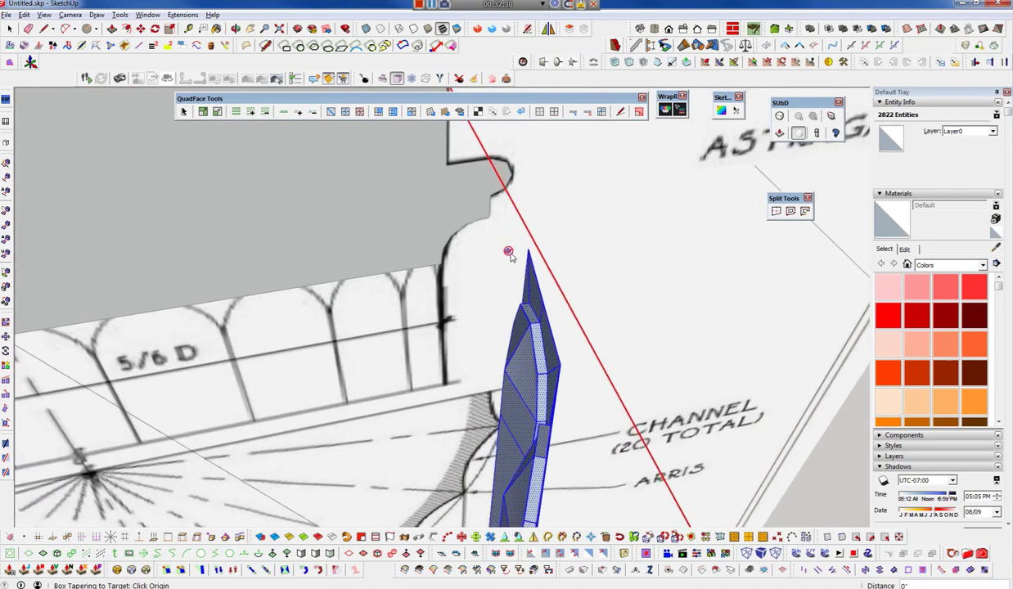
scroll(524, 250, "up", 2)
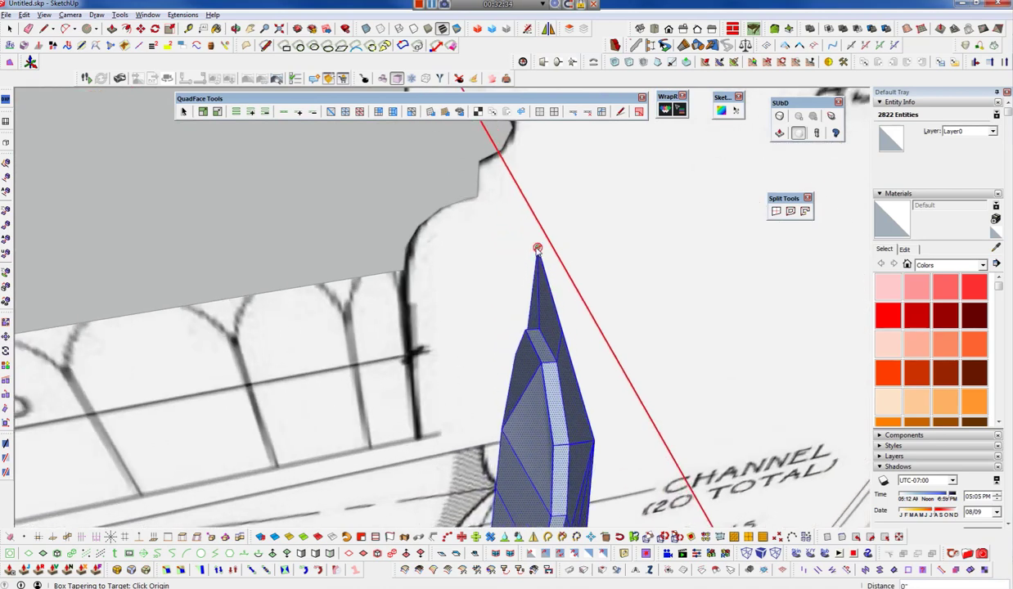
scroll(507, 203, "down", 2)
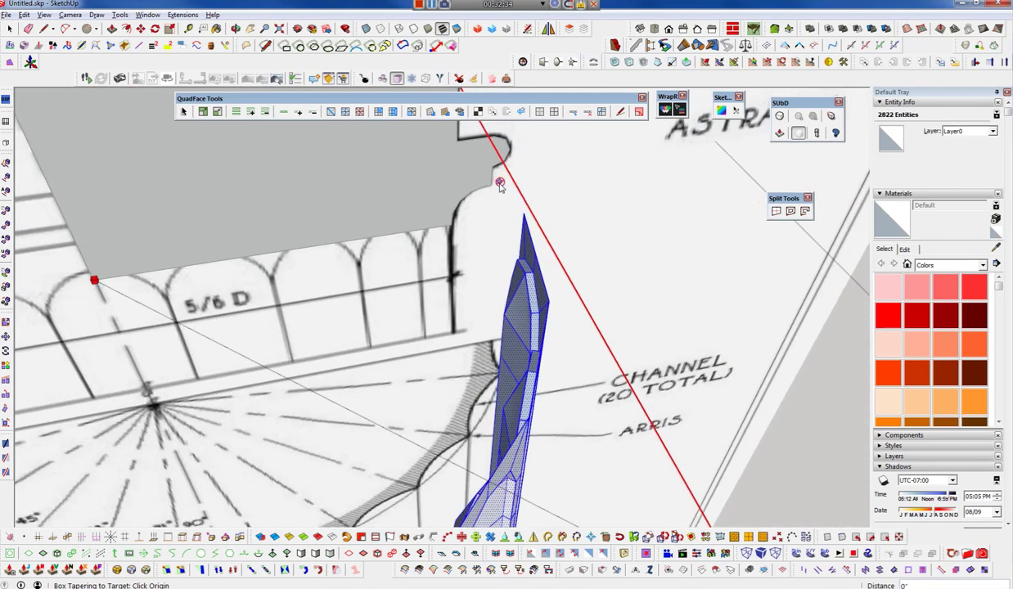
left_click(540, 278)
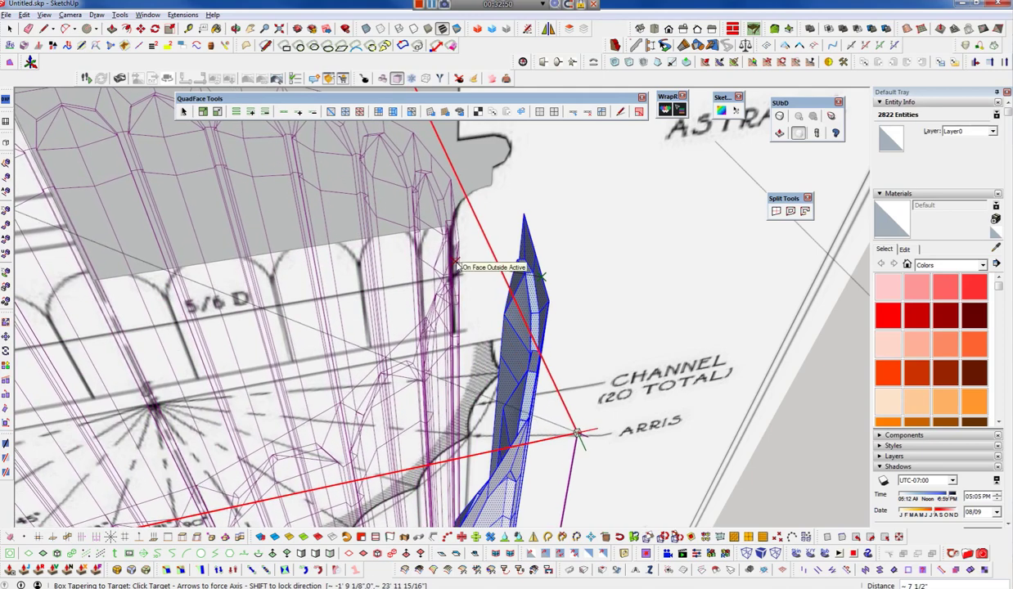
left_click(454, 264)
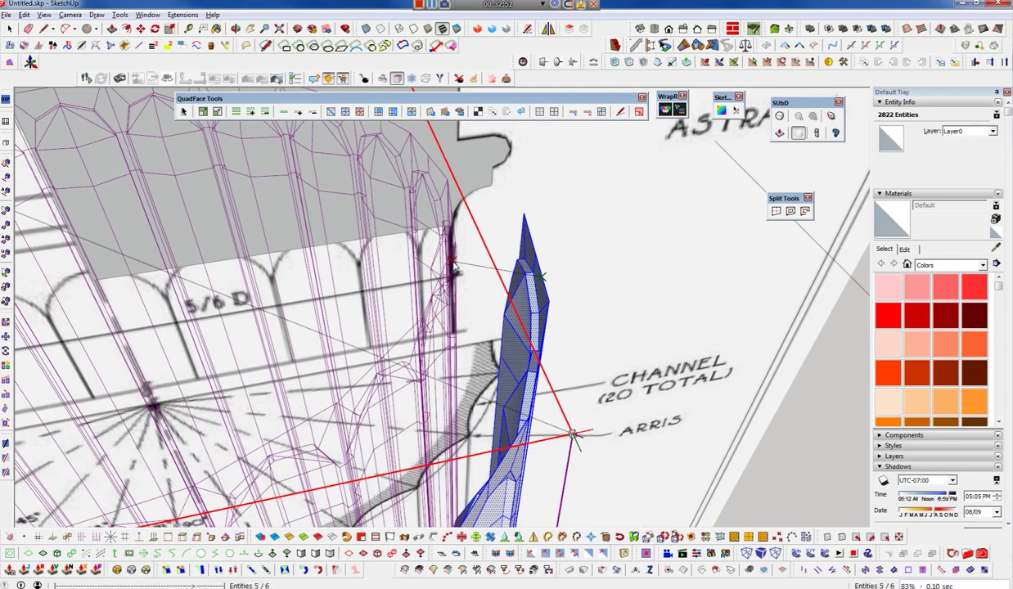
- Orbit to a straight-on view and select the tapered fluted column
mouse_move(409, 341)
middle_mouse_down()
mouse_move(280, 203)
mouse_move(594, 226)
middle_mouse_up()
middle_click_drag(668, 238, 428, 366)
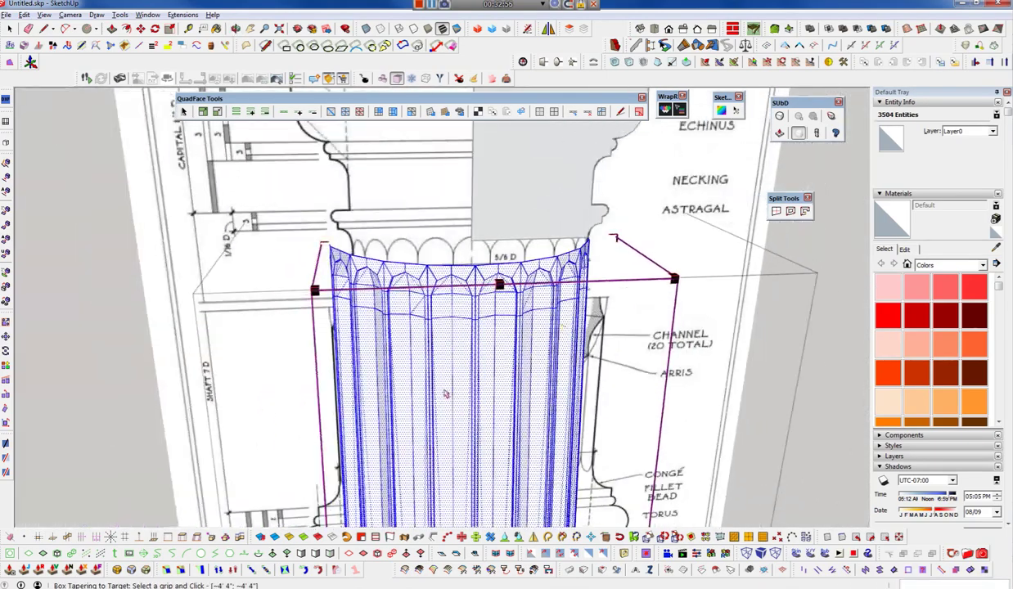
scroll(428, 366, "down", 2)
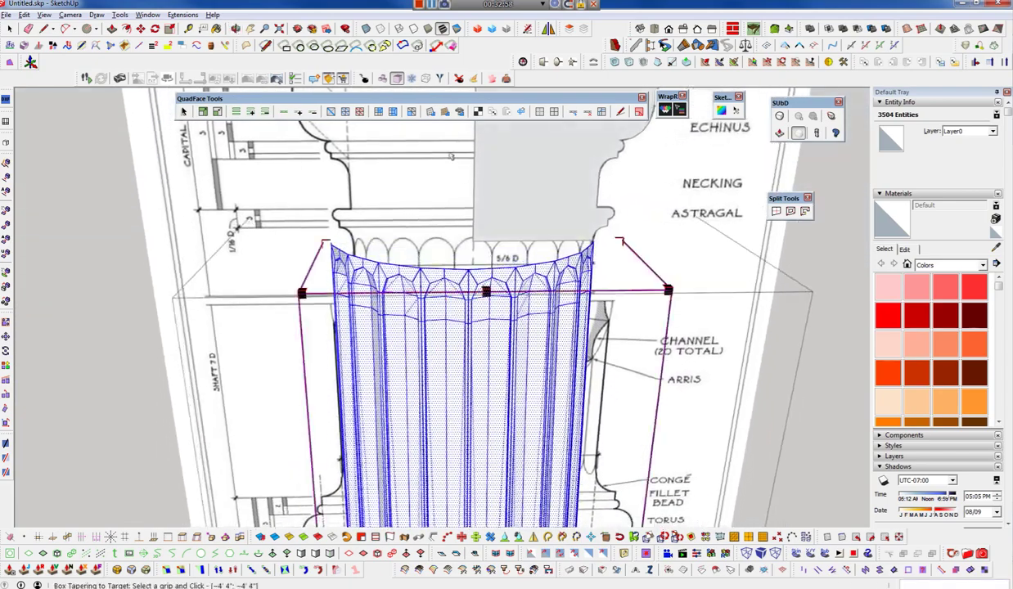
scroll(428, 365, "down", 3)
scroll(630, 327, "down", 3)
left_click(511, 257)
- Clear the selection and switch to the straight Front view of the column
mouse_move(518, 256)
middle_mouse_down()
mouse_move(501, 316)
mouse_move(502, 268)
middle_mouse_up()
scroll(463, 176, "down", 3)
scroll(463, 174, "down", 2)
scroll(463, 219, "up", 5)
key("ctrl+t")
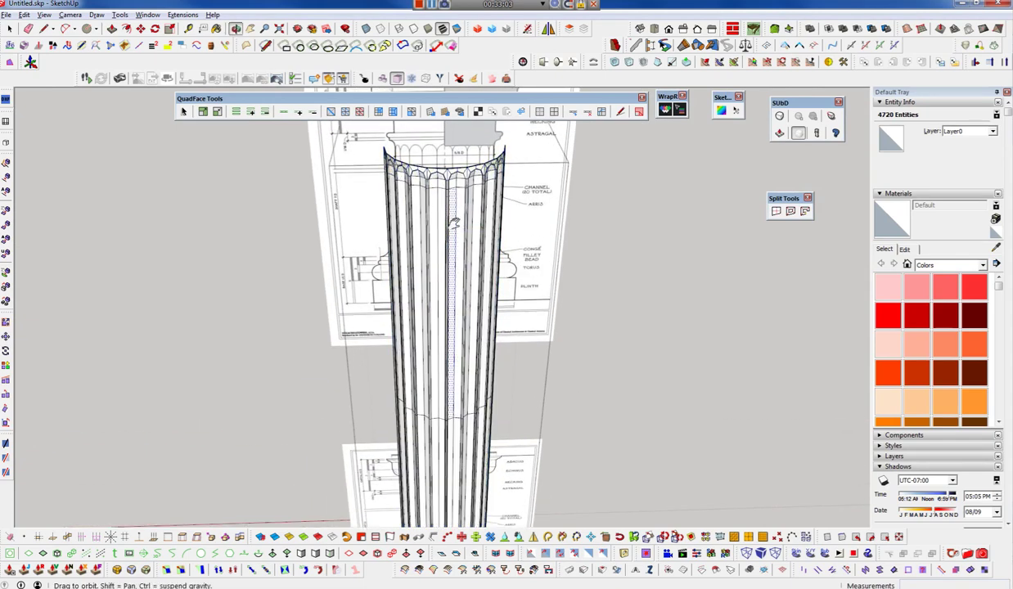
middle_click_drag(461, 213, 451, 168)
scroll(451, 168, "down", 3)
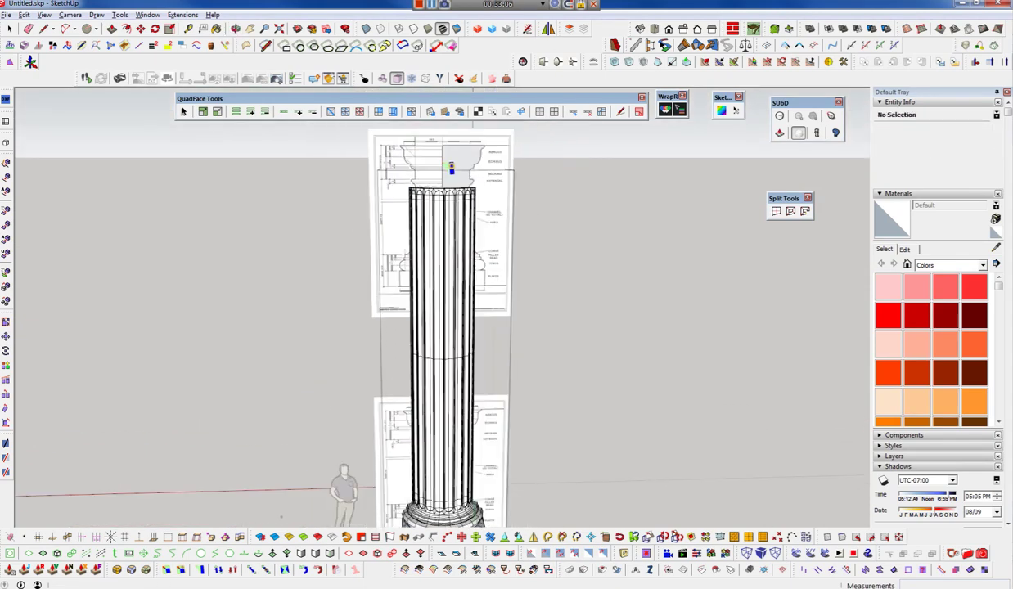
scroll(450, 167, "up", 3)
middle_click_drag(450, 168, 445, 176)
middle_click_drag(462, 326, 438, 454, "shift")
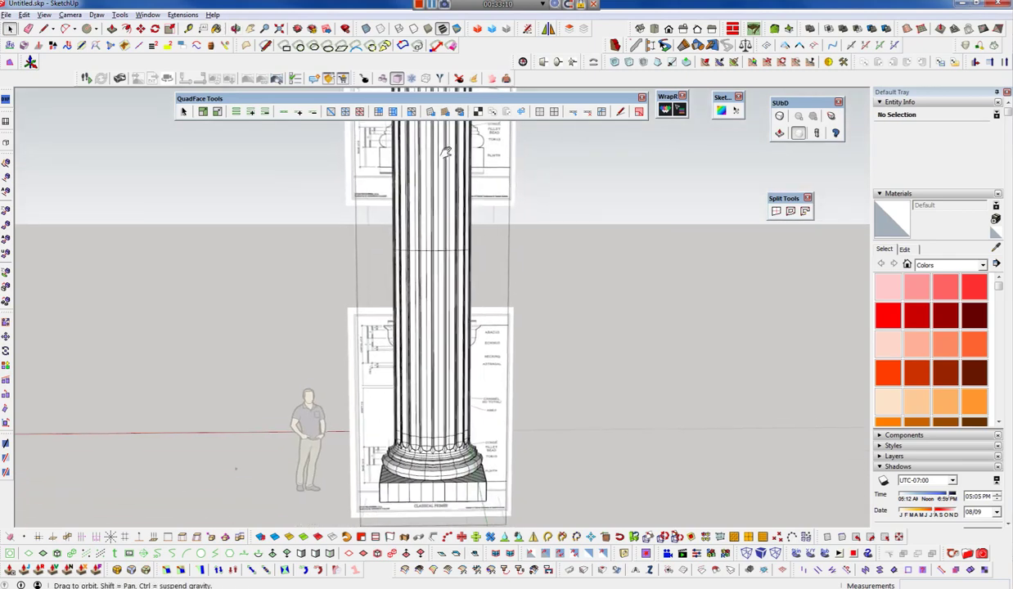
scroll(439, 467, "up", 2)
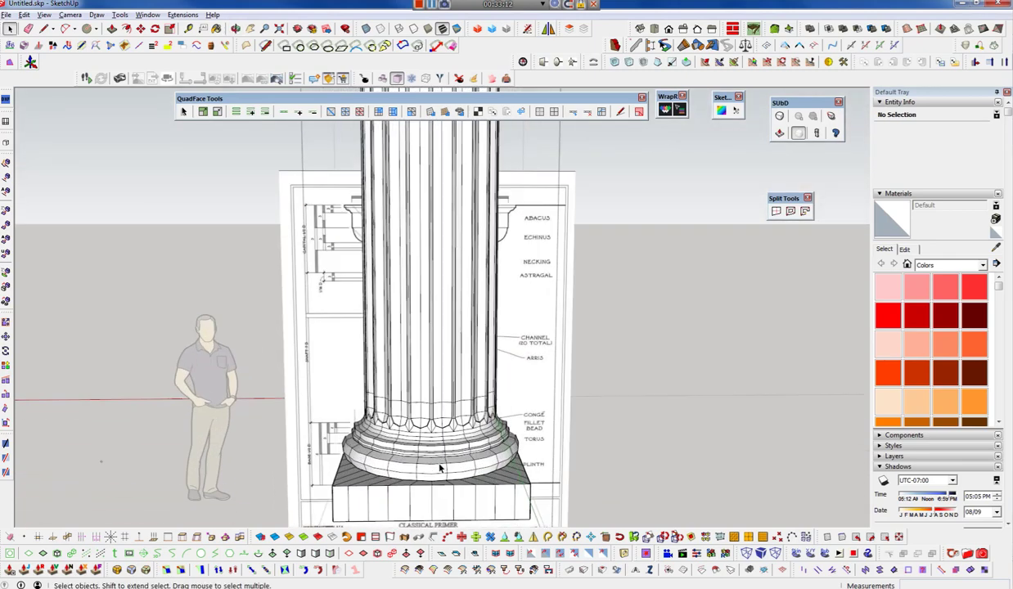
scroll(440, 467, "up", 2)
scroll(441, 468, "up", 1)
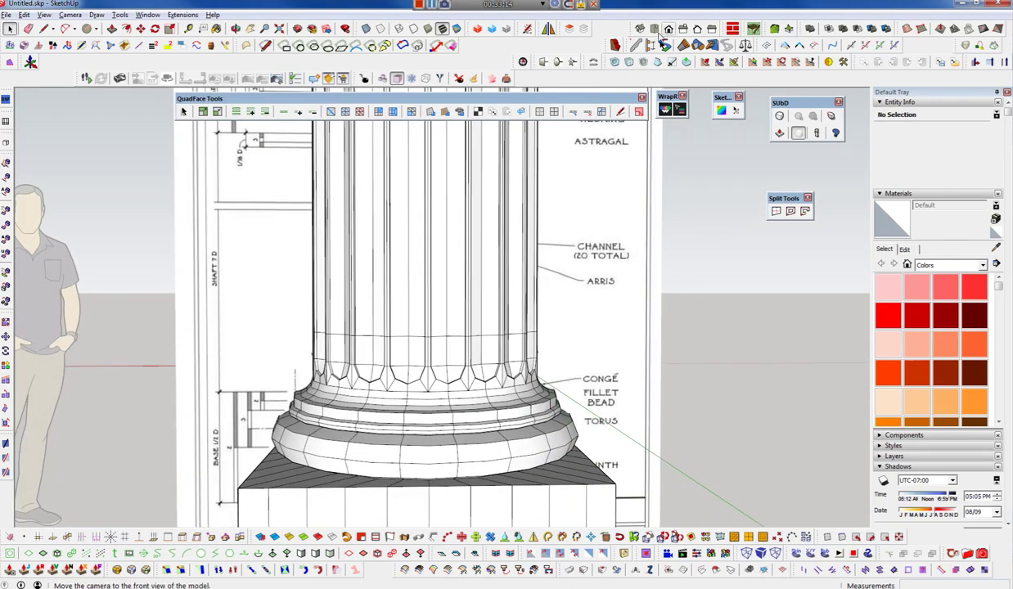
left_click(669, 30)
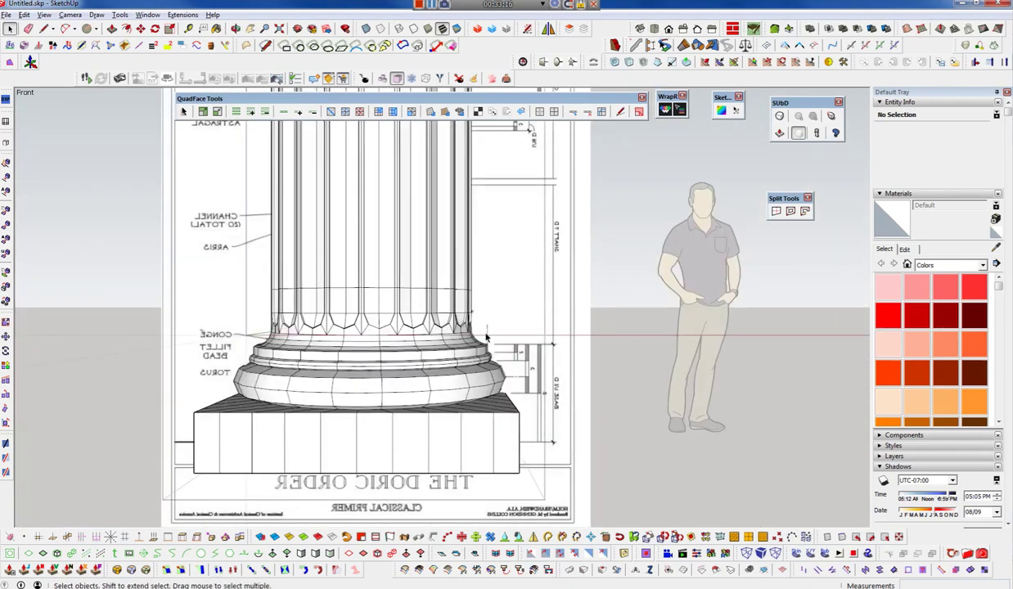
scroll(373, 351, "up", 2)
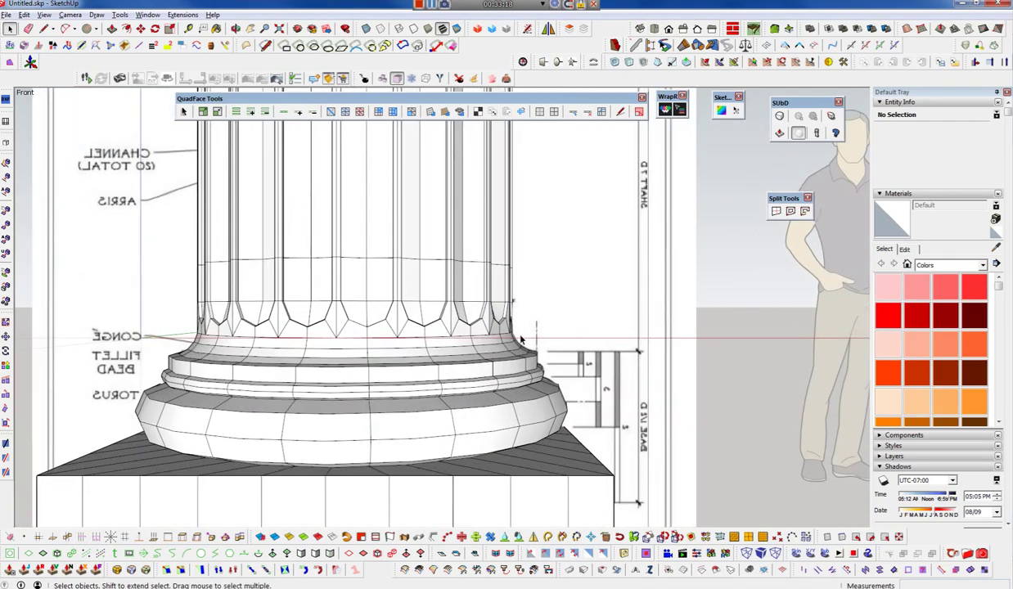
- Select the lower shaft and the surface band above the torus
left_click_drag(285, 312, 535, 327)
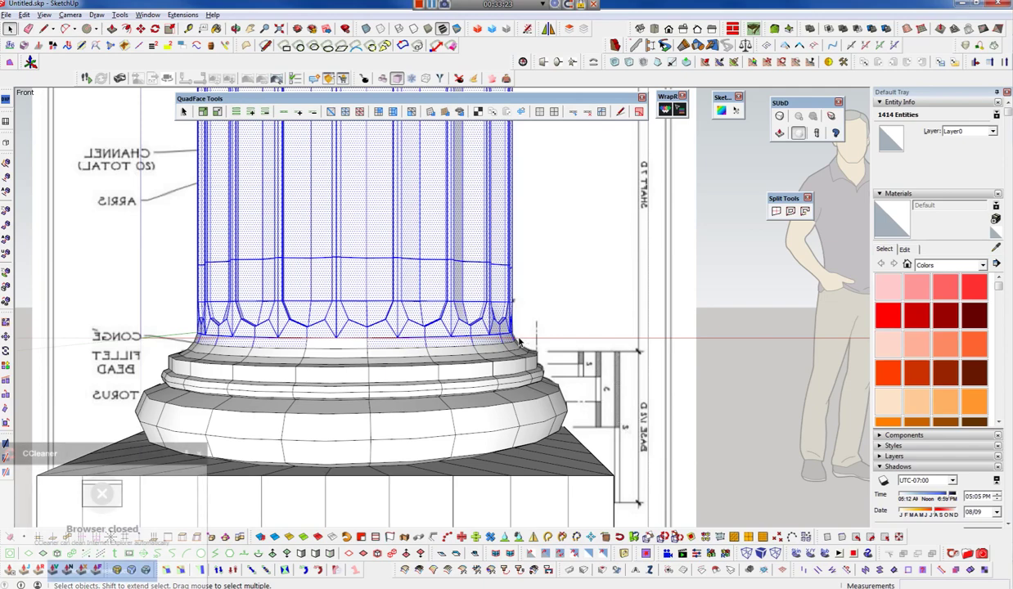
scroll(520, 343, "down", 2)
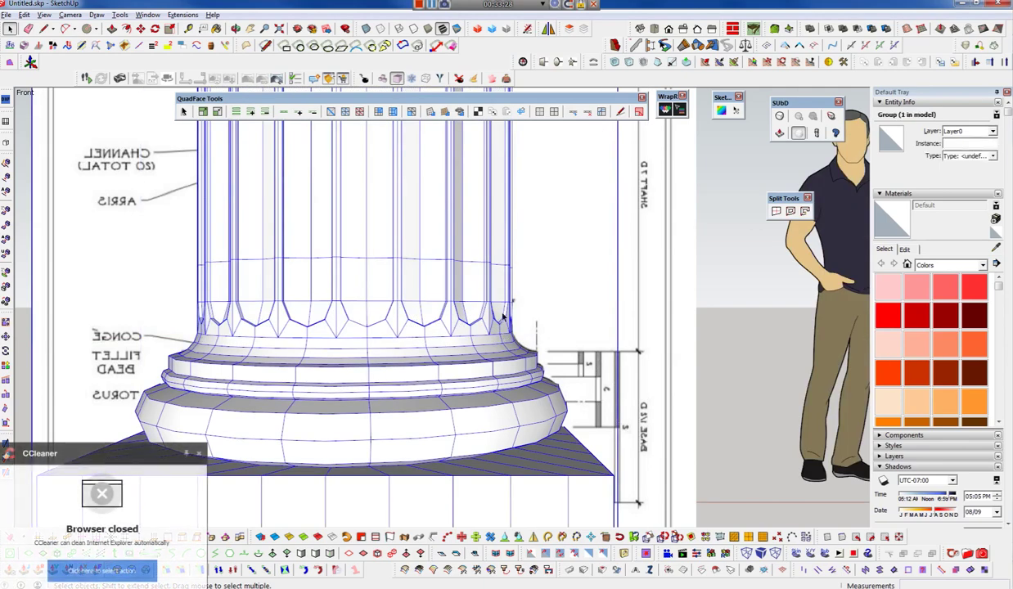
scroll(391, 350, "down", 1)
left_click(391, 350)
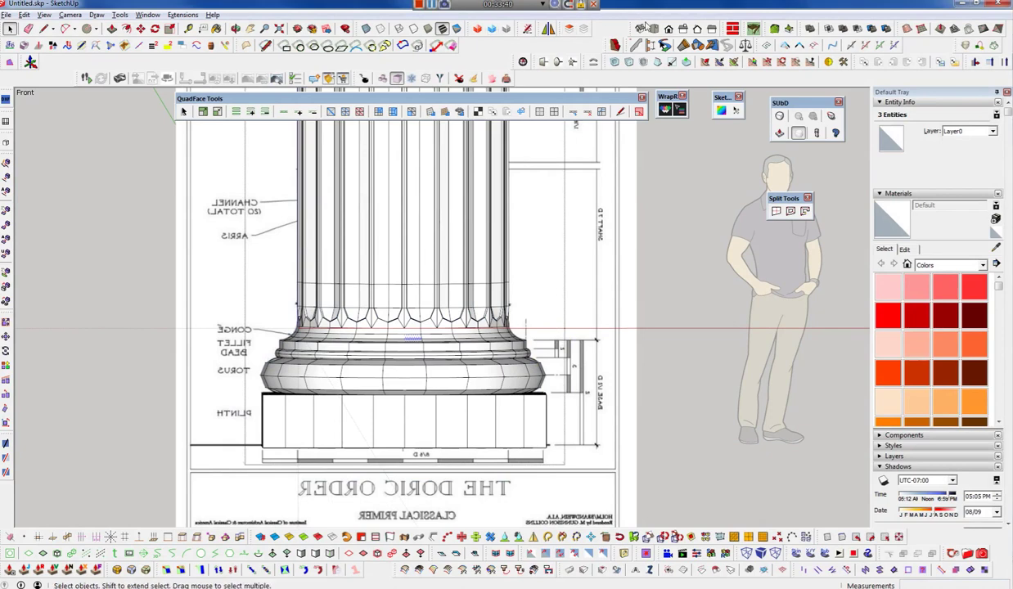
mouse_move(444, 394)
middle_mouse_down("shift")
mouse_move(345, 400)
mouse_move(443, 388)
middle_mouse_up("shift")
scroll(416, 351, "up", 3)
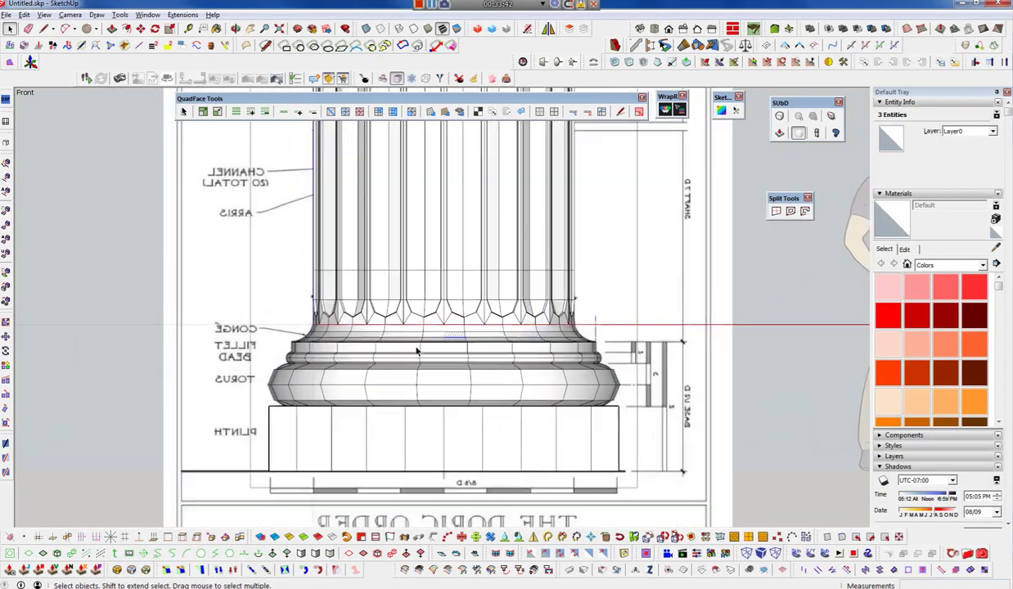
left_click(459, 353)
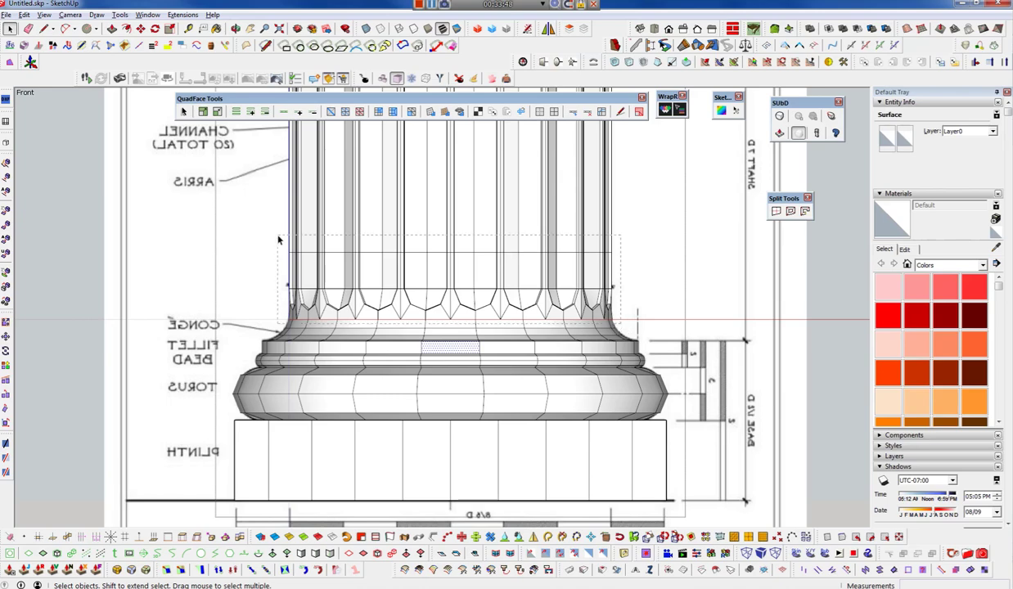
- Crossing-select the upper flutes and the rest of the column, then group it with G
left_click_drag(279, 239, 246, 256)
scroll(471, 451, "down", 2)
scroll(476, 491, "down", 3)
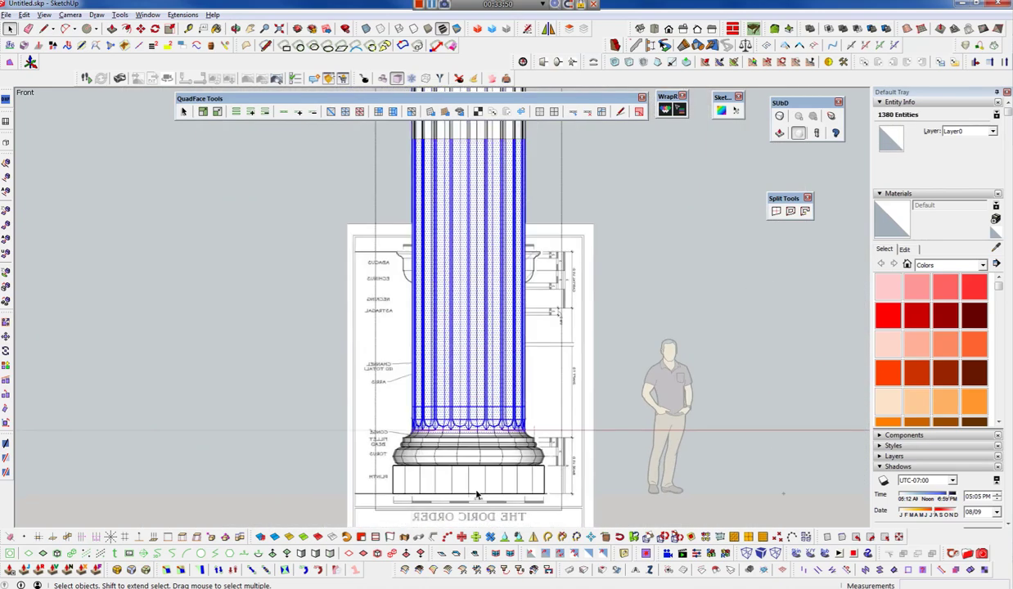
scroll(477, 493, "down", 2)
left_click_drag(524, 308, 393, 245)
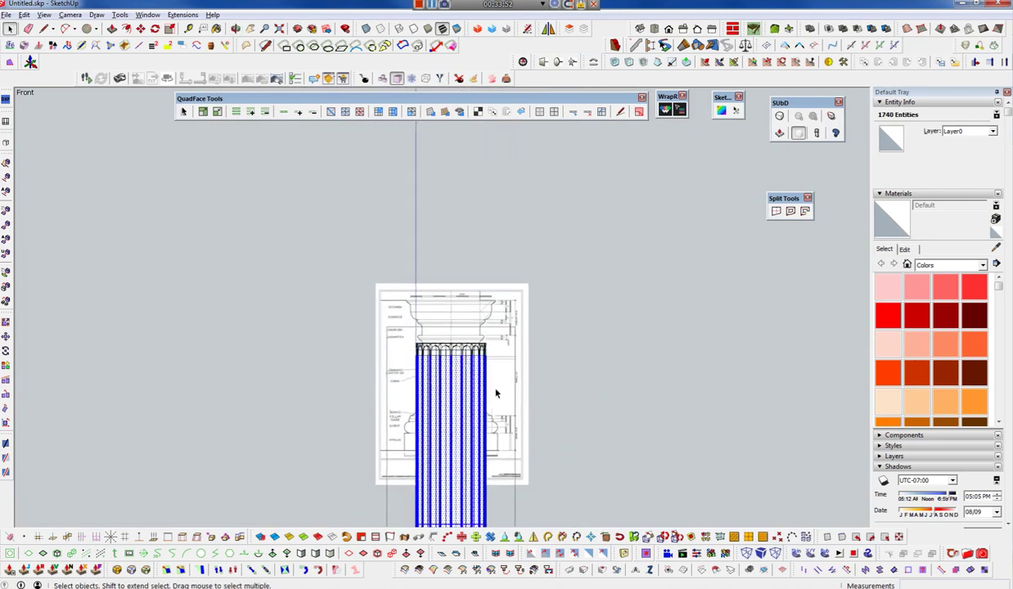
left_click_drag(507, 378, 368, 308)
scroll(441, 294, "down", 2)
scroll(441, 296, "down", 2)
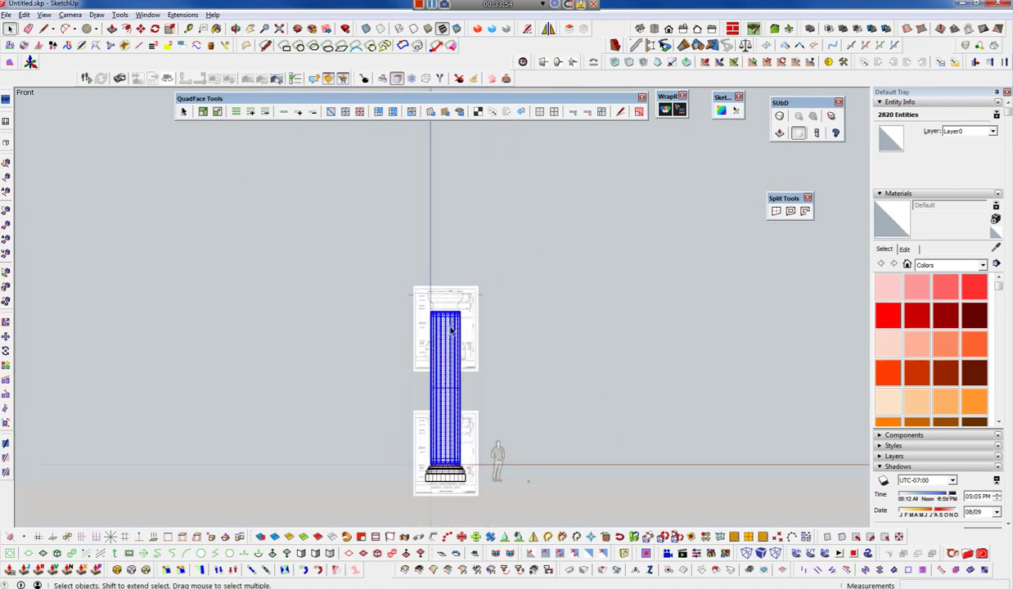
key("g")
- Bring up the Tools menu list leading to FredoScale's box tapering tools
scroll(450, 319, "up", 6)
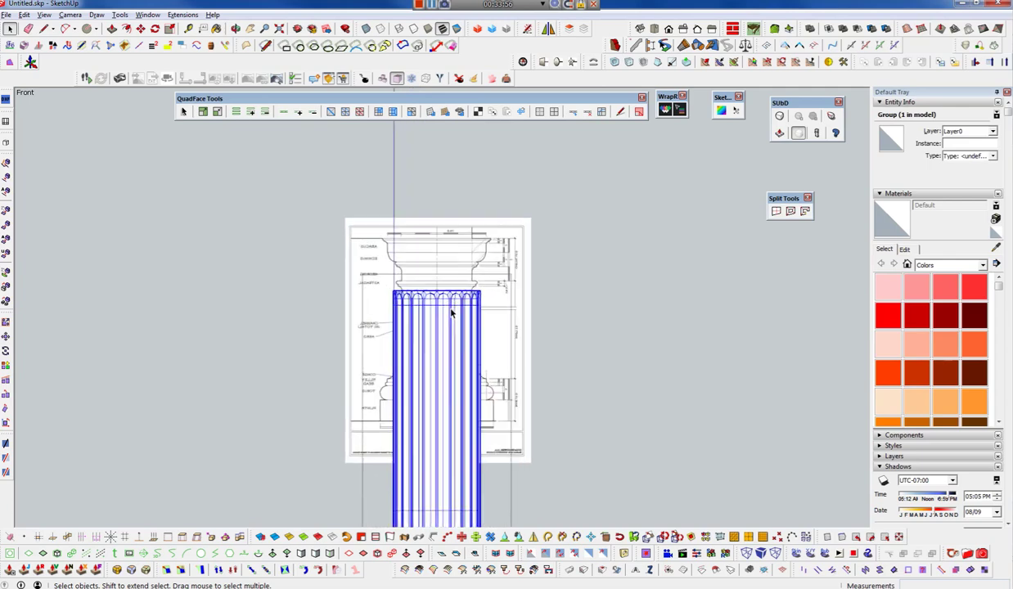
middle_click_drag(449, 298, 527, 286, "shift")
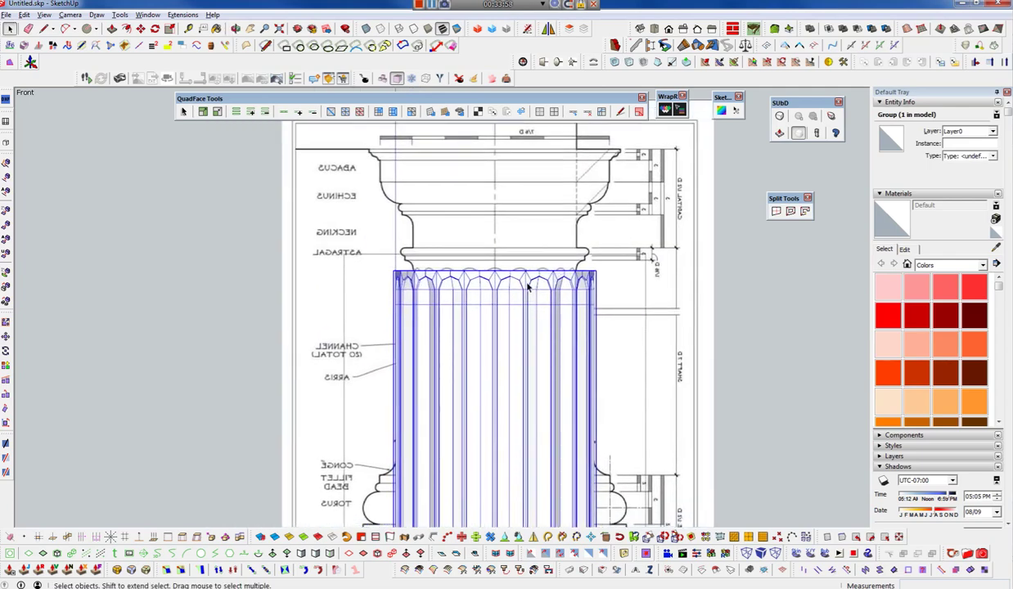
mouse_move(527, 287)
middle_mouse_down()
mouse_move(549, 423)
mouse_move(391, 440)
middle_mouse_up()
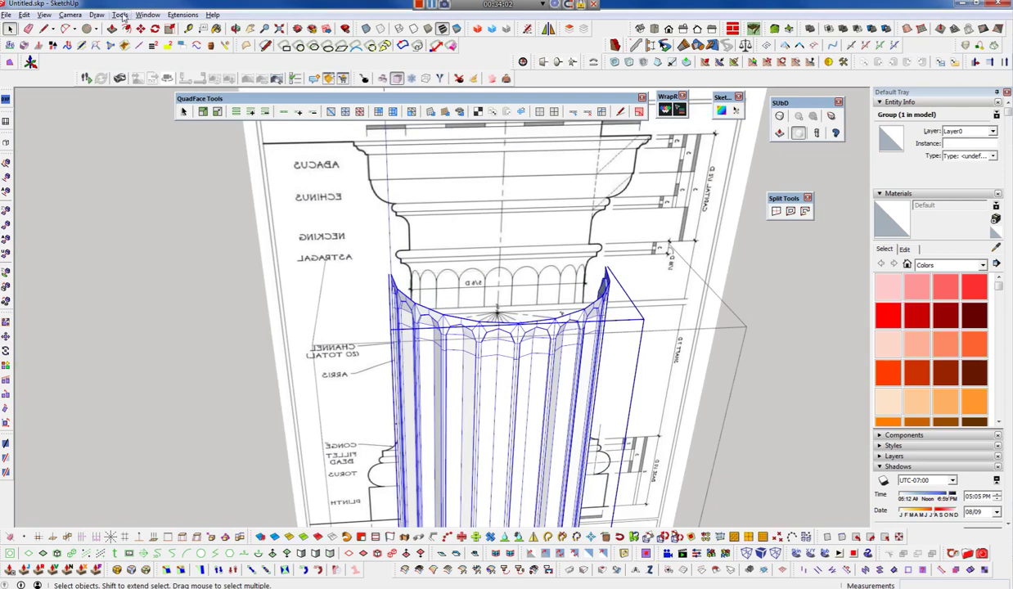
left_click(123, 15)
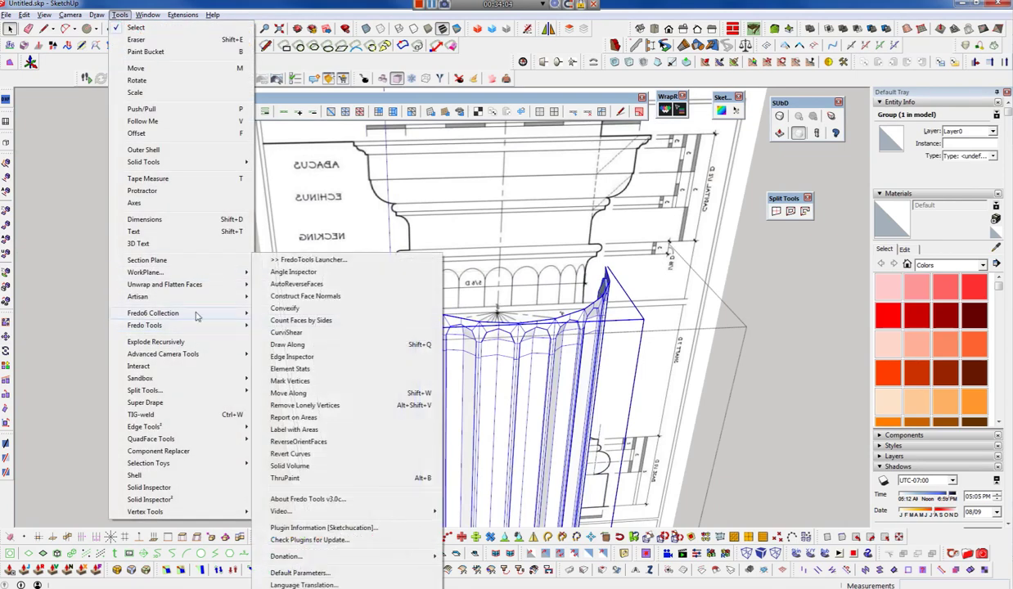
mouse_move(153, 312)
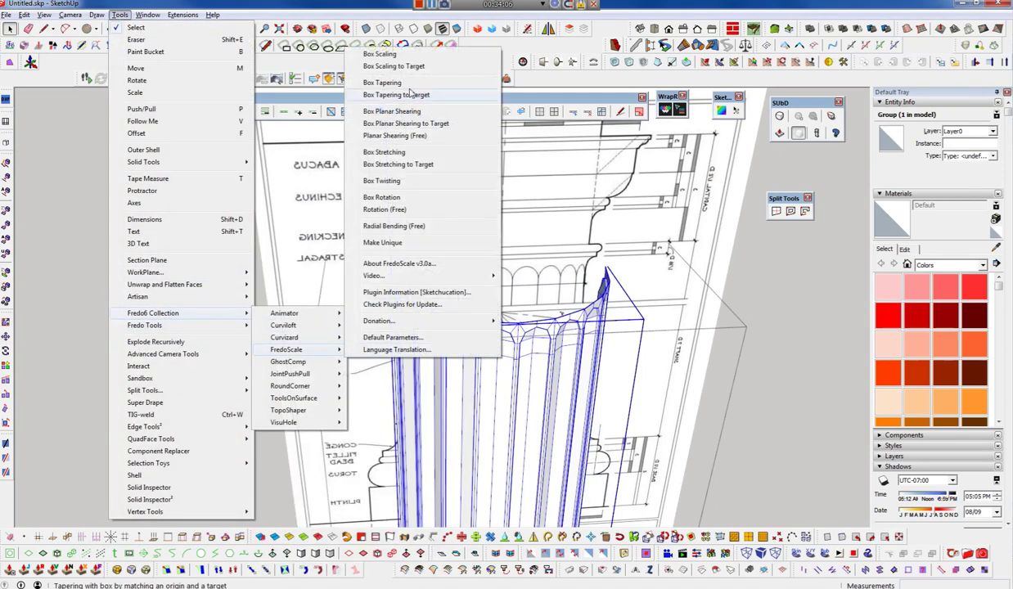
- Taper the shaft's top grip from origin to target so it narrows to the drawing's necking width
left_click(396, 95)
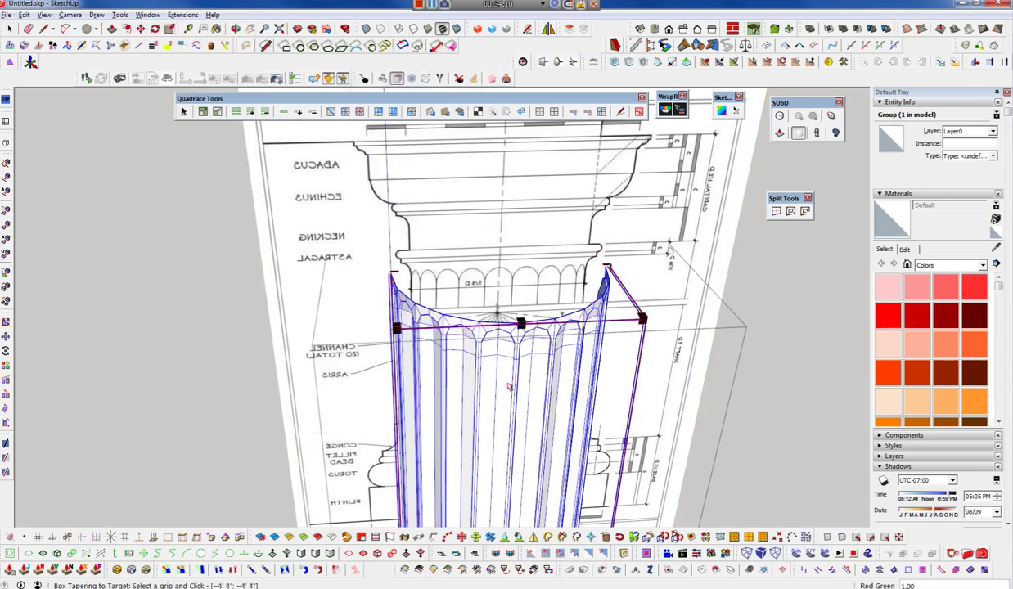
middle_click_drag(499, 373, 502, 503)
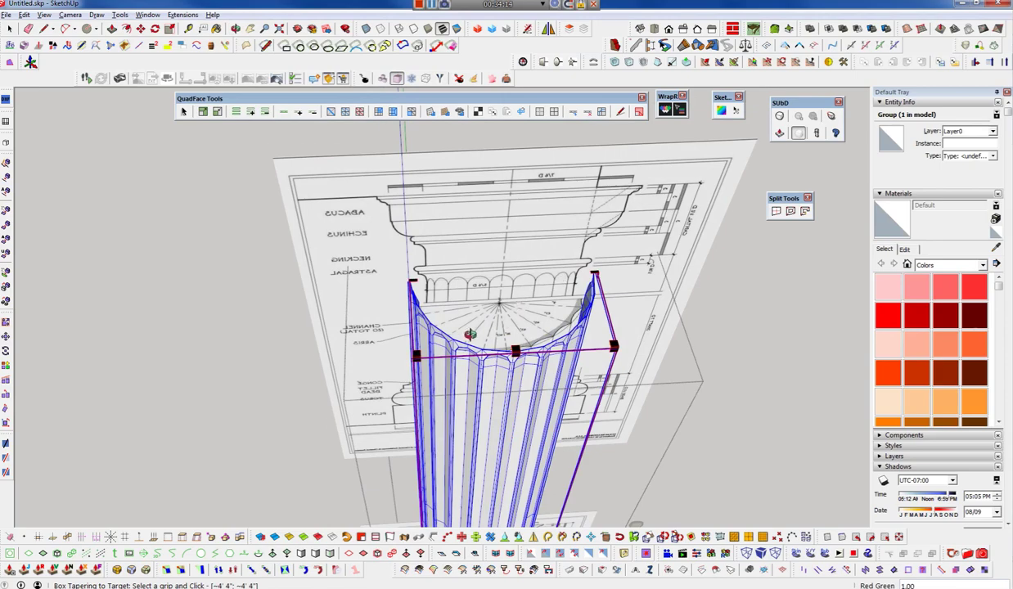
middle_click_drag(469, 334, 608, 356)
scroll(607, 356, "up", 4)
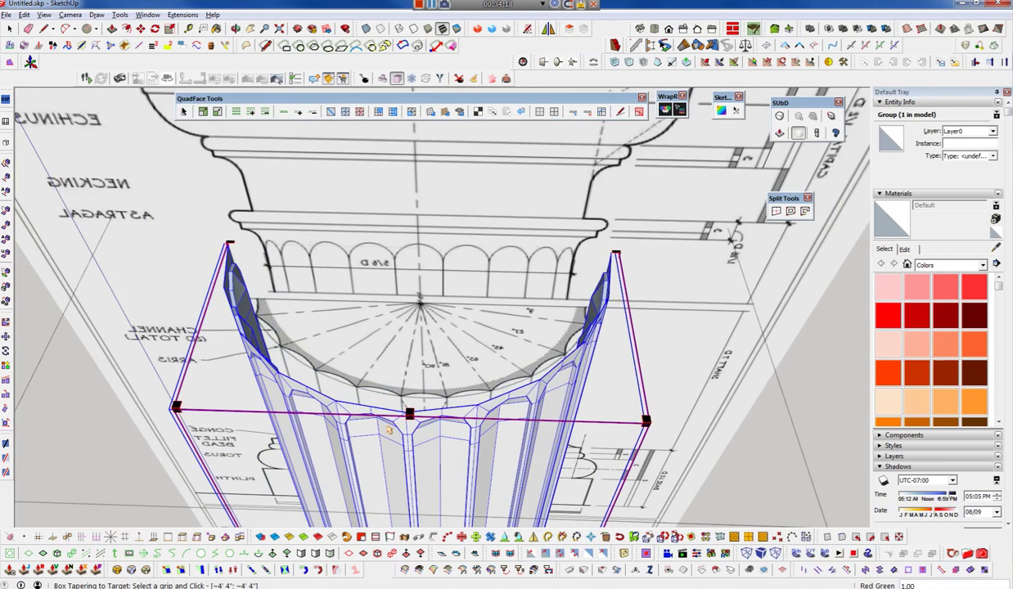
left_click(408, 417)
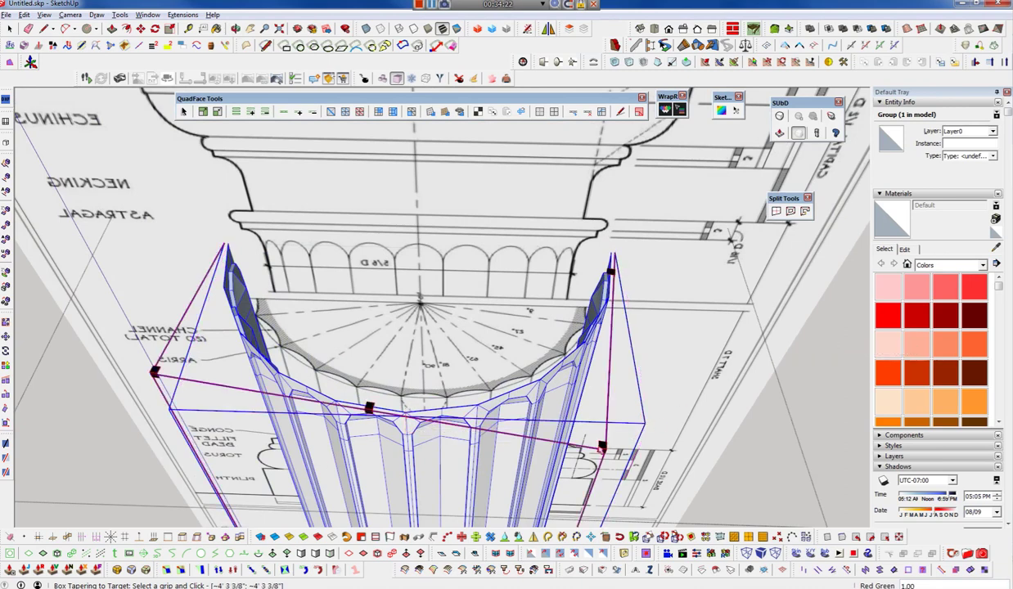
left_click(605, 451)
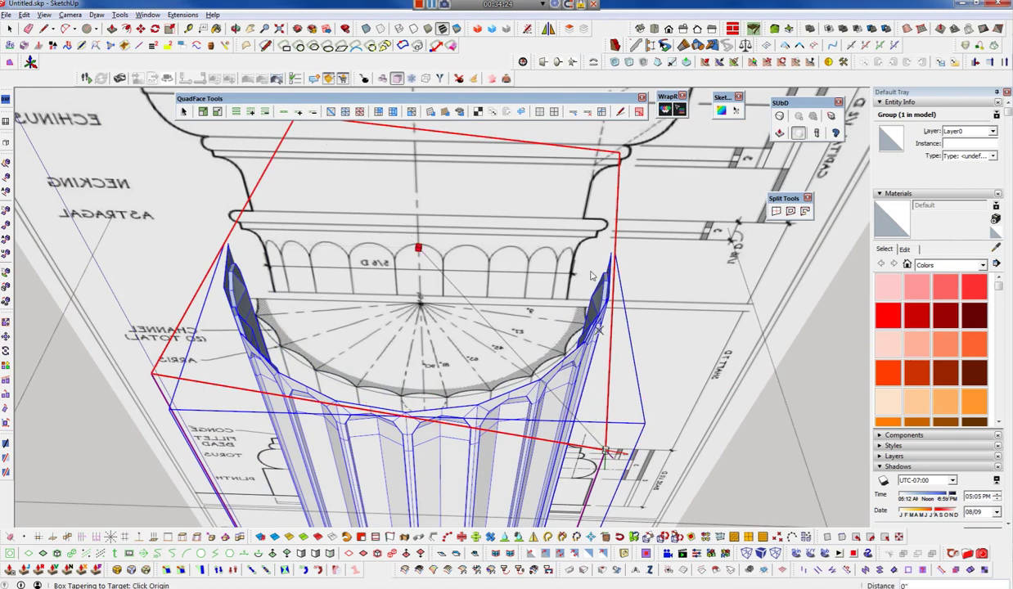
left_click(609, 252)
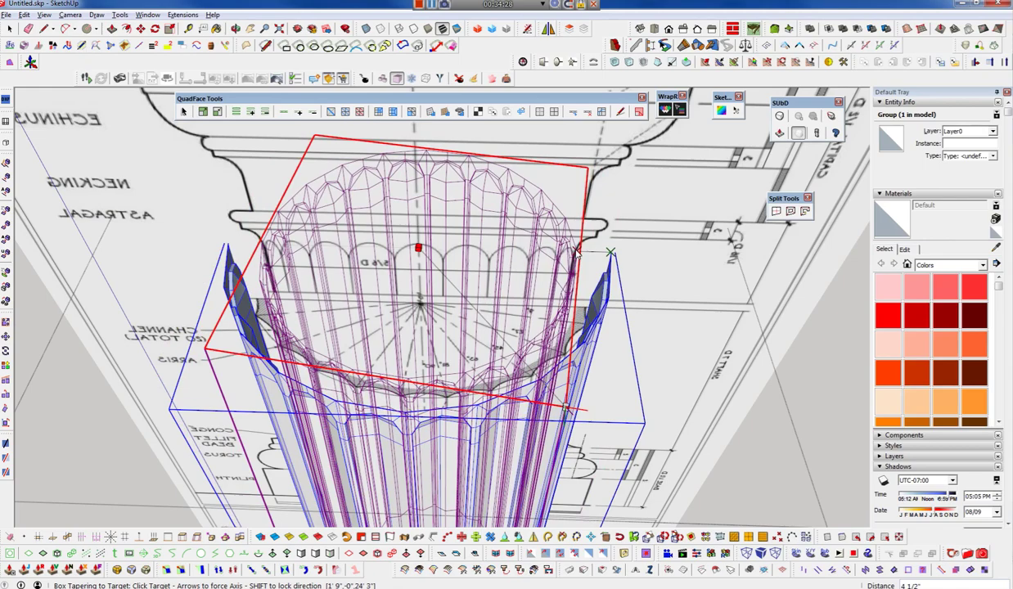
left_click(577, 255)
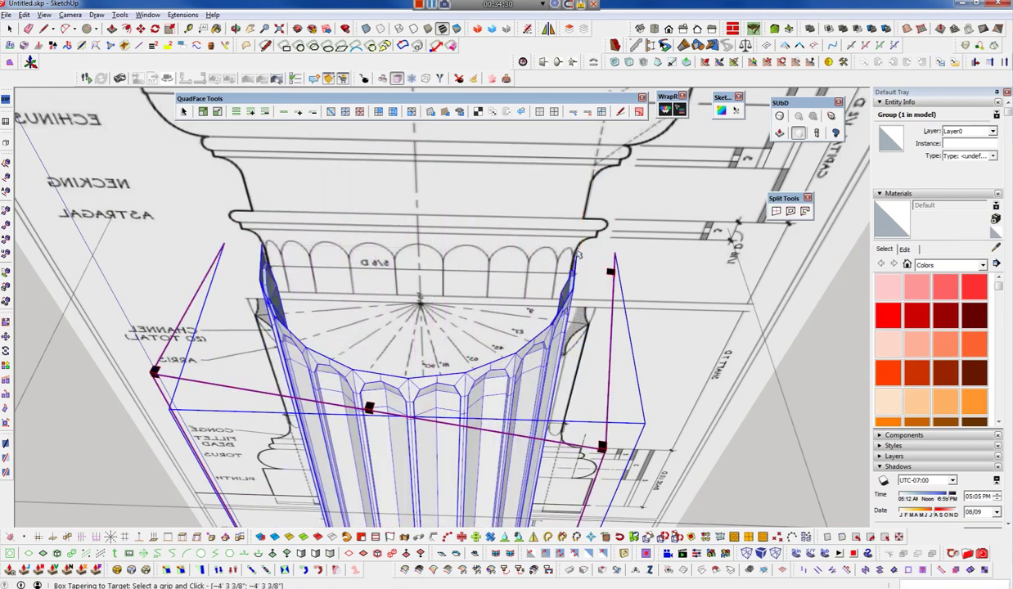
middle_click_drag(626, 364, 358, 292)
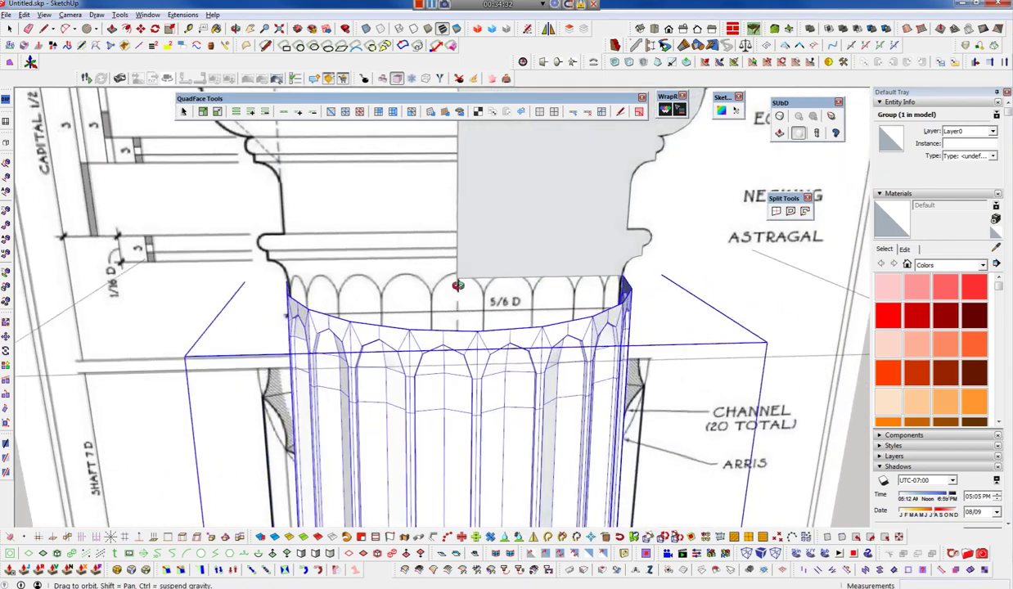
- Move the capital profile face onto the shaft's top edge
scroll(359, 292, "up", 2)
scroll(637, 309, "up", 3)
scroll(708, 360, "up", 3)
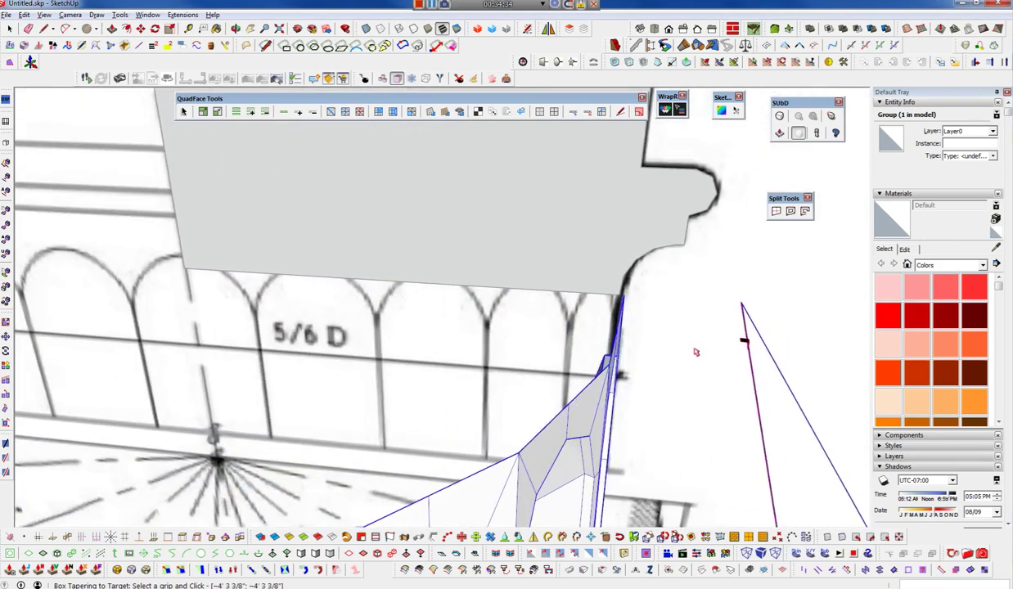
scroll(609, 246, "up", 3)
scroll(608, 246, "down", 1)
scroll(602, 253, "down", 1)
key("space")
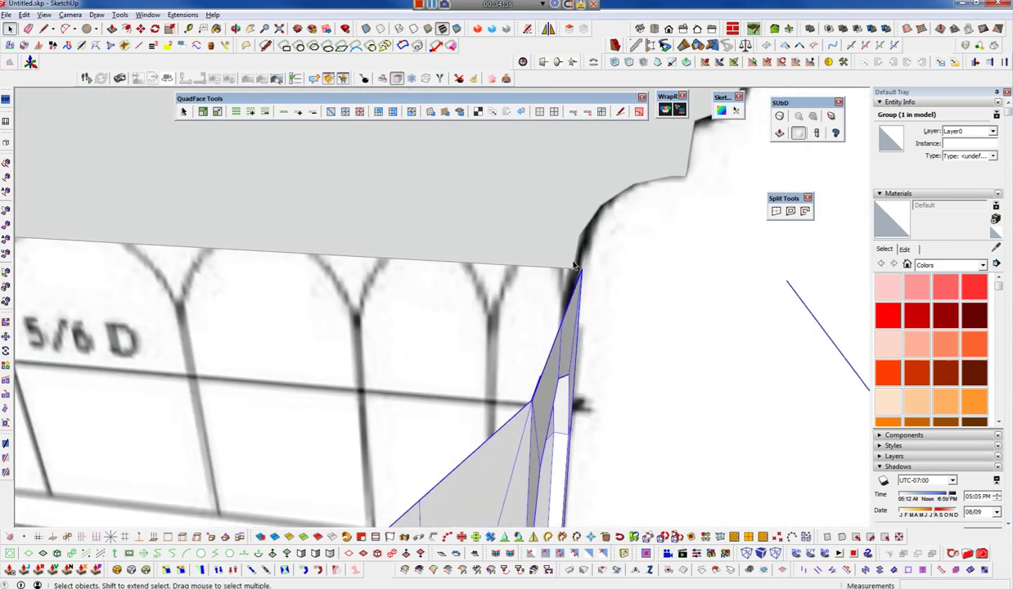
left_click(577, 268)
key("m")
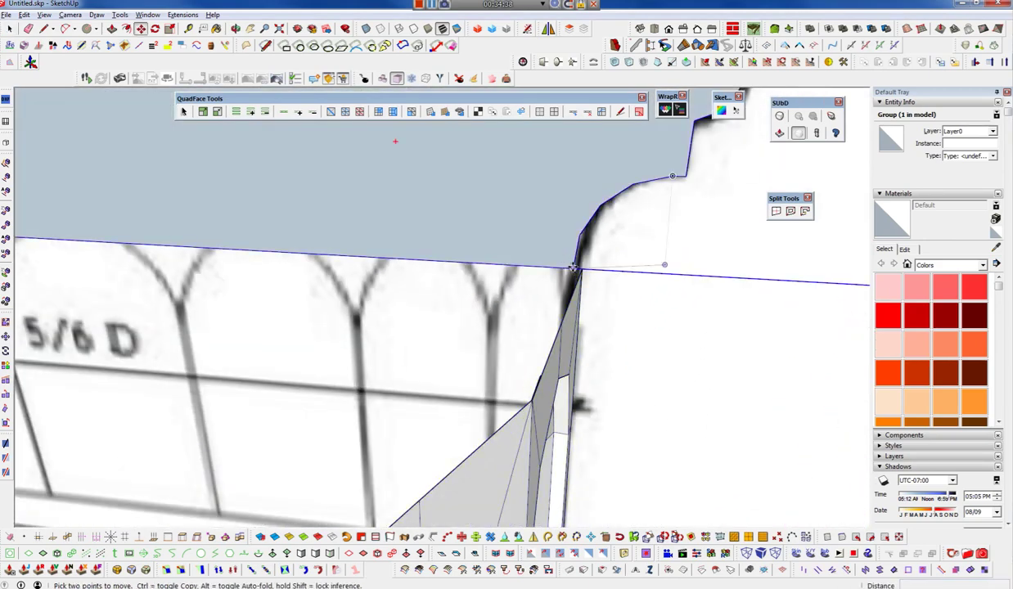
scroll(654, 233, "down", 1)
scroll(668, 237, "down", 2)
scroll(666, 243, "down", 2)
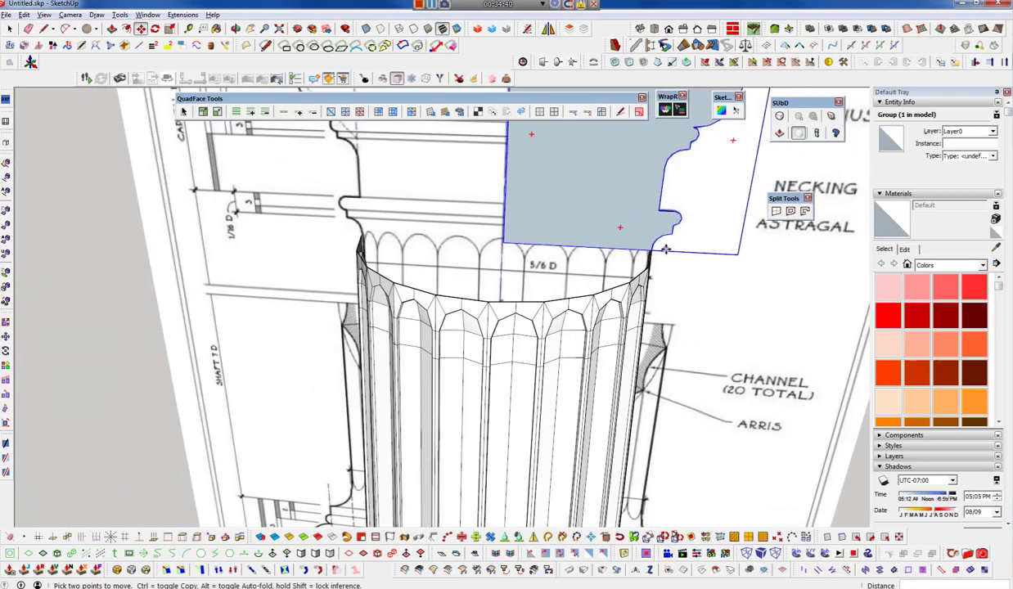
key("space")
- Enter the column group and triple-click to select all the shaft geometry
scroll(609, 387, "down", 2)
scroll(540, 319, "down", 2)
scroll(474, 237, "down", 1)
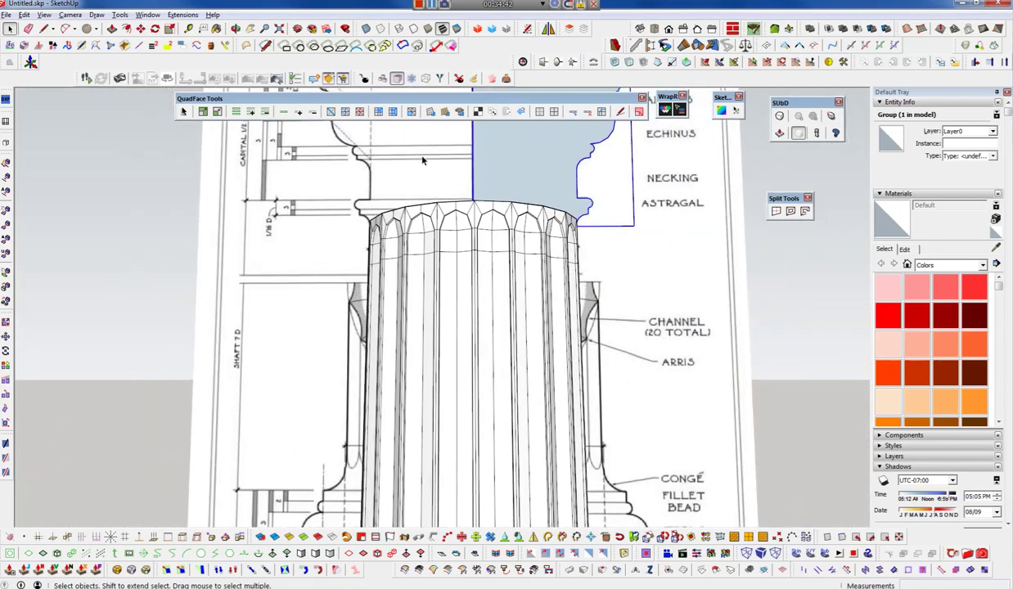
scroll(433, 188, "down", 1)
middle_click_drag(426, 175, 483, 238)
scroll(488, 245, "up", 4)
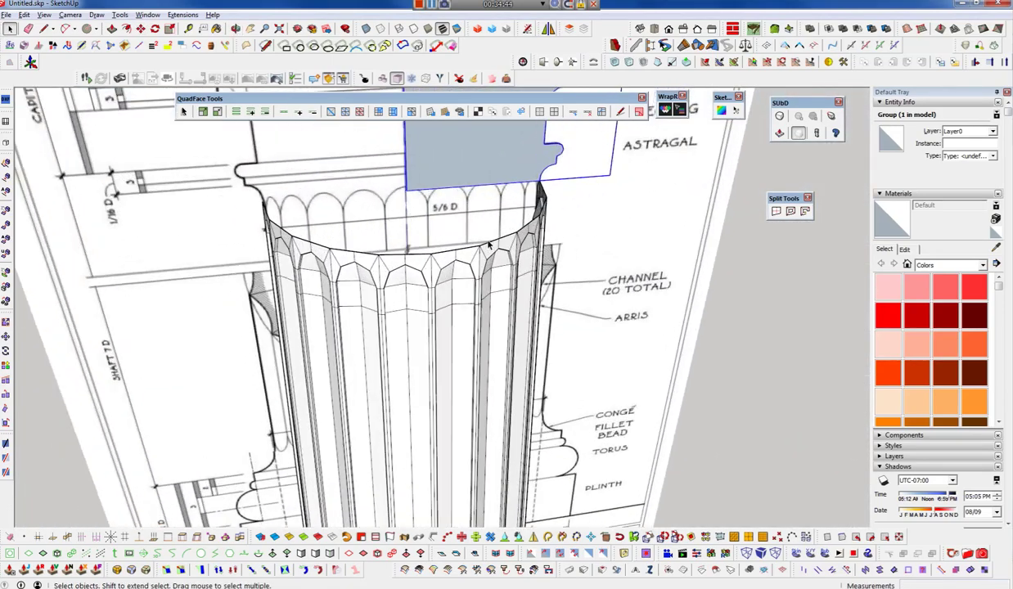
left_click(488, 245)
double_click(491, 245)
left_click(494, 245)
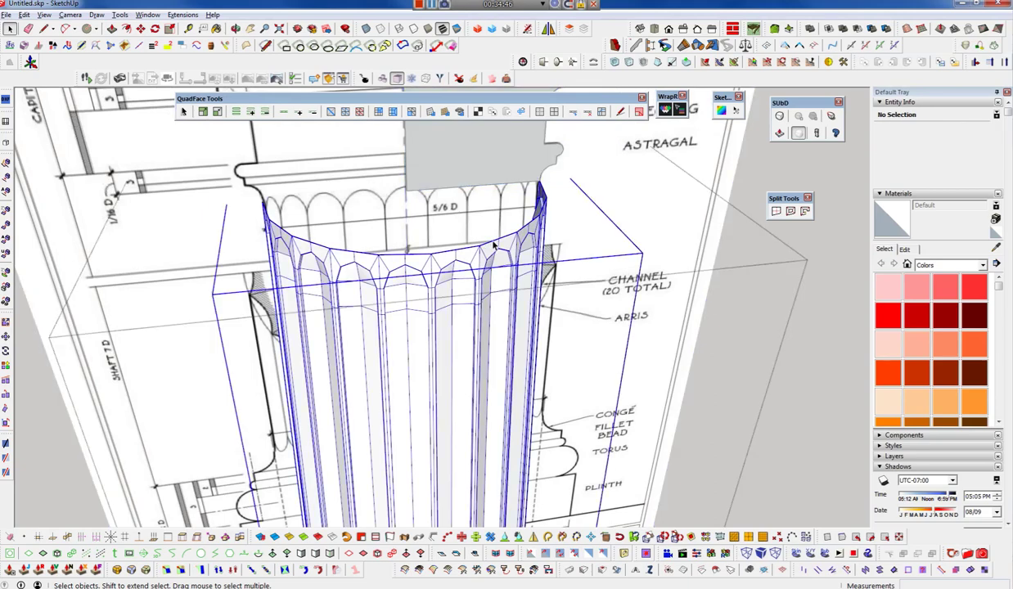
double_click(493, 244)
left_click(491, 245)
middle_click_drag(491, 245, 491, 295)
triple_click(491, 292)
- Keep only the border edges and isolate the 40-segment top rim circle
right_click(486, 278)
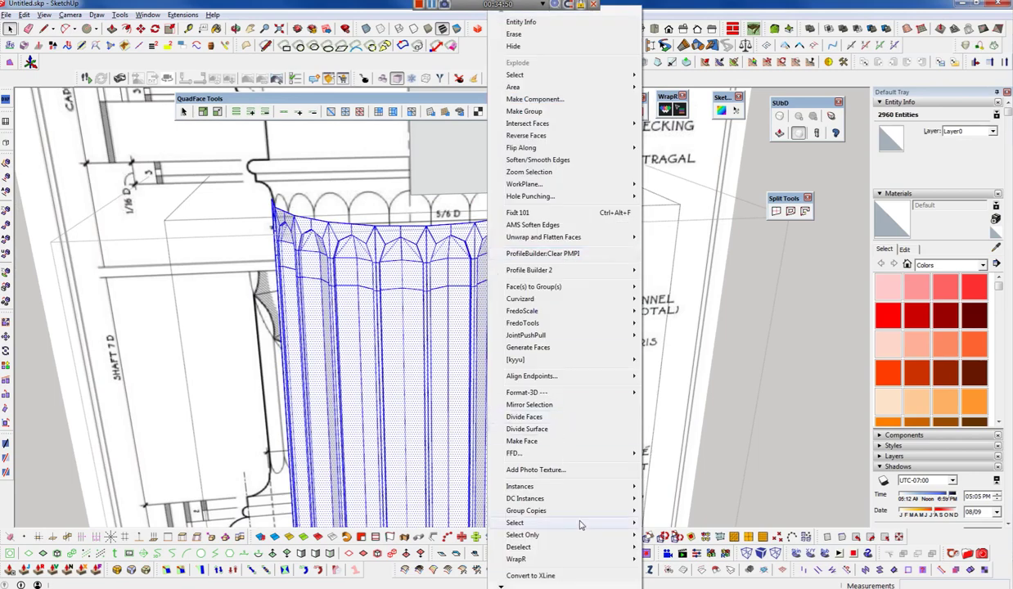
mouse_move(523, 535)
left_click(689, 527)
mouse_move(690, 528)
middle_mouse_down()
mouse_move(538, 419)
mouse_move(562, 243)
middle_mouse_up()
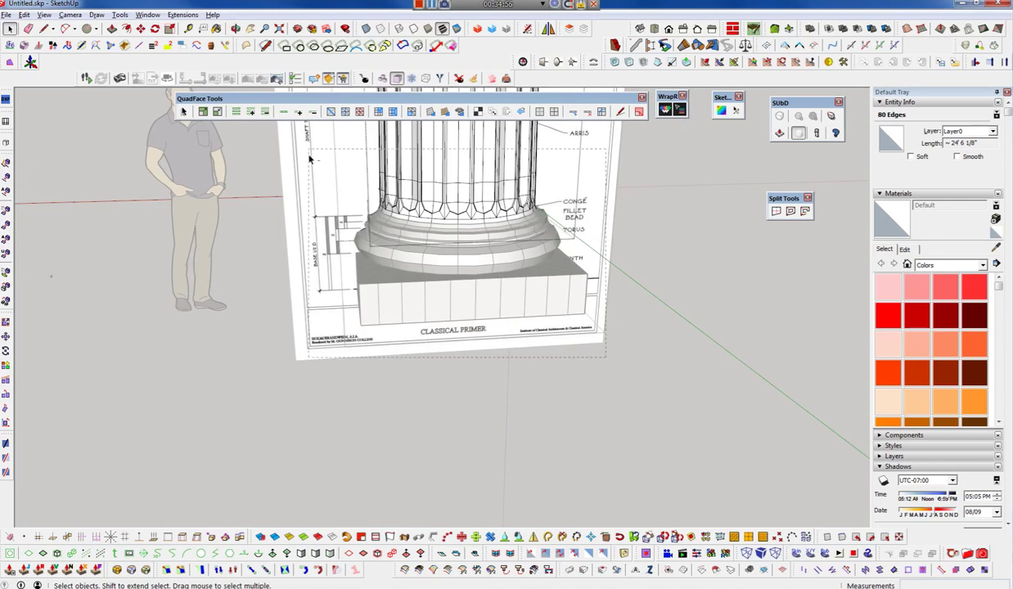
key("shift+z")
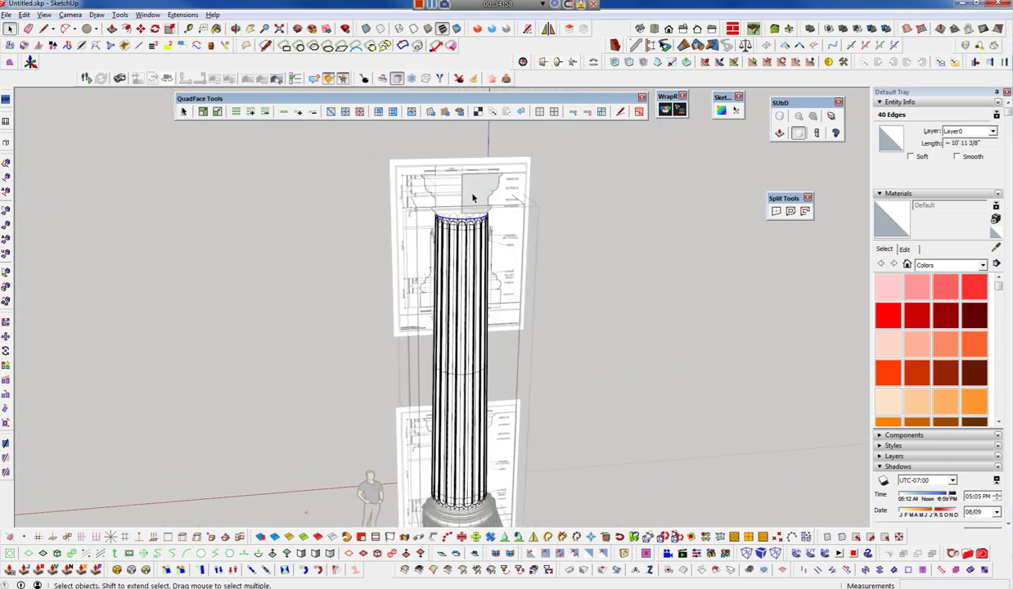
- Open the capital profile group beside the rim circle for editing
scroll(473, 197, "up", 3)
scroll(482, 211, "up", 3)
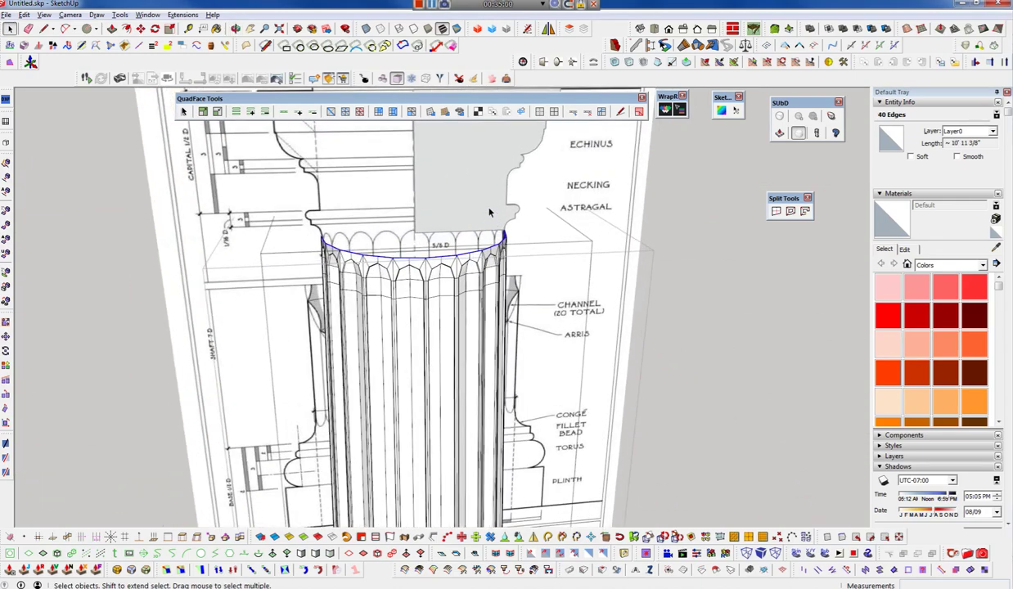
double_click(488, 214)
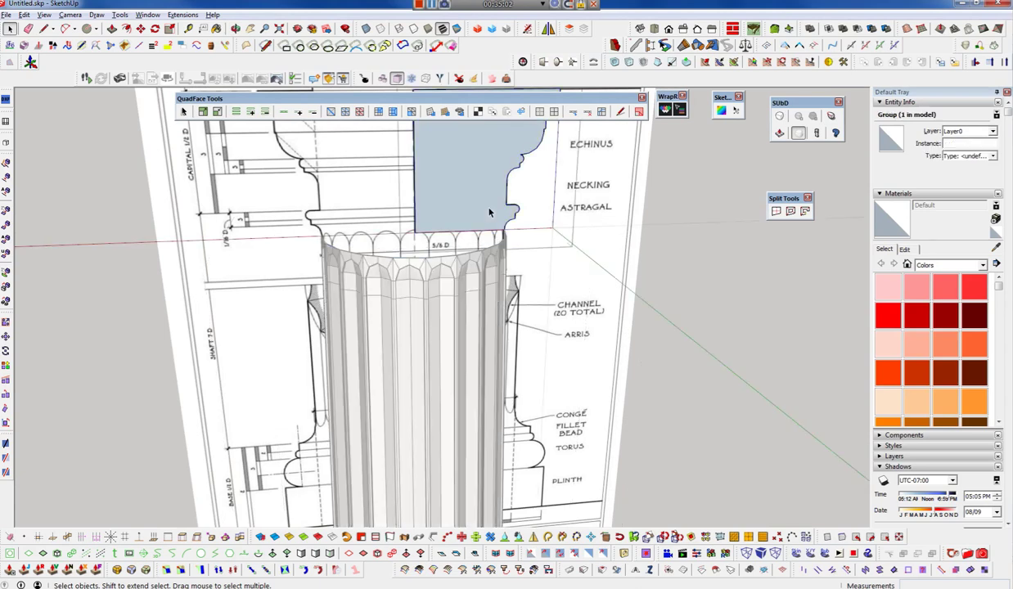
mouse_move(476, 223)
middle_mouse_down()
mouse_move(477, 208)
mouse_move(555, 211)
mouse_move(403, 197)
mouse_move(800, 243)
mouse_move(506, 208)
middle_mouse_up()
scroll(409, 226, "up", 2)
scroll(437, 250, "up", 2)
mouse_move(436, 250)
middle_mouse_down()
mouse_move(737, 260)
mouse_move(436, 245)
middle_mouse_up()
- Sweep the capital profile around the rim circle with Follow Me
left_click(436, 242)
key("p")
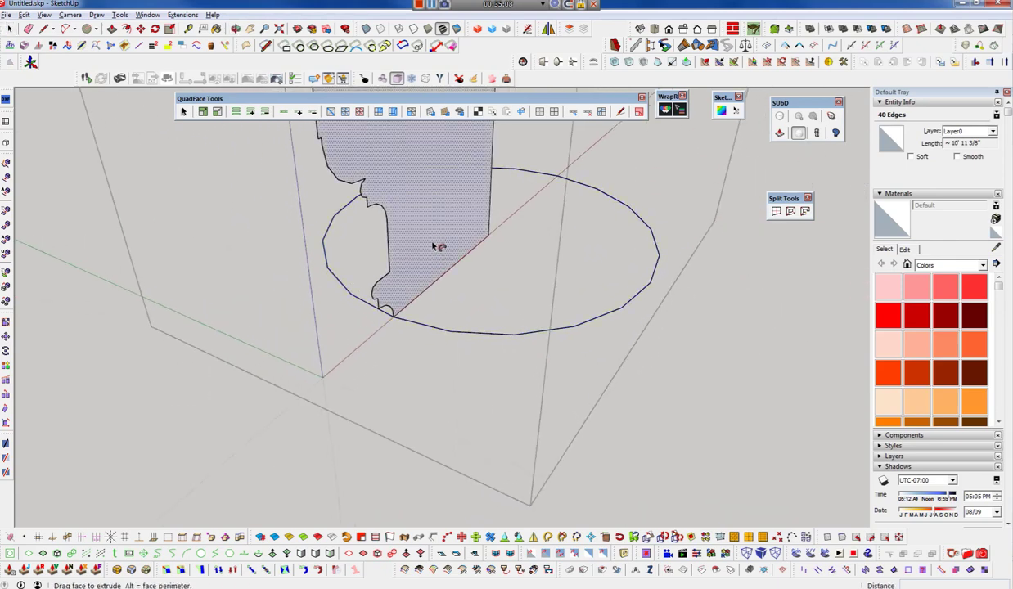
mouse_move(649, 357)
middle_mouse_down()
mouse_move(635, 320)
mouse_move(335, 233)
mouse_move(482, 320)
middle_mouse_up()
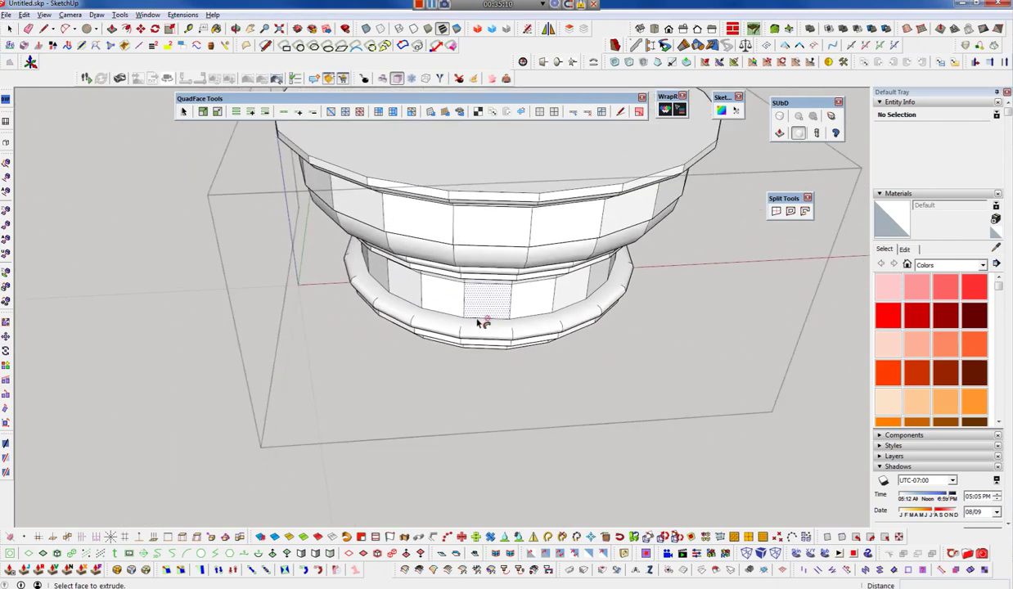
scroll(518, 303, "down", 2)
key("space")
- Delete the lathed capital's inner circular face
mouse_move(498, 187)
middle_mouse_down()
mouse_move(524, 445)
mouse_move(521, 339)
middle_mouse_up()
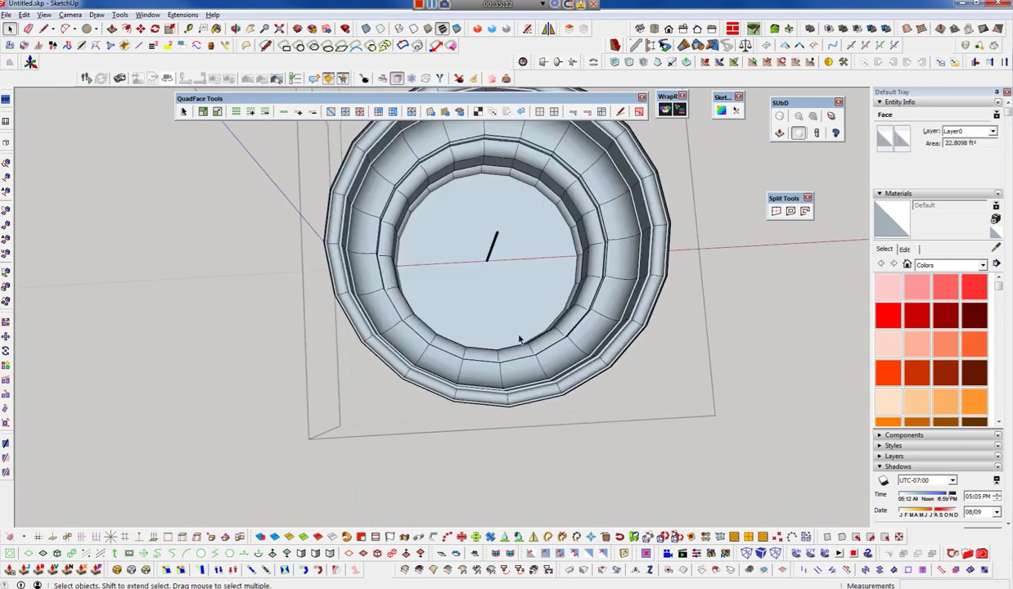
left_click(507, 308)
key("Delete")
- Select all the capital geometry, run CleanUp, and inspect the result
mouse_move(531, 380)
middle_mouse_down()
mouse_move(617, 156)
mouse_move(290, 187)
mouse_move(287, 125)
mouse_move(350, 219)
mouse_move(527, 332)
middle_mouse_up()
scroll(509, 304, "up", 3)
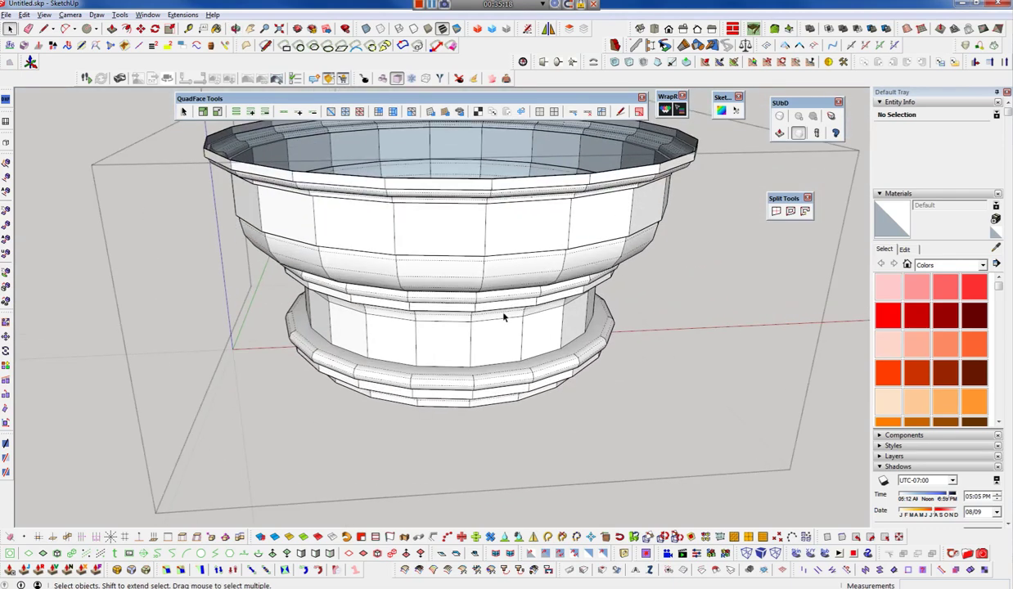
scroll(504, 313, "up", 2)
triple_click(503, 331)
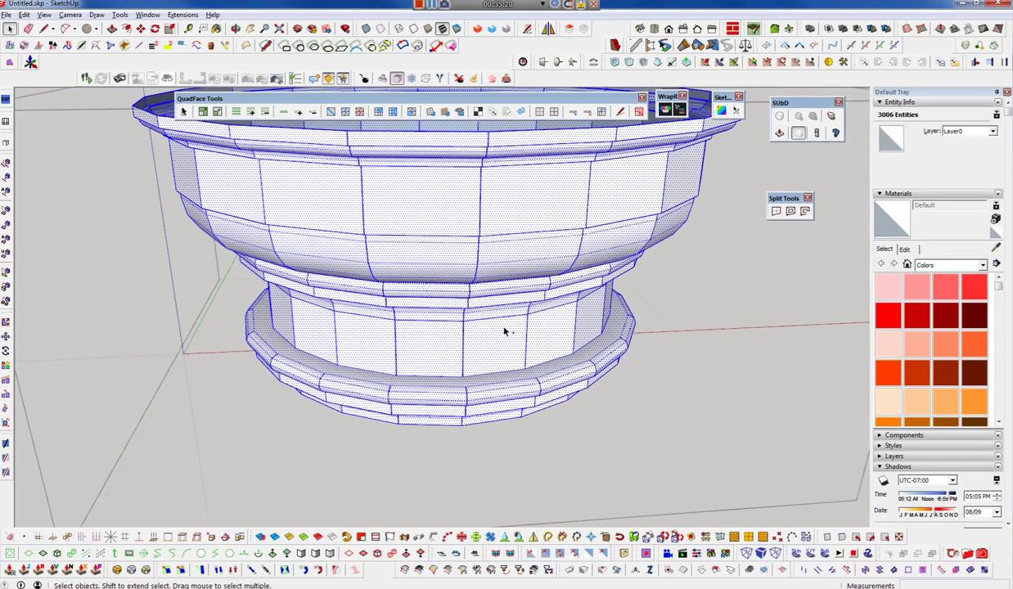
left_click(536, 361)
mouse_move(525, 366)
middle_mouse_down()
mouse_move(506, 409)
mouse_move(517, 424)
middle_mouse_up()
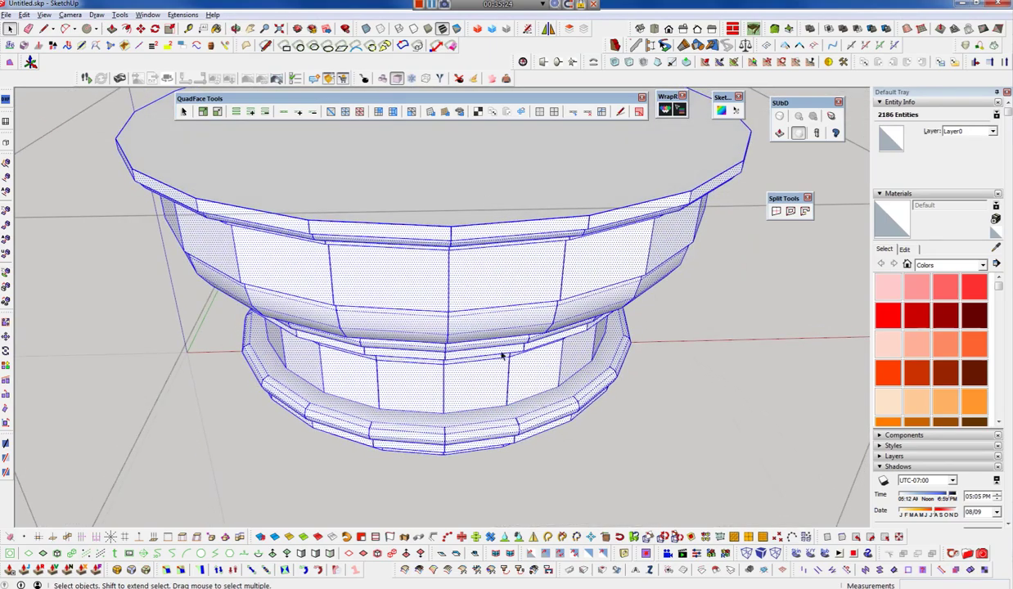
mouse_move(499, 440)
middle_mouse_down()
mouse_move(463, 310)
mouse_move(518, 154)
mouse_move(480, 357)
middle_mouse_up()
key("space")
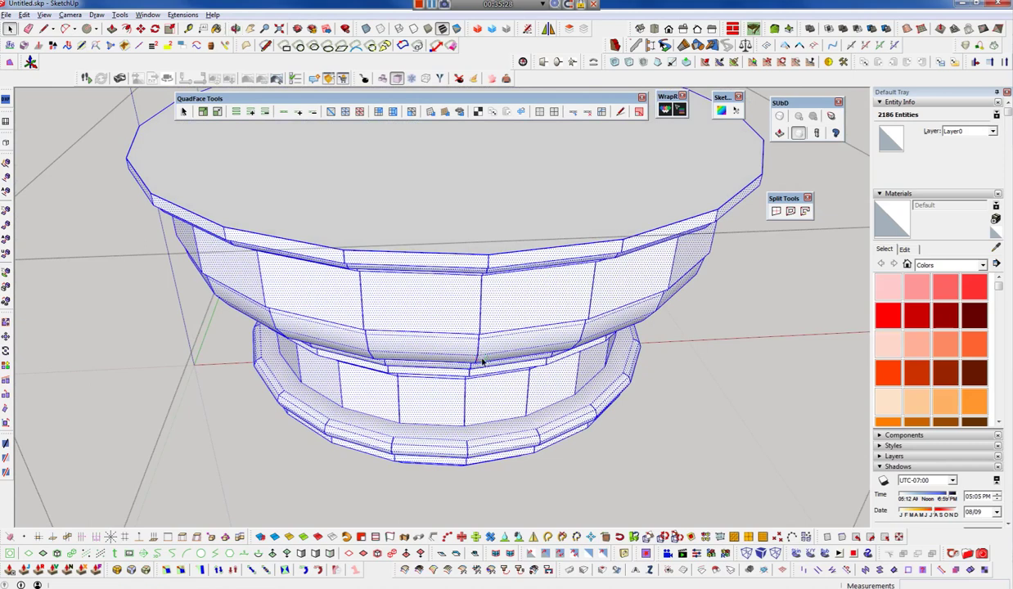
key("v")
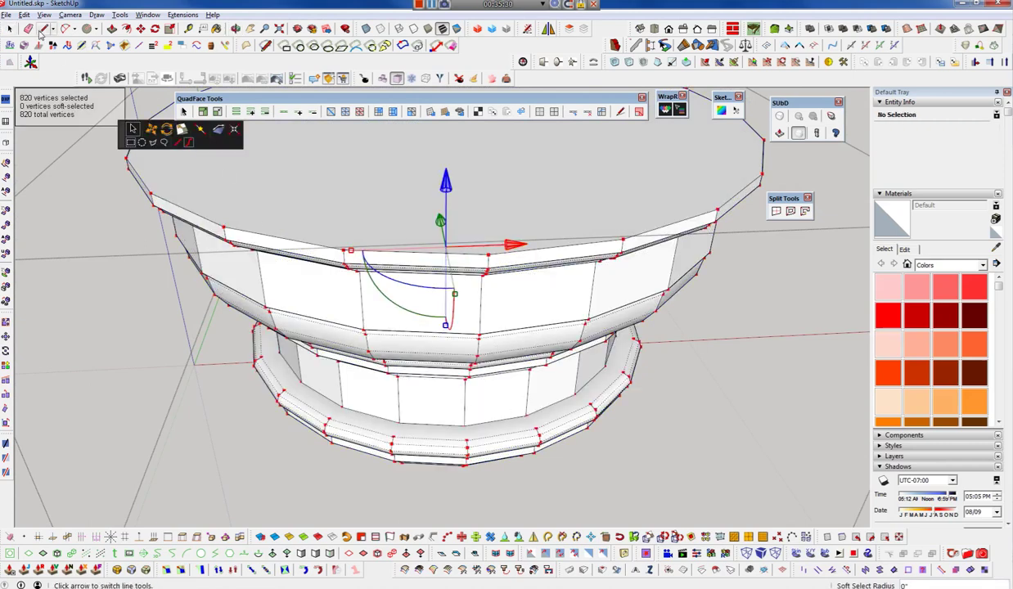
- Close Vertex Tools and delete the capital's flat cap face
key("space")
middle_click_drag(118, 118, 579, 380)
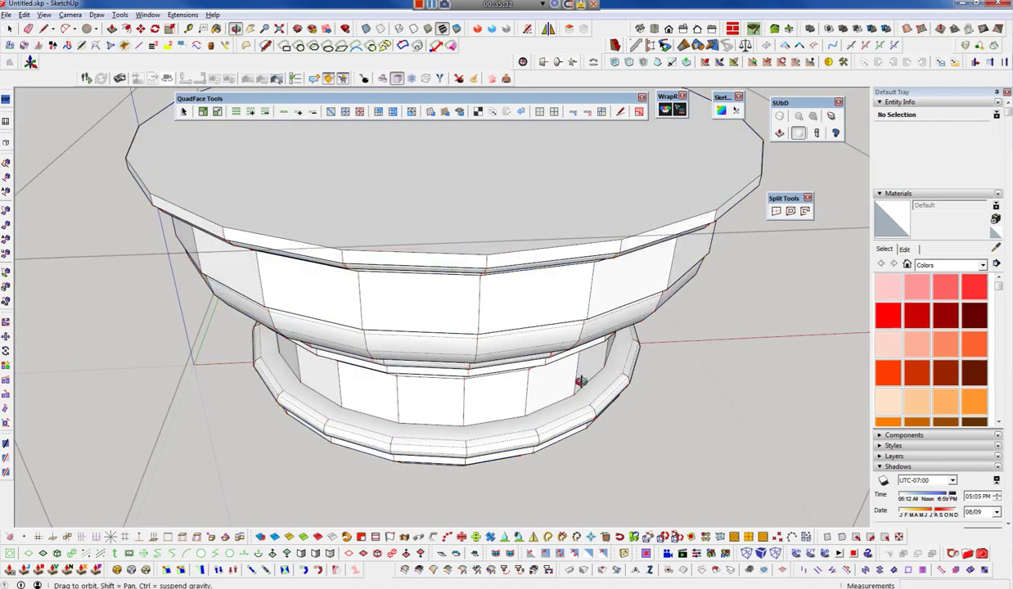
key("ctrl+a")
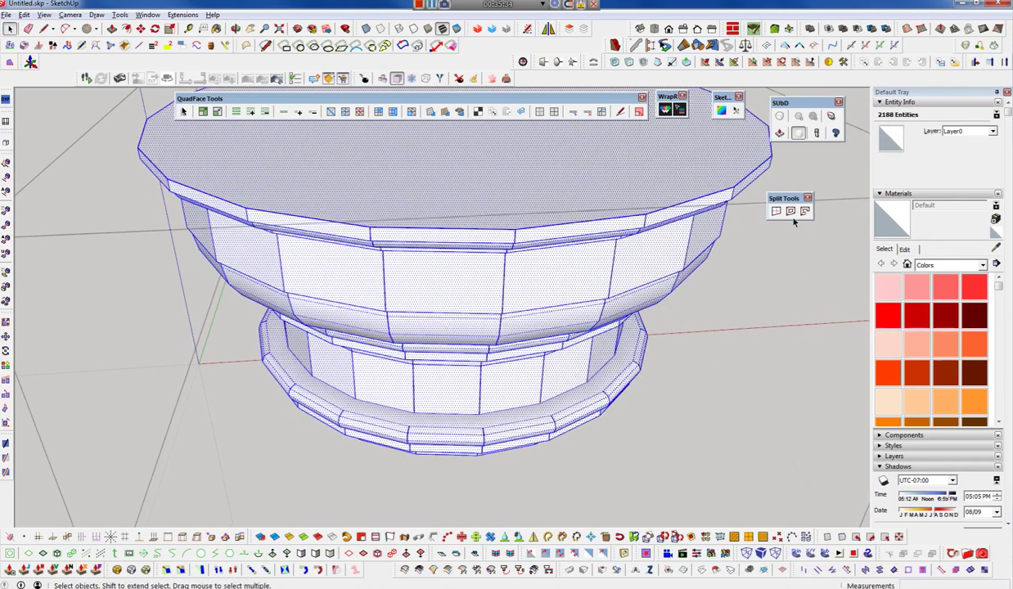
left_click(483, 416)
key("o")
mouse_move(507, 414)
left_mouse_down()
mouse_move(475, 210)
mouse_move(474, 174)
mouse_move(502, 148)
left_mouse_up()
key("space")
left_click(481, 270)
mouse_move(481, 270)
middle_mouse_down()
mouse_move(515, 372)
mouse_move(517, 519)
middle_mouse_up()
key("Delete")
scroll(456, 371, "down", 3)
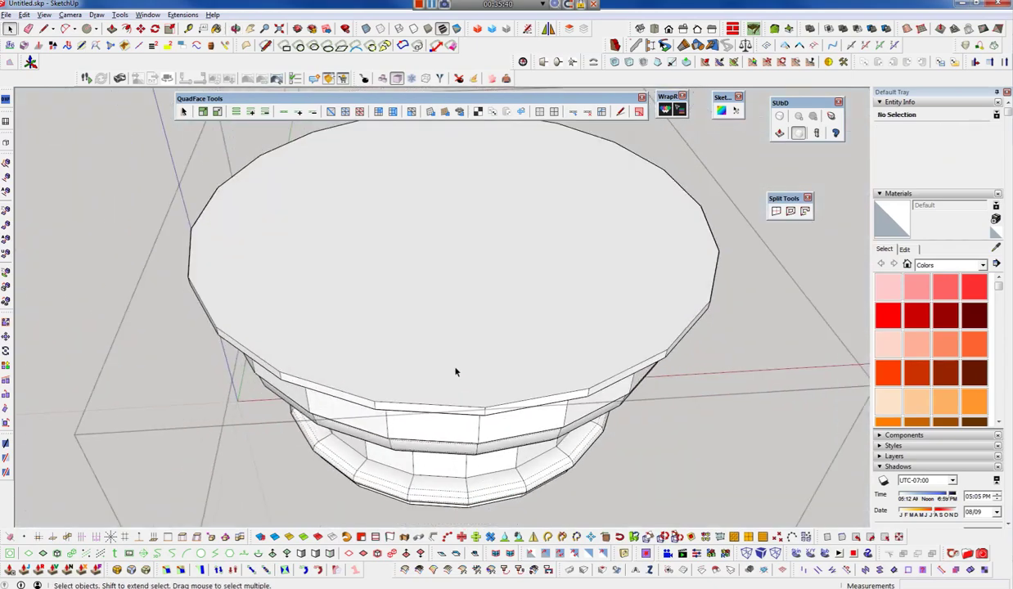
- Select one capital edge and expand it to all edge loops with QuadFace Select Loop
mouse_move(456, 372)
middle_mouse_down()
mouse_move(471, 171)
mouse_move(439, 174)
middle_mouse_up()
scroll(460, 353, "up", 3)
scroll(461, 364, "up", 2)
mouse_move(463, 373)
middle_mouse_down()
mouse_move(480, 511)
mouse_move(458, 362)
middle_mouse_up()
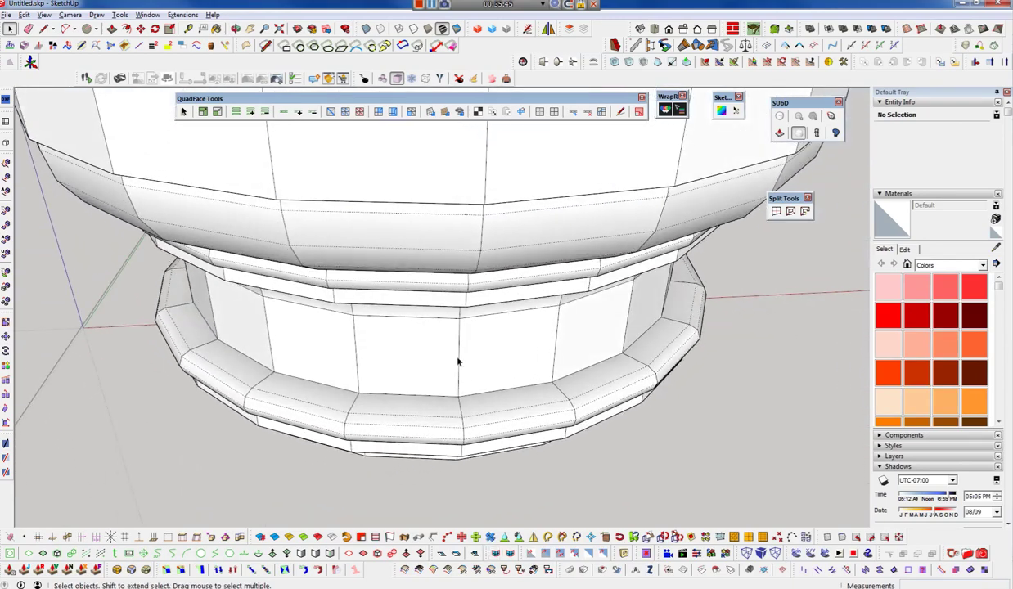
left_click(481, 411)
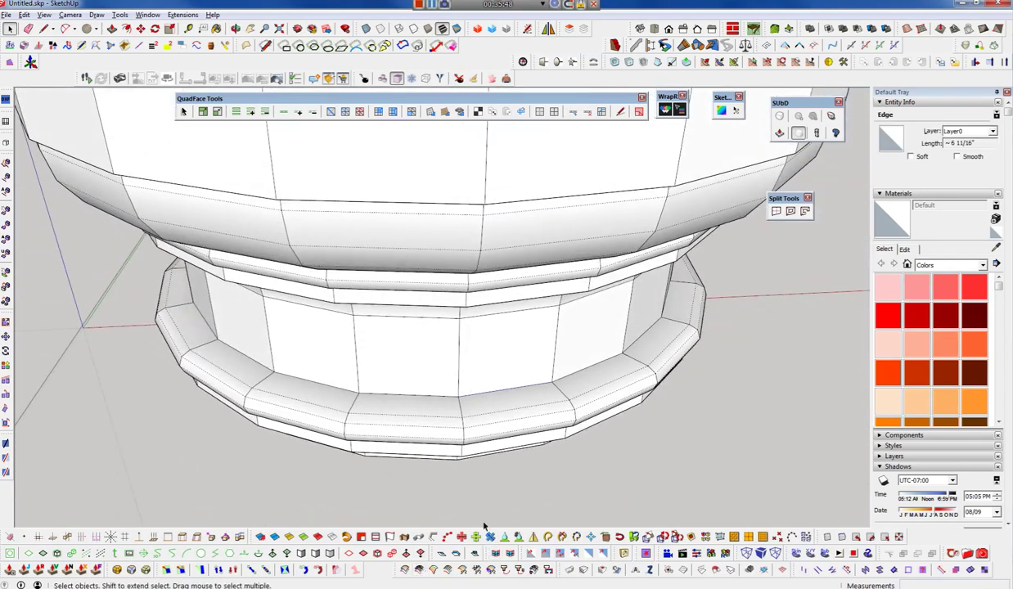
left_click(284, 113)
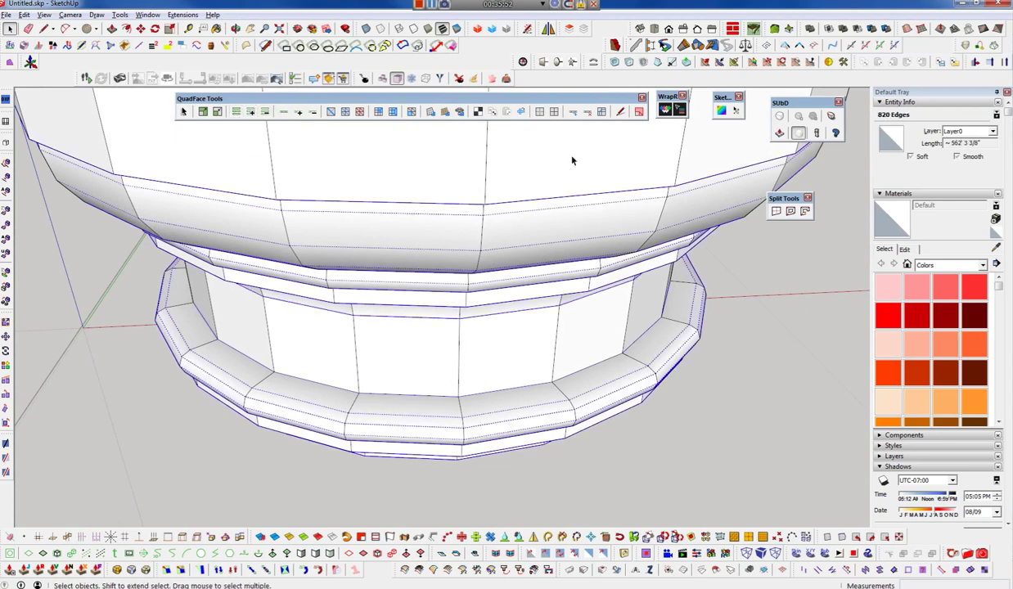
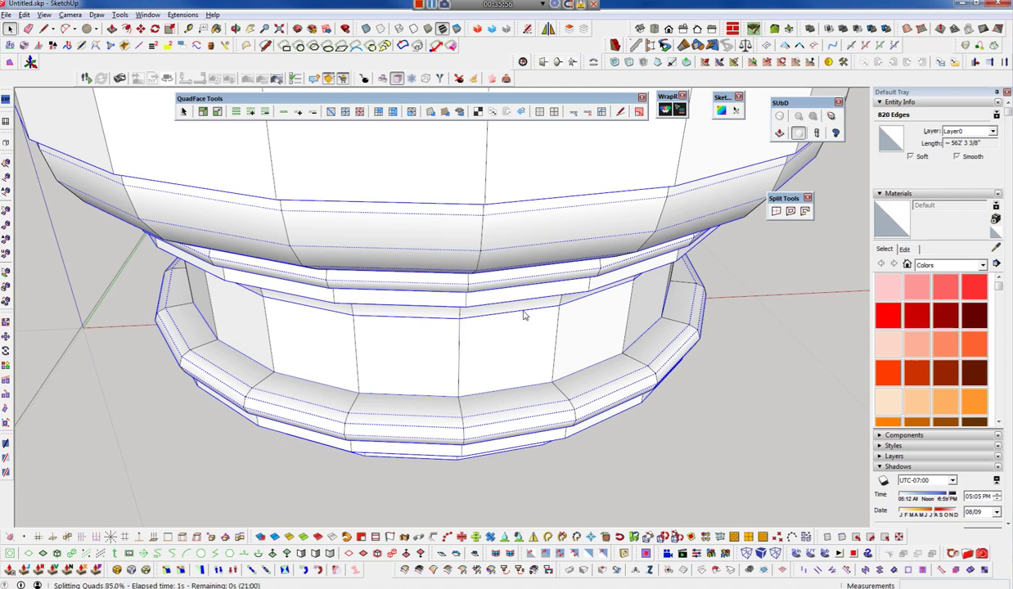
- Tilt the view to look down into the bowl and start offsetting its top rim inward
scroll(526, 313, "down", 2)
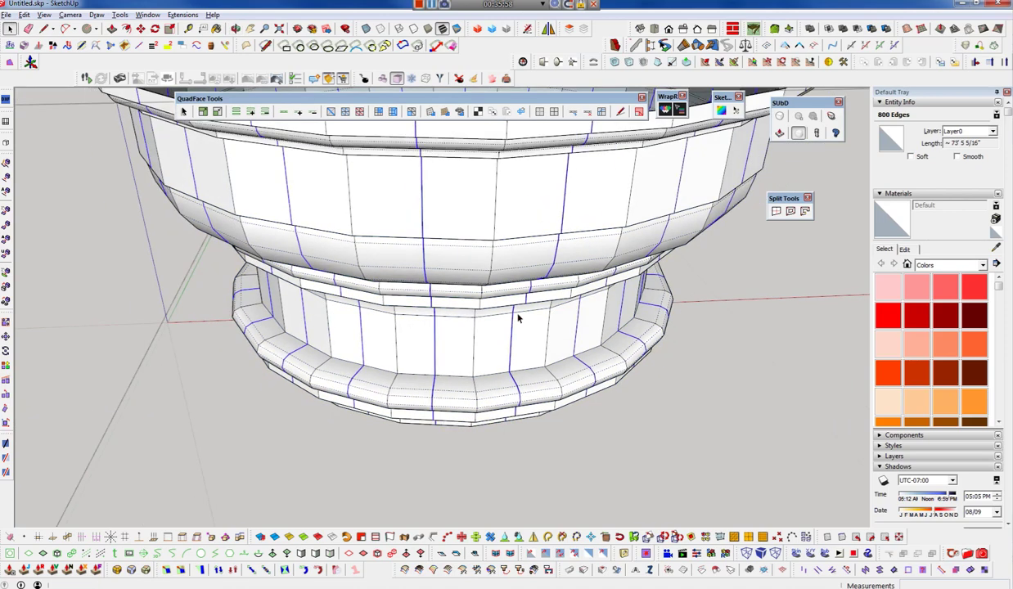
scroll(520, 316, "down", 3)
mouse_move(486, 346)
middle_mouse_down()
mouse_move(553, 339)
mouse_move(548, 215)
middle_mouse_up()
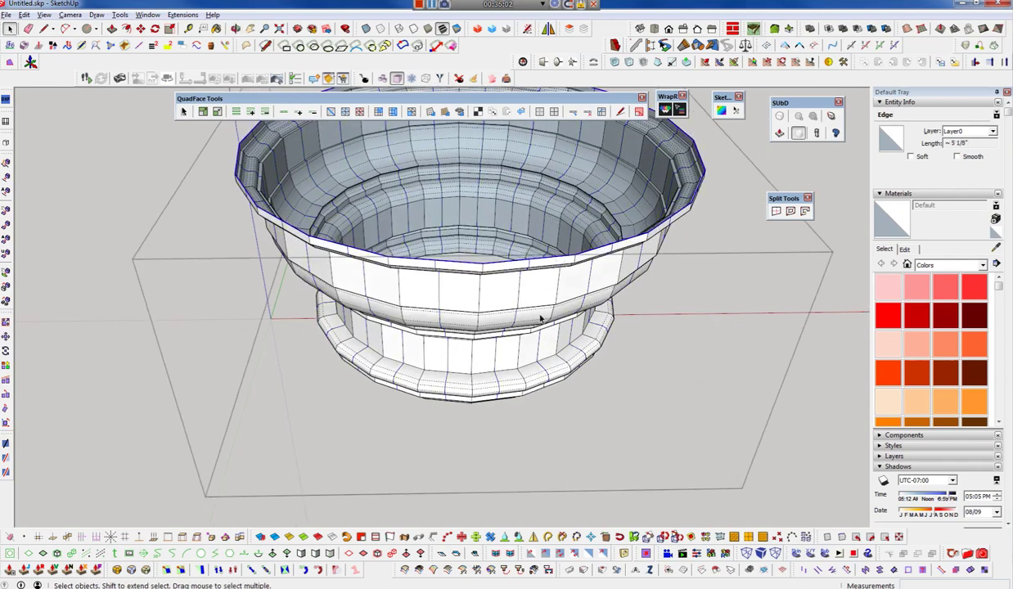
scroll(540, 318, "down", 2)
scroll(492, 380, "up", 1)
scroll(494, 332, "up", 2)
mouse_move(494, 331)
middle_mouse_down()
mouse_move(521, 338)
mouse_move(536, 294)
mouse_move(515, 376)
mouse_move(524, 401)
middle_mouse_up()
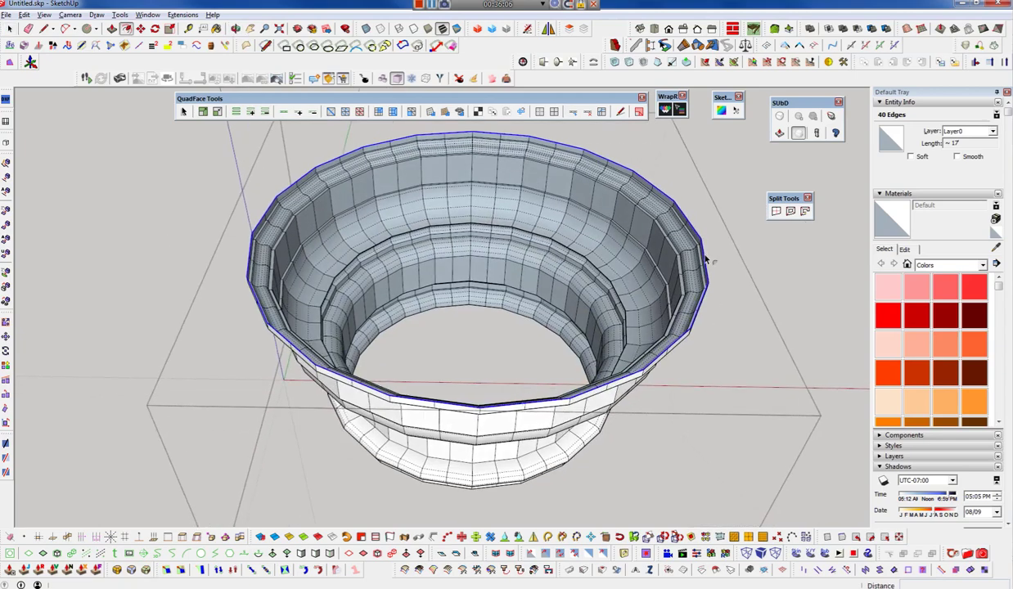
key("f")
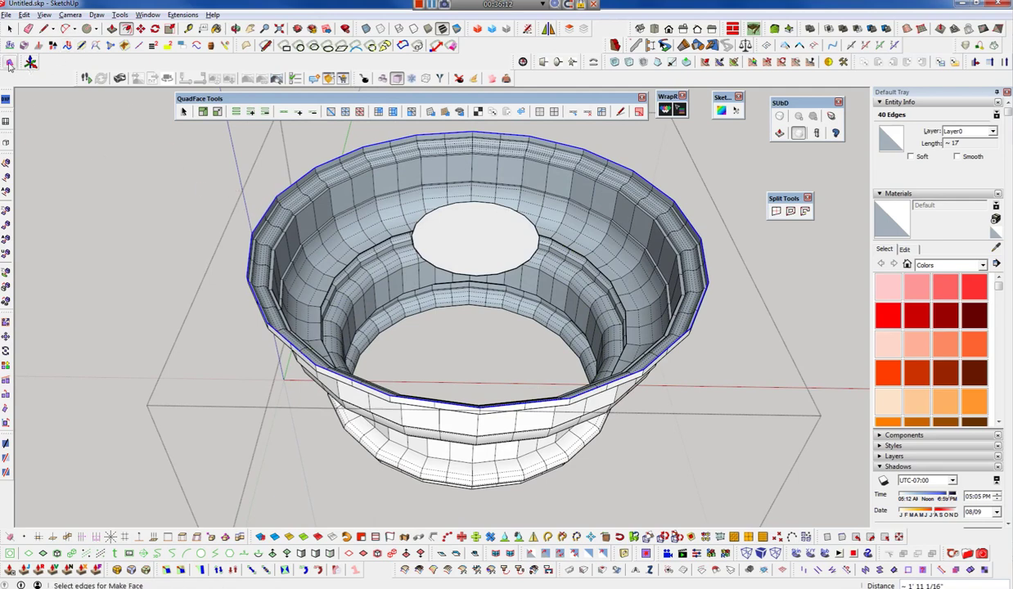
- Commit the rim offset, then scale the inner ellipse down to a tiny circle at 0.18
left_click(452, 477)
middle_click_drag(558, 357, 476, 248)
double_click(479, 234)
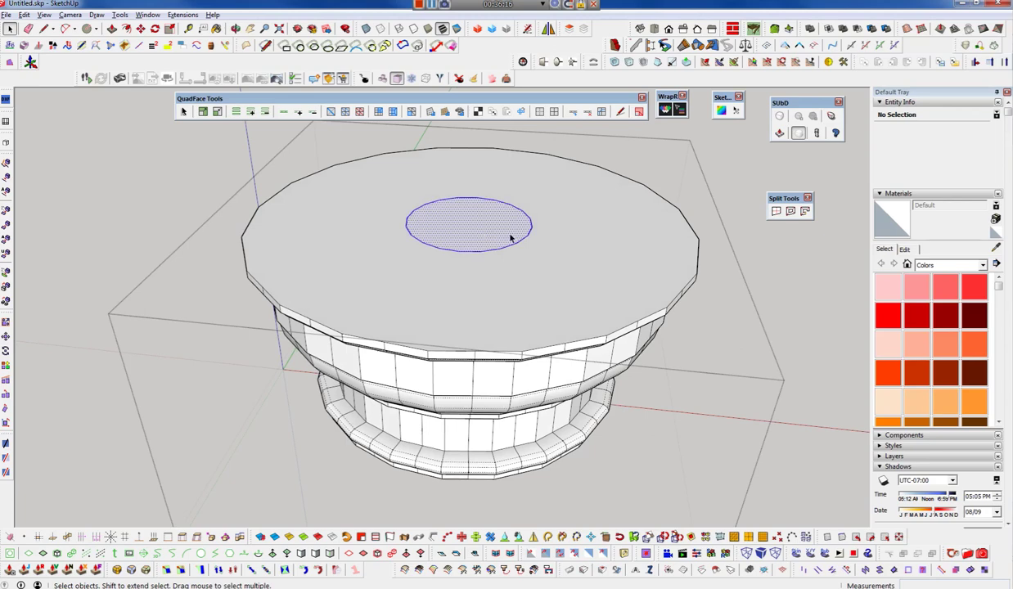
key("s")
left_click_drag(533, 200, 477, 221, "ctrl")
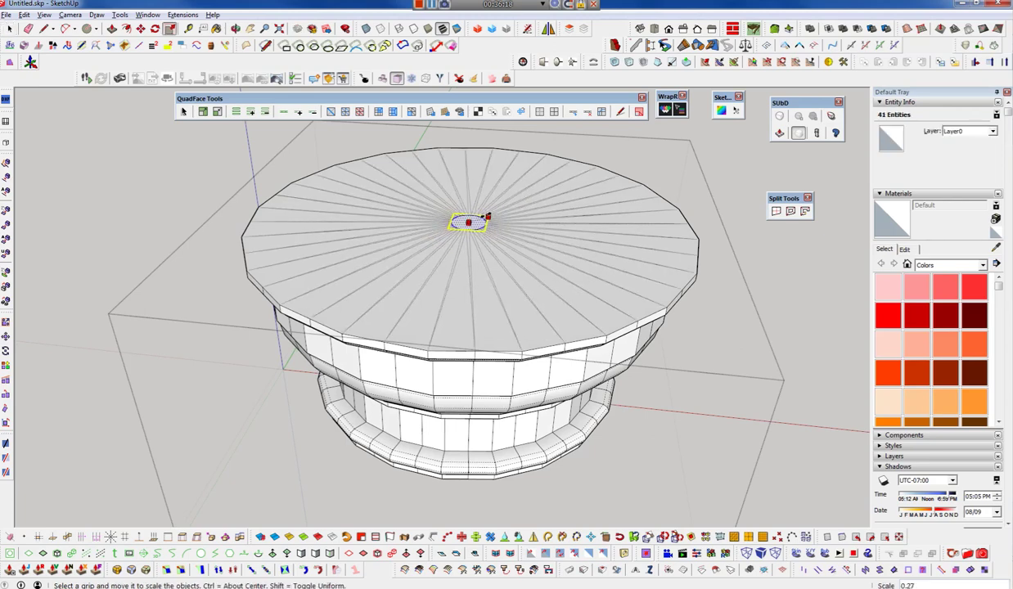
scroll(469, 220, "up", 5)
- Donut-split the capital's top face into 40 radial quads around the central circle, then deselect
key("space")
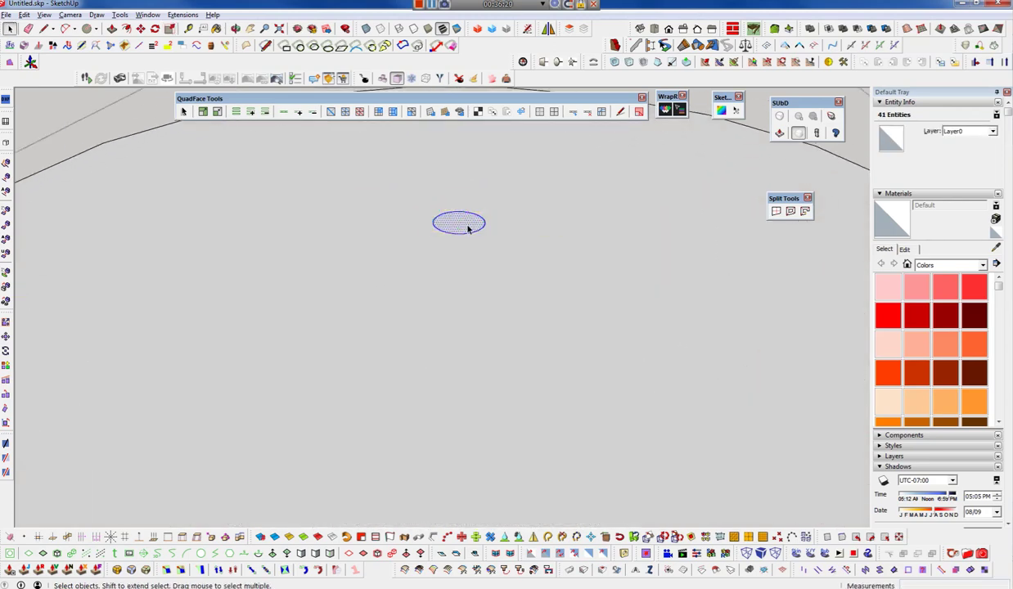
scroll(548, 220, "down", 5)
left_click(531, 248)
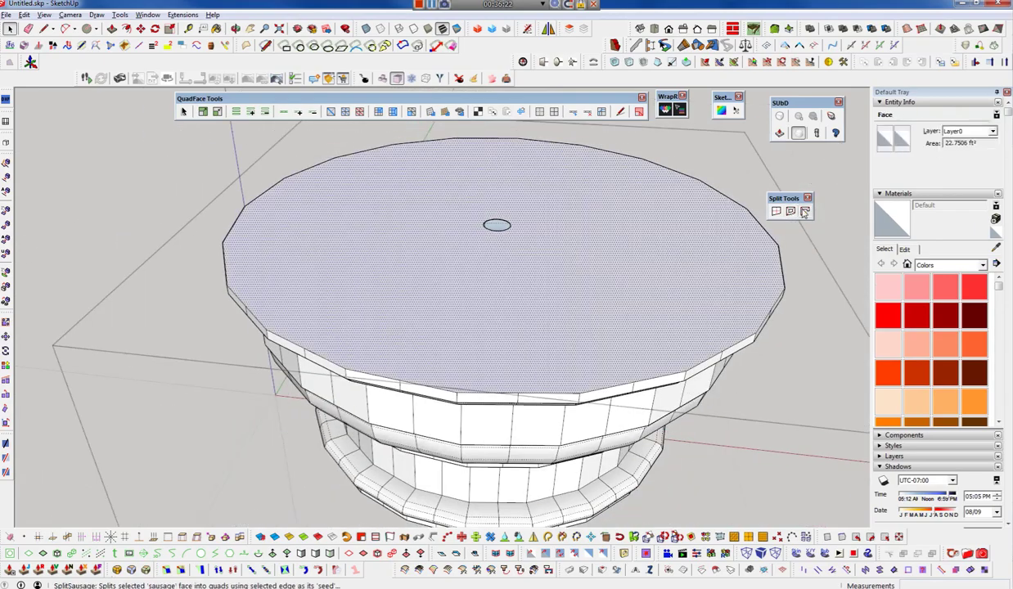
left_click(774, 211)
mouse_move(604, 351)
middle_mouse_down()
mouse_move(579, 134)
mouse_move(531, 303)
mouse_move(570, 383)
middle_mouse_up()
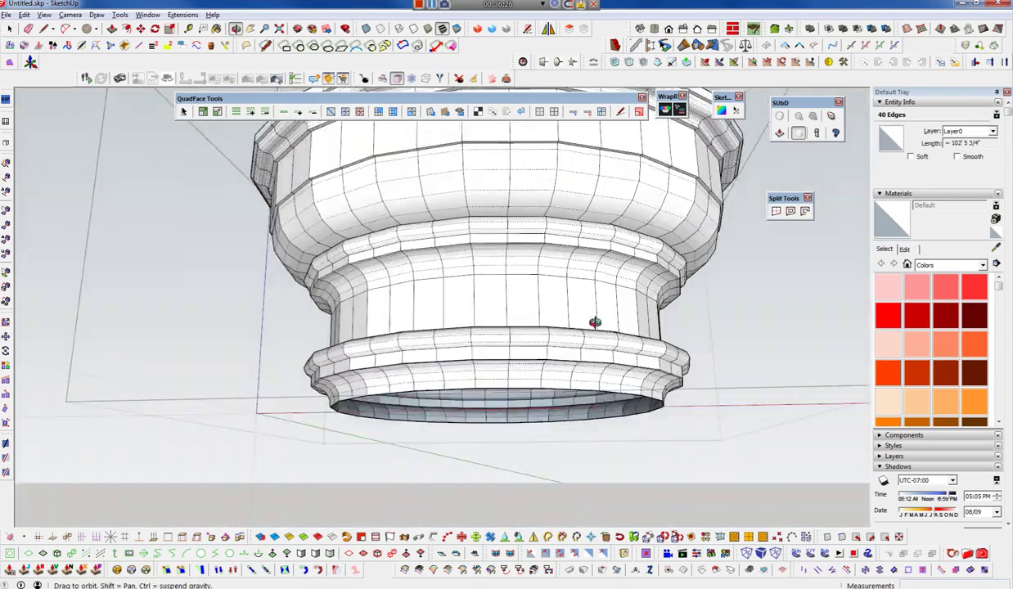
key("ctrl+t")
- Navigate down to the column base and open its group for editing
scroll(570, 383, "down", 3)
scroll(544, 279, "down", 2)
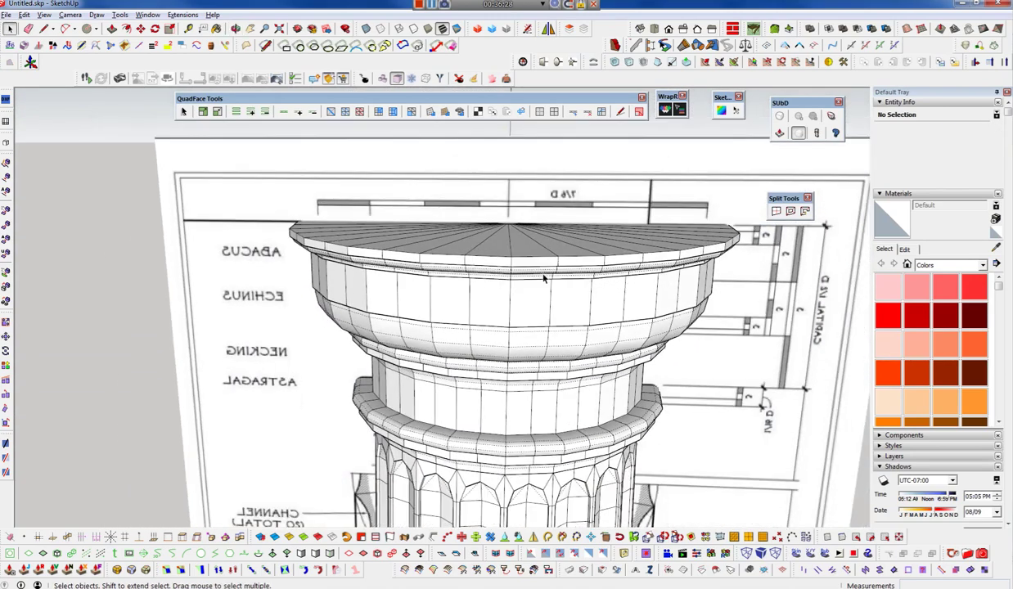
scroll(543, 279, "down", 2)
scroll(543, 279, "down", 2)
scroll(543, 286, "down", 2)
middle_click_drag(544, 385, 523, 353)
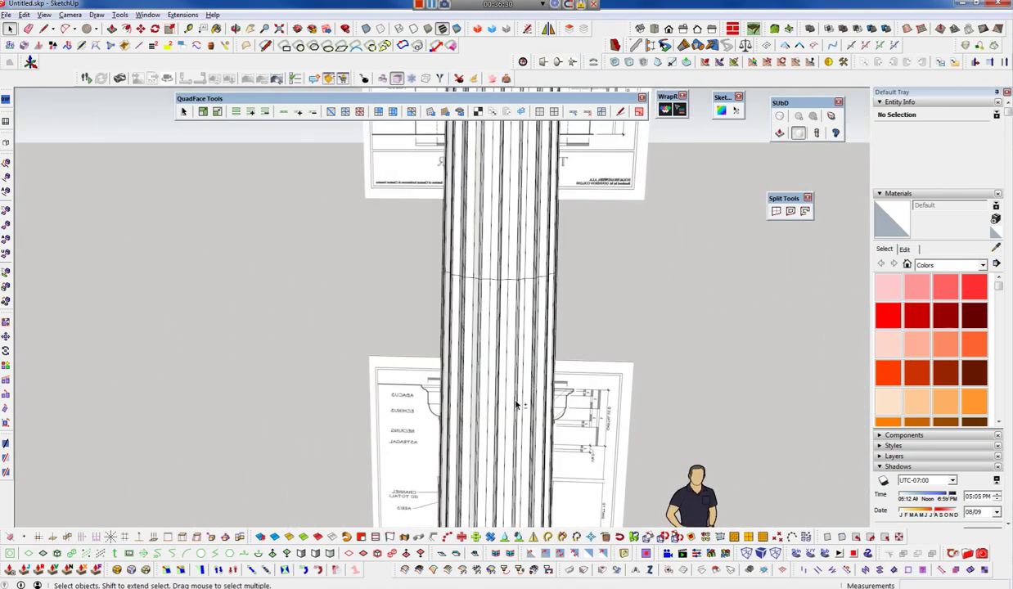
scroll(551, 251, "up", 2)
scroll(552, 251, "up", 2)
middle_click_drag(551, 251, 633, 222)
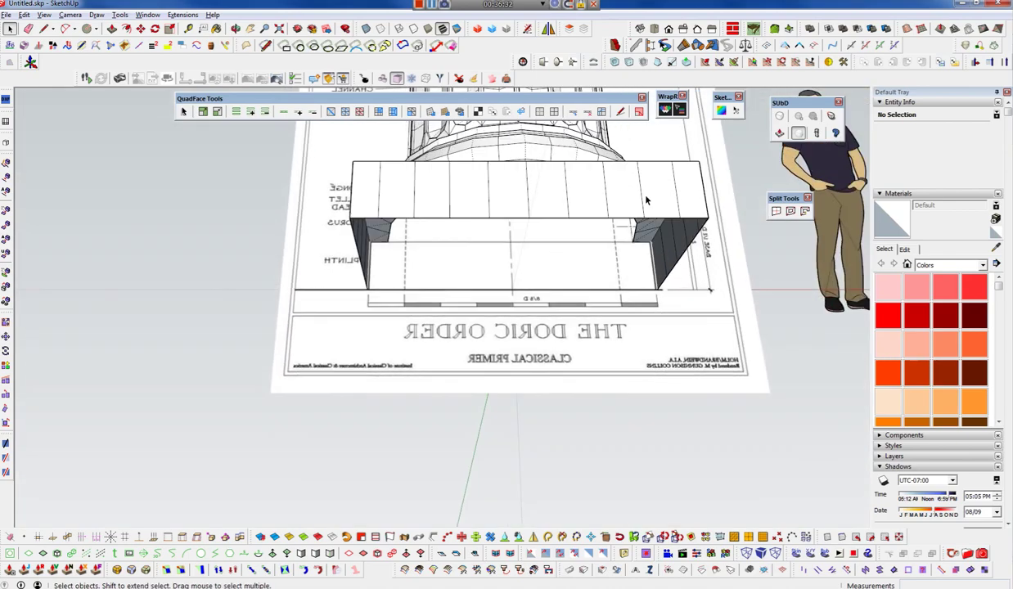
left_click(632, 223)
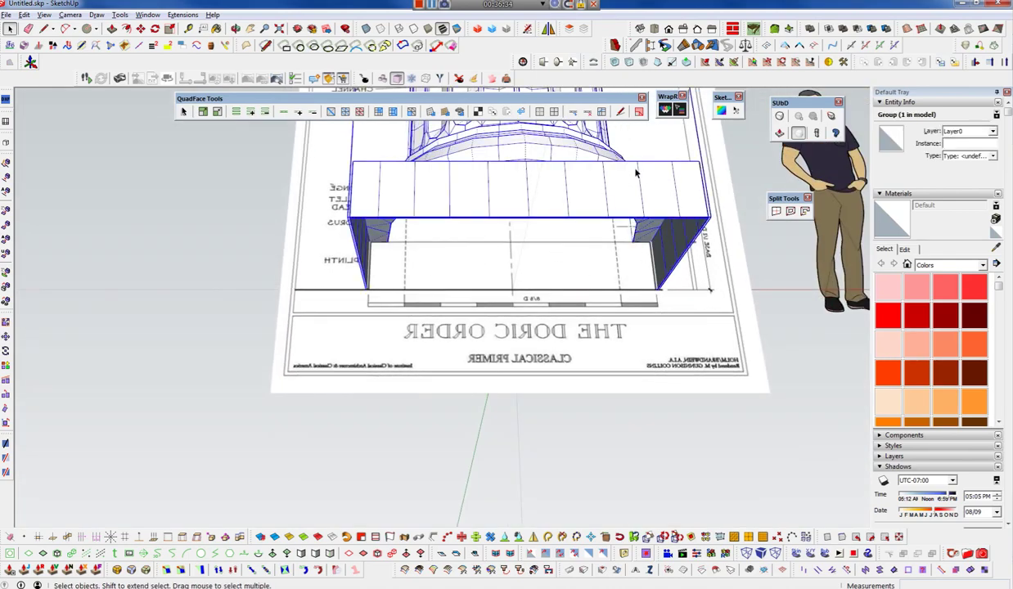
middle_click_drag(635, 172, 630, 309)
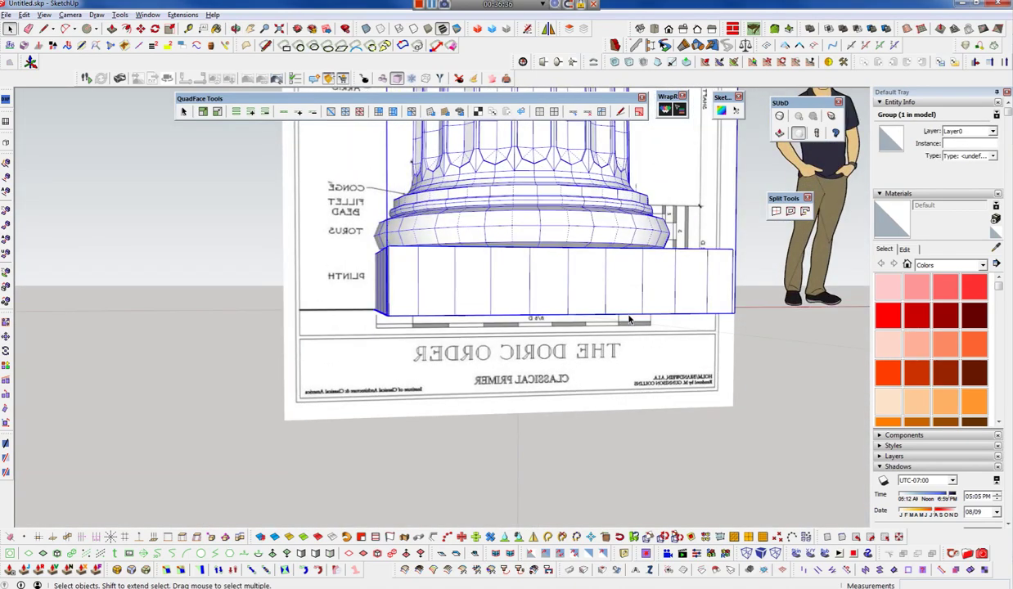
double_click(629, 318)
- Offset the plinth's bottom edge loop inward to form a smaller square
middle_click_drag(627, 319, 665, 251)
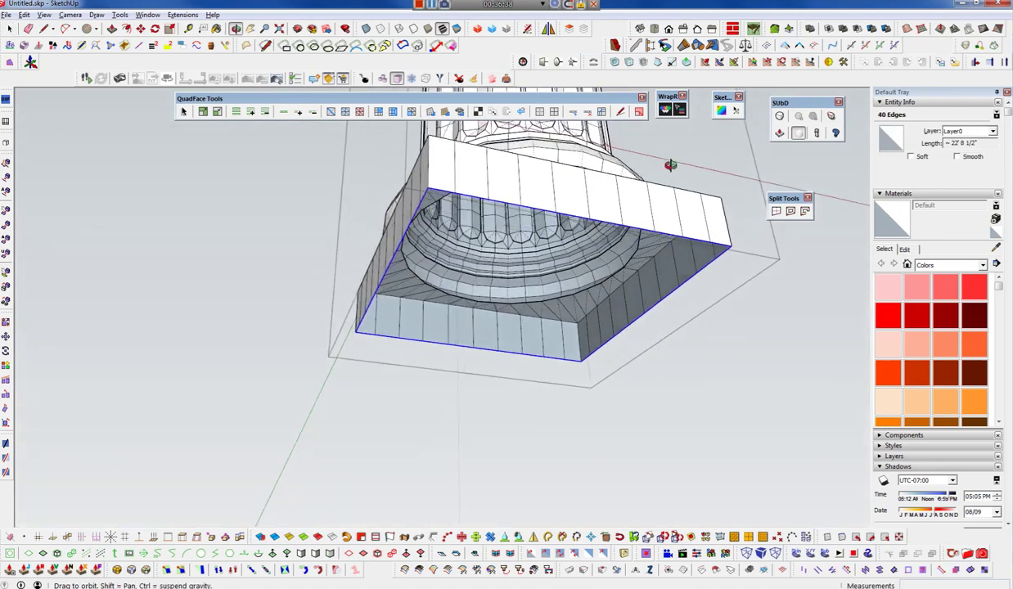
key("f")
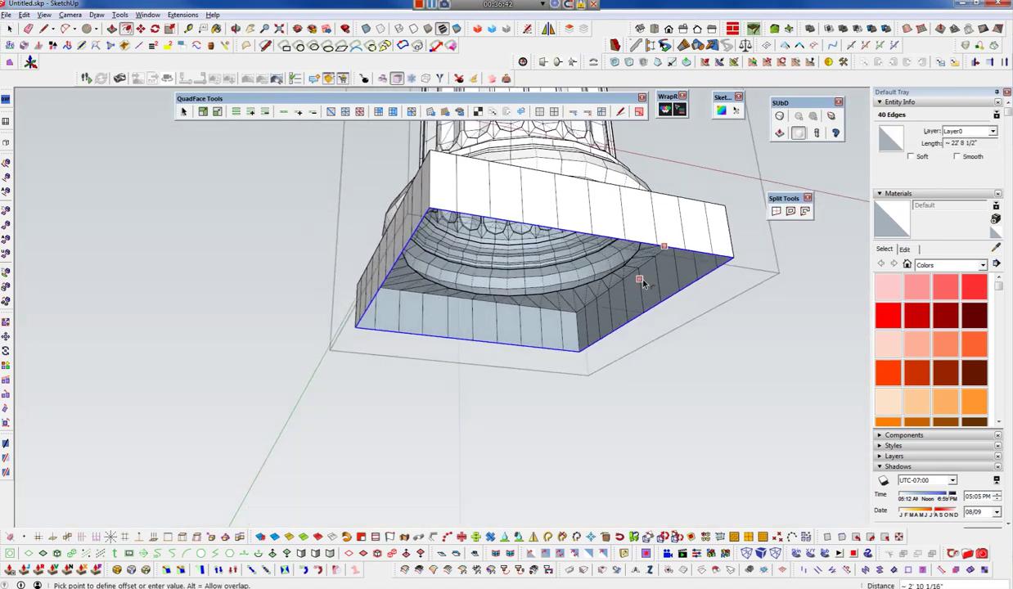
left_click(644, 285)
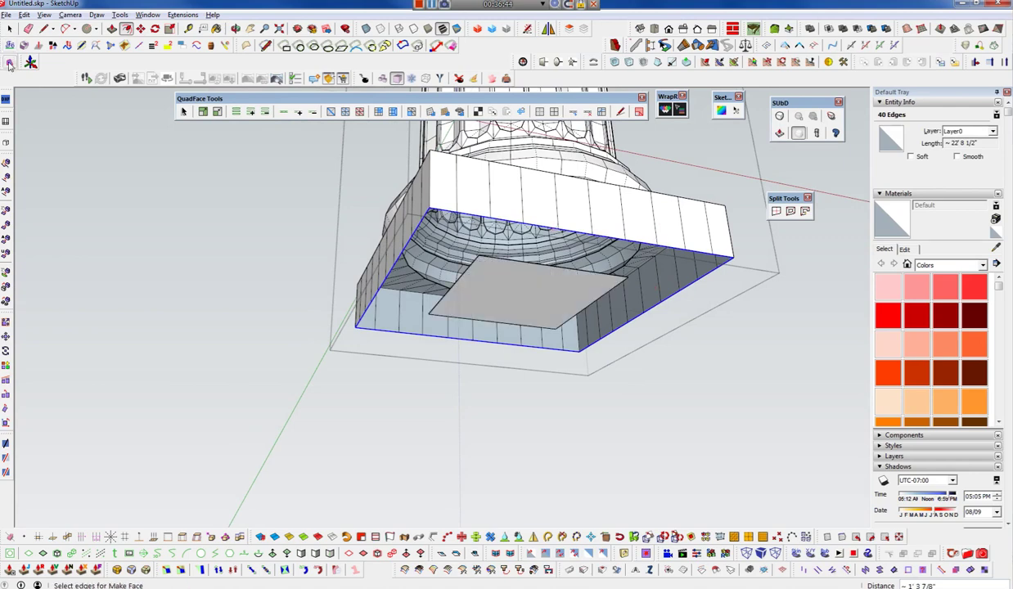
- Delete the inner offset face to open a square hole, then dismiss the Split Donut warning
middle_click_drag(667, 319, 571, 308)
key("space")
left_click(571, 308)
key("Delete")
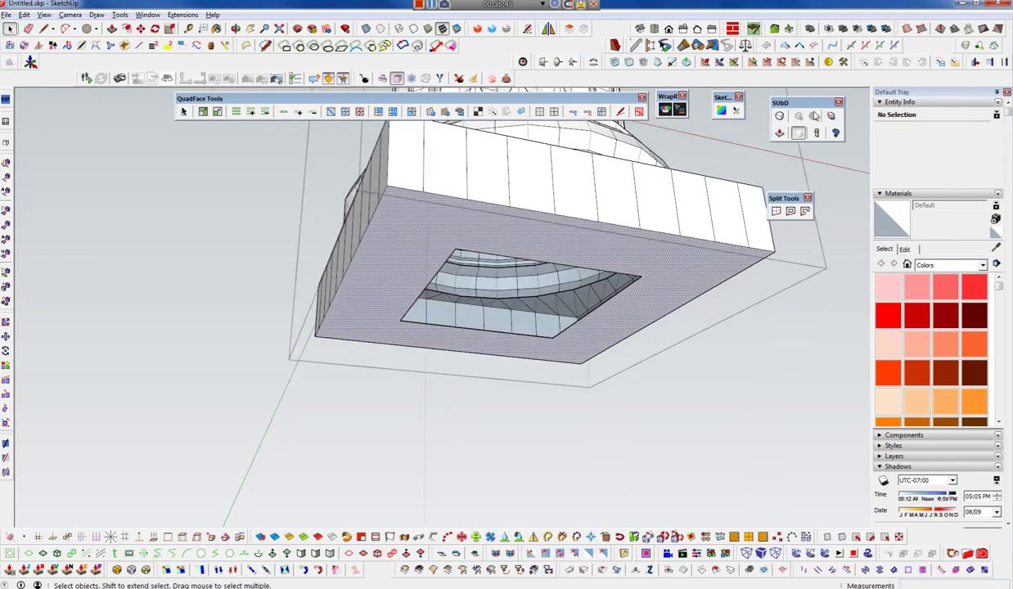
left_click(790, 212)
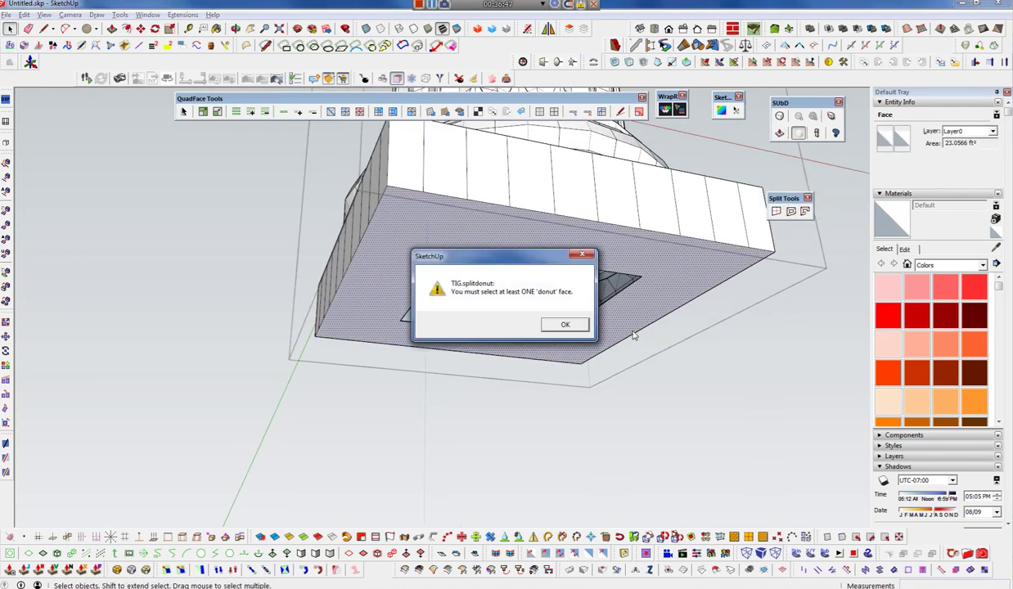
left_click(565, 325)
- Draw a diagonal edge from the hole's corner to the plinth's outer corner, then reselect the ring
key("l")
left_click(642, 276)
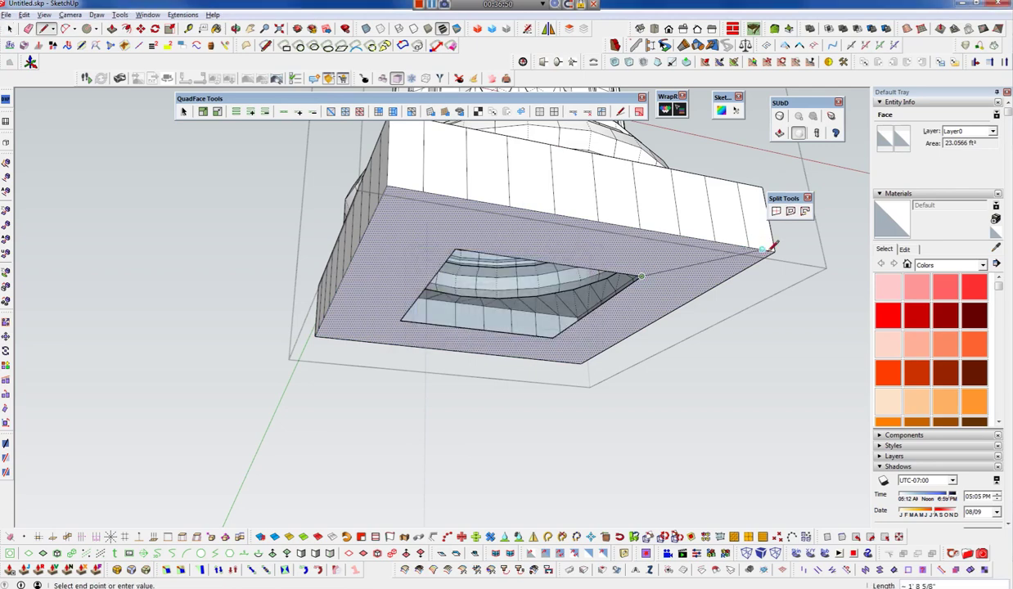
left_click(773, 253)
key("space")
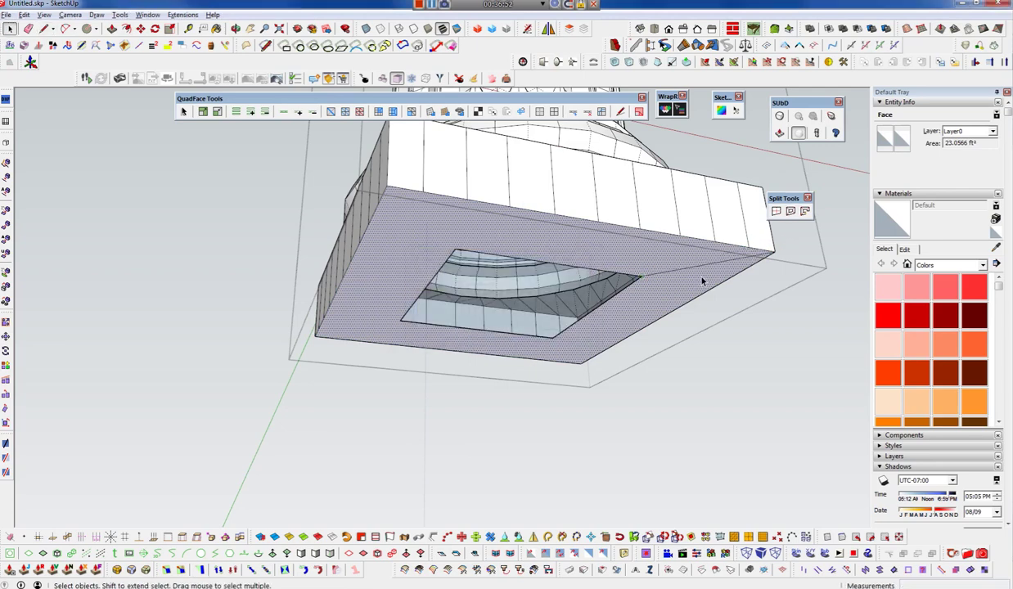
key("Delete")
mouse_move(671, 289)
middle_mouse_down()
mouse_move(614, 170)
mouse_move(598, 243)
mouse_move(387, 390)
mouse_move(451, 240)
mouse_move(524, 233)
middle_mouse_up()
double_click(607, 255)
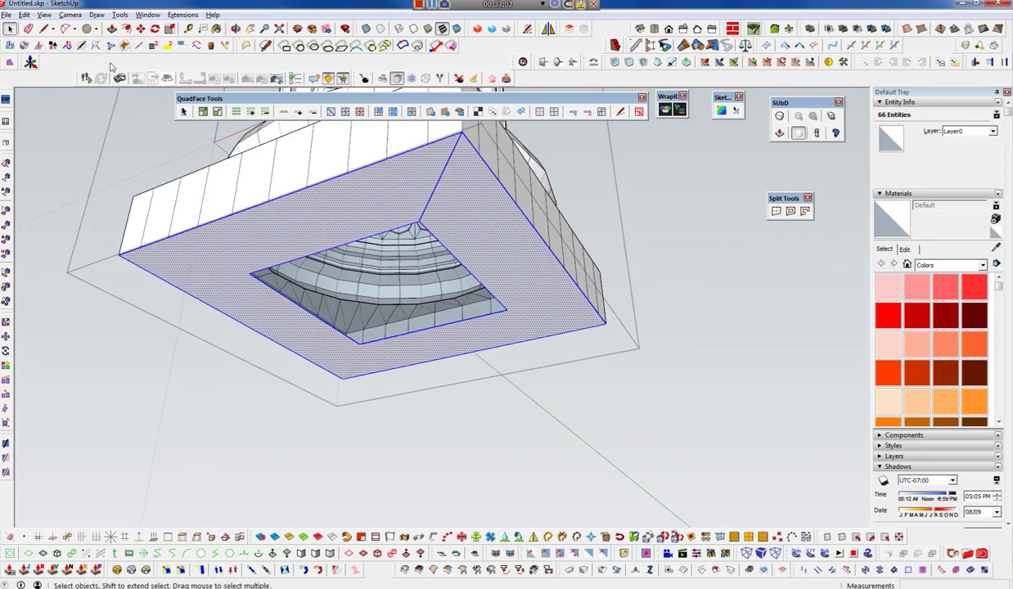
- Draw edges from the hole's corner and top edge to the outer edge, splitting the ring face
key("l")
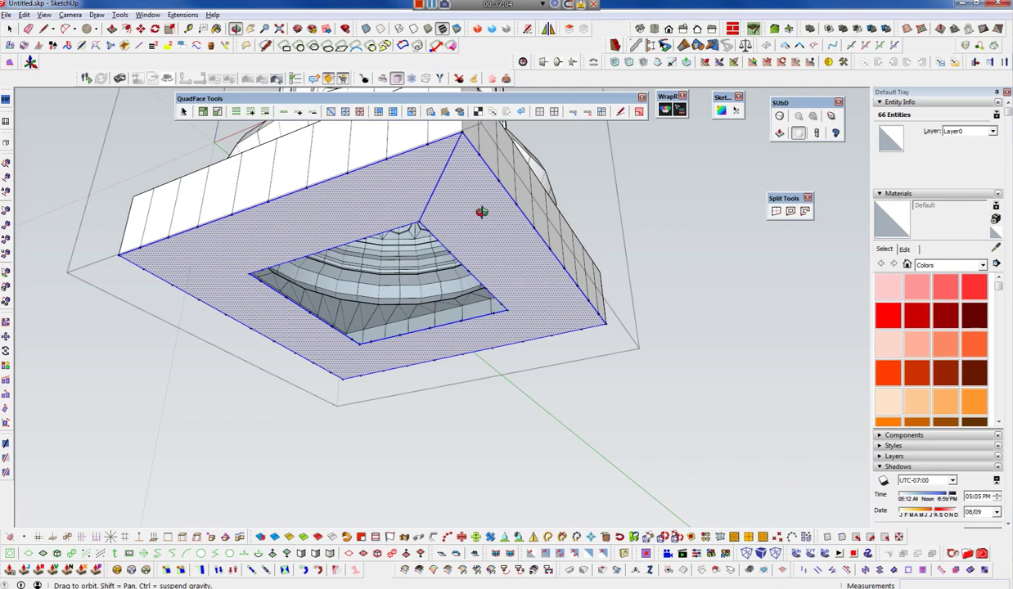
left_click(428, 230)
left_click(479, 154)
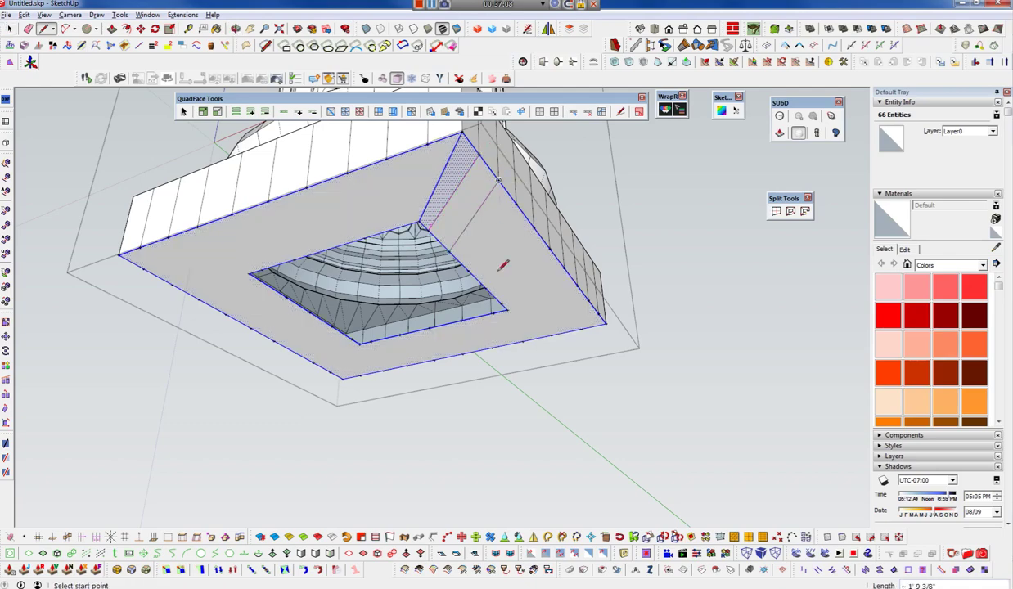
middle_click_drag(494, 220, 475, 240)
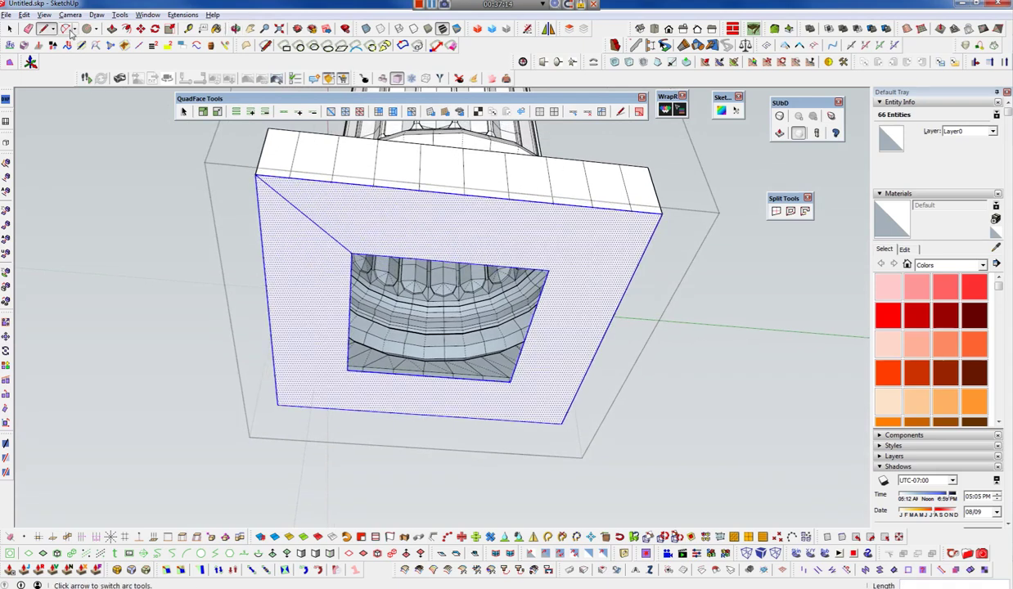
left_click(180, 52)
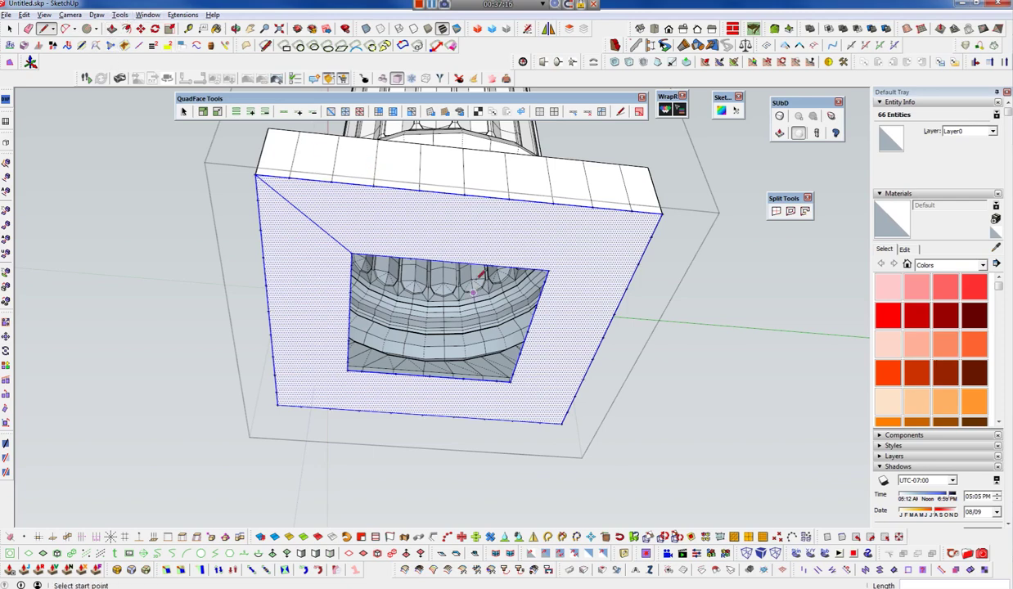
left_click(452, 261)
left_click(464, 197)
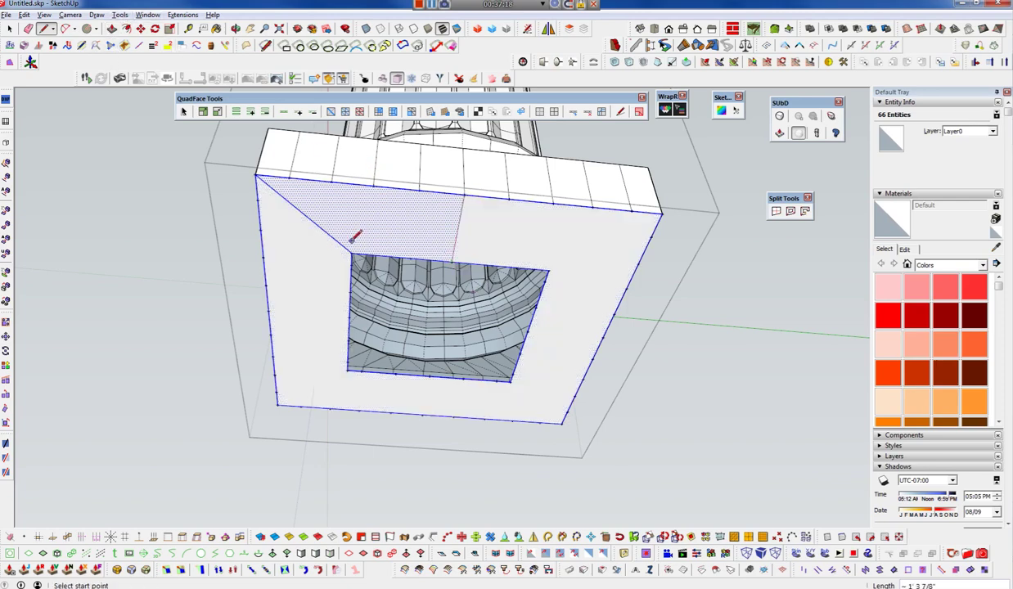
left_click(410, 257)
left_click(419, 189)
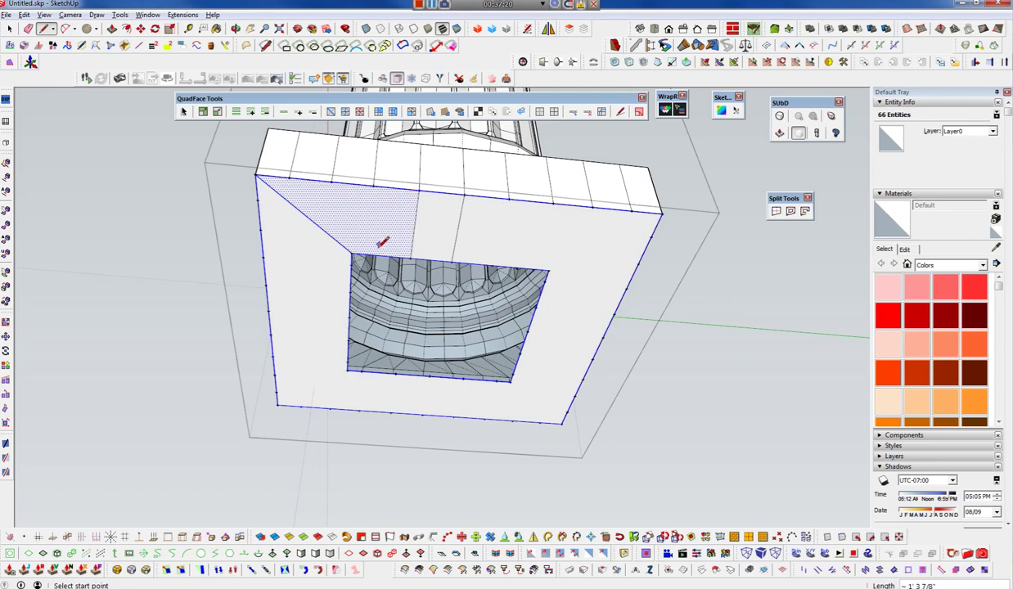
left_click(368, 255)
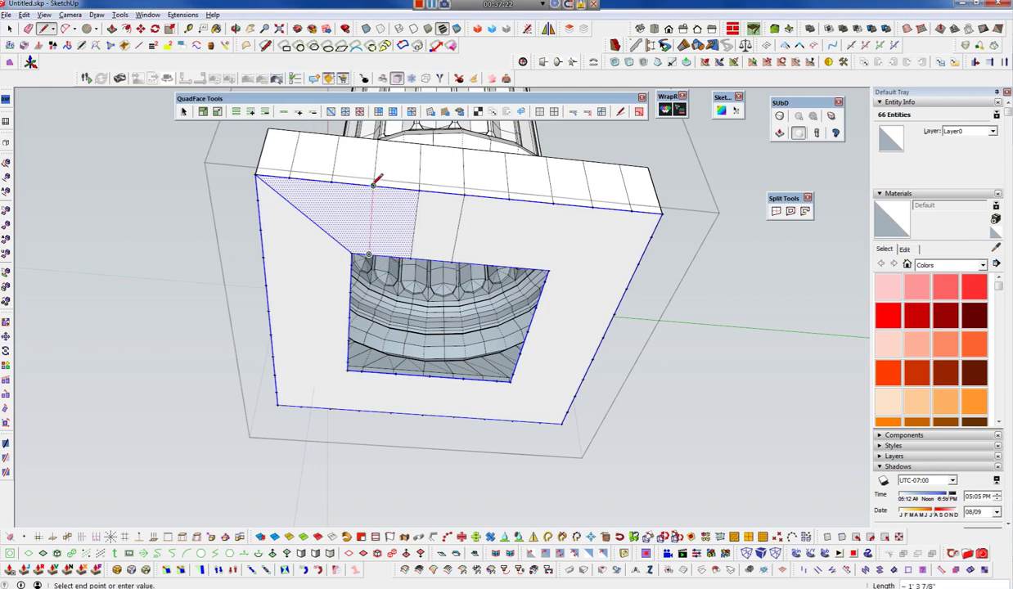
left_click(373, 186)
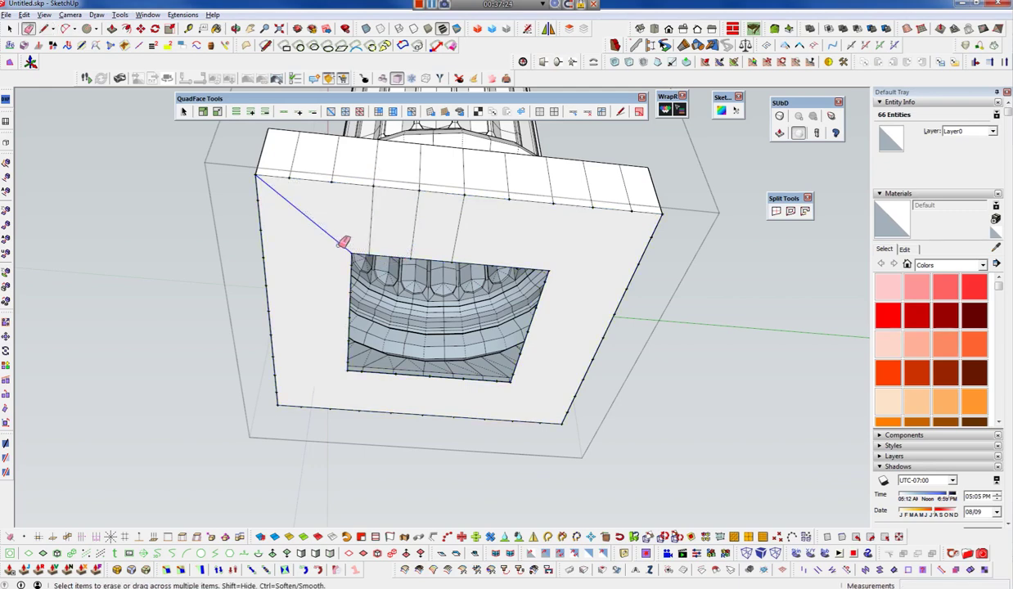
- Undo the bottom slab with its square opening, leaving the plinth underside open
mouse_move(395, 219)
middle_mouse_down()
mouse_move(574, 278)
mouse_move(458, 231)
middle_mouse_up()
key("e")
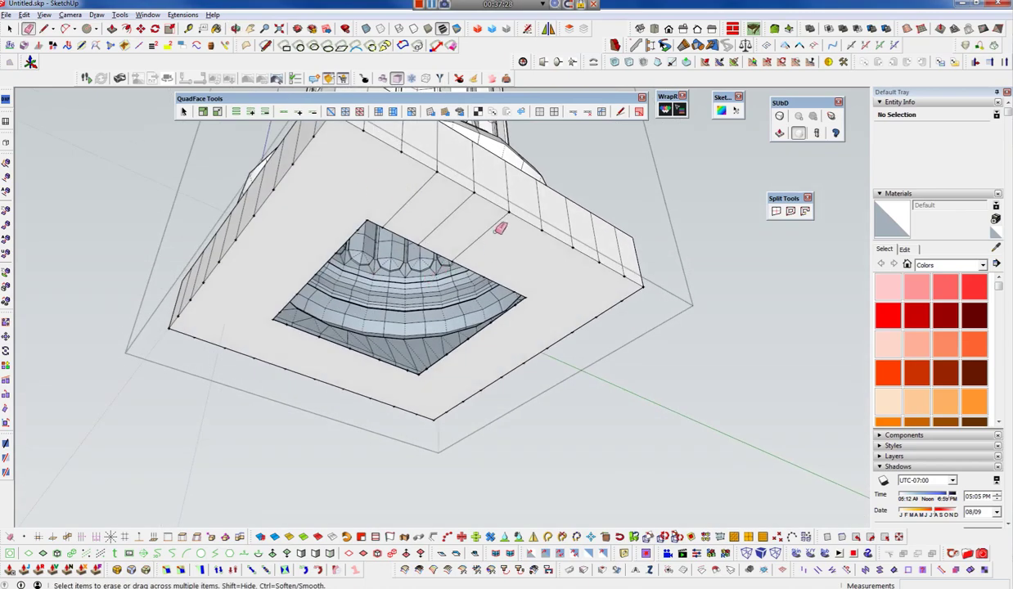
mouse_move(584, 276)
middle_mouse_down()
mouse_move(397, 190)
mouse_move(409, 166)
mouse_move(523, 286)
mouse_move(387, 288)
middle_mouse_up()
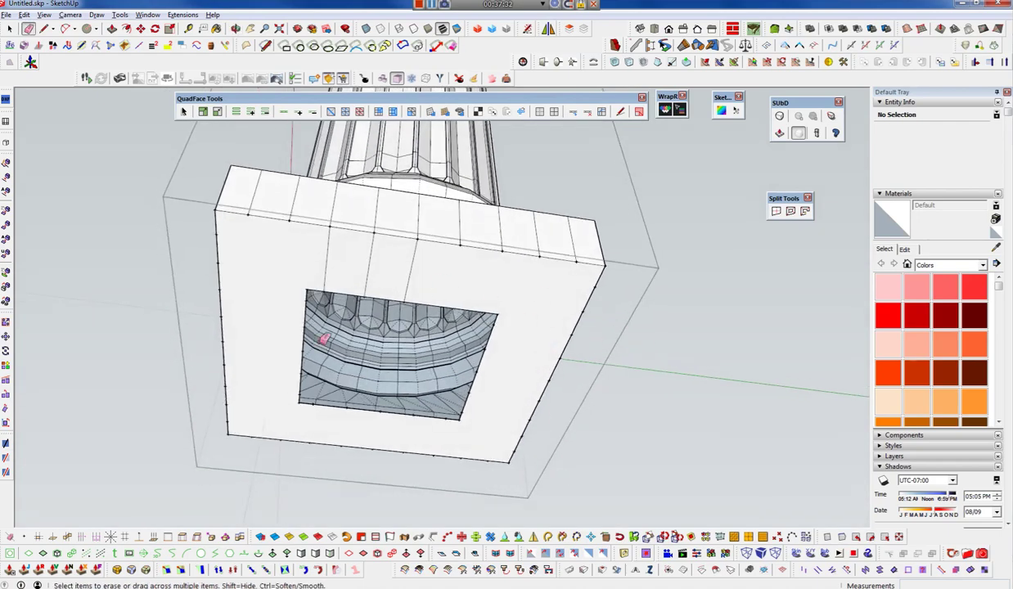
middle_click_drag(531, 357, 506, 366)
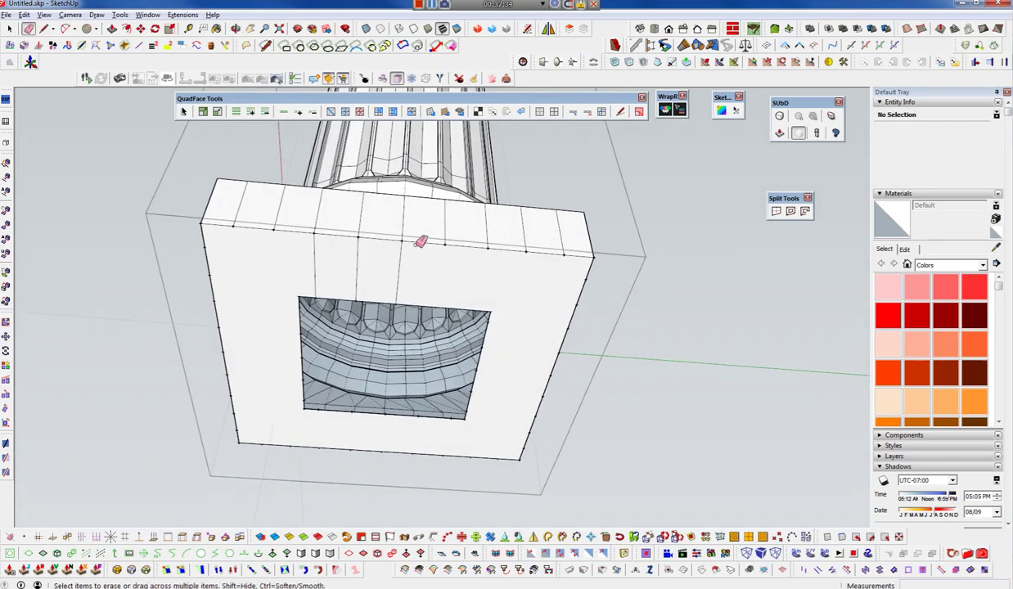
mouse_move(489, 304)
middle_mouse_down()
mouse_move(264, 252)
mouse_move(488, 338)
mouse_move(588, 418)
middle_mouse_up()
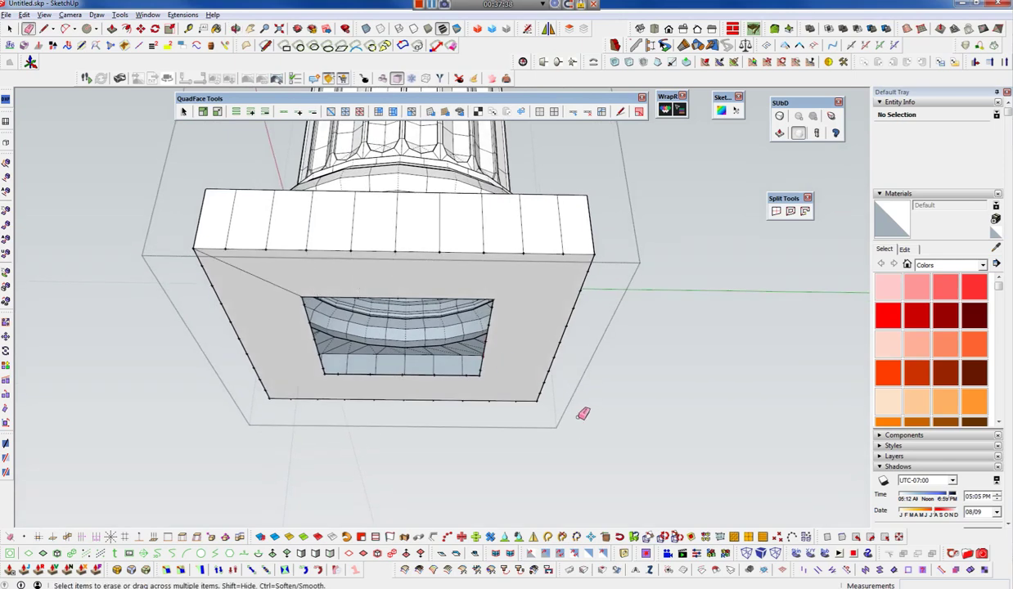
key("ctrl+z")
key("ctrl+z")
key("ctrl+z")
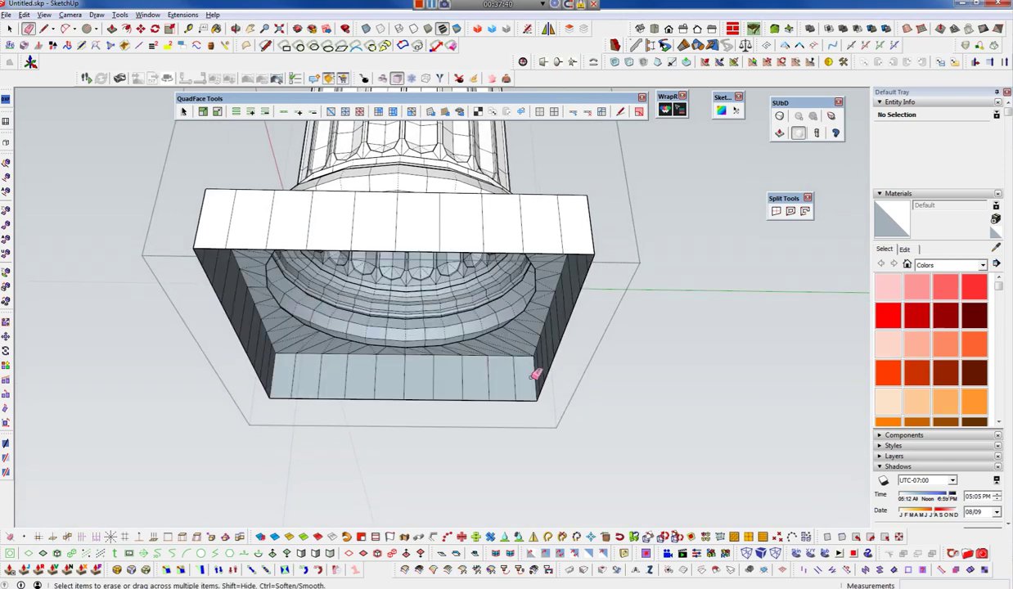
key("space")
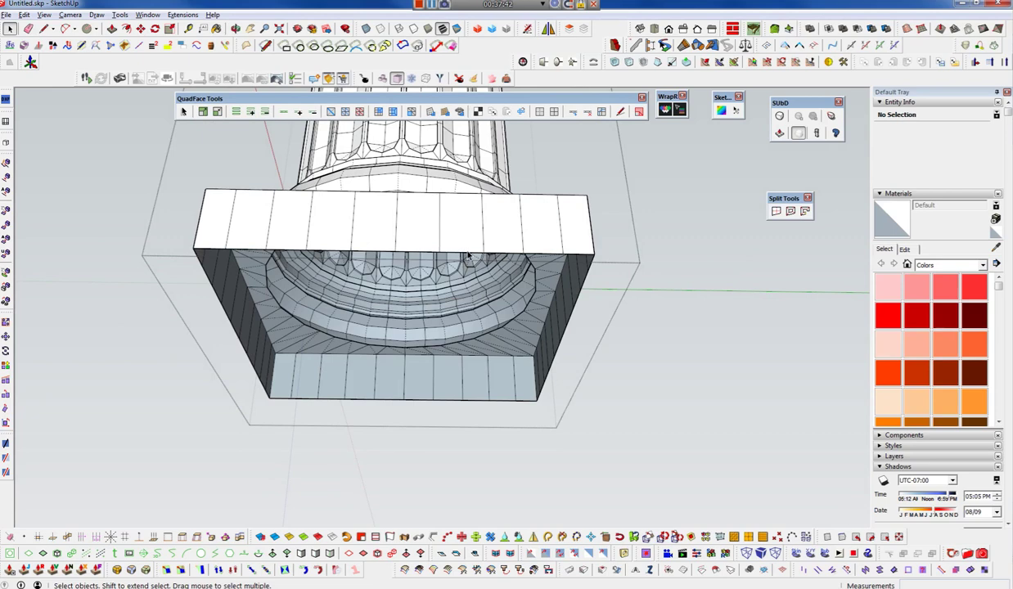
- Lower the plinth's bottom rim slightly and scale it inward to 0.23 with Vertex Tools
left_click(466, 259)
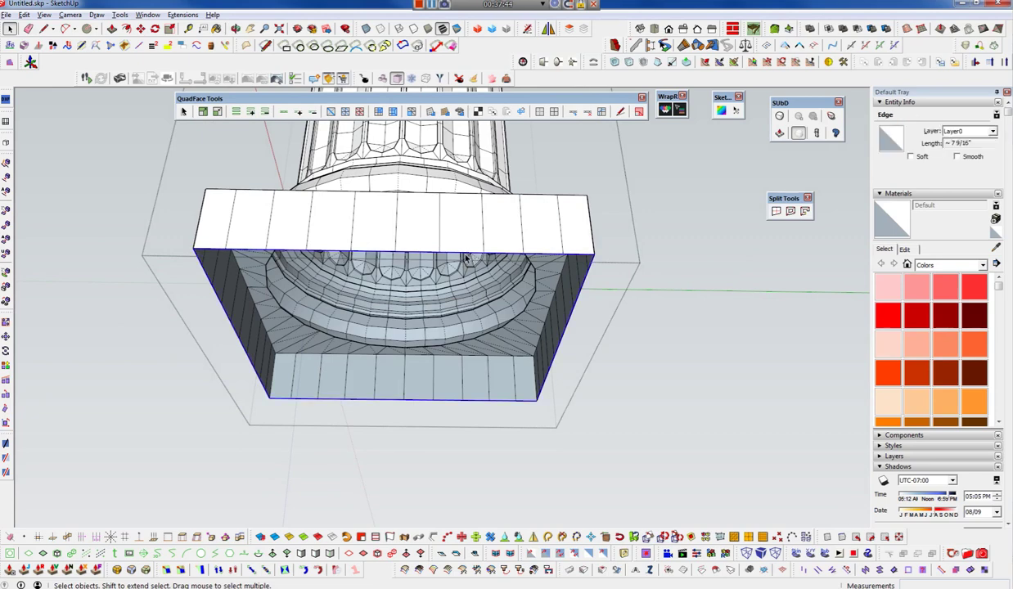
middle_click_drag(466, 258, 489, 409)
key("v")
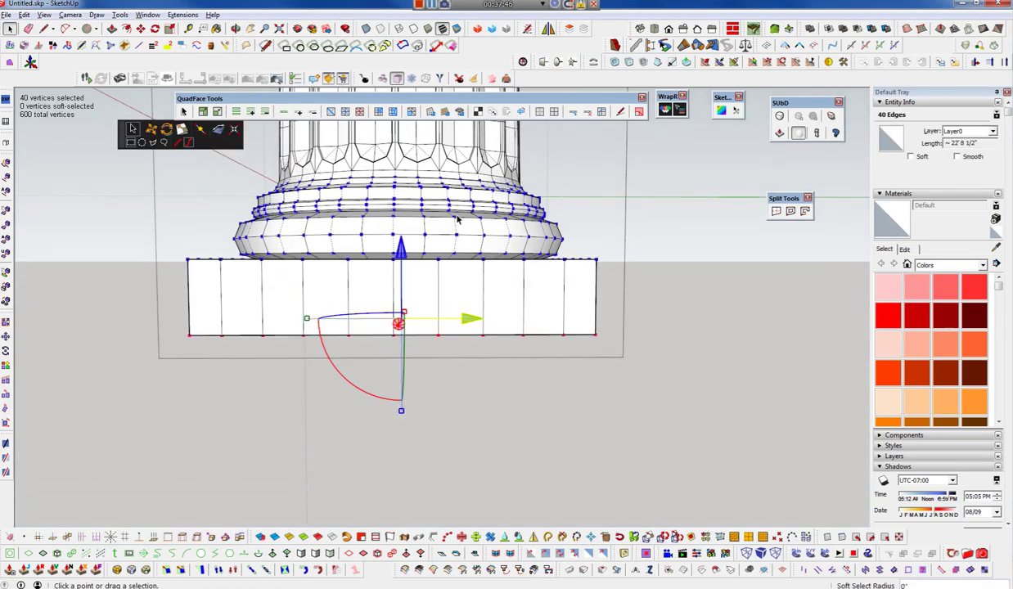
left_click_drag(401, 260, 426, 264)
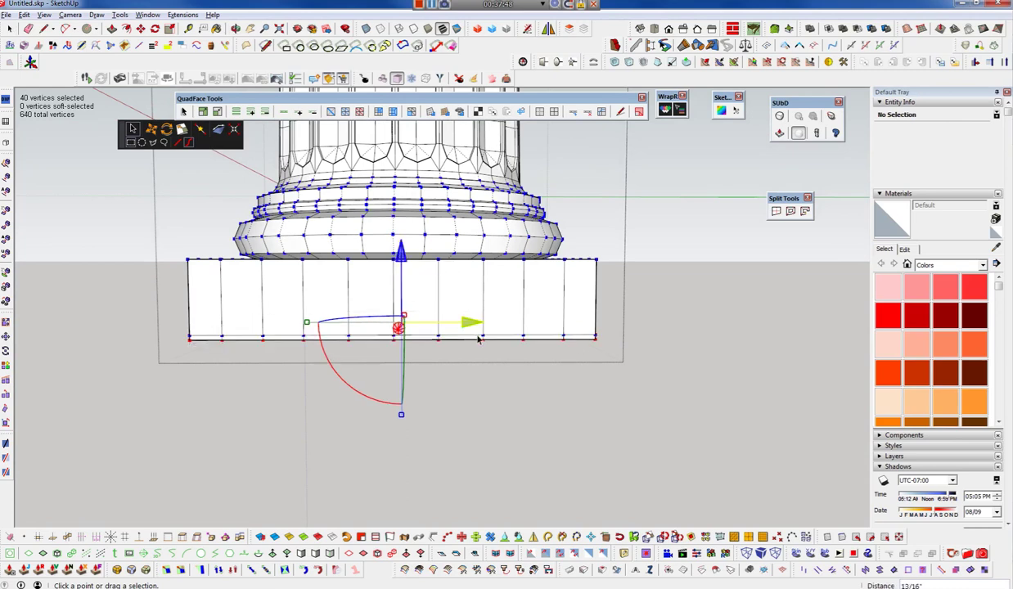
middle_click_drag(484, 324, 336, 324)
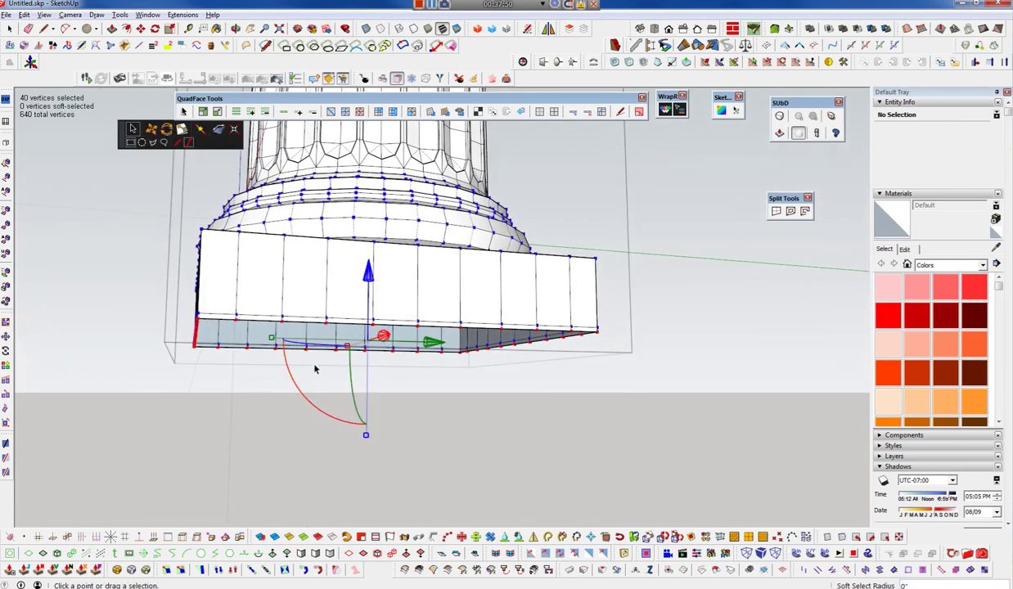
left_click_drag(367, 440, 381, 367)
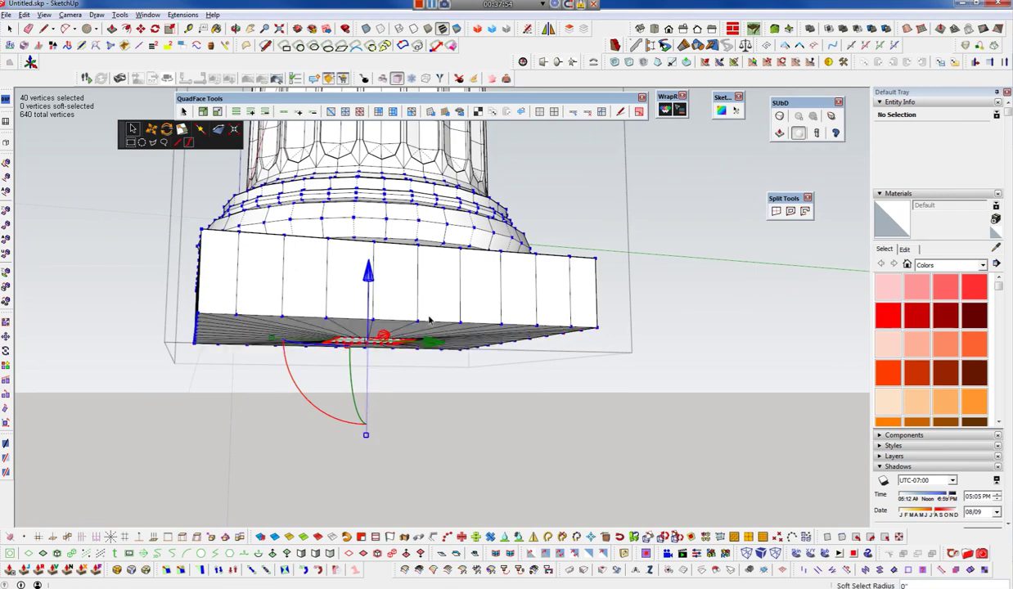
middle_click_drag(380, 366, 389, 346)
key("space")
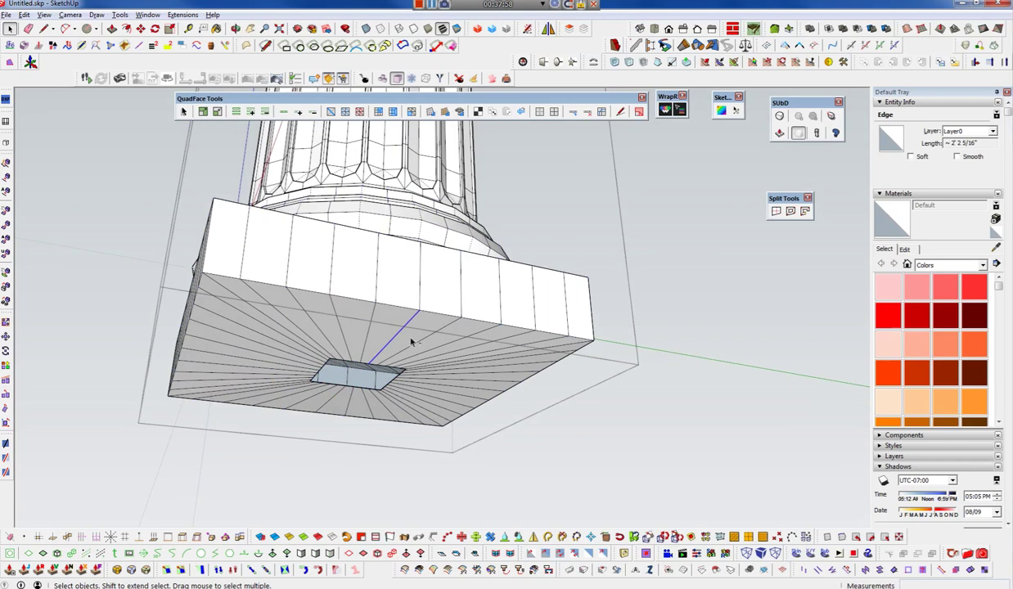
- Review the capped underside vertices, then zoom out to show the whole column shaft
key("v")
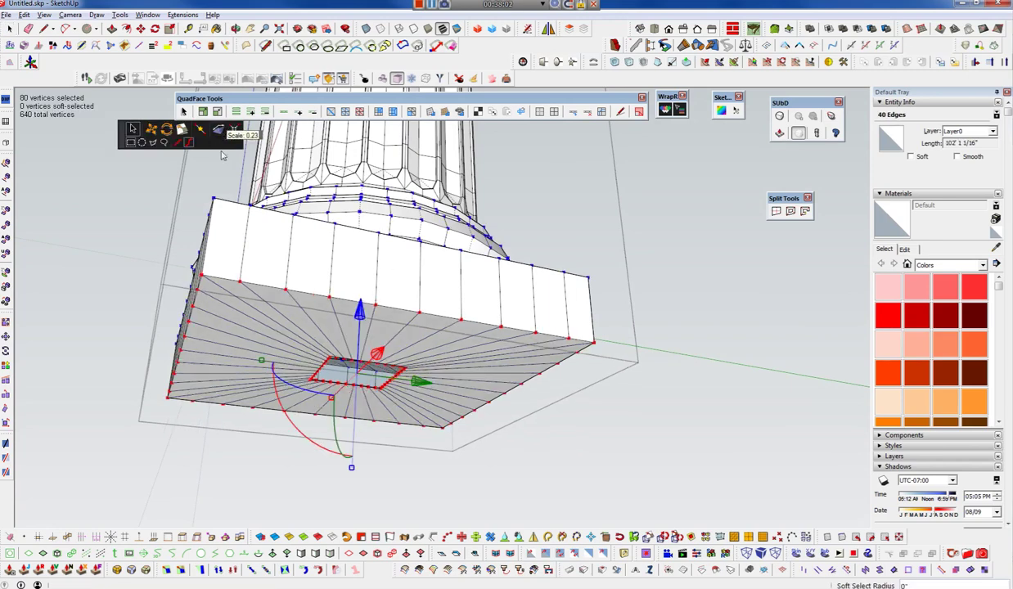
mouse_move(358, 319)
middle_mouse_down()
mouse_move(323, 320)
mouse_move(341, 288)
mouse_move(327, 294)
mouse_move(421, 287)
mouse_move(642, 233)
mouse_move(353, 219)
mouse_move(316, 436)
mouse_move(344, 399)
mouse_move(443, 447)
middle_mouse_up()
scroll(479, 428, "down", 3)
key("space")
scroll(411, 411, "down", 2)
middle_click_drag(449, 268, 411, 414)
scroll(409, 413, "down", 3)
scroll(405, 327, "down", 2)
scroll(402, 261, "up", 3)
scroll(403, 292, "up", 2)
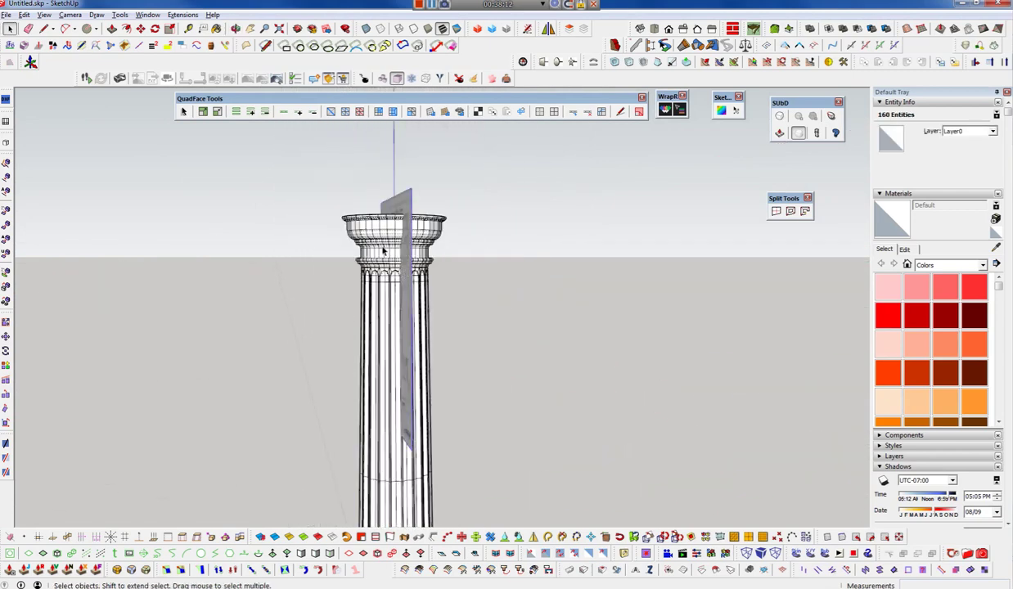
left_click(381, 222)
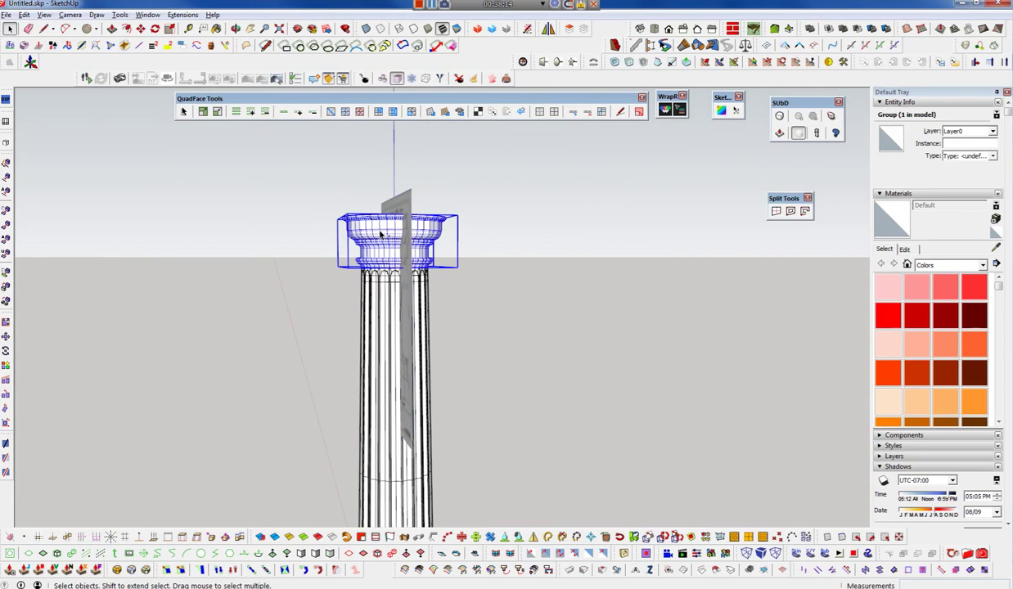
scroll(396, 261, "up", 2)
scroll(379, 286, "down", 2)
middle_click_drag(526, 372, 734, 409)
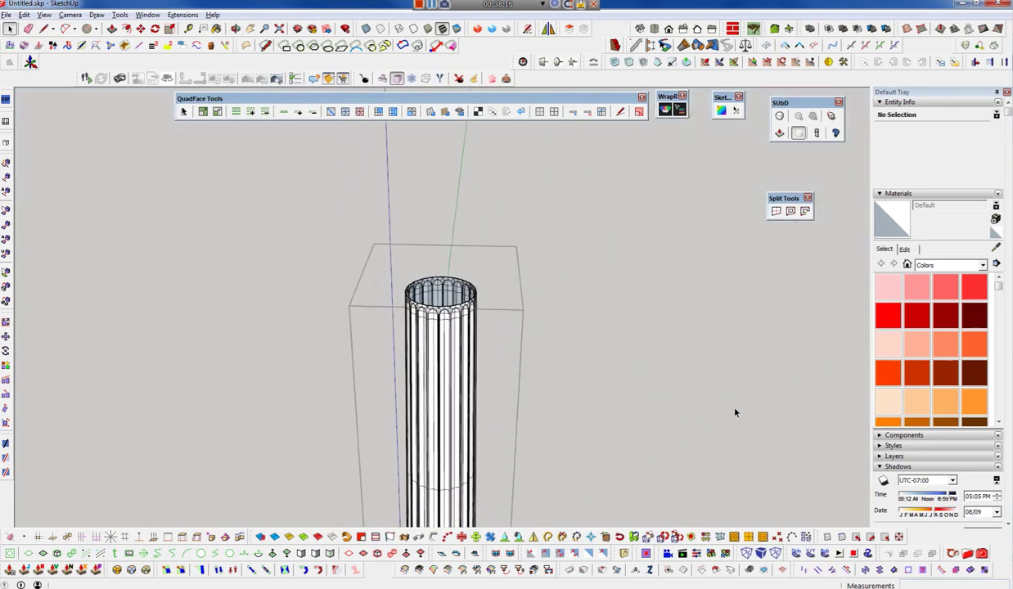
scroll(697, 418, "up", 2)
left_click(450, 291)
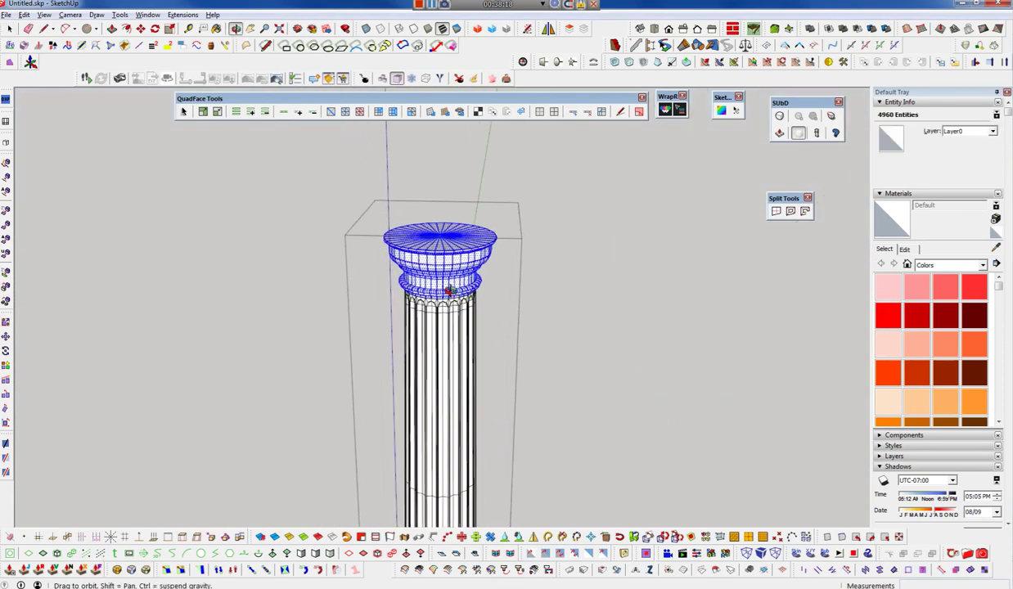
middle_click_drag(450, 290, 433, 317)
left_click(431, 320)
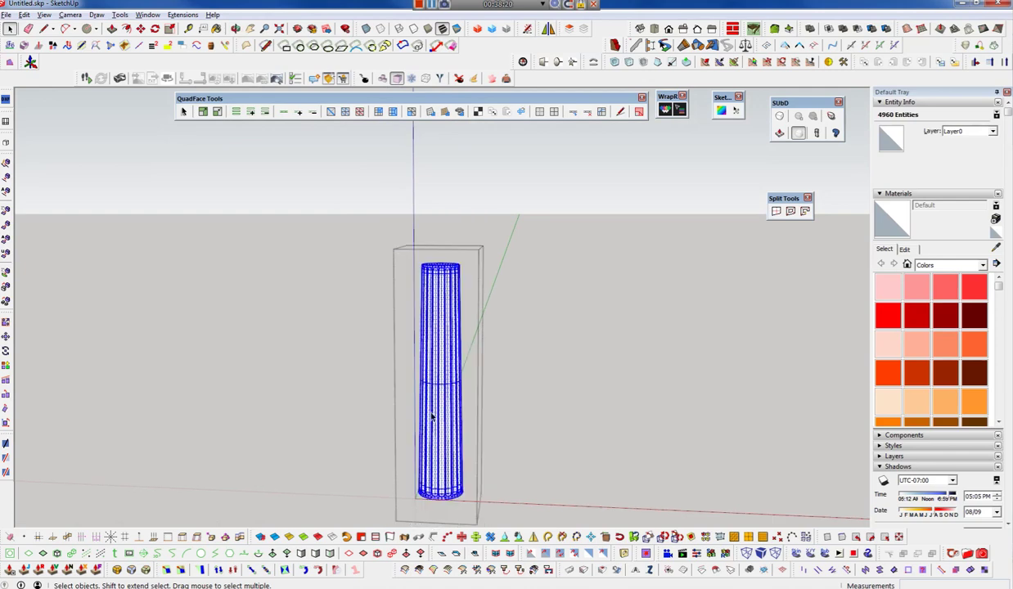
middle_click_drag(437, 467, 407, 327, "shift")
left_click(425, 377)
double_click(424, 381)
middle_click_drag(413, 266, 430, 406, "shift")
scroll(442, 295, "up", 2)
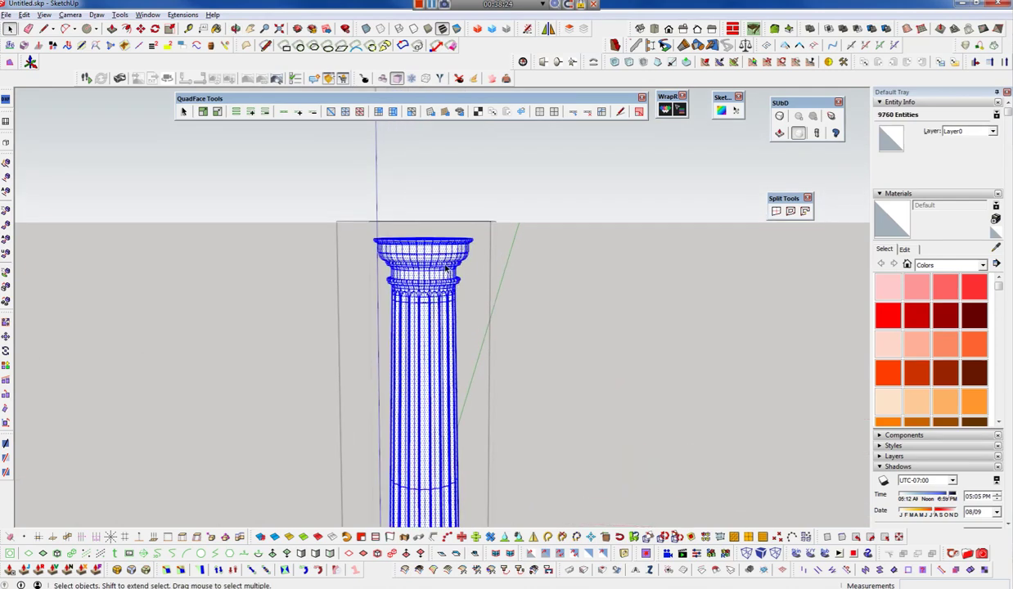
scroll(452, 276, "up", 2)
scroll(471, 290, "up", 3)
mouse_move(471, 290)
middle_mouse_down()
mouse_move(276, 308)
mouse_move(68, 270)
mouse_move(673, 174)
mouse_move(974, 322)
mouse_move(832, 419)
mouse_move(357, 259)
mouse_move(434, 303)
mouse_move(497, 309)
mouse_move(675, 217)
middle_mouse_up()
scroll(448, 321, "down", 3)
middle_click_drag(463, 329, 392, 218)
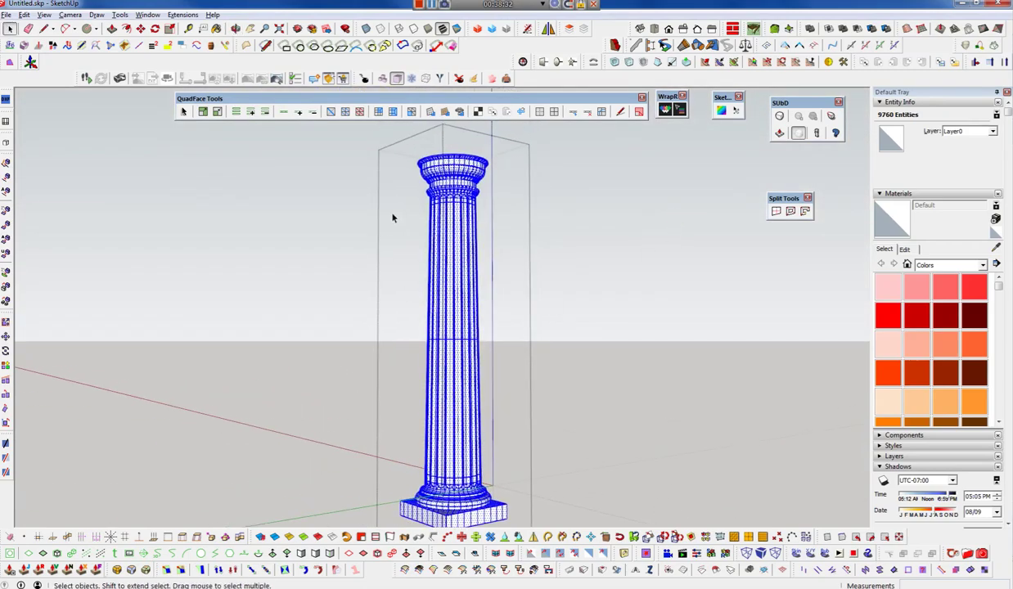
scroll(472, 155, "up", 3)
scroll(471, 156, "up", 2)
scroll(471, 155, "up", 3)
mouse_move(498, 192)
middle_mouse_down()
mouse_move(470, 237)
mouse_move(464, 285)
middle_mouse_up()
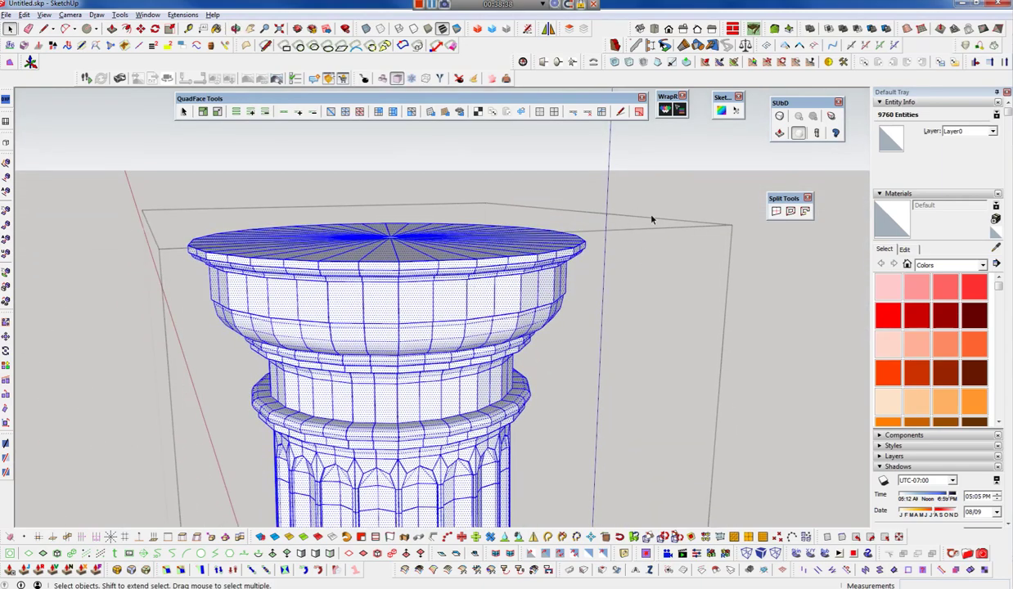
key("alt+Tab")
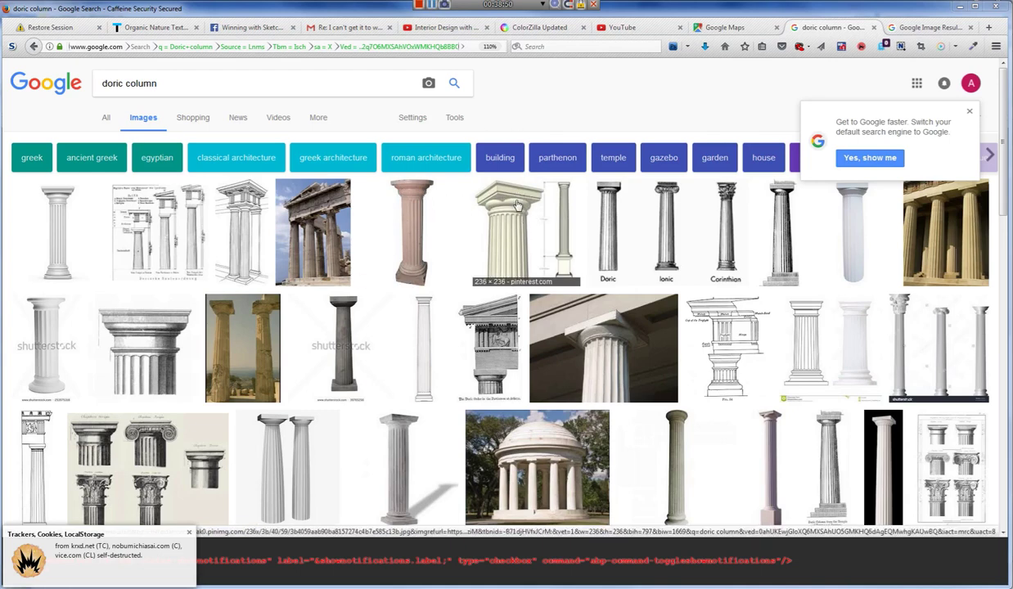
- Compare the modelled capital against the 'doric column' image results in Firefox
key("alt+Tab")
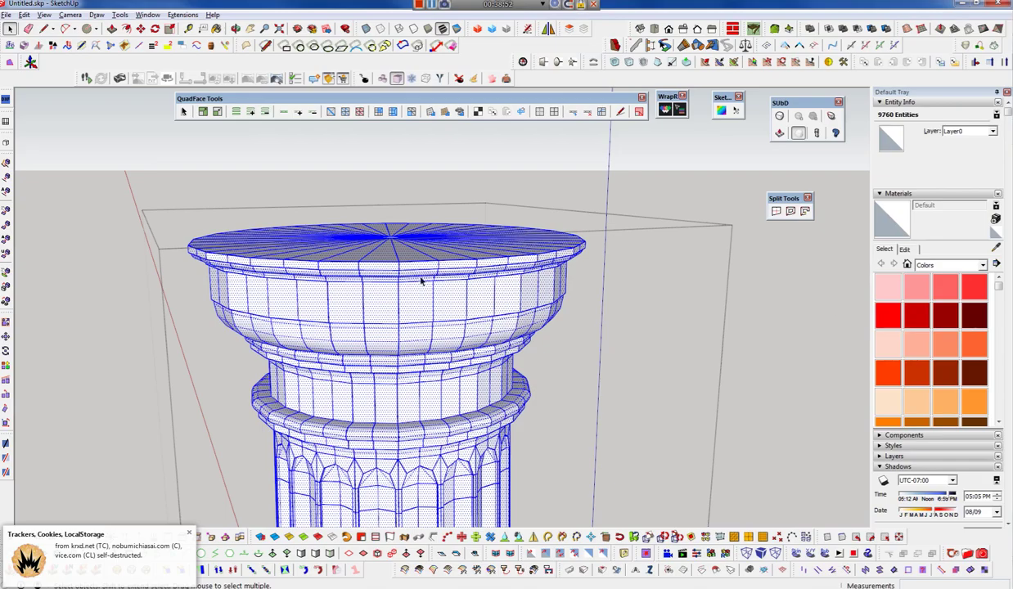
middle_click_drag(421, 282, 362, 214)
key("alt+Tab")
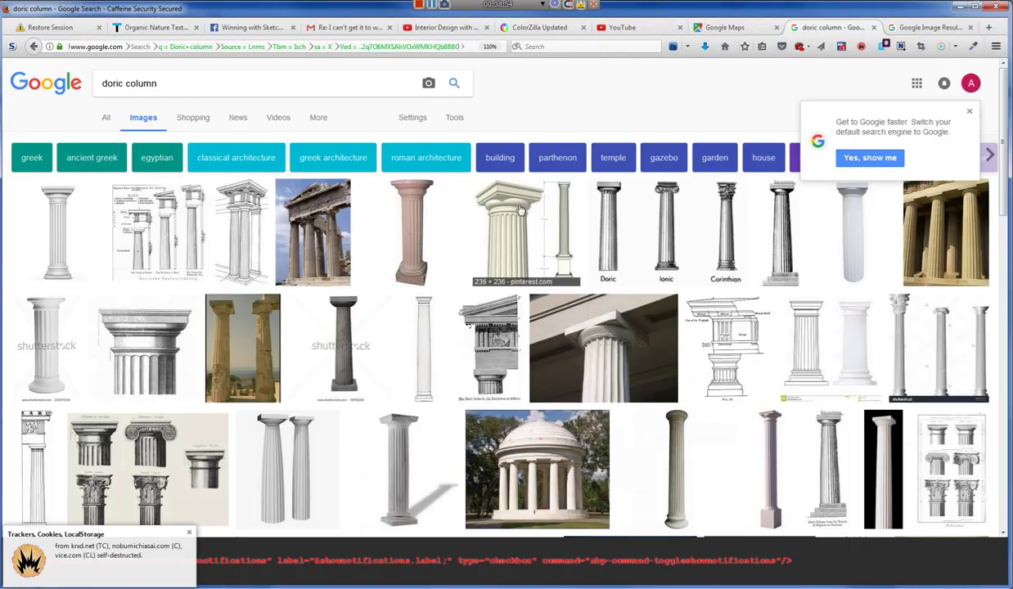
key("alt+Tab")
middle_click_drag(407, 355, 391, 399)
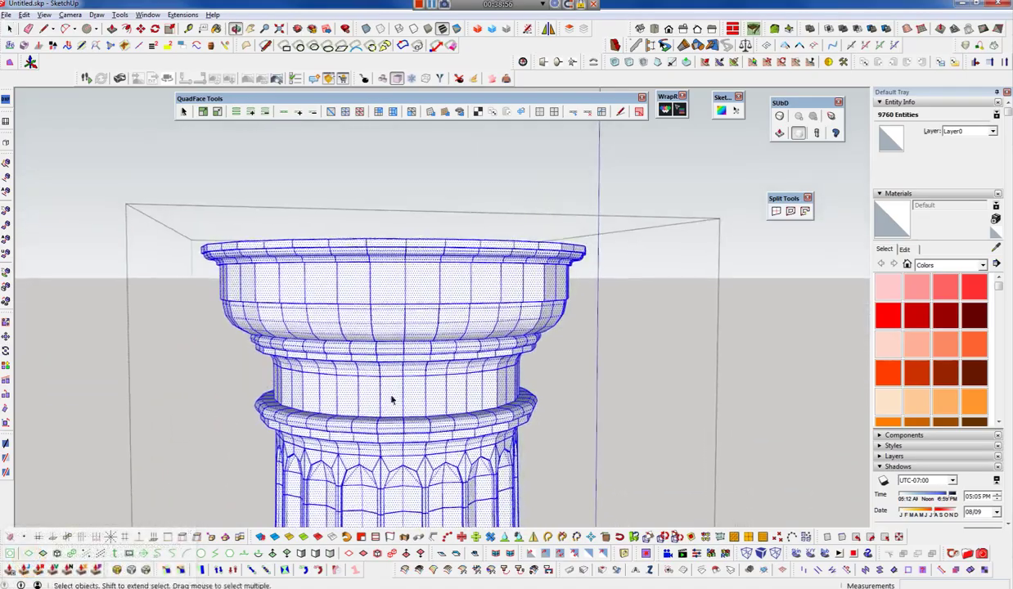
key("alt+Tab")
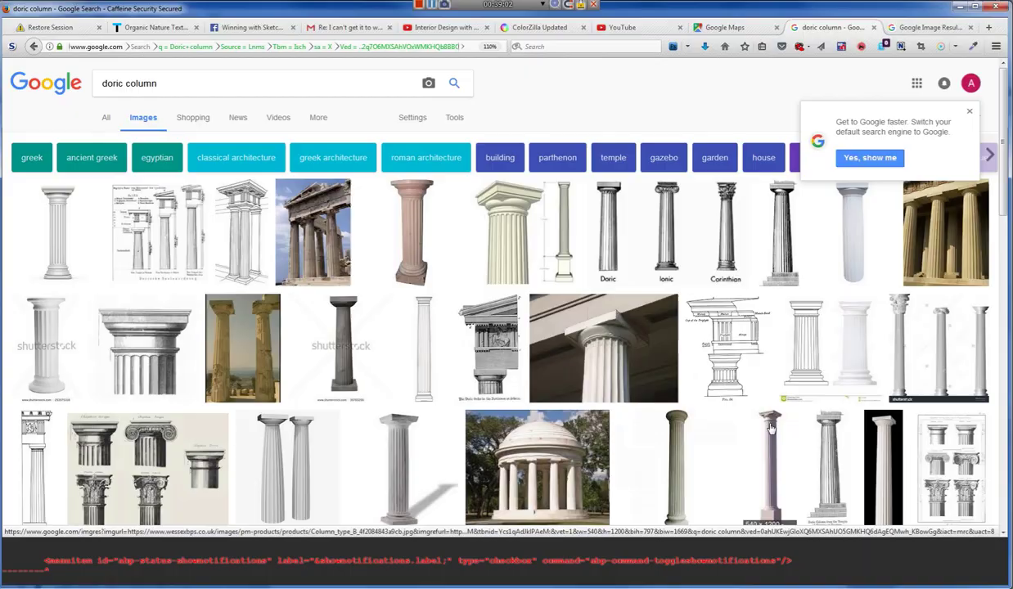
key("alt+Tab")
- Orbit to a higher view of the capital, then enlarge the white fluted Doric column image
scroll(440, 315, "up", 1)
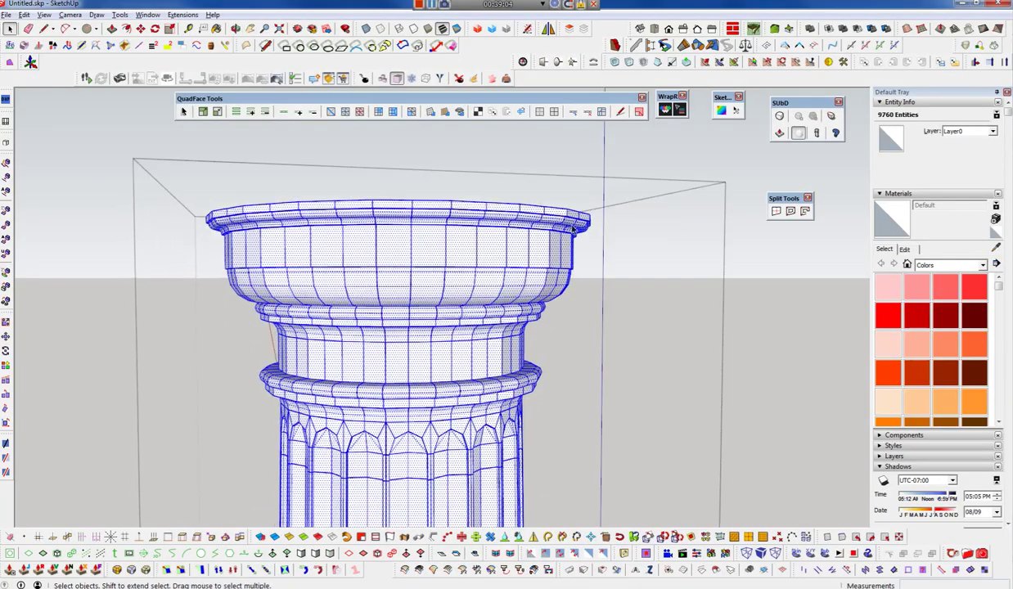
scroll(533, 230, "up", 2)
scroll(565, 220, "up", 2)
mouse_move(557, 225)
middle_mouse_down()
mouse_move(233, 203)
mouse_move(447, 208)
middle_mouse_up()
scroll(491, 233, "down", 2)
scroll(406, 314, "down", 1)
middle_click_drag(407, 314, 445, 300)
key("alt+Tab")
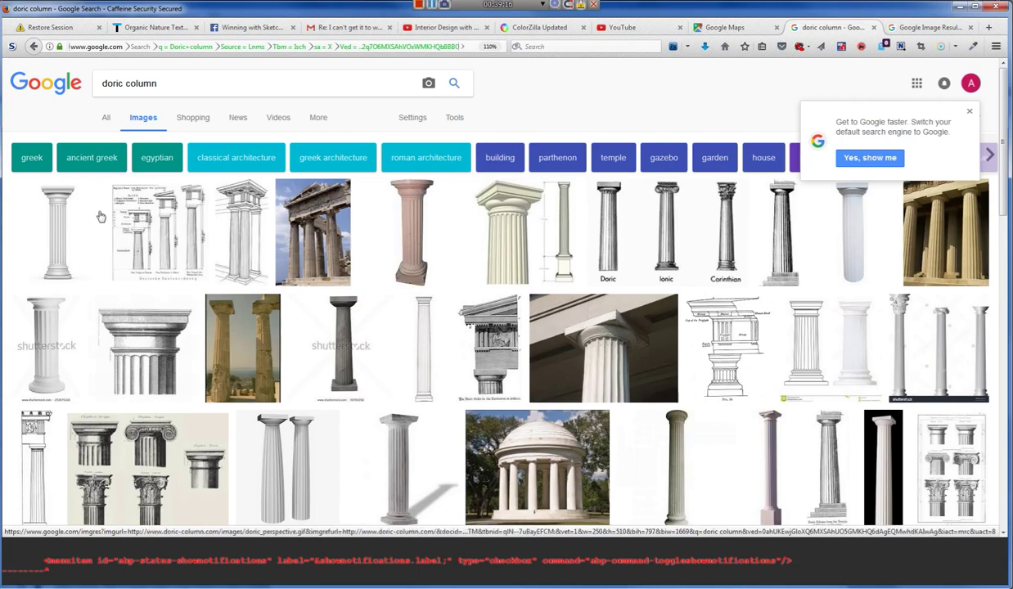
left_click(59, 197)
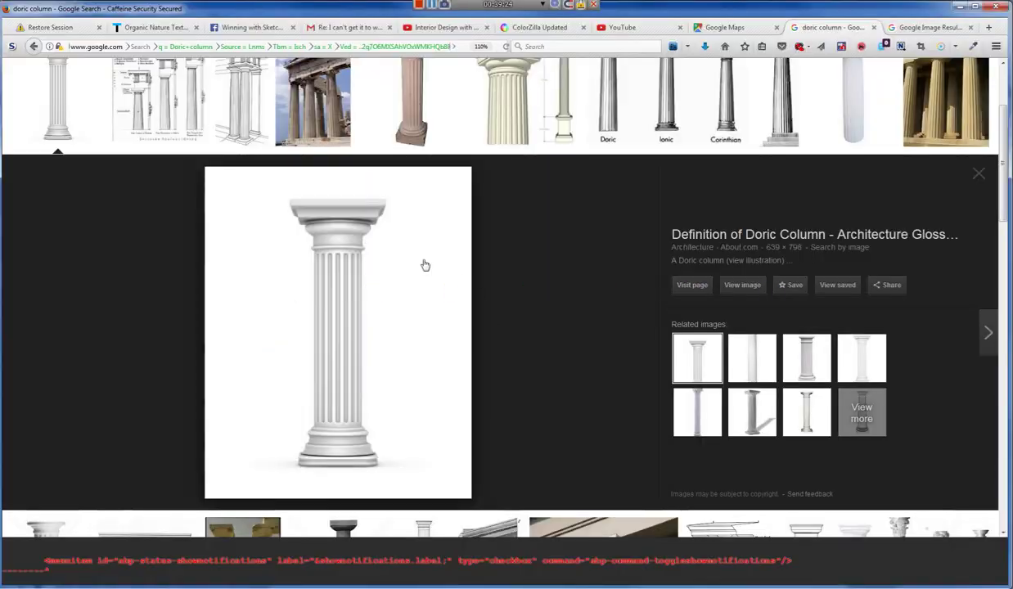
- Compare the enlarged Doric column preview with the model's capital, ending back in SketchUp
key("alt+Tab")
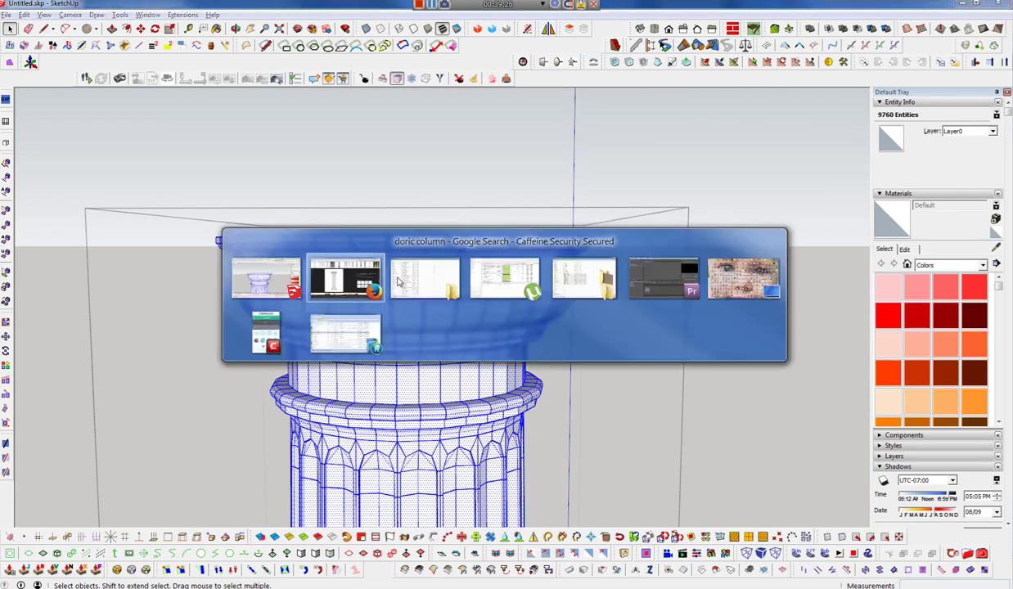
key("alt+Tab")
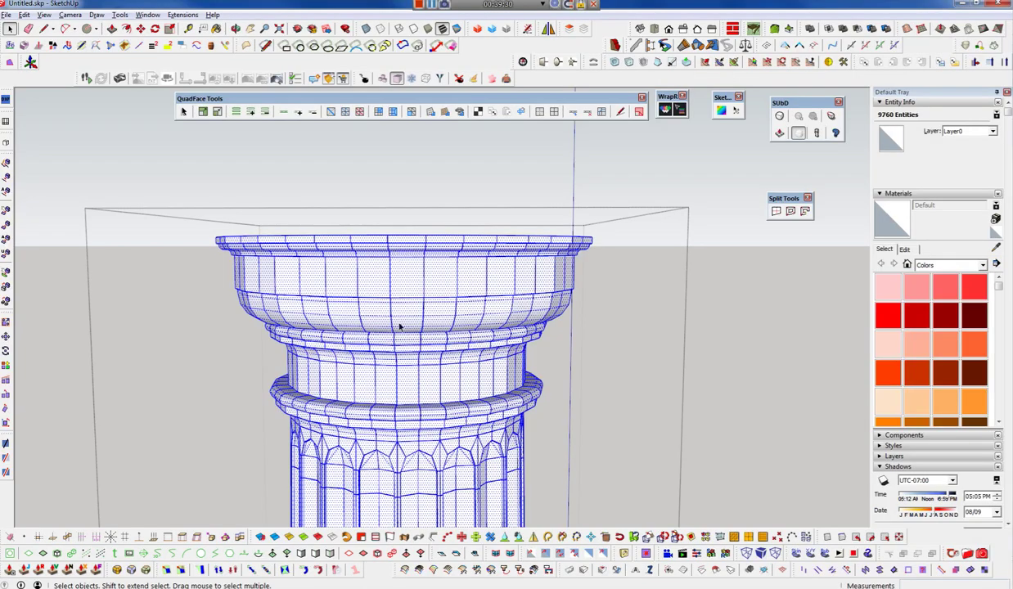
key("alt+Tab")
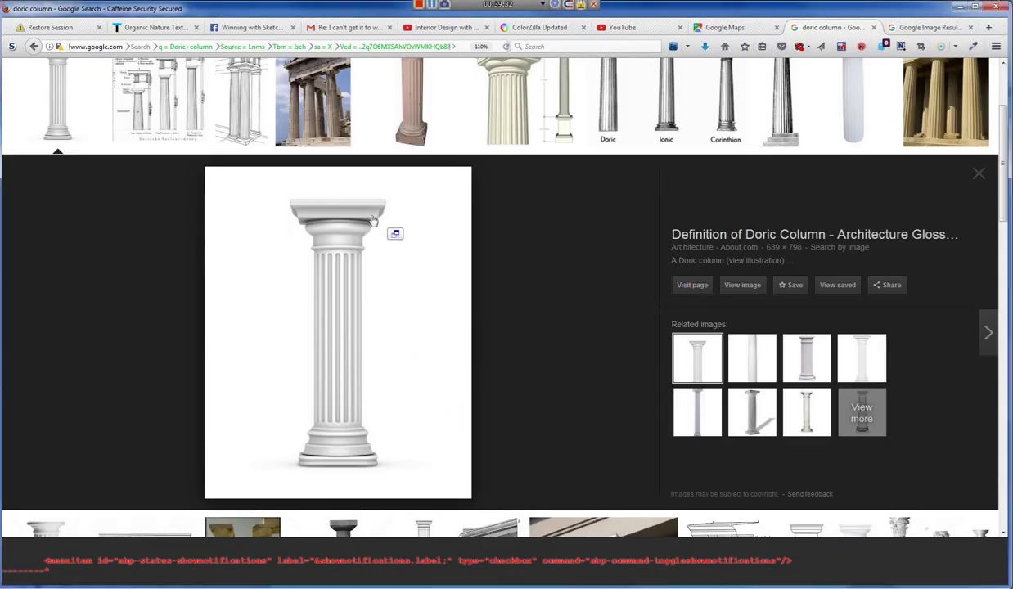
key("alt+Tab")
key("alt+Tab")
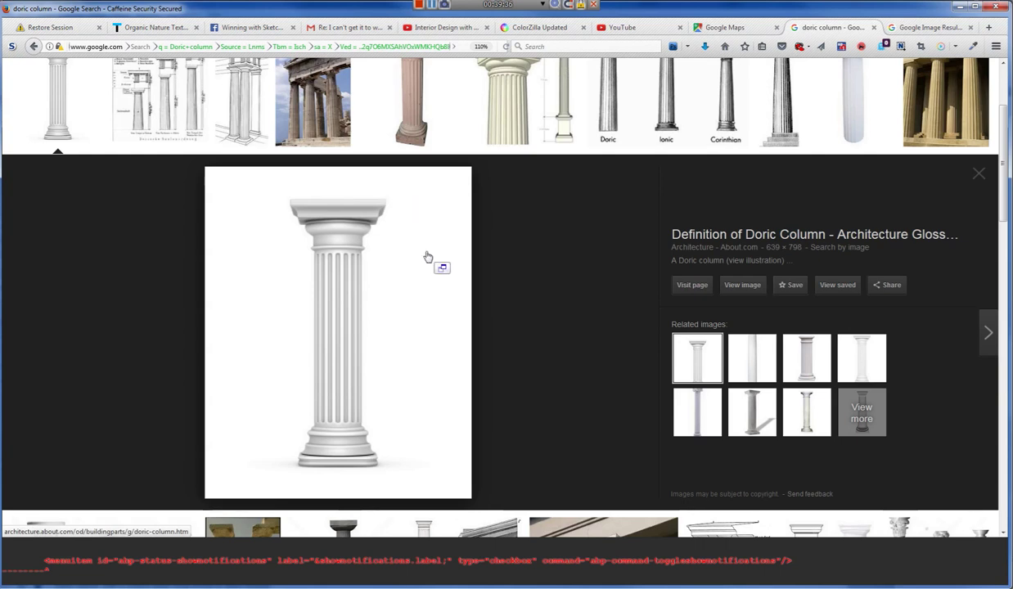
key("alt+Tab")
mouse_move(490, 293)
middle_mouse_down()
mouse_move(416, 239)
mouse_move(403, 207)
mouse_move(472, 247)
mouse_move(493, 338)
middle_mouse_up()
- Select the abacus top rim and scale its vertices outward by 1.35 with Vertex Tools
scroll(402, 296, "up", 2)
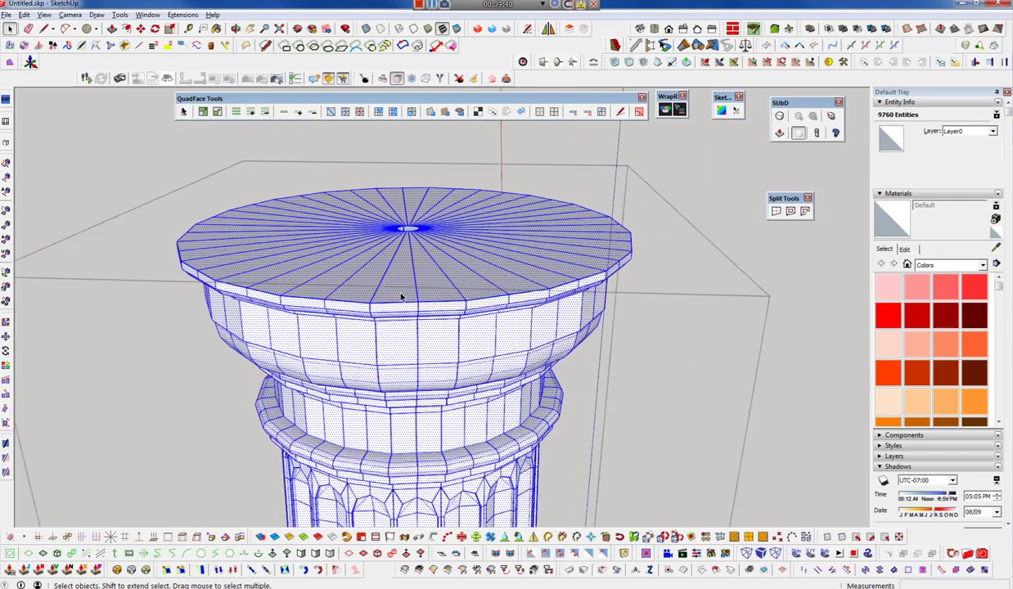
scroll(412, 321, "up", 3)
left_click(392, 307)
mouse_move(392, 307)
middle_mouse_down()
mouse_move(361, 305)
mouse_move(396, 268)
middle_mouse_up()
left_click(396, 268)
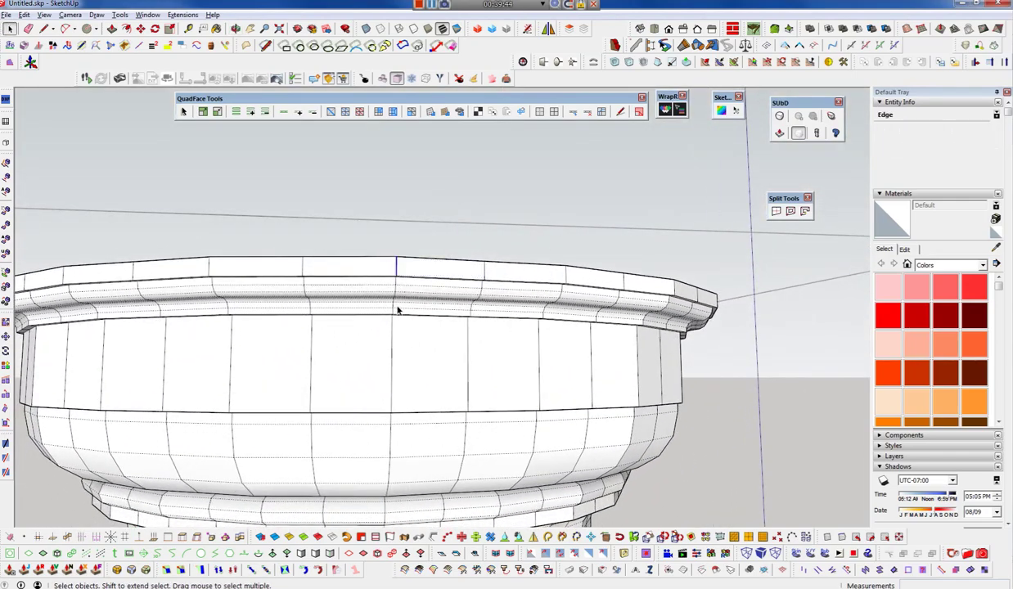
scroll(576, 347, "down", 3)
key("v")
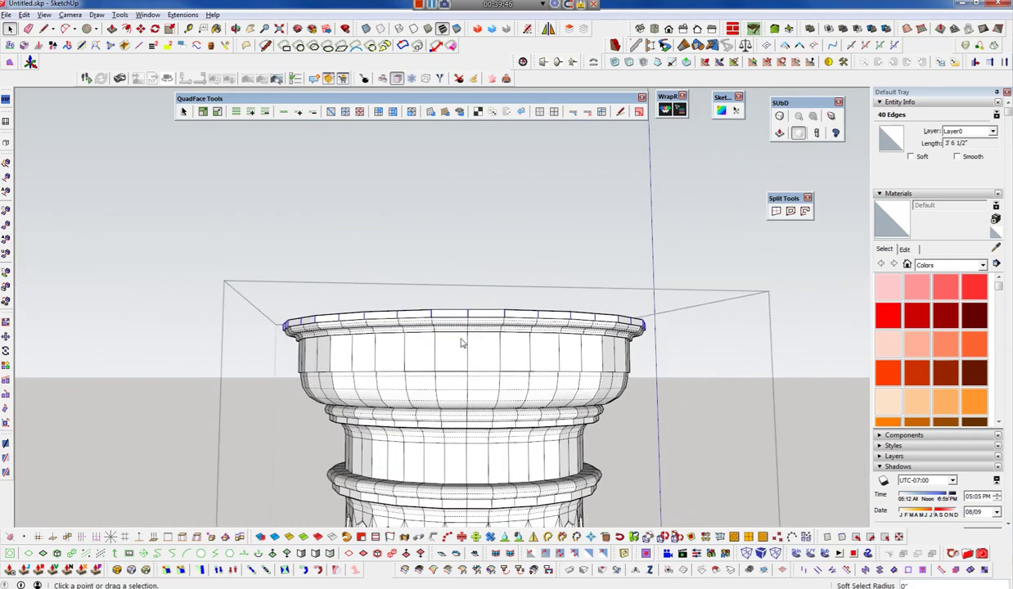
left_click_drag(479, 449, 524, 396)
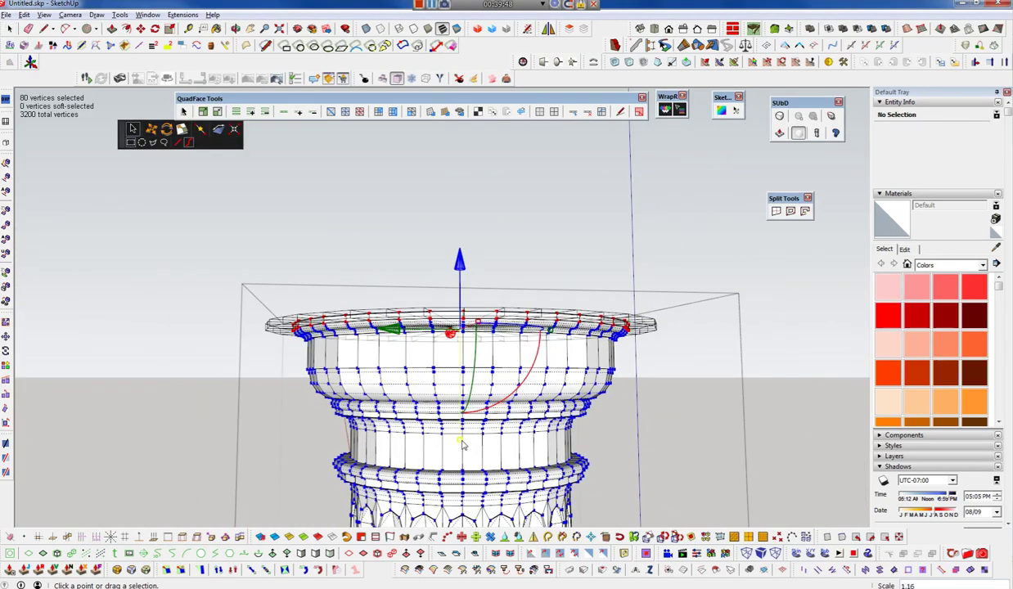
left_click(524, 396)
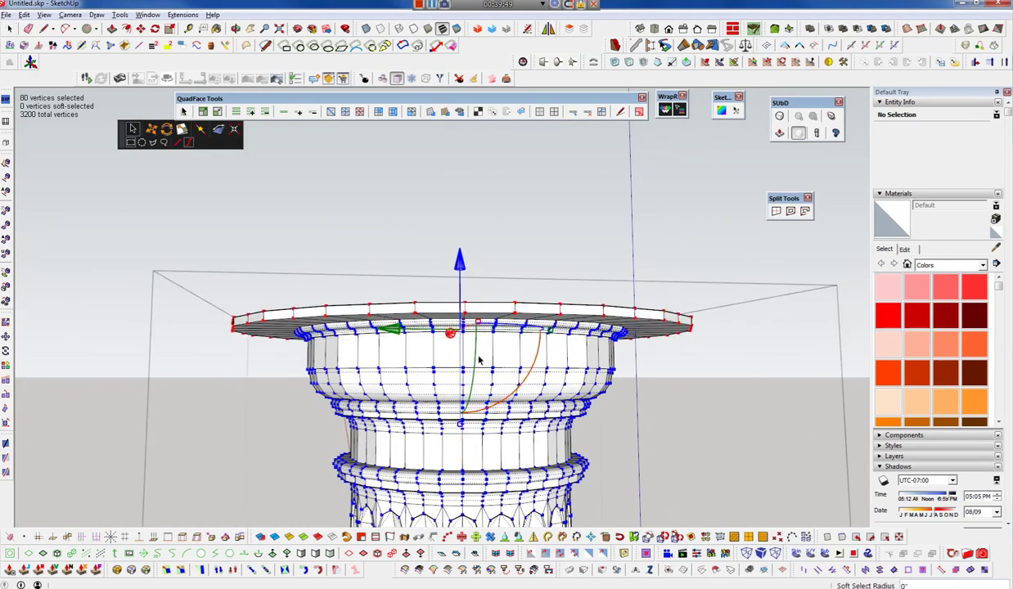
key("space")
- Reselect the slab's rim edges in Vertex Tools, viewing the top slab from above
left_click(388, 308)
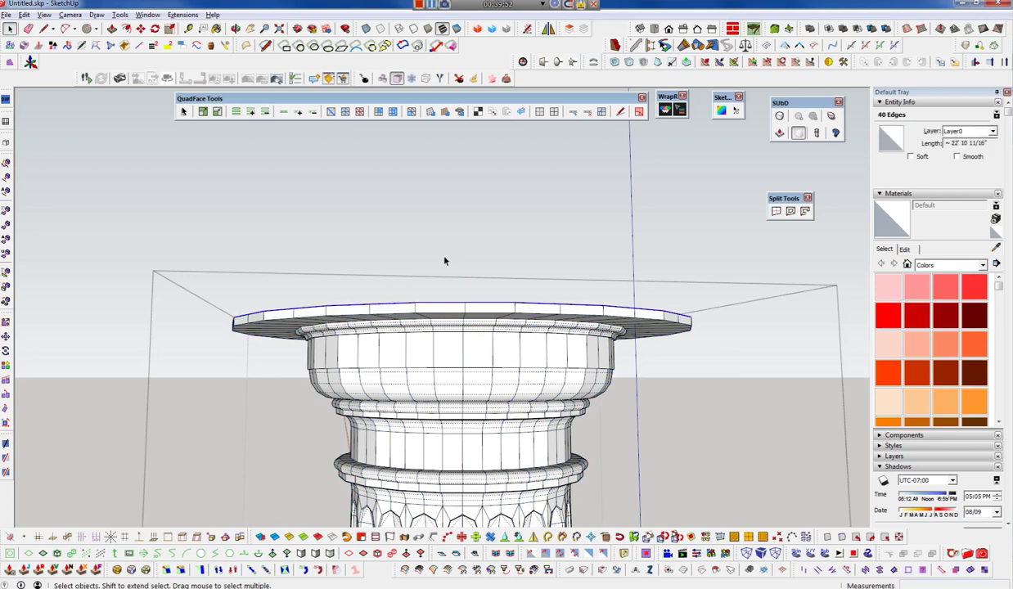
key("v")
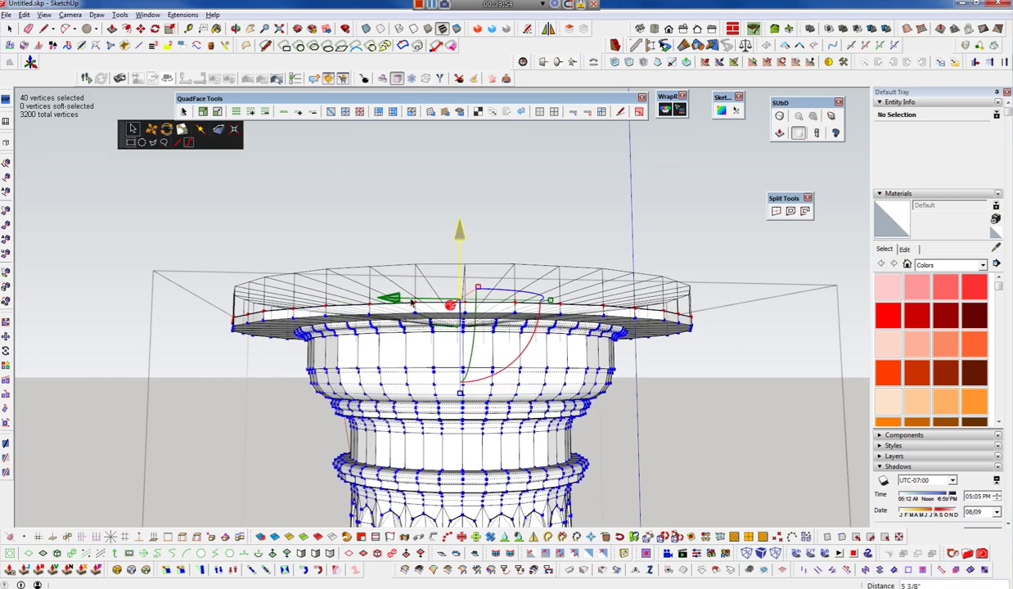
key("space")
left_click(416, 287)
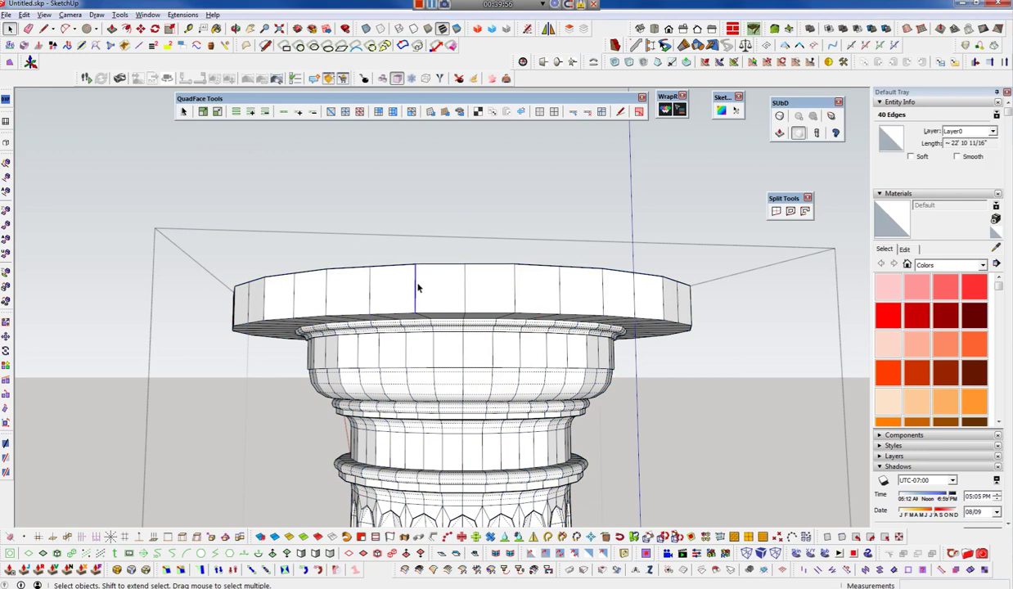
key("v")
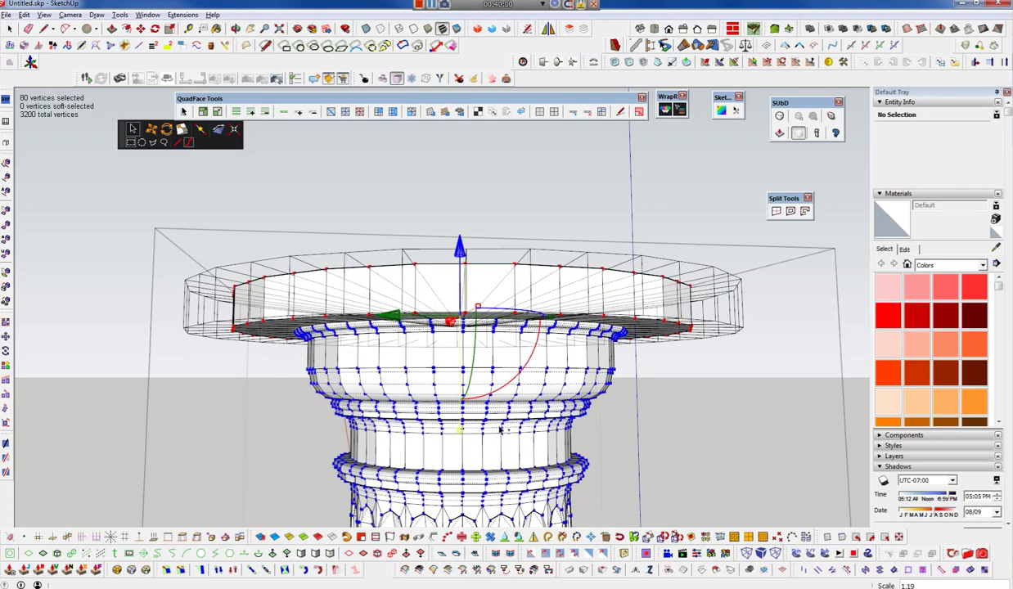
mouse_move(533, 390)
middle_mouse_down()
mouse_move(467, 205)
mouse_move(466, 333)
middle_mouse_up()
- Select the whole abacus slab and raise its top 2 1/8" along the blue axis with Vertex Tools
triple_click(466, 334)
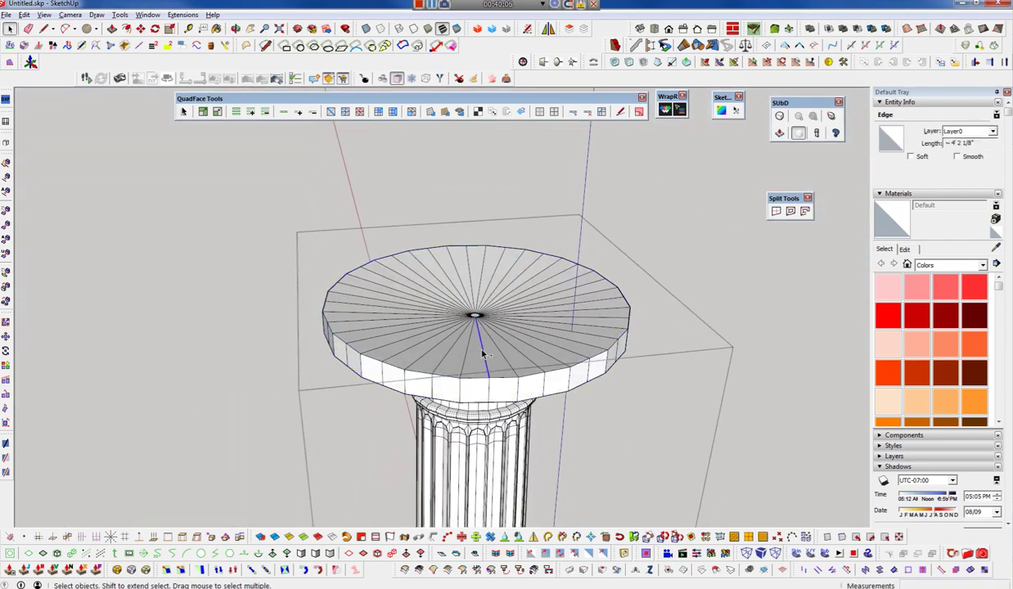
key("v")
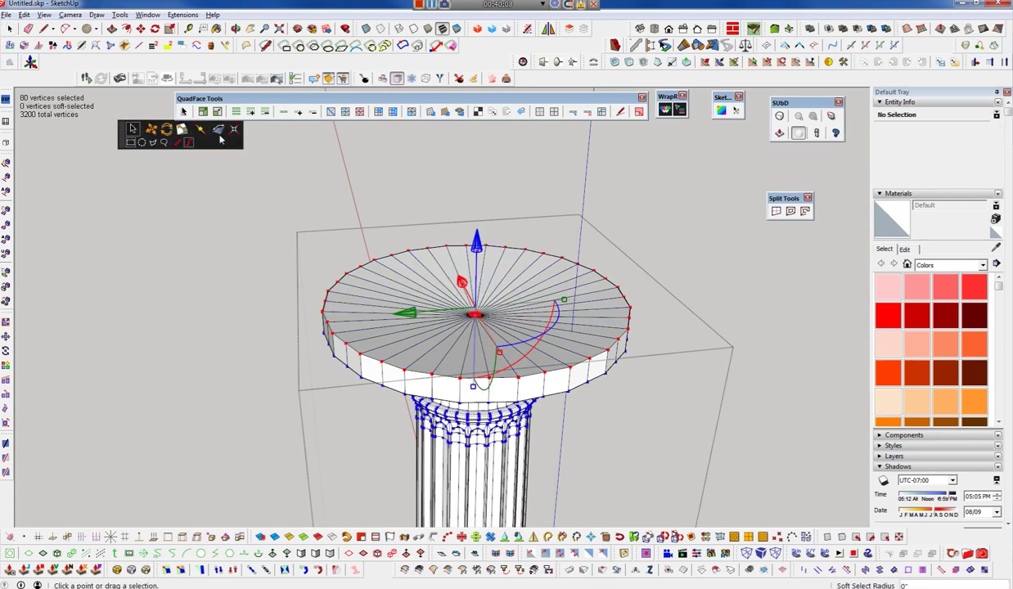
middle_click_drag(557, 374, 451, 224)
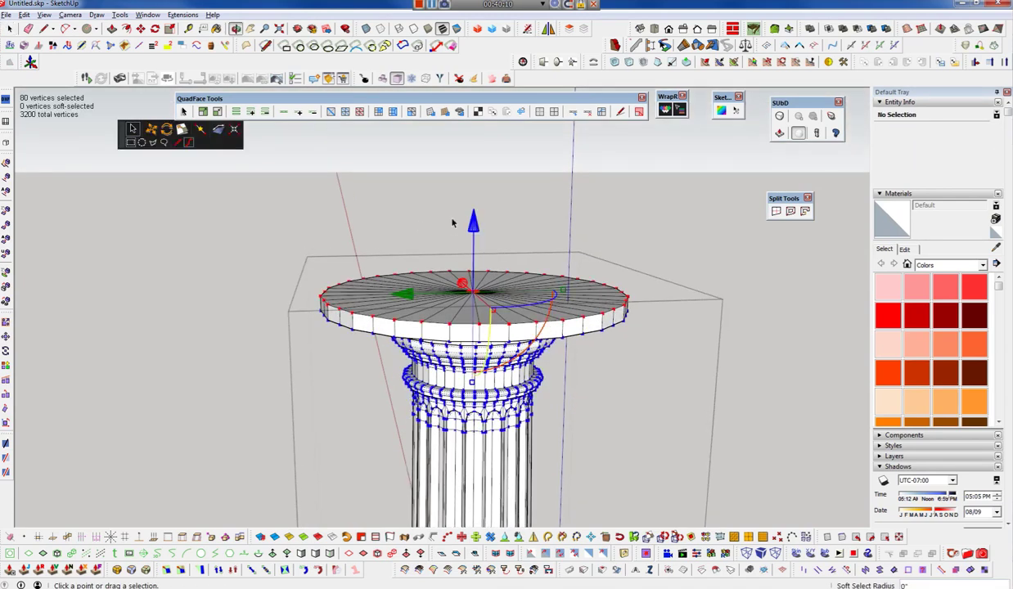
left_click_drag(473, 219, 505, 348)
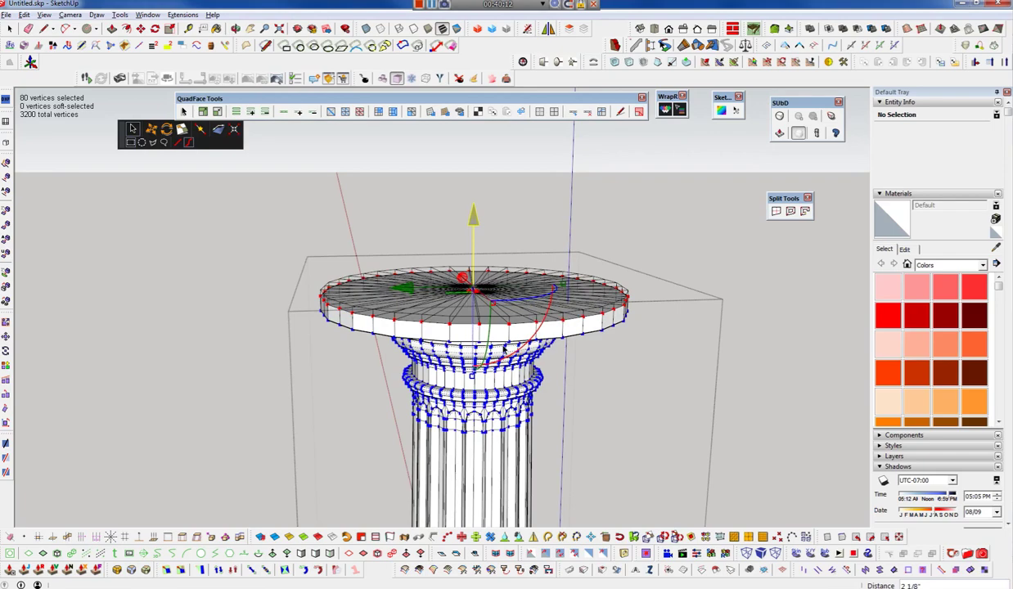
middle_click_drag(504, 349, 472, 240)
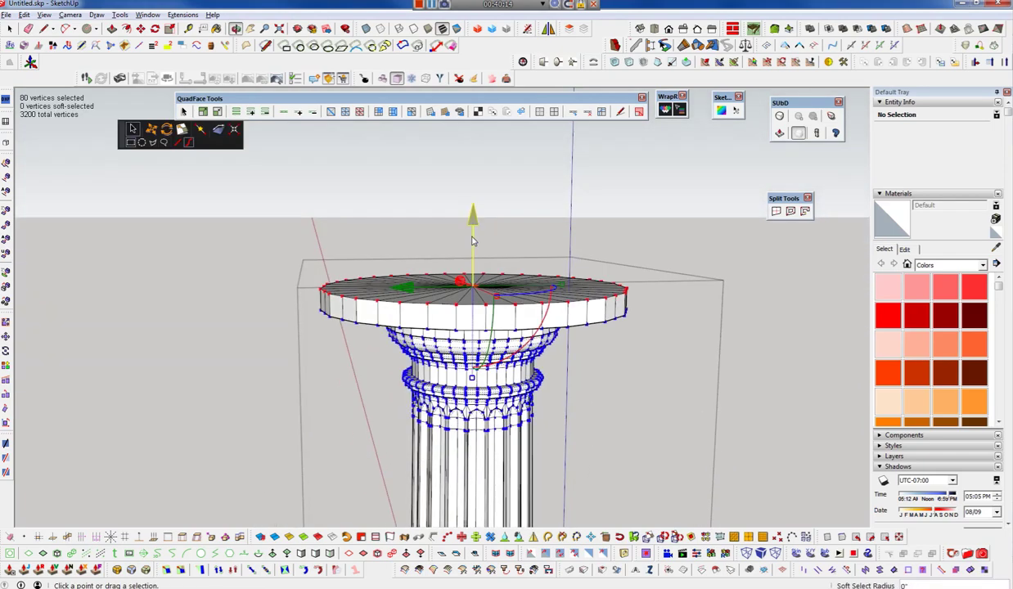
middle_click_drag(472, 240, 497, 327)
scroll(501, 375, "up", 3)
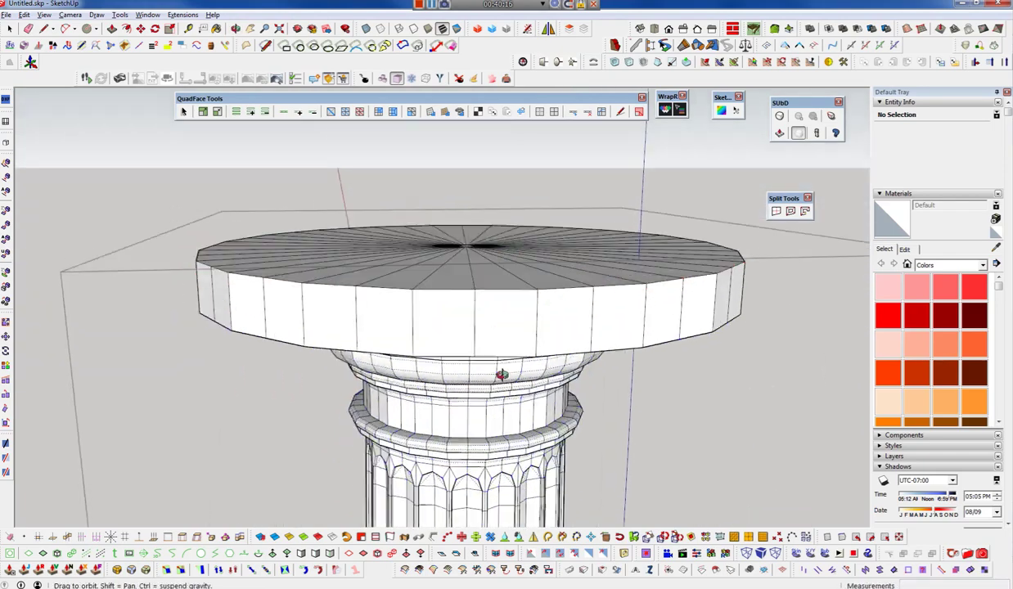
middle_click_drag(501, 374, 483, 384)
scroll(503, 270, "down", 3)
mouse_move(499, 245)
middle_mouse_down()
mouse_move(459, 240)
mouse_move(474, 222)
mouse_move(535, 293)
mouse_move(556, 292)
middle_mouse_up()
left_click(494, 229)
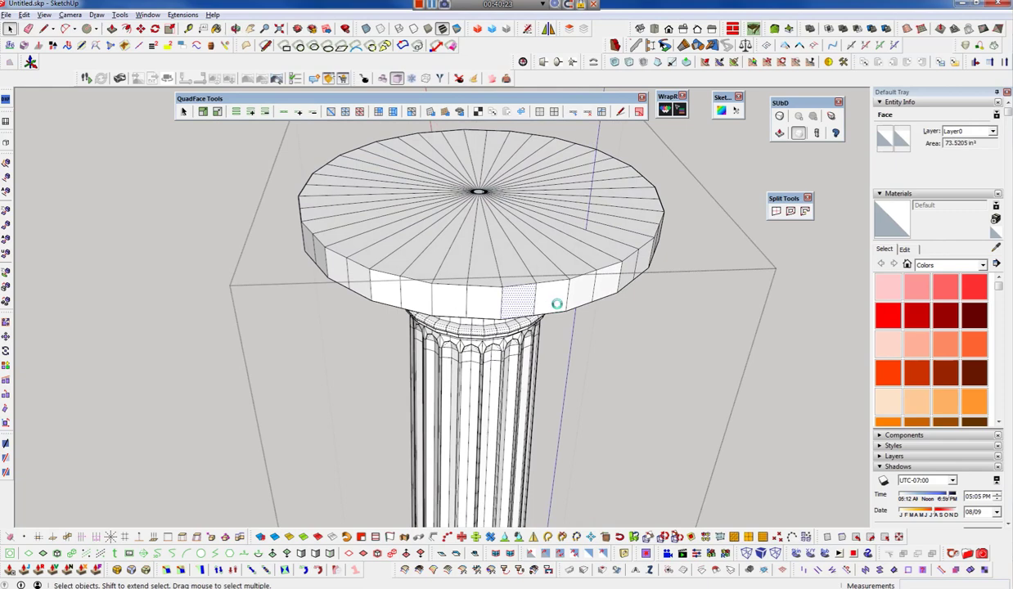
- Select the row of rim faces along the capital's top slab
left_click(549, 309, "shift")
left_click(582, 295, "shift")
left_click(611, 282, "shift")
left_click(490, 299, "shift")
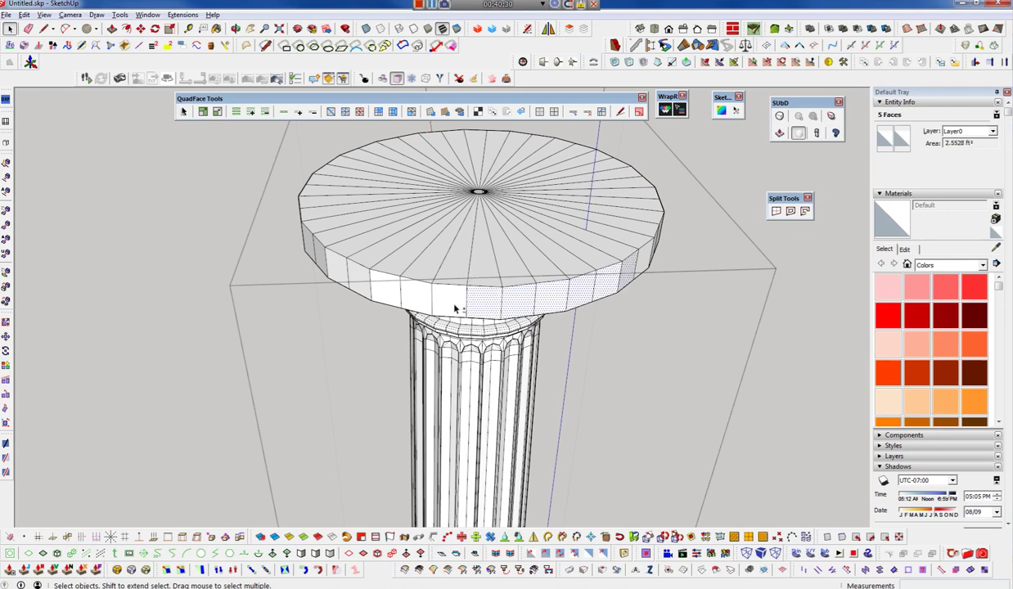
left_click(415, 295, "shift")
left_click(388, 290, "shift")
left_click(359, 283, "shift")
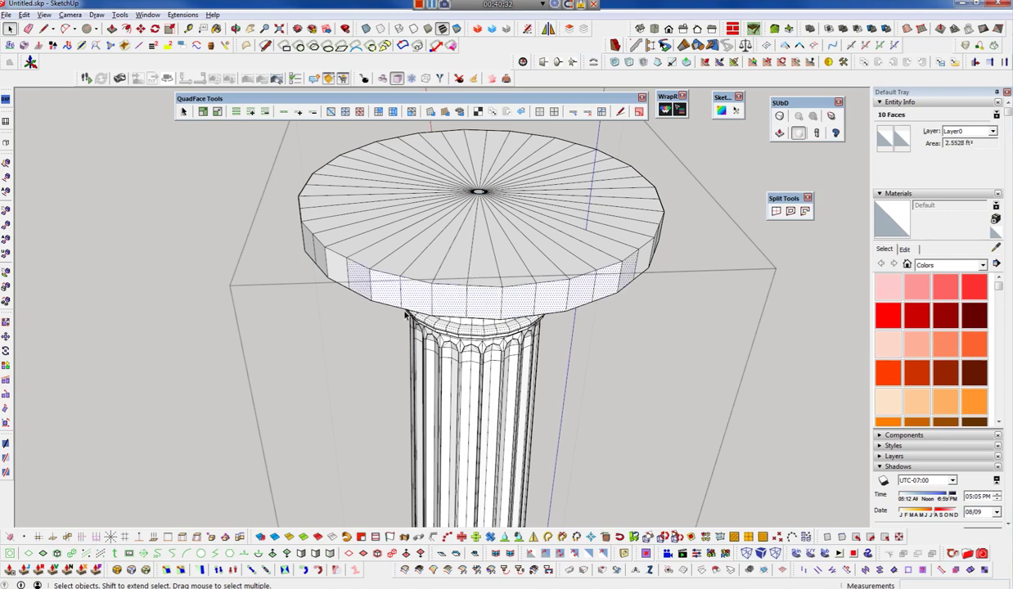
- Scale the selected rim vertices with Vertex Tools to flatten one side of the slab edge
key("v")
mouse_move(404, 313)
middle_mouse_down()
mouse_move(539, 339)
mouse_move(573, 426)
middle_mouse_up()
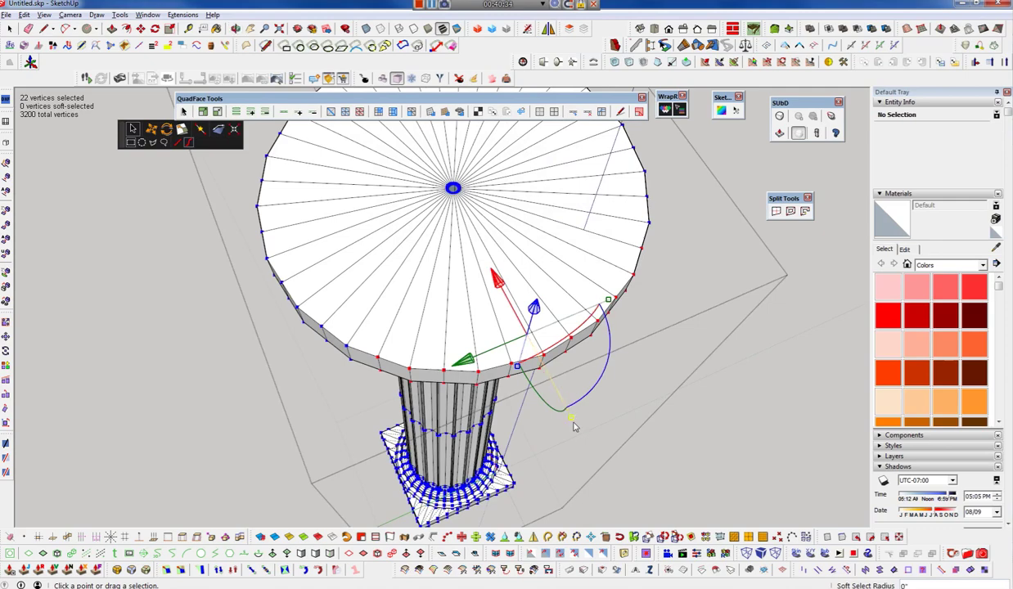
left_click_drag(572, 420, 524, 342)
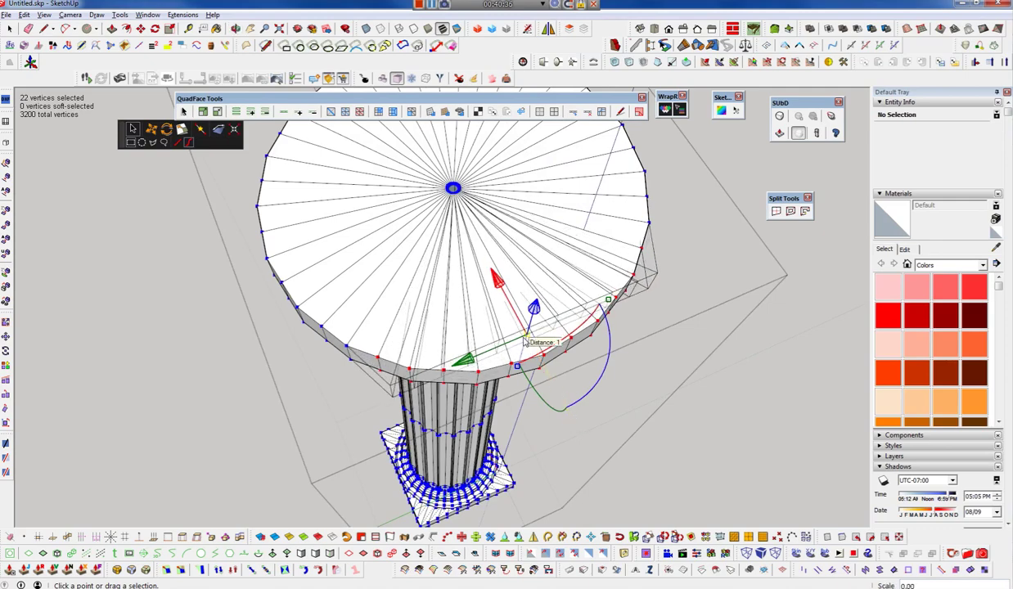
left_click_drag(525, 342, 610, 259)
mouse_move(610, 259)
middle_mouse_down()
mouse_move(253, 232)
mouse_move(481, 328)
mouse_move(350, 323)
middle_mouse_up()
key("space")
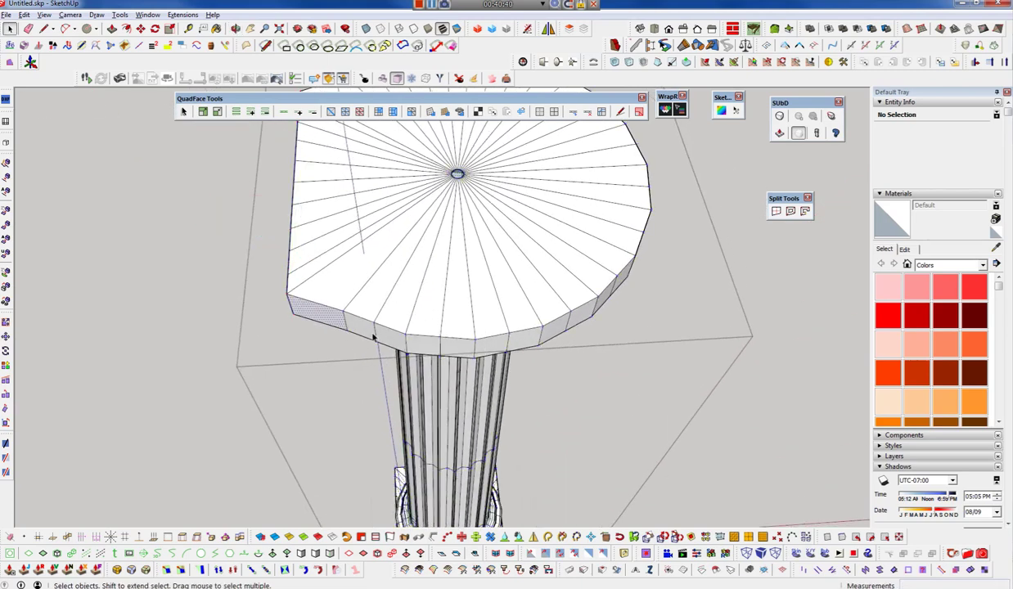
- Select the lower-edge rim faces, flatten them to the Best plane, then undo the distortion
left_click_drag(436, 351, 555, 331)
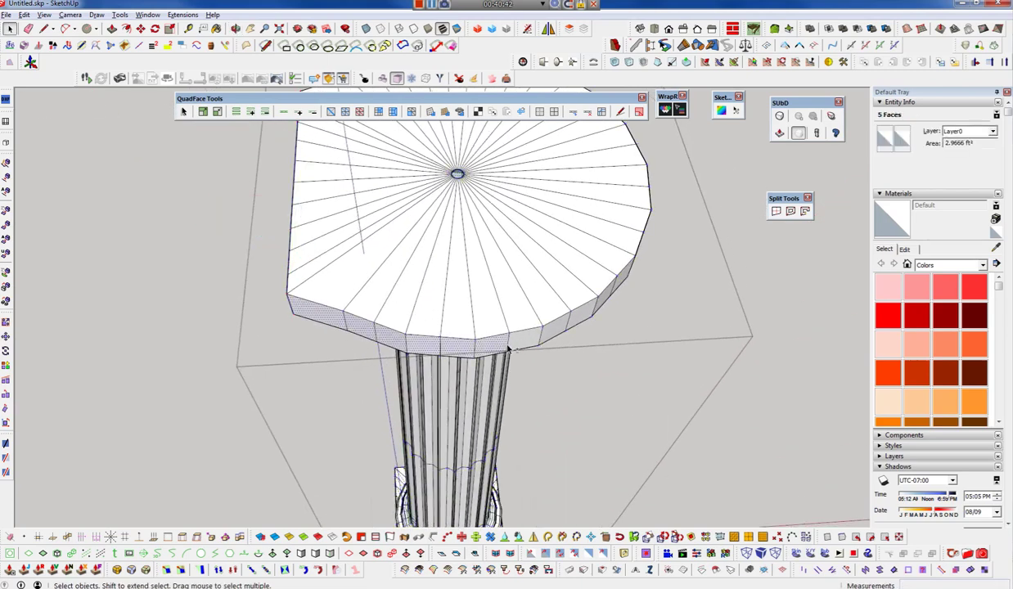
left_click(605, 306, "shift")
mouse_move(598, 294)
middle_mouse_down()
mouse_move(452, 289)
mouse_move(513, 347)
middle_mouse_up()
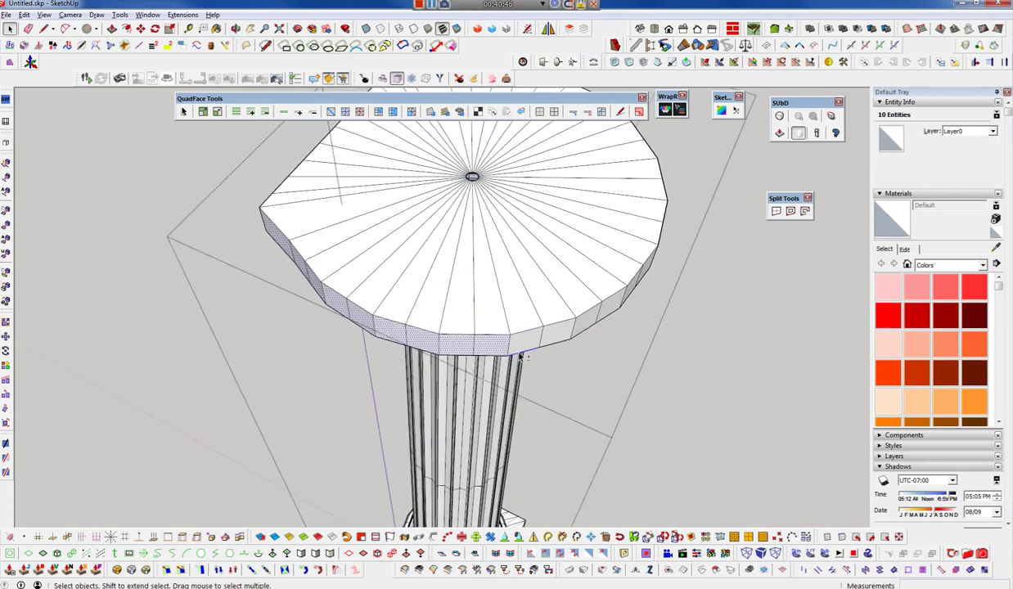
left_click(509, 330, "shift")
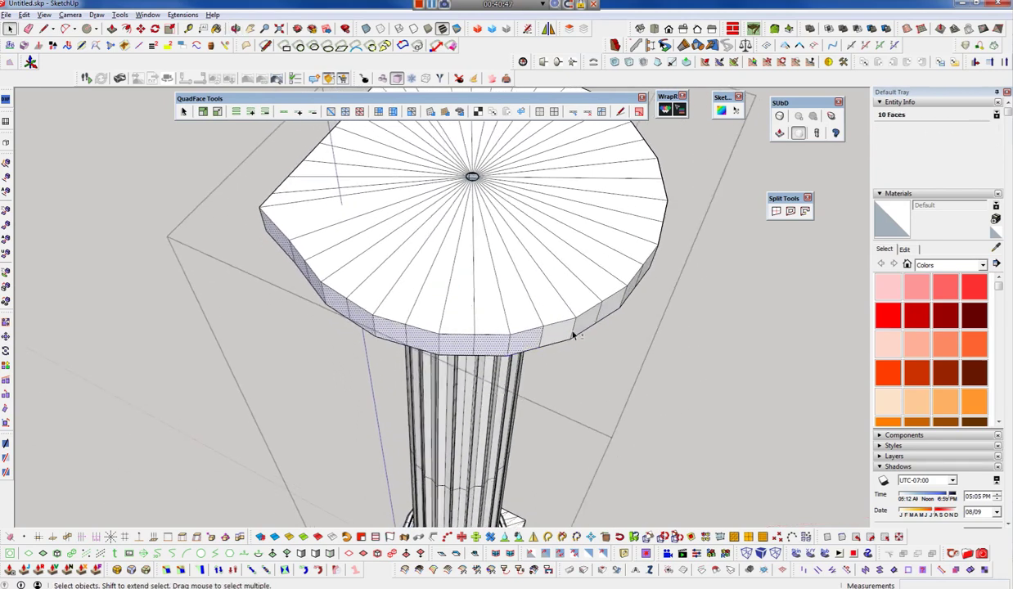
left_click(813, 64)
left_click(553, 293)
left_click(505, 304)
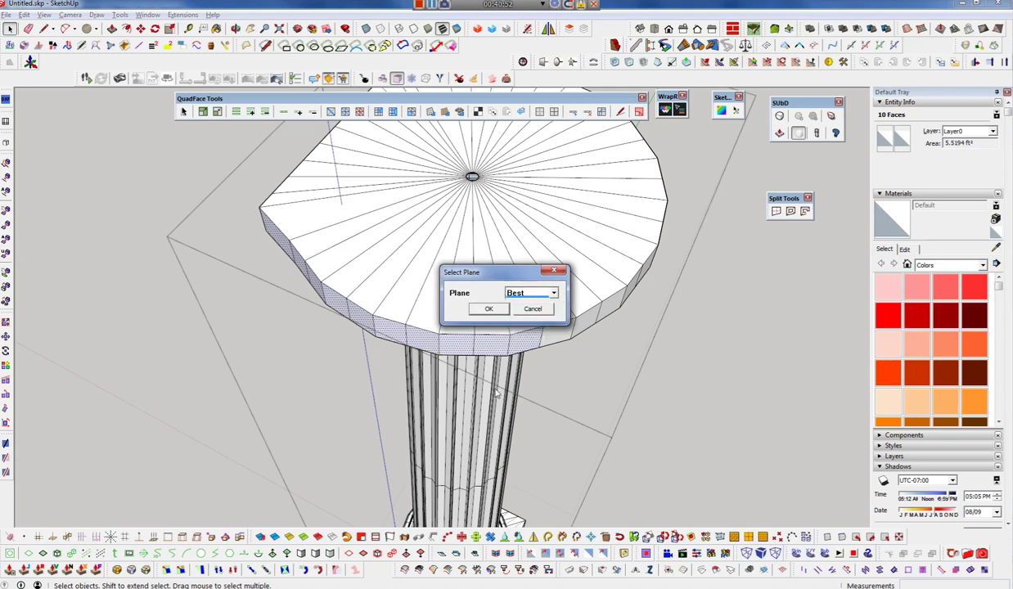
left_click(489, 308)
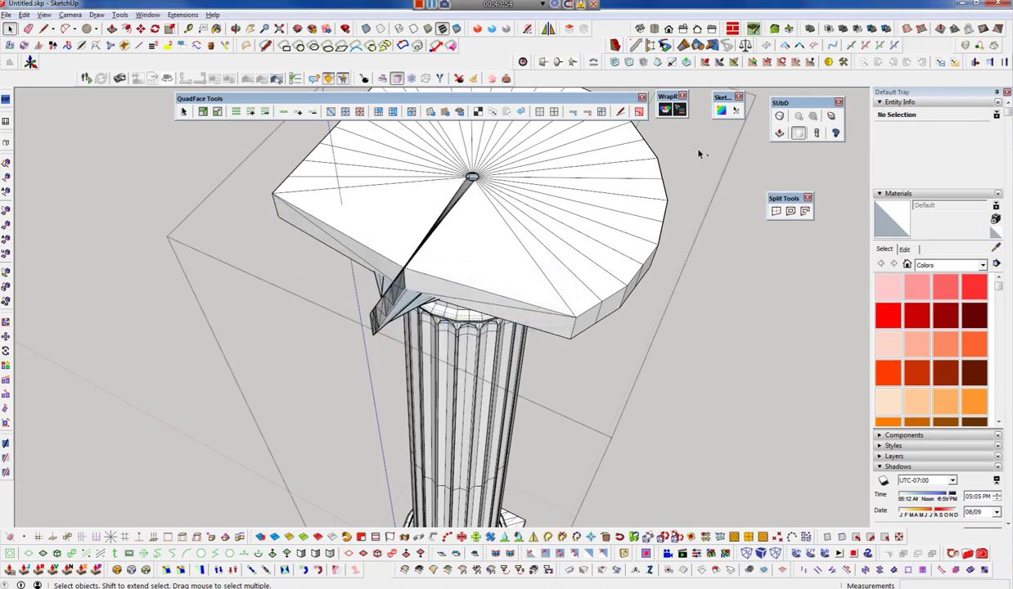
key("ctrl+z")
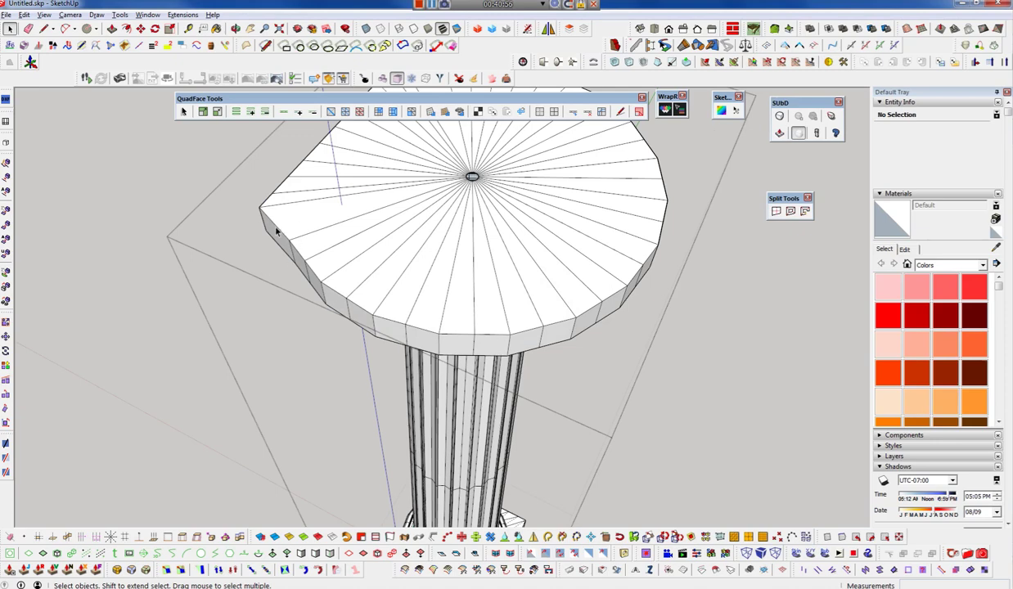
- Reselect the rim faces across the front of the slab
left_click(283, 240)
mouse_move(283, 240)
middle_mouse_down()
mouse_move(407, 253)
mouse_move(334, 286)
middle_mouse_up()
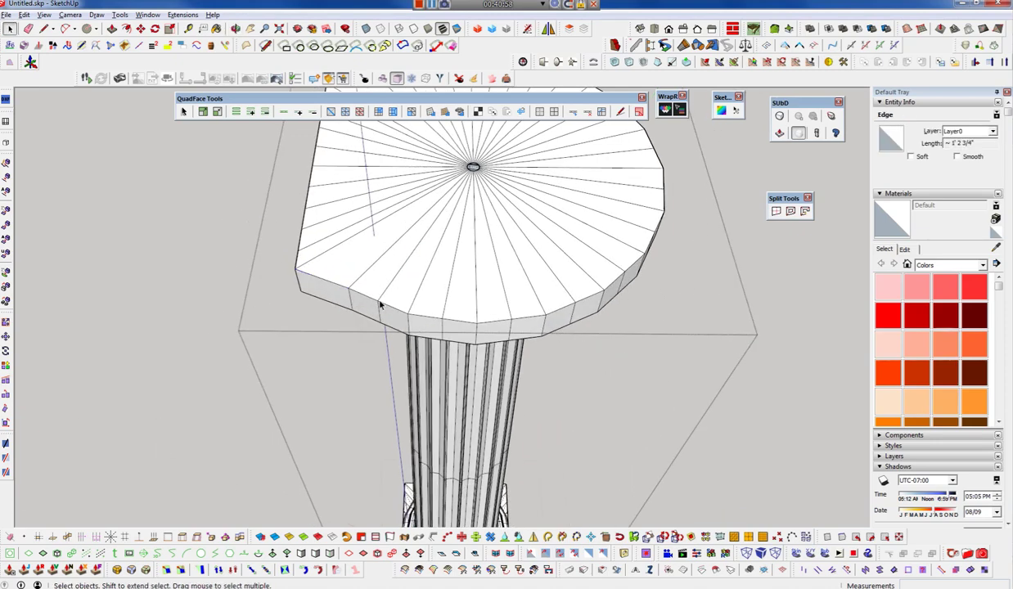
left_click(339, 300)
left_click_drag(427, 332, 556, 328)
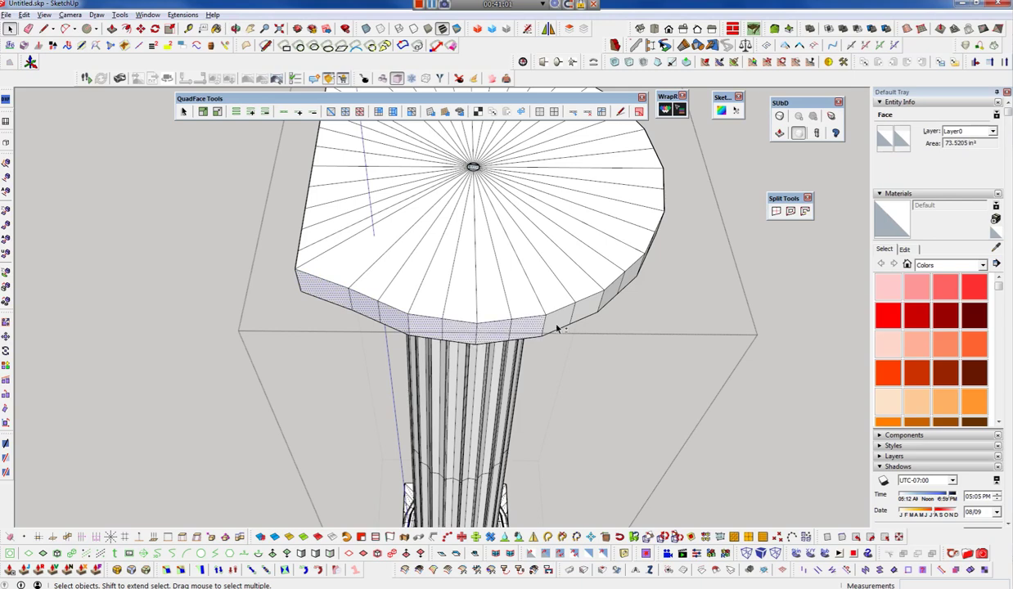
left_click(598, 309)
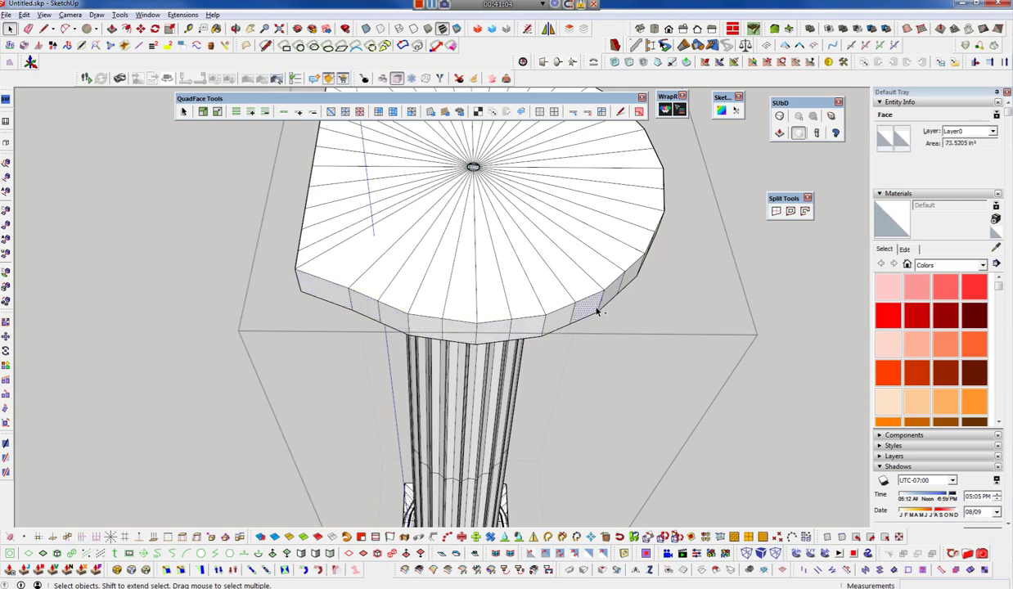
left_click(571, 320)
mouse_move(301, 293)
left_mouse_down()
mouse_move(460, 335)
mouse_move(559, 328)
mouse_move(607, 297)
left_mouse_up()
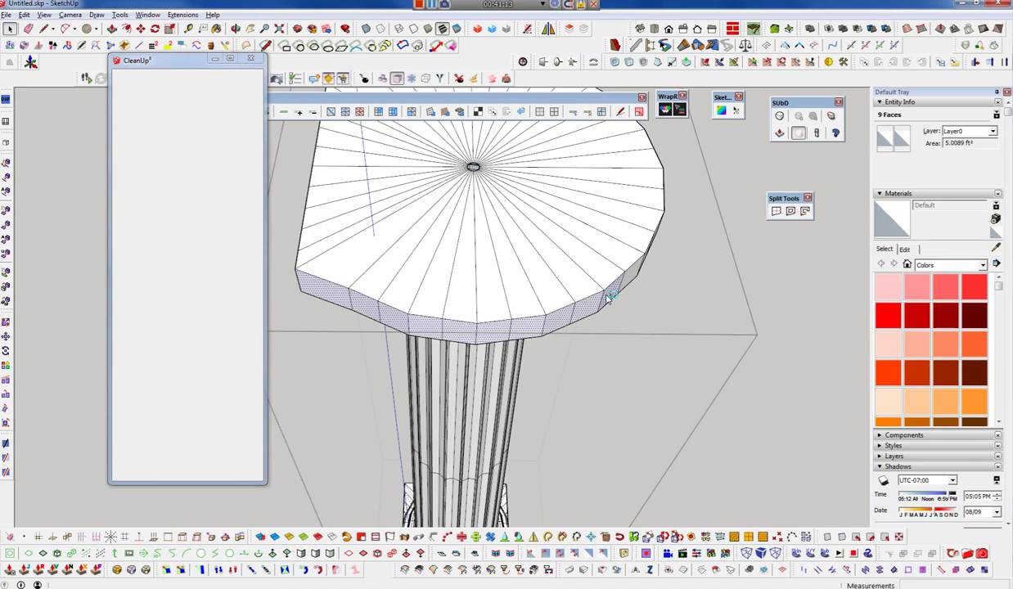
- Close CleanUp³ and select the rim faces along the slab's front-right edge
left_click(250, 59)
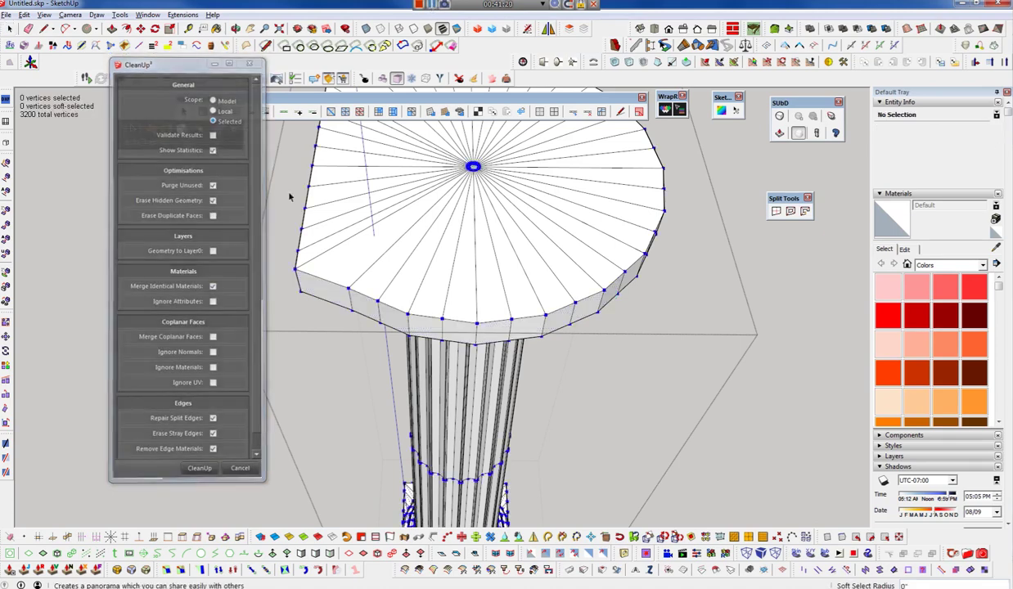
key("space")
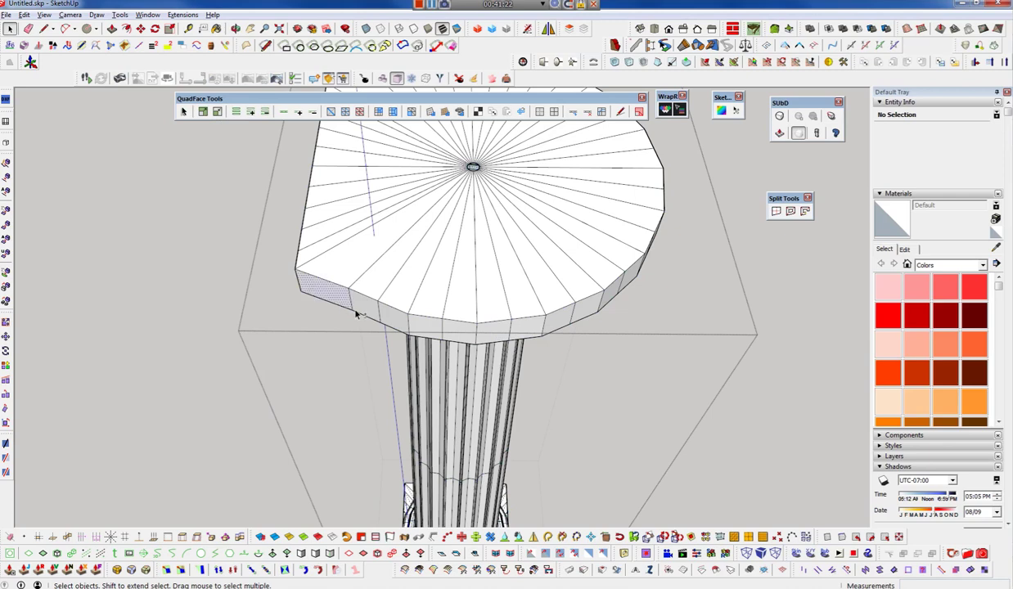
left_click(393, 318)
left_click(455, 328, "ctrl")
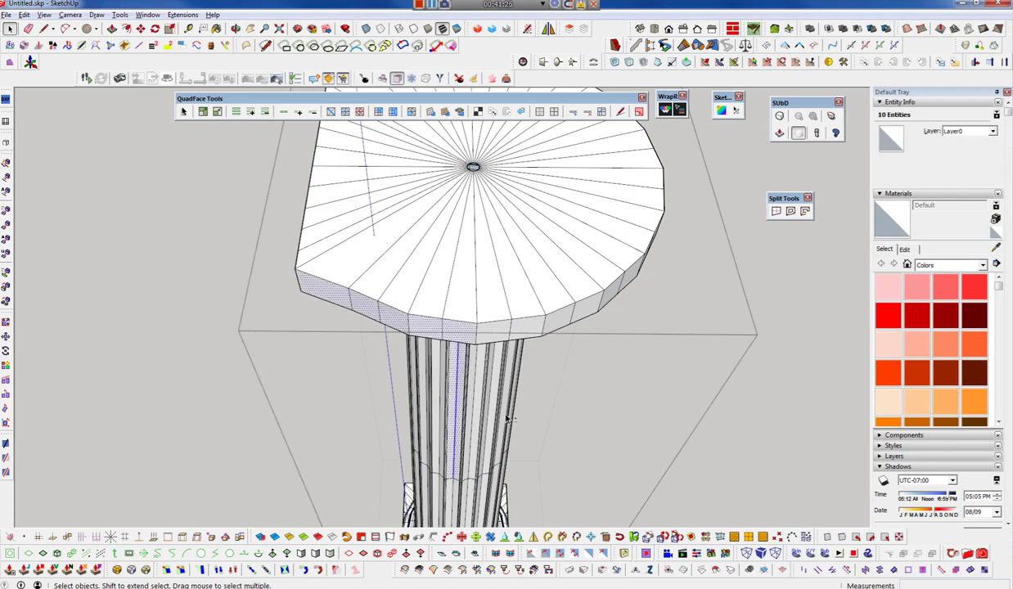
left_click(443, 409, "shift")
left_click(478, 321, "ctrl")
left_click(509, 322, "ctrl")
left_click(544, 316, "ctrl")
left_click(566, 309, "ctrl")
left_click(582, 313, "ctrl")
mouse_move(607, 299)
middle_mouse_down()
mouse_move(492, 287)
mouse_move(578, 300)
middle_mouse_up()
left_click(577, 313, "ctrl")
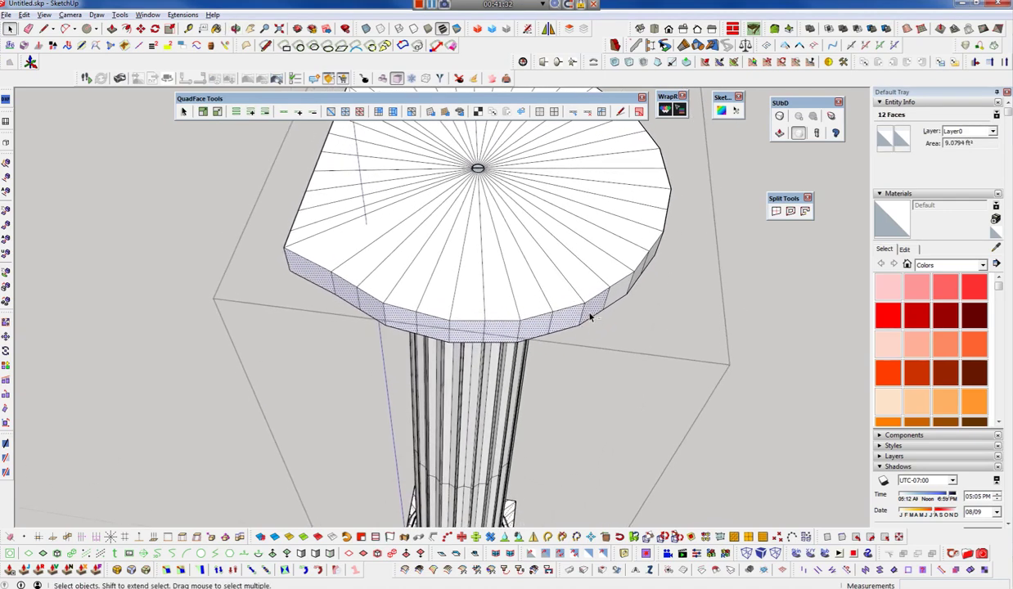
left_click(573, 322, "shift")
- From a low side view, select the eight faces along the abacus front
mouse_move(517, 328)
middle_mouse_down()
mouse_move(472, 158)
mouse_move(468, 217)
mouse_move(448, 243)
middle_mouse_up()
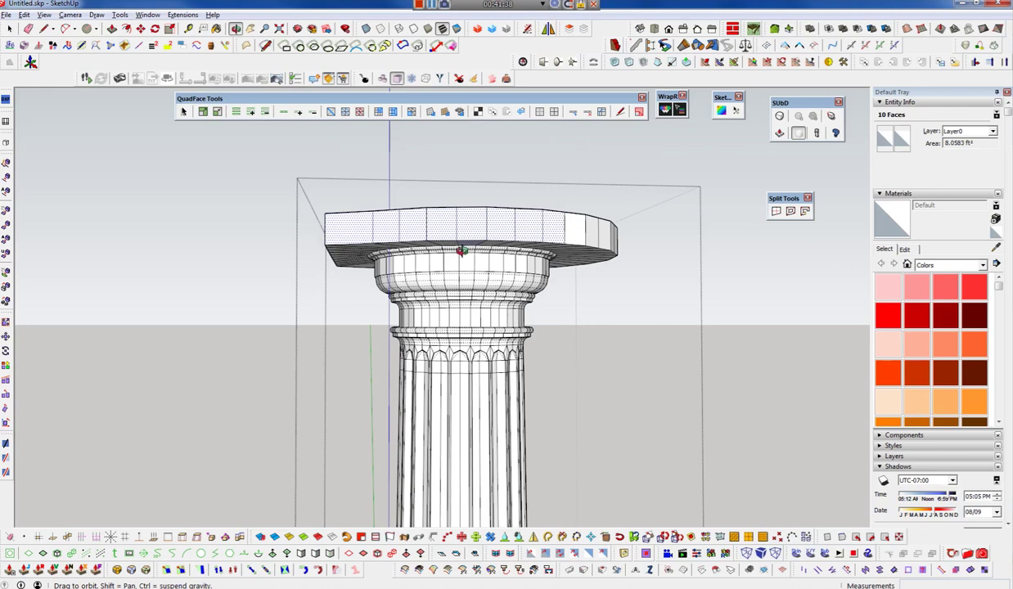
left_click(395, 236, "shift")
left_click(415, 228, "shift")
left_click(442, 228, "shift")
left_click(470, 227, "shift")
left_click(503, 229, "shift")
left_click(511, 228, "shift")
left_click(539, 226, "shift")
left_click(559, 226, "shift")
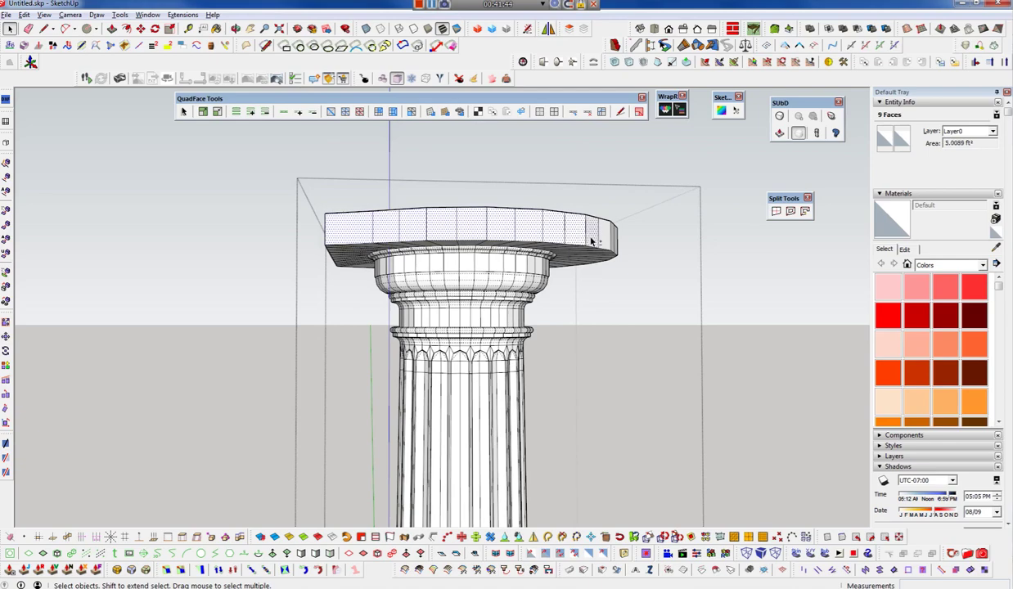
mouse_move(592, 241)
middle_mouse_down()
mouse_move(626, 388)
mouse_move(777, 573)
middle_mouse_up()
- Scale the slab's right-edge vertices outward with Vertex Tools
left_click(777, 570)
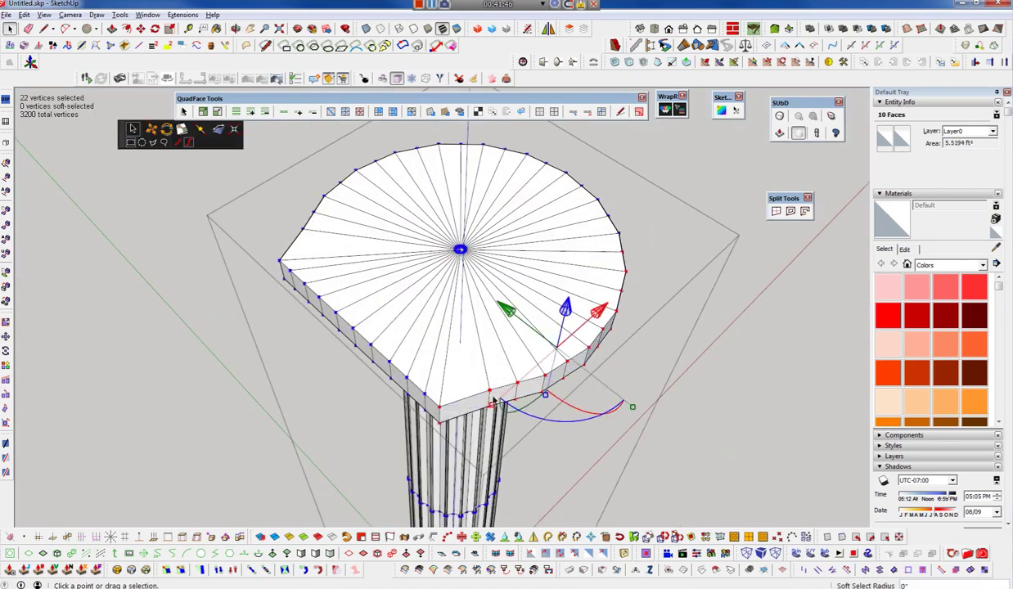
left_click_drag(633, 406, 555, 367)
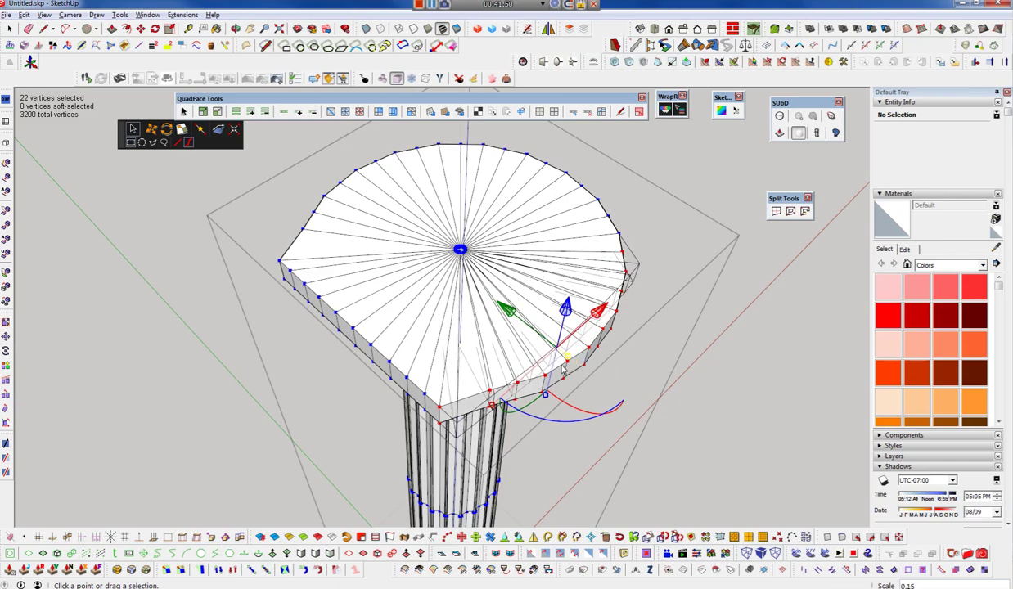
left_click_drag(555, 368, 546, 367)
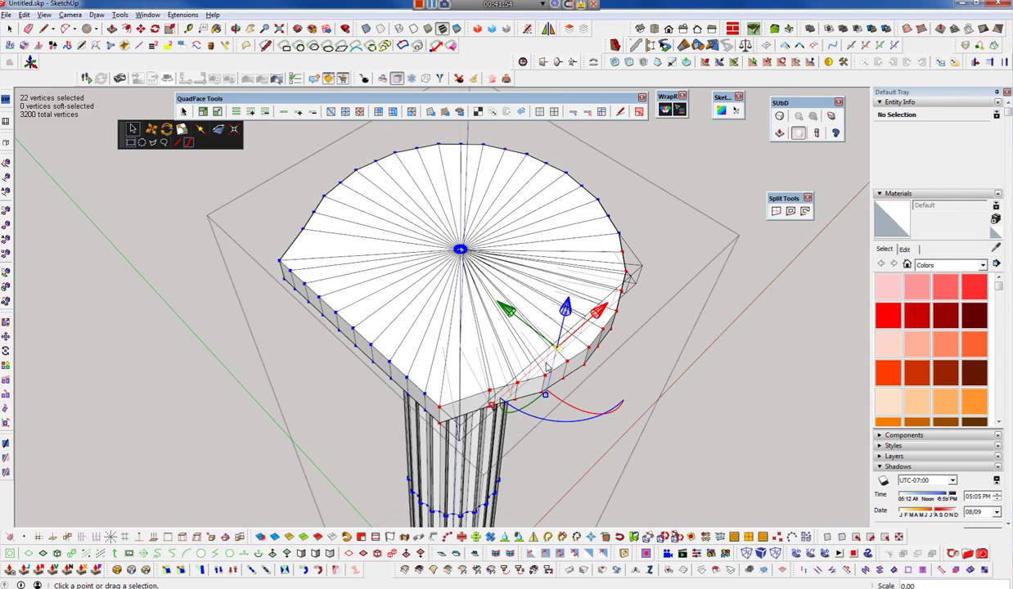
middle_click_drag(546, 367, 377, 387)
key("space")
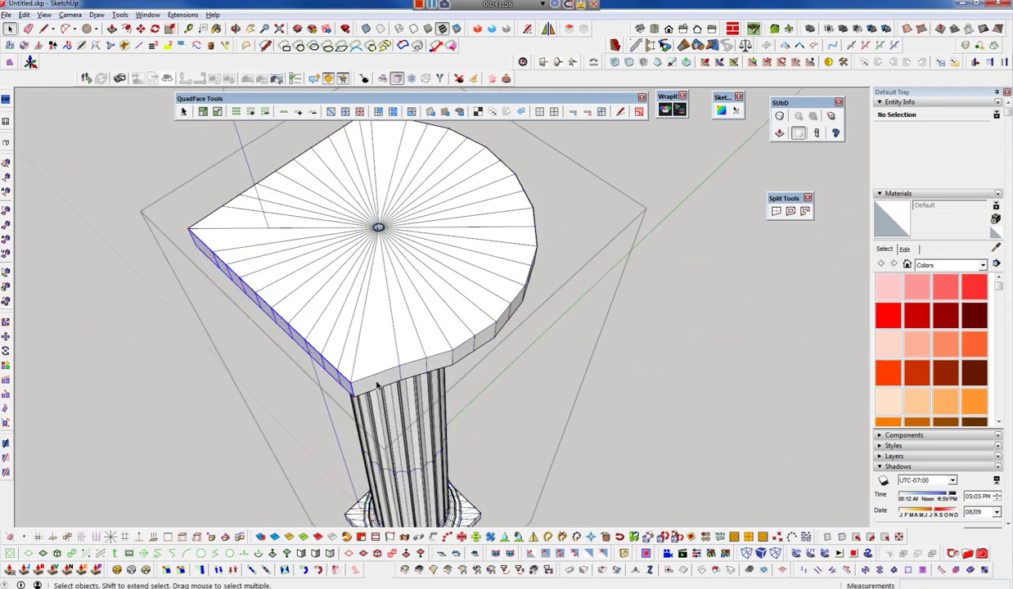
- Select the slab's side faces and scale their edge vertices outward
double_click(377, 386)
double_click(464, 352)
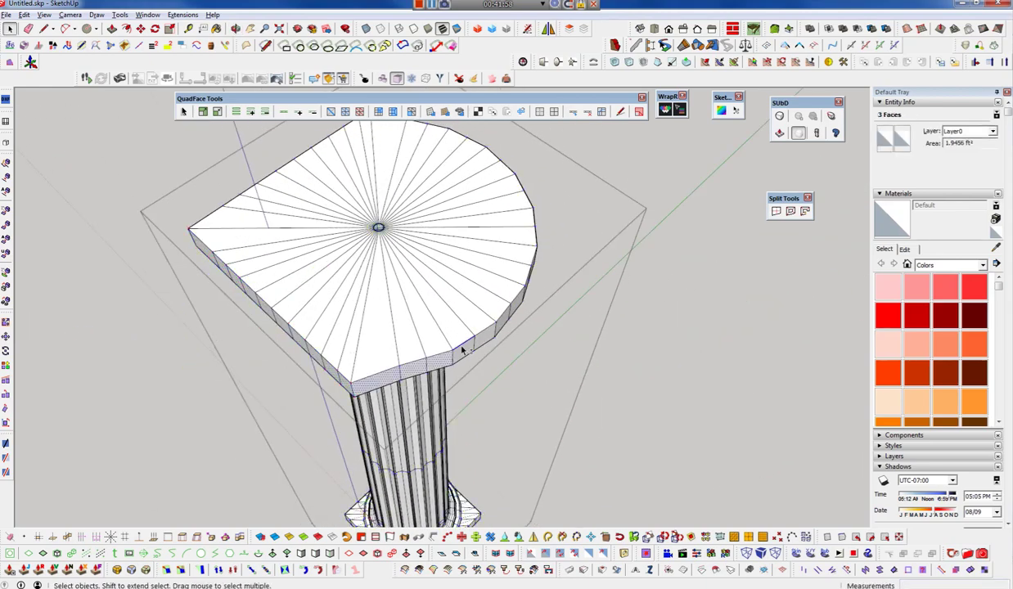
middle_click_drag(481, 332, 436, 358)
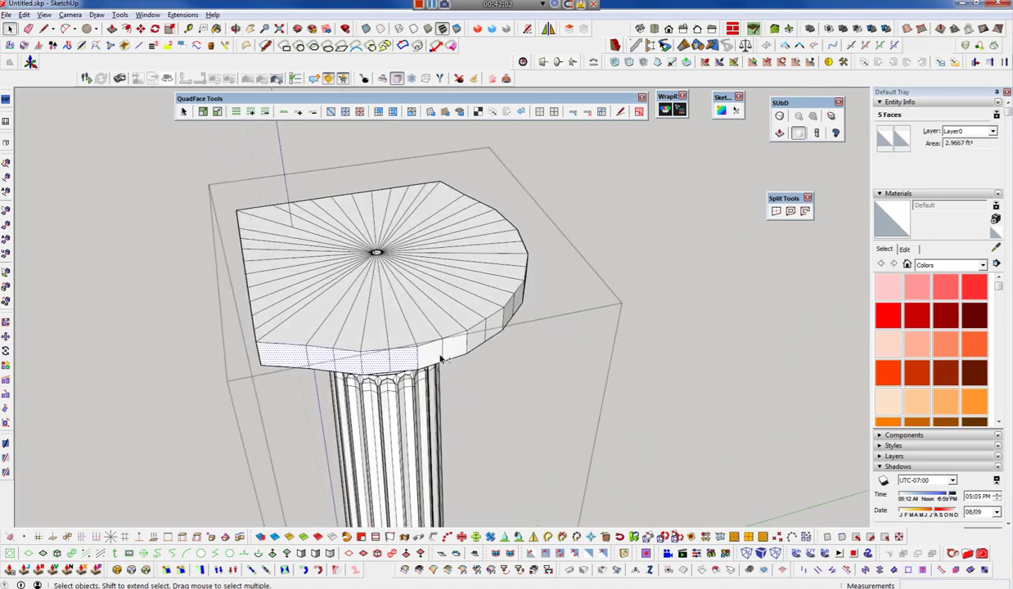
left_click(454, 347, "shift")
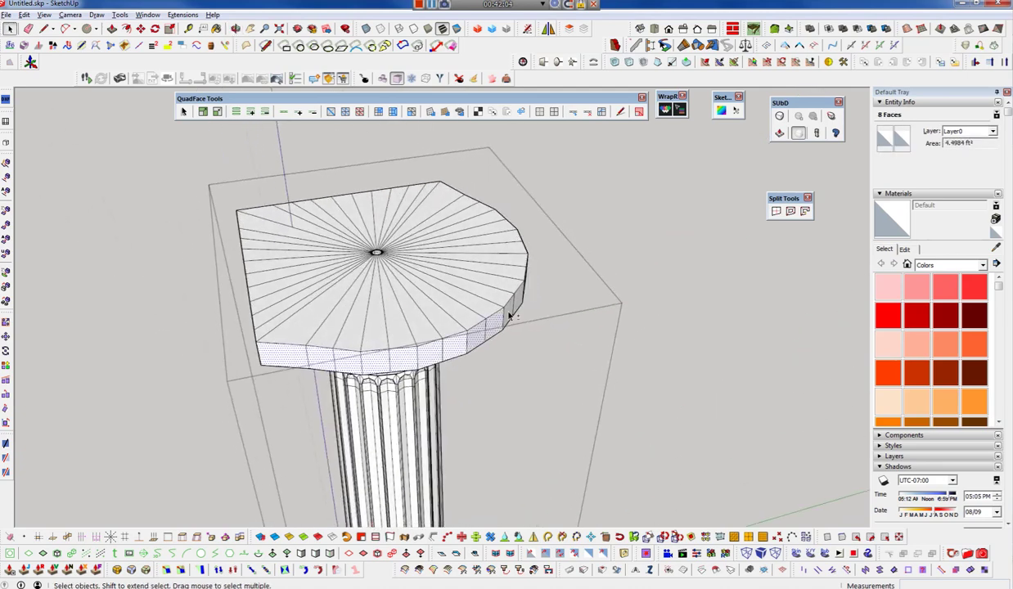
key("v")
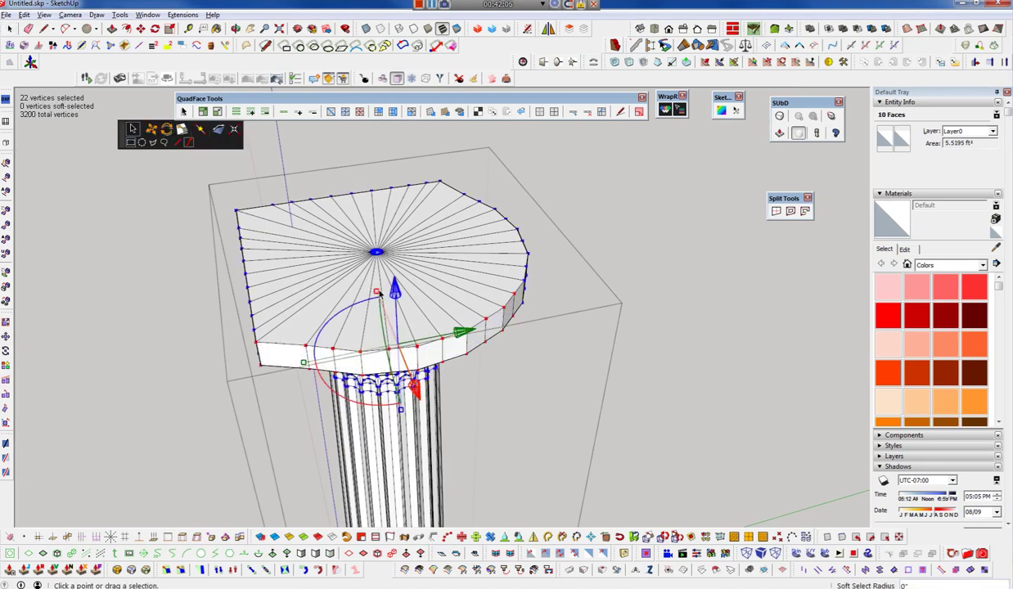
middle_click_drag(384, 338, 443, 350)
left_click_drag(440, 348, 510, 400)
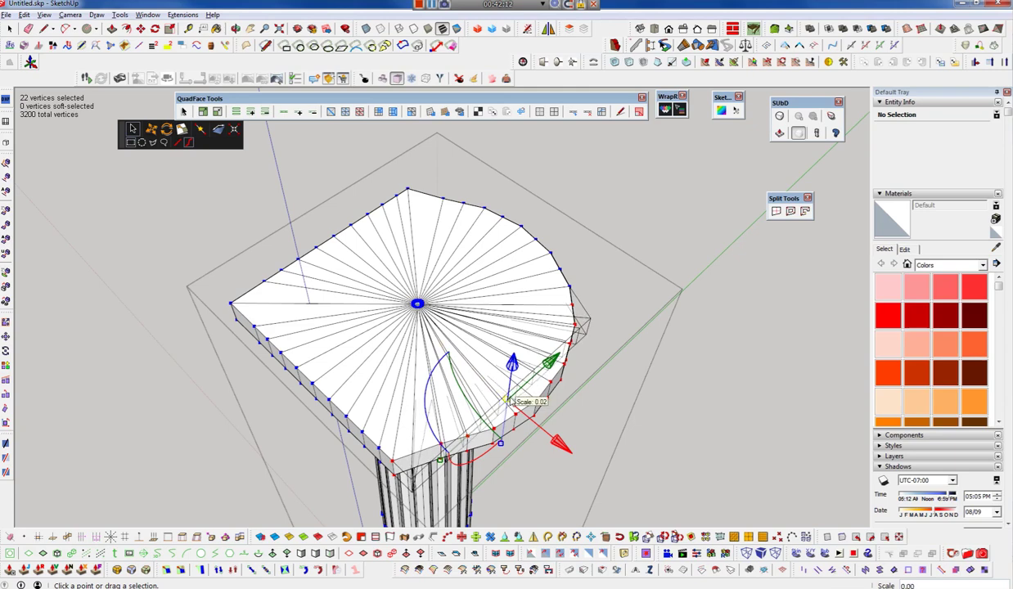
middle_click_drag(507, 399, 338, 320)
key("space")
- Select the faces under the slab along with its side and right-front faces
left_click(376, 305)
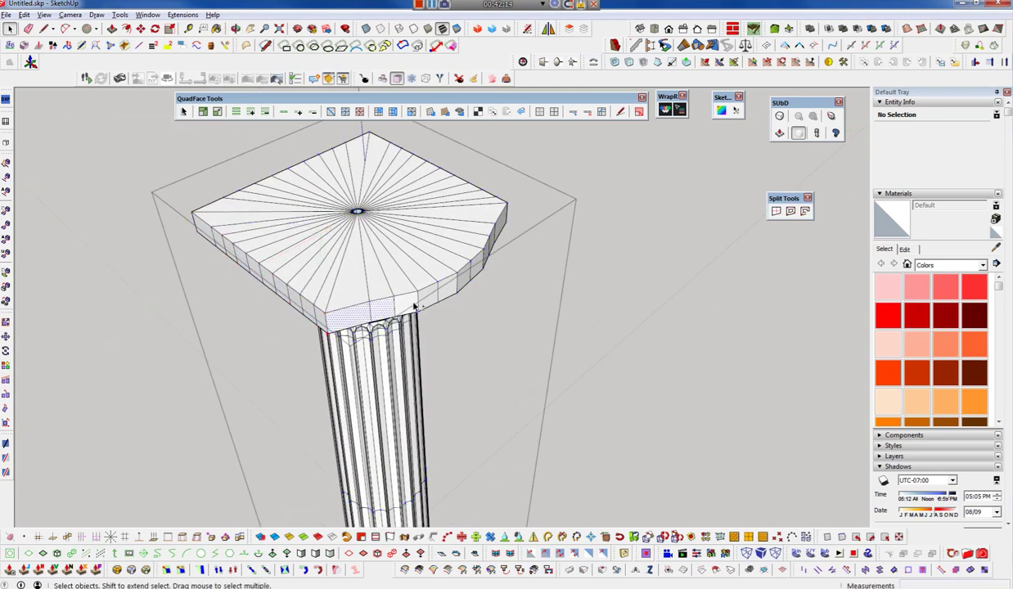
left_click(464, 279, "shift")
middle_click_drag(464, 279, 344, 352)
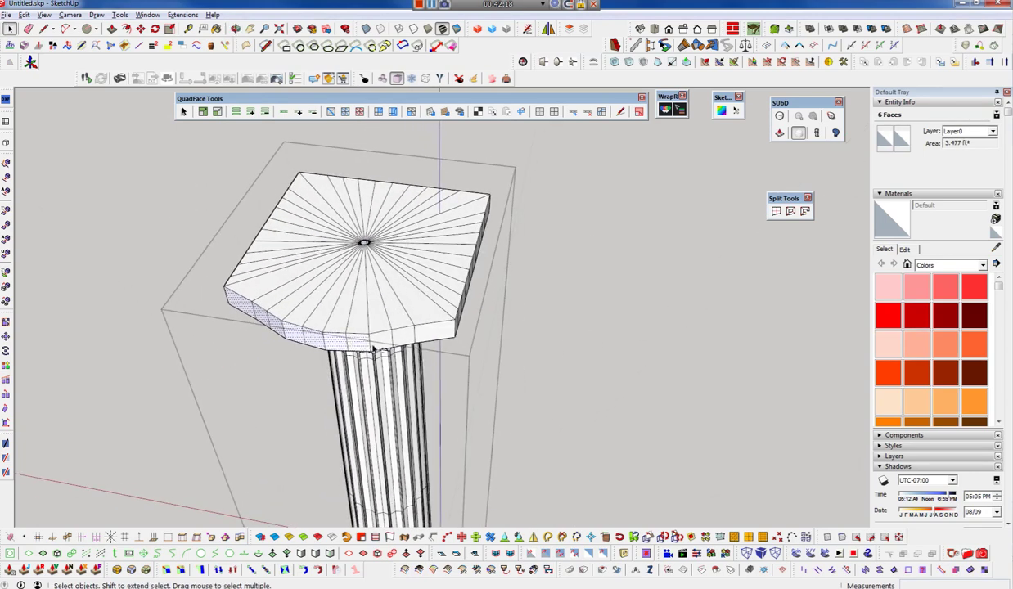
left_click(417, 337, "shift")
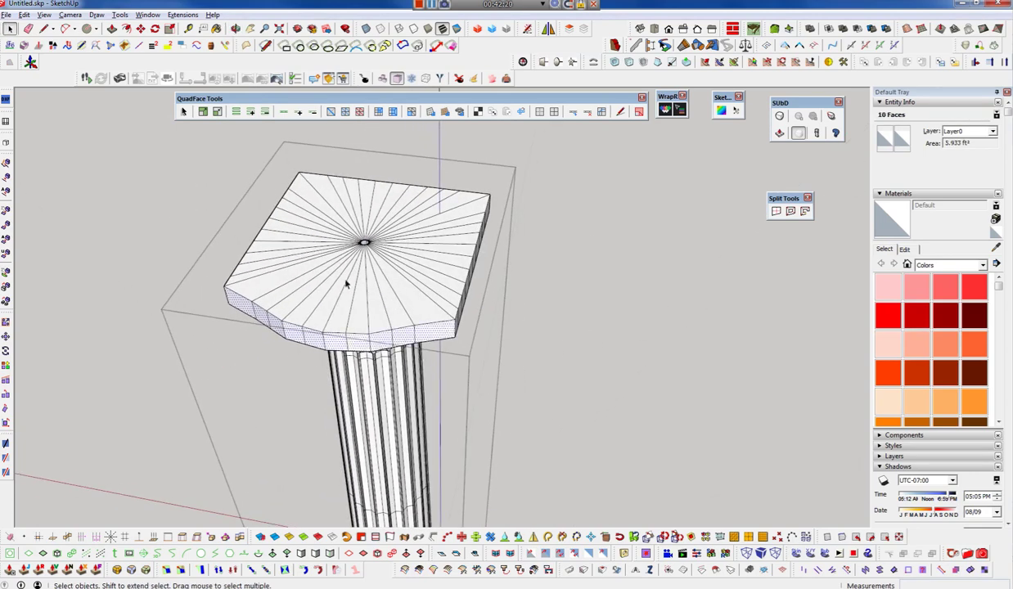
mouse_move(559, 306)
middle_mouse_down()
mouse_move(450, 263)
mouse_move(169, 233)
middle_mouse_up()
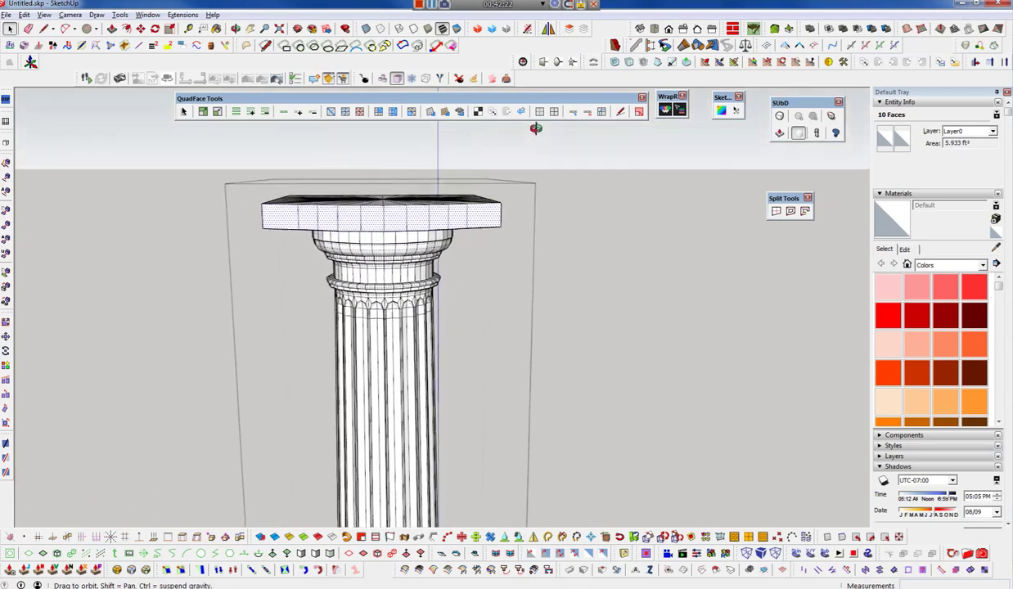
middle_click_drag(216, 214, 468, 405)
mouse_move(357, 312)
middle_mouse_down()
mouse_move(414, 343)
mouse_move(495, 248)
mouse_move(549, 145)
middle_mouse_up()
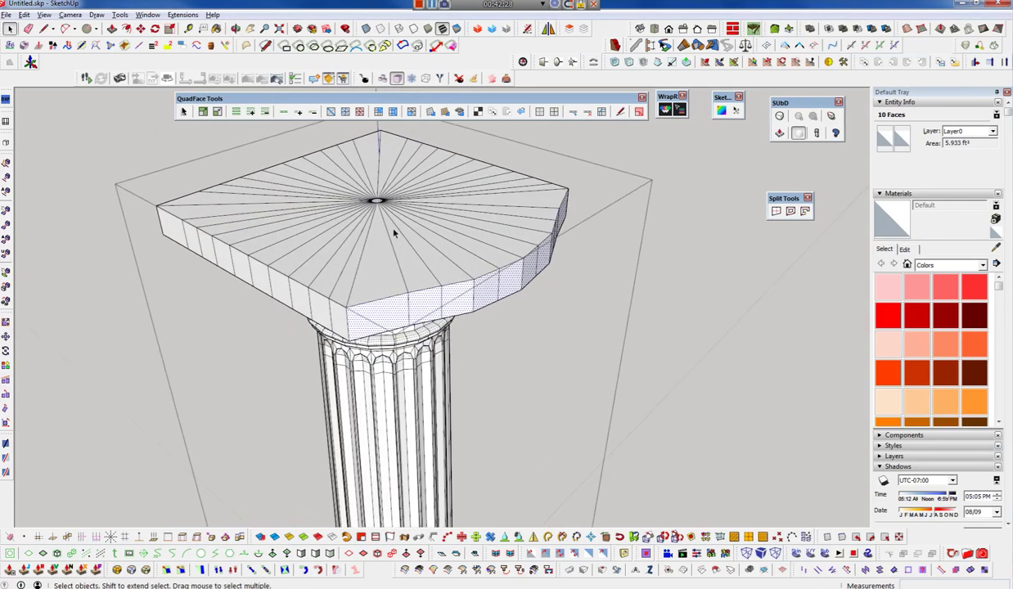
scroll(425, 285, "up", 1)
- Stretch the cut-off corner vertices out to a square, then select the slab's side band
key("v")
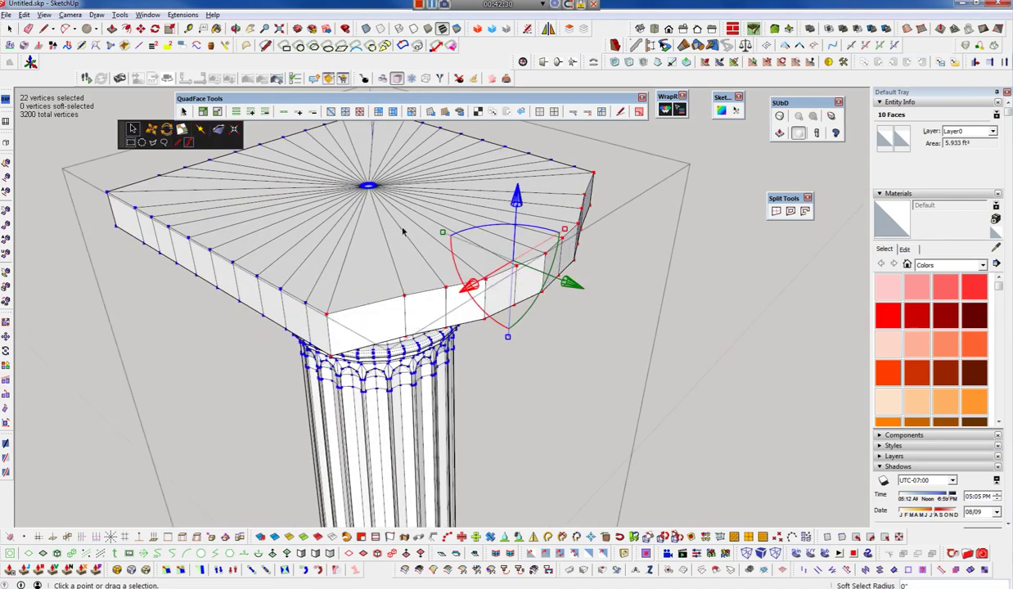
left_click_drag(443, 235, 514, 251)
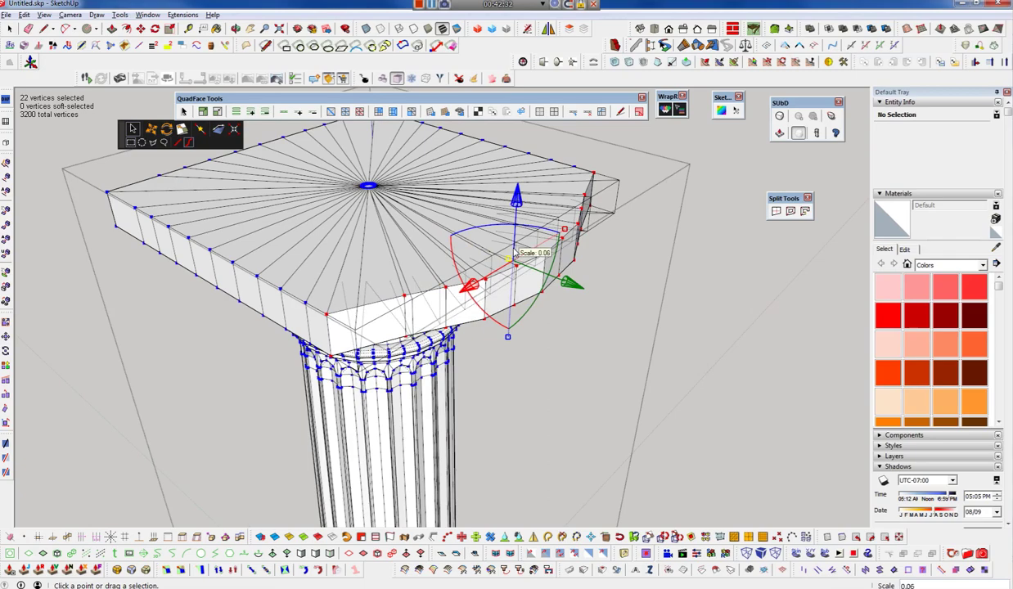
key("Escape")
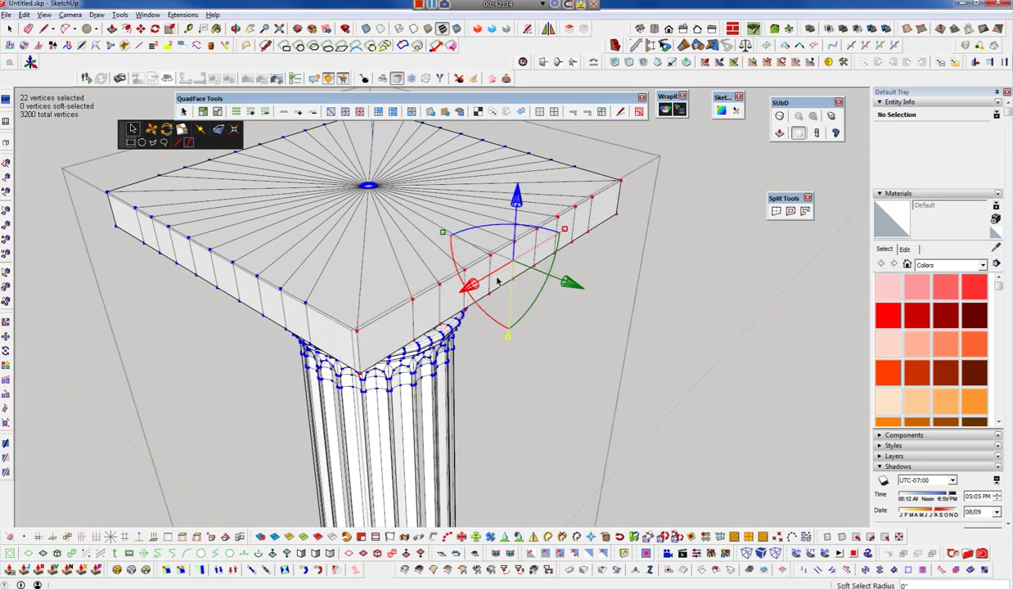
mouse_move(509, 256)
middle_mouse_down()
mouse_move(322, 239)
mouse_move(396, 229)
mouse_move(405, 160)
middle_mouse_up()
double_click(396, 228)
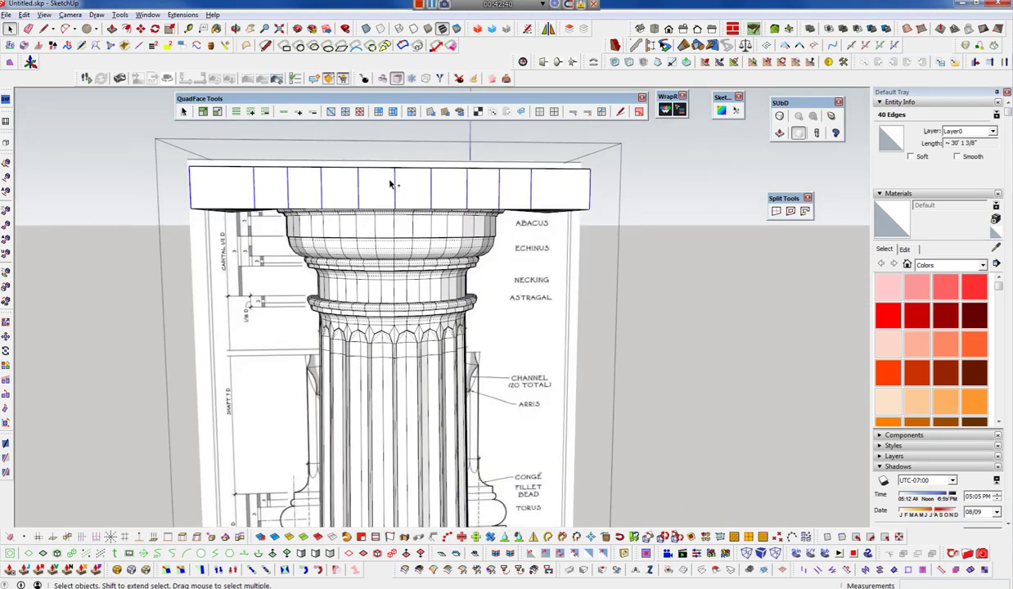
- In X-ray front view, scale the capital's top vertex ring to the reference drawing's outline
key("v")
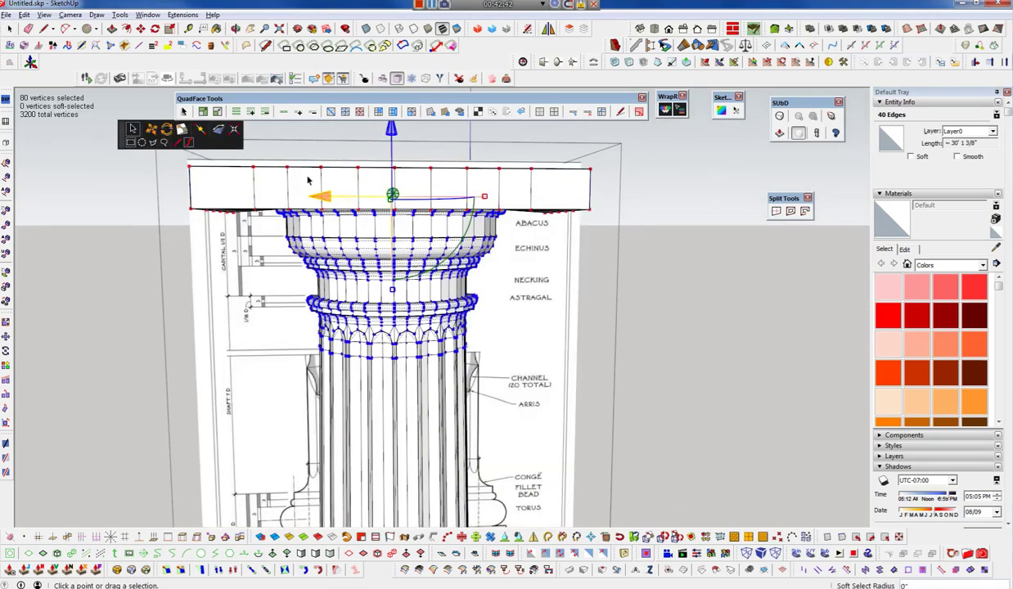
middle_click_drag(392, 290, 386, 249)
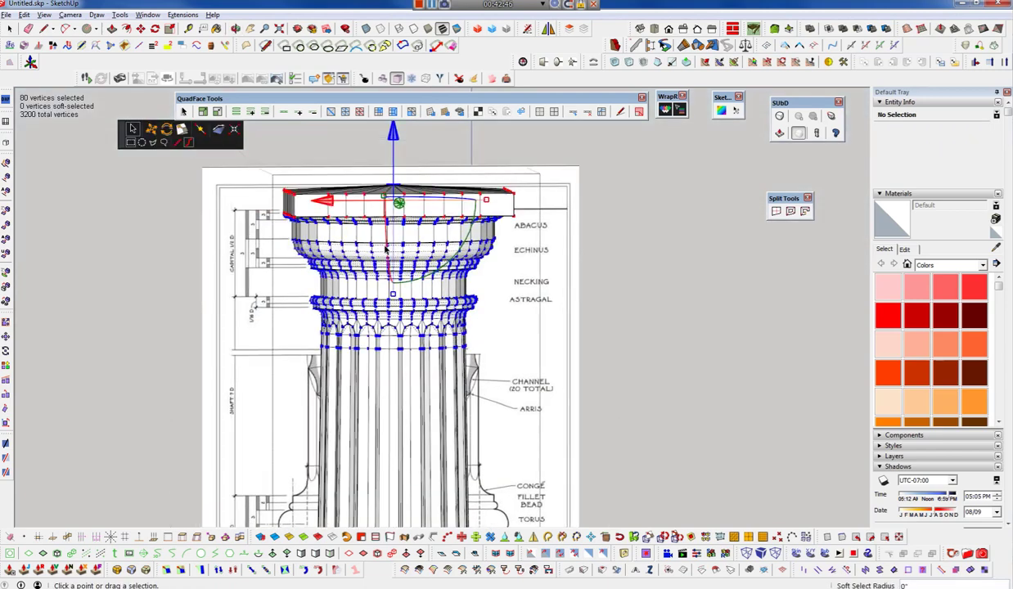
left_click(654, 30)
scroll(419, 397, "up", 3)
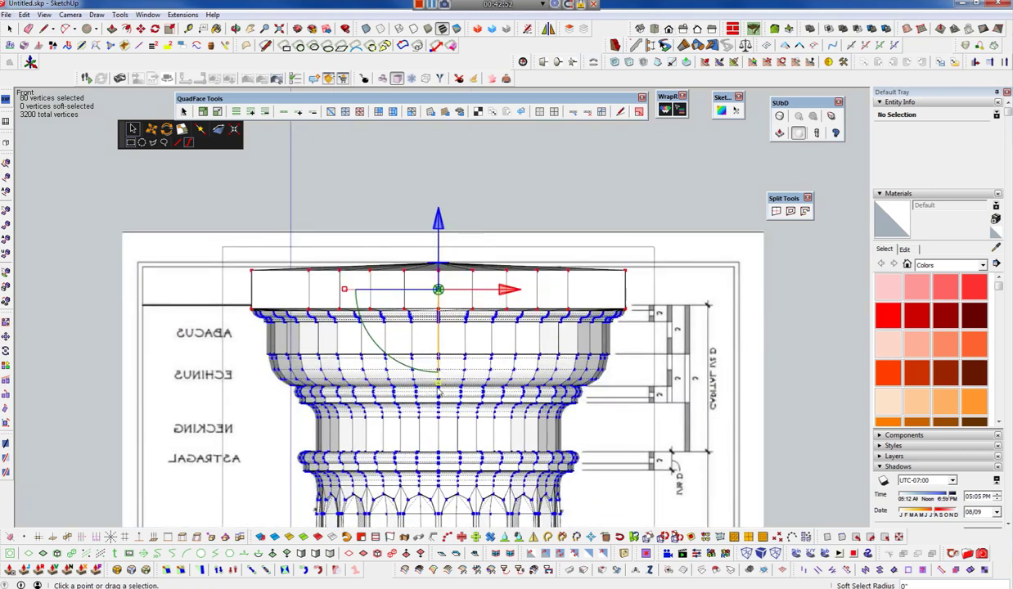
key("x")
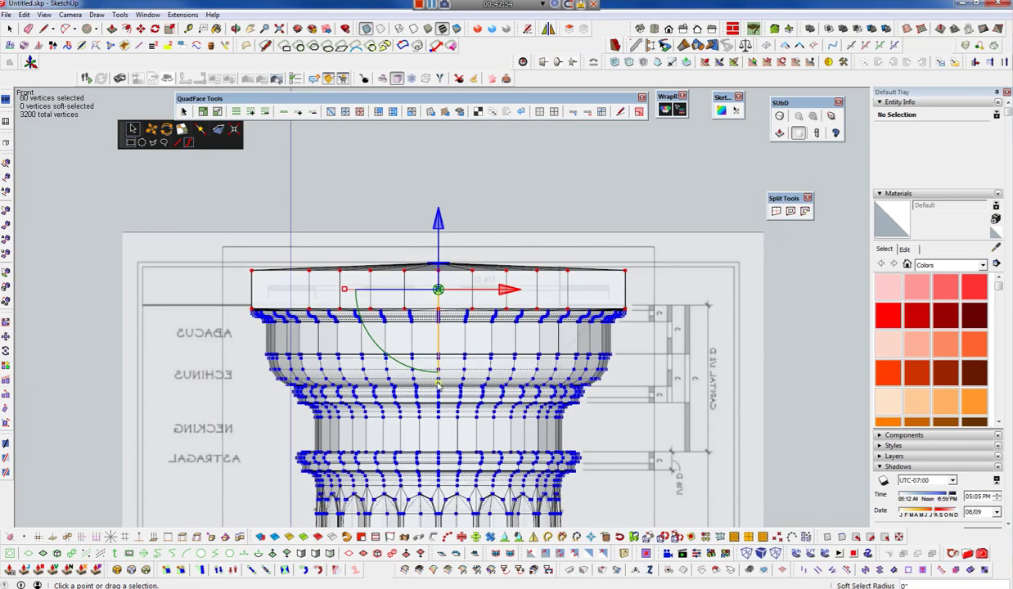
left_click_drag(438, 385, 438, 409)
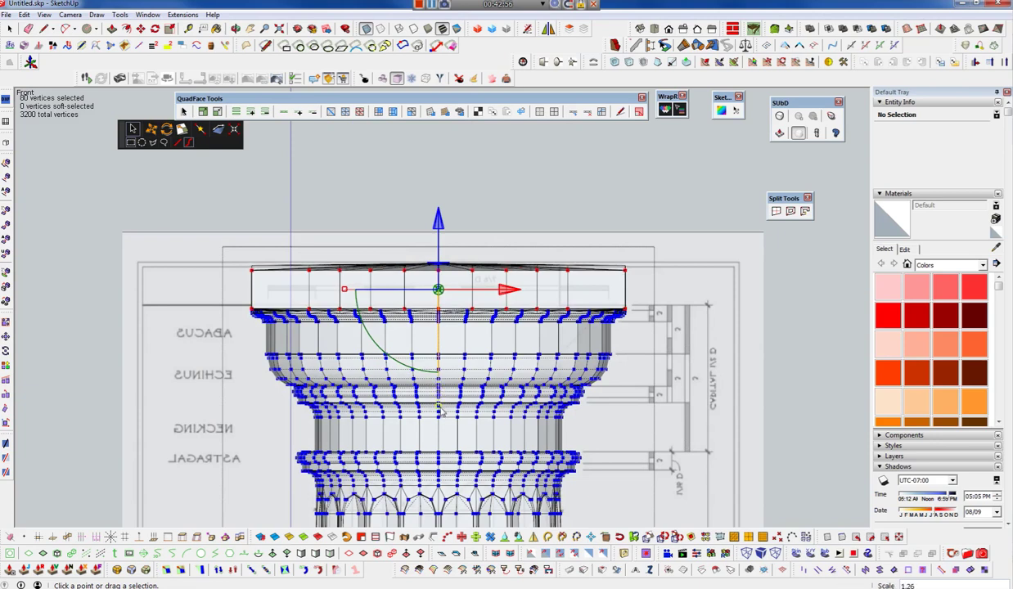
left_click_drag(439, 410, 439, 387)
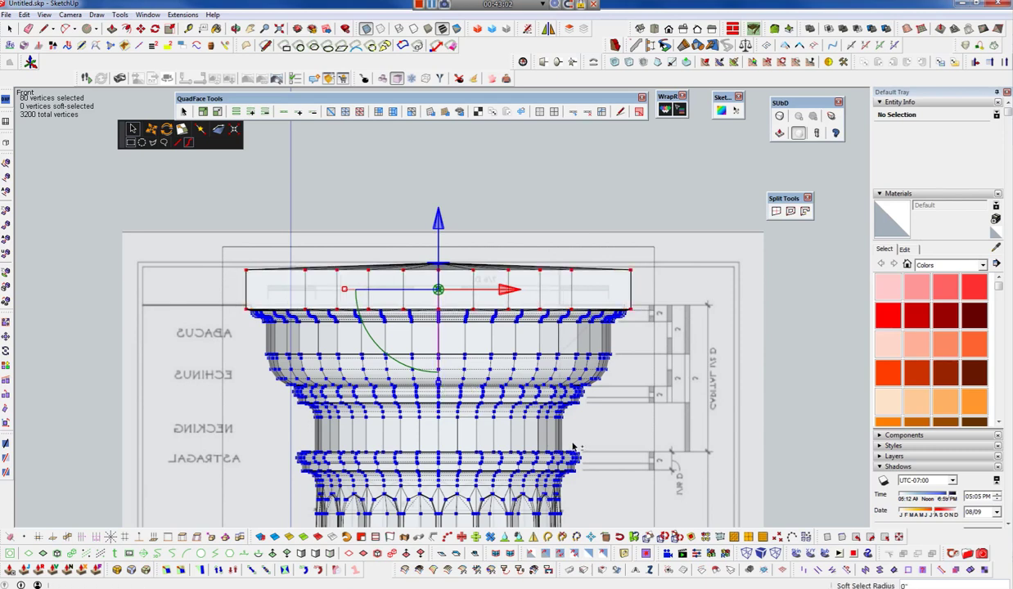
left_click_drag(439, 386, 441, 386)
mouse_move(545, 293)
middle_mouse_down()
mouse_move(420, 209)
mouse_move(418, 178)
mouse_move(465, 178)
mouse_move(710, 475)
middle_mouse_up()
scroll(710, 475, "down", 3)
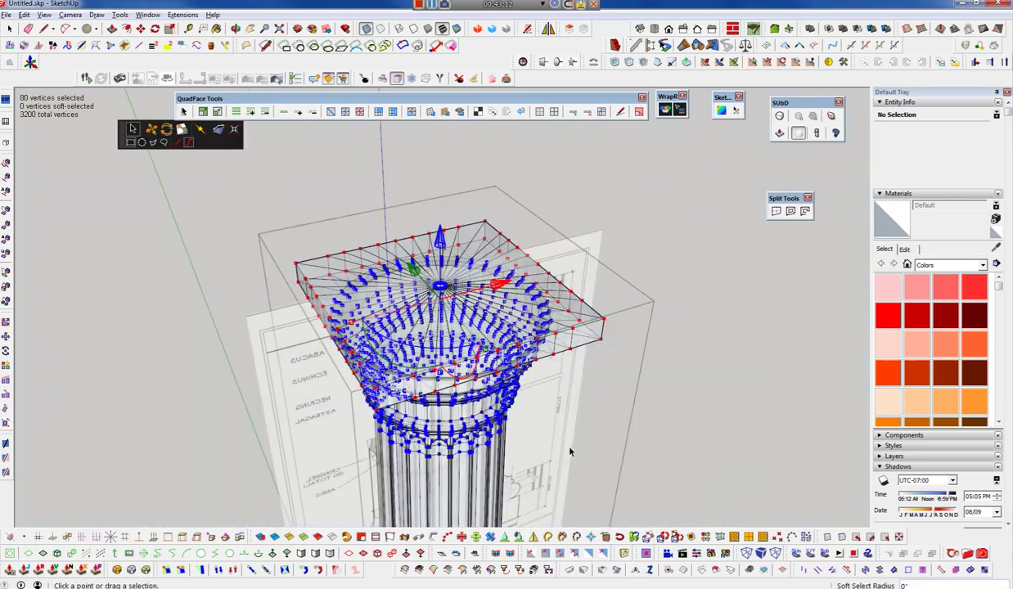
left_click(481, 318)
- Select both Doric-Order Page reference images
scroll(446, 391, "down", 3)
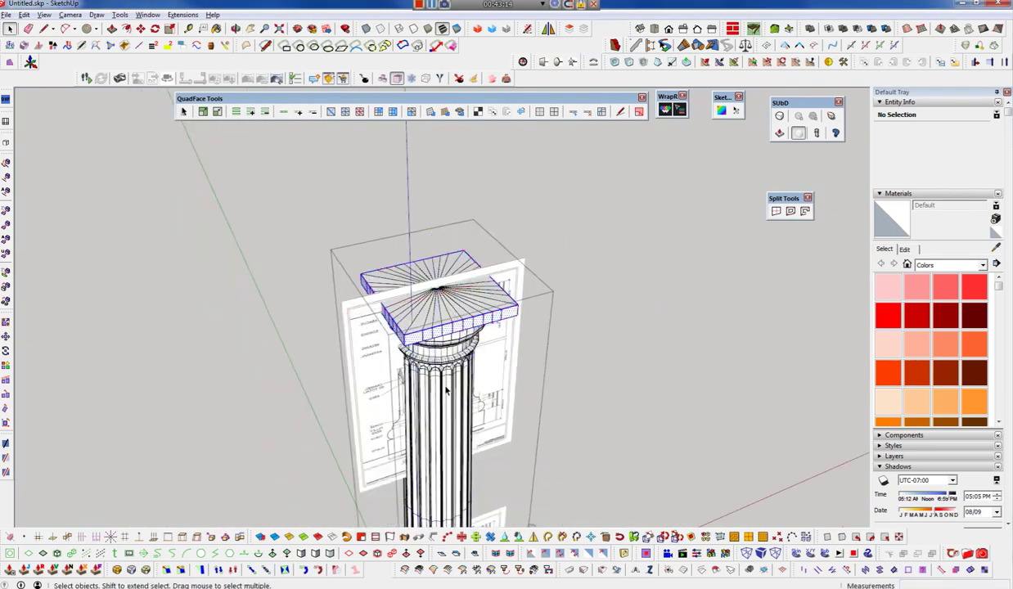
mouse_move(446, 391)
middle_mouse_down()
mouse_move(626, 358)
mouse_move(355, 312)
mouse_move(373, 213)
middle_mouse_up()
scroll(373, 214, "down", 2)
scroll(373, 213, "down", 1)
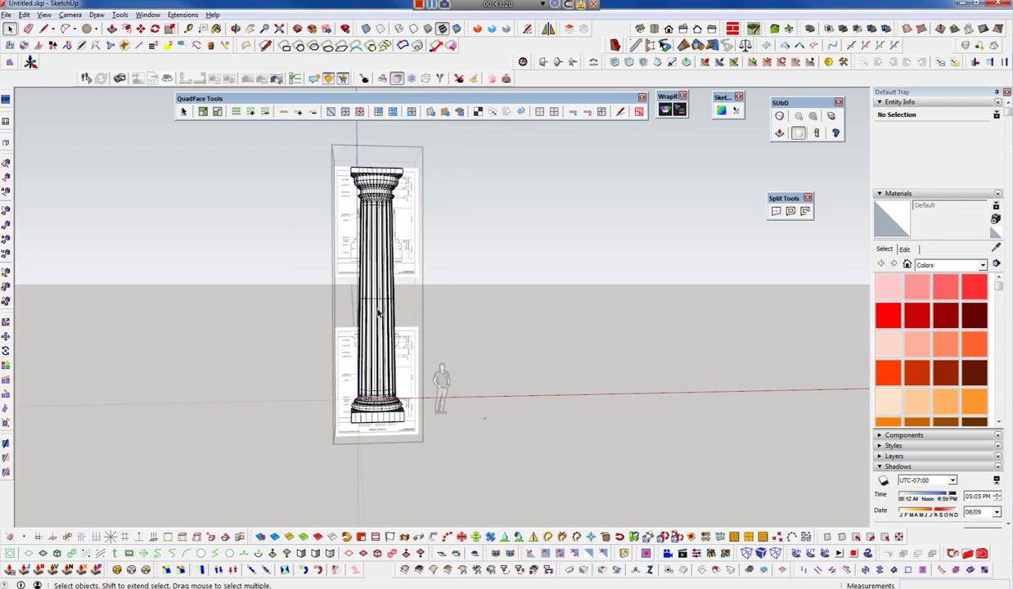
left_click(408, 251)
left_click(408, 247)
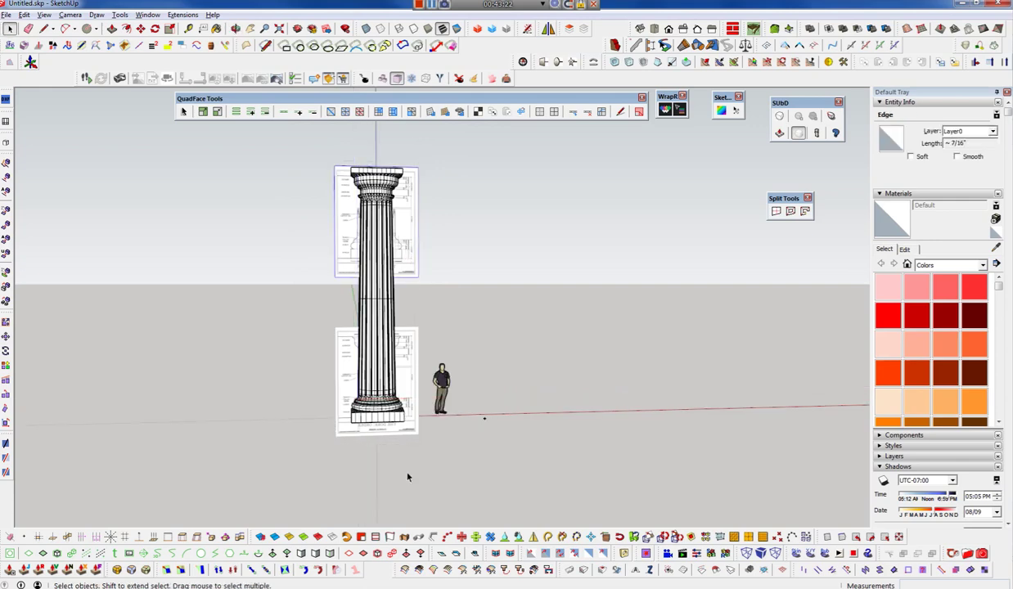
left_click(399, 373, "shift")
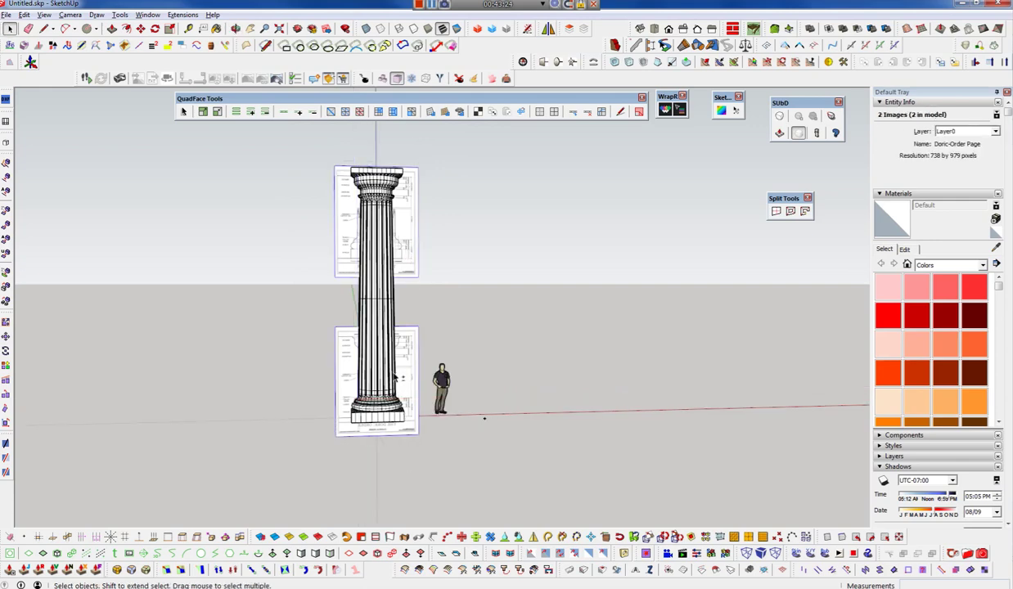
- Move both reference images to the left of the column
key("m")
left_click(385, 472)
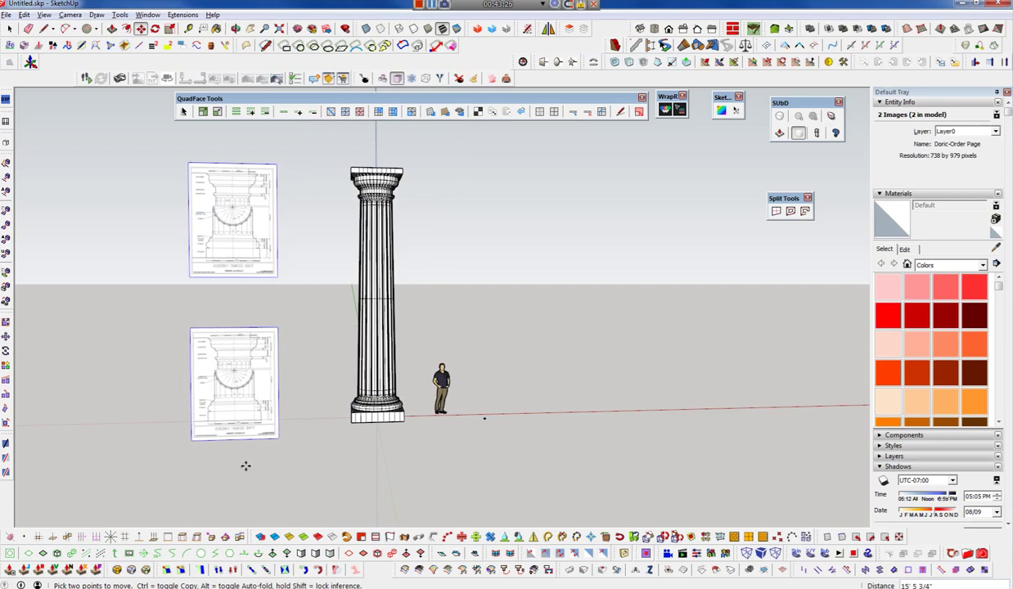
left_click(347, 301)
scroll(368, 288, "up", 3)
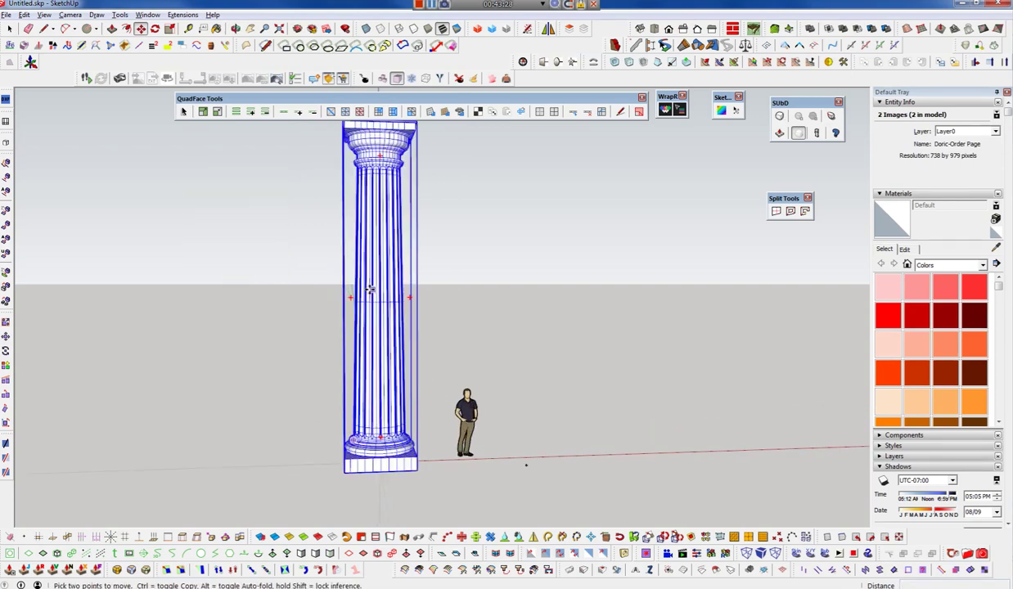
middle_click_drag(368, 289, 411, 322)
scroll(433, 368, "down", 3)
left_click(581, 485)
- Select the column group and zoom in on its base
scroll(655, 475, "up", 3)
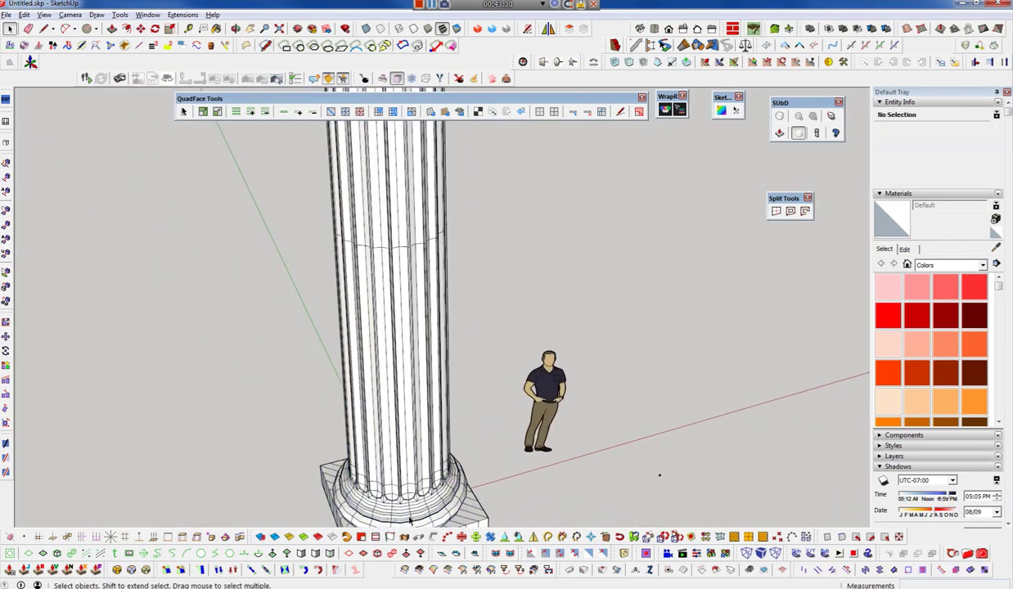
middle_click_drag(655, 474, 394, 412)
scroll(397, 356, "down", 2)
scroll(400, 454, "down", 1)
scroll(400, 467, "down", 3)
scroll(400, 475, "down", 1)
left_click(387, 468)
scroll(389, 123, "up", 2)
scroll(388, 123, "up", 2)
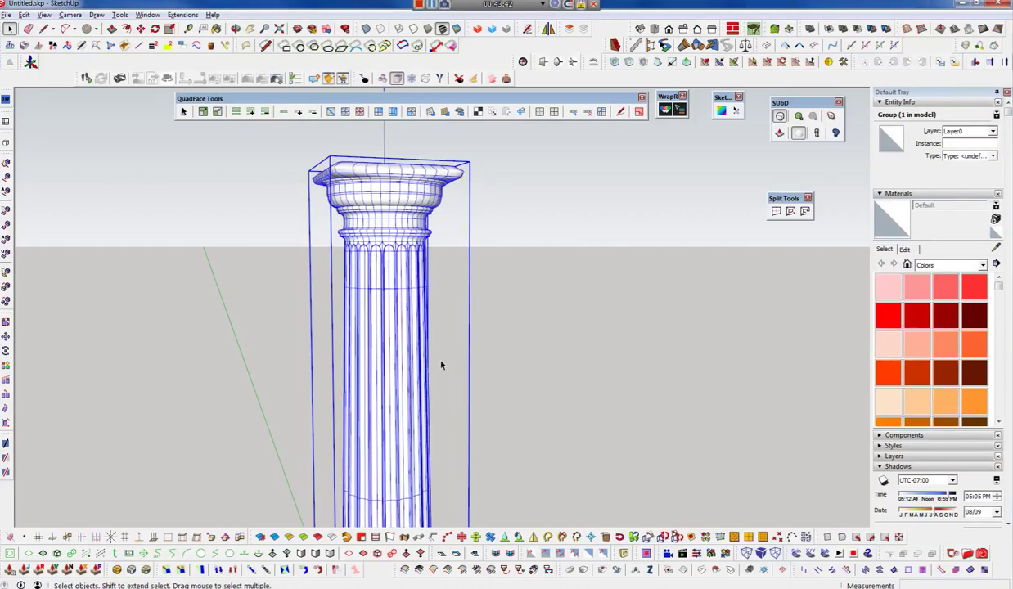
scroll(384, 202, "down", 3)
scroll(377, 419, "down", 3)
scroll(430, 382, "down", 3)
scroll(430, 440, "up", 3)
scroll(429, 441, "up", 3)
- Orbit around the base, shaft and smoothed capital, then undo back to the unsmoothed cage
mouse_move(430, 441)
middle_mouse_down()
mouse_move(418, 271)
mouse_move(428, 270)
middle_mouse_up()
middle_click_drag(421, 327, 401, 536)
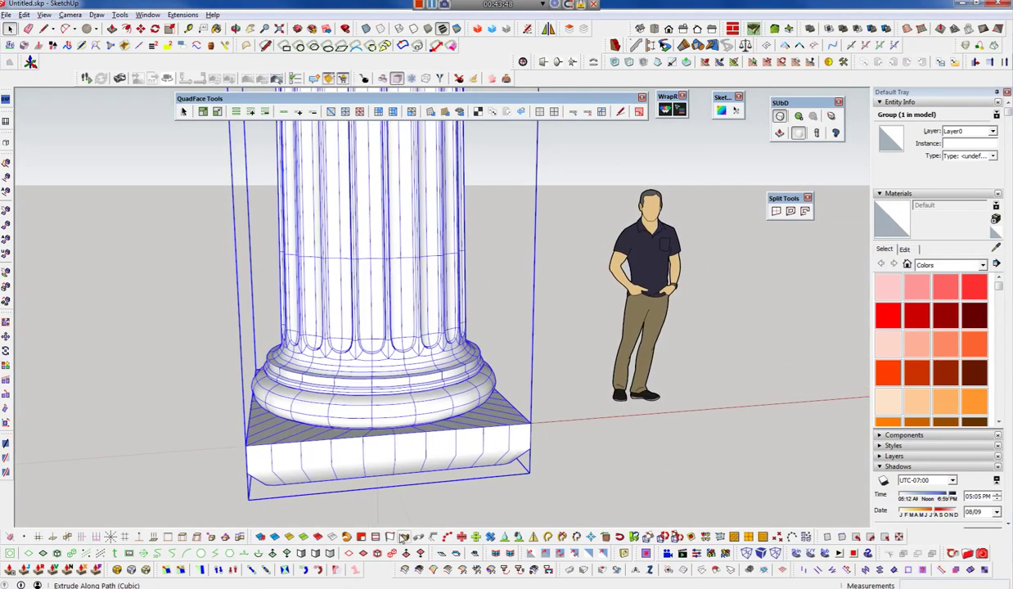
scroll(589, 495, "down", 3)
mouse_move(590, 495)
middle_mouse_down()
mouse_move(418, 493)
mouse_move(429, 198)
middle_mouse_up()
scroll(407, 296, "up", 3)
scroll(408, 296, "up", 2)
scroll(391, 298, "up", 1)
scroll(411, 266, "up", 3)
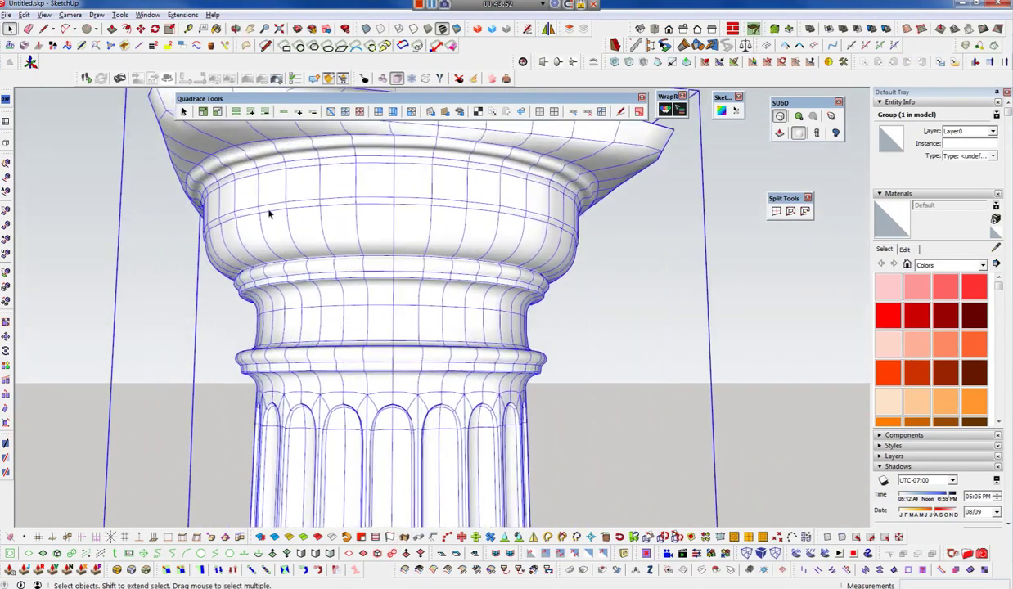
mouse_move(391, 368)
middle_mouse_down()
mouse_move(375, 335)
mouse_move(295, 301)
mouse_move(459, 420)
mouse_move(564, 406)
middle_mouse_up()
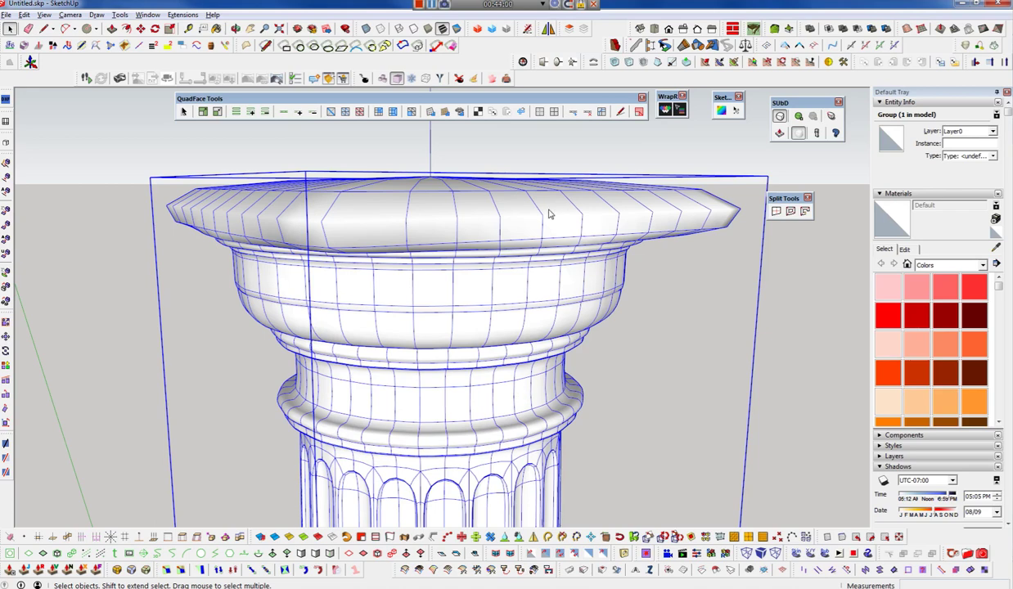
key("ctrl+z")
key("ctrl+z")
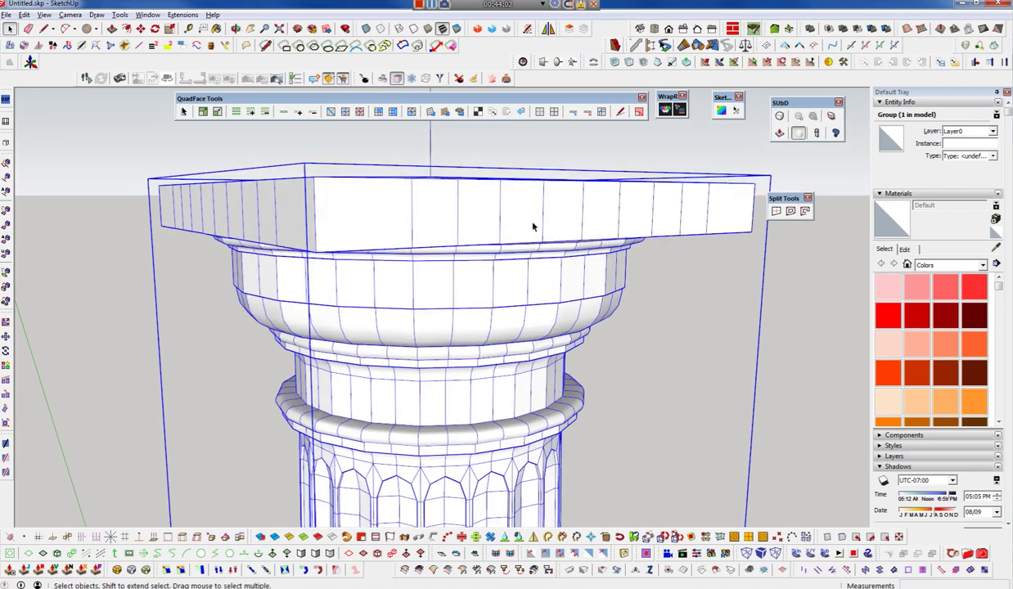
- Enter the column group and orbit in close beneath the capital's abacus
double_click(531, 240)
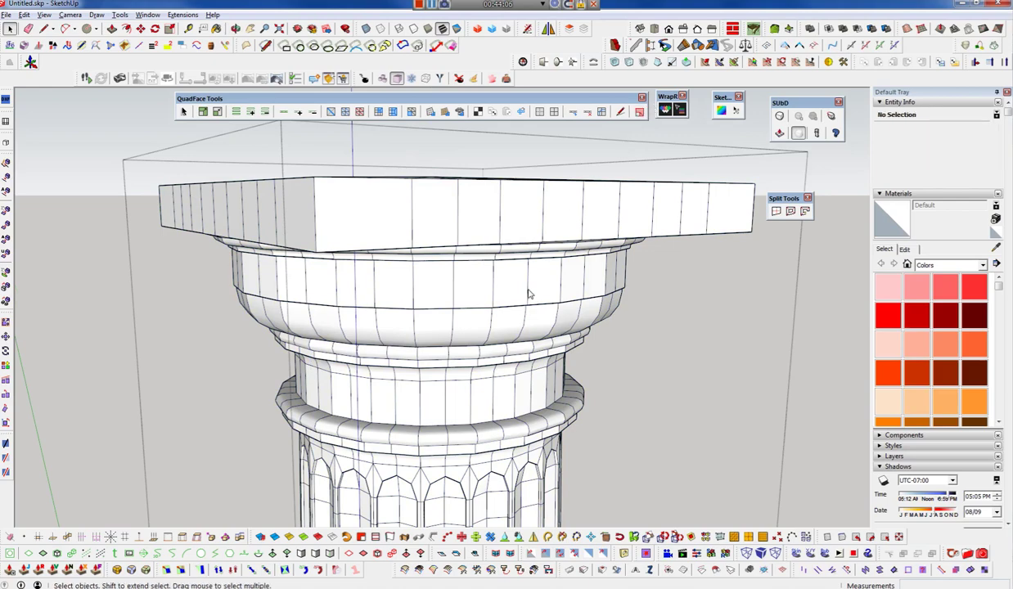
mouse_move(544, 226)
middle_mouse_down()
mouse_move(442, 175)
mouse_move(443, 384)
mouse_move(448, 257)
mouse_move(517, 274)
mouse_move(450, 325)
mouse_move(463, 290)
middle_mouse_up()
scroll(491, 230, "up", 3)
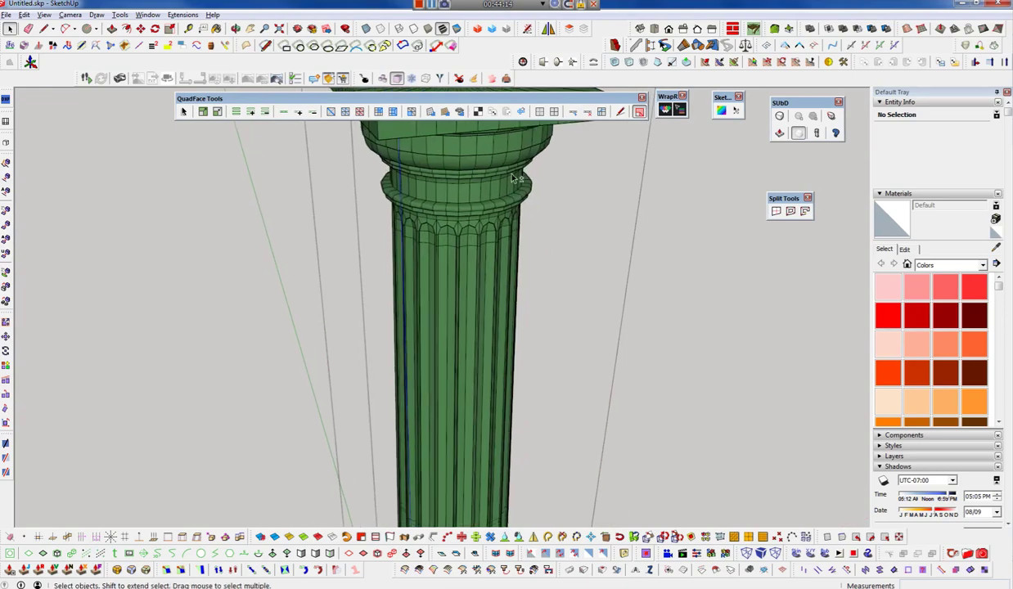
middle_click_drag(514, 177, 459, 463)
scroll(441, 434, "up", 3)
mouse_move(423, 409)
middle_mouse_down()
mouse_move(428, 99)
mouse_move(367, 193)
middle_mouse_up()
scroll(536, 244, "down", 2)
scroll(531, 254, "down", 2)
mouse_move(530, 376)
middle_mouse_down()
mouse_move(508, 253)
mouse_move(752, 260)
mouse_move(539, 300)
mouse_move(517, 573)
middle_mouse_up()
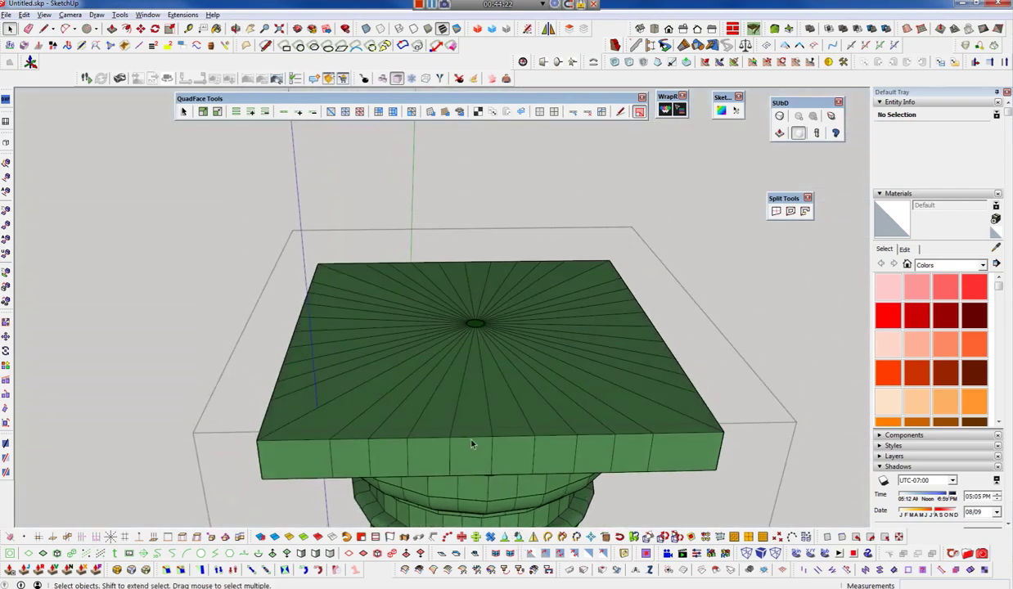
middle_click_drag(450, 458, 505, 321)
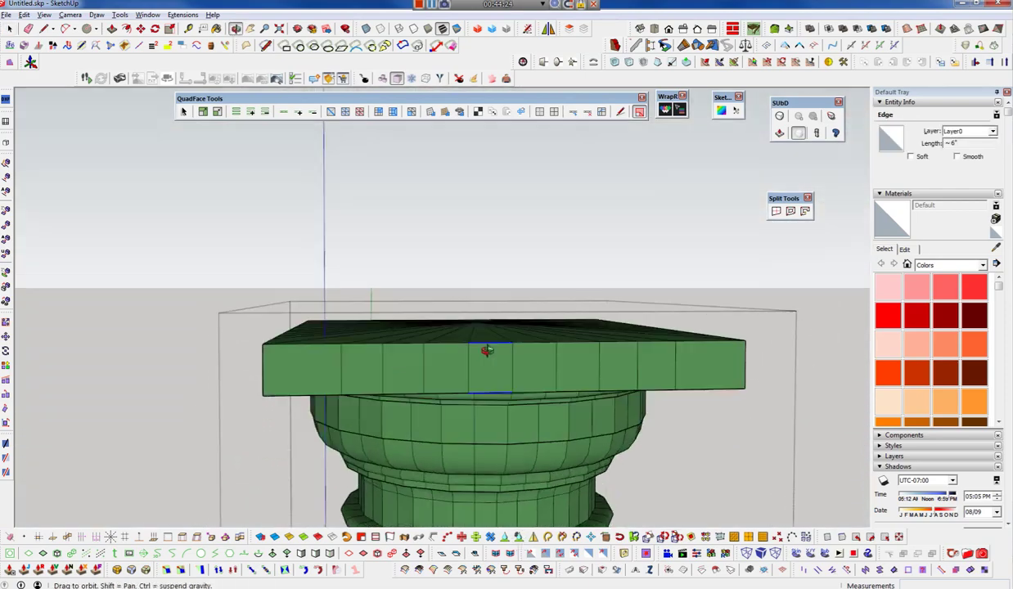
scroll(504, 321, "up", 3)
- Select the abacus and moulding edge loops on the capital
left_click(482, 354, "shift")
mouse_move(483, 360)
middle_mouse_down()
mouse_move(501, 228)
mouse_move(471, 423)
mouse_move(507, 244)
mouse_move(506, 276)
middle_mouse_up()
left_click(482, 409, "shift")
left_click(481, 424, "shift")
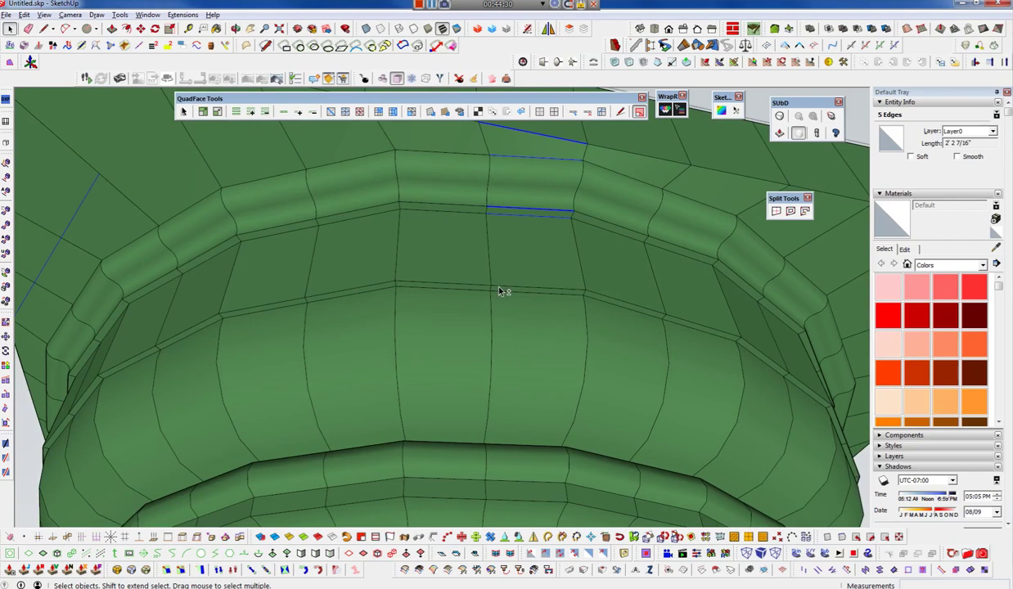
left_click(501, 288, "shift")
left_click(486, 476, "shift")
mouse_move(485, 476)
middle_mouse_down()
mouse_move(503, 308)
mouse_move(480, 293)
middle_mouse_up()
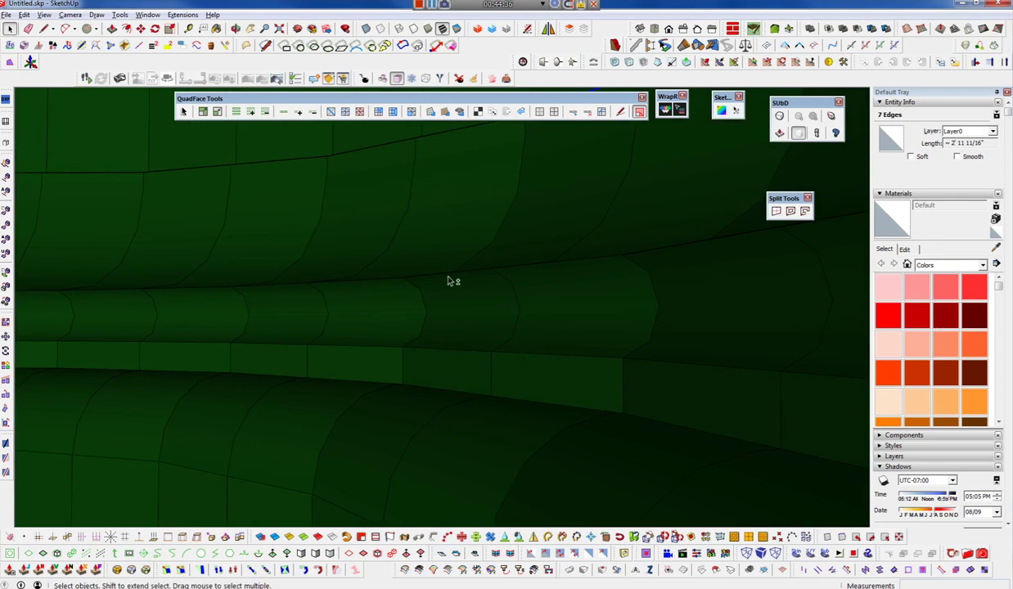
left_click(450, 278, "shift")
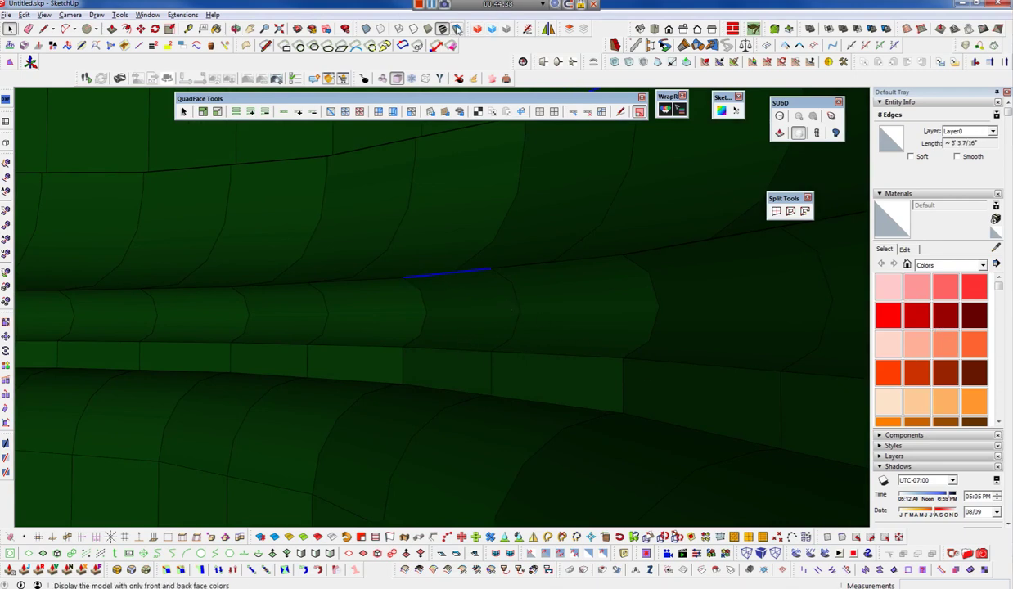
- Restore plain grey faces and add the lower band edge loops to the selection
left_click(456, 29)
left_click(446, 351, "shift")
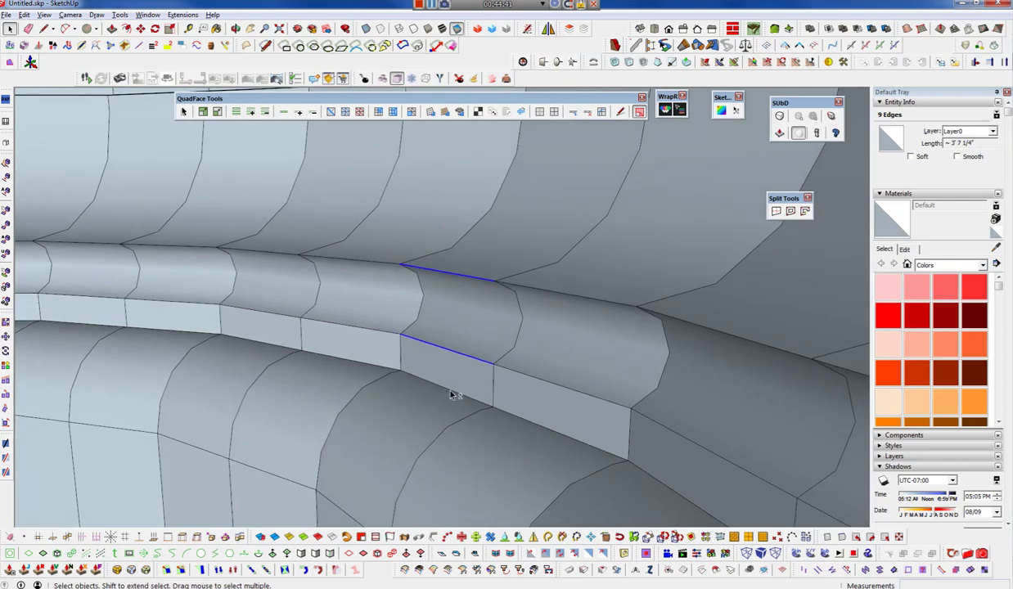
middle_click_drag(453, 396, 11, 255)
middle_click_drag(515, 413, 433, 281)
mouse_move(490, 295)
middle_mouse_down()
mouse_move(402, 390)
mouse_move(639, 383)
middle_mouse_up()
scroll(531, 421, "down", 2)
scroll(458, 432, "up", 3)
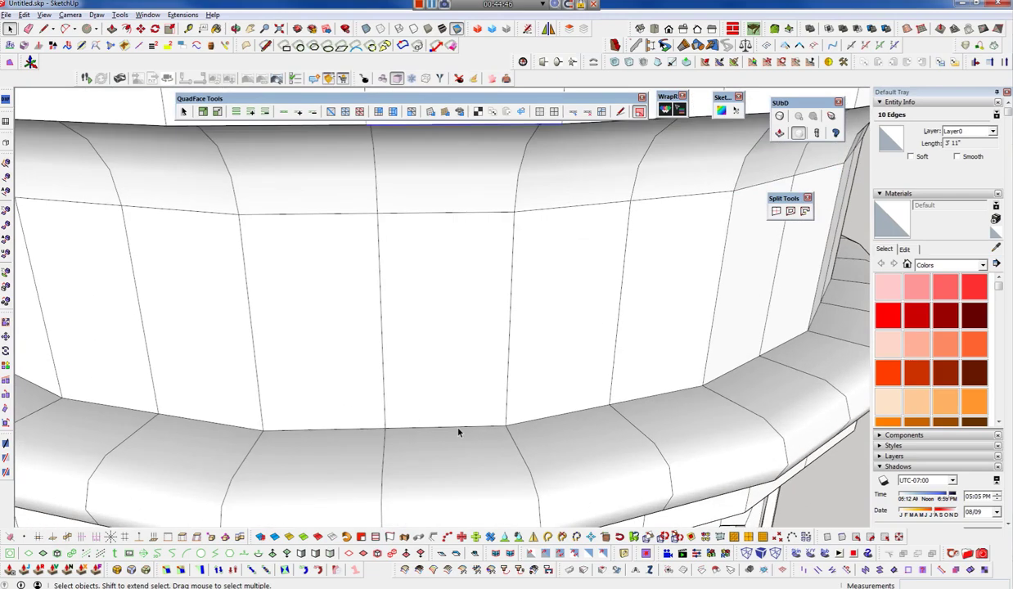
mouse_move(461, 431)
middle_mouse_down()
mouse_move(534, 160)
mouse_move(473, 436)
mouse_move(476, 300)
mouse_move(488, 328)
middle_mouse_up()
left_click(489, 330, "shift")
mouse_move(491, 332)
middle_mouse_down()
mouse_move(446, 465)
mouse_move(486, 430)
middle_mouse_up()
scroll(446, 466, "down", 3)
scroll(452, 465, "down", 3)
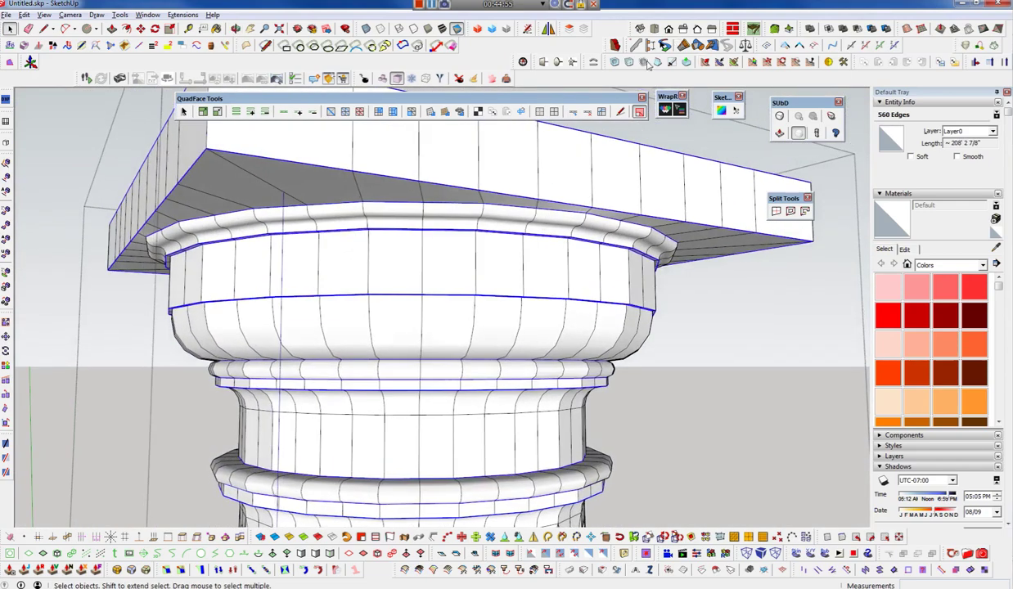
- Crease the selected capital moulding edges to 1.00
left_click(813, 115)
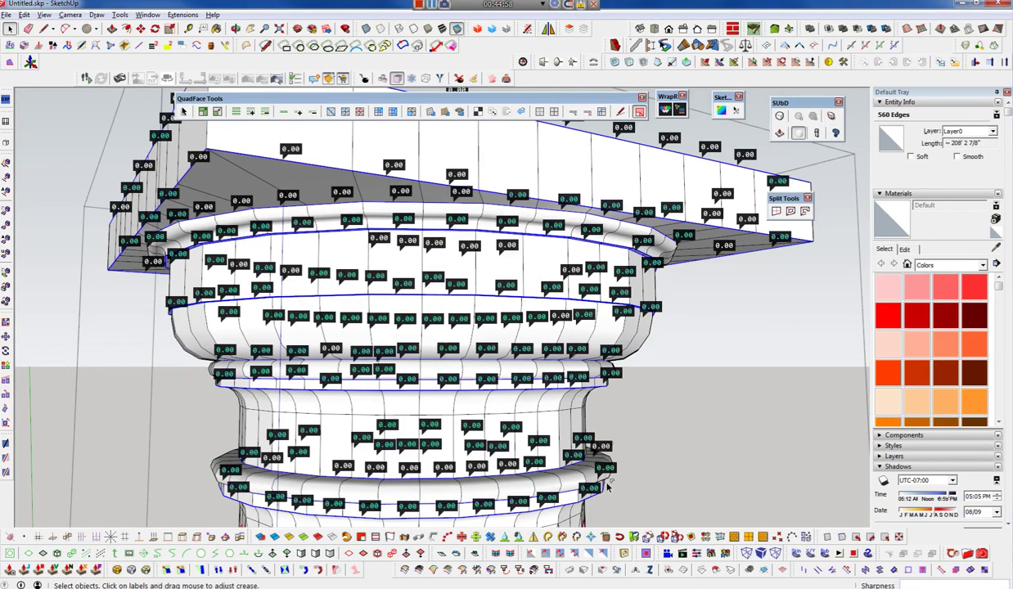
left_click_drag(604, 462, 657, 366)
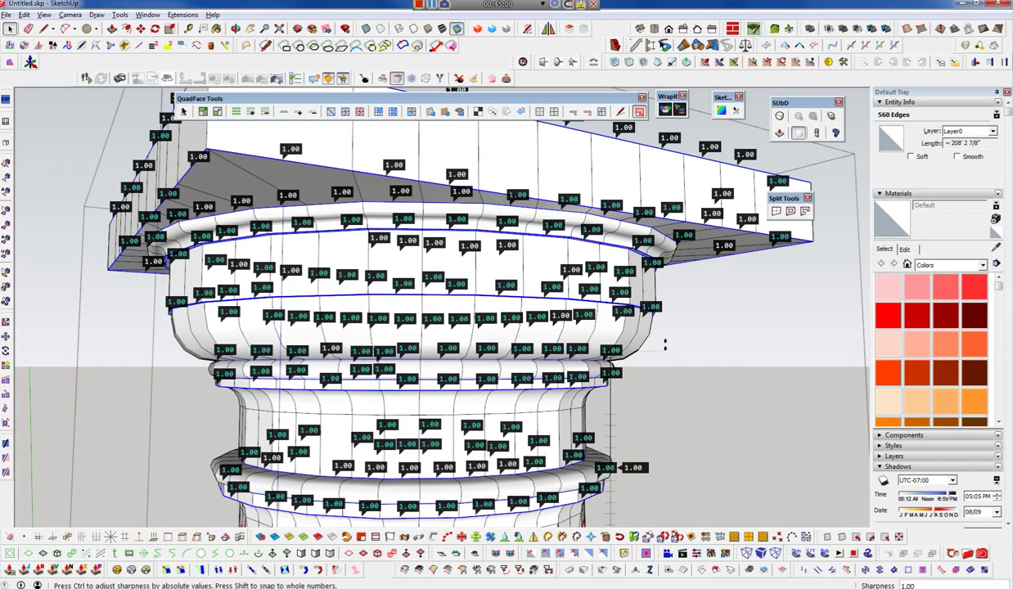
key("space")
- Crease the square plinth edges at the column base to 1.00
scroll(414, 272, "down", 2)
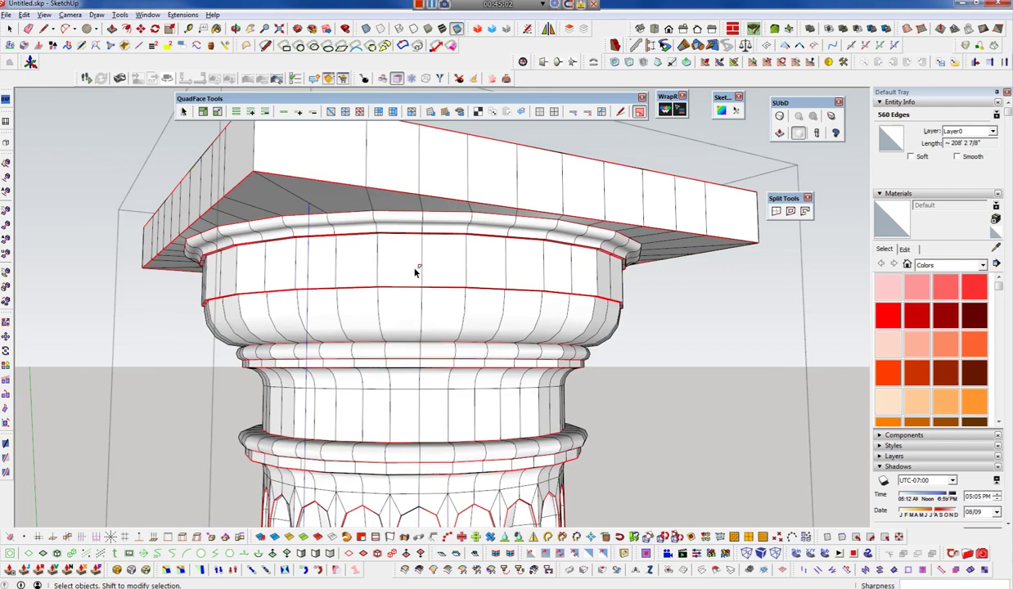
scroll(415, 272, "down", 2)
mouse_move(415, 273)
middle_mouse_down()
mouse_move(420, 401)
mouse_move(503, 135)
mouse_move(480, 297)
middle_mouse_up()
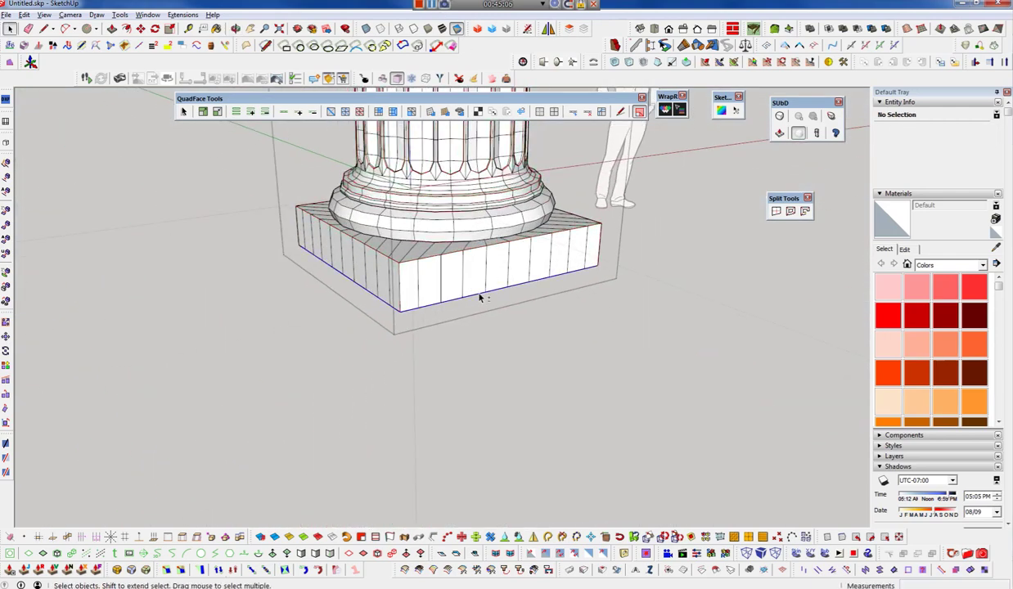
left_click(480, 297)
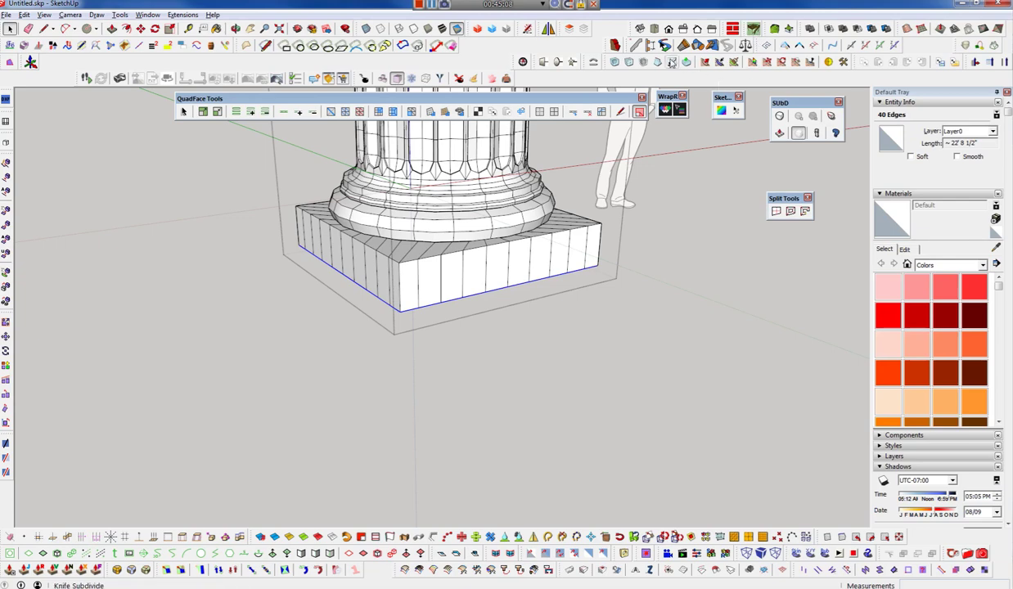
left_click(798, 115)
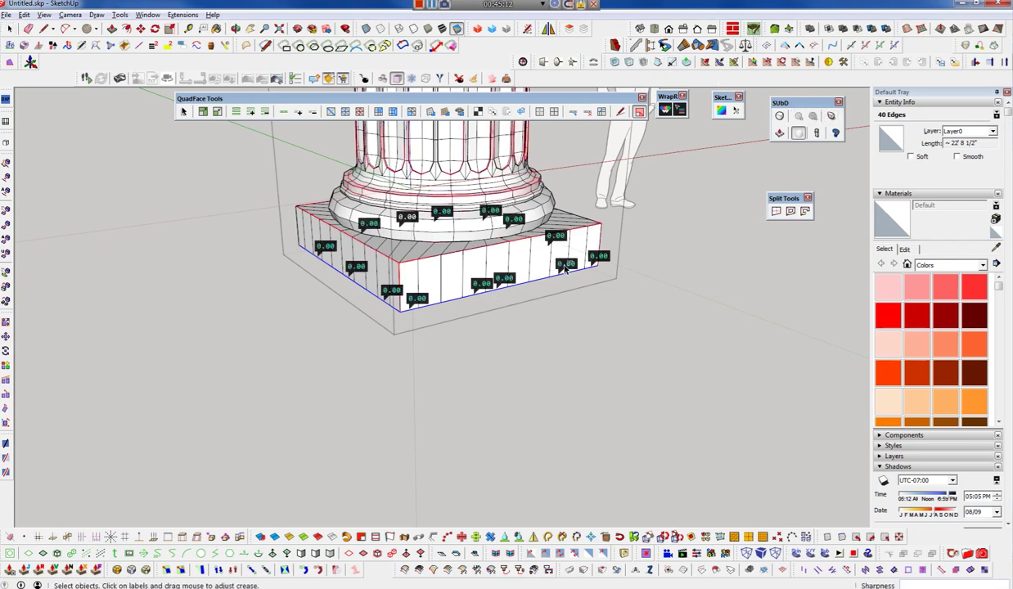
left_click_drag(565, 268, 570, 139)
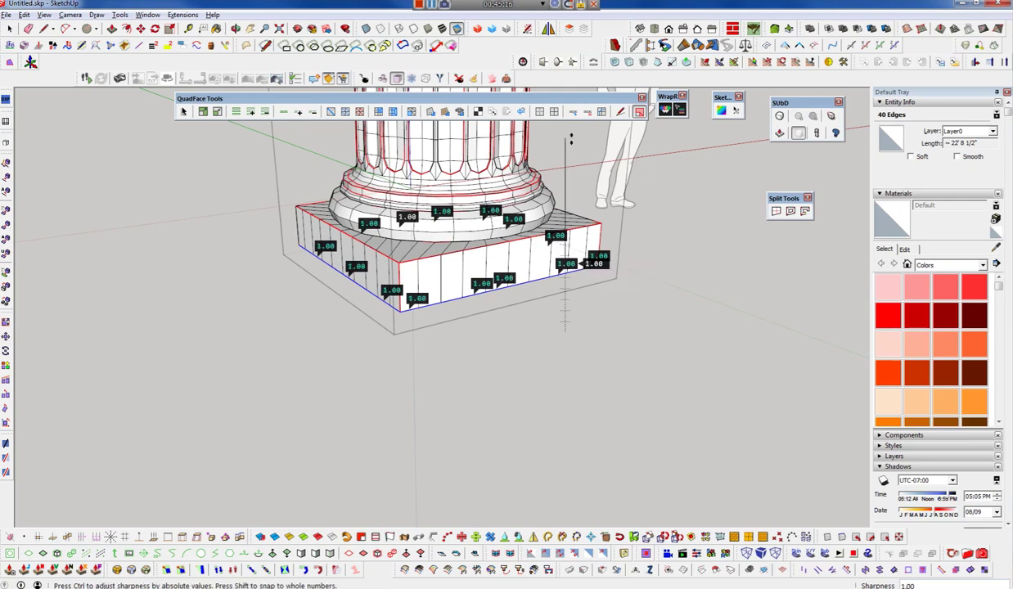
key("space")
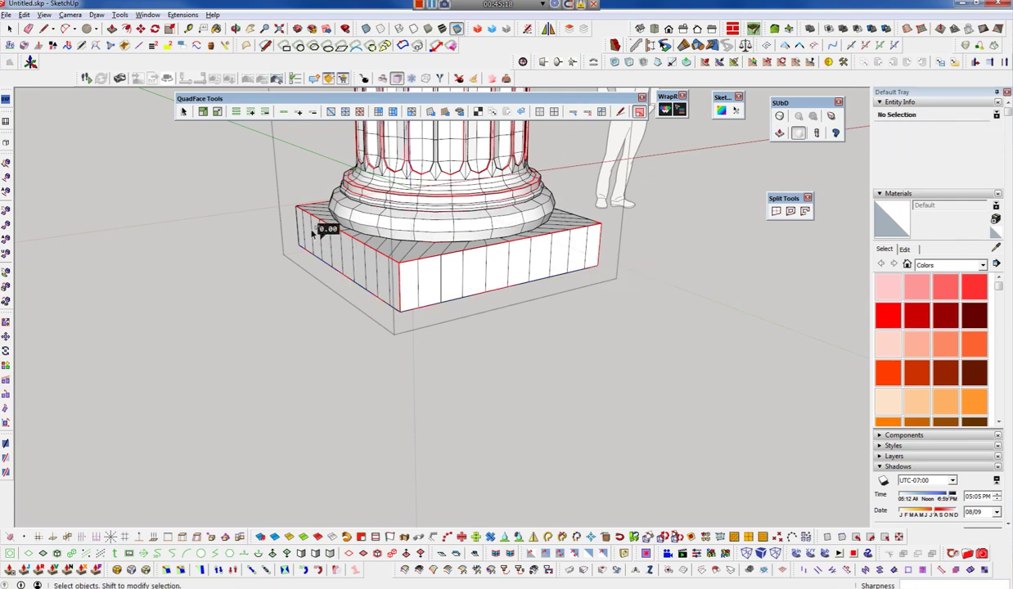
- Crease the abacus's four corner edges to 1.00, then view the capital from the front
mouse_move(300, 214)
middle_mouse_down()
mouse_move(458, 319)
mouse_move(448, 207)
middle_mouse_up()
scroll(442, 386, "up", 2)
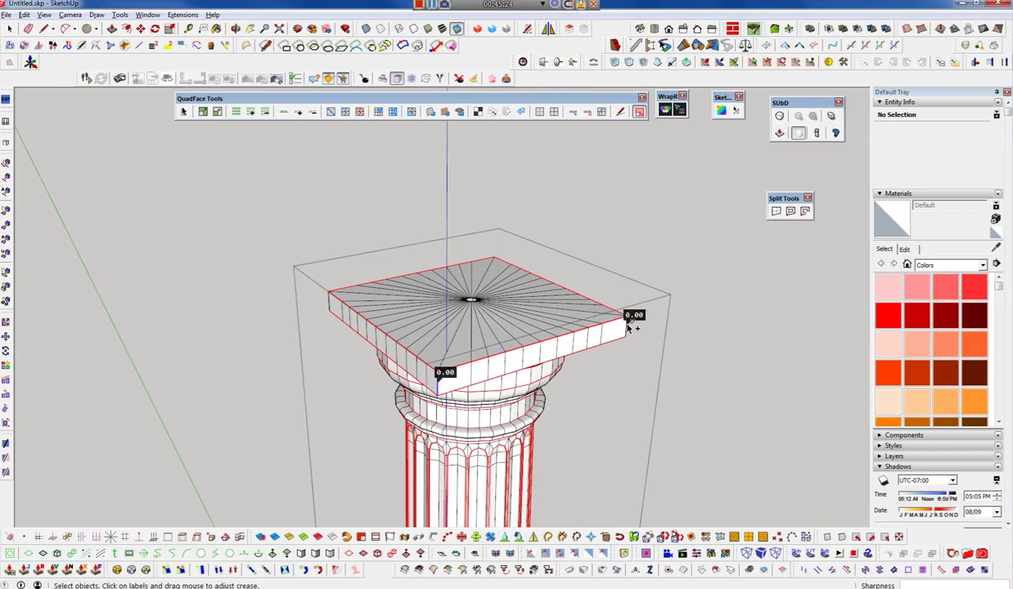
mouse_move(458, 353)
middle_mouse_down()
mouse_move(644, 366)
mouse_move(350, 361)
middle_mouse_up()
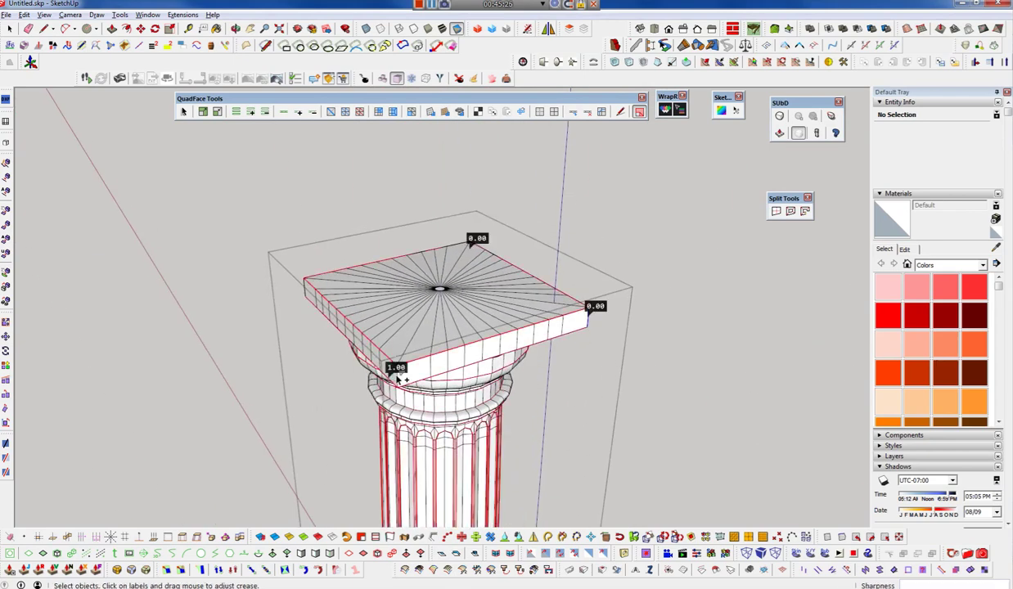
left_click(356, 374)
left_click(305, 290)
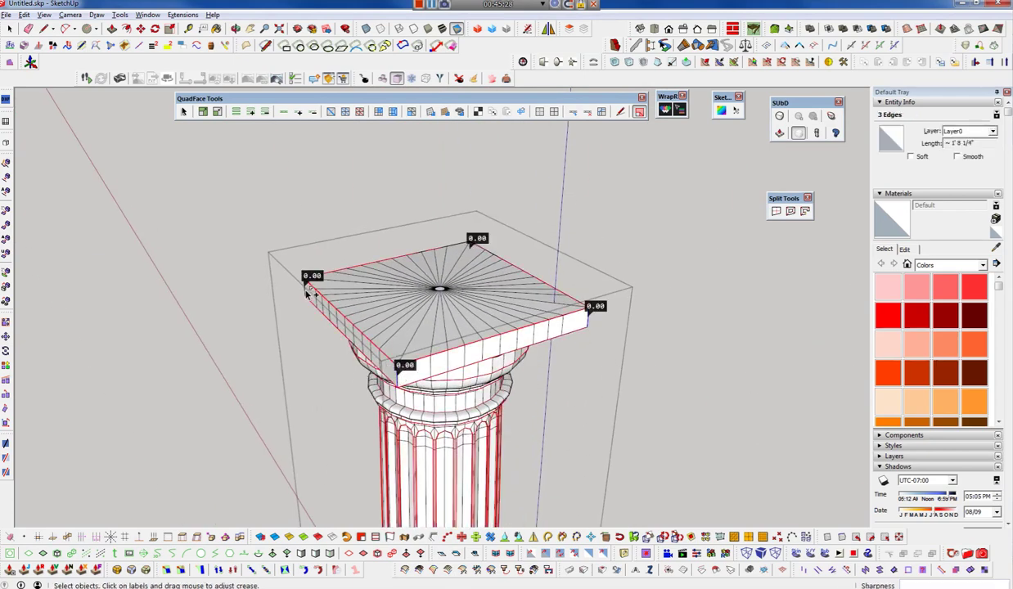
left_click_drag(307, 280, 304, 145)
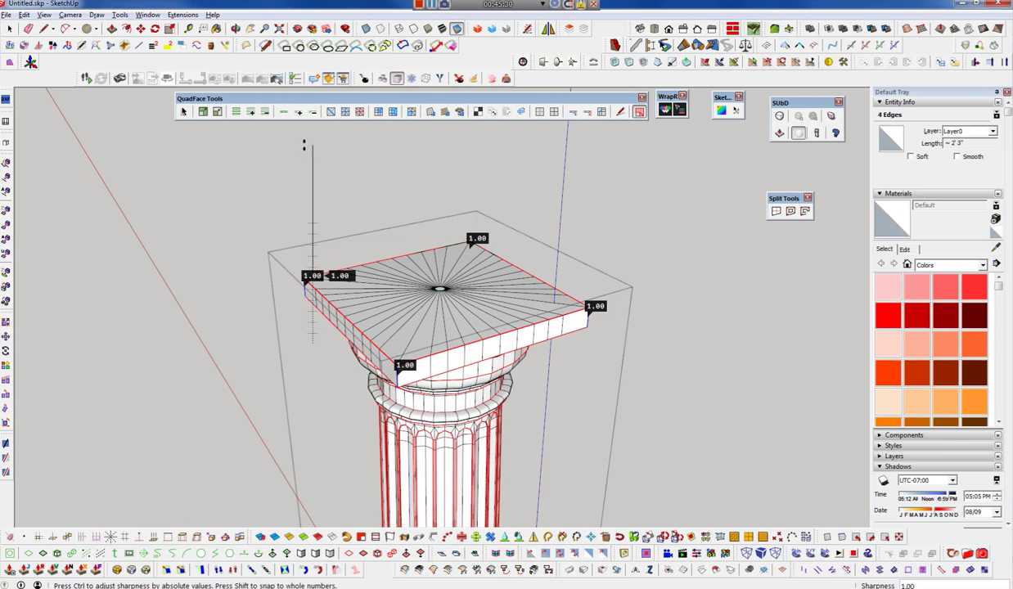
key("space")
key("f")
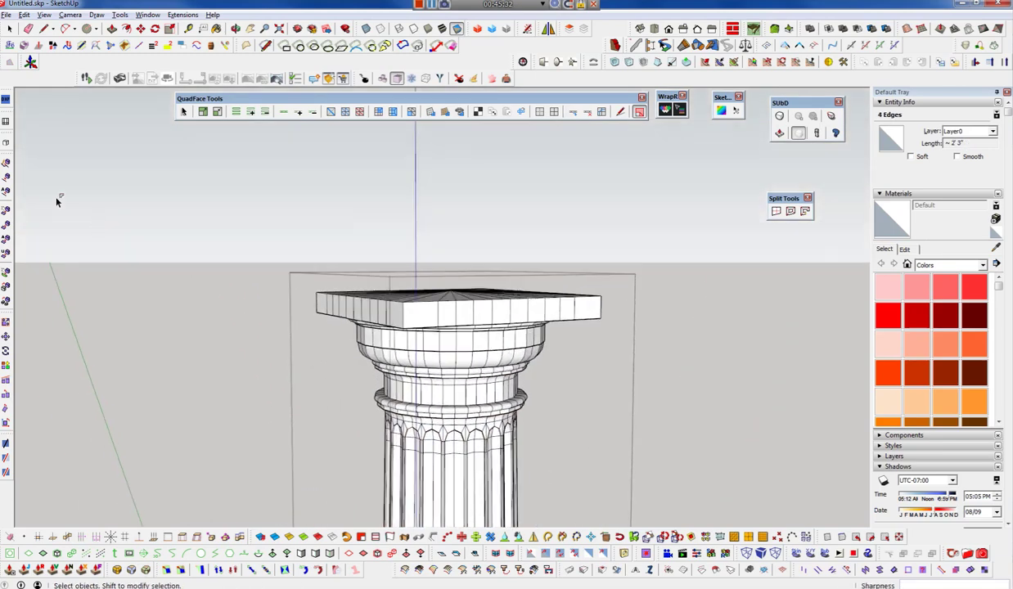
left_click(388, 233)
- Choose Polished Concrete Old from the Asphalt and Concrete material collection
middle_click_drag(388, 233, 390, 234)
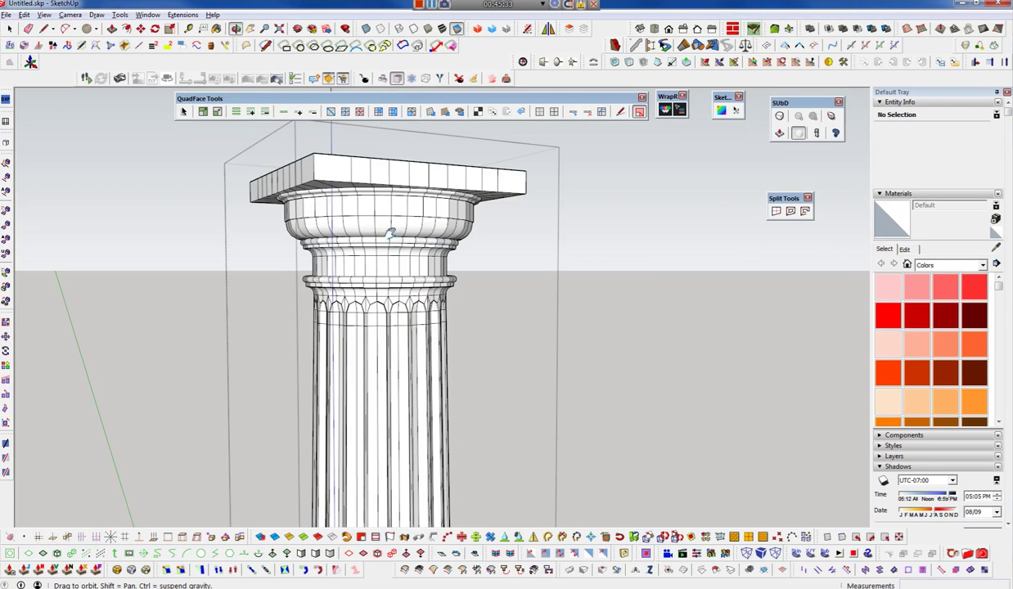
mouse_move(382, 238)
middle_mouse_down()
mouse_move(338, 221)
mouse_move(271, 126)
mouse_move(367, 249)
middle_mouse_up()
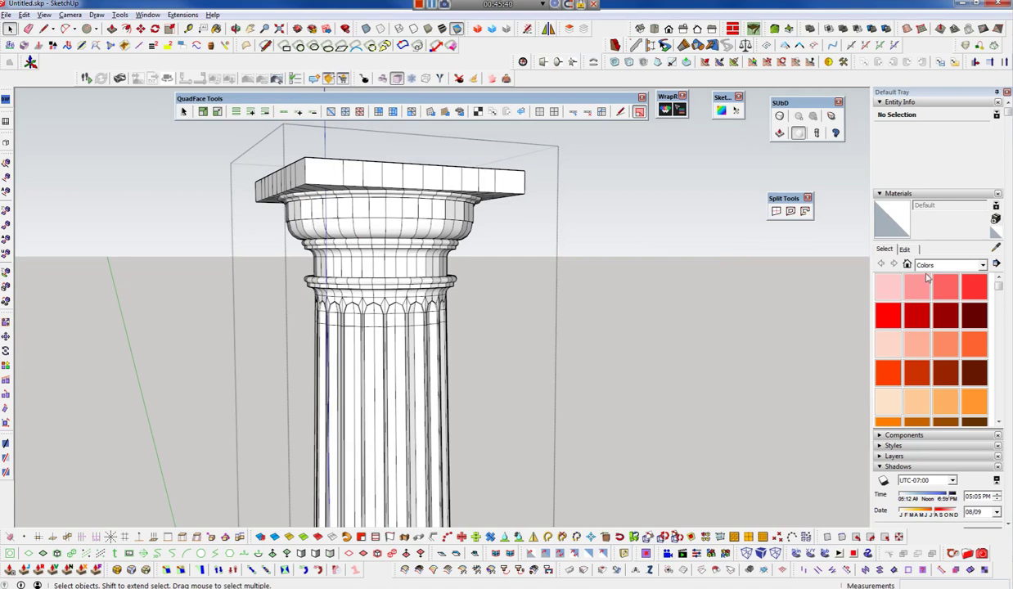
left_click(920, 264)
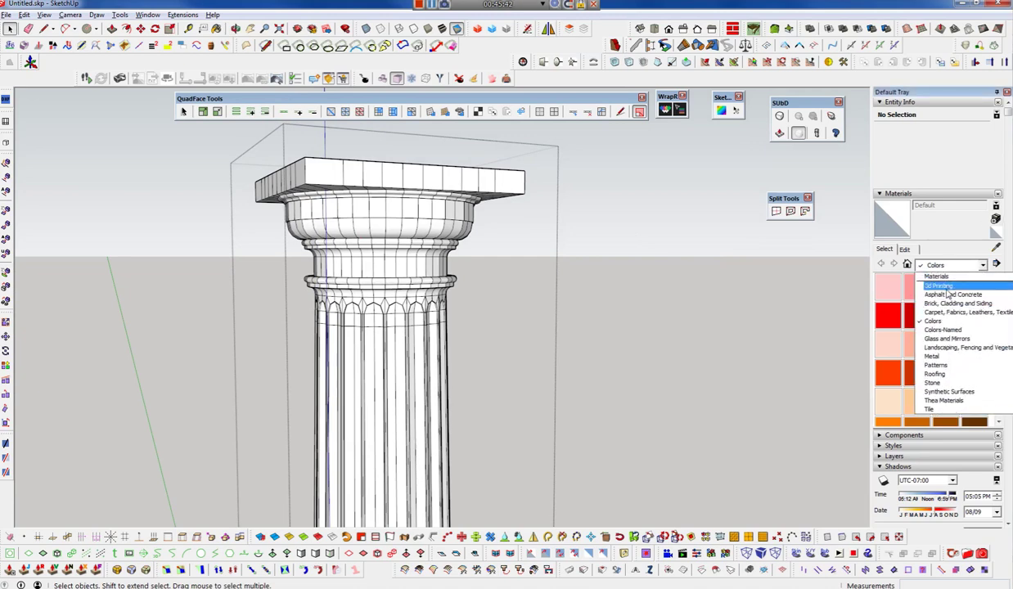
left_click(947, 294)
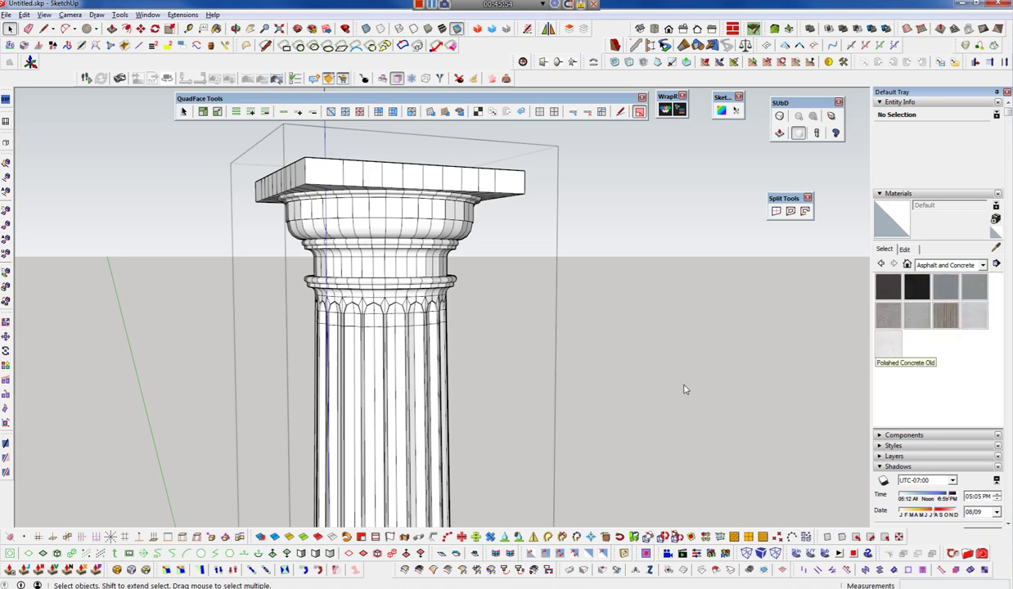
left_click(890, 345)
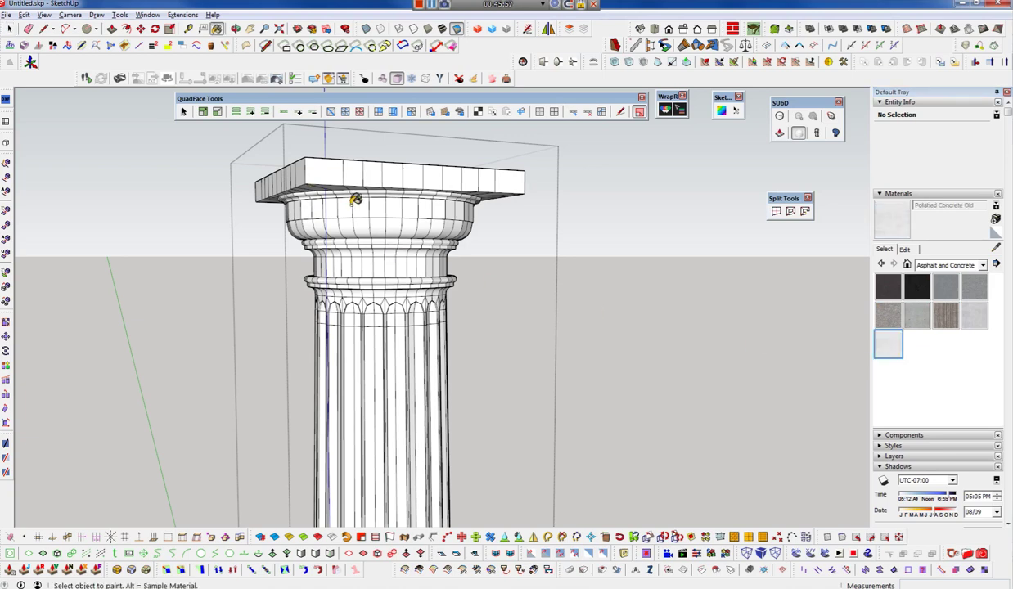
- Triple-click to select the whole column and paint it with the concrete material
key("space")
left_click(393, 213)
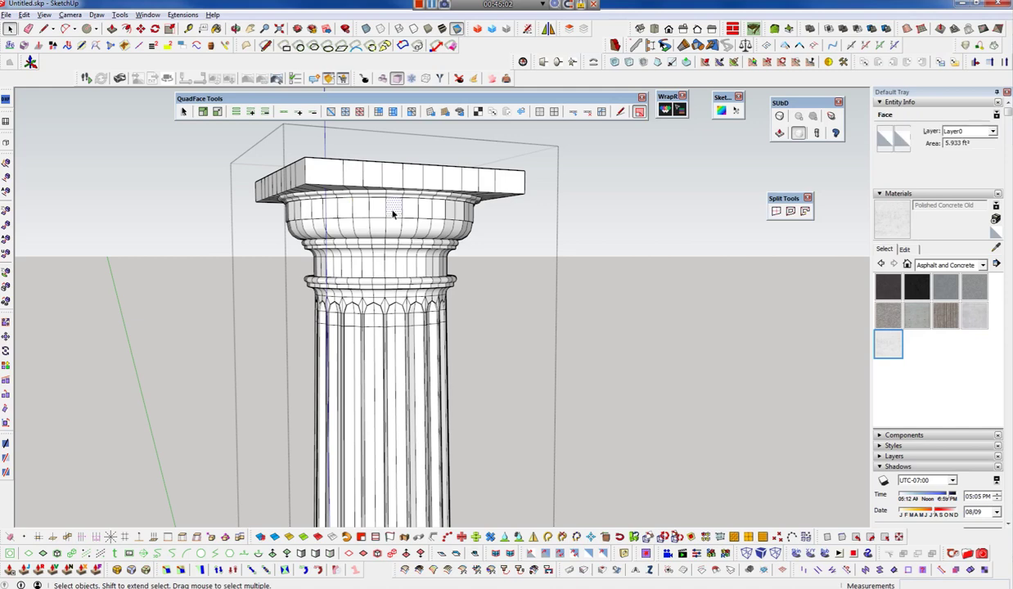
left_click(393, 213)
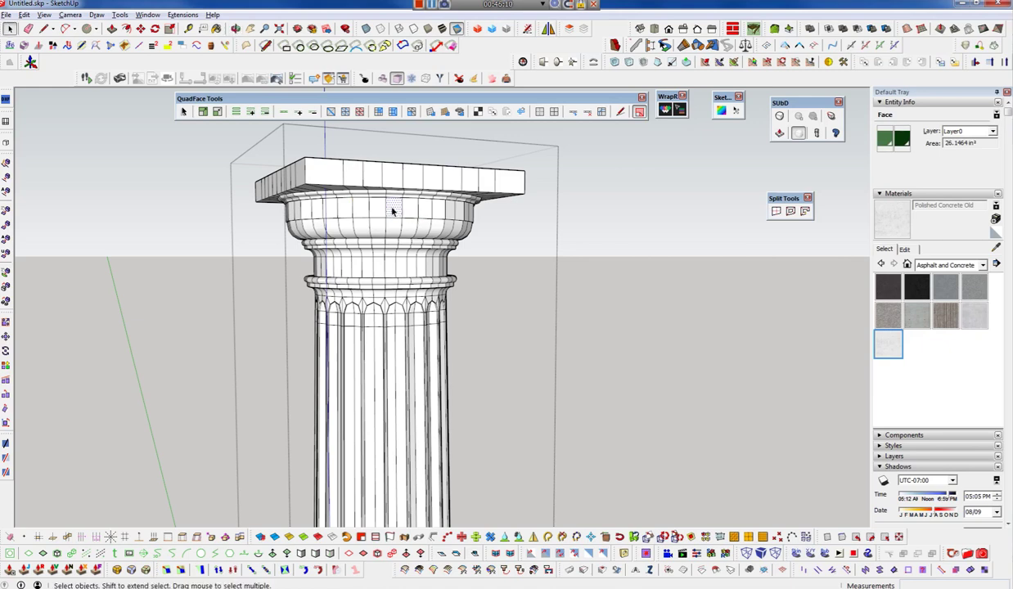
triple_click(413, 214)
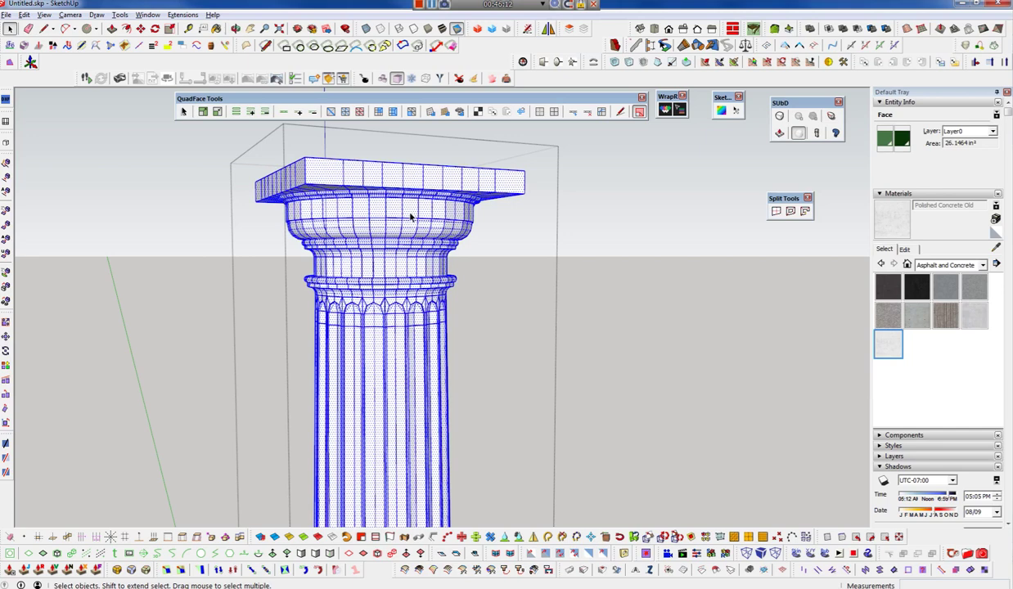
key("b")
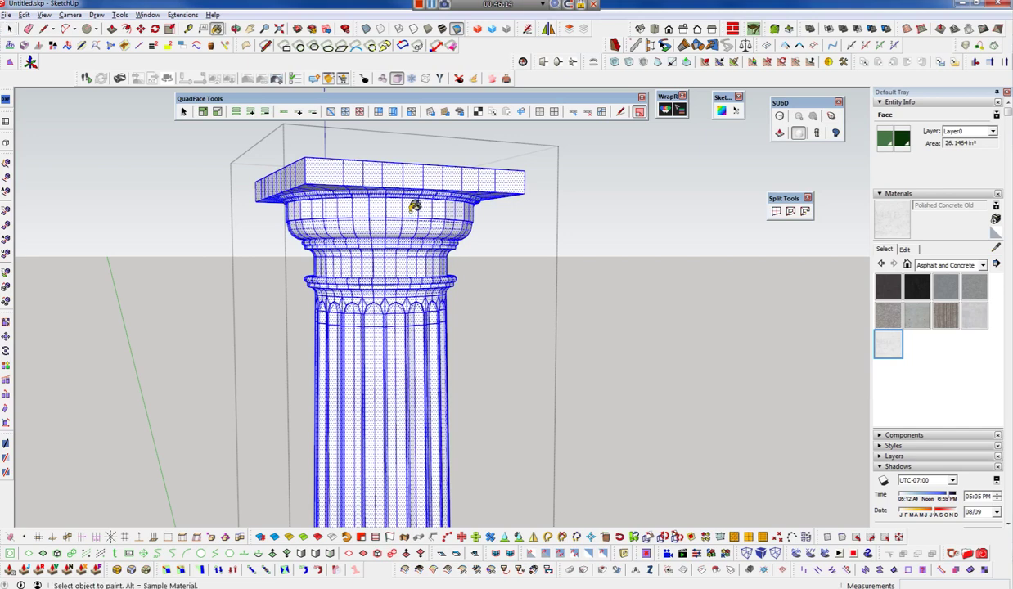
left_click(414, 206)
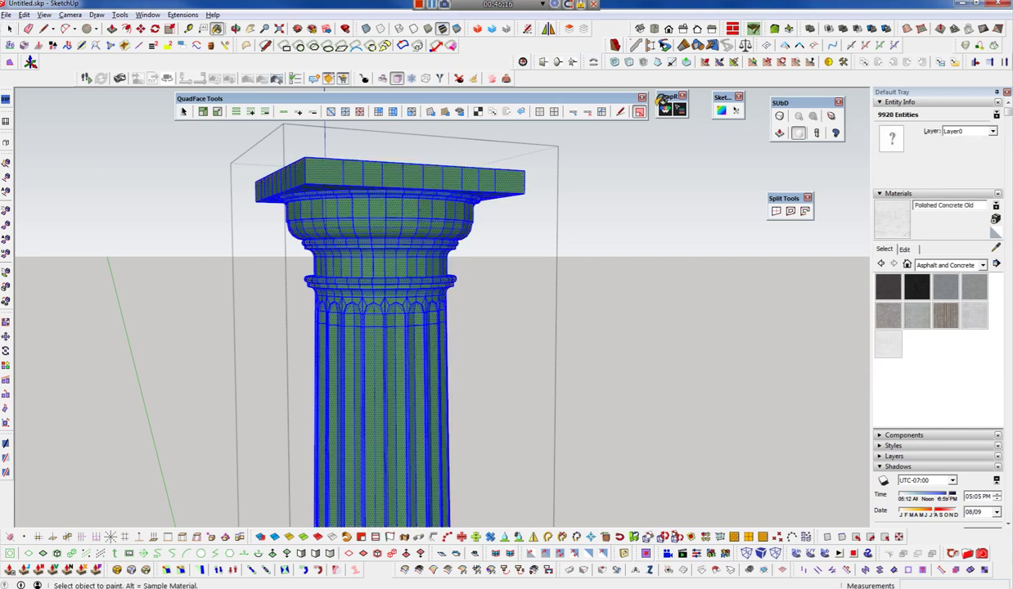
key("ctrl+z")
key("space")
mouse_move(414, 300)
middle_mouse_down()
mouse_move(311, 309)
mouse_move(470, 329)
middle_mouse_up()
middle_click(381, 268)
middle_click_drag(594, 286, 787, 300)
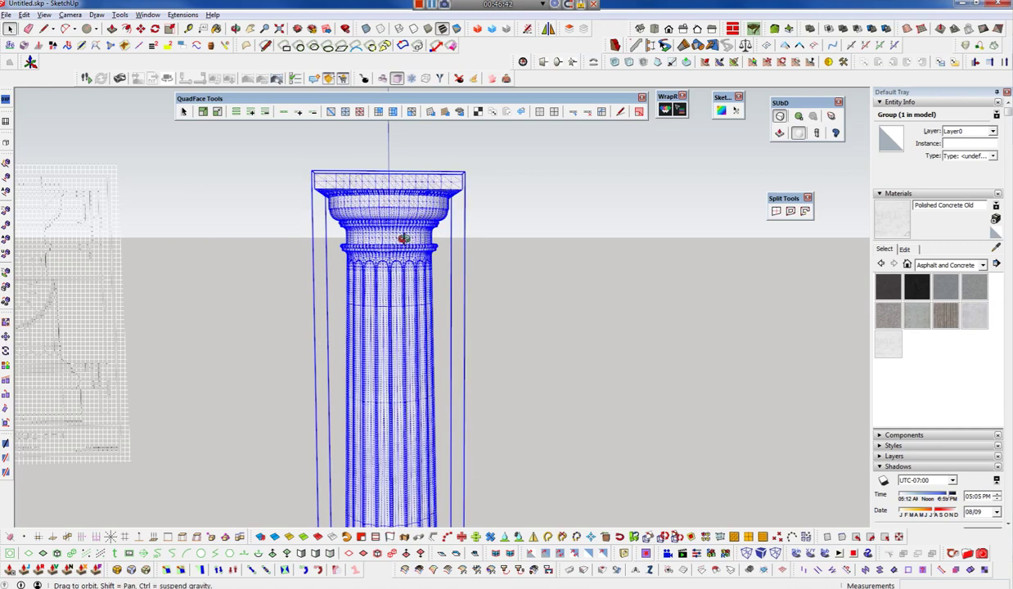
scroll(402, 246, "down", 3)
scroll(402, 245, "down", 3)
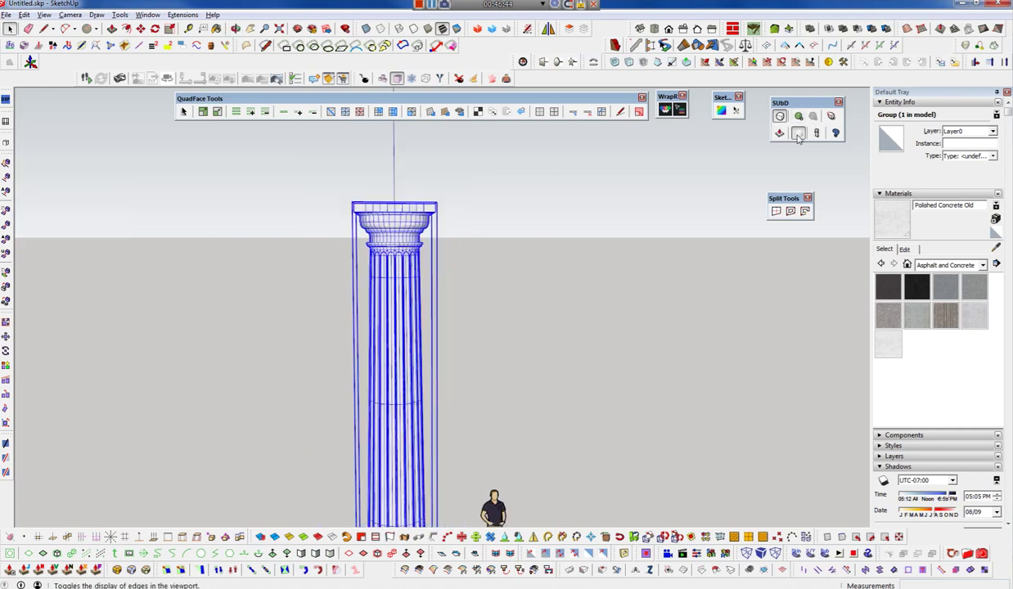
- Hide the SubD edges so the column looks smooth, and collapse the Materials panel
left_click(164, 568)
mouse_move(392, 270)
middle_mouse_down()
mouse_move(377, 276)
mouse_move(447, 287)
middle_mouse_up()
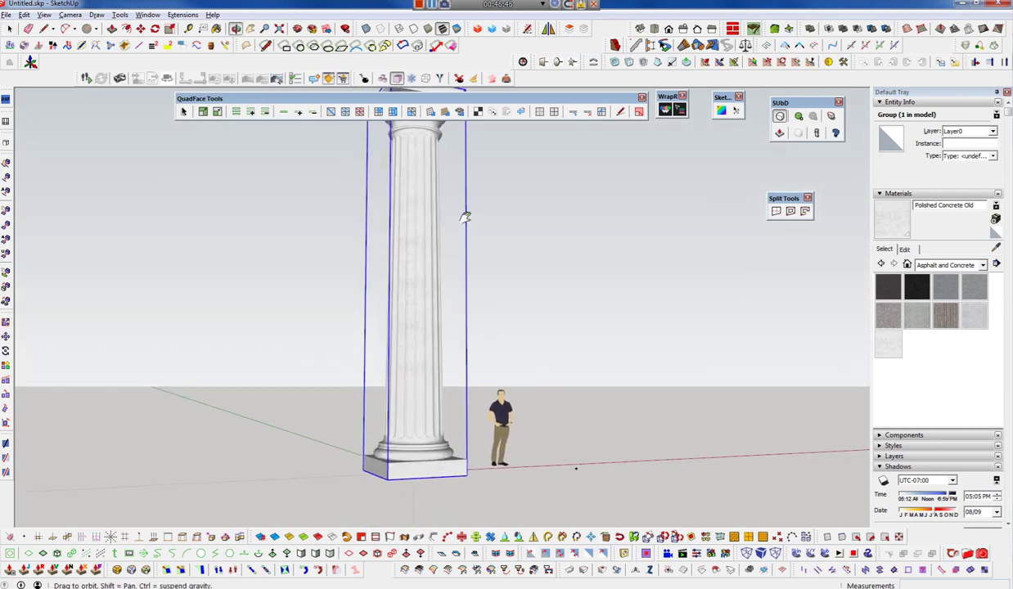
left_click(905, 249)
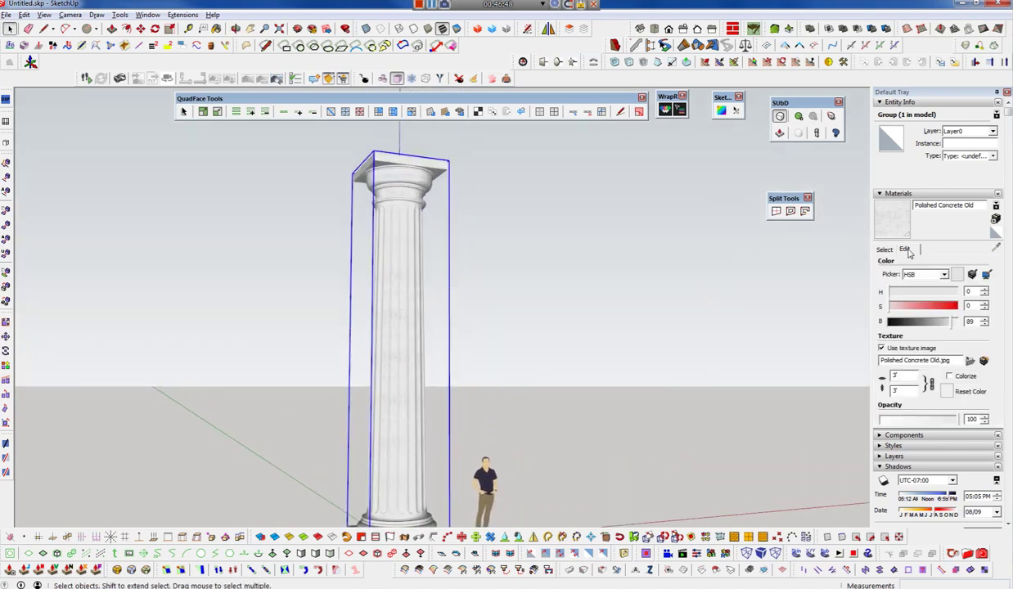
left_click(934, 195)
- Turn on shadows at 04:07 PM and orbit to see the column's cast shadow
left_click(883, 250)
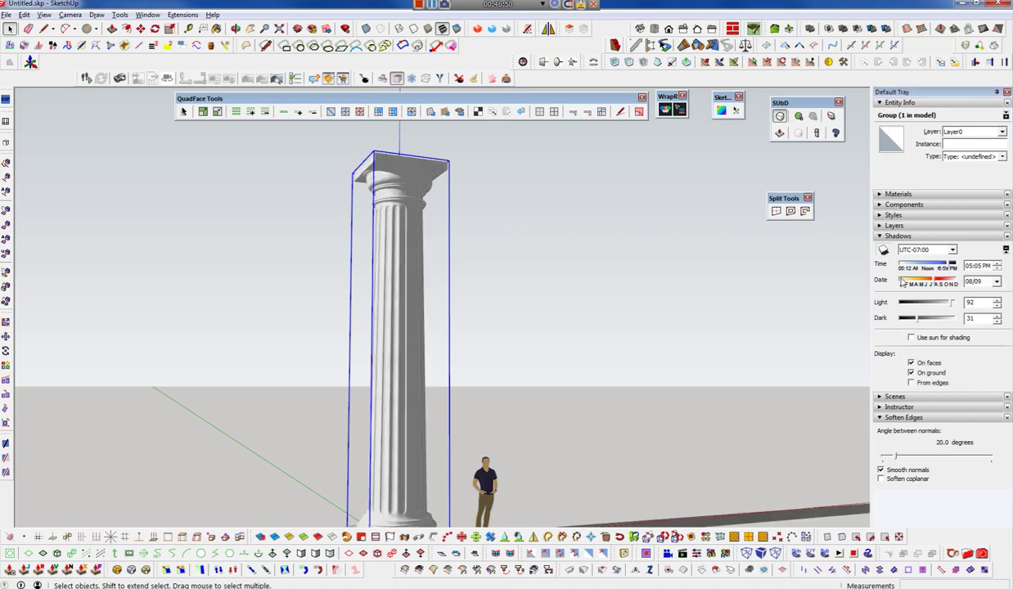
left_click_drag(938, 269, 941, 274)
mouse_move(407, 434)
middle_mouse_down()
mouse_move(358, 412)
mouse_move(418, 414)
mouse_move(506, 373)
mouse_move(935, 482)
middle_mouse_up()
mouse_move(454, 456)
middle_mouse_down()
mouse_move(151, 429)
mouse_move(359, 466)
mouse_move(657, 463)
middle_mouse_up()
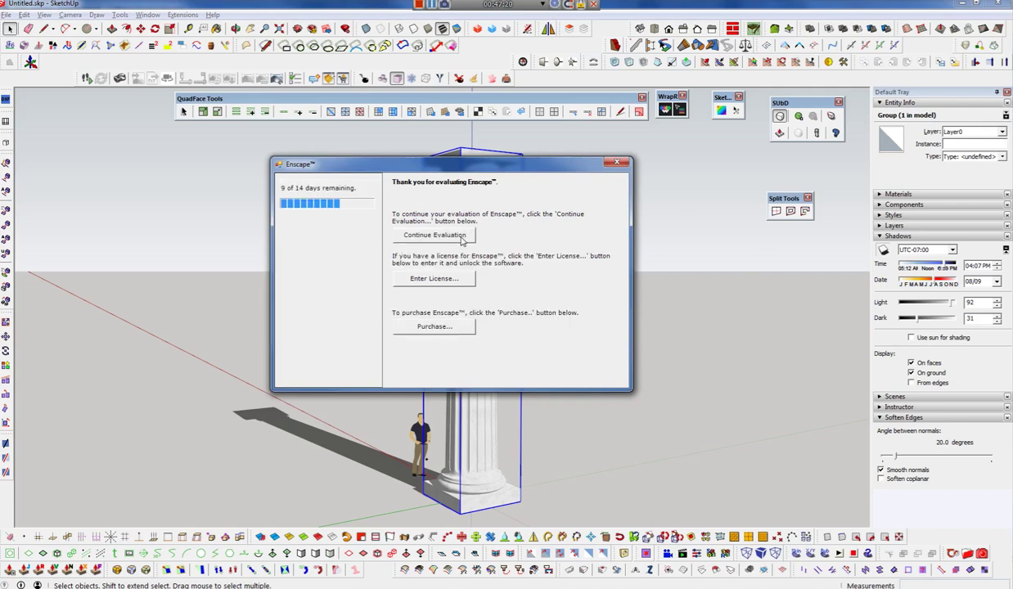
- Continue the Enscape evaluation, fly around the column, shift the time of day, and restore the window
left_click(462, 237)
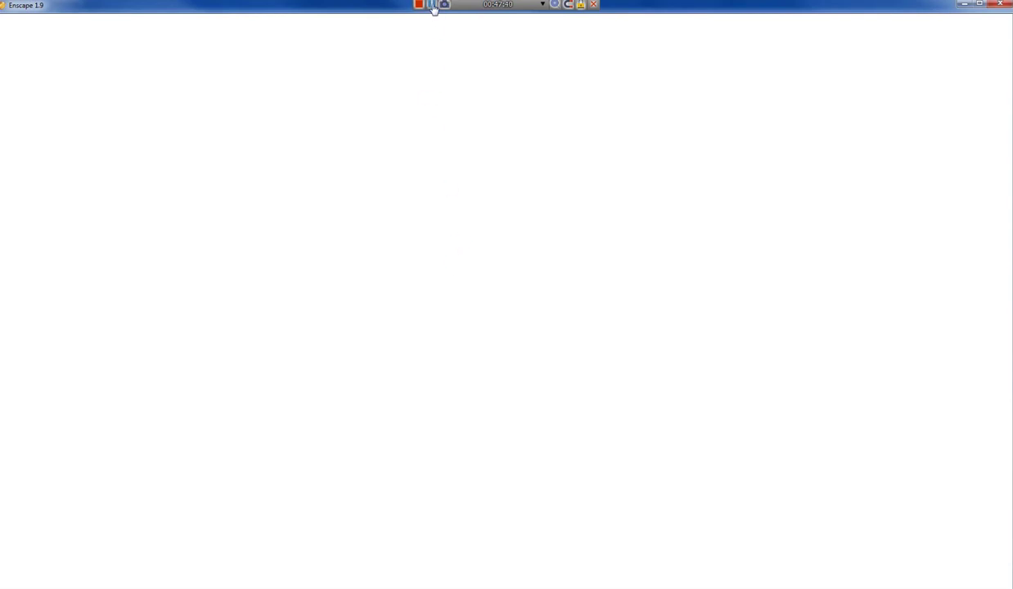
key("s")
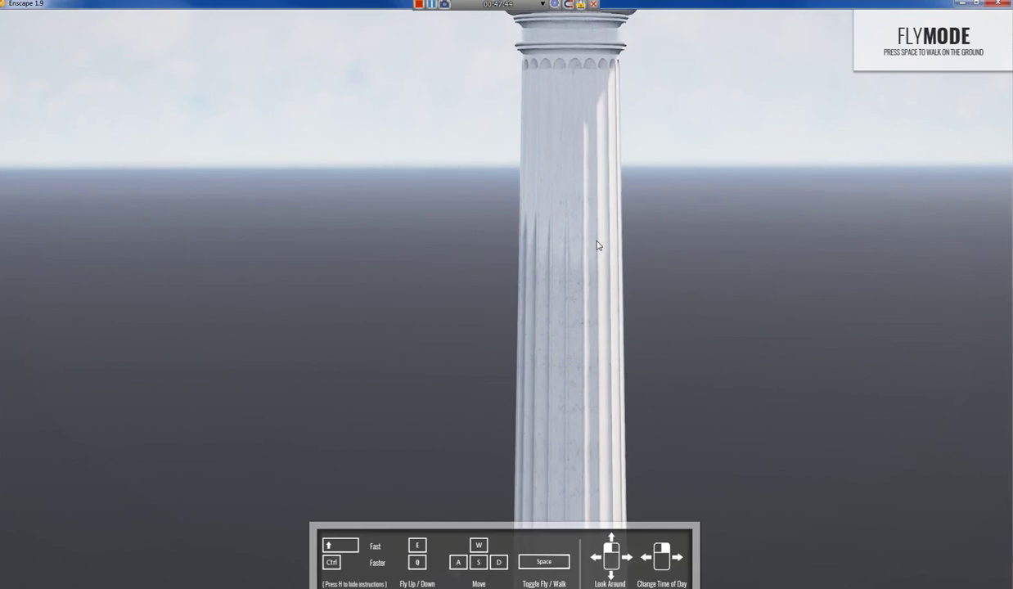
key("w")
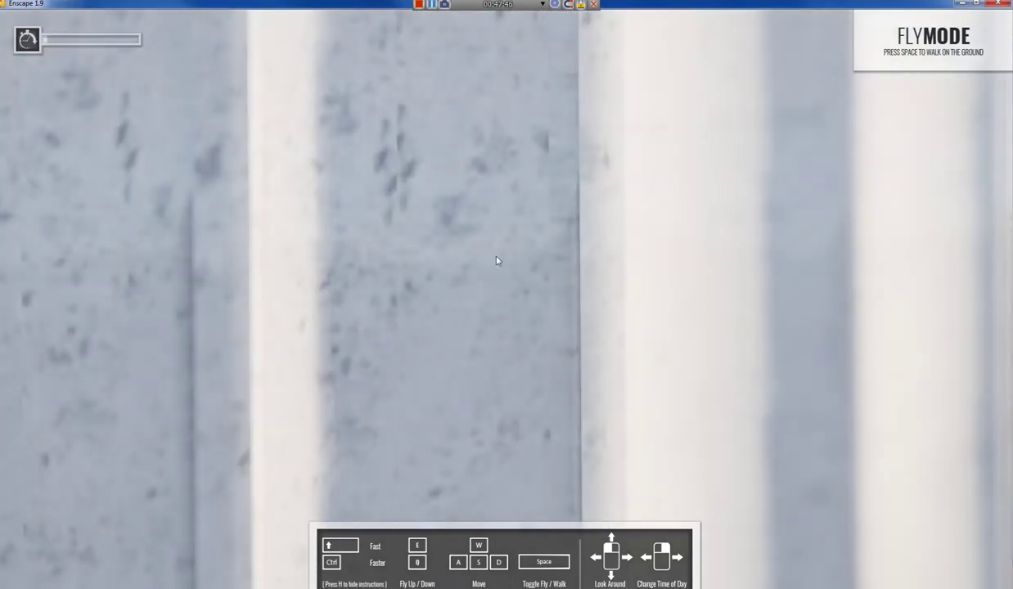
key("s")
key("s")
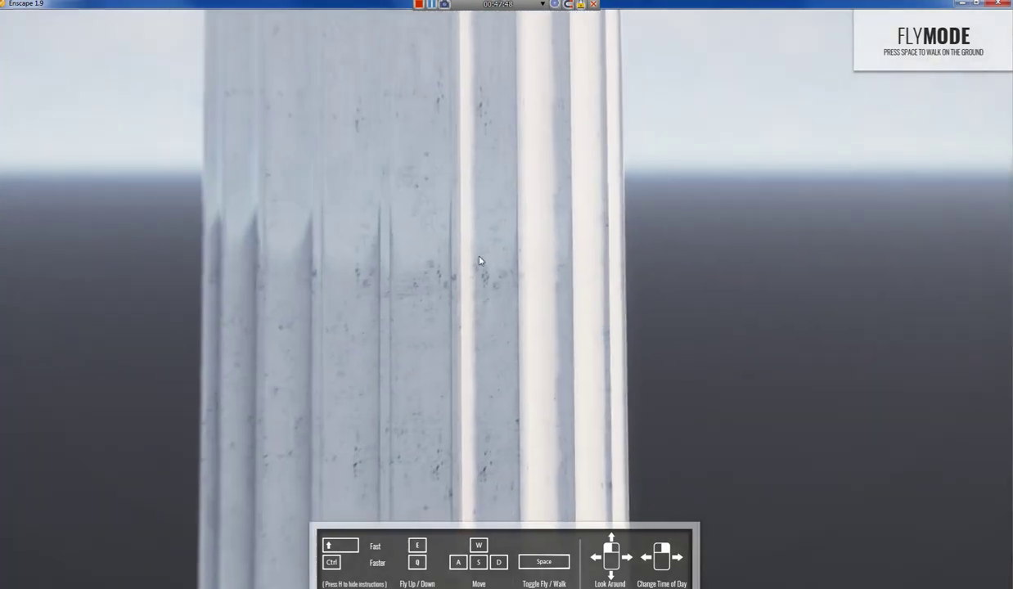
key("s")
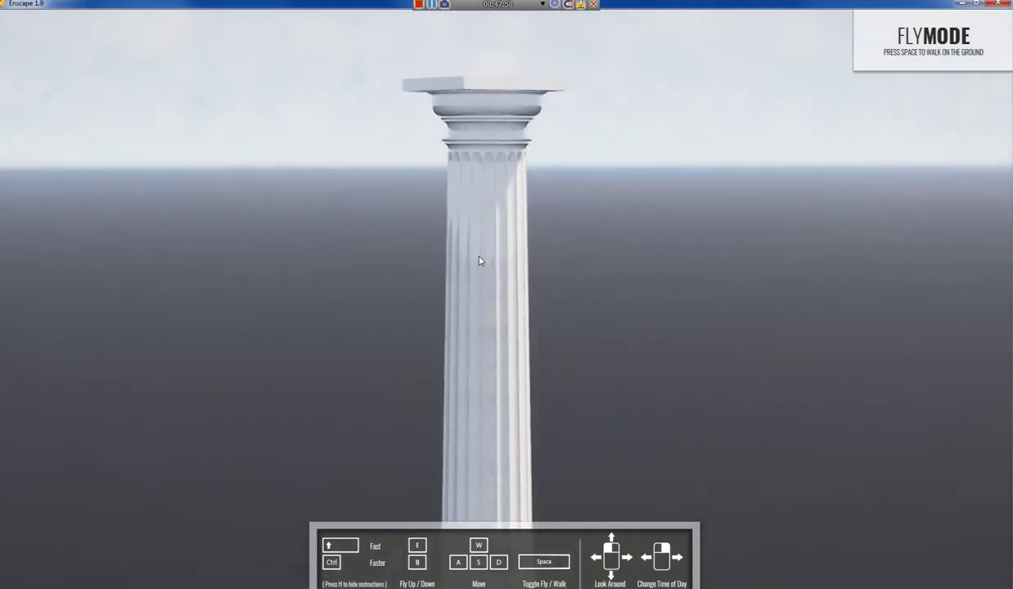
key("q")
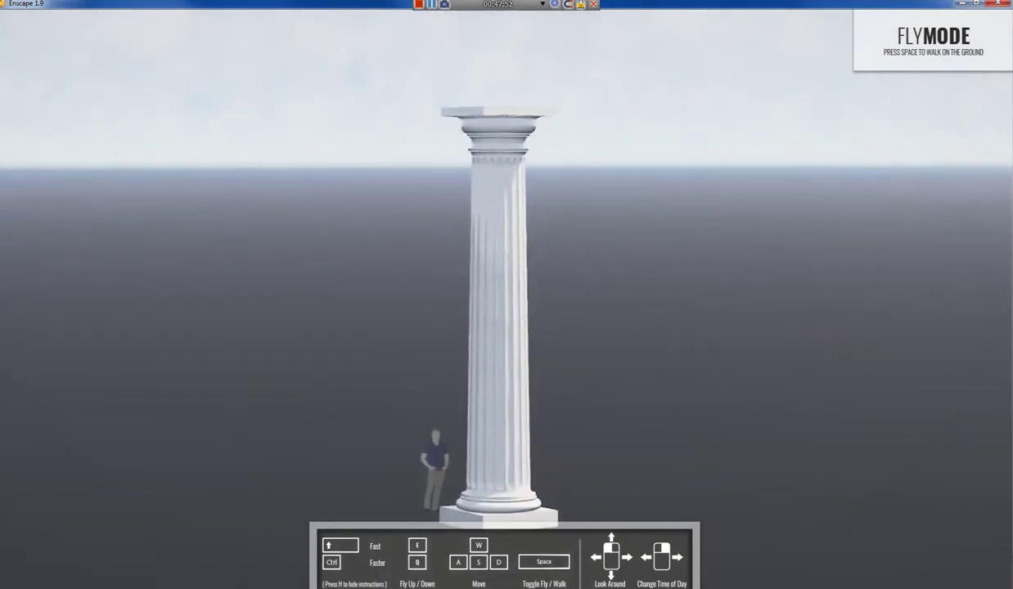
right_click_drag(368, 358, 523, 357)
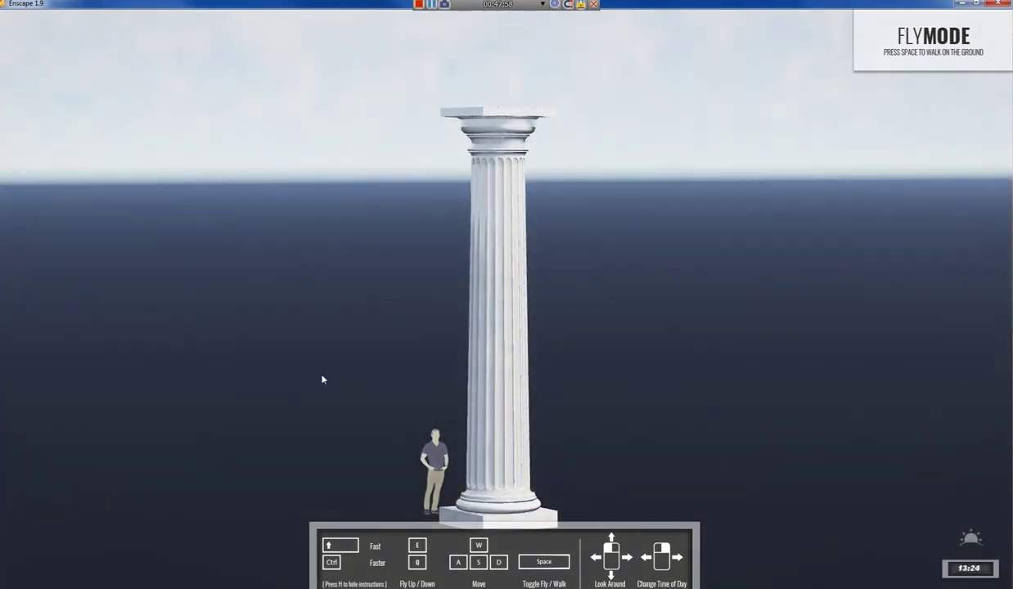
left_click(981, 7)
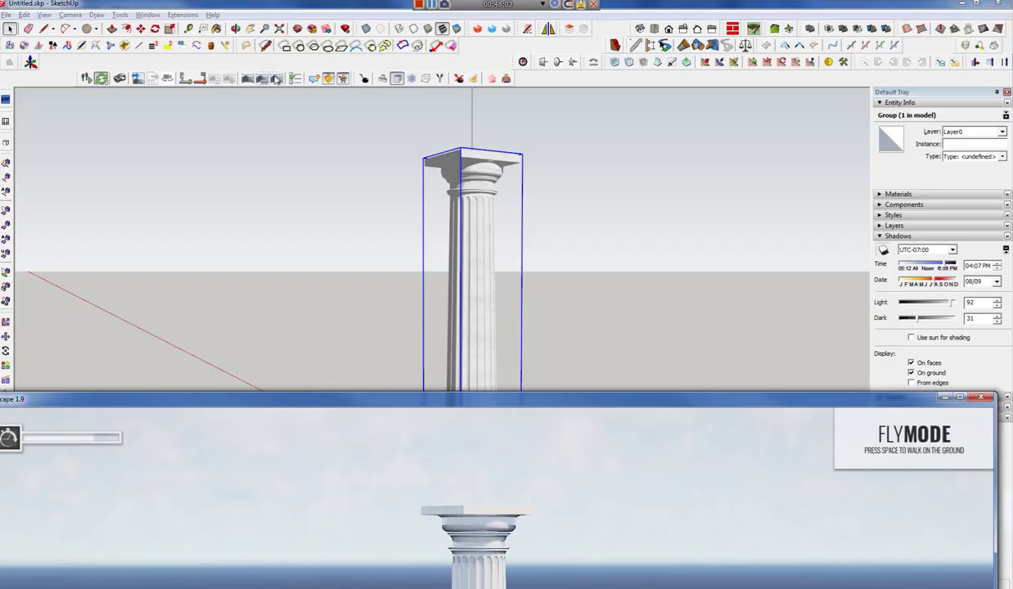
- Bring SketchUp forward, then return the Enscape render window to the front
left_click(292, 76)
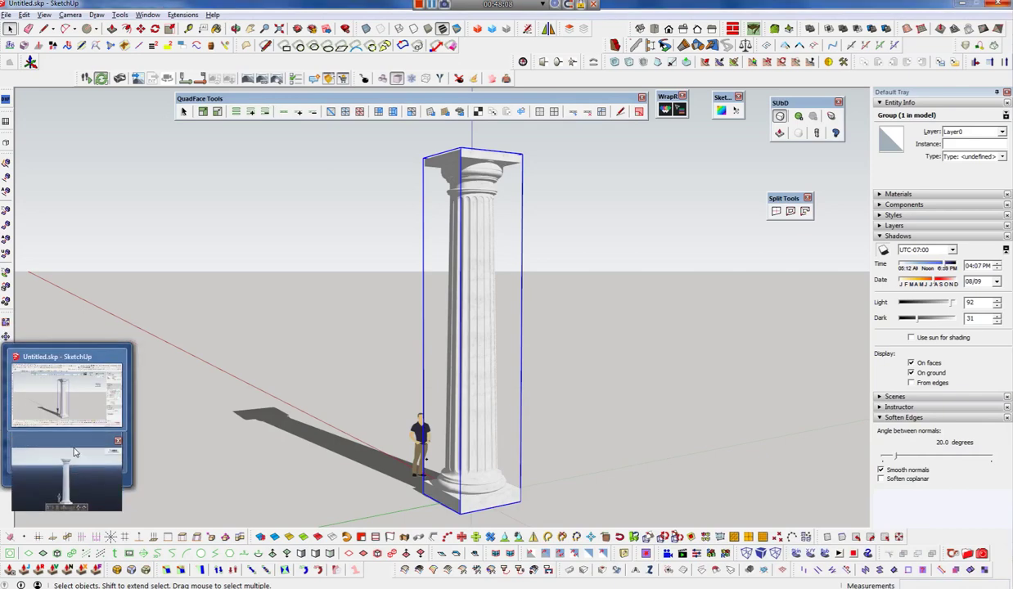
left_click(76, 454)
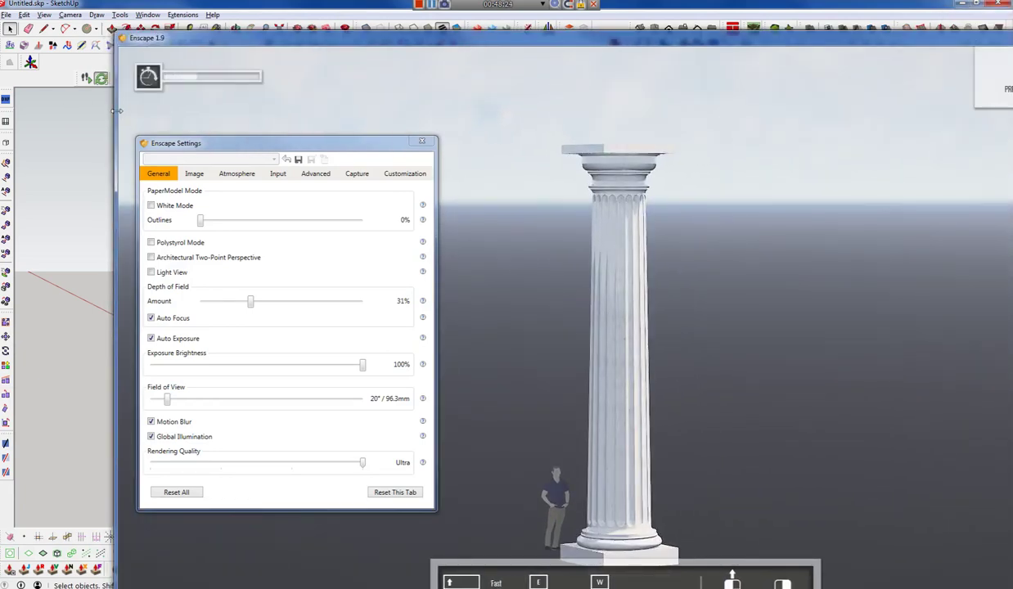
- Dock the Enscape render window beside the SketchUp model
left_click_drag(118, 110, 836, 110)
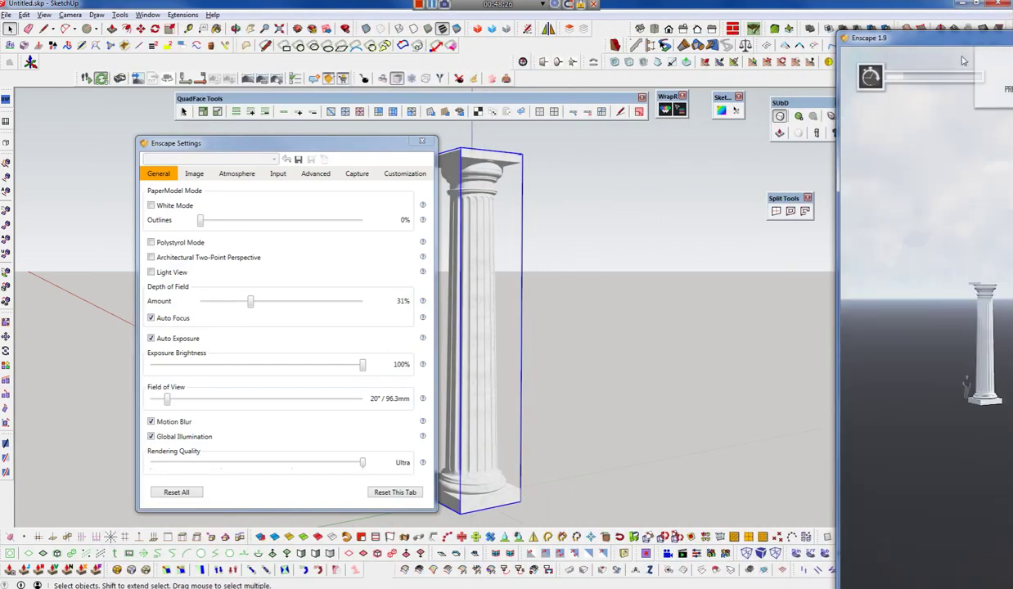
left_click_drag(949, 37, 647, 14)
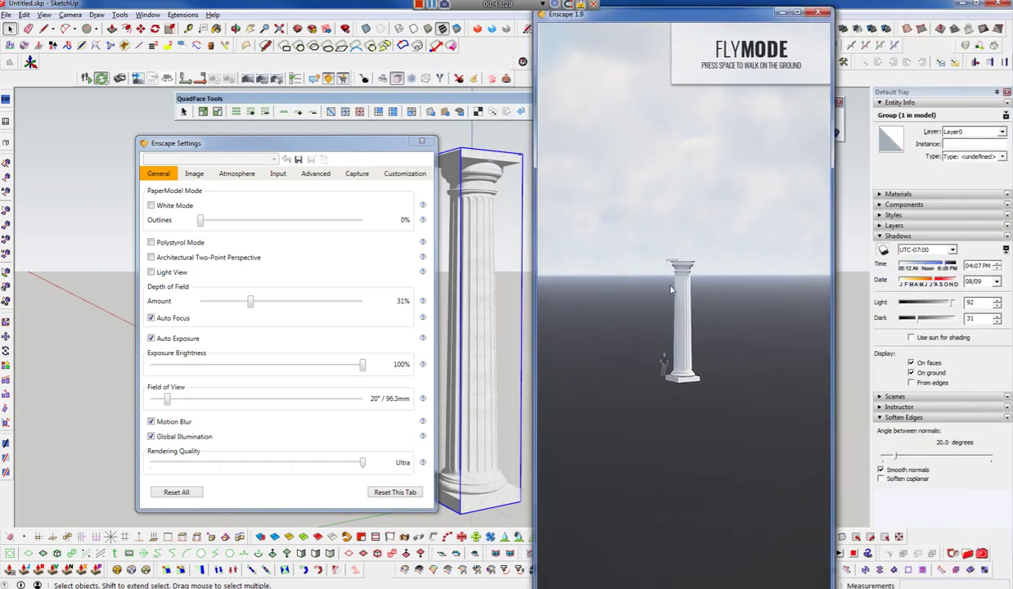
scroll(669, 288, "up", 5)
scroll(687, 278, "down", 5)
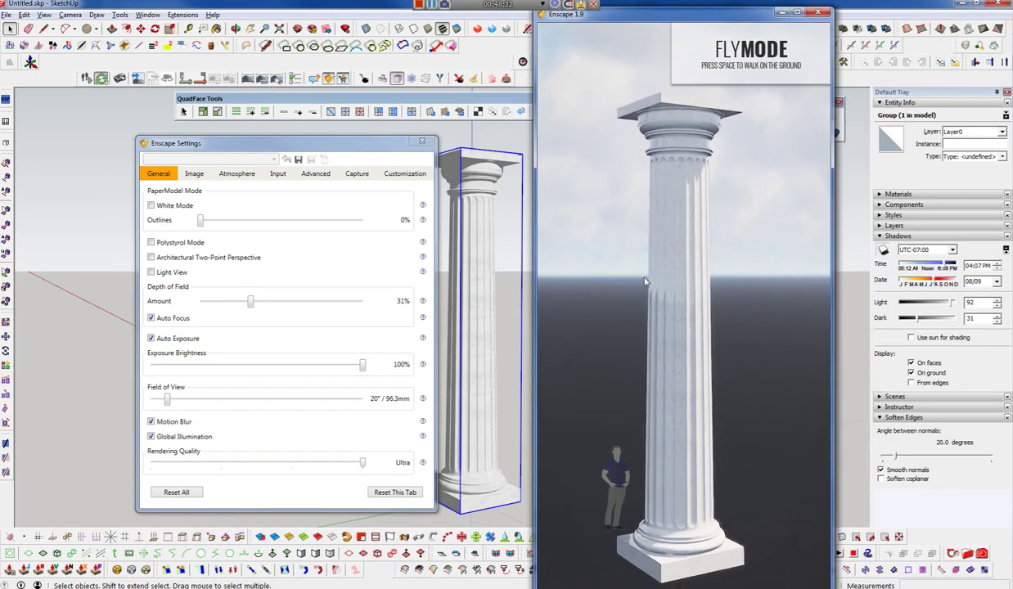
left_click(241, 326)
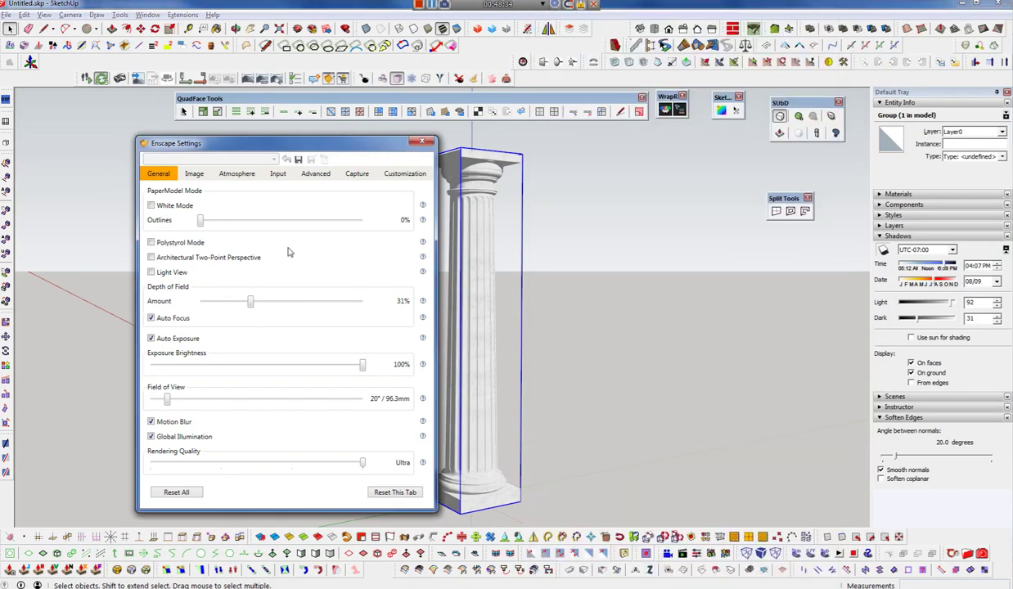
- Set fog to 0%, raise cloud density to 82%, and lower depth of field to 9%
left_click(237, 173)
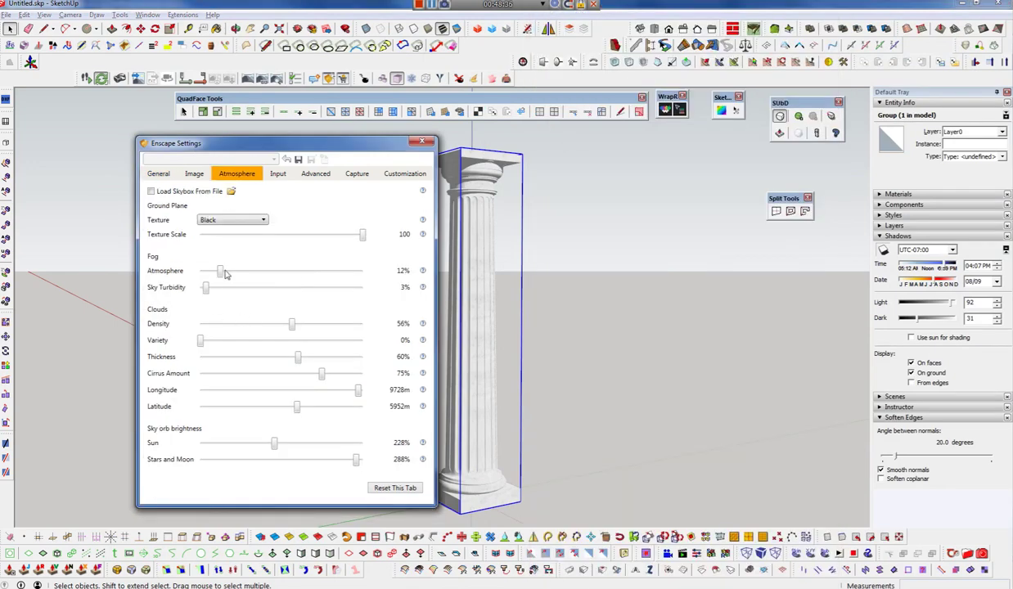
left_click_drag(220, 270, 232, 270)
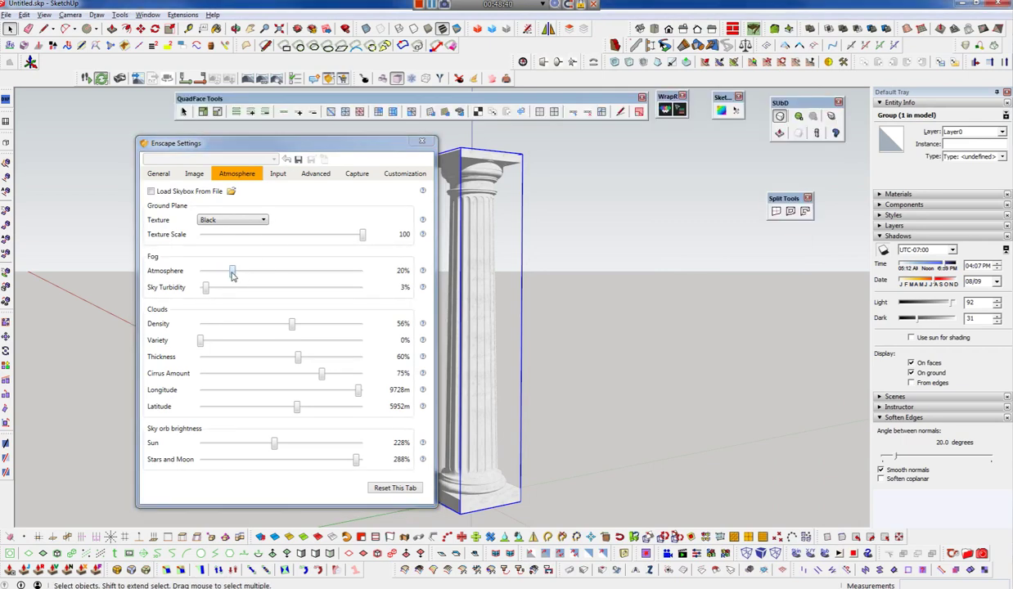
left_click_drag(232, 273, 193, 273)
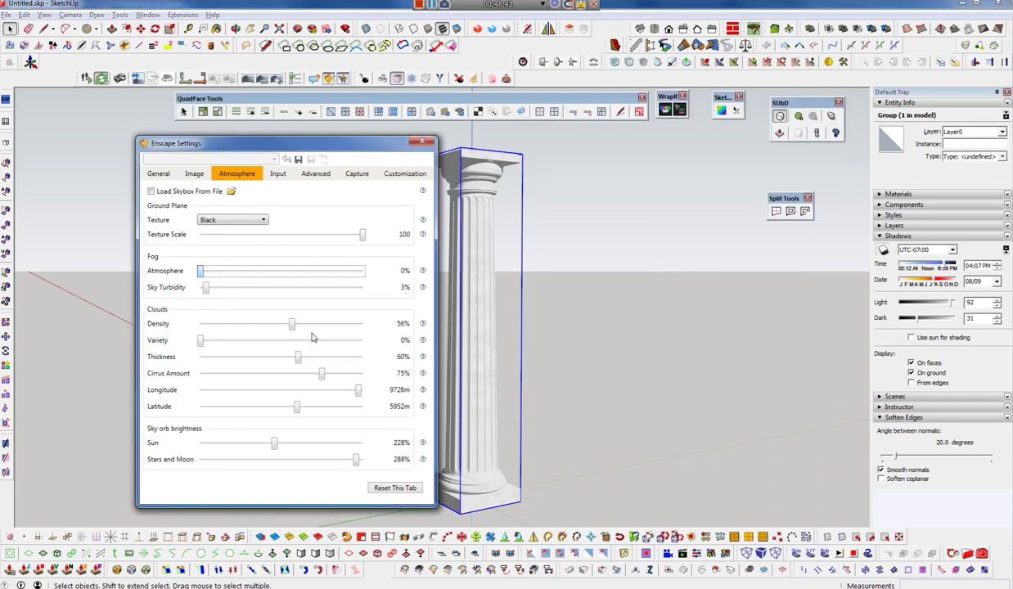
mouse_move(294, 324)
left_mouse_down()
mouse_move(333, 325)
mouse_move(271, 340)
left_mouse_up()
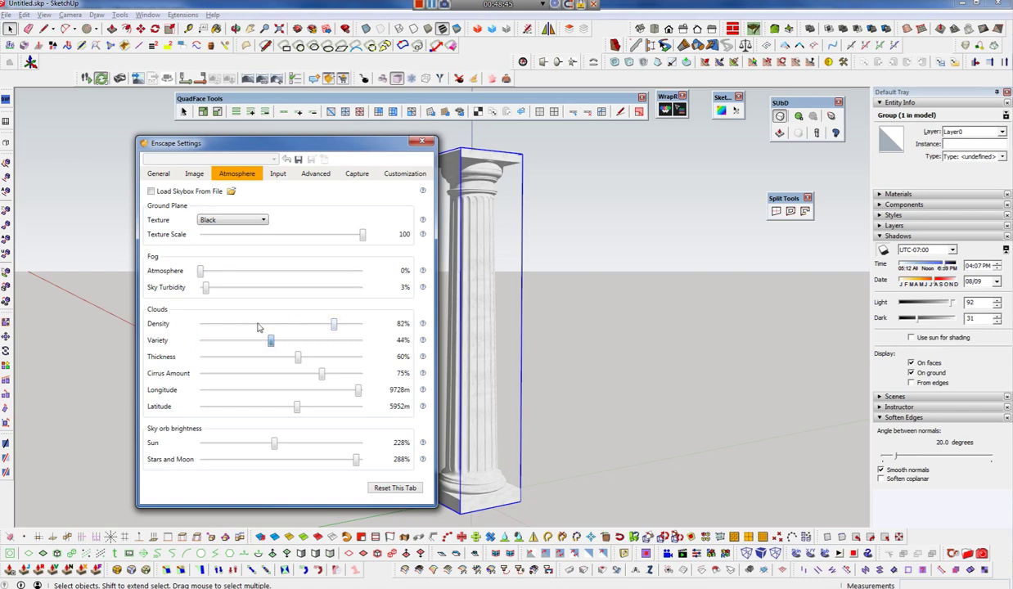
left_click(157, 174)
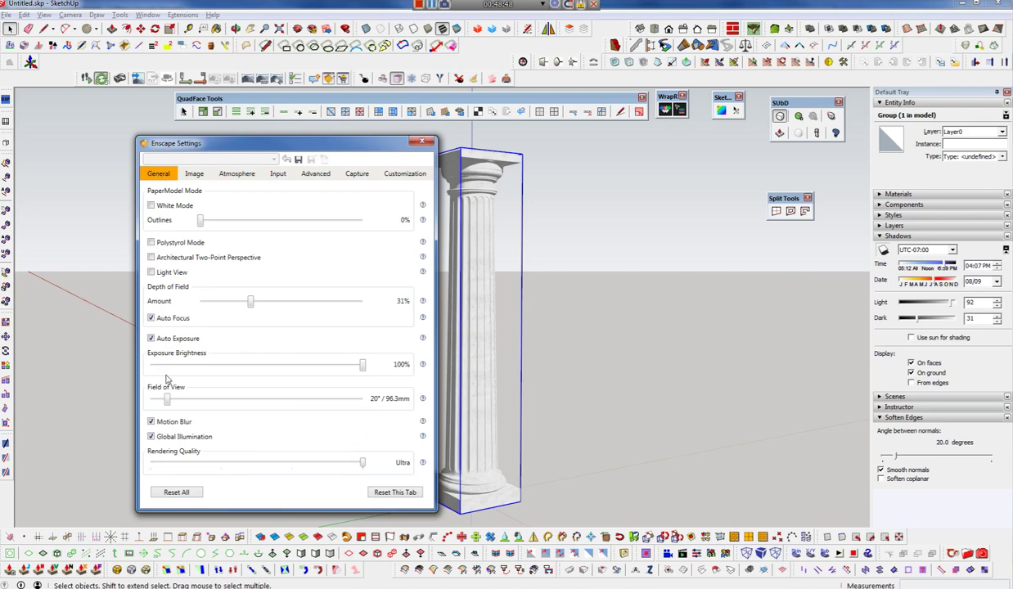
left_click_drag(250, 300, 214, 300)
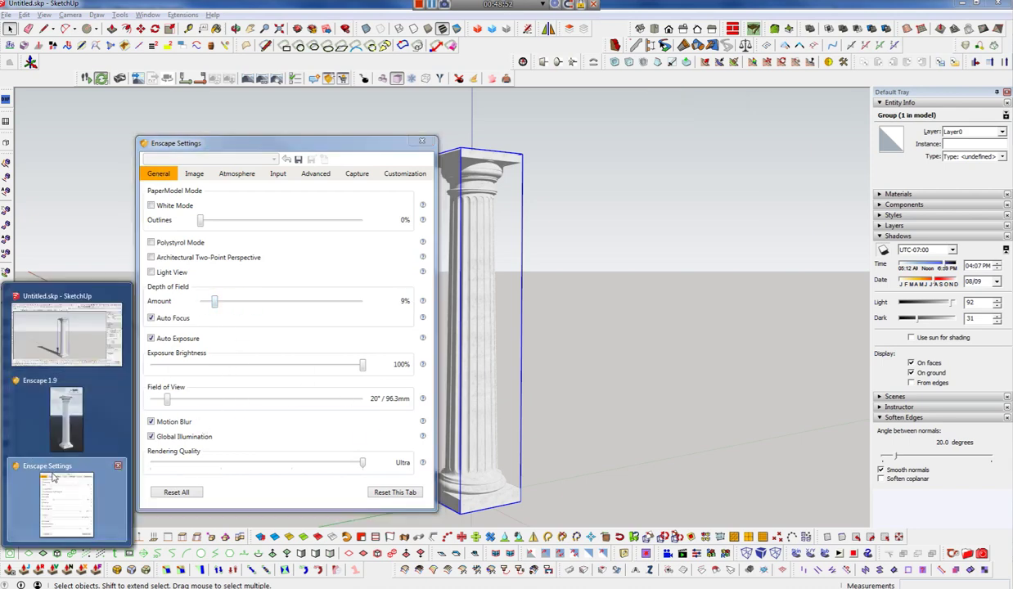
- Bring the live render forward and shift the sun's time of day
left_click(59, 409)
mouse_move(709, 188)
right_mouse_down("shift")
mouse_move(736, 188)
mouse_move(712, 188)
right_mouse_up("shift")
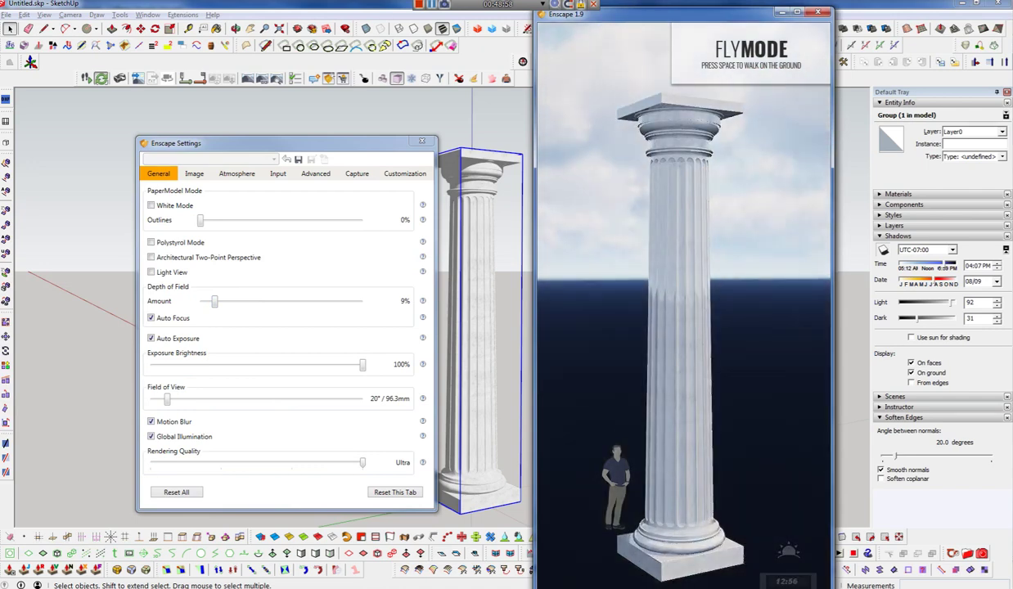
left_click(893, 194)
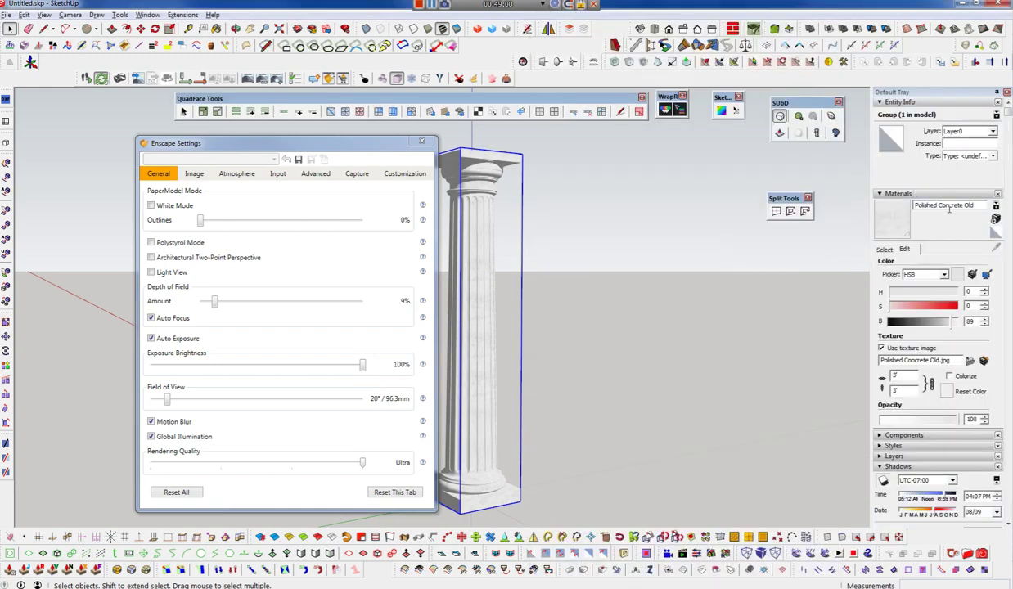
- Replace 'Polished' with 'Marble' in the material name, then return to the Enscape render
left_click_drag(938, 206, 871, 206)
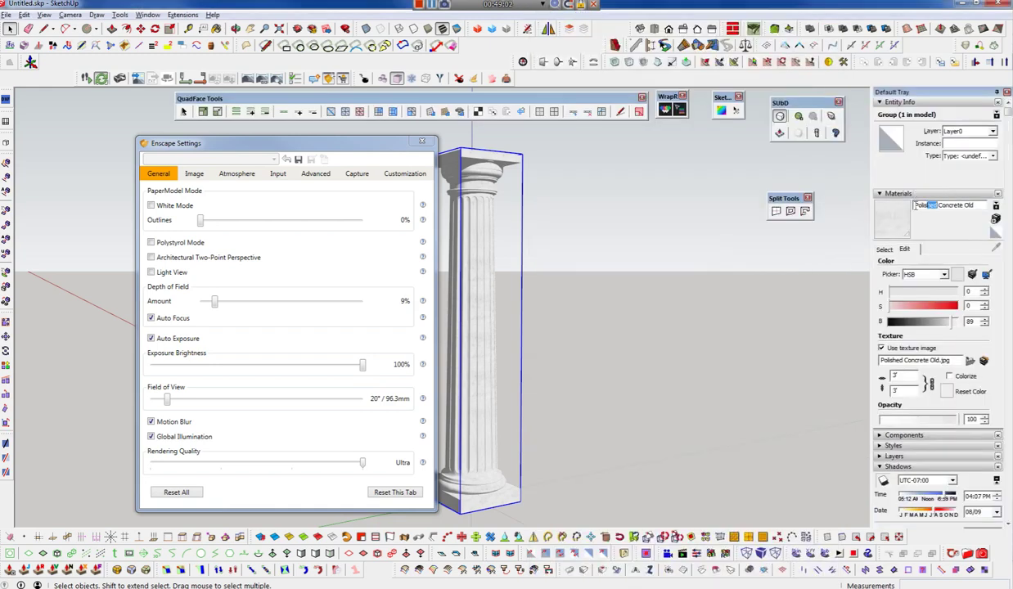
type("Marble")
key("alt+Tab")
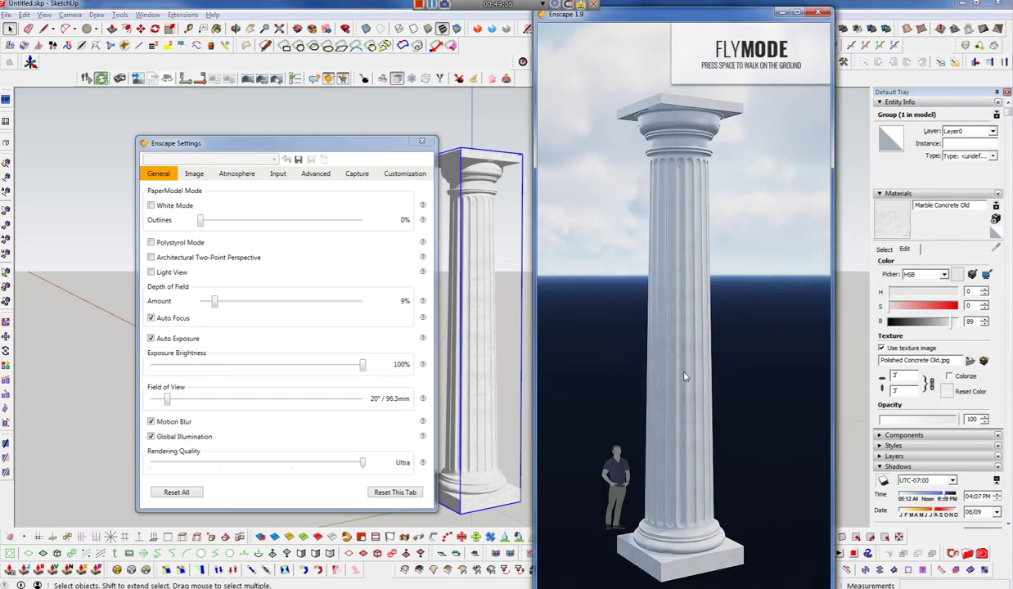
mouse_move(694, 303)
left_mouse_down()
mouse_move(693, 368)
mouse_move(674, 255)
left_mouse_up()
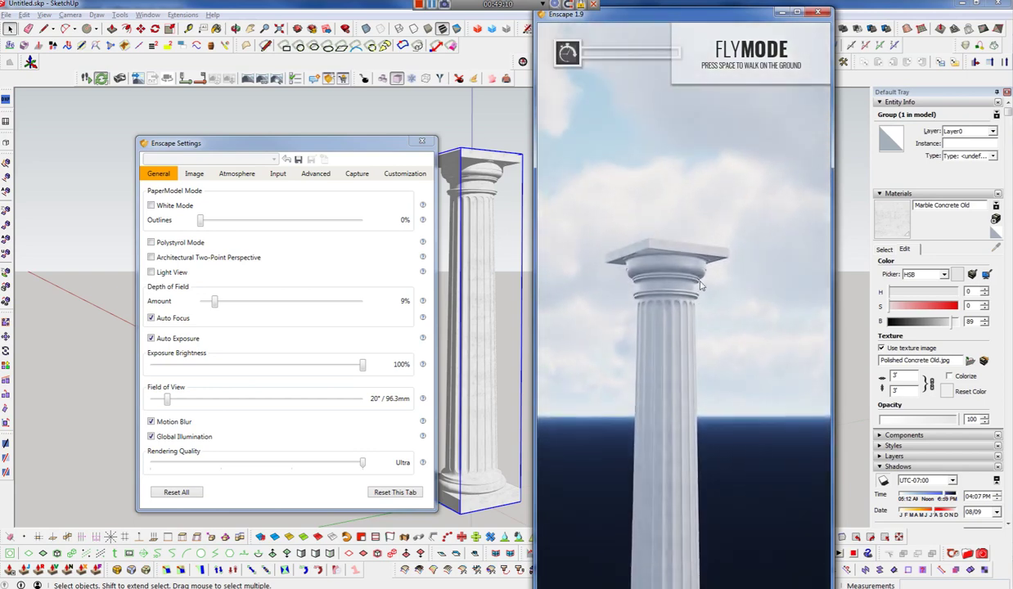
scroll(674, 254, "up", 3)
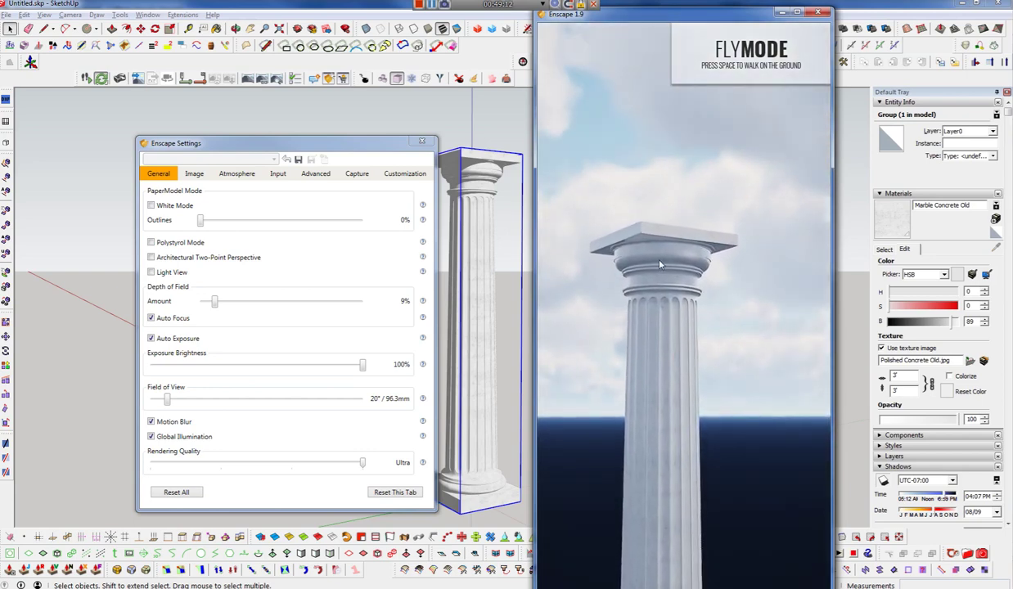
scroll(648, 258, "up", 2)
scroll(646, 258, "up", 2)
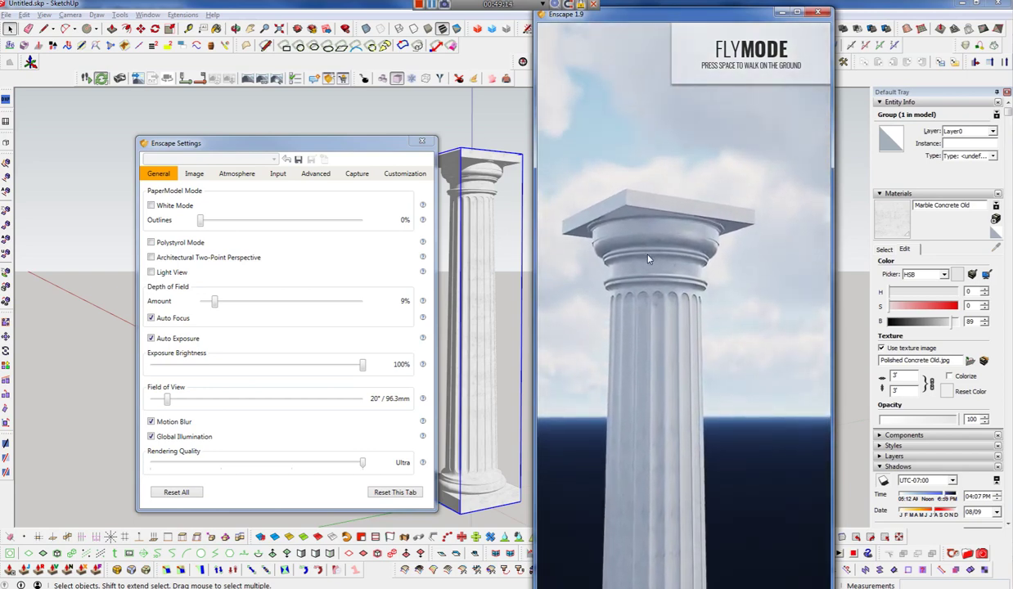
scroll(645, 259, "up", 2)
scroll(642, 258, "up", 2)
scroll(642, 258, "up", 2)
scroll(645, 256, "up", 2)
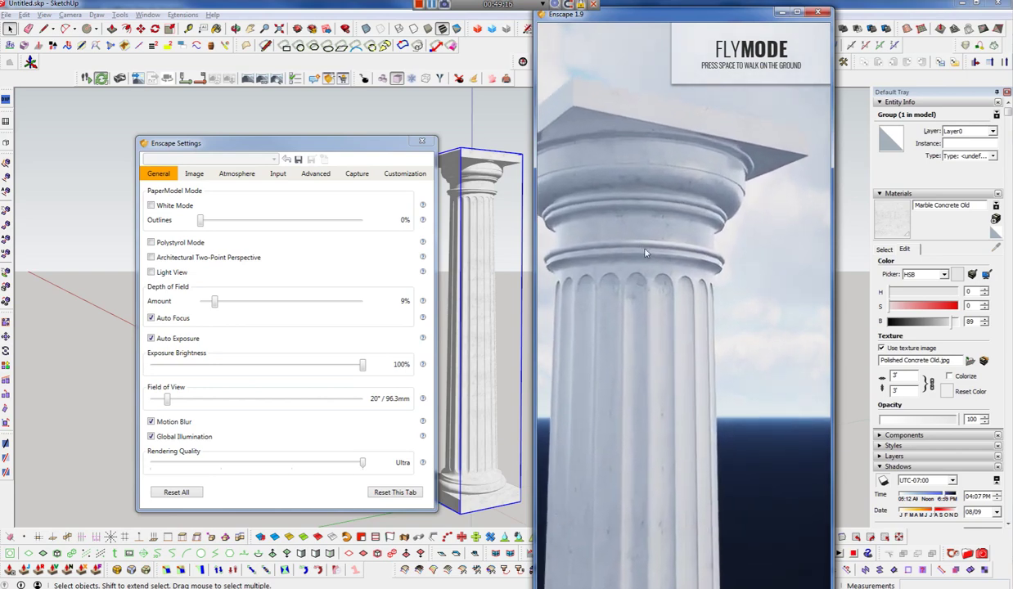
scroll(641, 247, "up", 2)
scroll(683, 302, "down", 2)
scroll(683, 302, "up", 2)
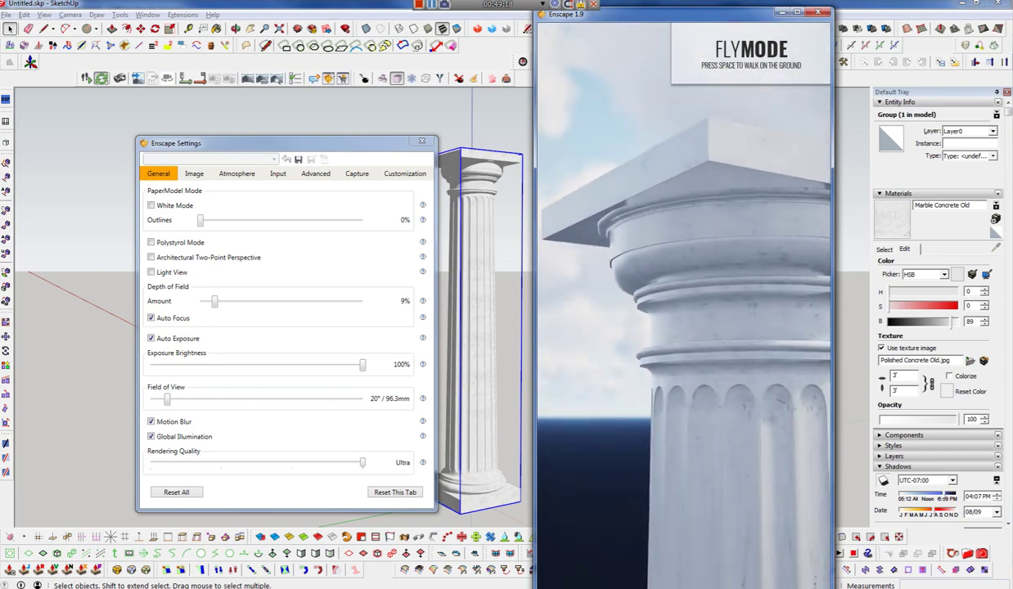
scroll(676, 248, "down", 2)
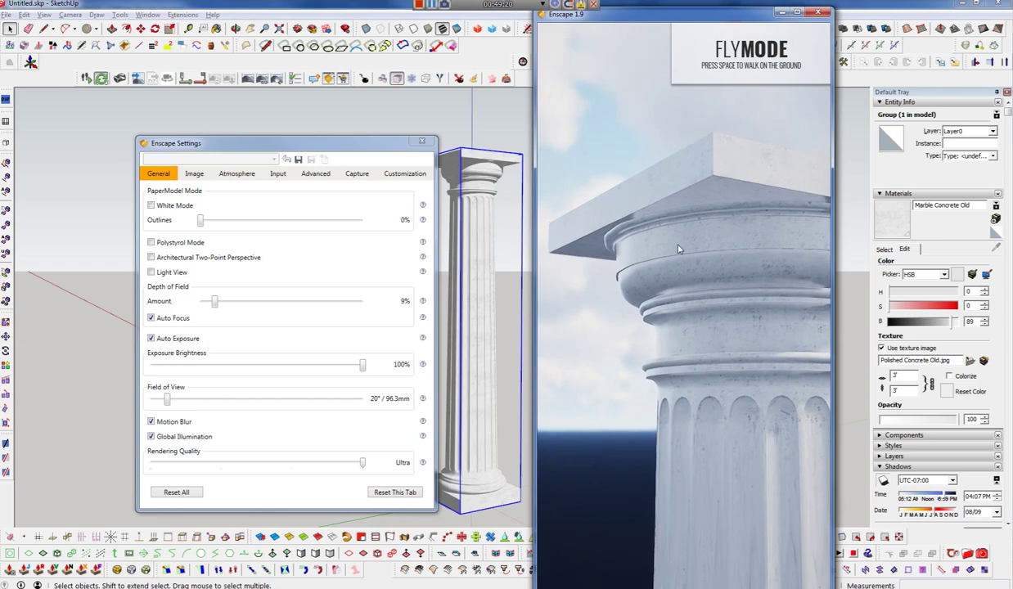
scroll(676, 248, "down", 2)
scroll(676, 248, "down", 2)
scroll(676, 247, "down", 2)
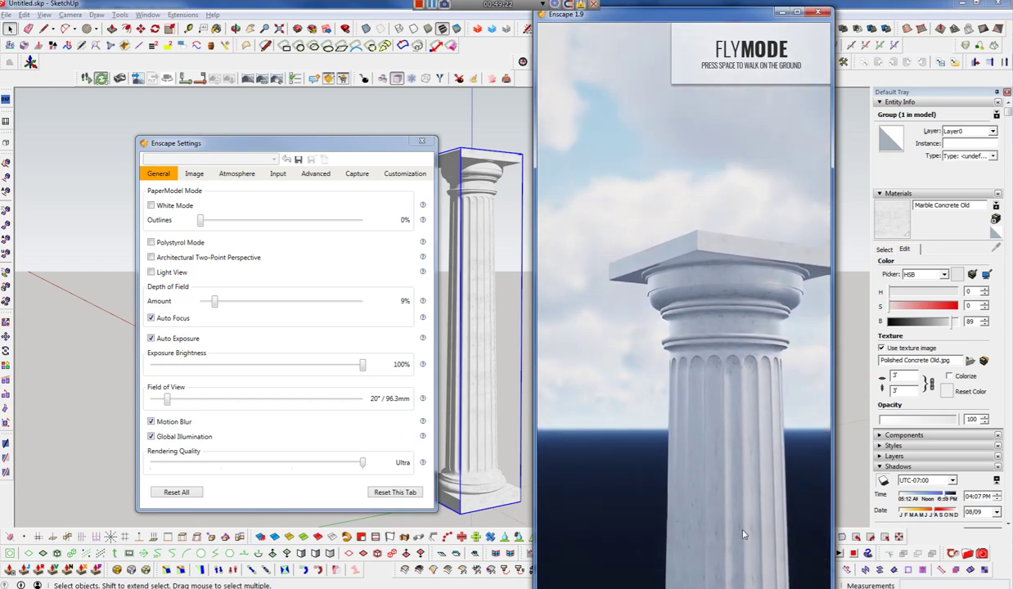
scroll(676, 248, "down", 2)
key("q")
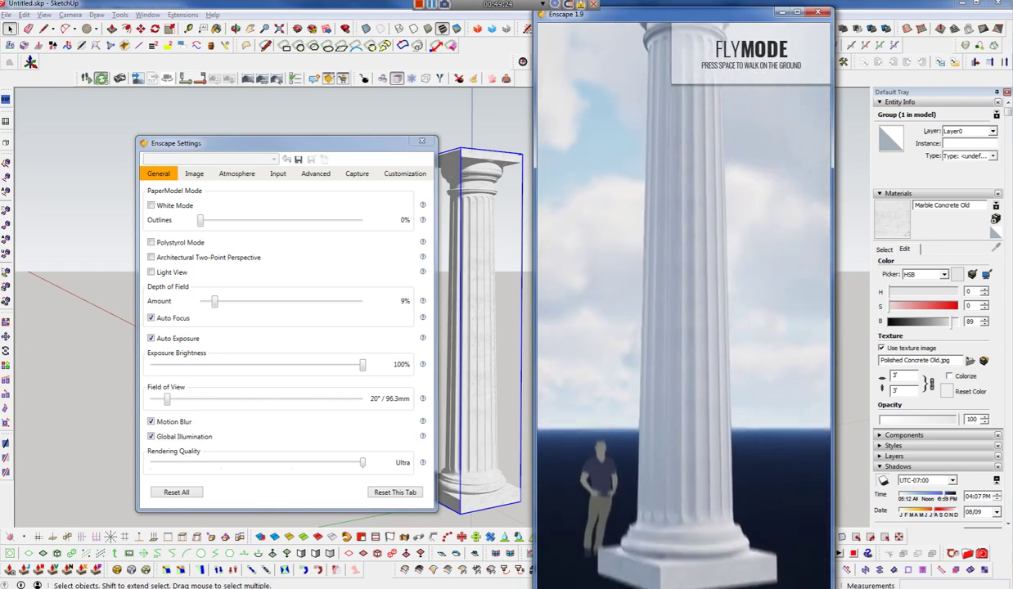
key("e")
key("q")
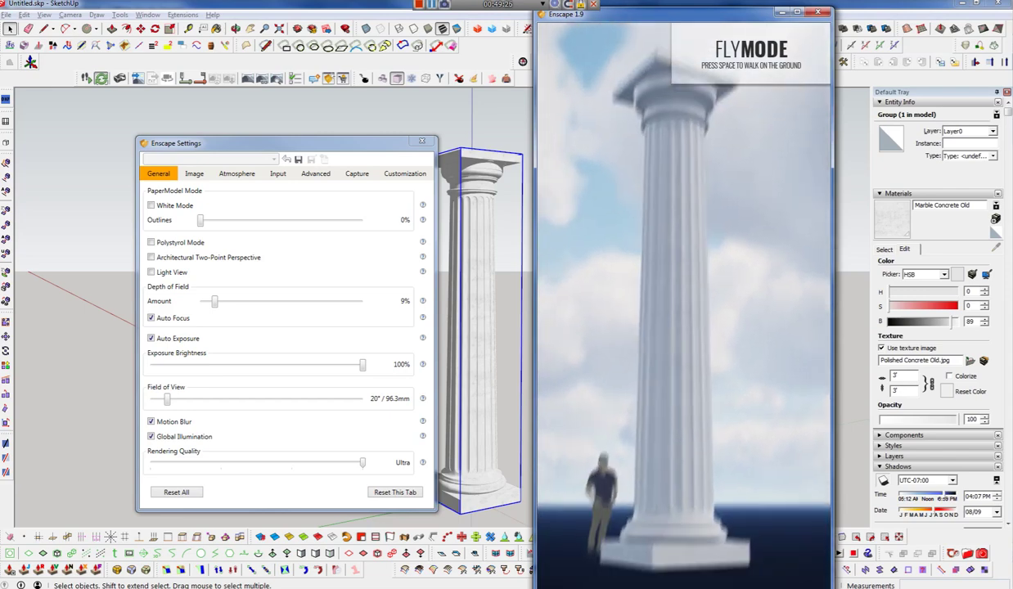
key("e")
key("a")
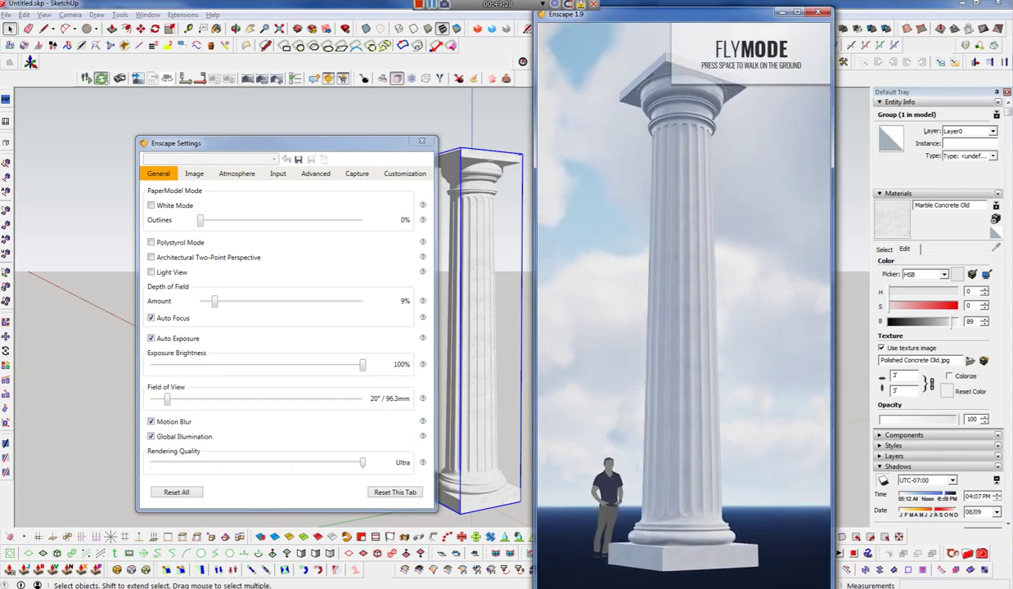